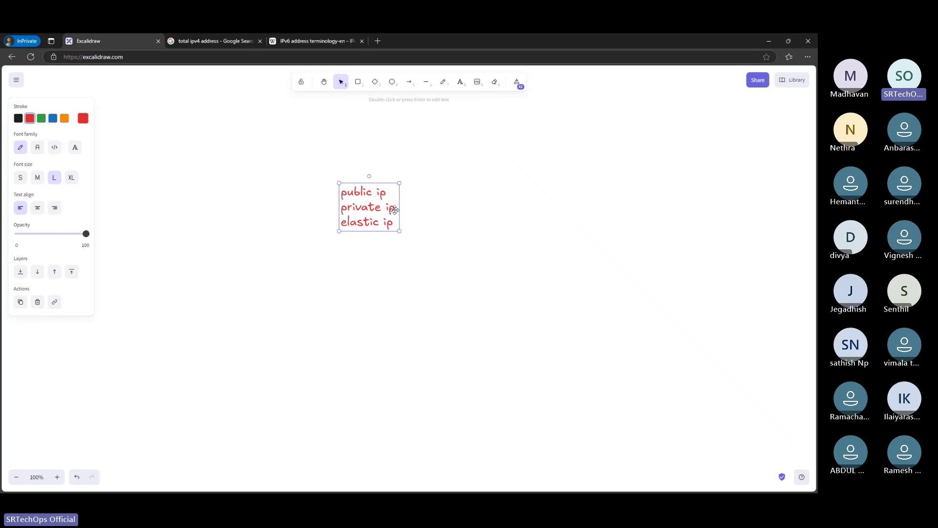
Delete the old ip note and draw a large rectangle across the canvas, shifted slightly left
{"action": "key", "text": "Delete"}
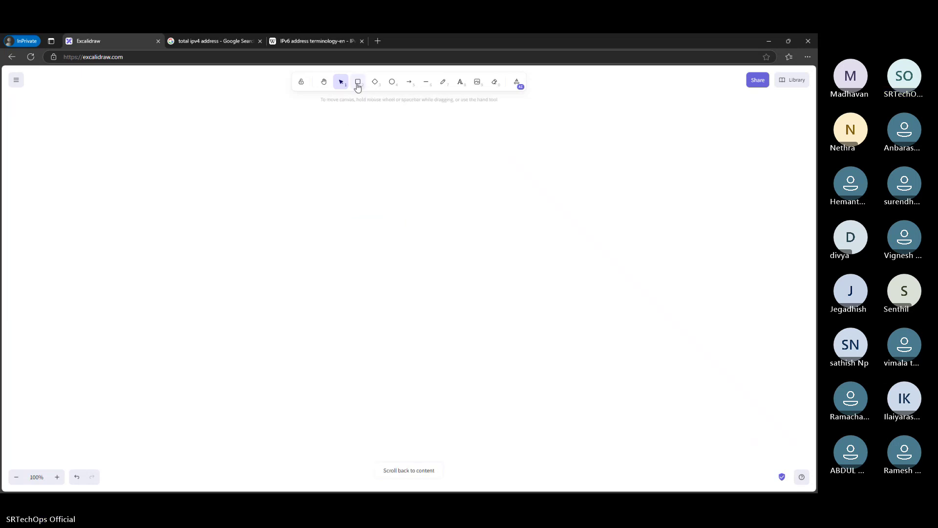
{"action": "left_click", "coordinate": [357, 82]}
{"action": "left_click_drag", "start_coordinate": [186, 186], "coordinate": [725, 405]}
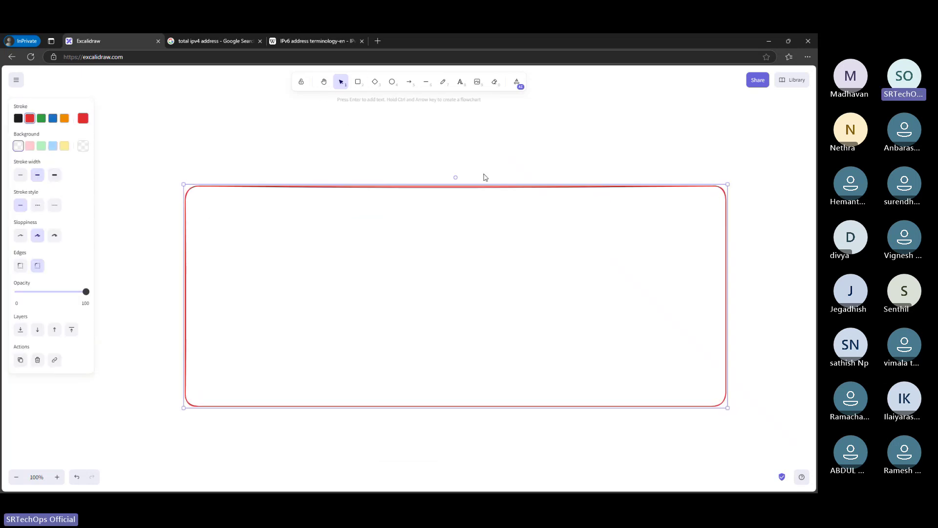
{"action": "left_click", "coordinate": [505, 182]}
{"action": "left_click_drag", "start_coordinate": [494, 182], "coordinate": [475, 181]}
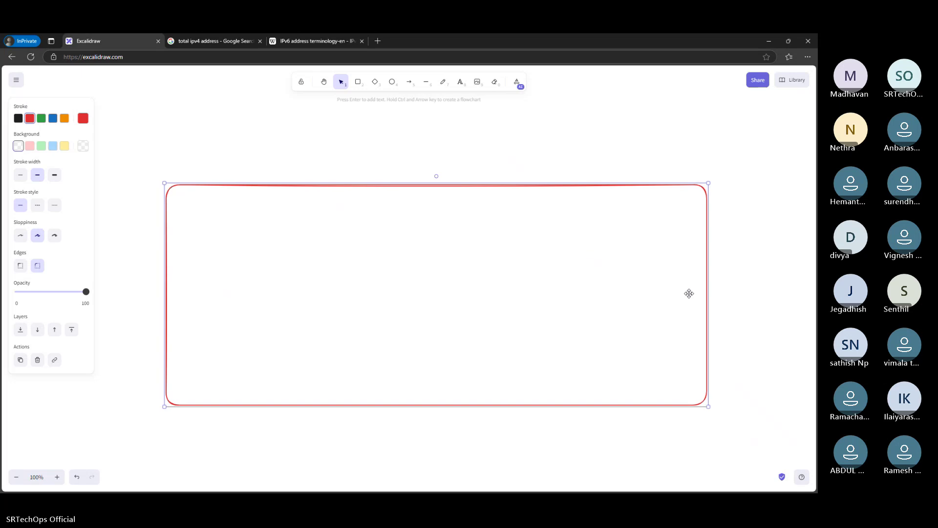
Narrow the large rectangle from the right and lower its top edge to make it shorter
{"action": "left_click", "coordinate": [732, 284]}
{"action": "left_click", "coordinate": [706, 287]}
{"action": "left_click_drag", "start_coordinate": [708, 287], "coordinate": [588, 306]}
{"action": "left_click", "coordinate": [480, 174]}
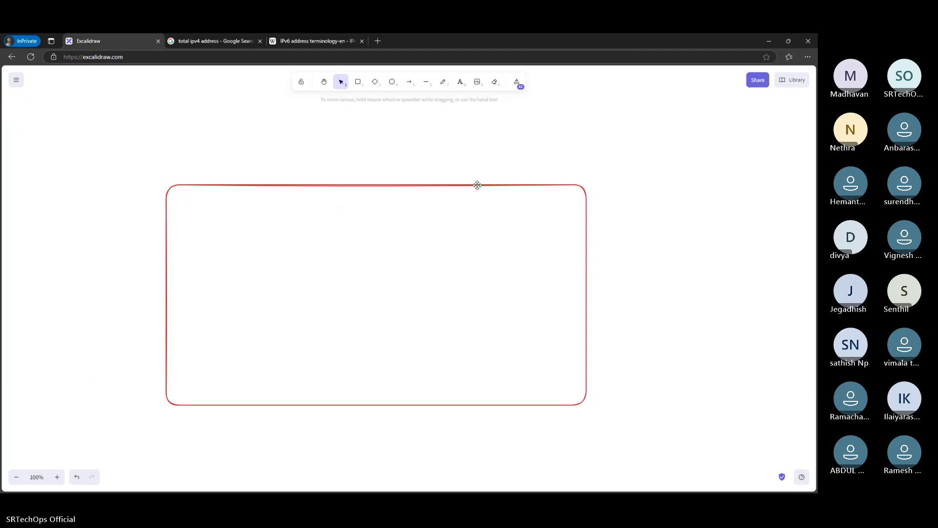
{"action": "left_click", "coordinate": [479, 182]}
{"action": "left_click_drag", "start_coordinate": [480, 182], "coordinate": [478, 220]}
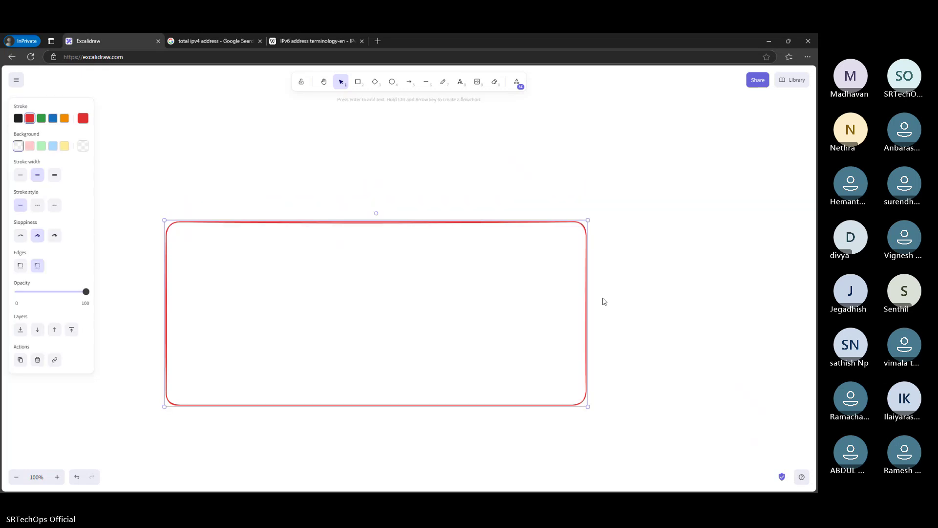
{"action": "left_click_drag", "start_coordinate": [585, 292], "coordinate": [534, 293]}
{"action": "left_click", "coordinate": [563, 225]}
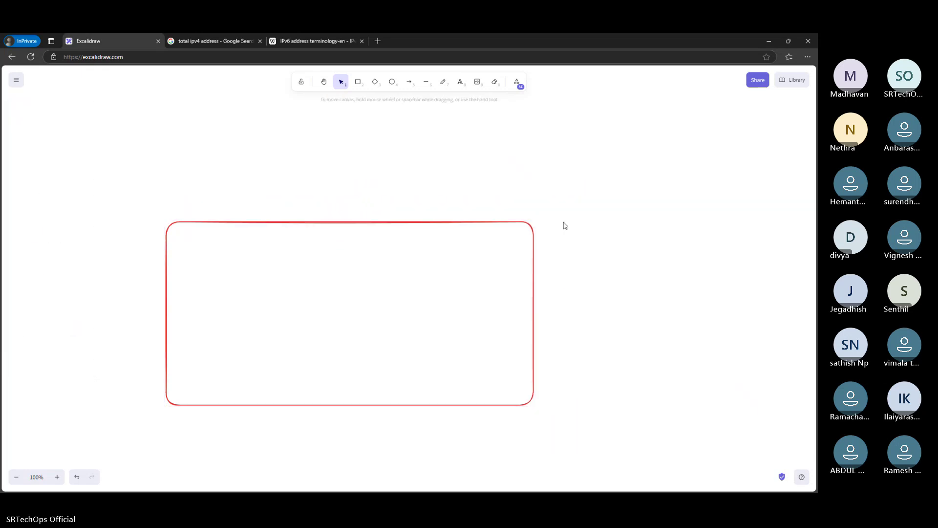
{"action": "left_click", "coordinate": [410, 86]}
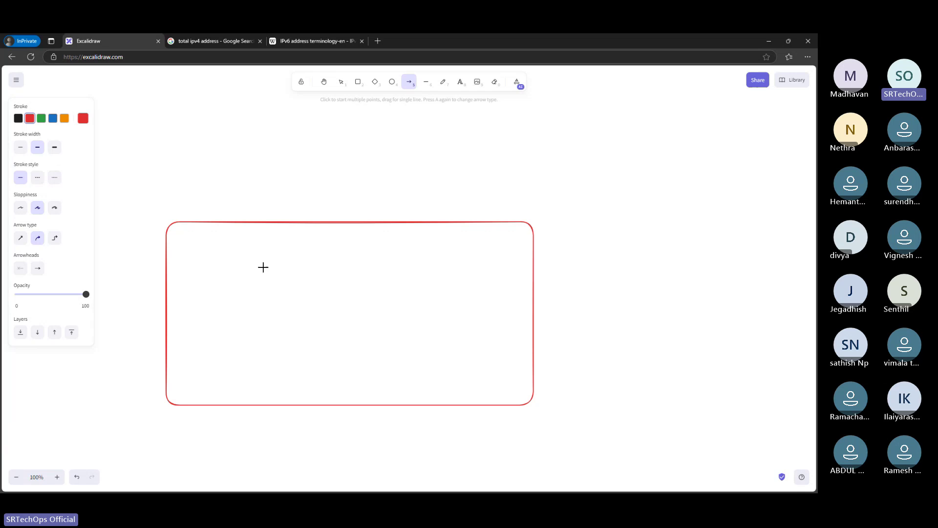
Undo a stray arrow and draw the first two small squares in the big rectangle's lower left
{"action": "left_click_drag", "start_coordinate": [189, 302], "coordinate": [230, 360]}
{"action": "key", "text": "ctrl+z"}
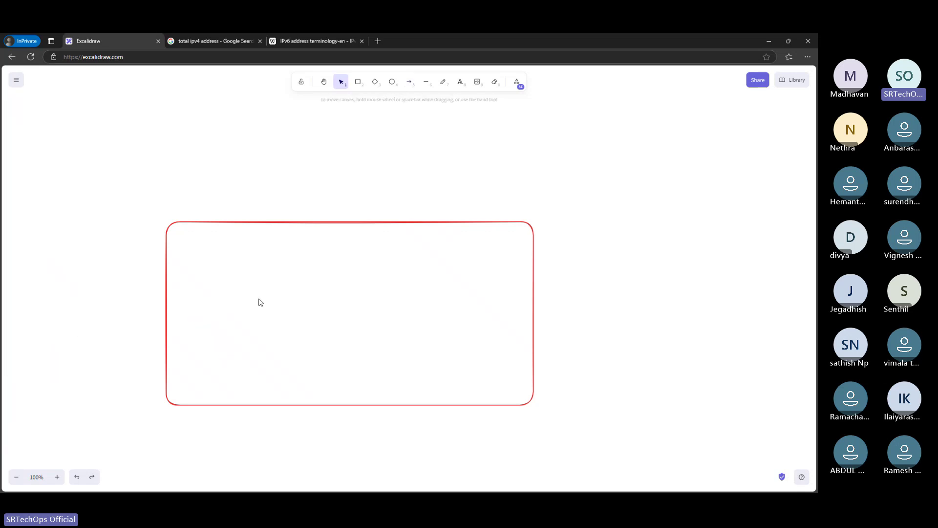
{"action": "key", "text": "r"}
{"action": "left_click_drag", "start_coordinate": [195, 302], "coordinate": [252, 359]}
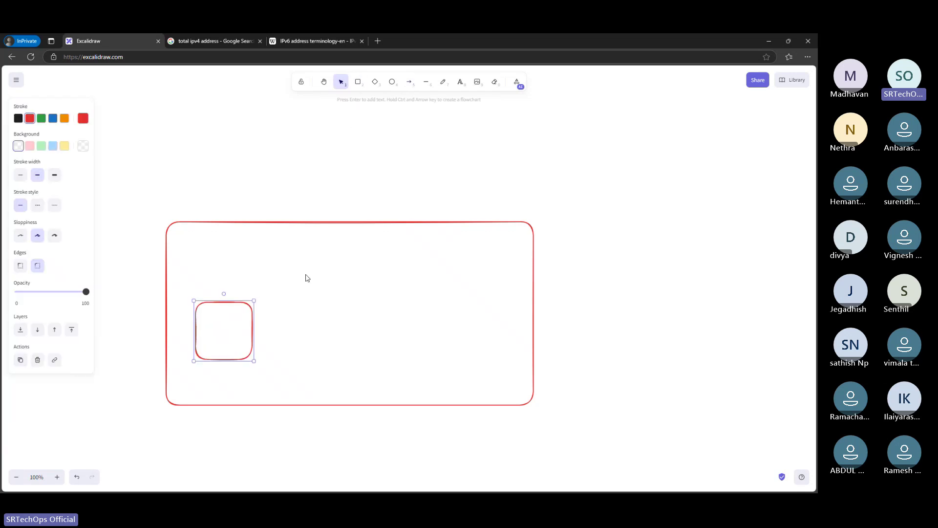
{"action": "key", "text": "Escape"}
{"action": "left_click", "coordinate": [359, 88]}
{"action": "left_click_drag", "start_coordinate": [289, 296], "coordinate": [335, 339]}
Draw the third and fourth small squares continuing the row to the right
{"action": "left_click", "coordinate": [360, 287]}
{"action": "left_click", "coordinate": [358, 82]}
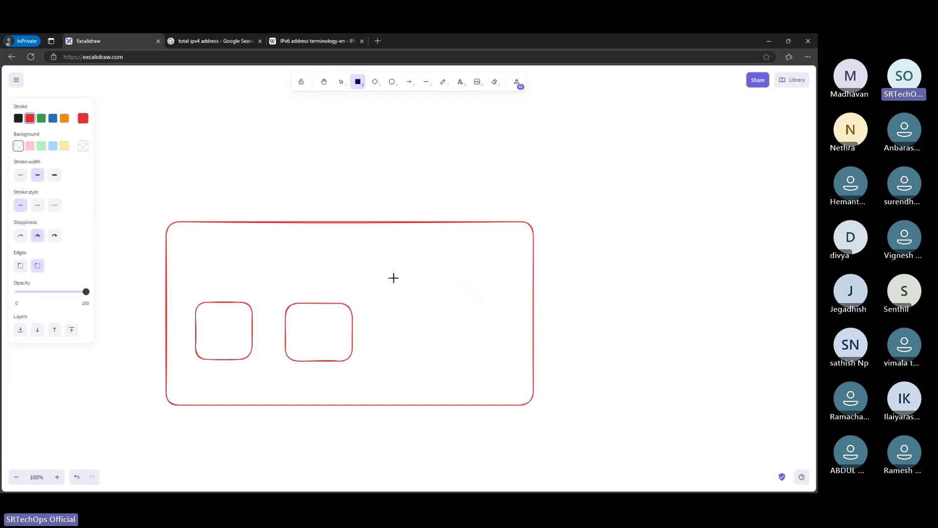
{"action": "mouse_move", "coordinate": [375, 304]}
{"action": "left_mouse_down"}
{"action": "mouse_move", "coordinate": [434, 359]}
{"action": "mouse_move", "coordinate": [414, 335]}
{"action": "left_mouse_up"}
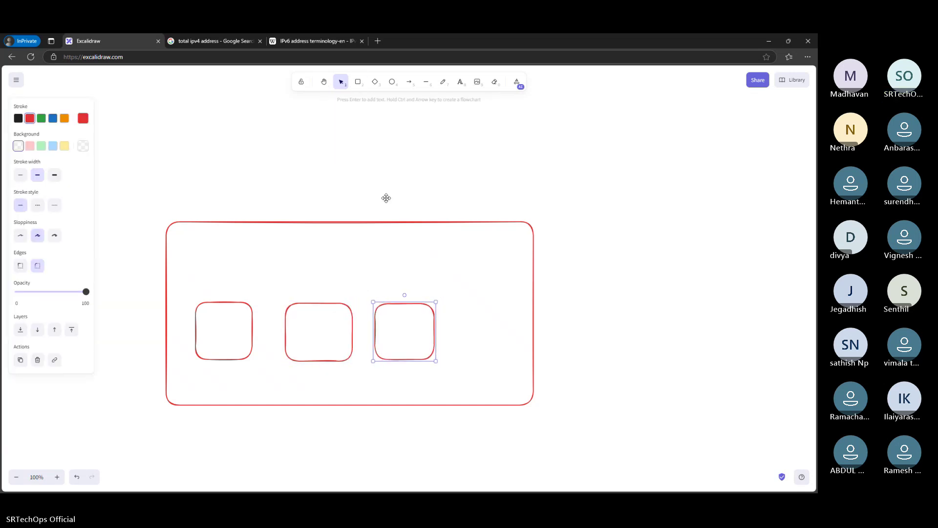
{"action": "left_click", "coordinate": [386, 199]}
{"action": "left_click", "coordinate": [358, 83]}
{"action": "left_click_drag", "start_coordinate": [456, 301], "coordinate": [521, 364]}
Nudge the fourth square left and up and shorten it from the top to match the others
{"action": "left_click_drag", "start_coordinate": [493, 327], "coordinate": [488, 327]}
{"action": "left_click", "coordinate": [481, 289]}
{"action": "left_click", "coordinate": [486, 311]}
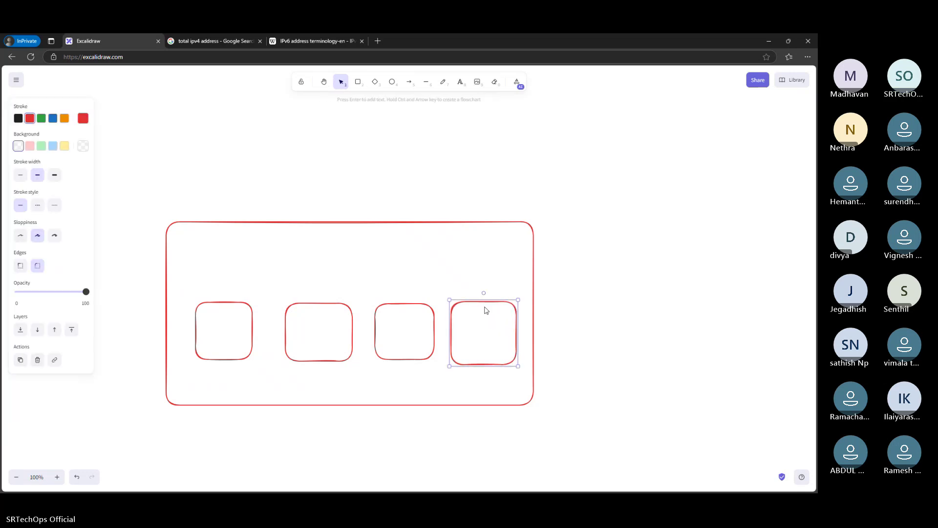
{"action": "left_click_drag", "start_coordinate": [487, 362], "coordinate": [488, 357]}
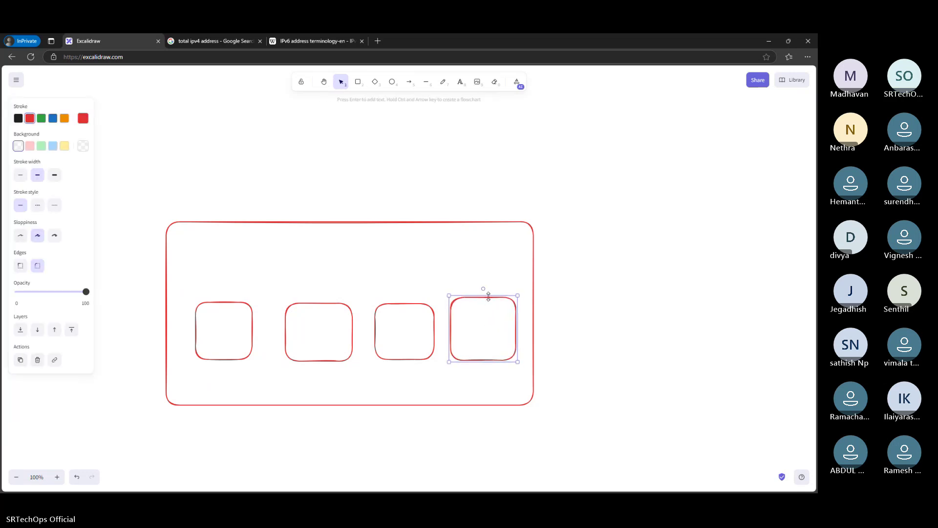
{"action": "left_click_drag", "start_coordinate": [485, 295], "coordinate": [489, 307]}
{"action": "left_click", "coordinate": [479, 287]}
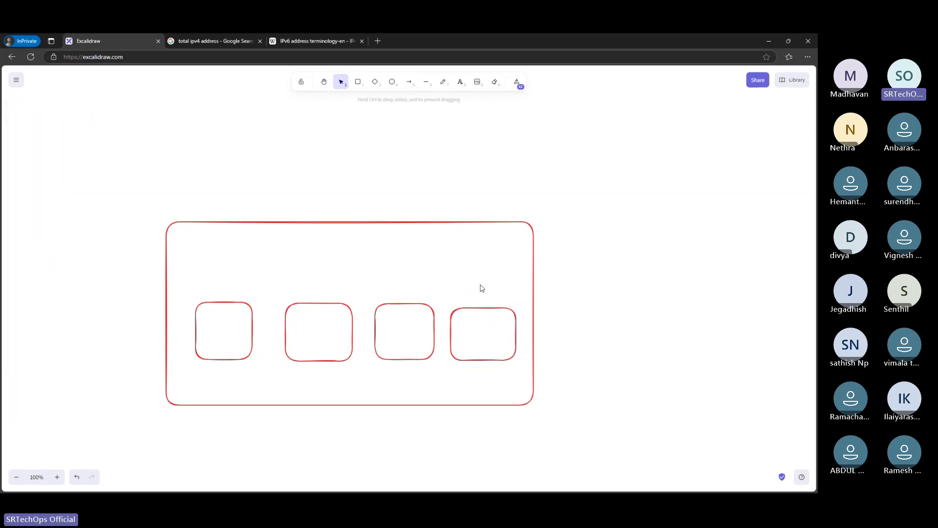
{"action": "left_click", "coordinate": [357, 82]}
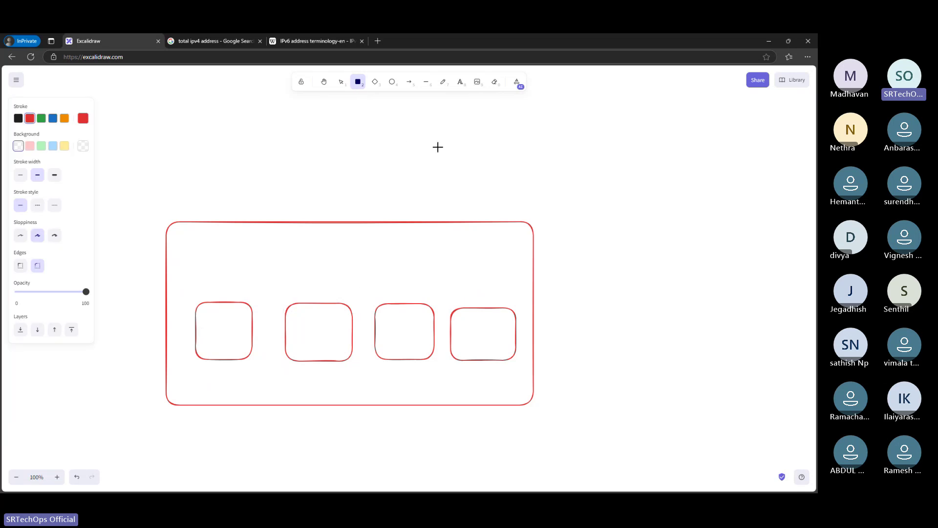
Write 'private ip' labels under the first and second squares
{"action": "left_click", "coordinate": [460, 82]}
{"action": "left_click", "coordinate": [207, 385]}
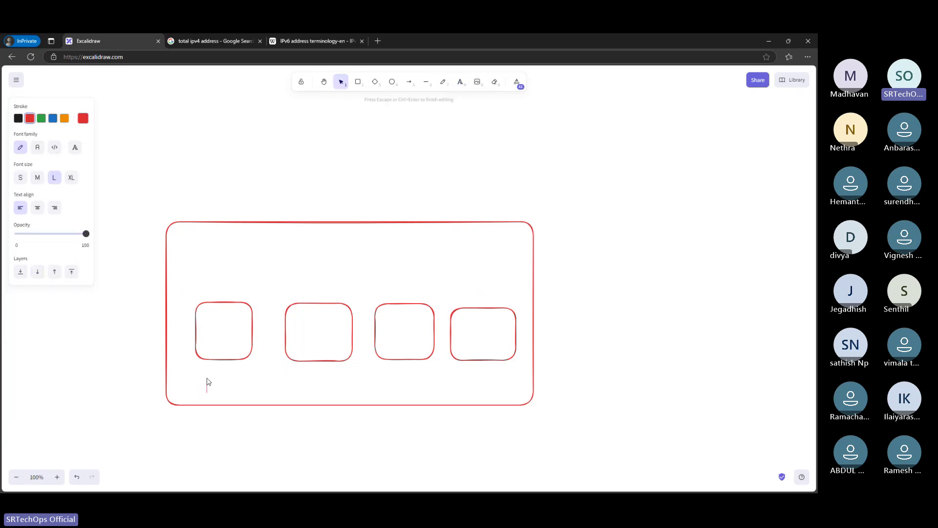
{"action": "type", "text": "private"}
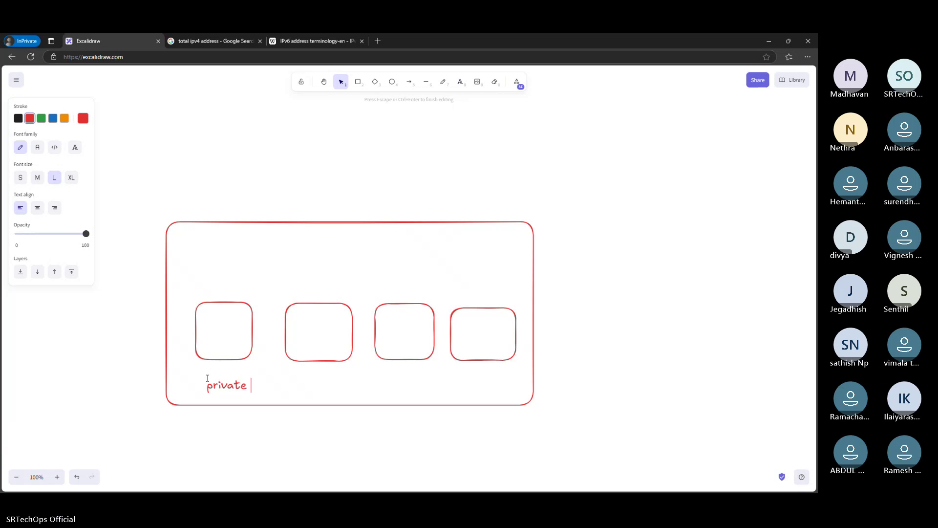
{"action": "type", "text": " ip"}
{"action": "key", "text": "Escape"}
{"action": "left_click", "coordinate": [289, 196]}
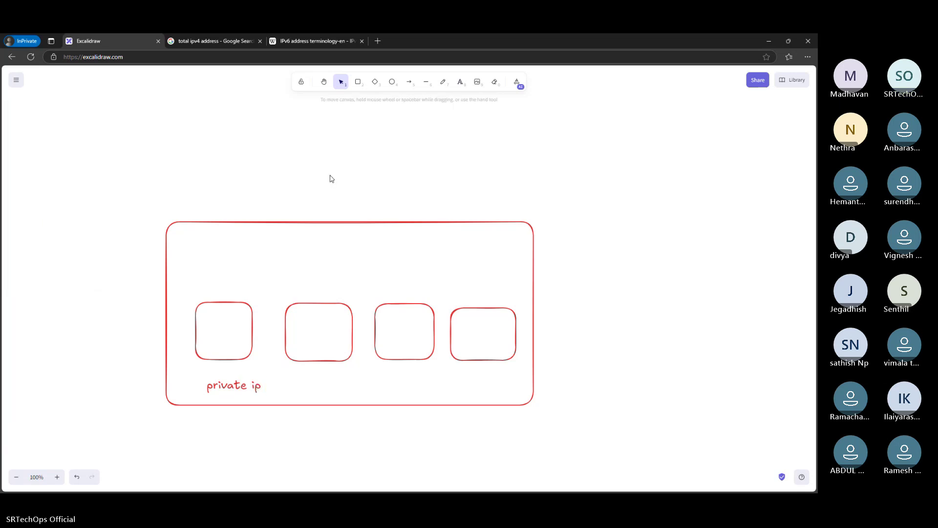
{"action": "left_click", "coordinate": [460, 82]}
{"action": "left_click", "coordinate": [303, 386]}
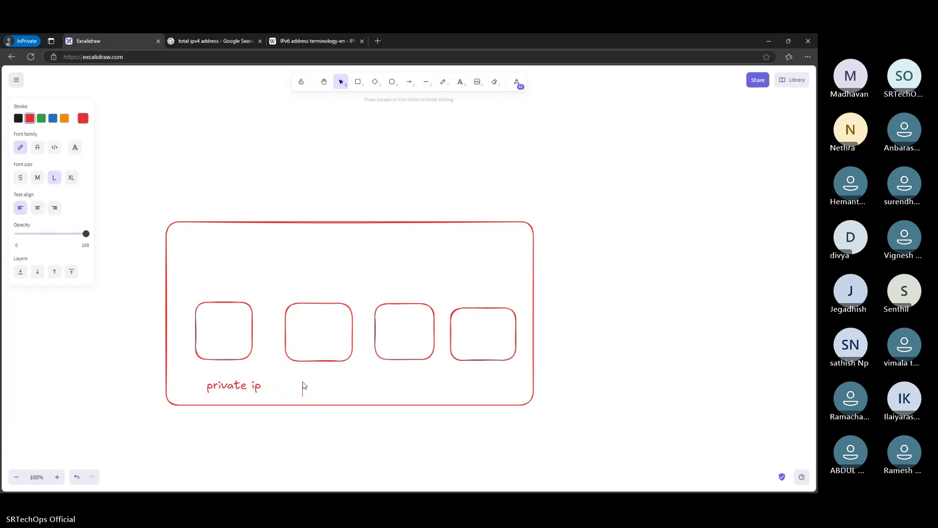
{"action": "type", "text": "private "}
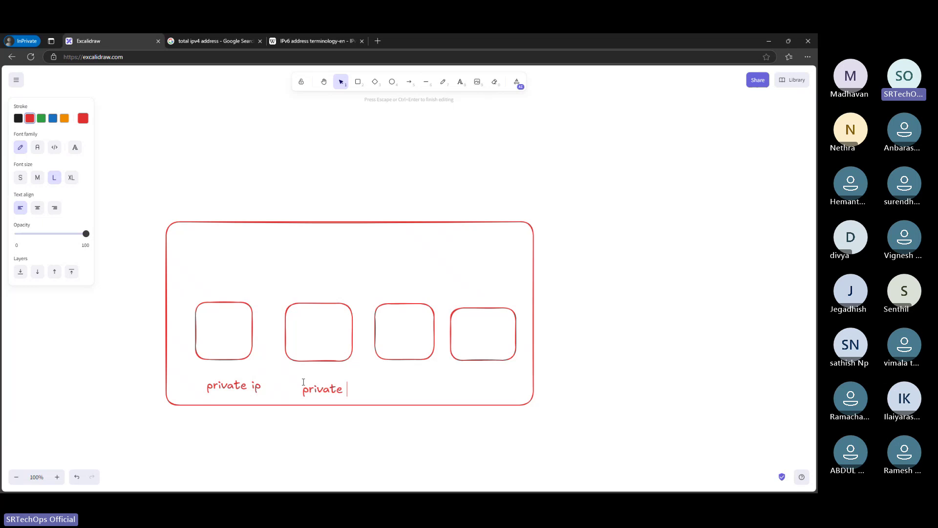
{"action": "type", "text": "ip"}
{"action": "key", "text": "Escape"}
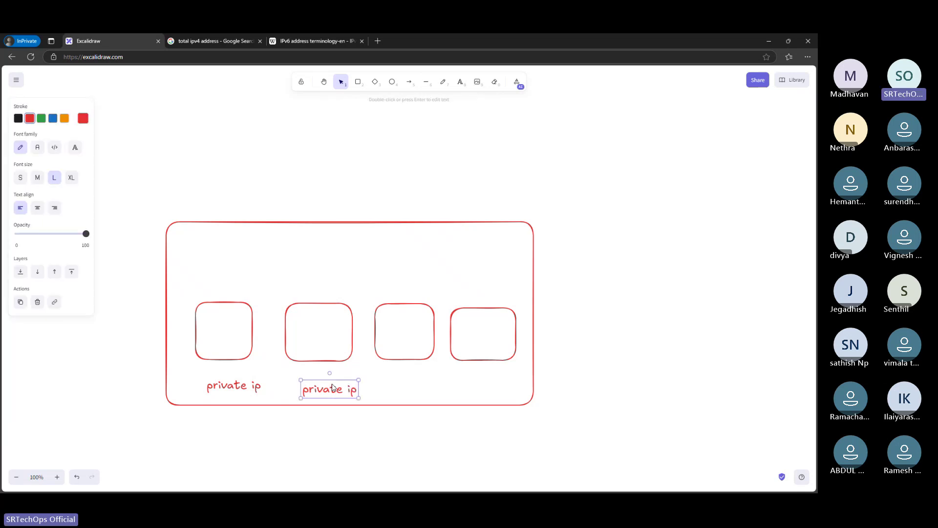
Paste copies of the 'private ip' label under the third and fourth squares
{"action": "key", "text": "ctrl+v"}
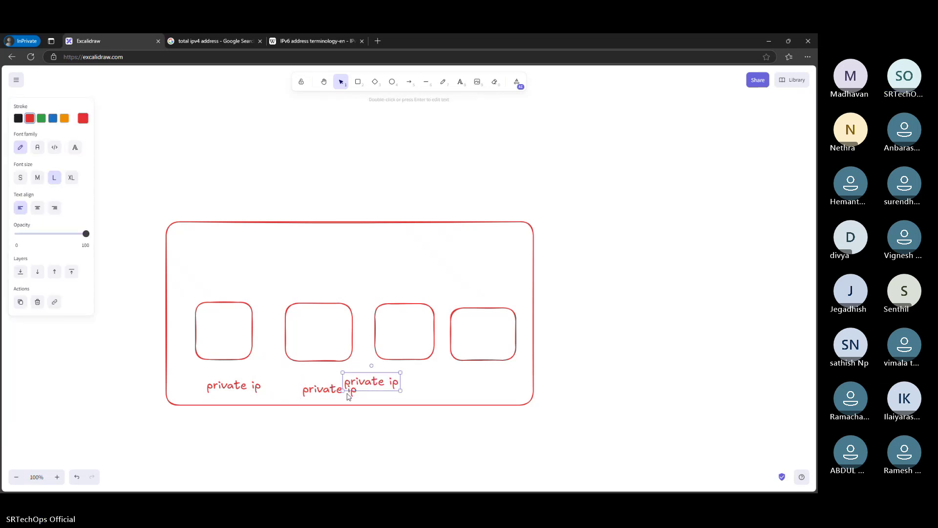
{"action": "left_click_drag", "start_coordinate": [373, 382], "coordinate": [405, 392]}
{"action": "left_click", "coordinate": [448, 139]}
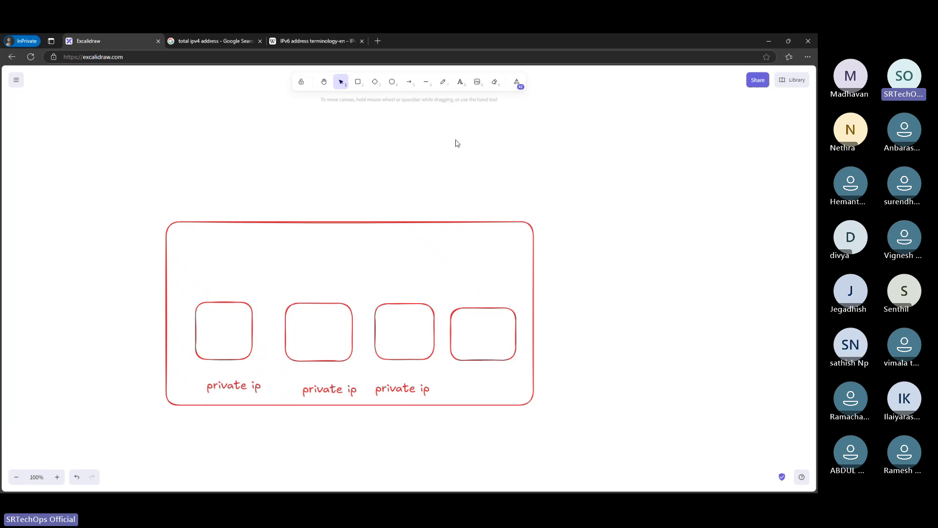
{"action": "left_click", "coordinate": [409, 394]}
{"action": "key", "text": "ctrl+v"}
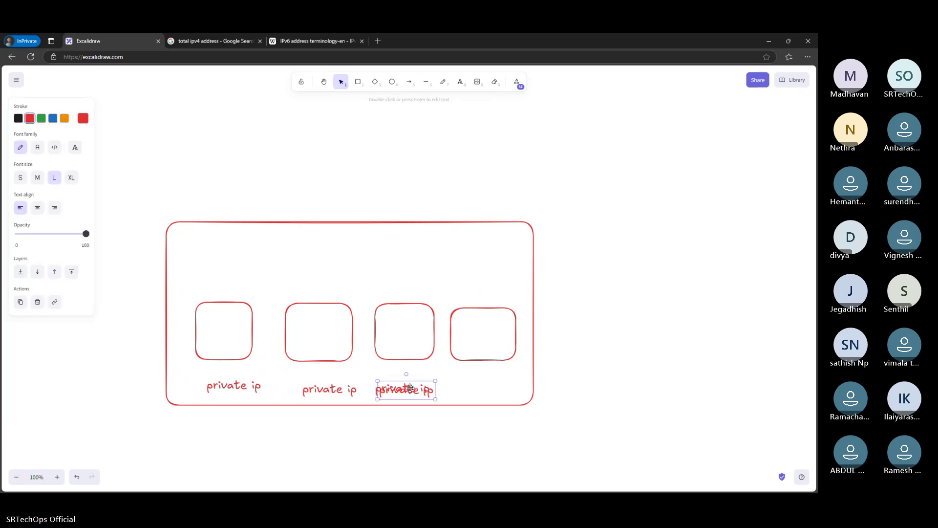
{"action": "left_click_drag", "start_coordinate": [409, 391], "coordinate": [489, 382]}
{"action": "left_click", "coordinate": [565, 304]}
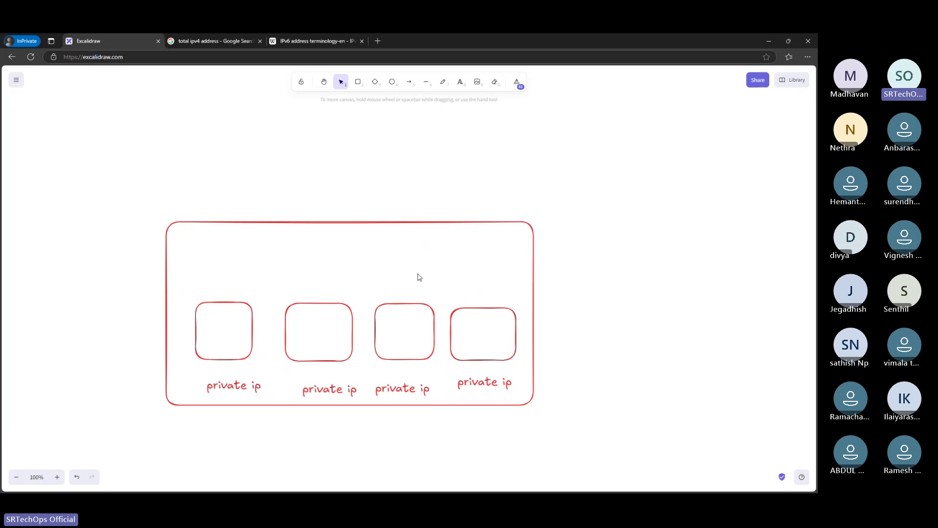
{"action": "left_click", "coordinate": [358, 83]}
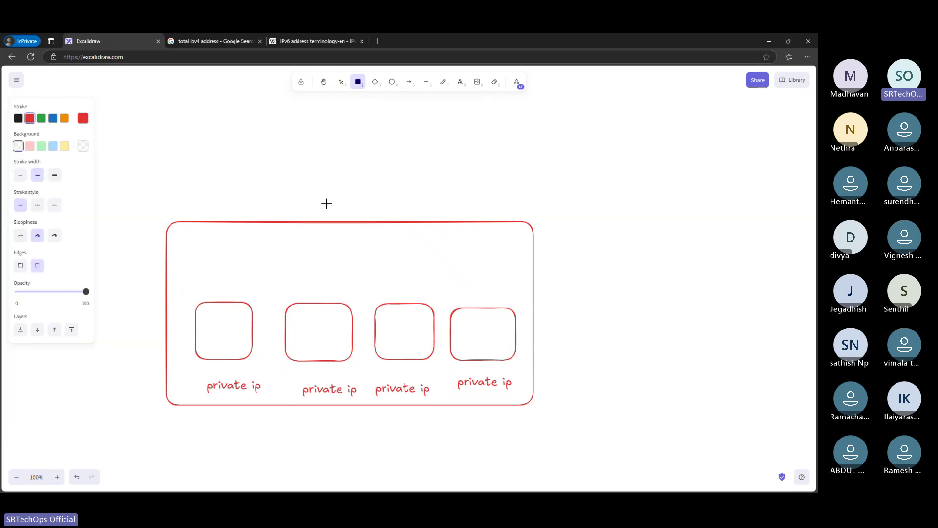
Draw a box straddling the big rectangle's top edge and label it 'routr'
{"action": "left_click_drag", "start_coordinate": [315, 204], "coordinate": [406, 261]}
{"action": "left_click", "coordinate": [460, 82]}
{"action": "left_click", "coordinate": [349, 239]}
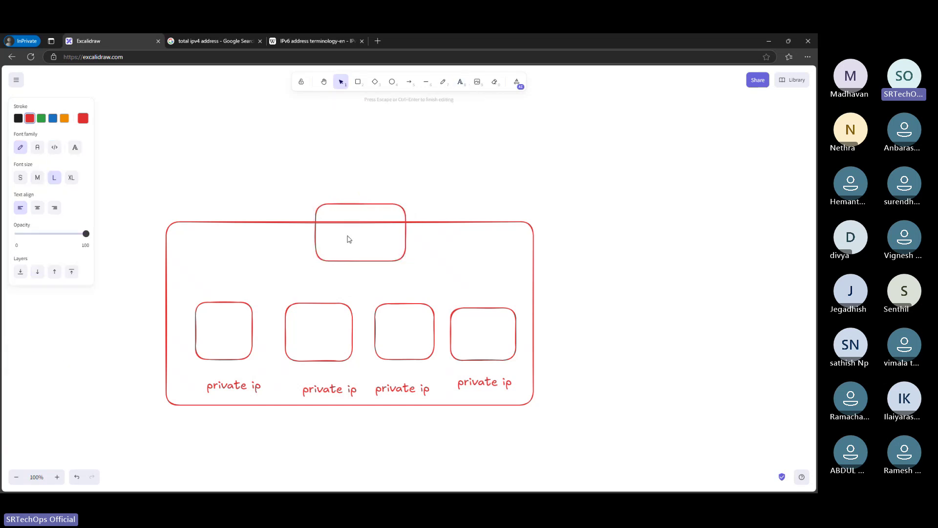
{"action": "type", "text": "routr"}
Link the router to the first box with a line and to the other three with arrows
{"action": "left_click", "coordinate": [437, 166]}
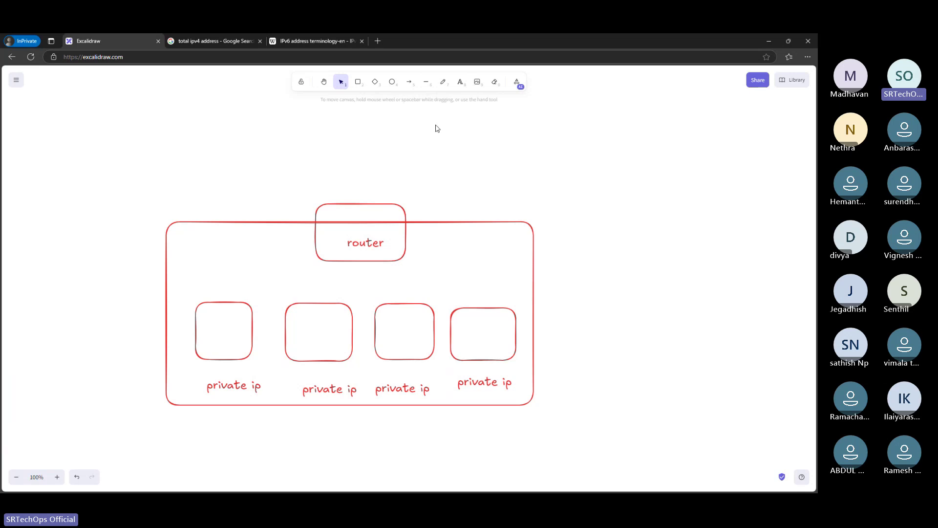
{"action": "left_click", "coordinate": [426, 82]}
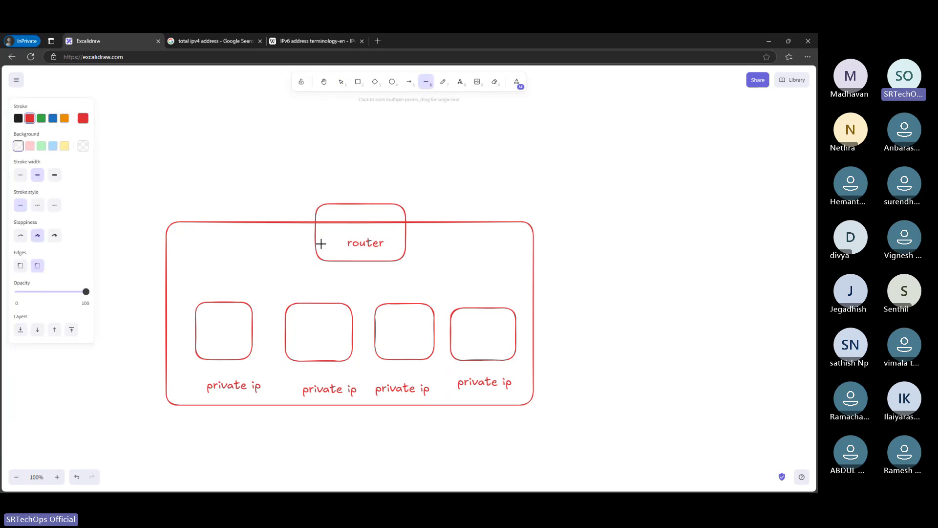
{"action": "left_click_drag", "start_coordinate": [321, 243], "coordinate": [250, 309]}
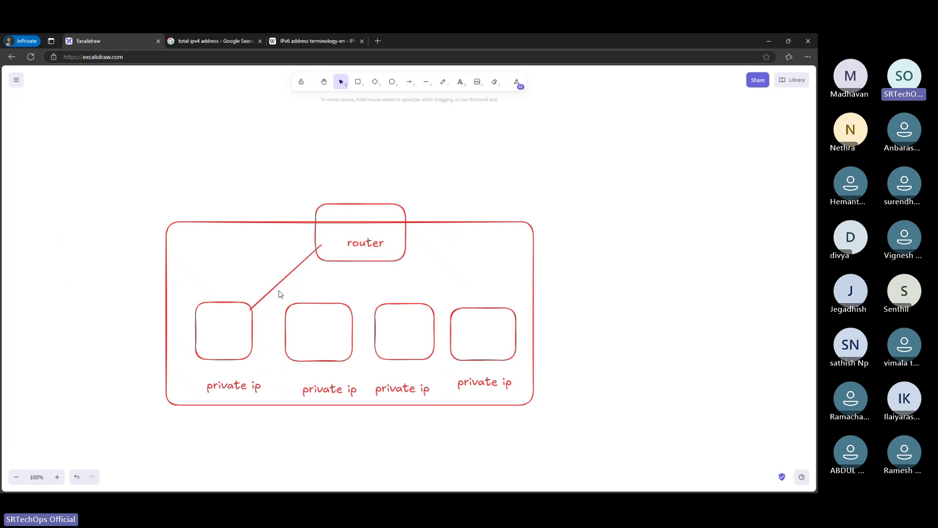
{"action": "left_click", "coordinate": [409, 82]}
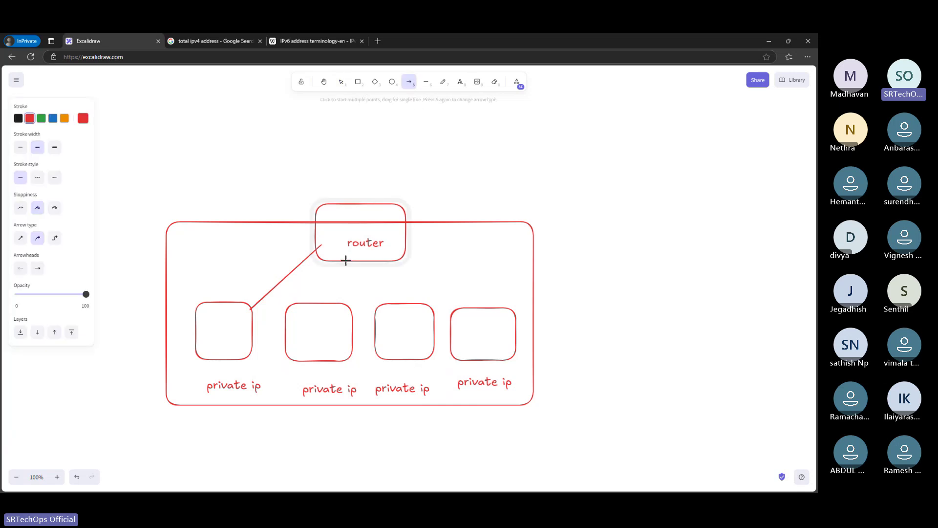
{"action": "left_click_drag", "start_coordinate": [346, 255], "coordinate": [332, 310]}
{"action": "left_click", "coordinate": [409, 82]}
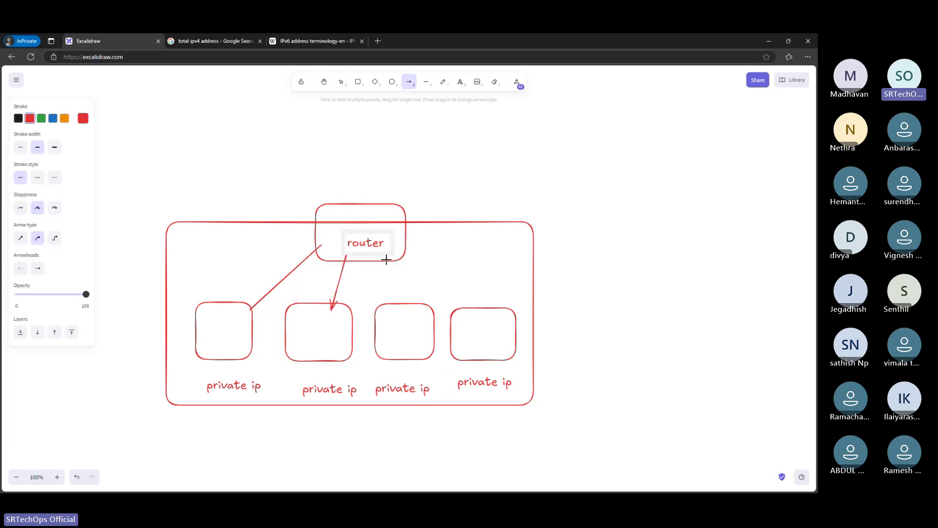
{"action": "left_click_drag", "start_coordinate": [386, 258], "coordinate": [409, 322]}
{"action": "left_click", "coordinate": [409, 82]}
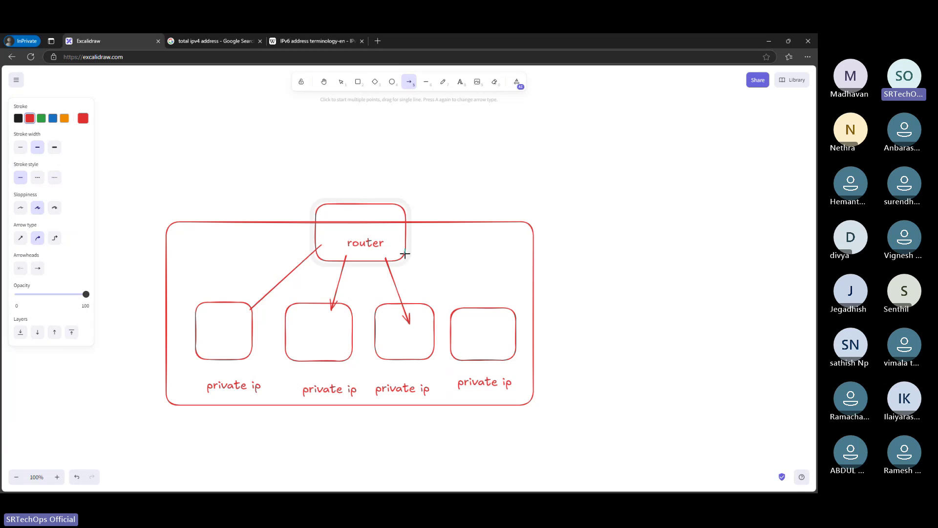
{"action": "left_click_drag", "start_coordinate": [405, 255], "coordinate": [481, 309]}
{"action": "left_click", "coordinate": [611, 300]}
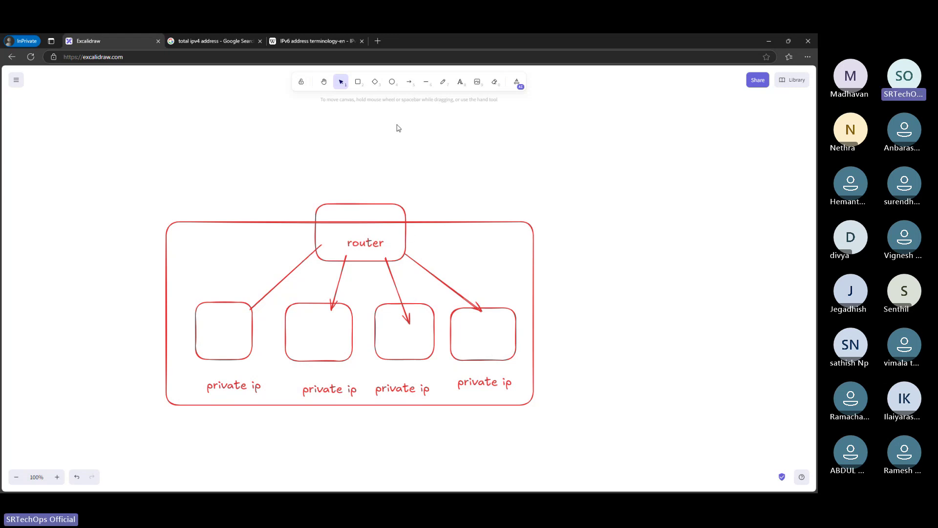
Draw an arrow down into the router box and label it 'public ip'
{"action": "left_click", "coordinate": [409, 82]}
{"action": "left_click_drag", "start_coordinate": [407, 132], "coordinate": [364, 216]}
{"action": "left_click", "coordinate": [353, 175]}
{"action": "key", "text": "t"}
{"action": "left_click", "coordinate": [413, 176]}
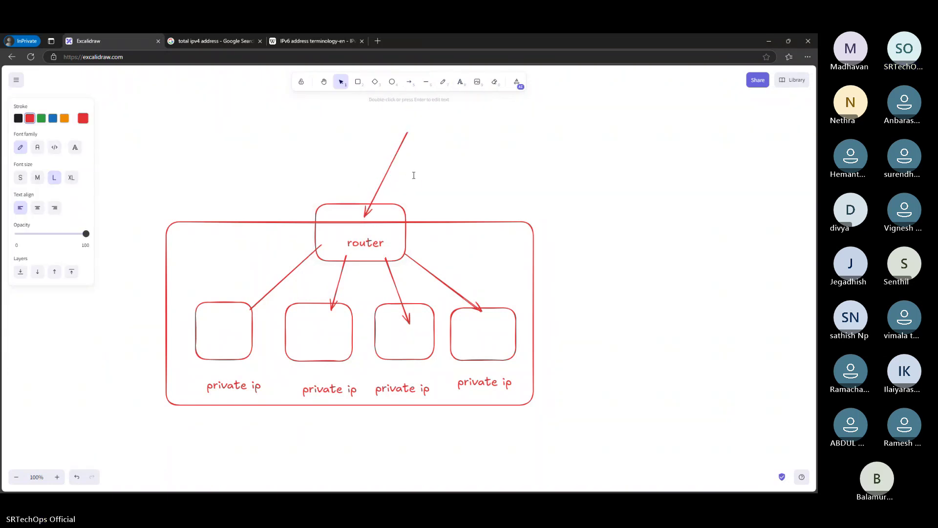
{"action": "type", "text": "public ip"}
{"action": "left_click", "coordinate": [473, 174]}
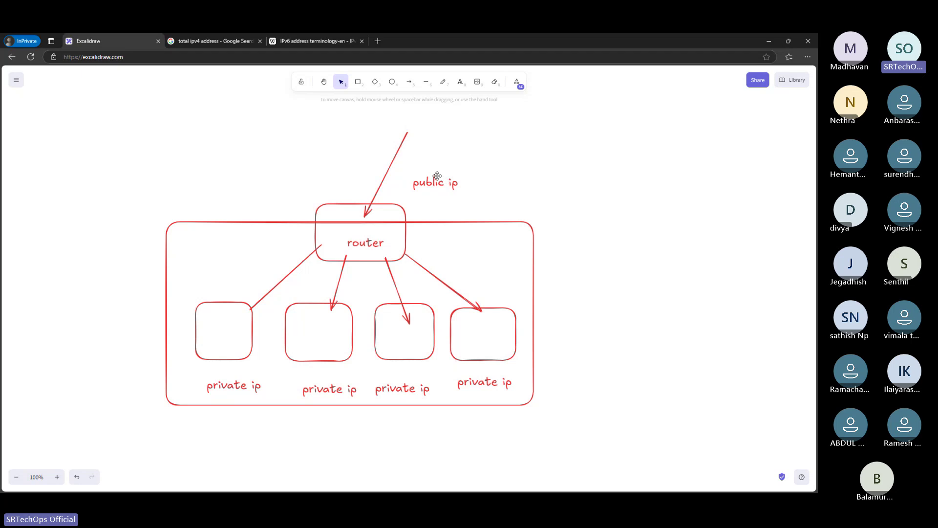
Add a horizontal arrow right of 'public ip' pointing to the text 'unique'
{"action": "left_click", "coordinate": [409, 82]}
{"action": "left_click_drag", "start_coordinate": [442, 155], "coordinate": [540, 154]}
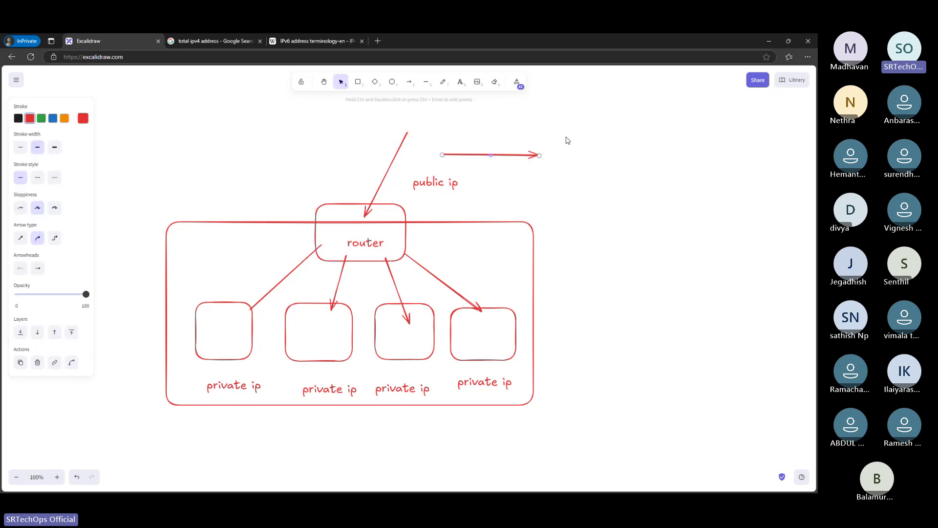
{"action": "left_click", "coordinate": [460, 82]}
{"action": "left_click", "coordinate": [556, 161]}
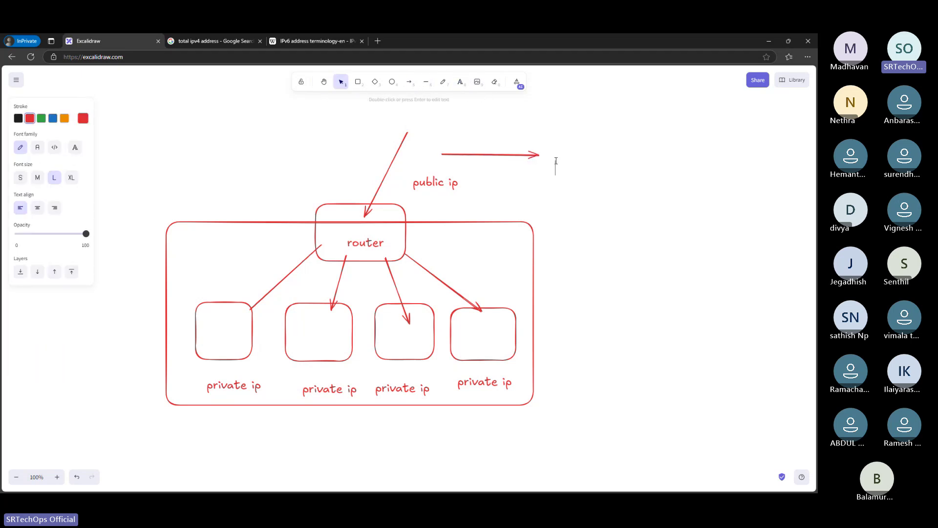
{"action": "type", "text": "unique"}
{"action": "left_click", "coordinate": [564, 147]}
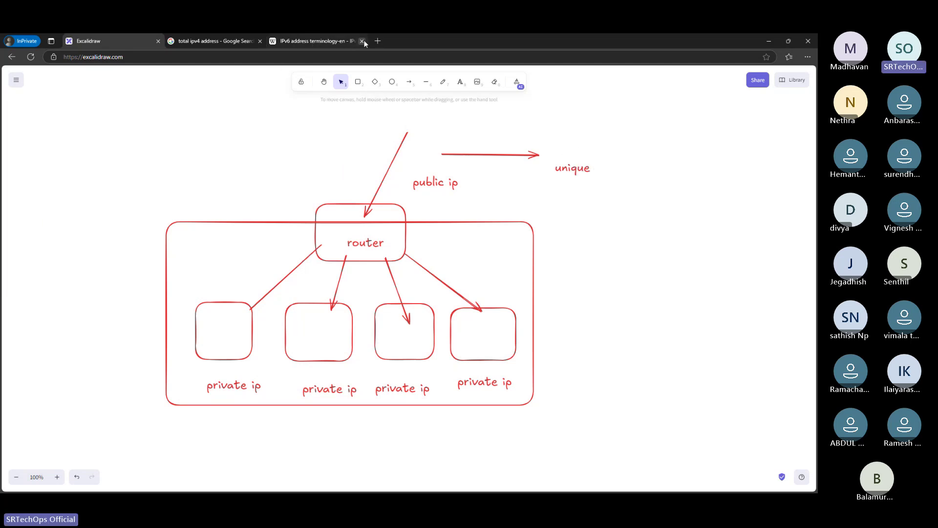
Search Google in a new tab for 'how much public ipv4 we have'
{"action": "left_click", "coordinate": [377, 41]}
{"action": "type", "text": "h"}
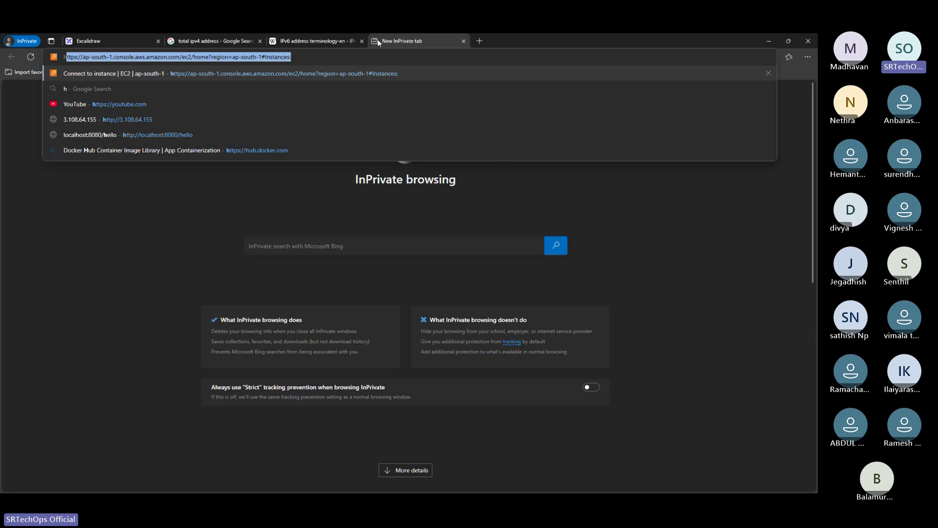
{"action": "type", "text": "ow mux"}
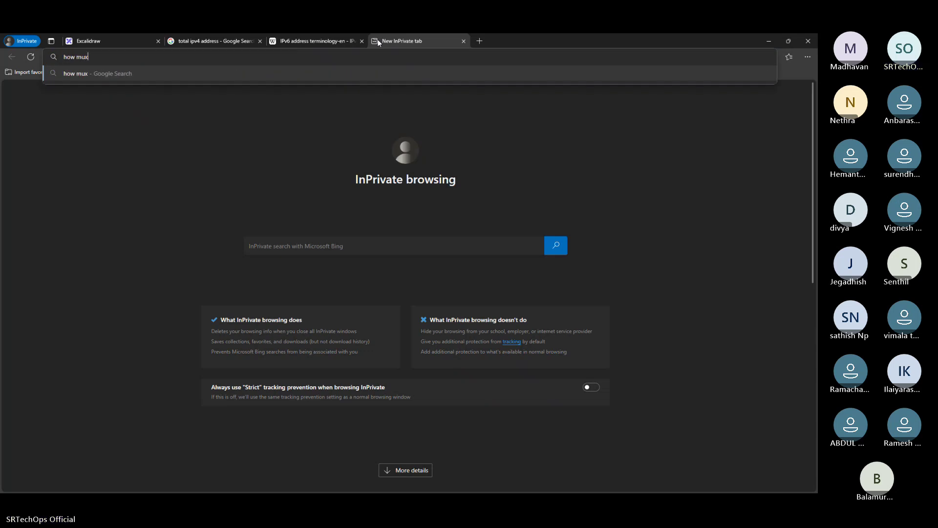
{"action": "key", "text": "BackSpace"}
{"action": "type", "text": "ch public ipv4 w"}
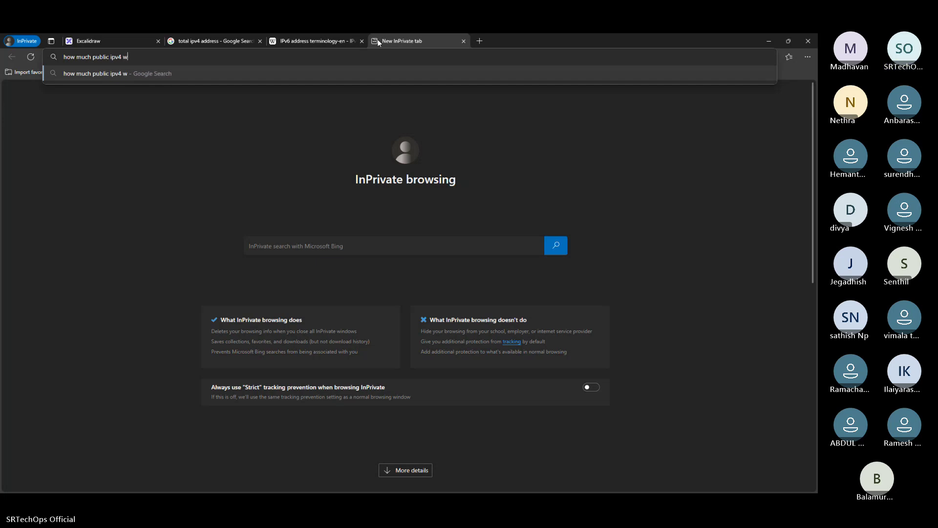
{"action": "type", "text": "e have"}
{"action": "key", "text": "Return"}
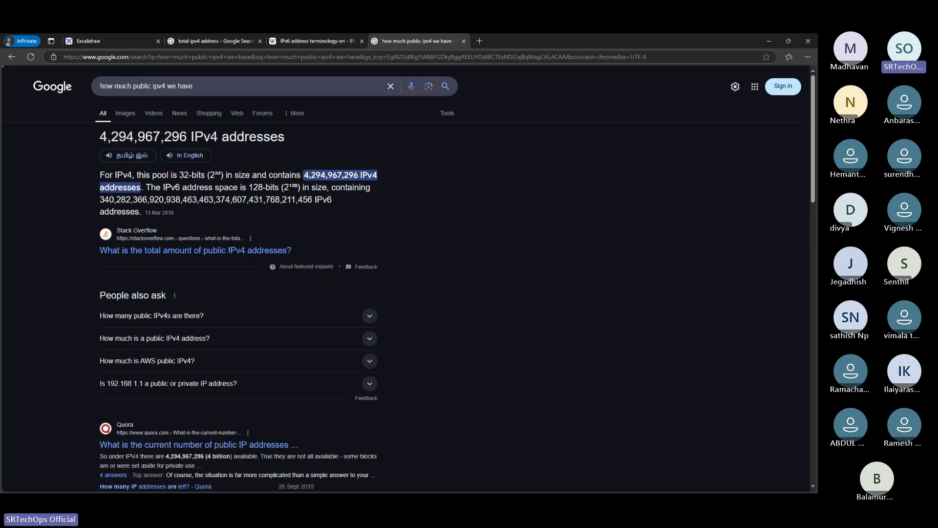
Highlight the '4,294,967,296 IPv4 addresses' answer in the results, then return to the Excalidraw tab
{"action": "mouse_move", "coordinate": [96, 141]}
{"action": "left_mouse_down"}
{"action": "mouse_move", "coordinate": [290, 140]}
{"action": "mouse_move", "coordinate": [99, 141]}
{"action": "left_mouse_up"}
{"action": "left_click", "coordinate": [98, 141]}
{"action": "left_click_drag", "start_coordinate": [98, 142], "coordinate": [300, 145]}
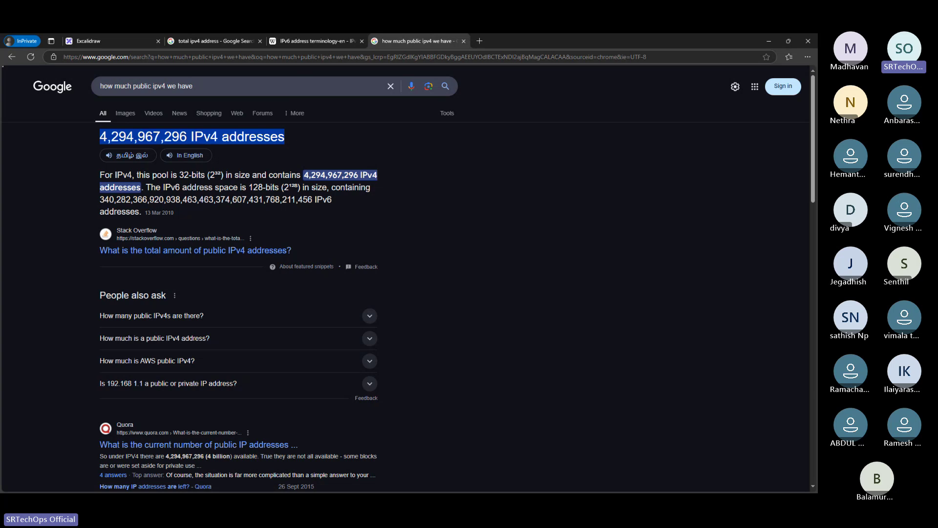
{"action": "left_click", "coordinate": [164, 140]}
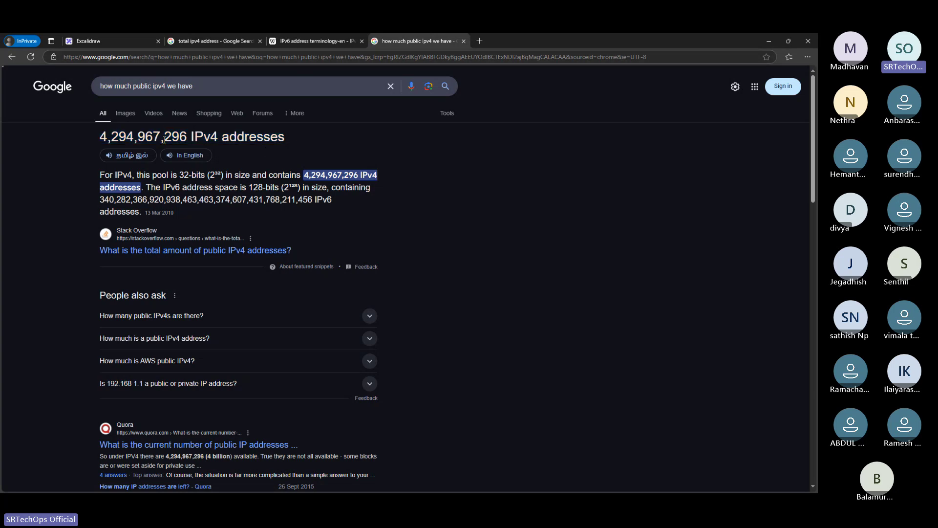
{"action": "scroll", "coordinate": [197, 290], "scroll_direction": "down", "scroll_amount": 3}
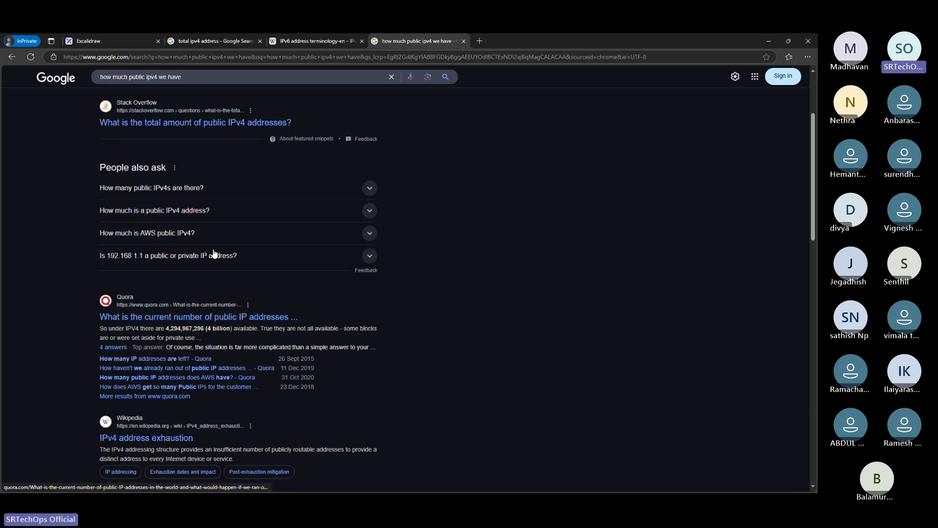
{"action": "scroll", "coordinate": [214, 254], "scroll_direction": "up", "scroll_amount": 3}
{"action": "left_click_drag", "start_coordinate": [109, 136], "coordinate": [189, 132]}
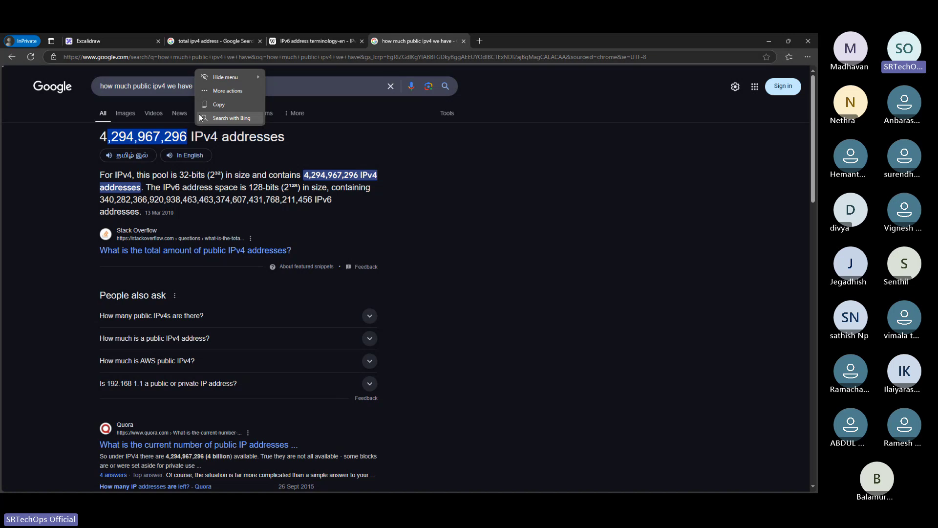
{"action": "left_click", "coordinate": [137, 38]}
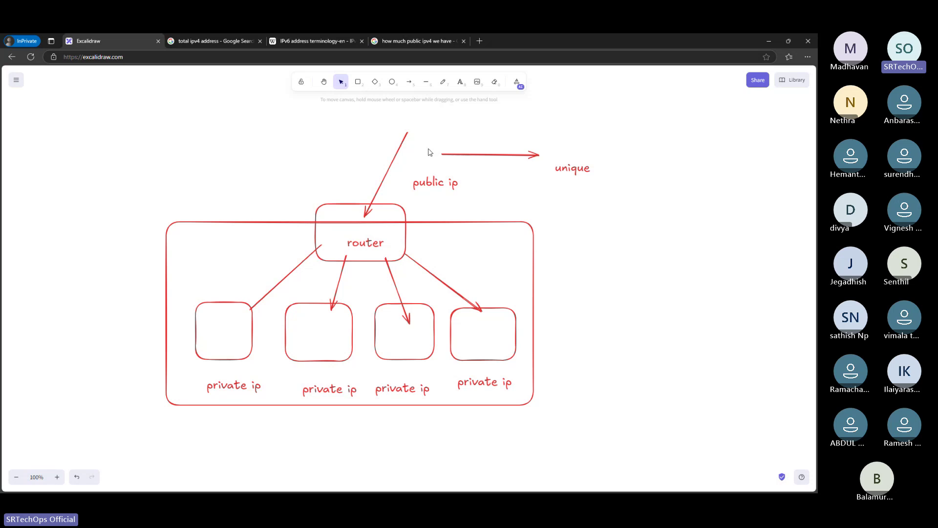
Draw arrows from the upper right into 'public ip' and from 'public ip' to the first private ip box
{"action": "left_click", "coordinate": [358, 81]}
{"action": "left_click", "coordinate": [409, 82]}
{"action": "mouse_move", "coordinate": [653, 102]}
{"action": "left_mouse_down"}
{"action": "mouse_move", "coordinate": [489, 152]}
{"action": "mouse_move", "coordinate": [457, 173]}
{"action": "left_mouse_up"}
{"action": "left_click", "coordinate": [459, 155]}
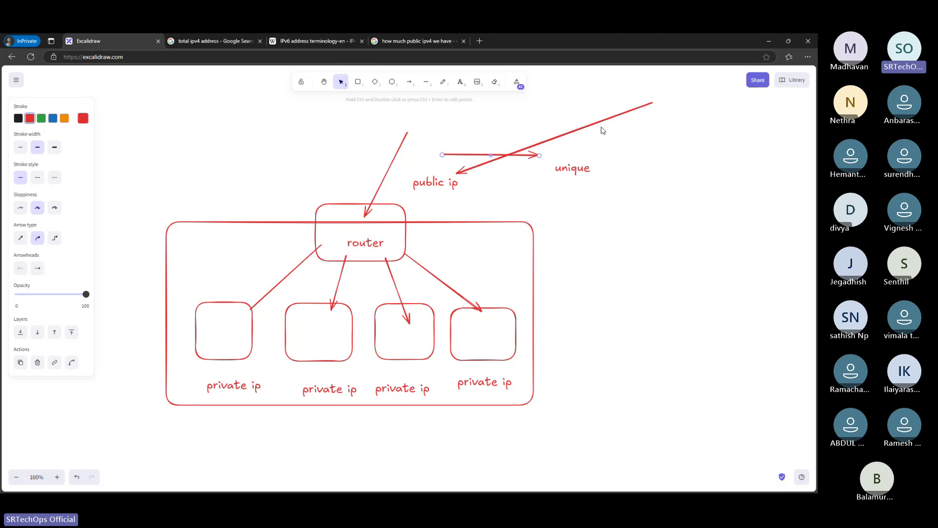
{"action": "left_click", "coordinate": [409, 81]}
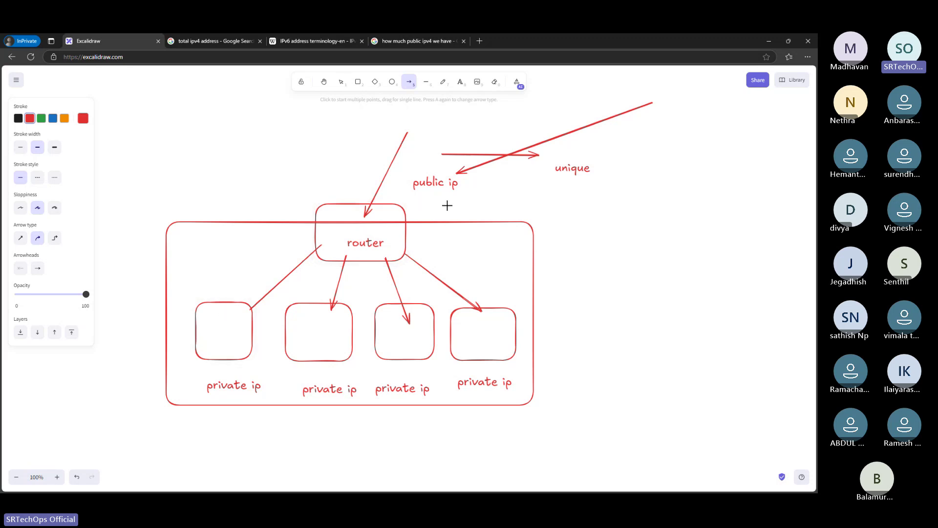
{"action": "left_click_drag", "start_coordinate": [431, 195], "coordinate": [240, 327]}
{"action": "left_click", "coordinate": [244, 262]}
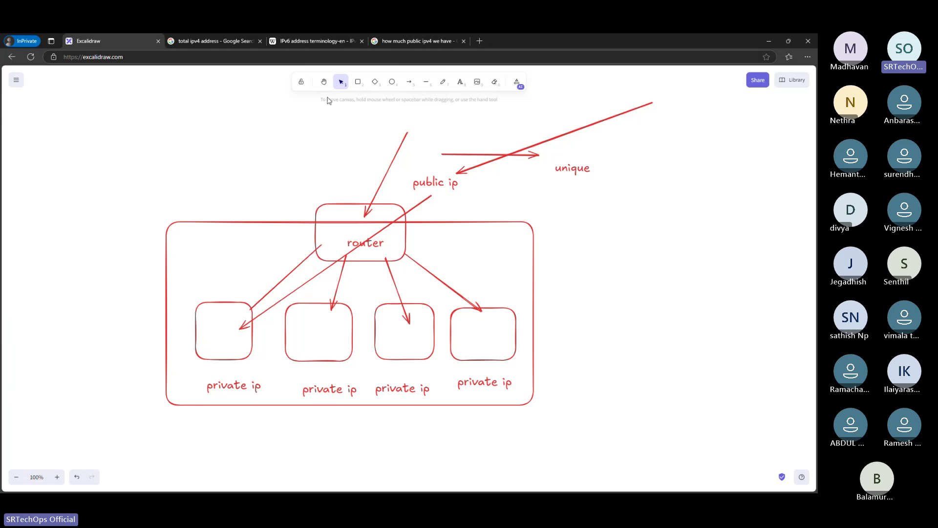
Draw a large box on the right with a small 'router' box at its top
{"action": "left_click", "coordinate": [364, 83]}
{"action": "left_click_drag", "start_coordinate": [592, 222], "coordinate": [791, 400]}
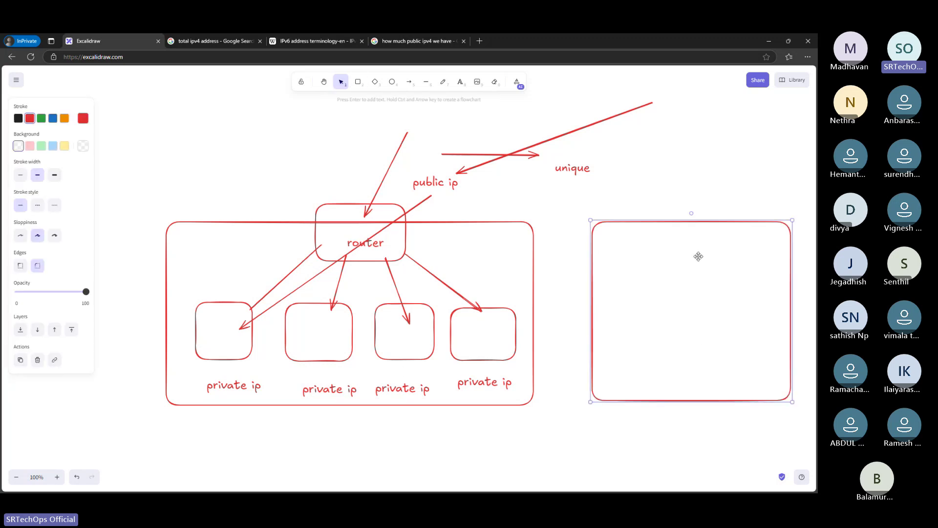
{"action": "left_click", "coordinate": [666, 197]}
{"action": "left_click", "coordinate": [357, 81]}
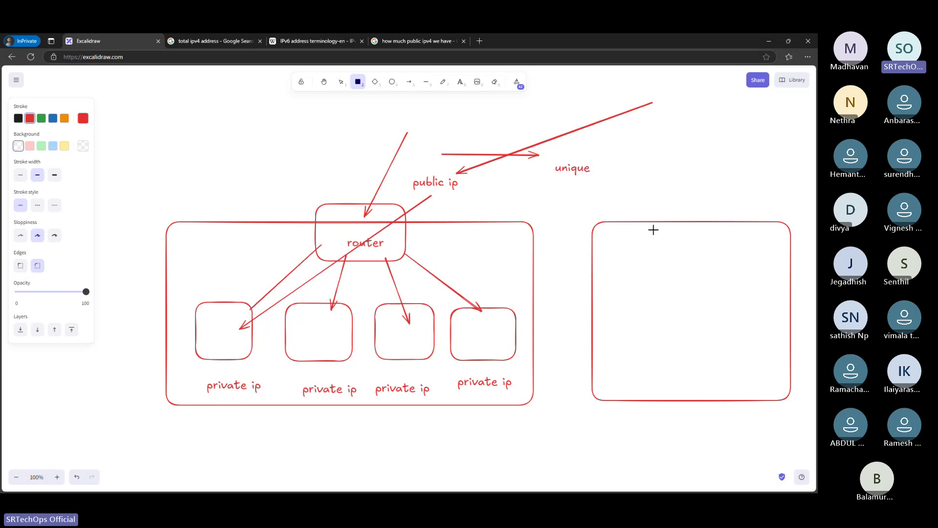
{"action": "left_click_drag", "start_coordinate": [655, 198], "coordinate": [731, 252]}
{"action": "left_click", "coordinate": [651, 151]}
{"action": "left_click", "coordinate": [460, 82]}
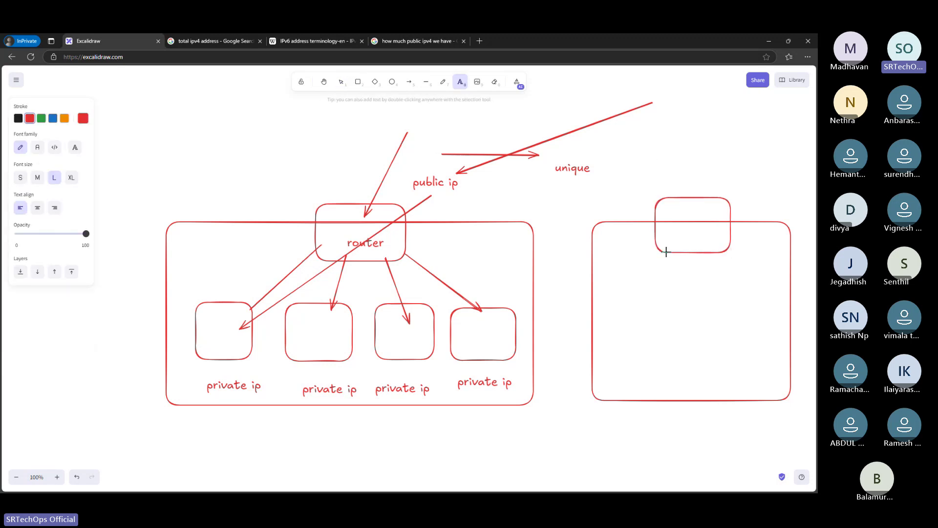
{"action": "left_click", "coordinate": [673, 236]}
{"action": "type", "text": "router"}
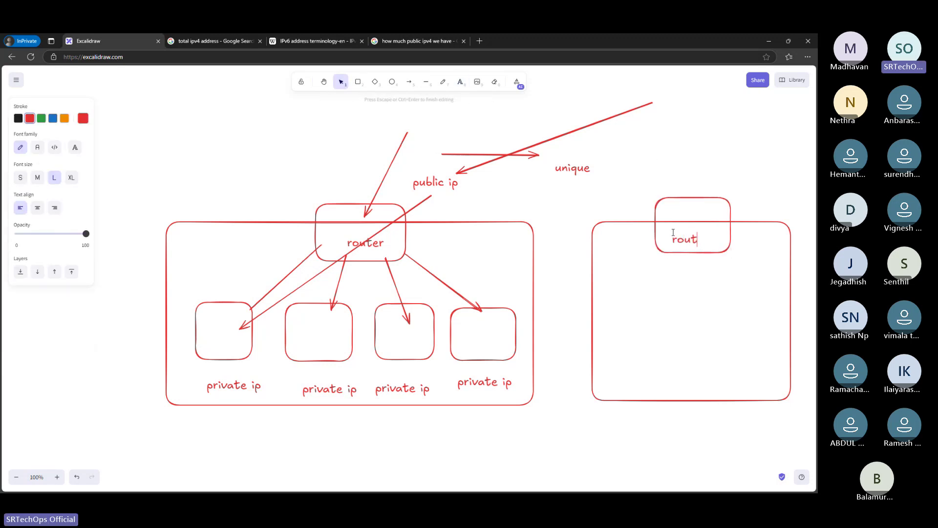
{"action": "left_click", "coordinate": [672, 190]}
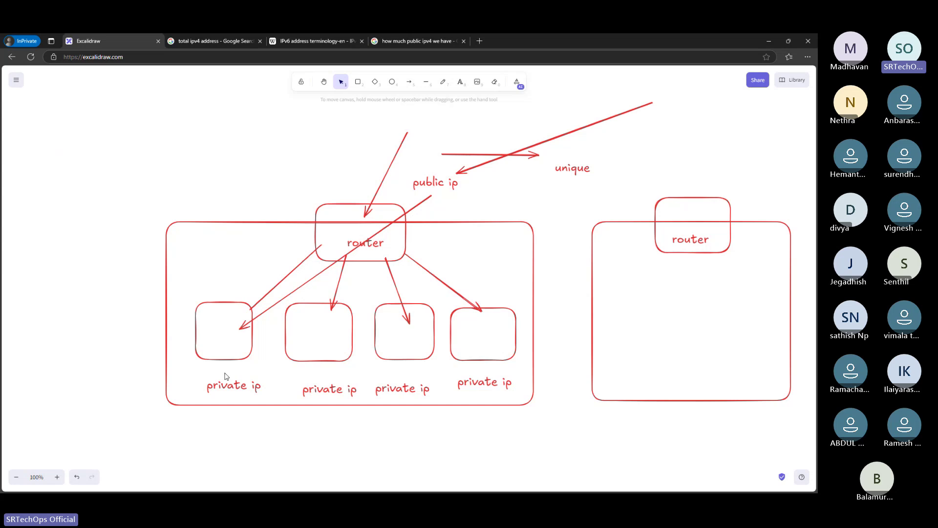
Copy the four private ip boxes and paste a shrunken copy into the right network
{"action": "left_click_drag", "start_coordinate": [185, 296], "coordinate": [520, 392]}
{"action": "key", "text": "ctrl+c"}
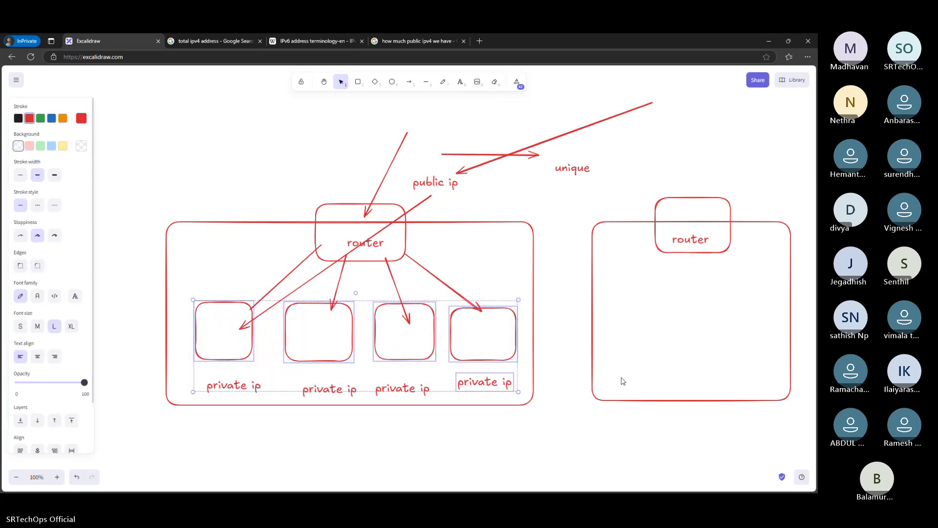
{"action": "left_click", "coordinate": [622, 381]}
{"action": "key", "text": "ctrl+v"}
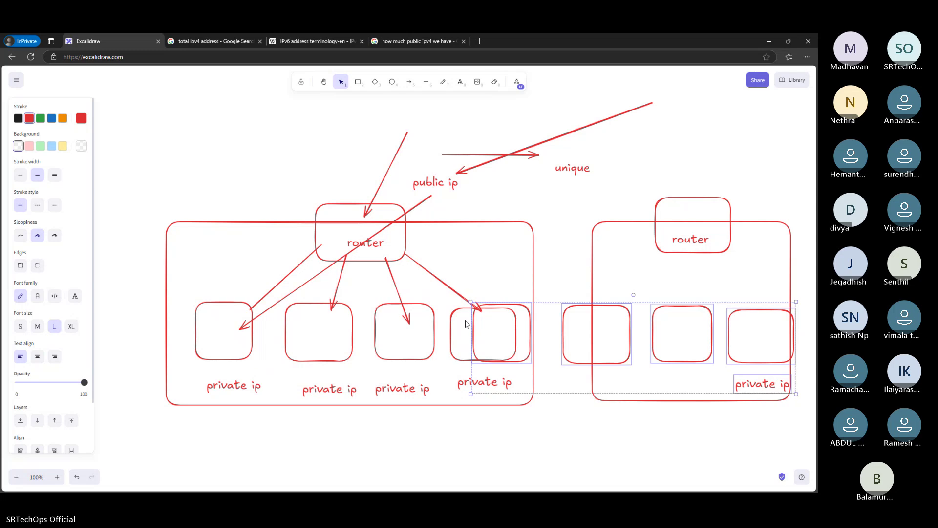
{"action": "left_click_drag", "start_coordinate": [471, 302], "coordinate": [577, 332]}
{"action": "left_click", "coordinate": [630, 247]}
Add a 'public ip' label in the right router box and move it above 'router'
{"action": "left_click", "coordinate": [409, 82]}
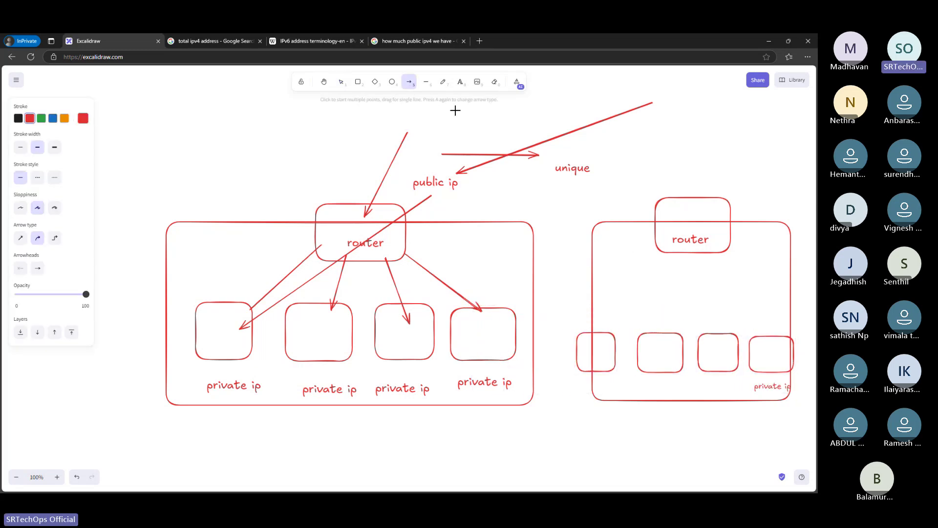
{"action": "left_click", "coordinate": [459, 82]}
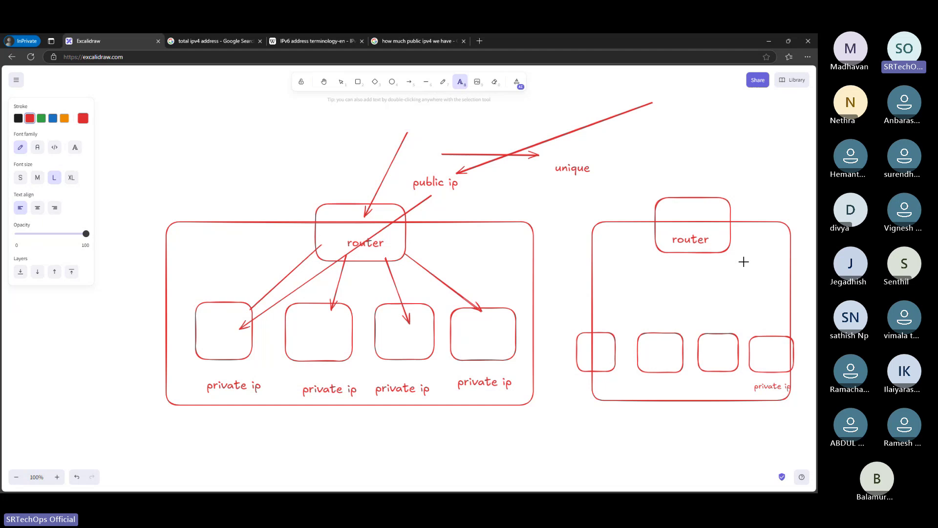
{"action": "left_click", "coordinate": [694, 214]}
{"action": "type", "text": "publ"}
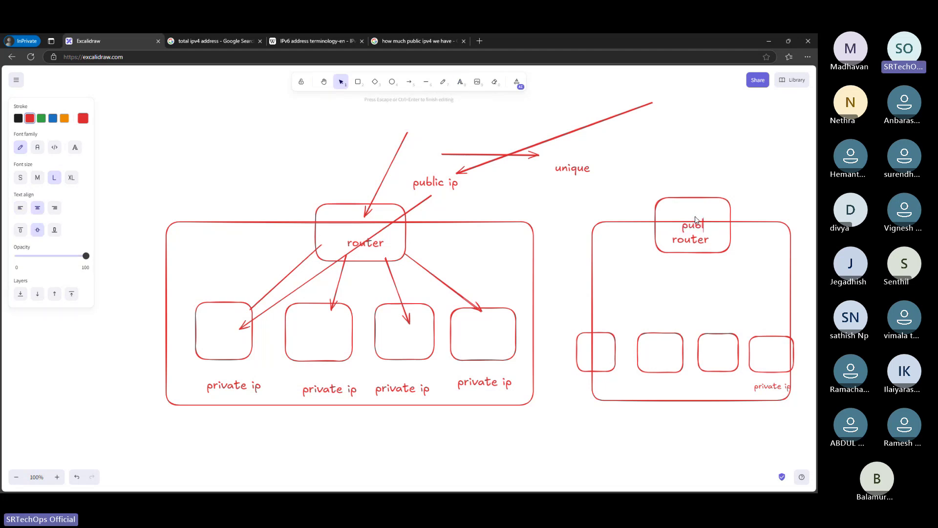
{"action": "type", "text": "ic ip"}
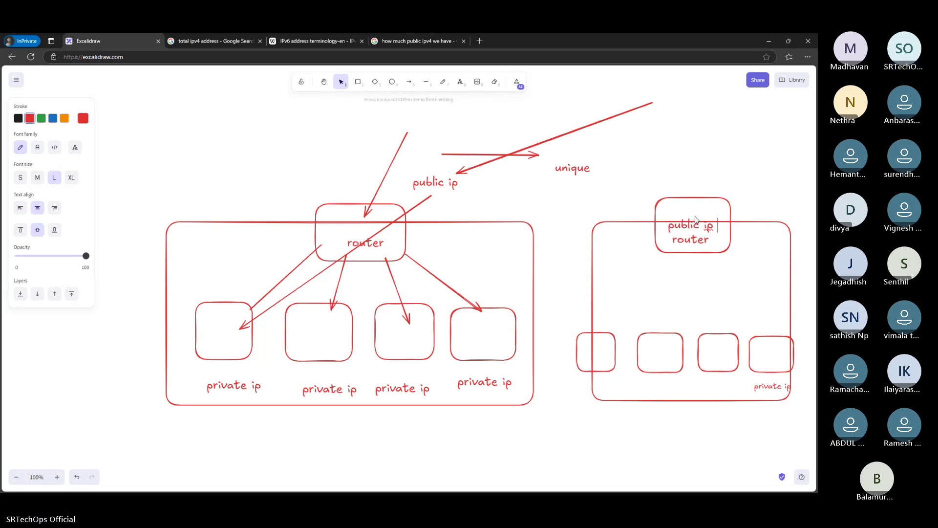
{"action": "left_click", "coordinate": [708, 178]}
{"action": "left_click", "coordinate": [702, 214]}
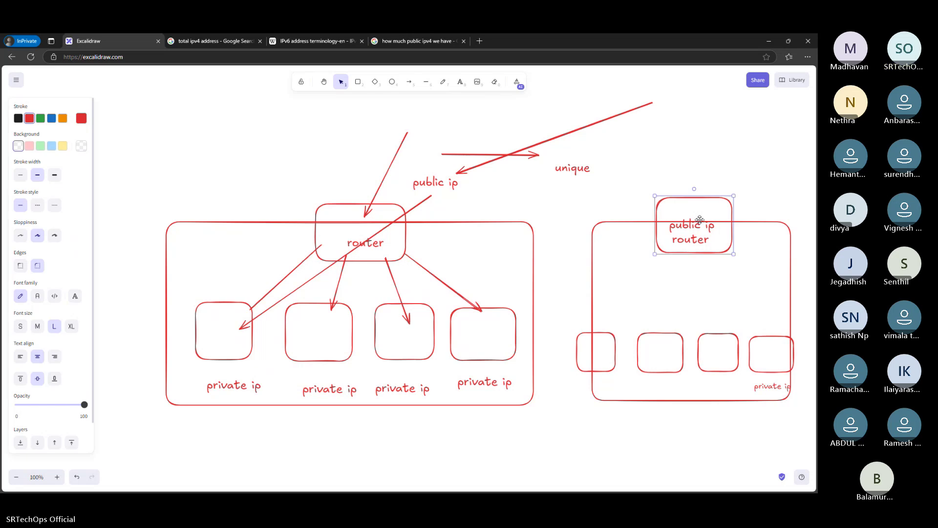
{"action": "left_click_drag", "start_coordinate": [678, 205], "coordinate": [678, 182]}
{"action": "key", "text": "Escape"}
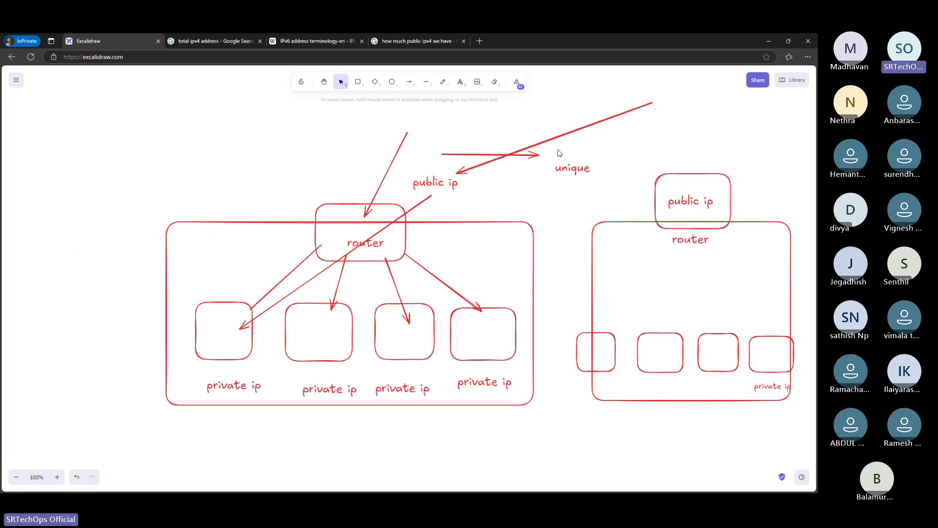
Add a '192.168.1.10' label under the first left box and duplicate it under the right network's first box
{"action": "left_click", "coordinate": [460, 82]}
{"action": "left_click", "coordinate": [204, 373]}
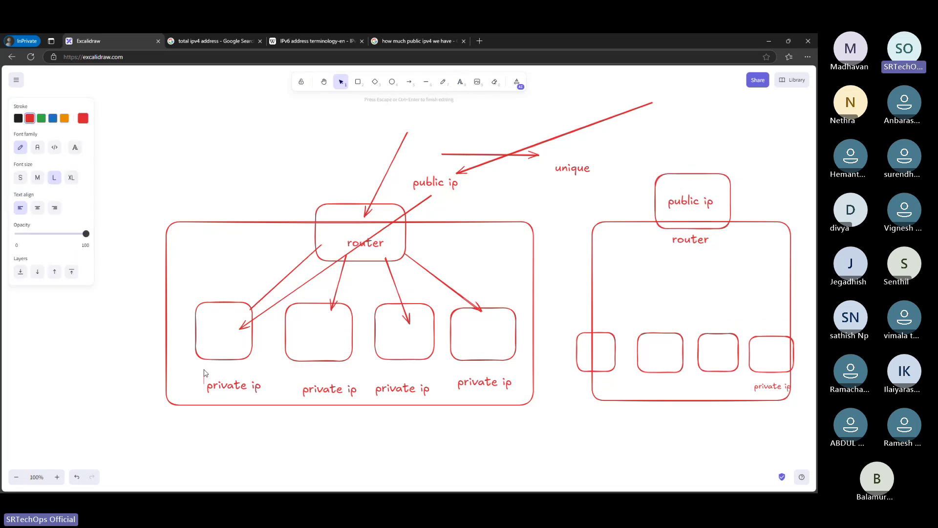
{"action": "type", "text": "192.168.1.10"}
{"action": "key", "text": "BackSpace"}
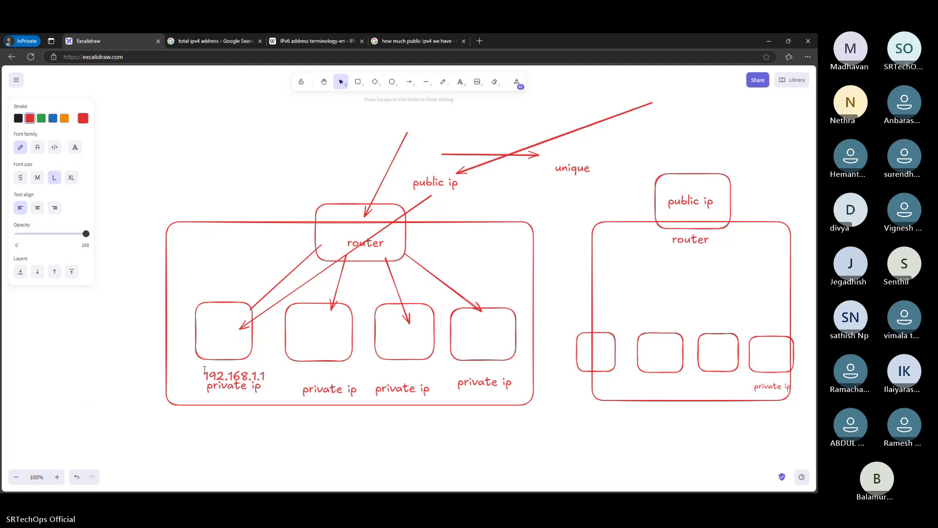
{"action": "type", "text": "0"}
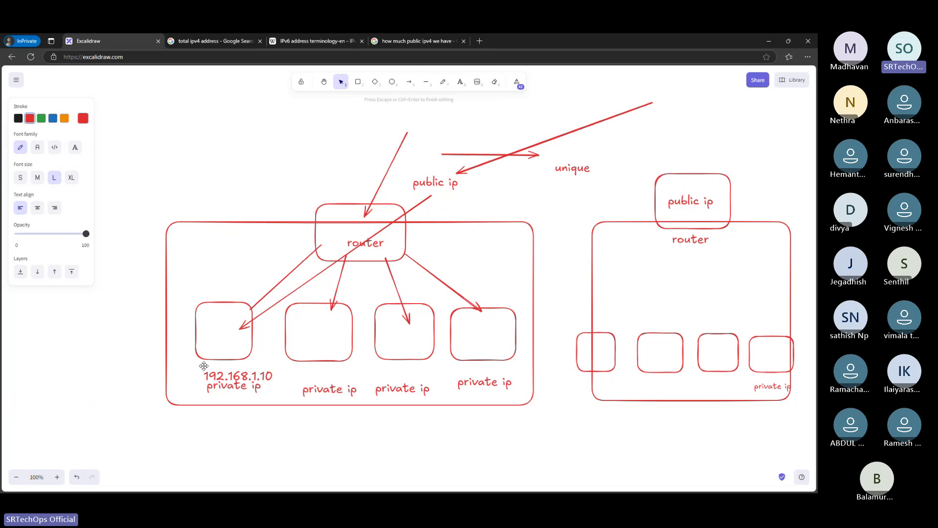
{"action": "key", "text": "Escape"}
{"action": "left_click_drag", "start_coordinate": [245, 374], "coordinate": [597, 383]}
{"action": "key", "text": "ctrl+d"}
{"action": "left_click", "coordinate": [563, 264]}
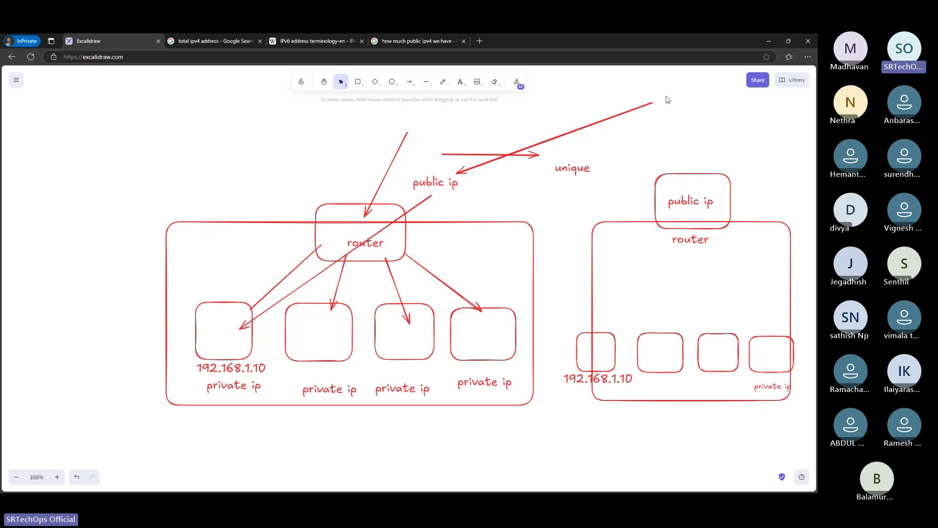
{"action": "left_click", "coordinate": [409, 82]}
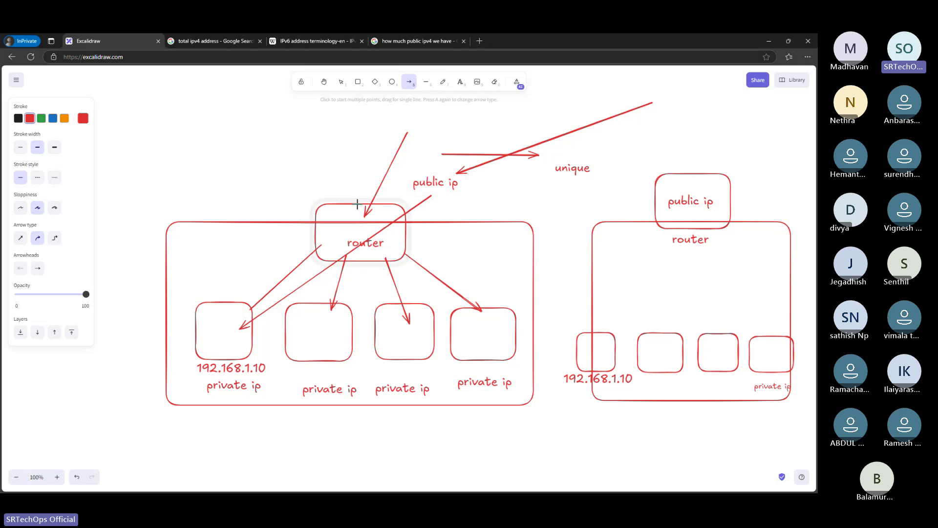
Draw two red arrows down through the left router toward the private ip boxes, then nudge the public ip label
{"action": "left_click_drag", "start_coordinate": [366, 148], "coordinate": [346, 271]}
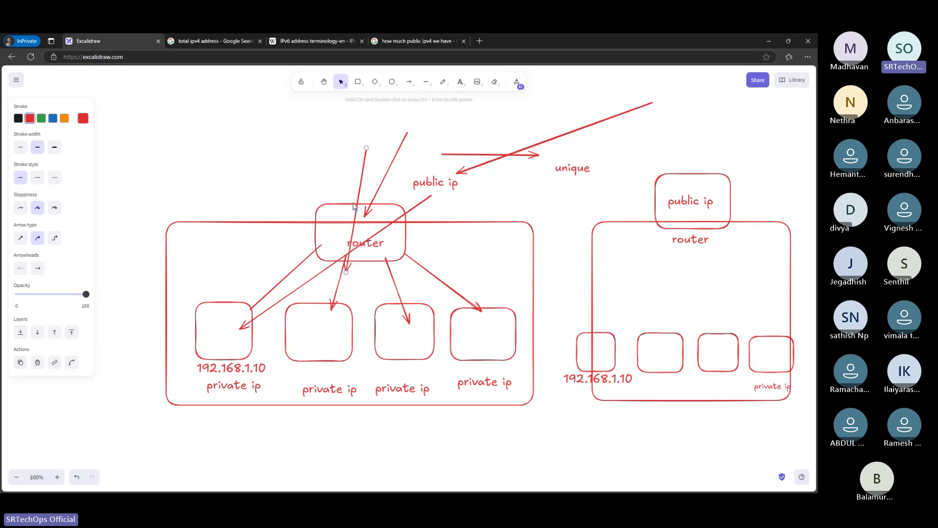
{"action": "left_click_drag", "start_coordinate": [323, 167], "coordinate": [408, 281]}
{"action": "left_click", "coordinate": [446, 191]}
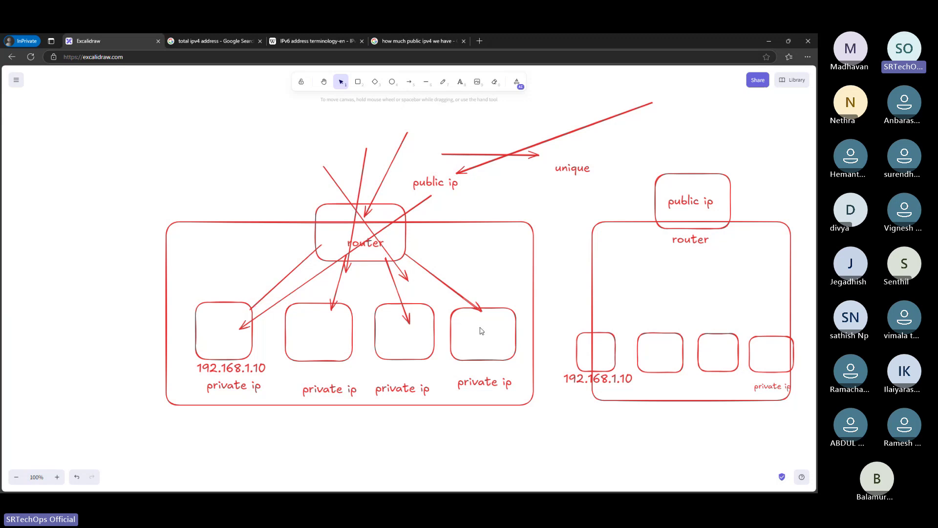
{"action": "mouse_move", "coordinate": [444, 176]}
{"action": "left_mouse_down"}
{"action": "mouse_move", "coordinate": [414, 198]}
{"action": "mouse_move", "coordinate": [446, 168]}
{"action": "left_mouse_up"}
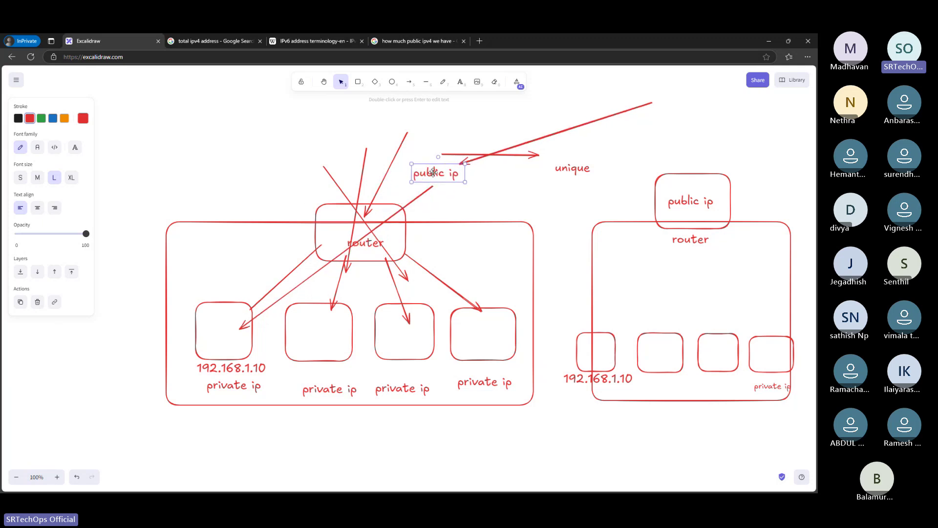
{"action": "mouse_move", "coordinate": [418, 175]}
{"action": "left_mouse_down"}
{"action": "mouse_move", "coordinate": [471, 204]}
{"action": "mouse_move", "coordinate": [416, 183]}
{"action": "left_mouse_up"}
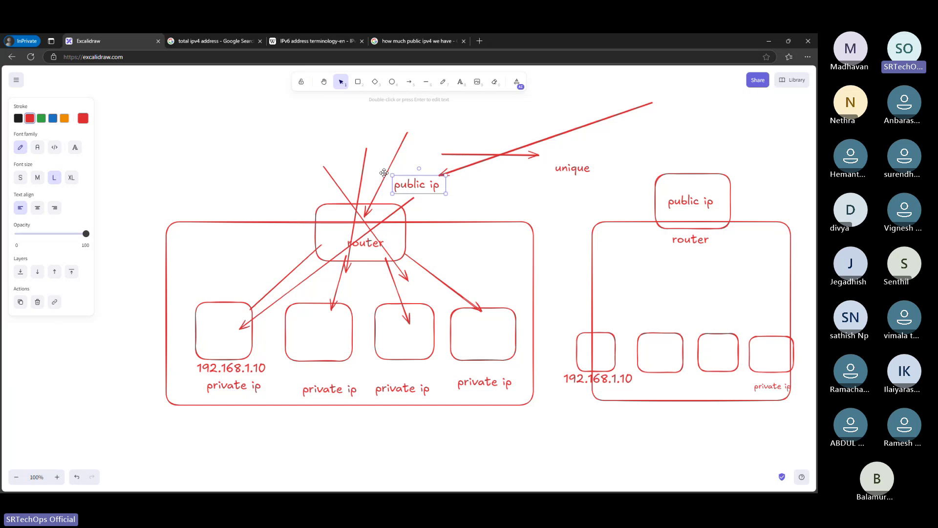
Search 'what is ip' in a new private tab and open the whatismyipaddress.com result
{"action": "left_click", "coordinate": [480, 41]}
{"action": "type", "text": "w"}
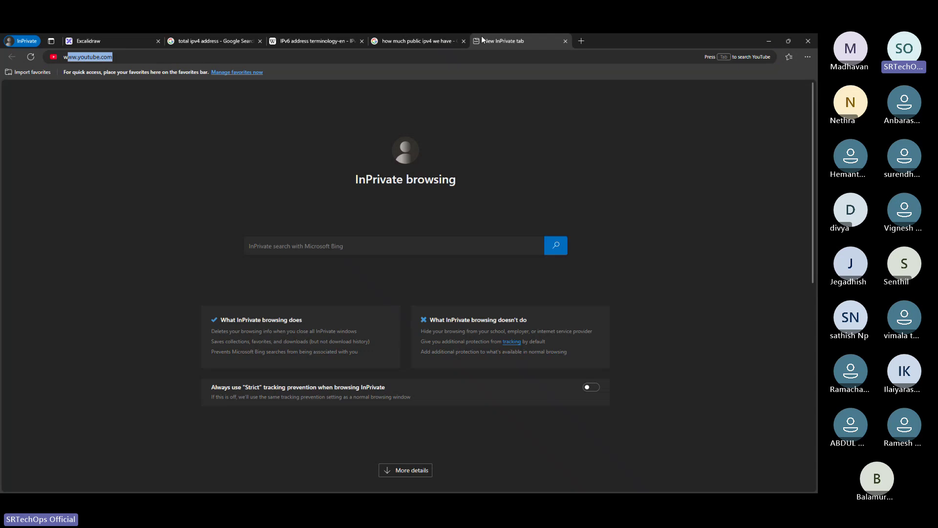
{"action": "type", "text": "hat "}
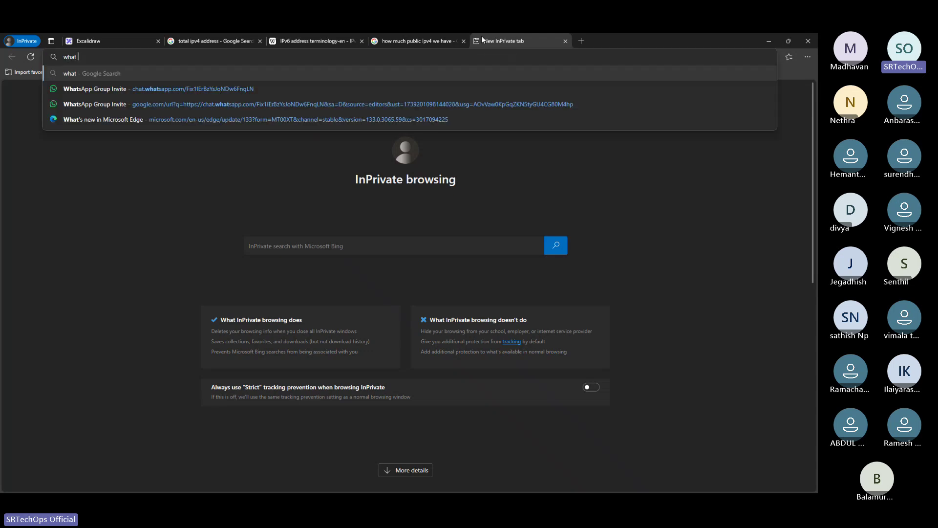
{"action": "type", "text": "is ip"}
{"action": "key", "text": "Return"}
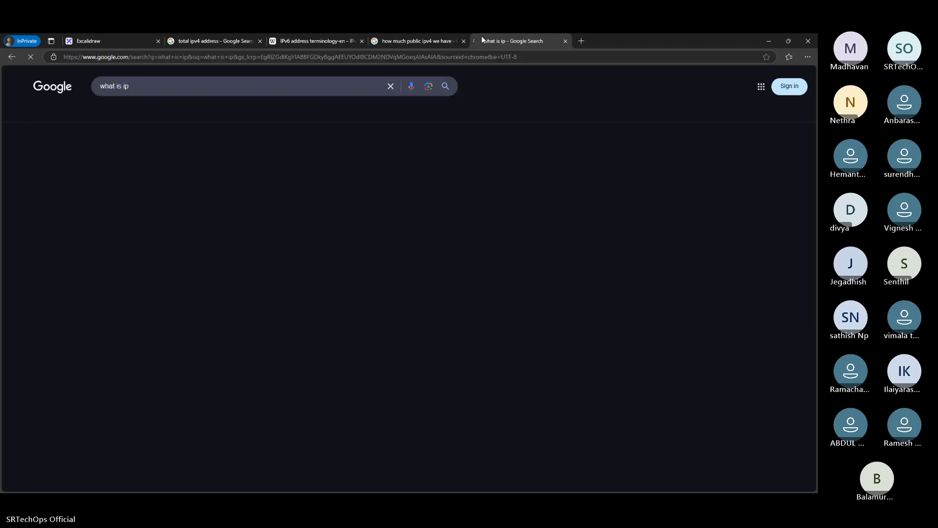
{"action": "left_click", "coordinate": [179, 186]}
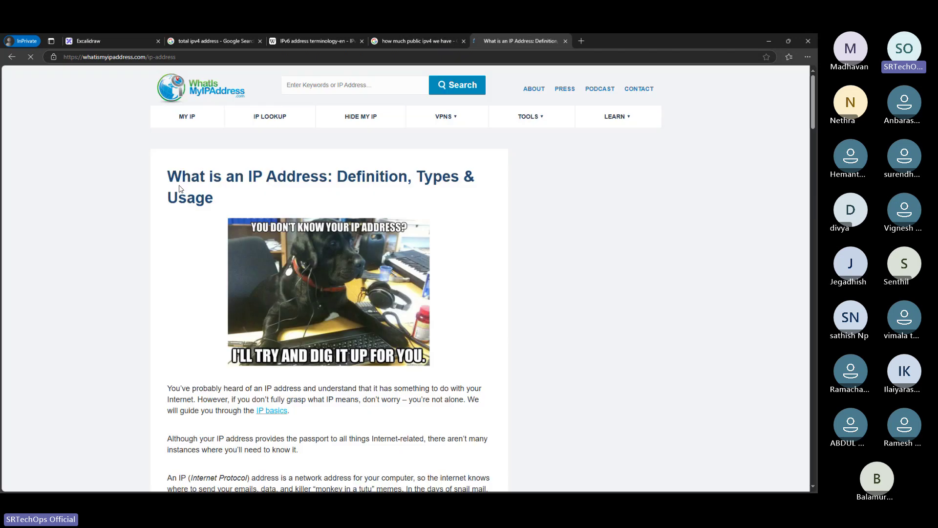
Go to the MY IP page and dismiss the ad covering it
{"action": "scroll", "coordinate": [348, 223], "scroll_direction": "down", "scroll_amount": 4}
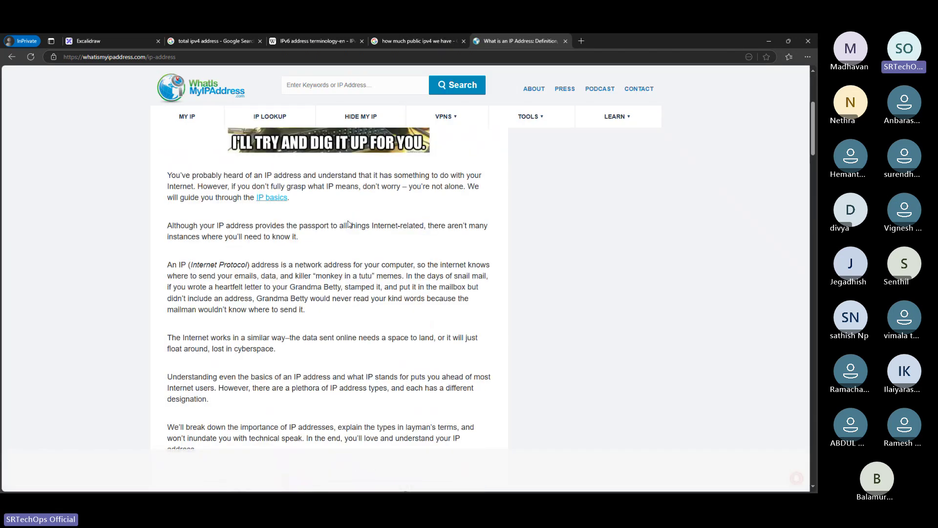
{"action": "scroll", "coordinate": [349, 223], "scroll_direction": "up", "scroll_amount": 4}
{"action": "left_click", "coordinate": [205, 121]}
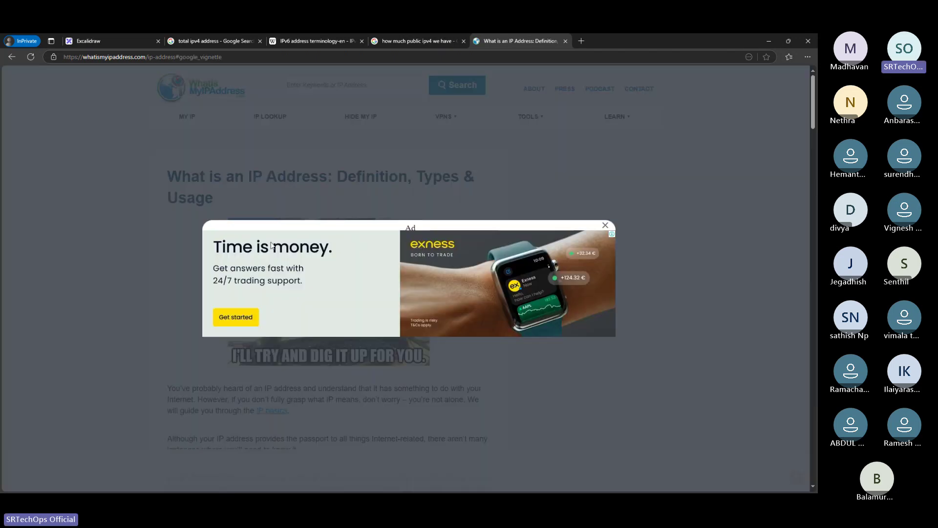
{"action": "left_click", "coordinate": [606, 225]}
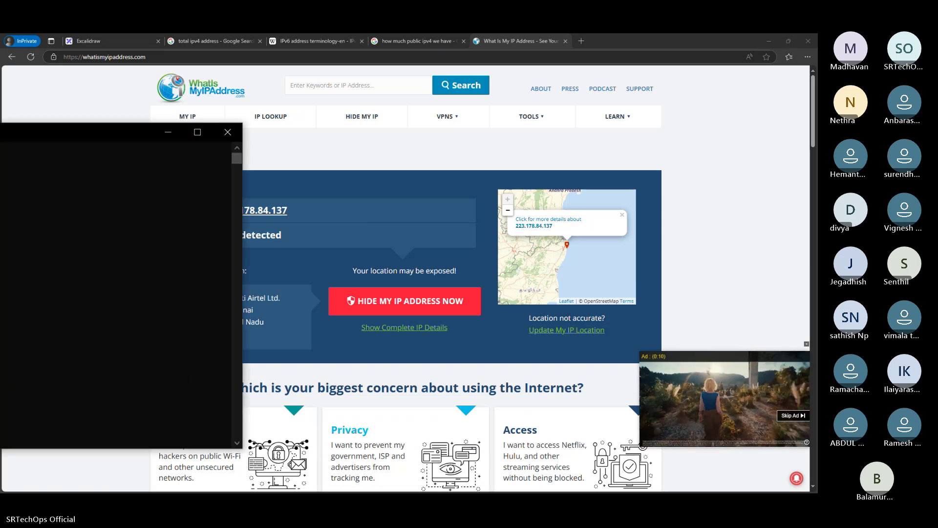
Run ipconfig in Command Prompt, after a mistyped ifconfig, to list the network adapters
{"action": "left_click", "coordinate": [256, 192]}
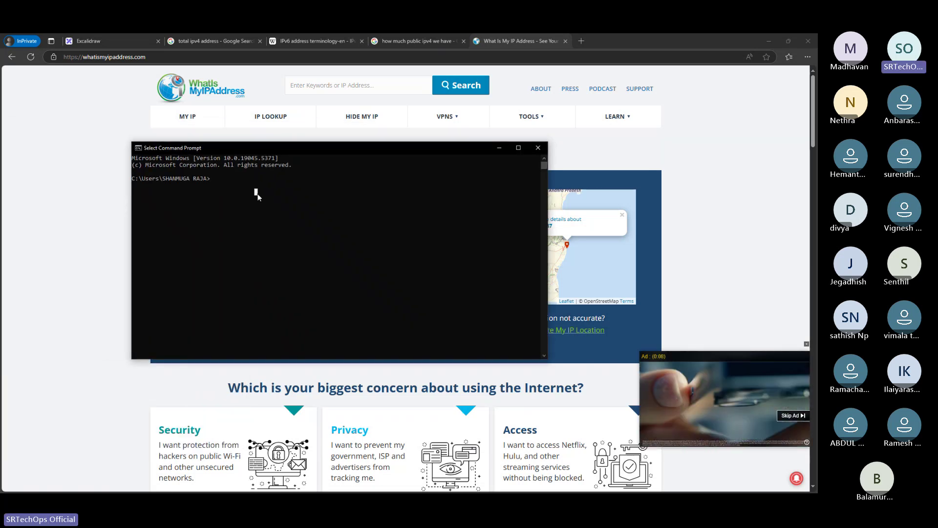
{"action": "key", "text": "Escape"}
{"action": "type", "text": "ifconfig"}
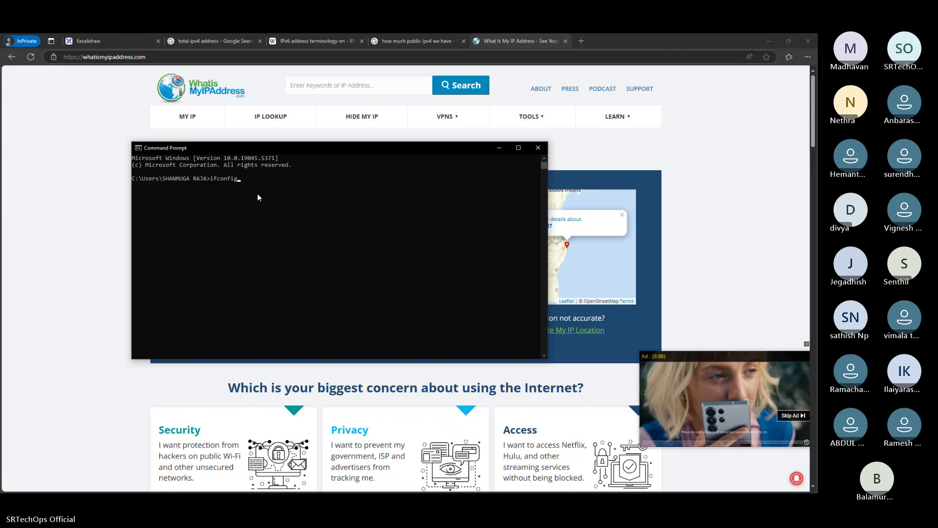
{"action": "key", "text": "Return"}
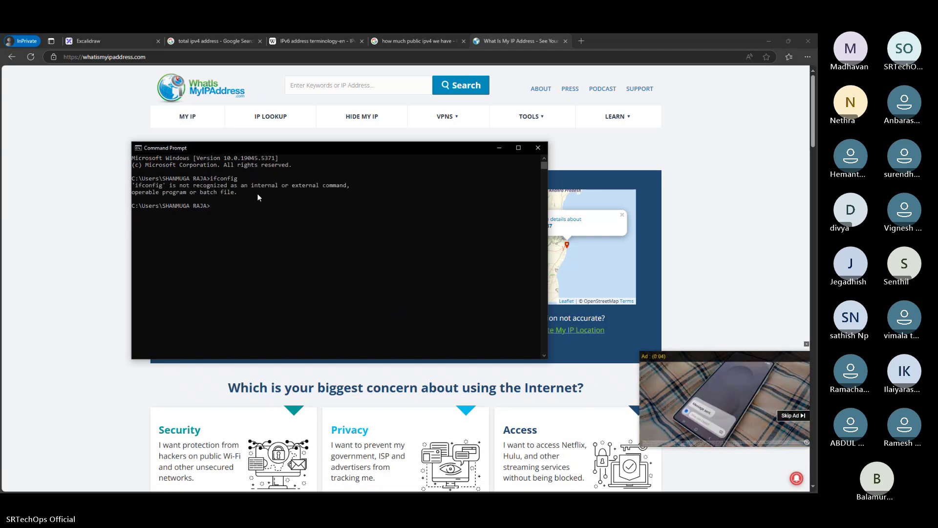
{"action": "type", "text": "ipco"}
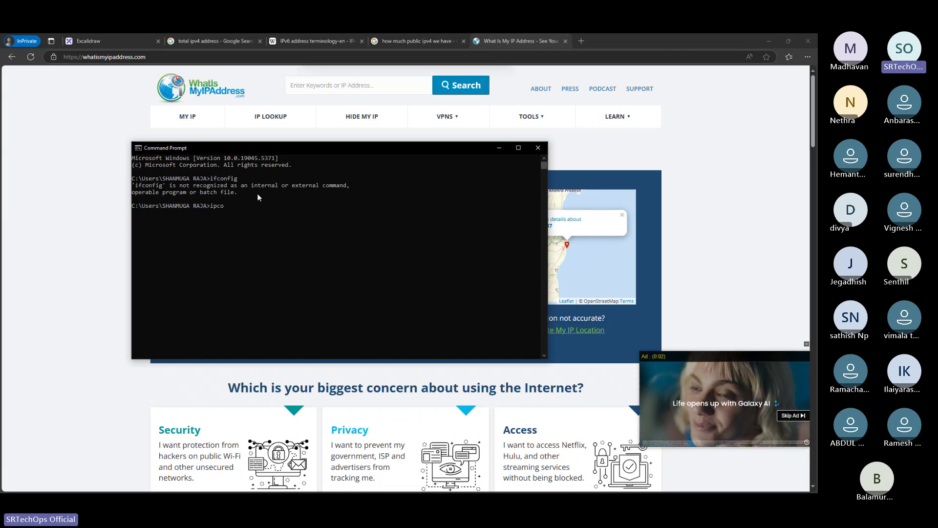
{"action": "type", "text": "nfig"}
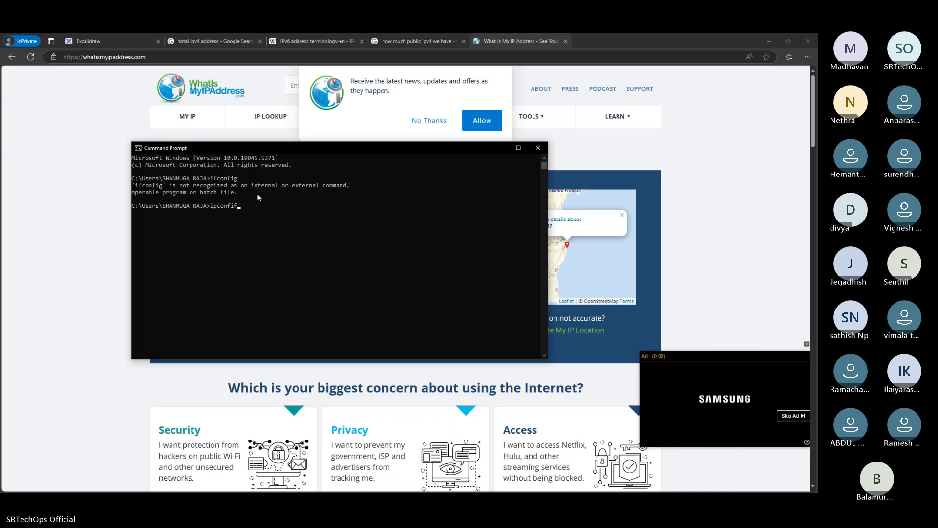
{"action": "key", "text": "Return"}
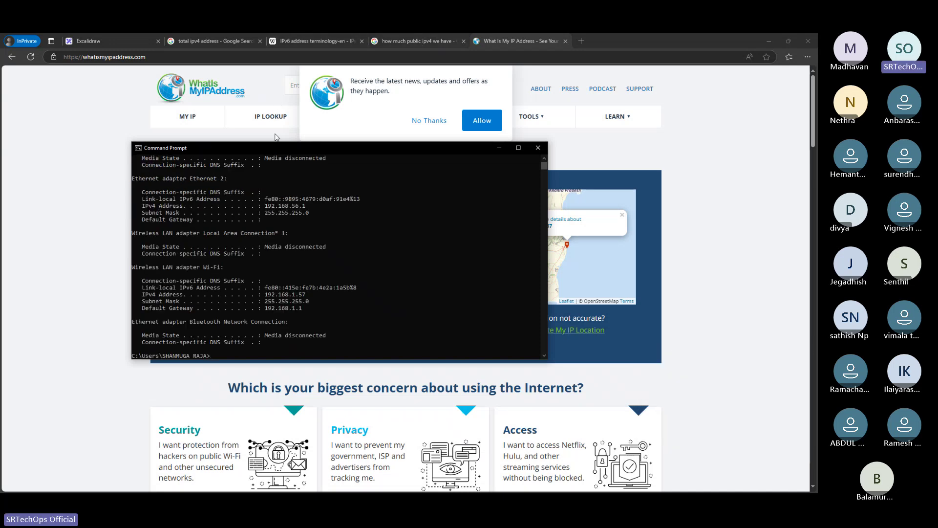
Highlight the Wi-Fi IPv4 address 192.168.1.57, then close Command Prompt
{"action": "scroll", "coordinate": [272, 206], "scroll_direction": "up", "scroll_amount": 5}
{"action": "scroll", "coordinate": [272, 210], "scroll_direction": "down", "scroll_amount": 5}
{"action": "left_click_drag", "start_coordinate": [142, 295], "coordinate": [306, 296]}
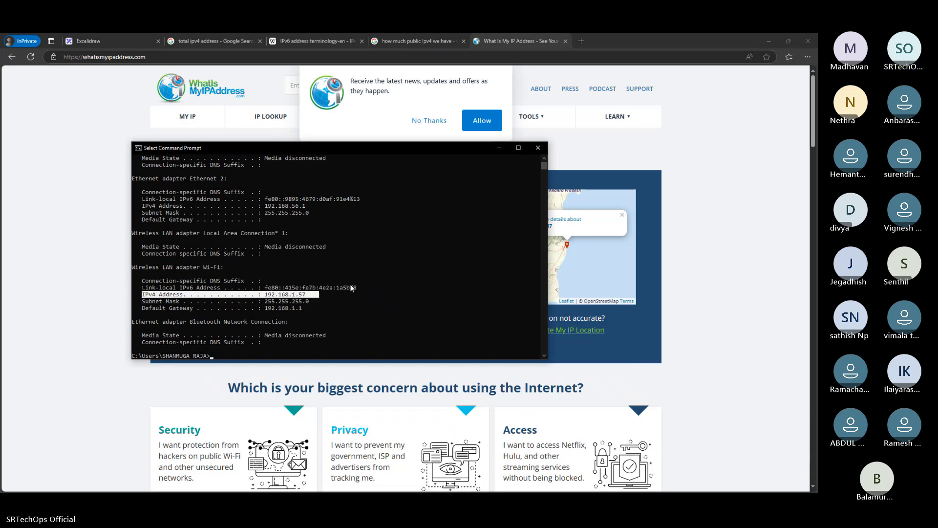
{"action": "left_click", "coordinate": [538, 147]}
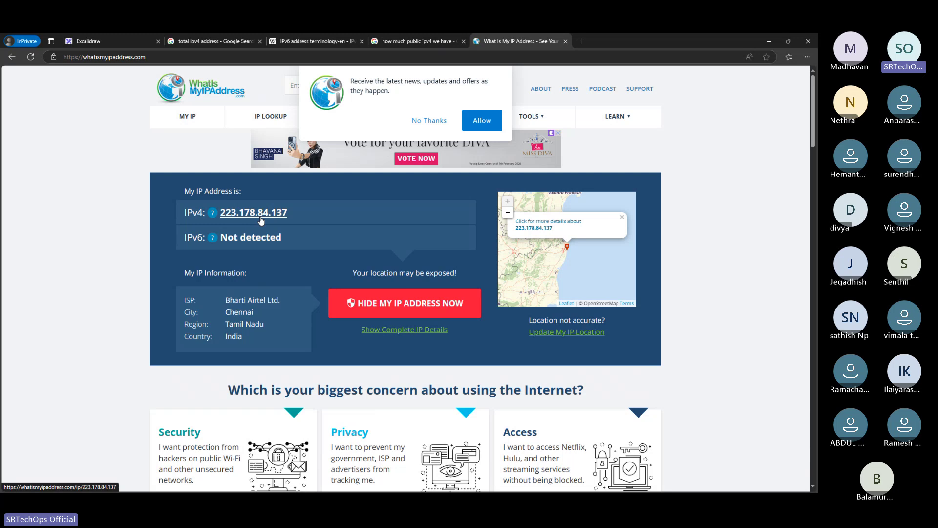
Compare the Google results for total and public IPv4 address counts
{"action": "left_click", "coordinate": [185, 41]}
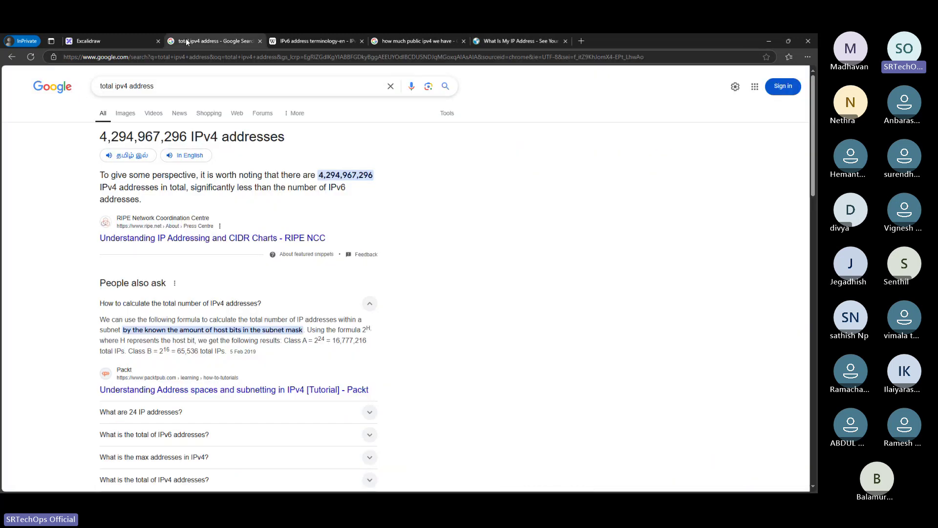
{"action": "left_click", "coordinate": [133, 36]}
{"action": "left_click", "coordinate": [432, 39]}
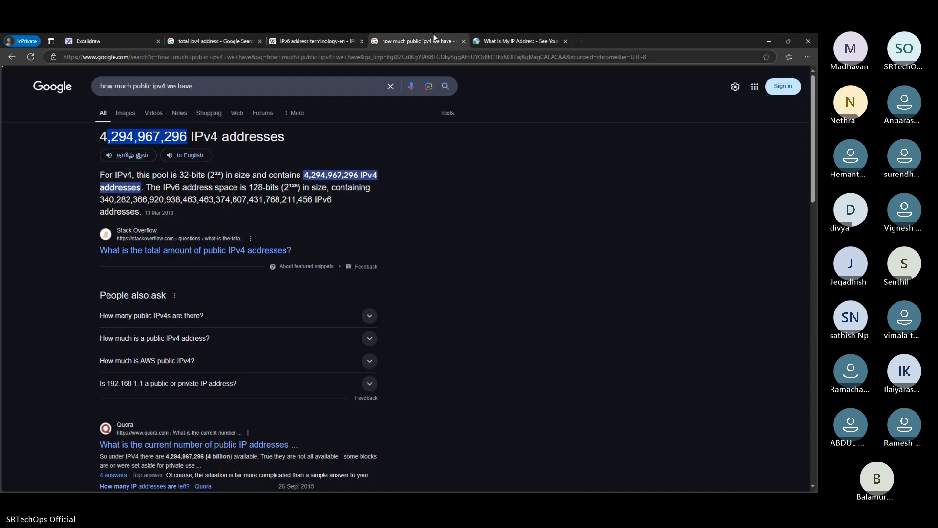
Browse the IP lookup site's tools, then close that tab and return to Excalidraw
{"action": "left_click", "coordinate": [494, 39]}
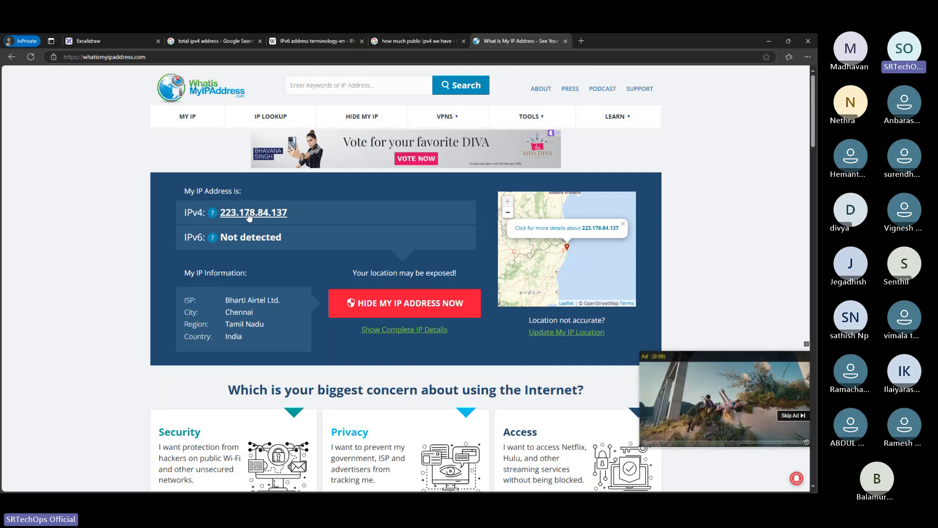
{"action": "left_click", "coordinate": [530, 117]}
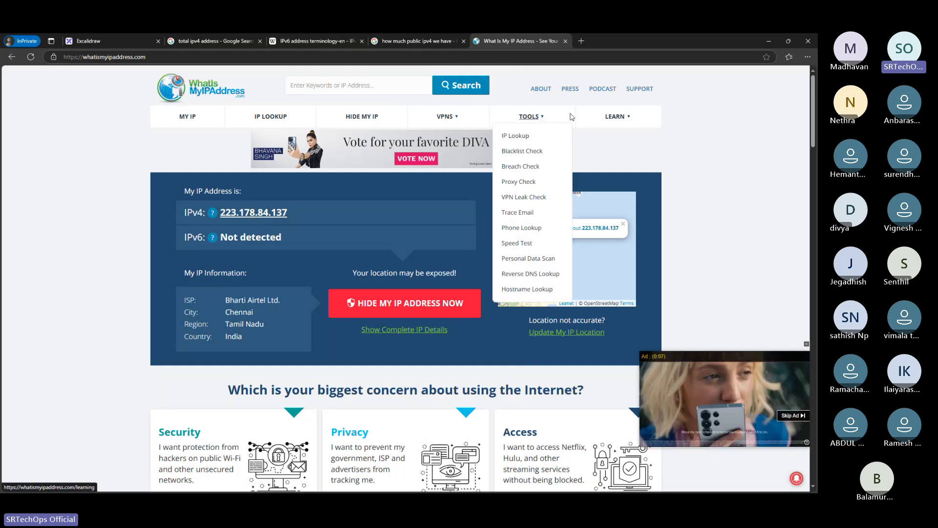
{"action": "left_click", "coordinate": [566, 41]}
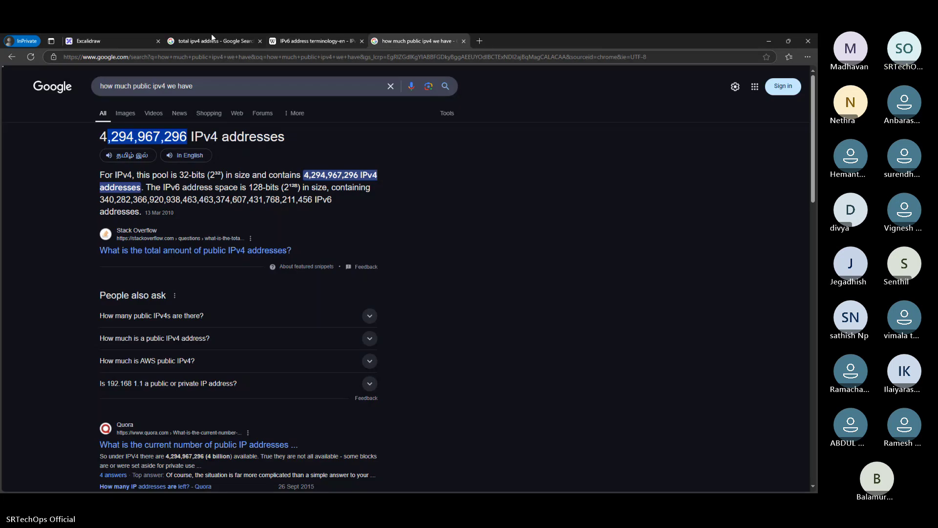
{"action": "left_click", "coordinate": [136, 34]}
{"action": "scroll", "coordinate": [380, 239], "scroll_direction": "down", "scroll_amount": 4}
{"action": "scroll", "coordinate": [380, 240], "scroll_direction": "down", "scroll_amount": 3}
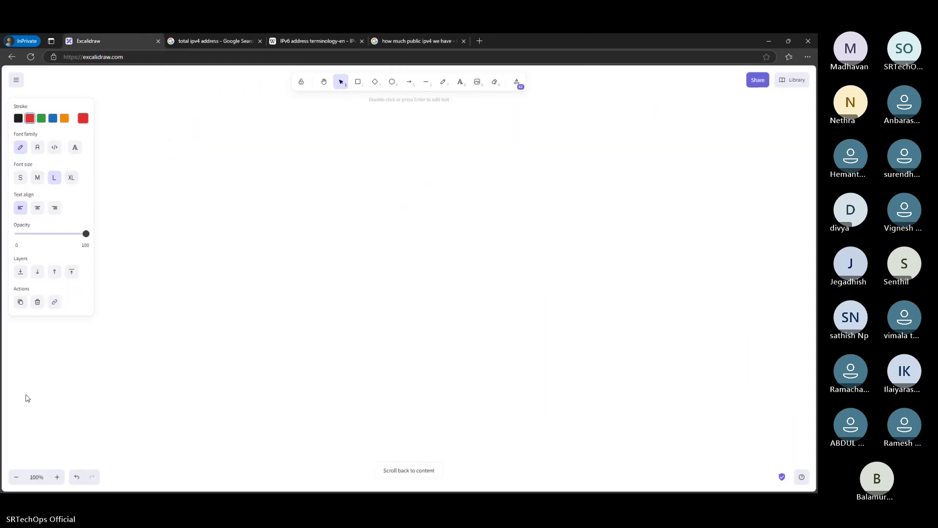
Create a text note reading 'public ip is a dynamic ip which is used to access outside network'
{"action": "key", "text": "alt+Tab"}
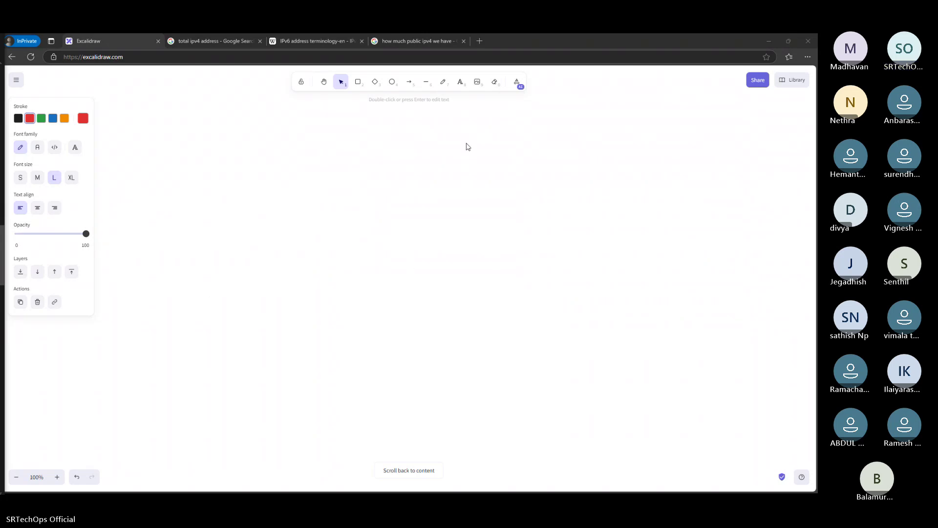
{"action": "double_click", "coordinate": [291, 176]}
{"action": "type", "text": "p"}
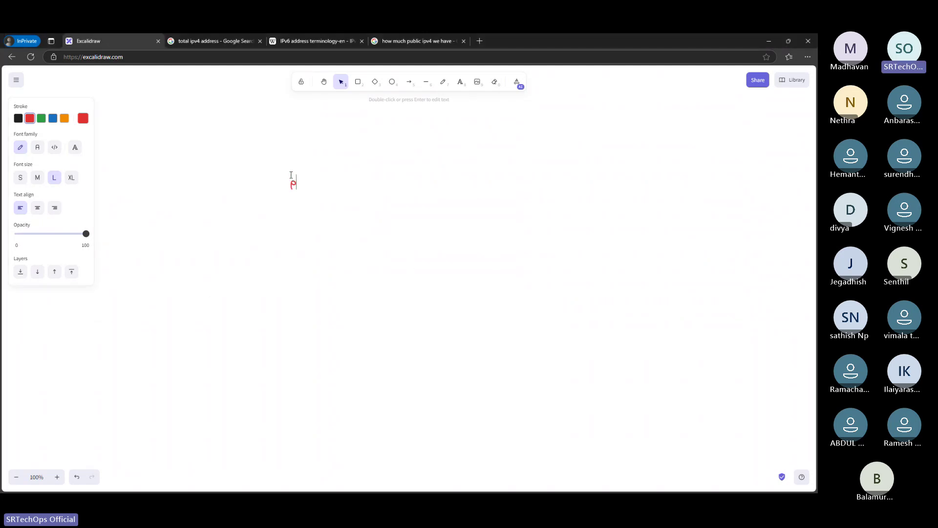
{"action": "type", "text": "ublic ip is a dynamic ip"}
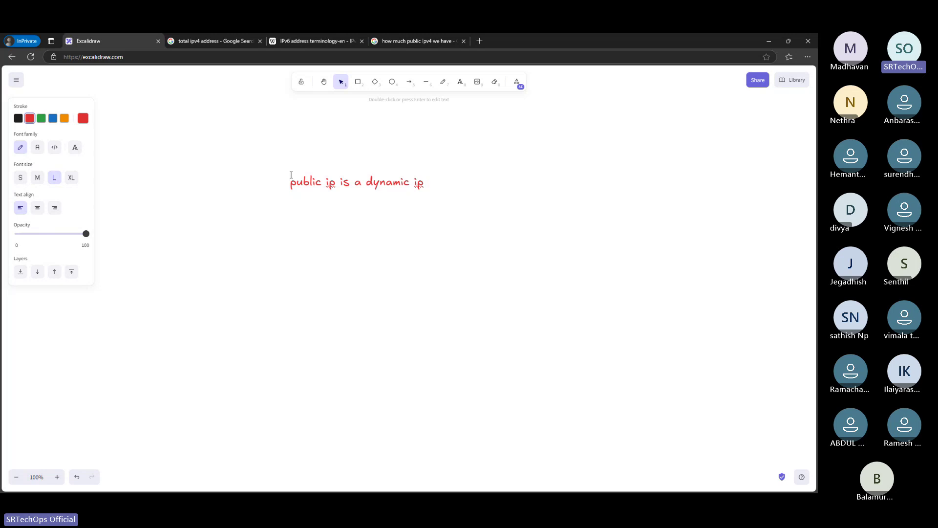
{"action": "type", "text": " which is used ro"}
{"action": "key", "text": "BackSpace"}
{"action": "key", "text": "BackSpace"}
{"action": "type", "text": "to "}
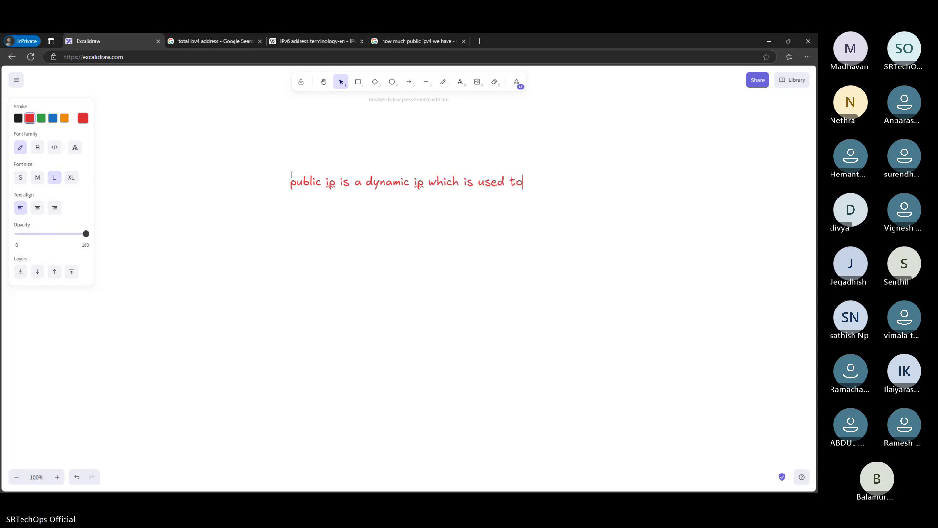
{"action": "type", "text": "acces"}
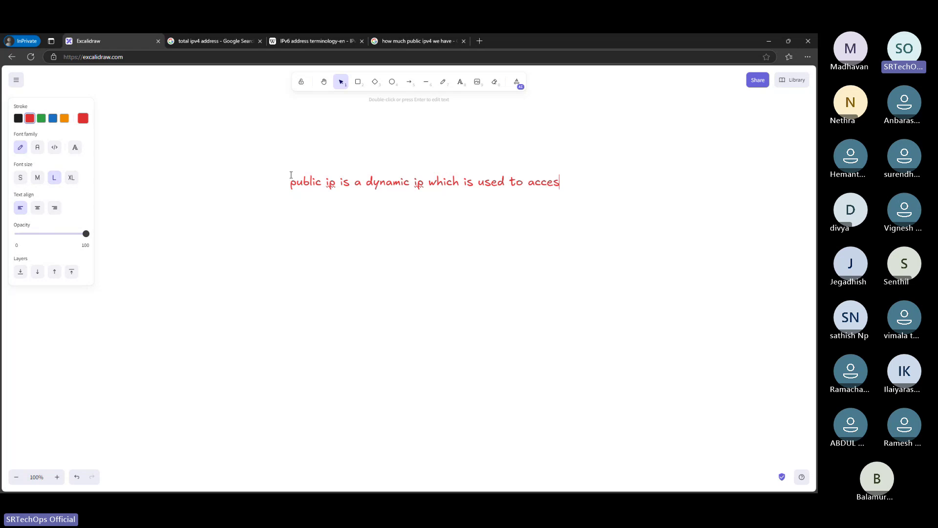
{"action": "type", "text": "s outside neteoork"}
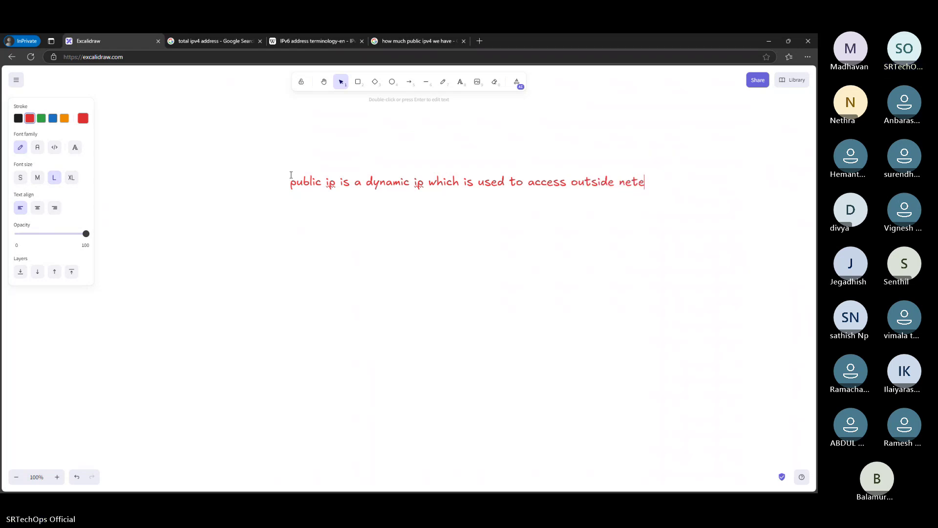
{"action": "key", "text": "BackSpace"}
{"action": "key", "text": "BackSpace"}
{"action": "key", "text": "BackSpace"}
{"action": "key", "text": "BackSpace"}
{"action": "key", "text": "BackSpace"}
{"action": "type", "text": "work"}
Add a second line: 'private ip is fixed ip address which is used to access inside network'
{"action": "key", "text": "Return"}
{"action": "key", "text": "Return"}
{"action": "type", "text": "private ip is"}
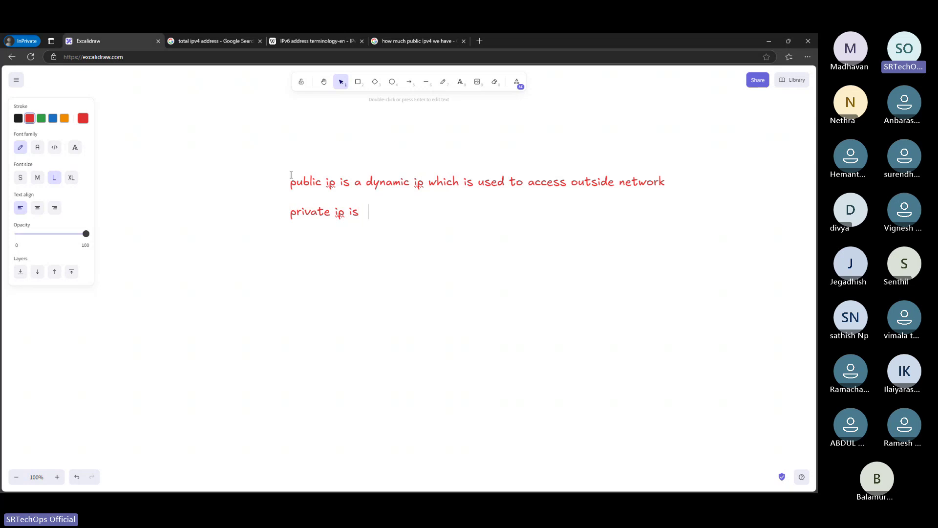
{"action": "type", "text": "  fix"}
{"action": "key", "text": "BackSpace"}
{"action": "key", "text": "BackSpace"}
{"action": "type", "text": "ixed ip addre"}
{"action": "key", "text": "BackSpace"}
{"action": "type", "text": "r"}
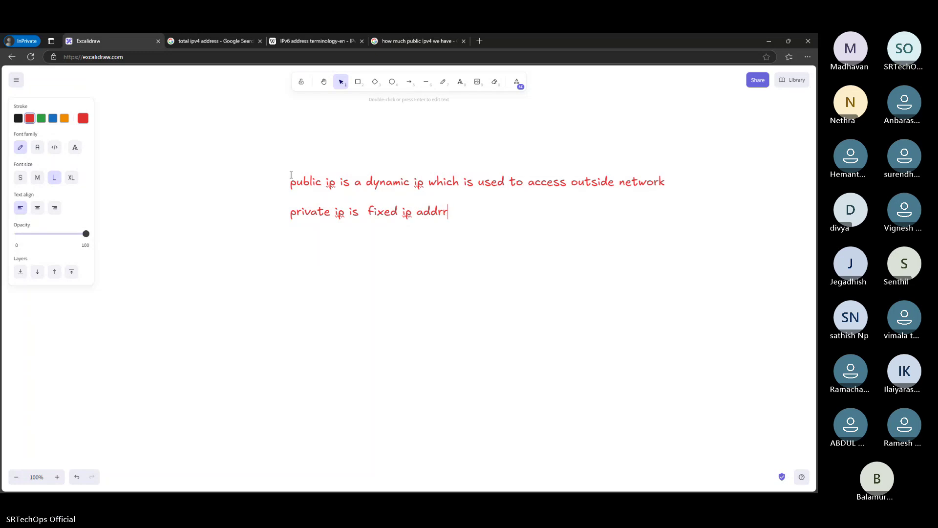
{"action": "type", "text": "ess "}
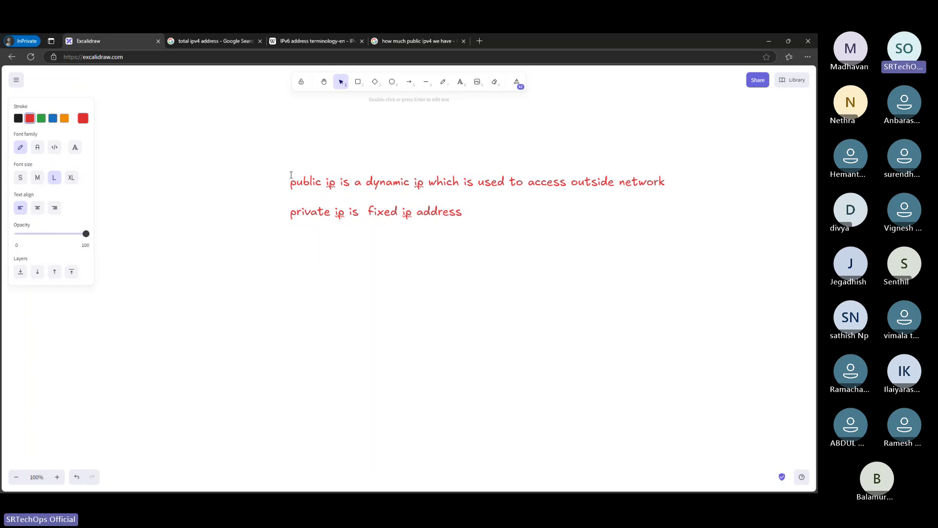
{"action": "type", "text": "is iss"}
{"action": "key", "text": "BackSpace"}
{"action": "key", "text": "BackSpace"}
{"action": "key", "text": "BackSpace"}
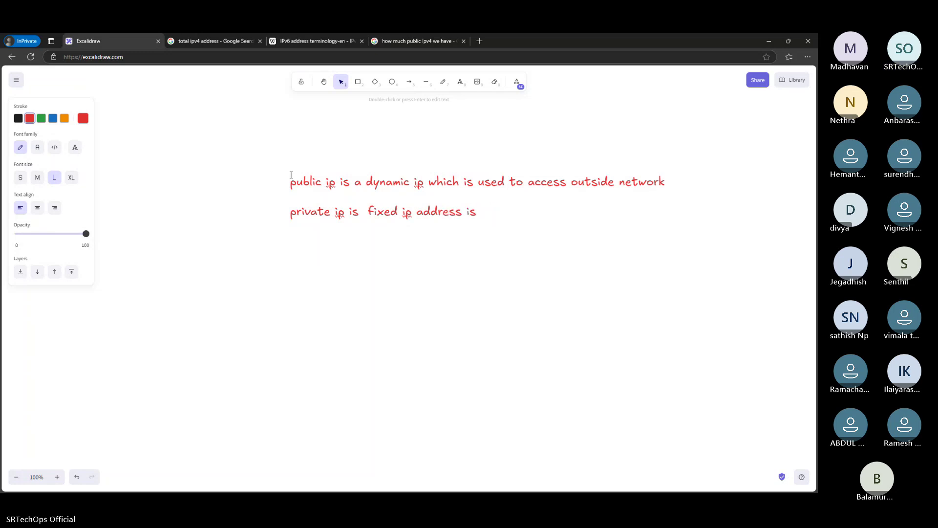
{"action": "key", "text": "BackSpace"}
{"action": "key", "text": "BackSpace"}
{"action": "key", "text": "BackSpace"}
{"action": "type", "text": "which is is"}
{"action": "key", "text": "BackSpace"}
{"action": "key", "text": "BackSpace"}
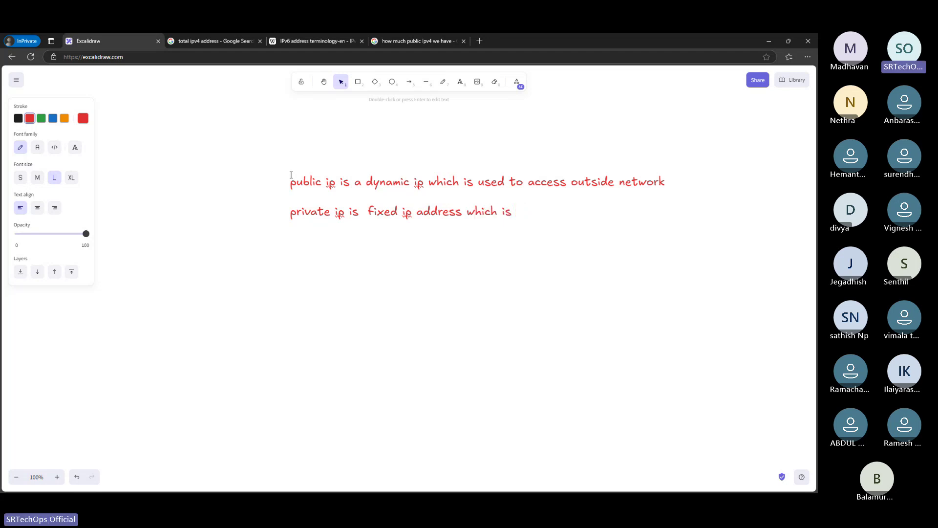
{"action": "type", "text": "used "}
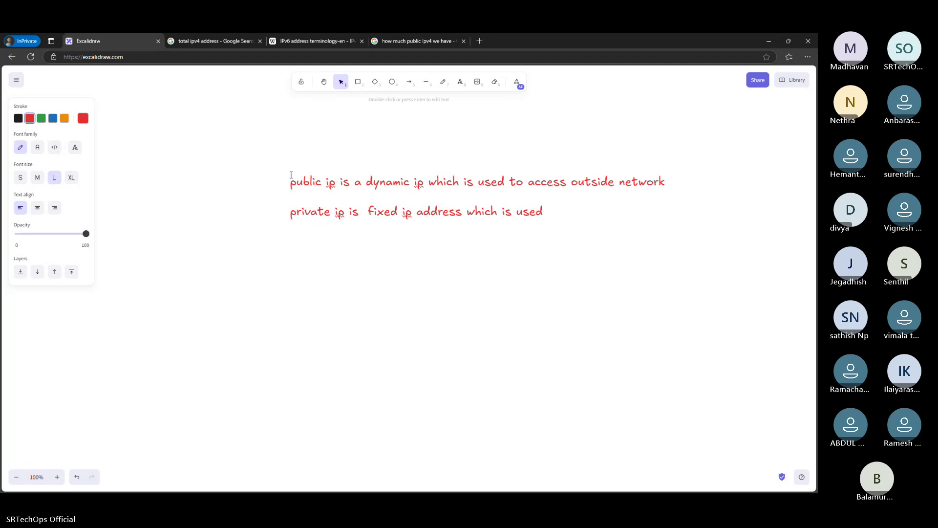
{"action": "type", "text": "to access "}
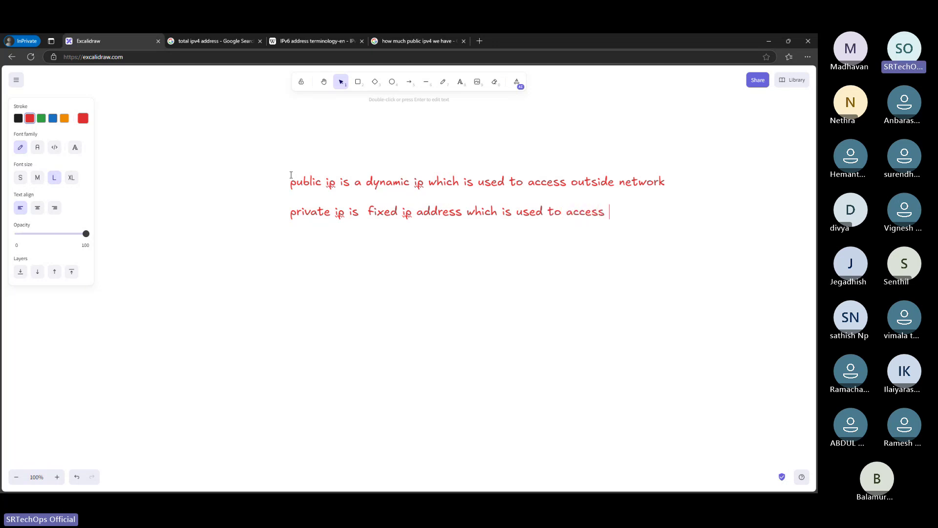
{"action": "type", "text": "inside network"}
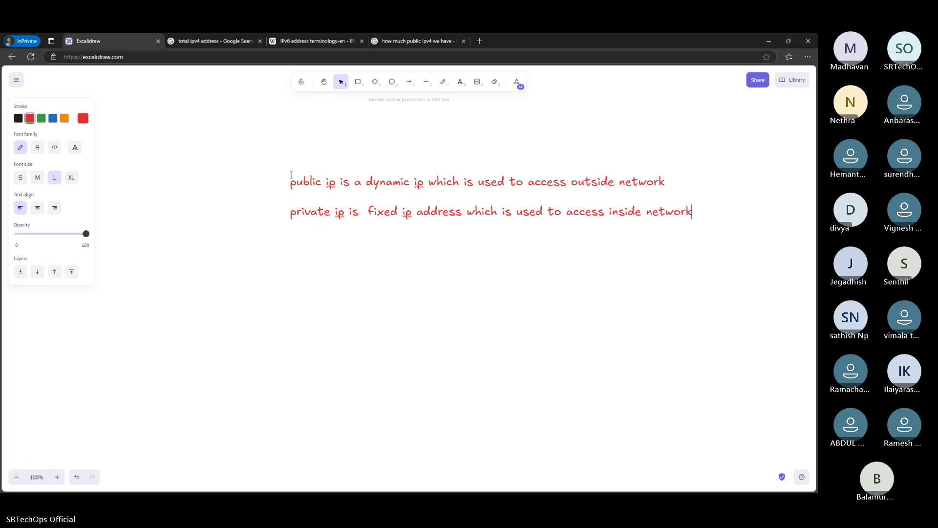
{"action": "key", "text": "Return"}
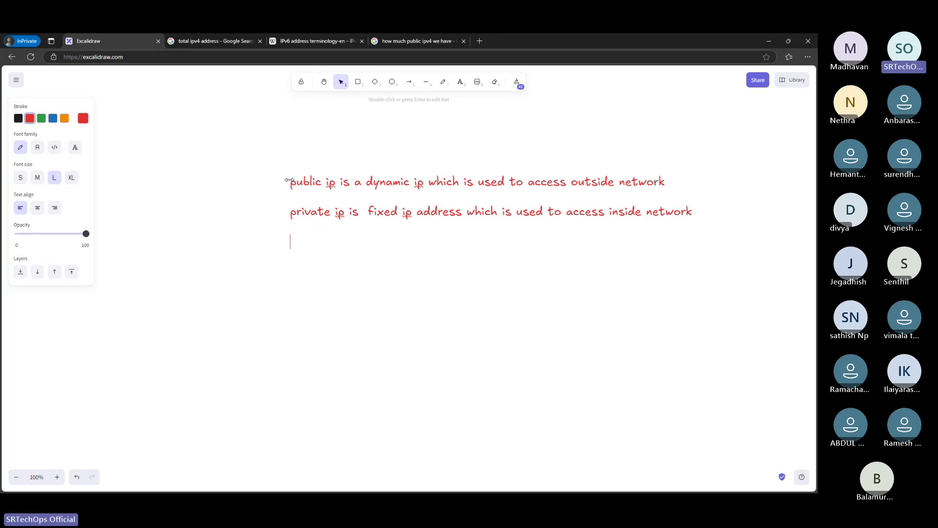
Draw a short arrow inside the first private ip box (192.168.1.10) of the diagram
{"action": "scroll", "coordinate": [289, 180], "scroll_direction": "up", "scroll_amount": 7}
{"action": "key", "text": "a"}
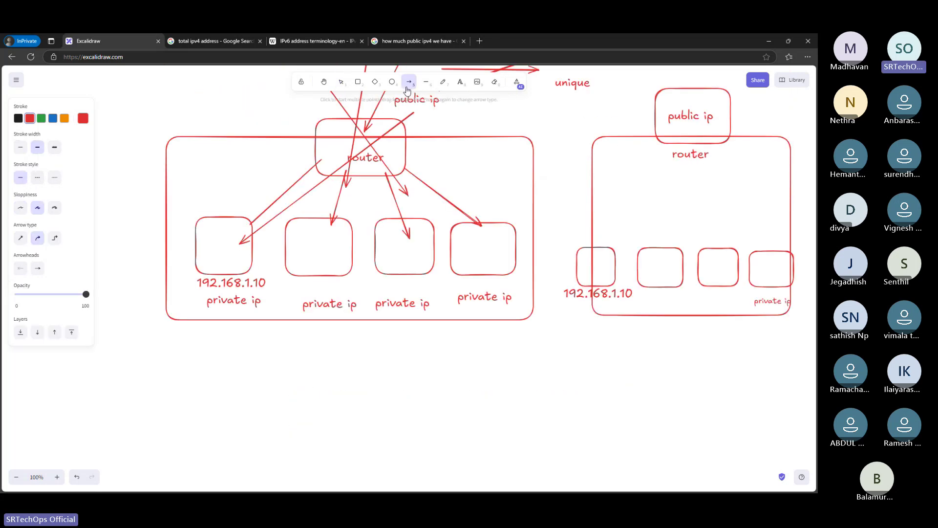
{"action": "mouse_move", "coordinate": [222, 247]}
{"action": "left_mouse_down"}
{"action": "mouse_move", "coordinate": [396, 245]}
{"action": "mouse_move", "coordinate": [250, 243]}
{"action": "mouse_move", "coordinate": [291, 234]}
{"action": "mouse_move", "coordinate": [478, 247]}
{"action": "mouse_move", "coordinate": [260, 246]}
{"action": "left_mouse_up"}
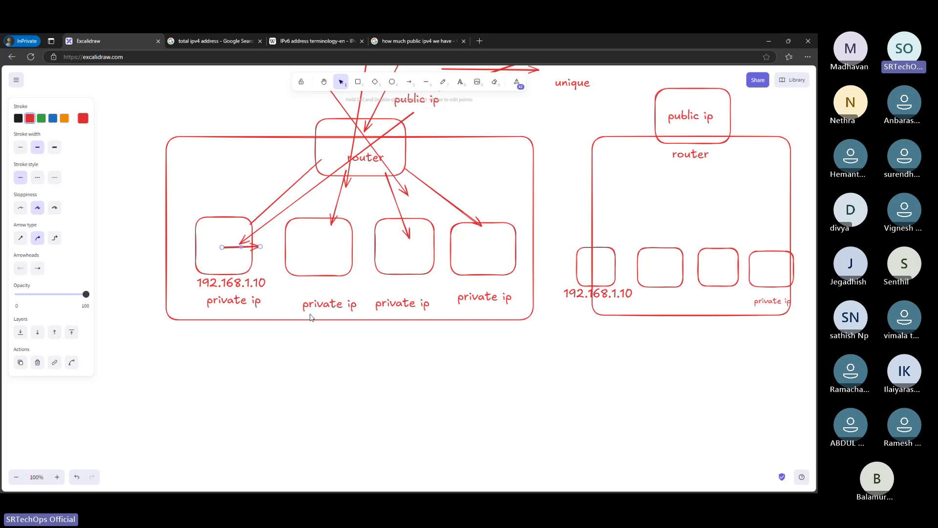
{"action": "scroll", "coordinate": [243, 311], "scroll_direction": "down", "scroll_amount": 7}
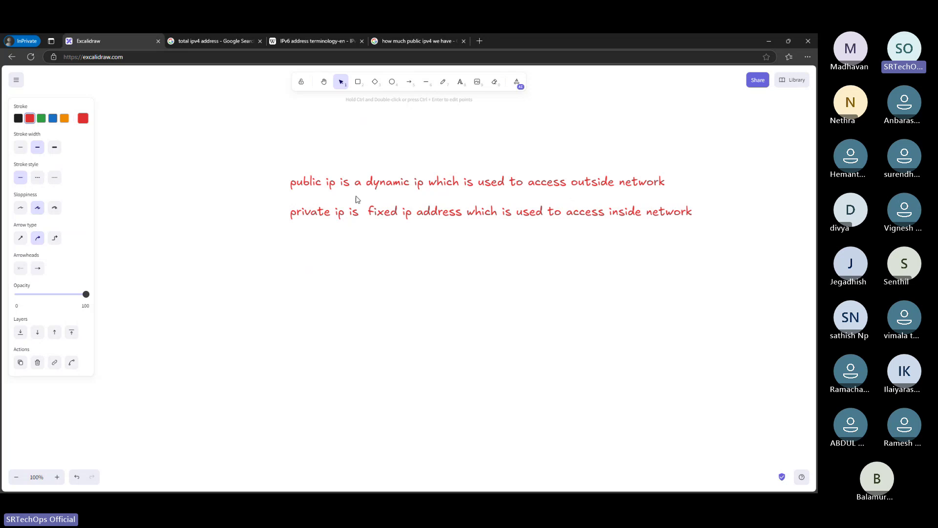
Draw a tall red rounded rectangle below the IP definitions
{"action": "left_click", "coordinate": [370, 143]}
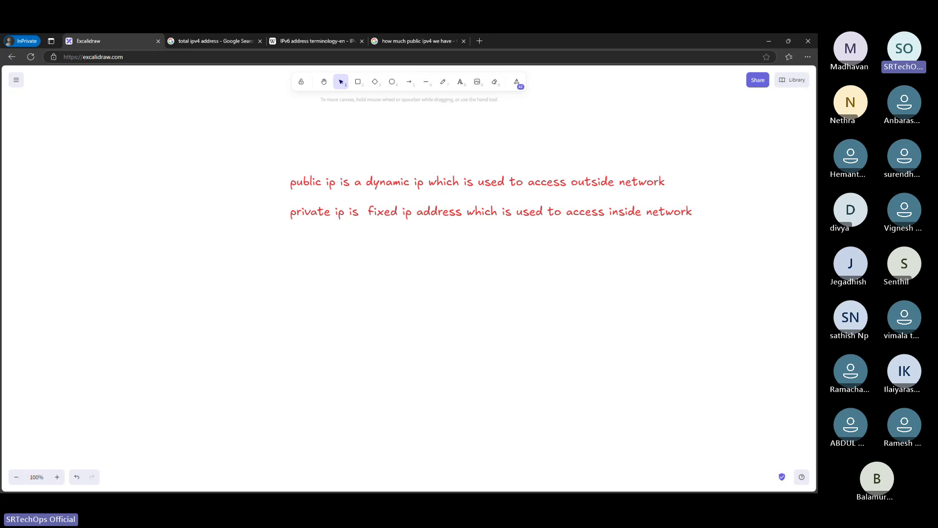
{"action": "left_click", "coordinate": [479, 42]}
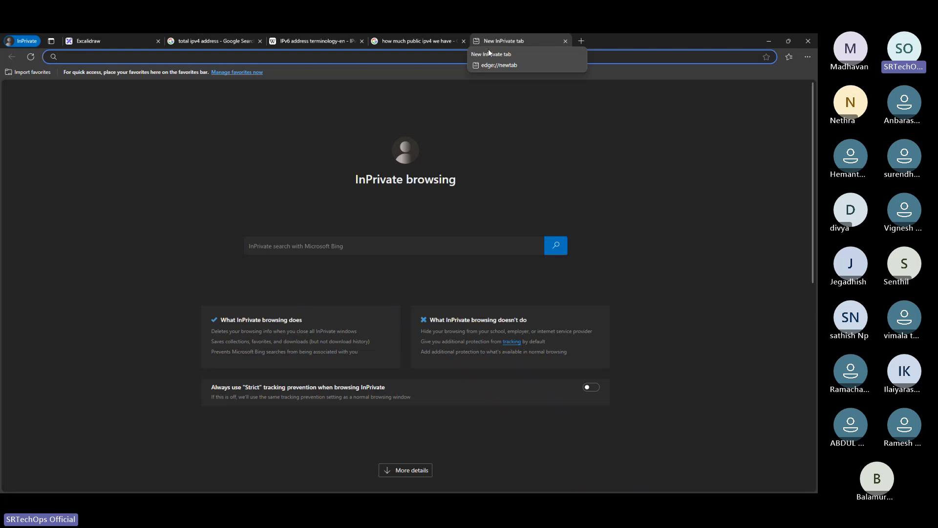
{"action": "left_click", "coordinate": [109, 35]}
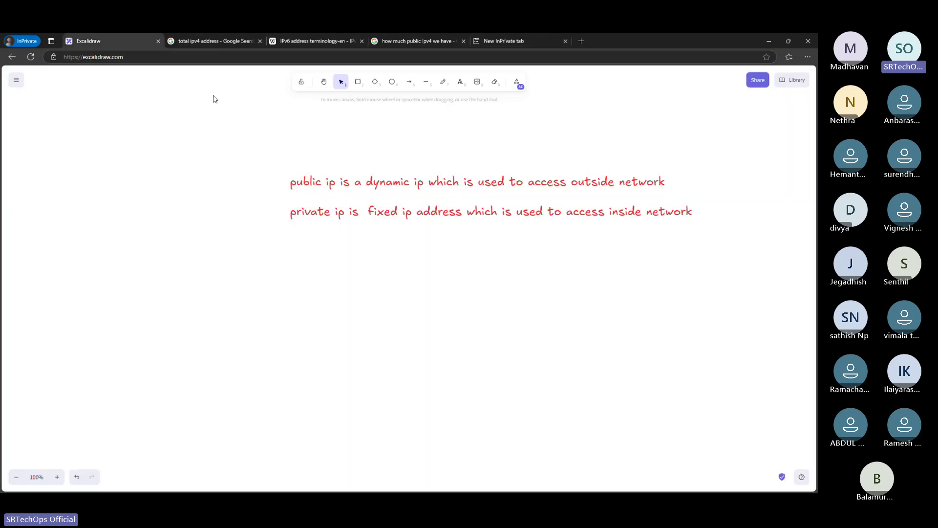
{"action": "left_click", "coordinate": [358, 82]}
{"action": "left_click_drag", "start_coordinate": [188, 271], "coordinate": [281, 424]}
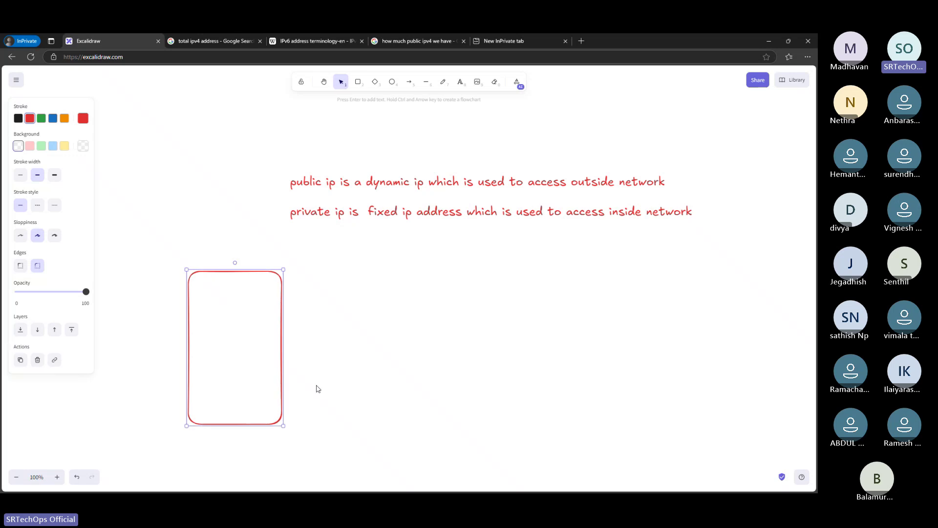
{"action": "left_click", "coordinate": [316, 252]}
Draw an arrow leading out of the box and label its tip 'public ip address'
{"action": "left_click", "coordinate": [409, 82]}
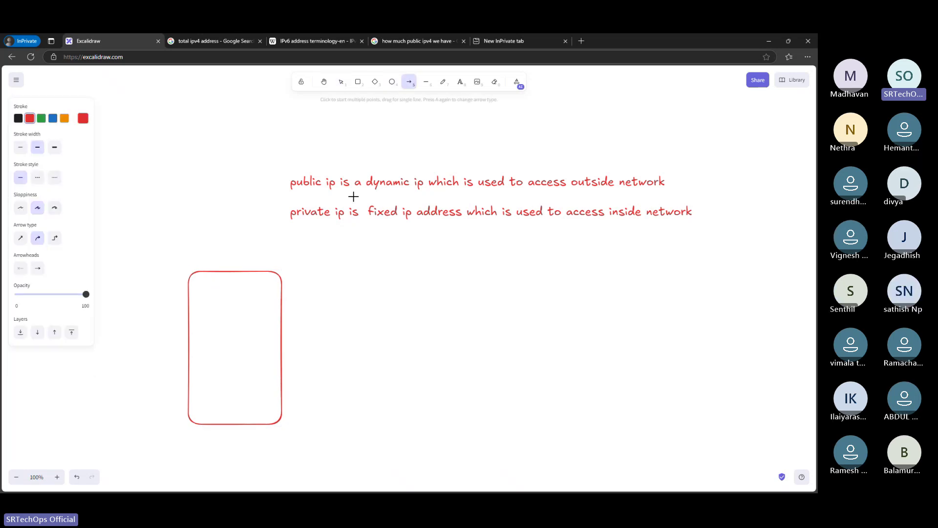
{"action": "left_click_drag", "start_coordinate": [249, 336], "coordinate": [311, 330]}
{"action": "left_click", "coordinate": [360, 310]}
{"action": "left_click", "coordinate": [460, 82]}
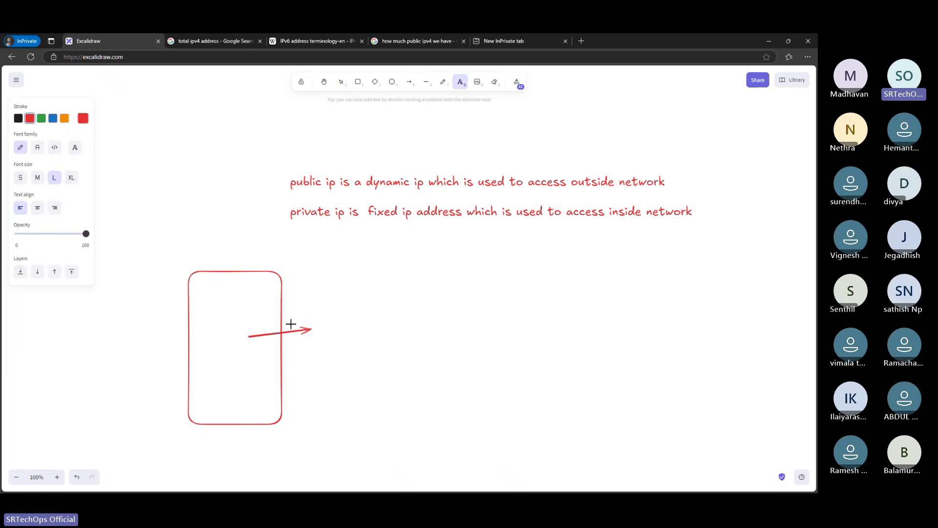
{"action": "left_click", "coordinate": [314, 308]}
{"action": "type", "text": "pub"}
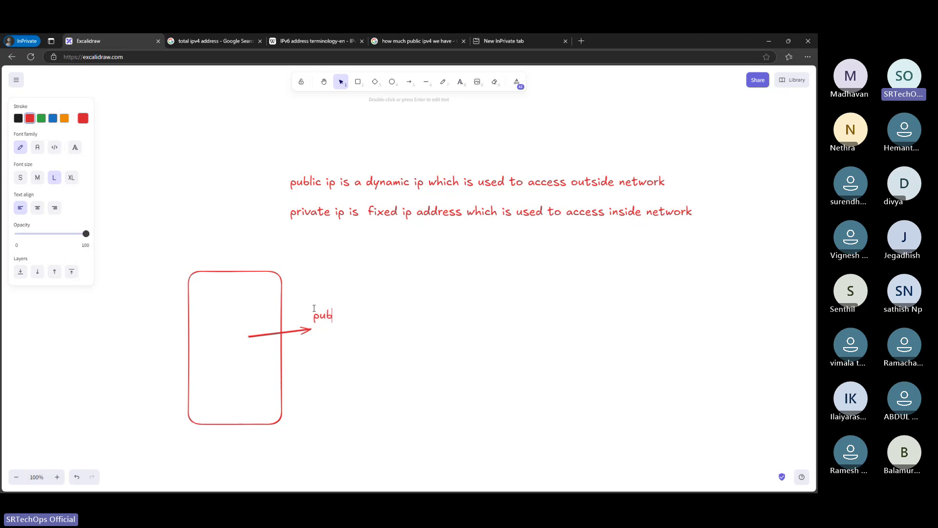
{"action": "type", "text": "lic ip add"}
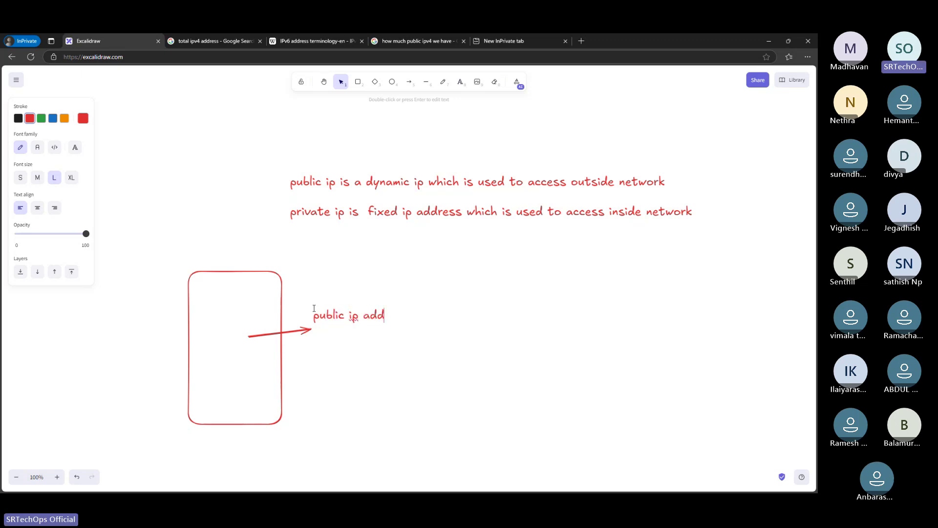
{"action": "type", "text": "ress"}
{"action": "left_click", "coordinate": [372, 291]}
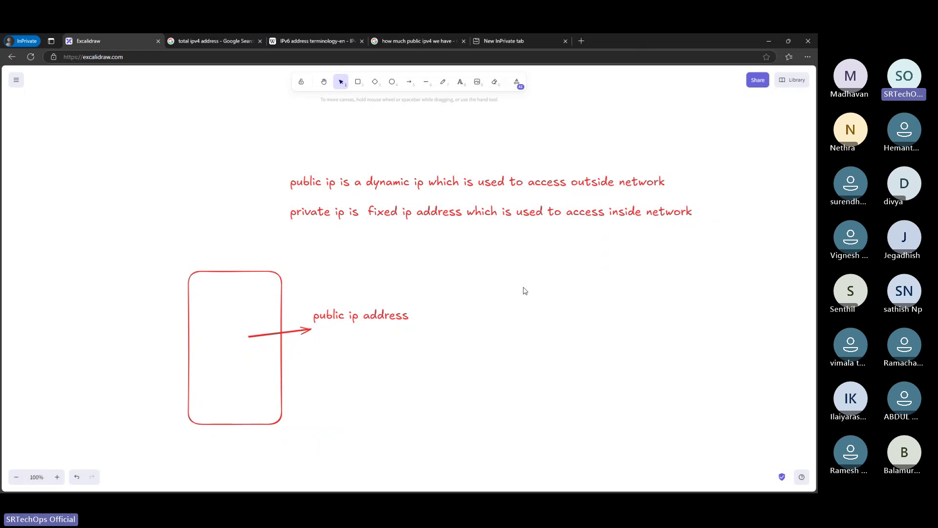
{"action": "key", "text": "ctrl+n"}
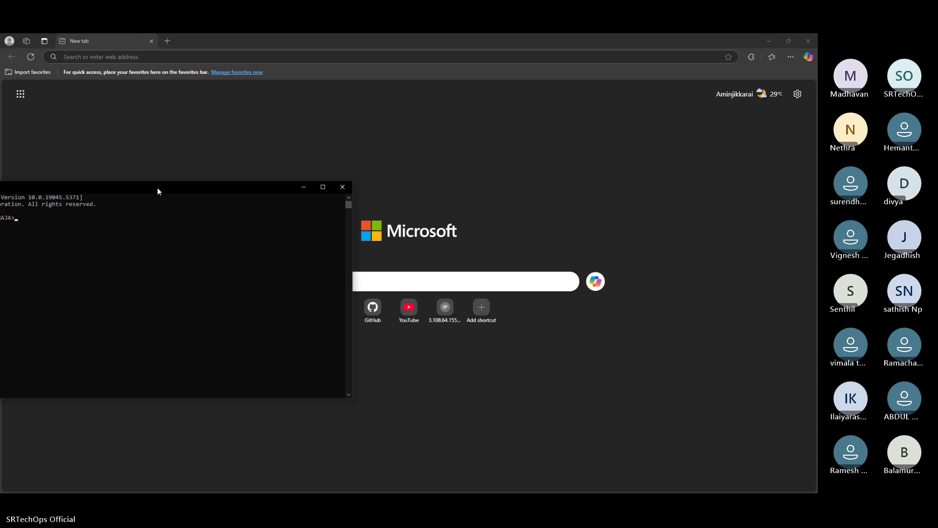
{"action": "left_click_drag", "start_coordinate": [156, 190], "coordinate": [268, 190]}
{"action": "left_click", "coordinate": [496, 187]}
{"action": "scroll", "coordinate": [393, 235], "scroll_direction": "up", "scroll_amount": 2}
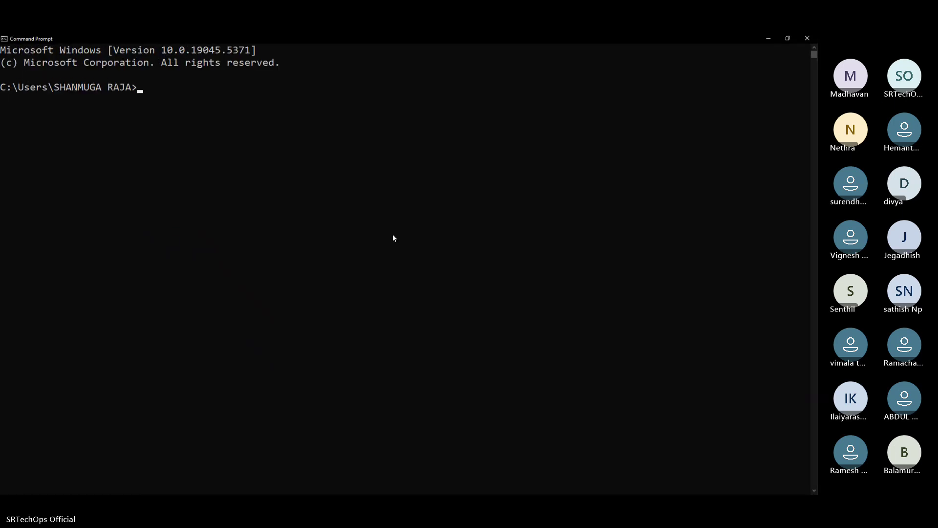
{"action": "type", "text": "pin"}
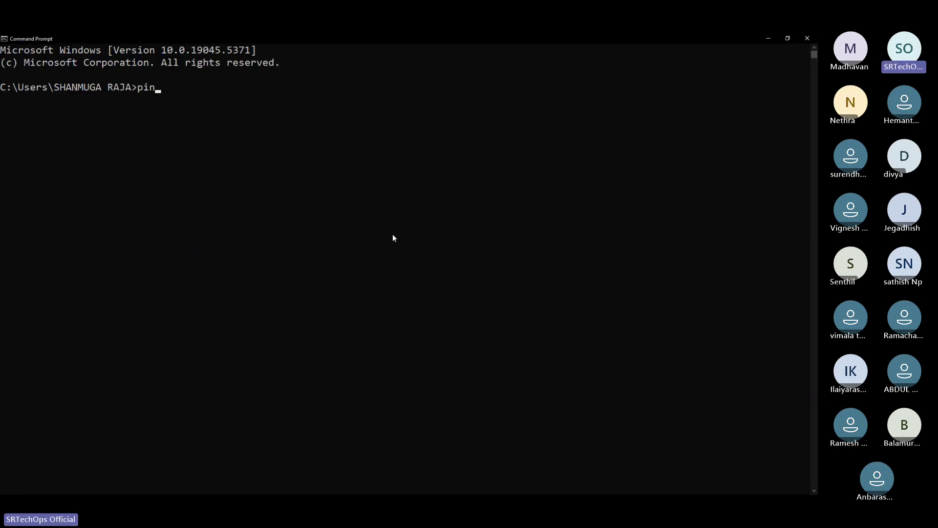
{"action": "type", "text": "g www.google.com"}
{"action": "key", "text": "Return"}
{"action": "left_click_drag", "start_coordinate": [69, 126], "coordinate": [152, 126]}
{"action": "key", "text": "ctrl+c"}
{"action": "right_click", "coordinate": [151, 126]}
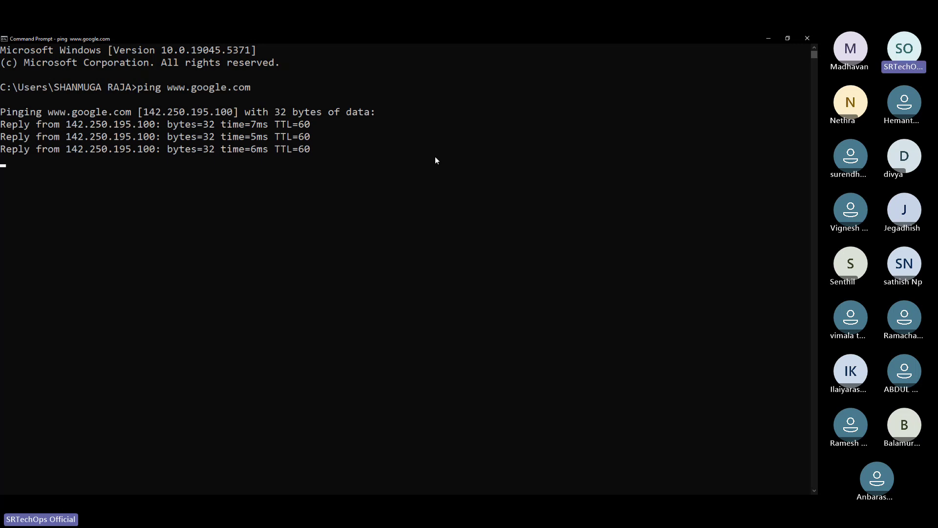
Open Google in Edge by entering its IP address 142.250.195.100
{"action": "left_click", "coordinate": [769, 35]}
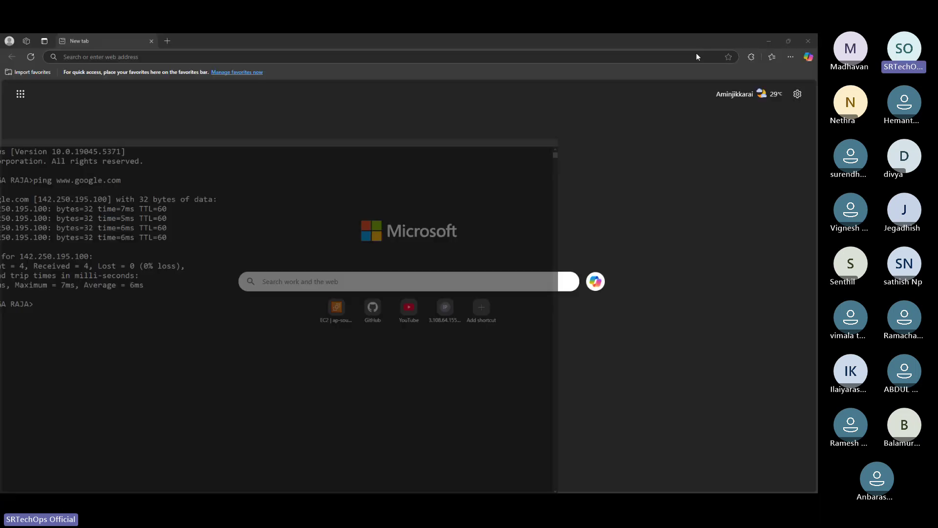
{"action": "key", "text": "ctrl+v"}
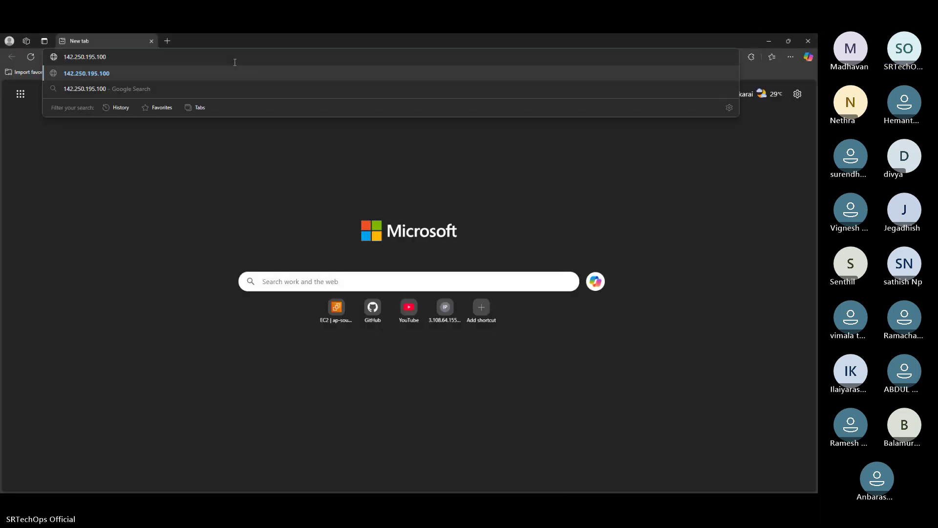
{"action": "key", "text": "Return"}
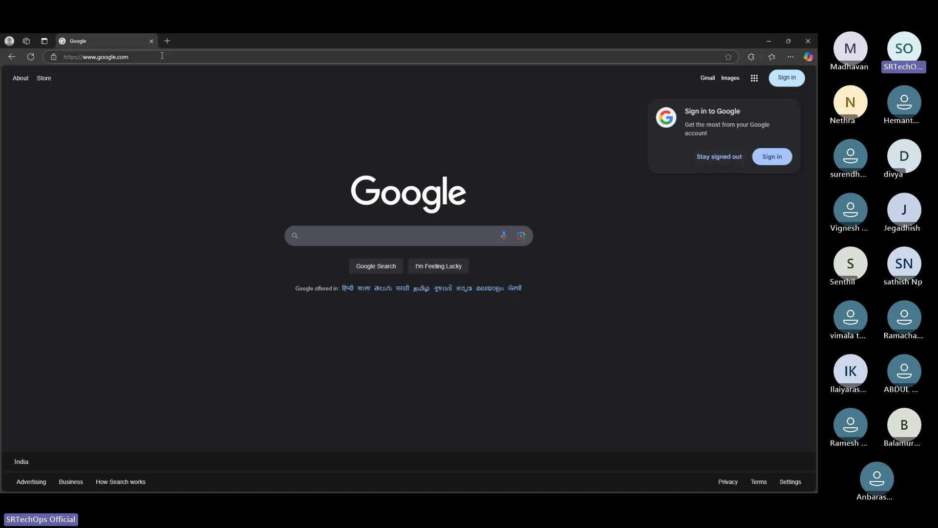
Replace the Google tab with a fresh one and enter 142.250.195.100 again
{"action": "left_click", "coordinate": [167, 42]}
{"action": "left_click", "coordinate": [152, 42]}
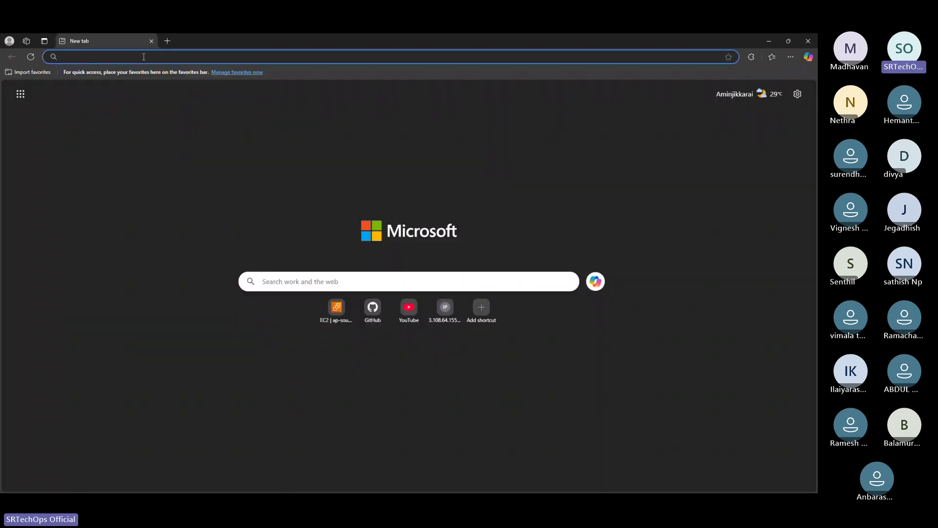
{"action": "key", "text": "ctrl+v"}
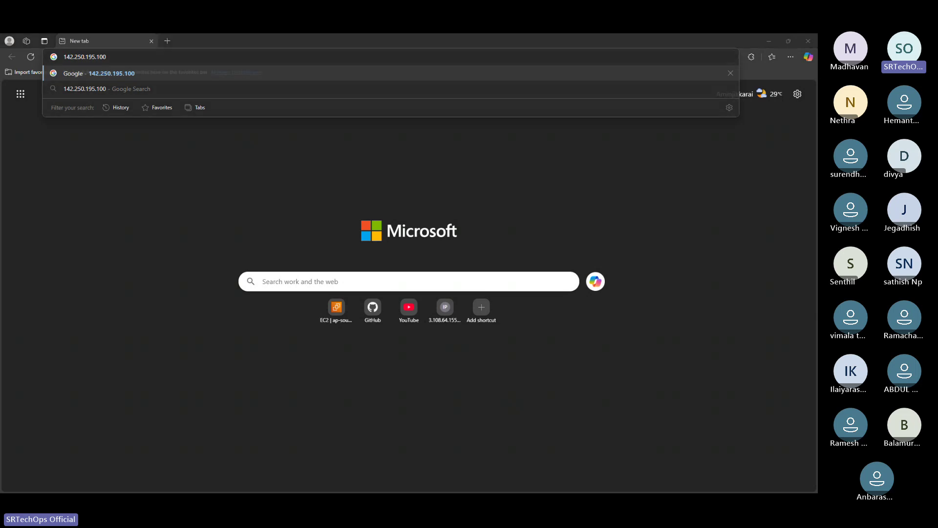
{"action": "key", "text": "Return"}
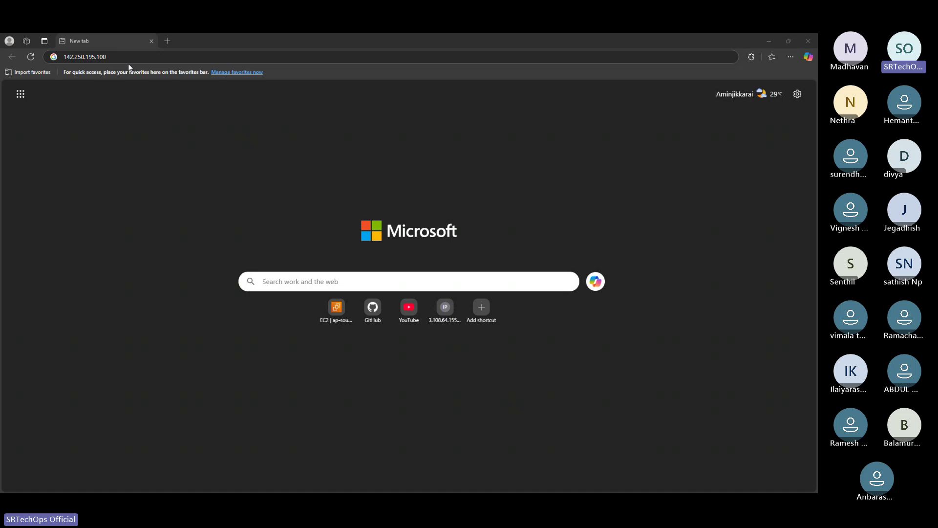
{"action": "left_click", "coordinate": [55, 53]}
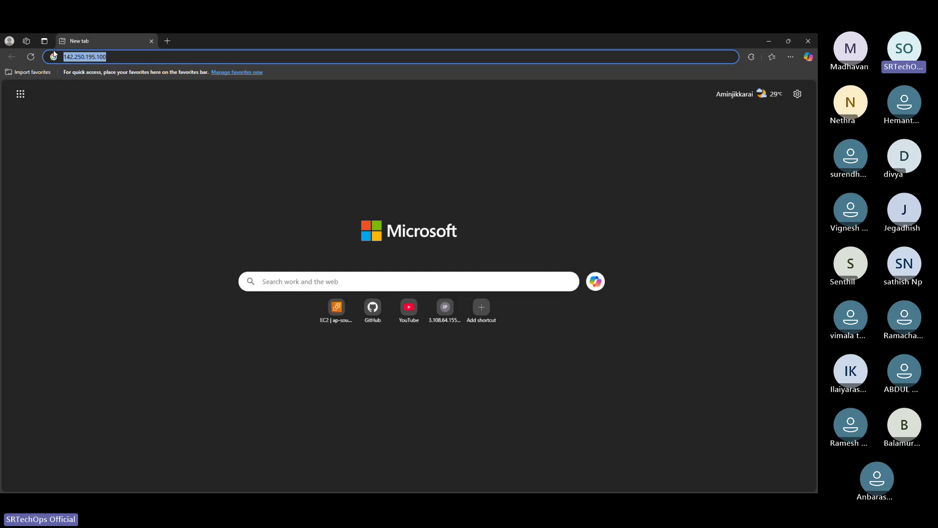
Replace the privacy error tab with a fresh one and load 142.250.195.100 until Google's homepage opens
{"action": "key", "text": "Return"}
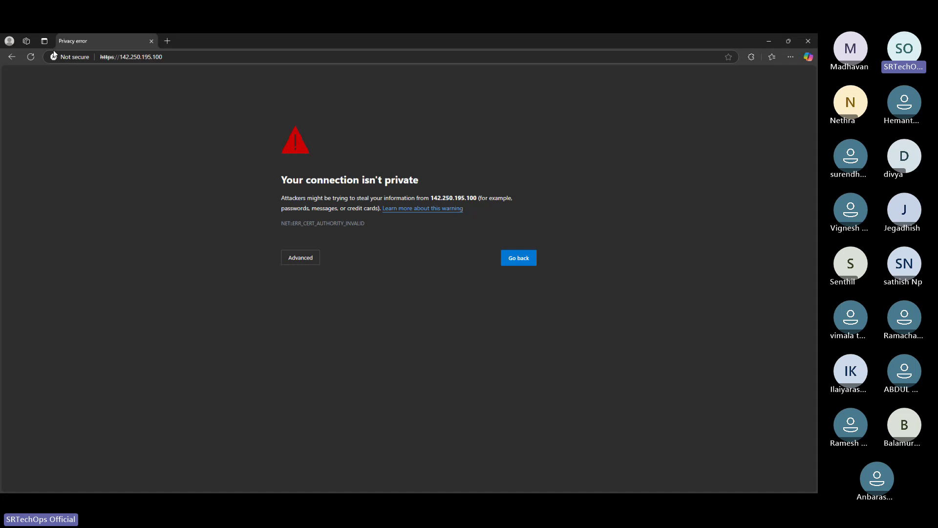
{"action": "left_click", "coordinate": [167, 40]}
{"action": "left_click", "coordinate": [154, 43]}
{"action": "left_click", "coordinate": [152, 41]}
{"action": "key", "text": "Return"}
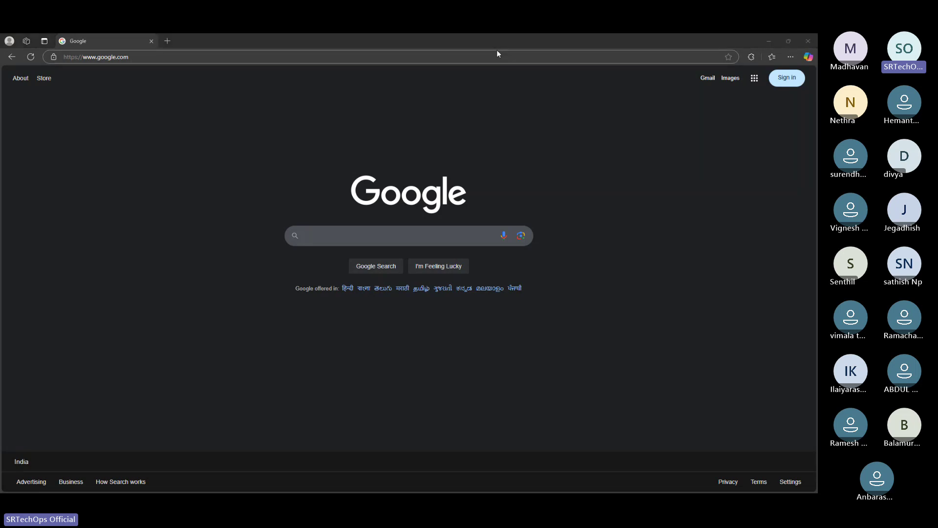
{"action": "key", "text": "alt+Tab"}
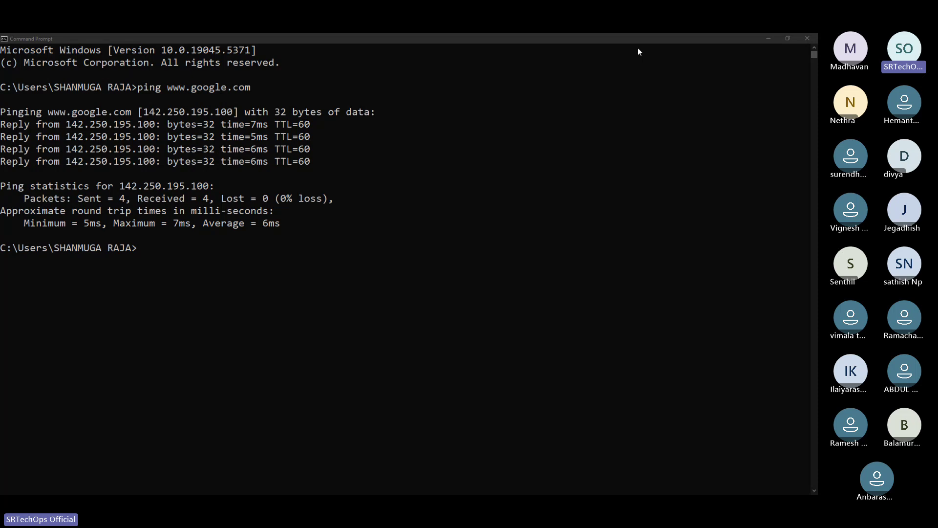
{"action": "key", "text": "alt+Tab"}
{"action": "key", "text": "alt+Tab"}
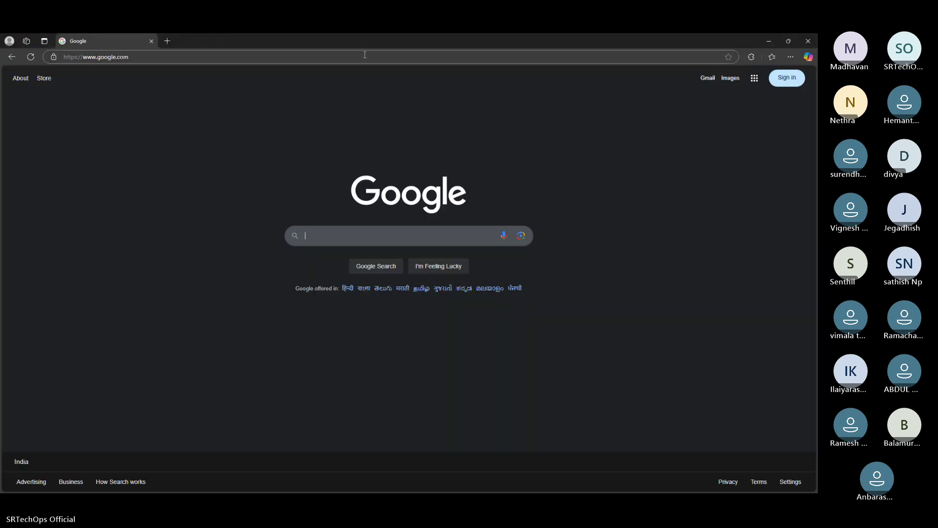
Go to the EC2 Instances page via the 'ec2' search and start launching a new instance
{"action": "left_click", "coordinate": [276, 55]}
{"action": "type", "text": "ec2"}
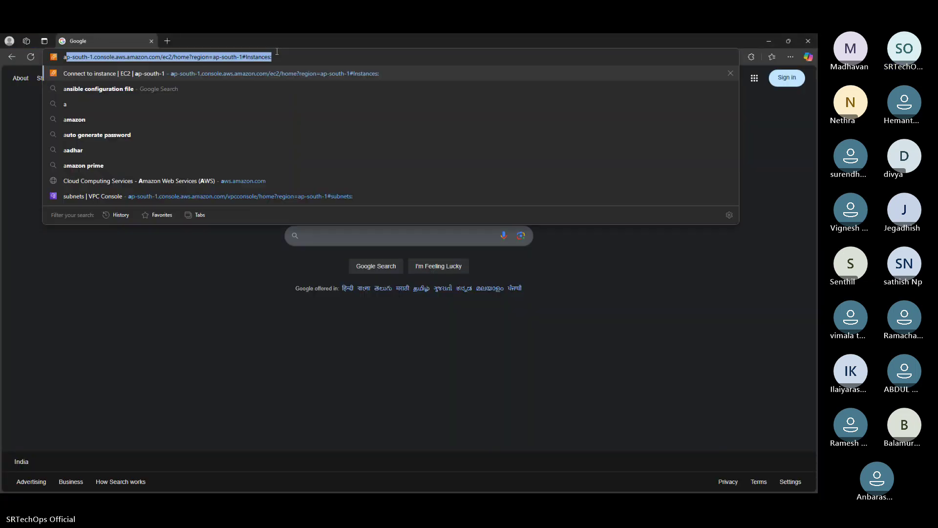
{"action": "key", "text": "Down"}
{"action": "key", "text": "Return"}
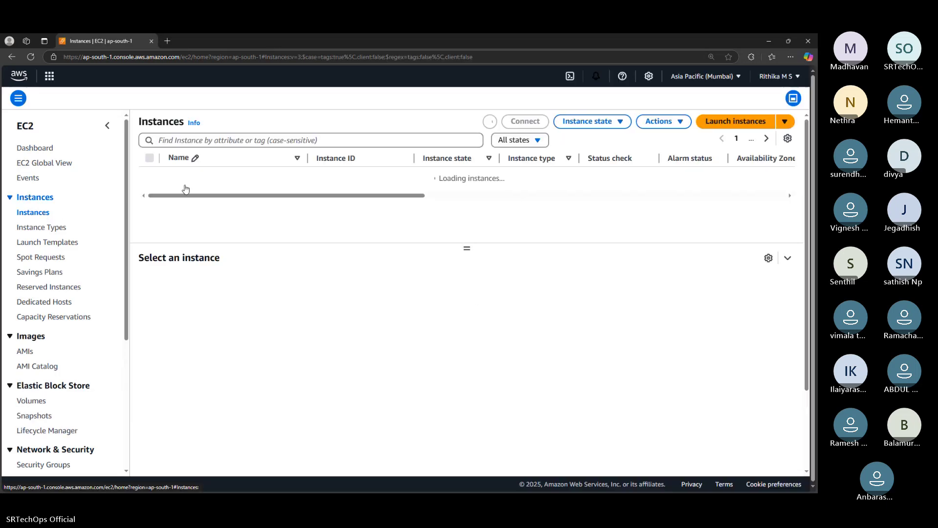
{"action": "left_click", "coordinate": [728, 125]}
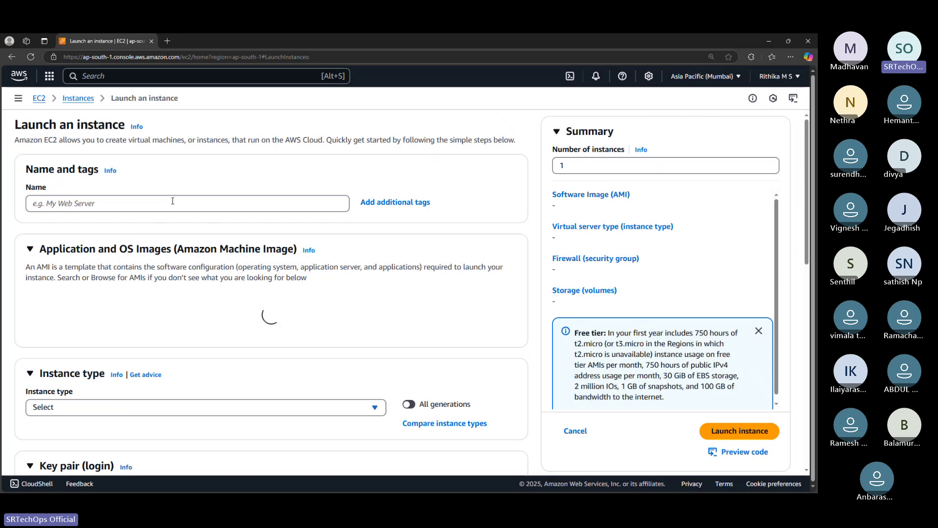
Name the new instance 'web server'
{"action": "left_click", "coordinate": [173, 202]}
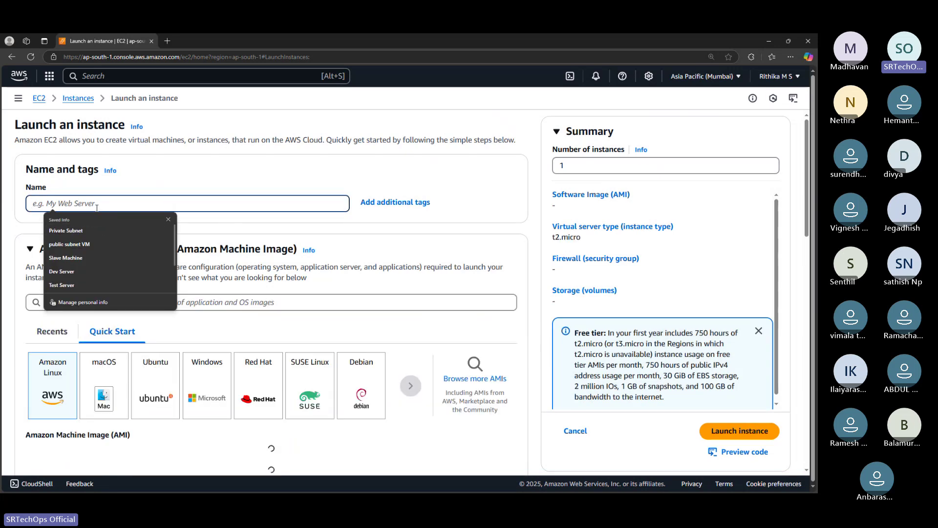
{"action": "type", "text": "Web s"}
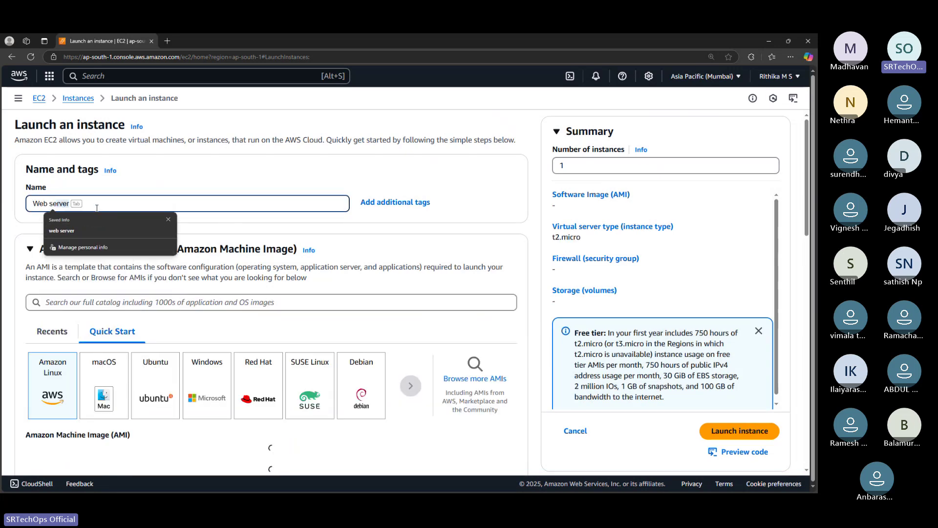
{"action": "key", "text": "Tab"}
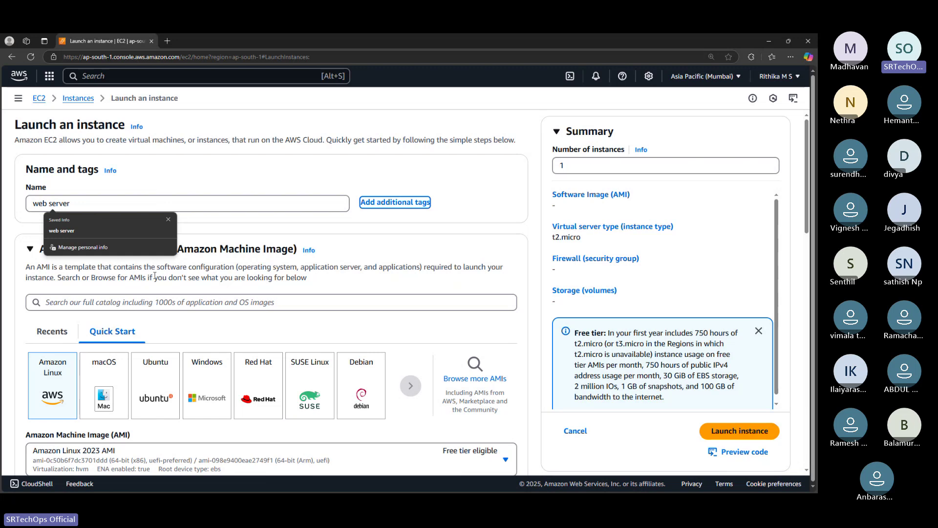
Set the key pair to 'Proceed without a key pair' and review the settings
{"action": "scroll", "coordinate": [173, 258], "scroll_direction": "down", "scroll_amount": 5}
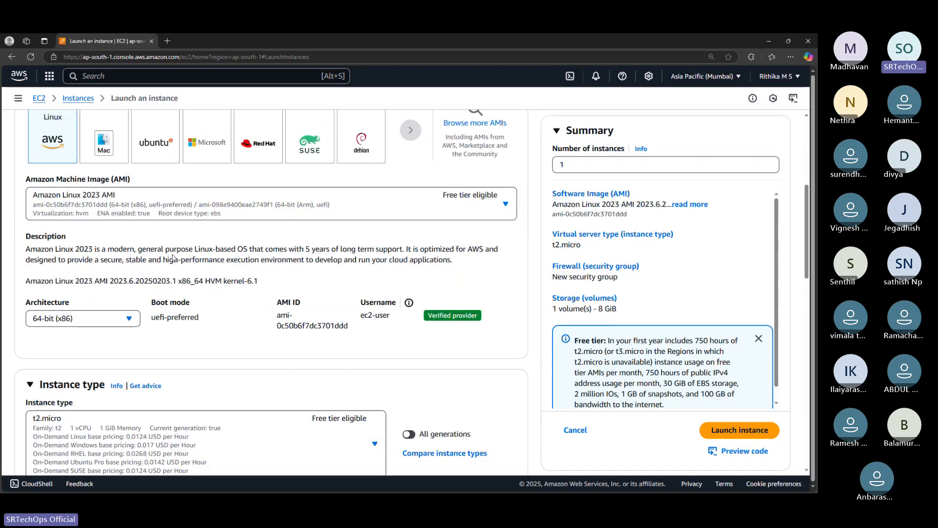
{"action": "scroll", "coordinate": [173, 258], "scroll_direction": "down", "scroll_amount": 5}
{"action": "left_click", "coordinate": [122, 326]}
{"action": "left_click", "coordinate": [97, 362]}
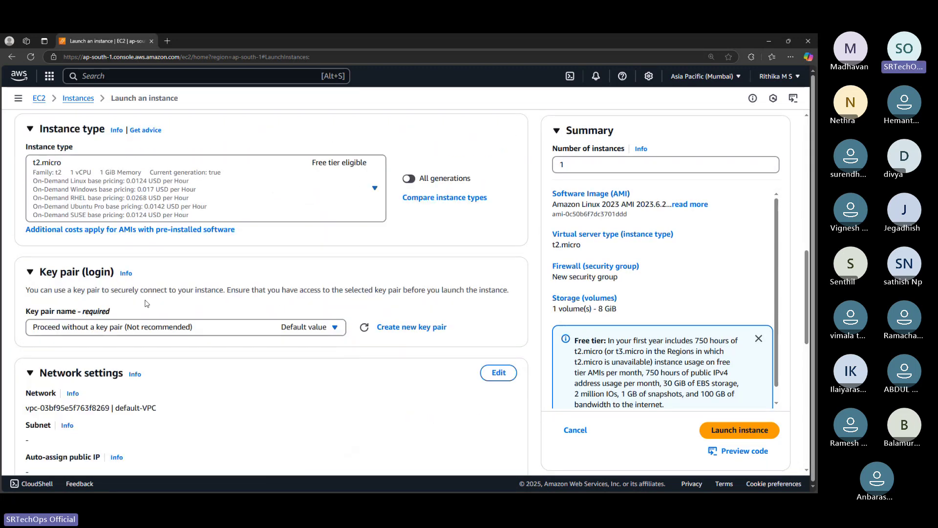
{"action": "scroll", "coordinate": [145, 304], "scroll_direction": "up", "scroll_amount": 3}
{"action": "scroll", "coordinate": [166, 312], "scroll_direction": "down", "scroll_amount": 10}
{"action": "scroll", "coordinate": [173, 325], "scroll_direction": "up", "scroll_amount": 4}
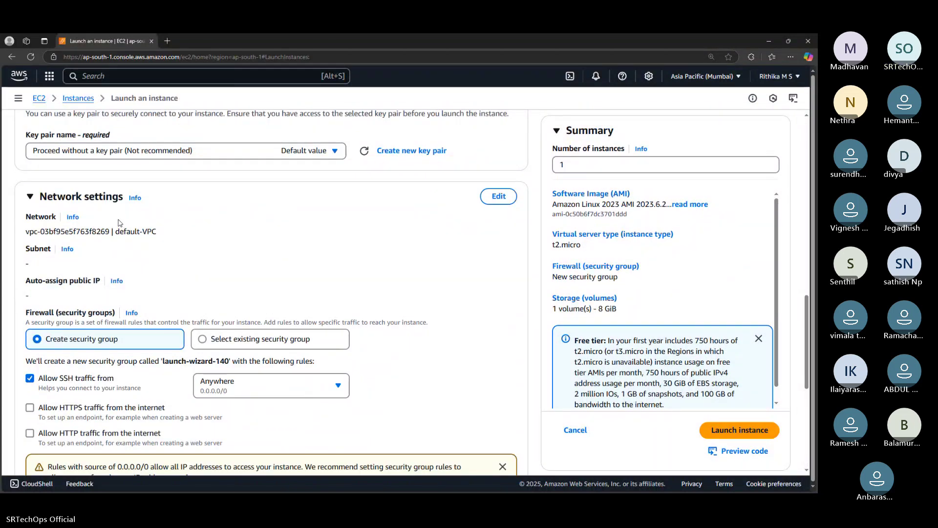
{"action": "scroll", "coordinate": [167, 318], "scroll_direction": "down", "scroll_amount": 6}
{"action": "scroll", "coordinate": [402, 318], "scroll_direction": "up", "scroll_amount": 6}
Try the launch, then check the VPC and Subnet lists, which show no subnets
{"action": "left_click", "coordinate": [751, 429]}
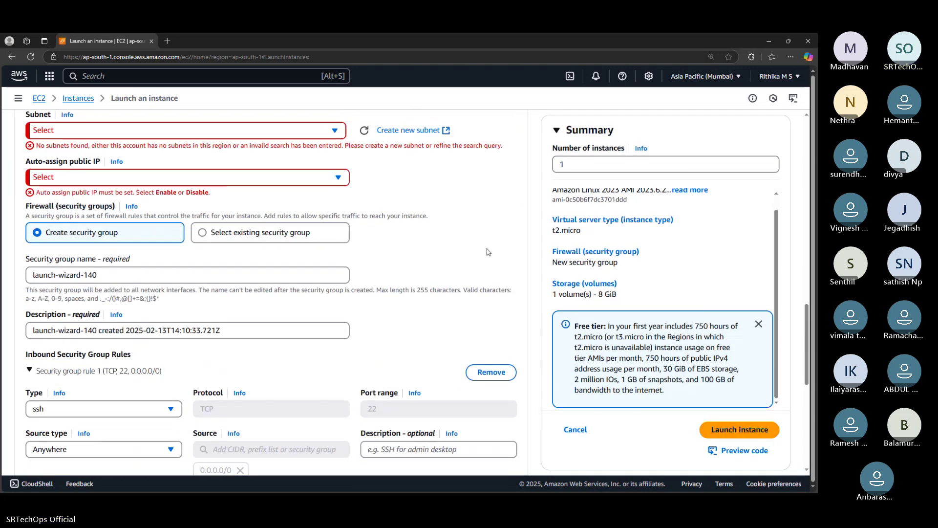
{"action": "scroll", "coordinate": [180, 240], "scroll_direction": "up", "scroll_amount": 2}
{"action": "scroll", "coordinate": [174, 228], "scroll_direction": "up", "scroll_amount": 1}
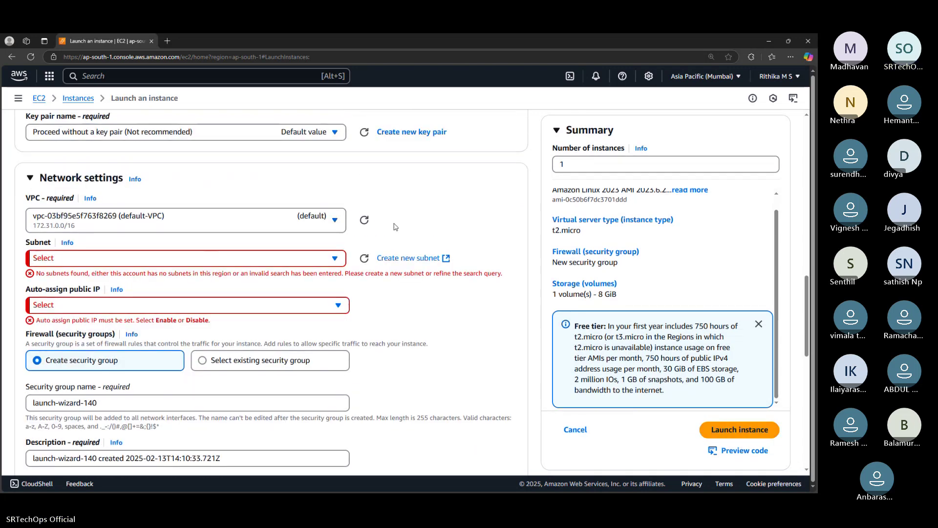
{"action": "left_click", "coordinate": [154, 259]}
{"action": "left_click", "coordinate": [154, 260]}
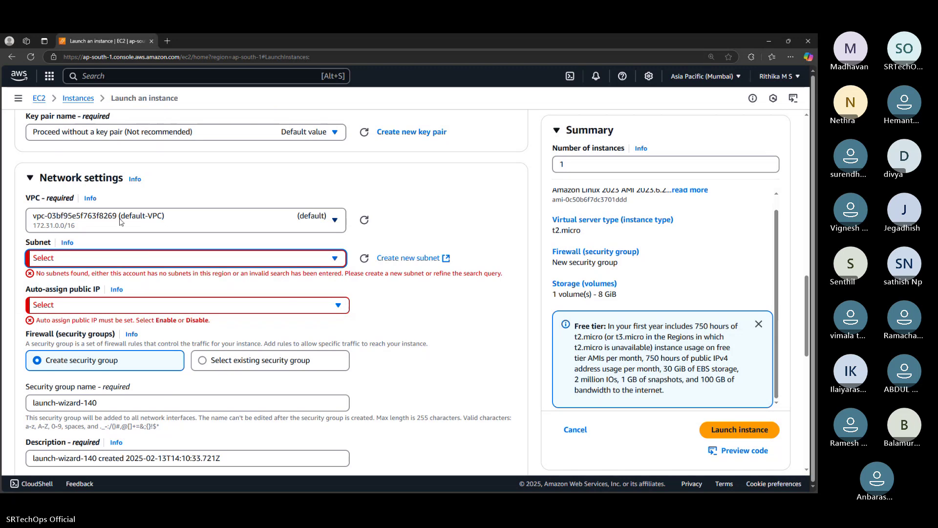
{"action": "left_click", "coordinate": [122, 221]}
{"action": "left_click", "coordinate": [136, 285]}
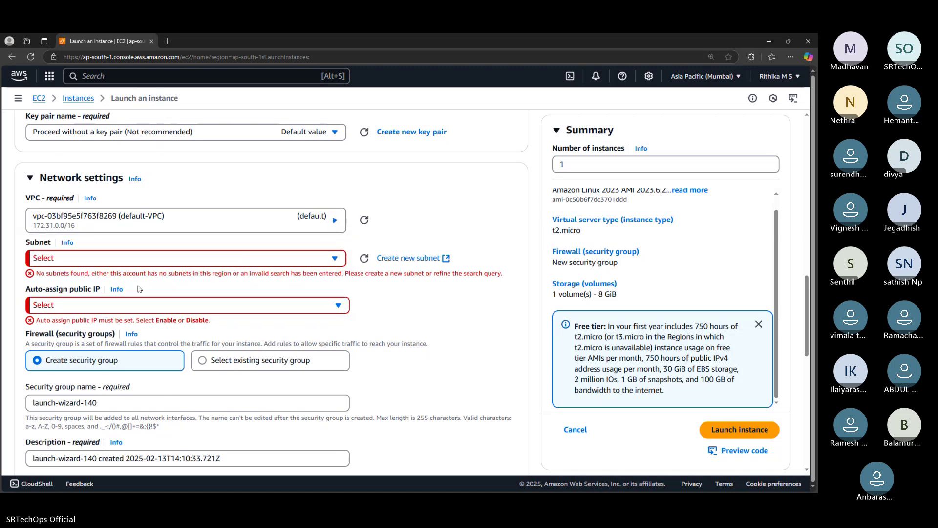
{"action": "left_click", "coordinate": [237, 259]}
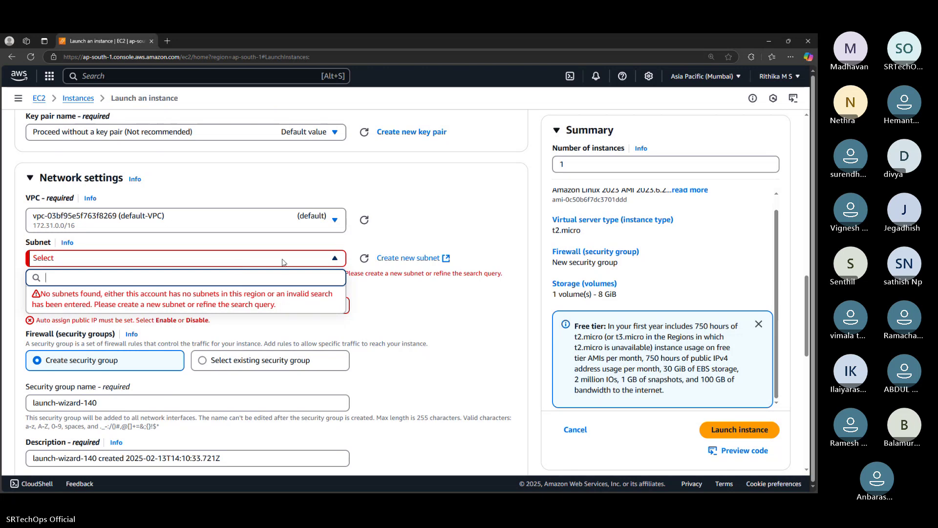
{"action": "left_click", "coordinate": [366, 259]}
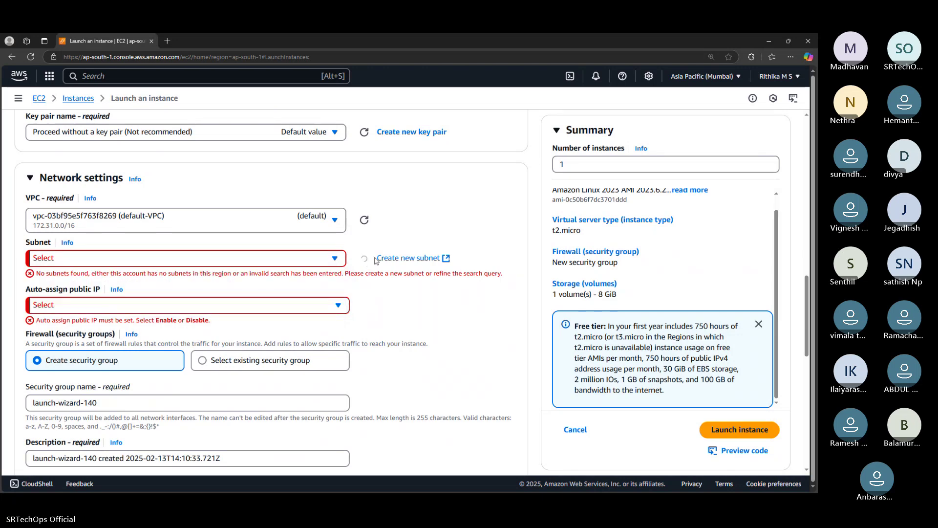
Look at the Create subnet page and its VPC list, then close it
{"action": "left_click", "coordinate": [390, 257]}
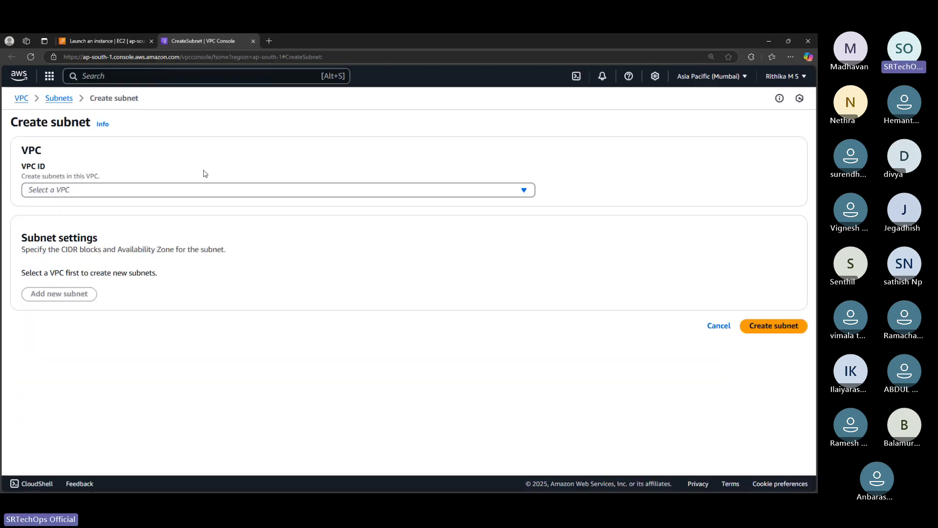
{"action": "left_click", "coordinate": [153, 189]}
{"action": "left_click", "coordinate": [153, 189]}
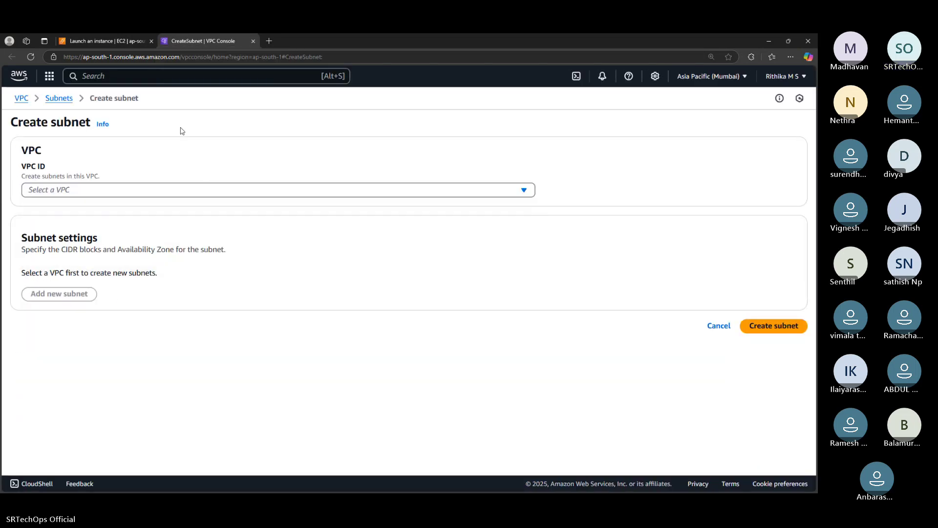
{"action": "left_click", "coordinate": [254, 41]}
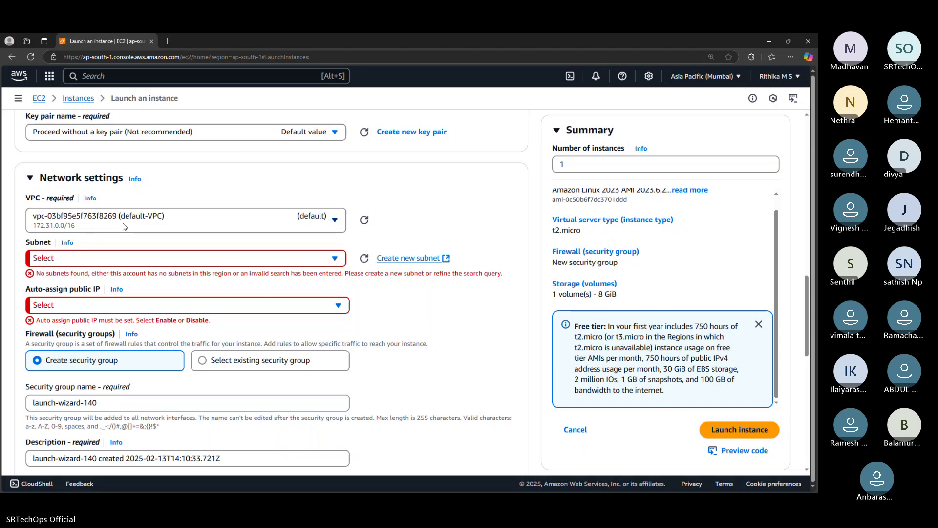
Start a fresh instance launch from the Instances list and bring up the region menu
{"action": "scroll", "coordinate": [123, 226], "scroll_direction": "up", "scroll_amount": 10}
{"action": "left_click", "coordinate": [78, 98]}
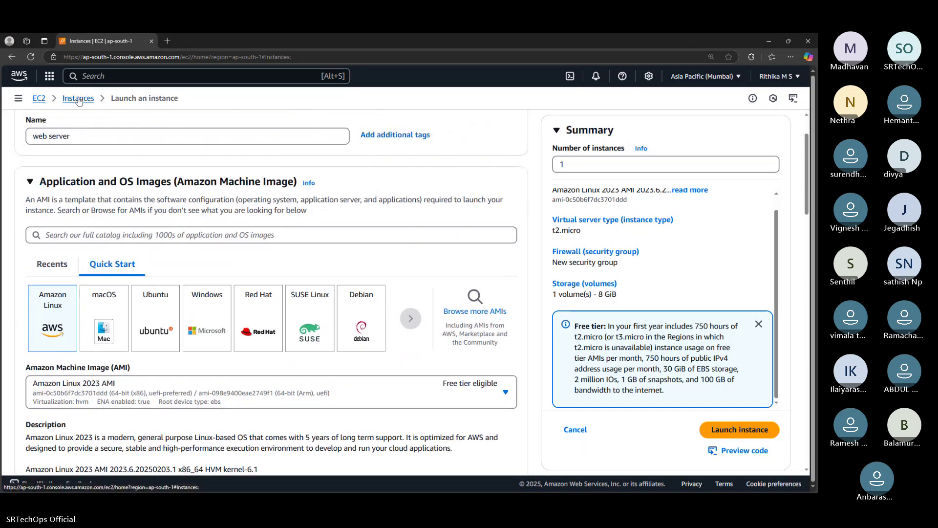
{"action": "left_click", "coordinate": [701, 124]}
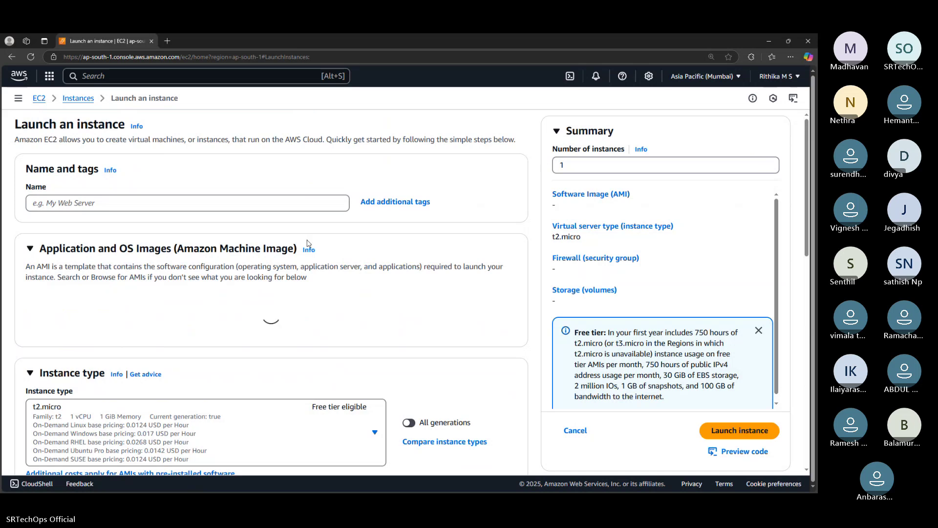
{"action": "scroll", "coordinate": [276, 270], "scroll_direction": "down", "scroll_amount": 3}
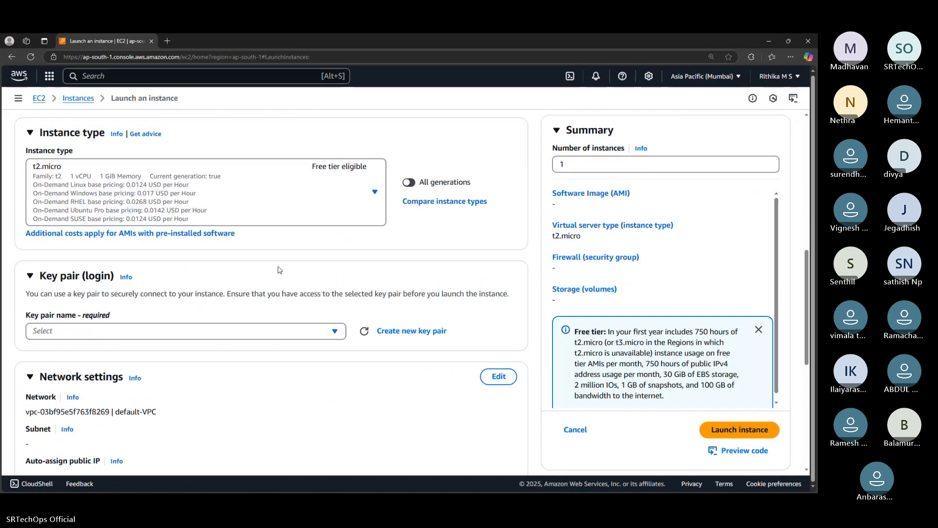
{"action": "scroll", "coordinate": [280, 270], "scroll_direction": "down", "scroll_amount": 5}
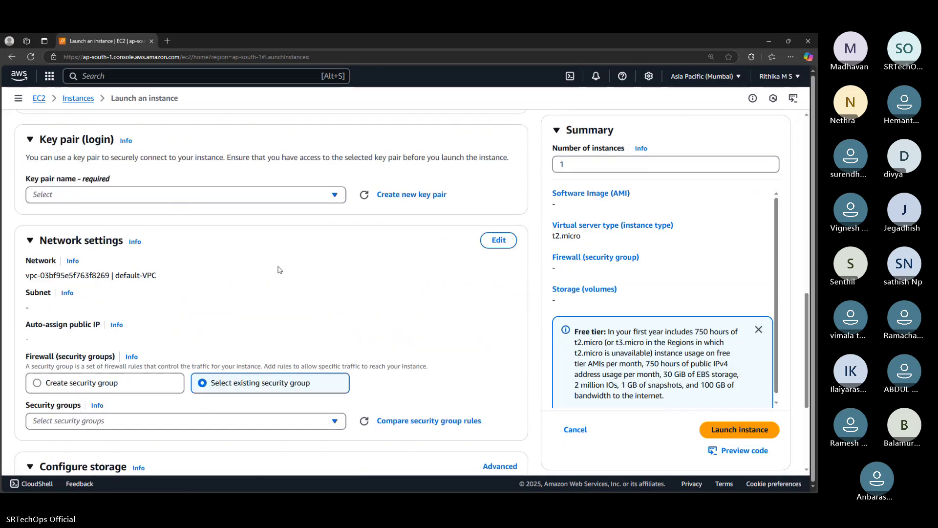
{"action": "scroll", "coordinate": [385, 313], "scroll_direction": "down", "scroll_amount": 2}
{"action": "scroll", "coordinate": [385, 293], "scroll_direction": "up", "scroll_amount": 9}
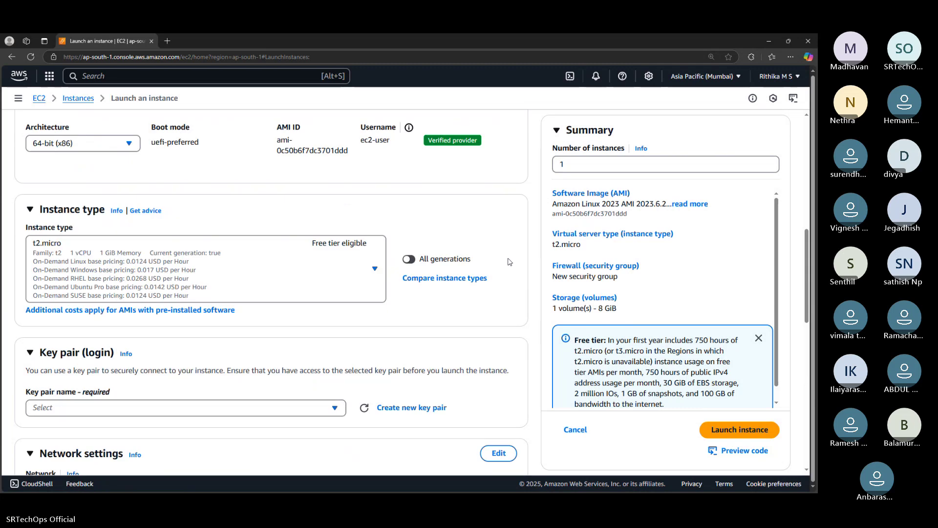
{"action": "left_click", "coordinate": [704, 76]}
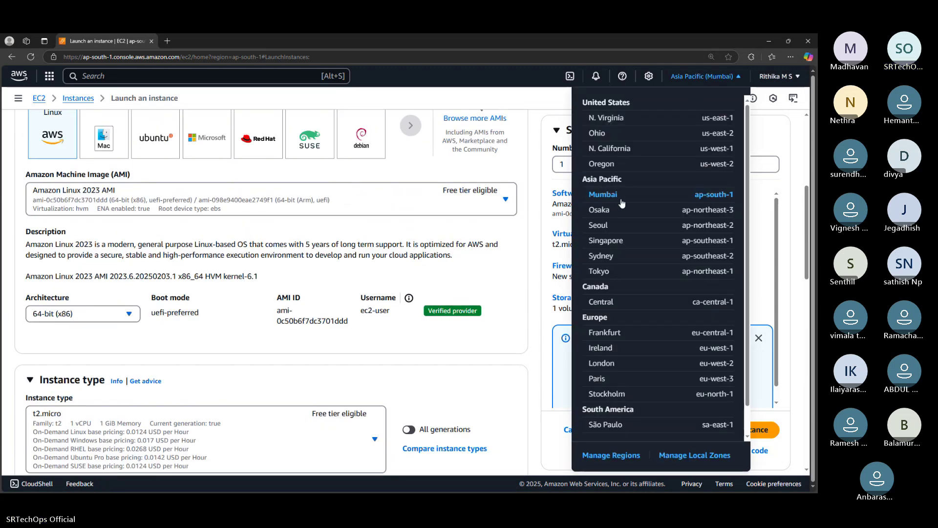
Switch to the N. Virginia region and name the instance 'web server'
{"action": "left_click", "coordinate": [607, 120]}
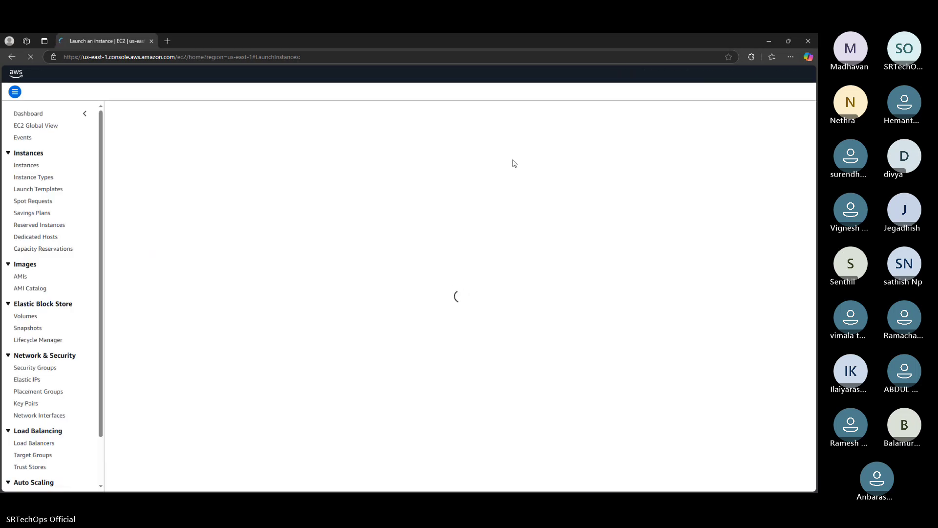
{"action": "left_click", "coordinate": [236, 182]}
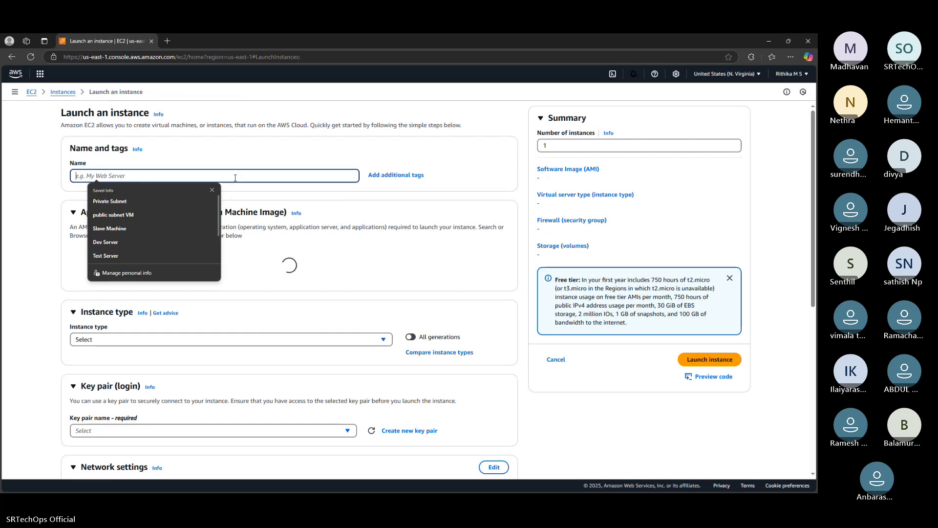
{"action": "type", "text": "Web"}
{"action": "key", "text": "Down"}
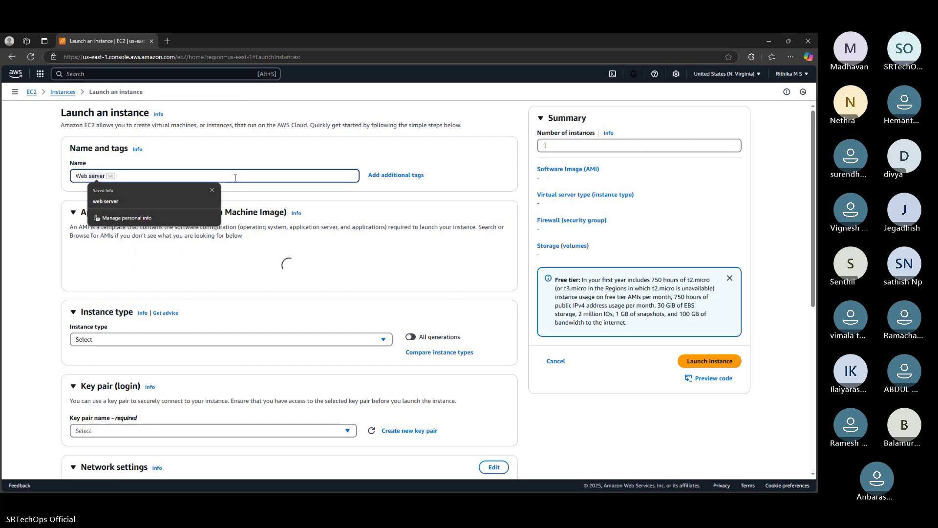
{"action": "key", "text": "Tab"}
Choose 'Proceed without a key pair' and launch the instance
{"action": "scroll", "coordinate": [236, 182], "scroll_direction": "down", "scroll_amount": 10}
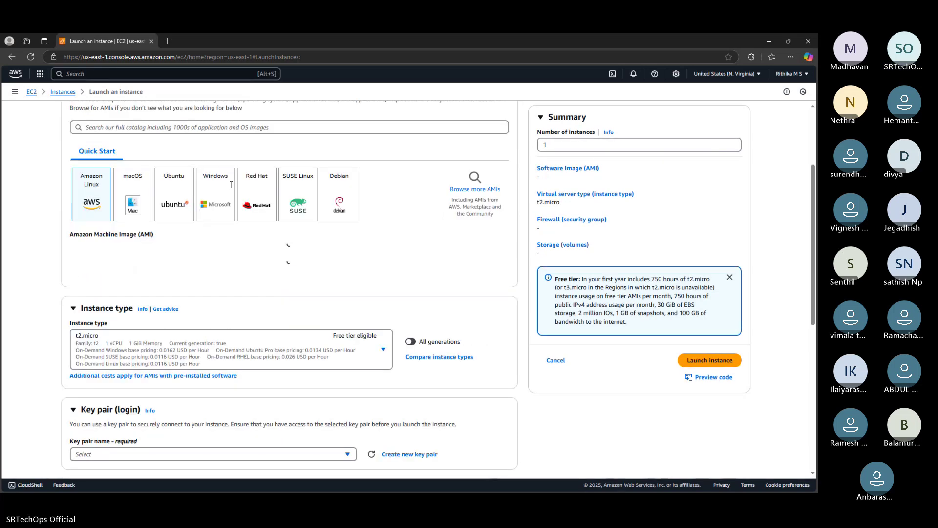
{"action": "left_click", "coordinate": [151, 200]}
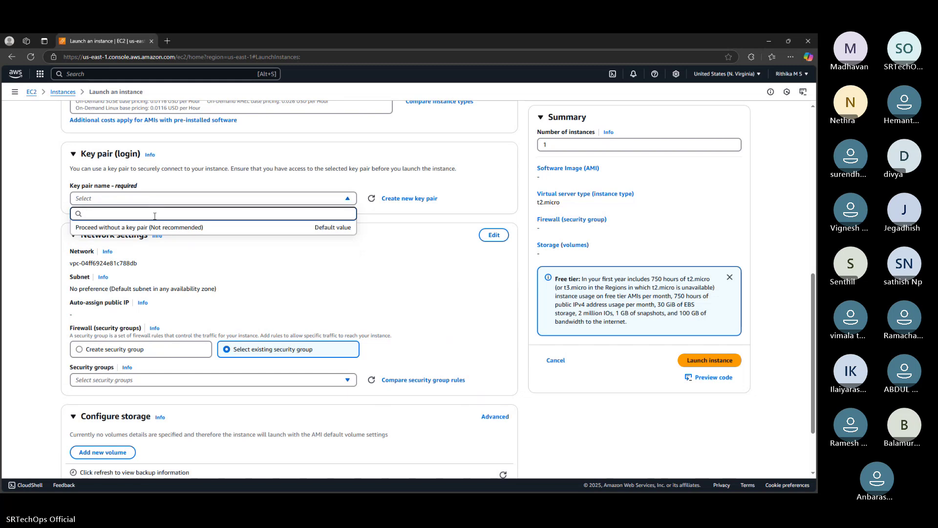
{"action": "left_click", "coordinate": [152, 227]}
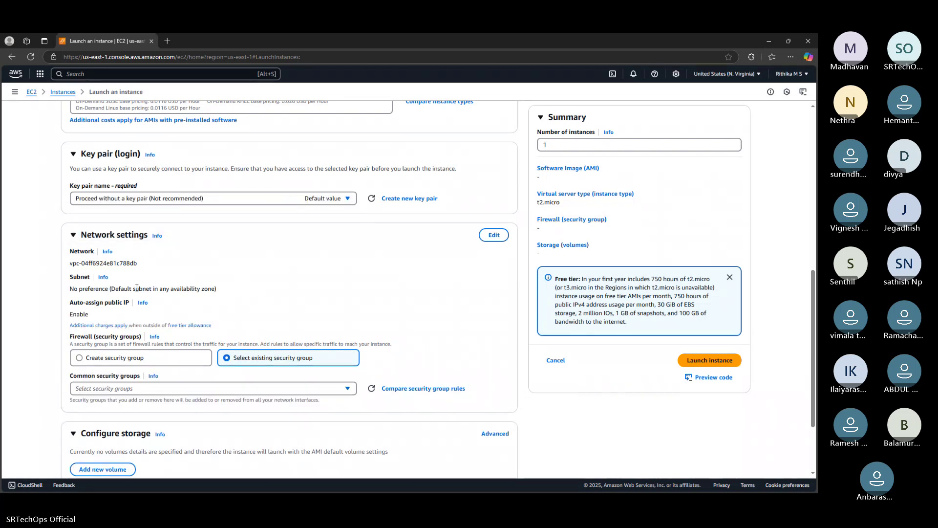
{"action": "scroll", "coordinate": [347, 308], "scroll_direction": "down", "scroll_amount": 2}
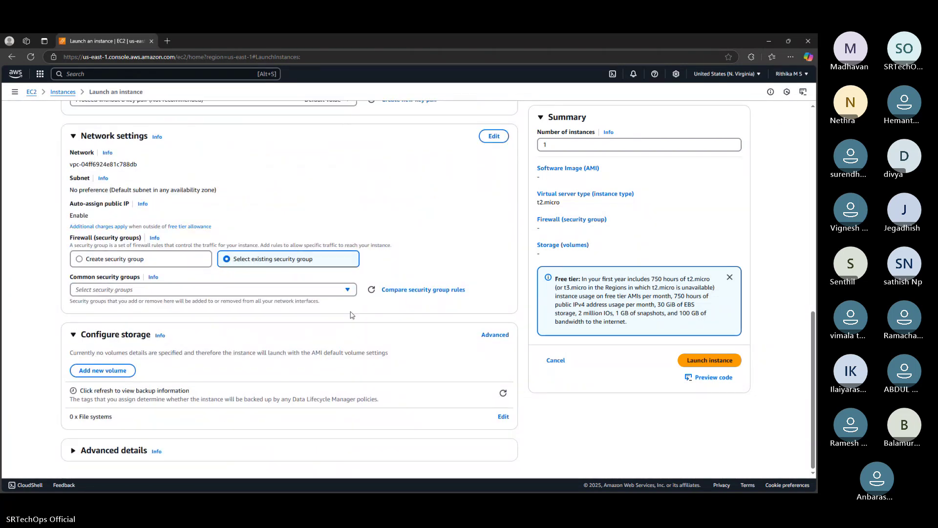
{"action": "left_click", "coordinate": [687, 359]}
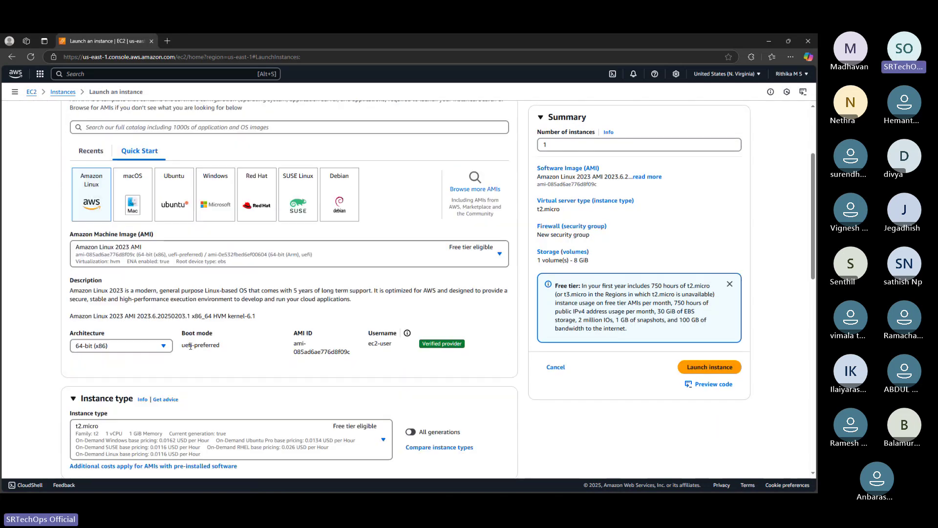
{"action": "left_click", "coordinate": [697, 365]}
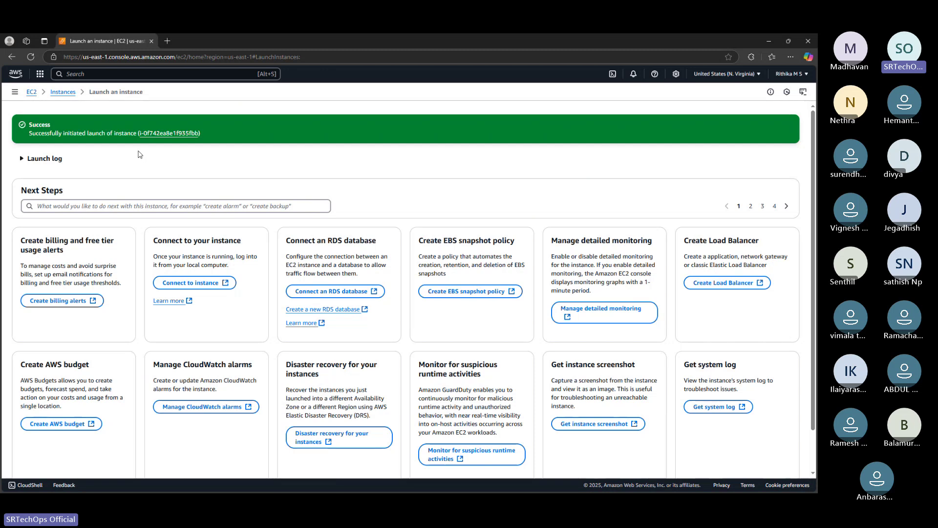
Open the web server instance's details and copy its public IPv4 address 44.212.2.140
{"action": "left_click", "coordinate": [179, 134]}
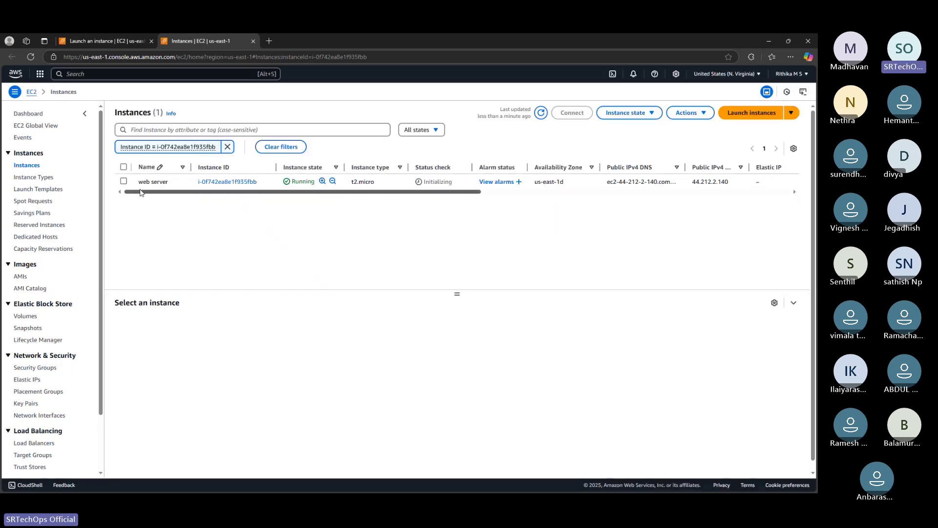
{"action": "left_click", "coordinate": [124, 182]}
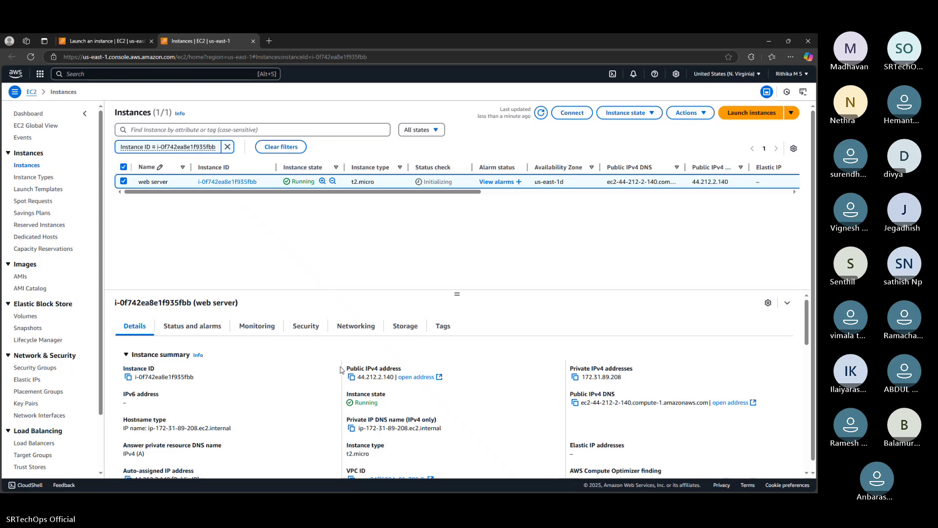
{"action": "left_click_drag", "start_coordinate": [342, 371], "coordinate": [512, 367]}
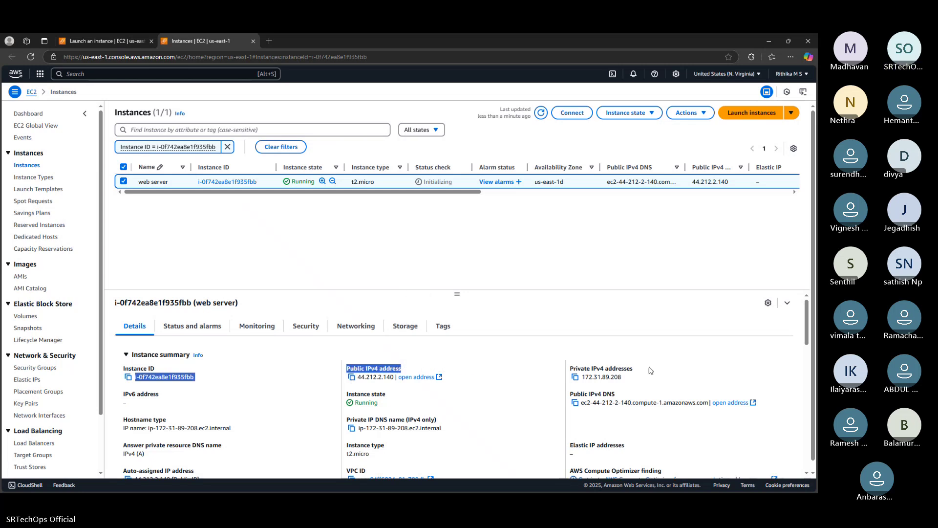
{"action": "left_click_drag", "start_coordinate": [649, 371], "coordinate": [566, 371]}
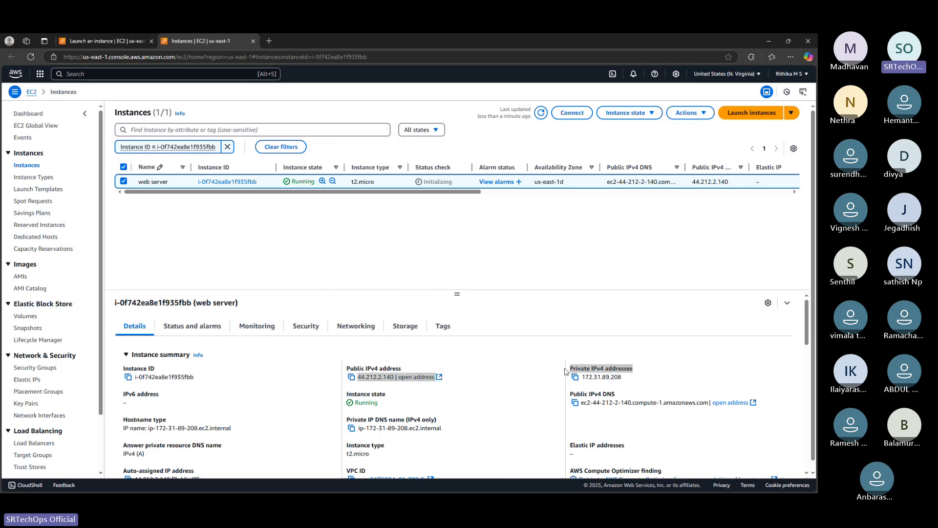
{"action": "left_click", "coordinate": [565, 371]}
{"action": "left_click", "coordinate": [352, 377]}
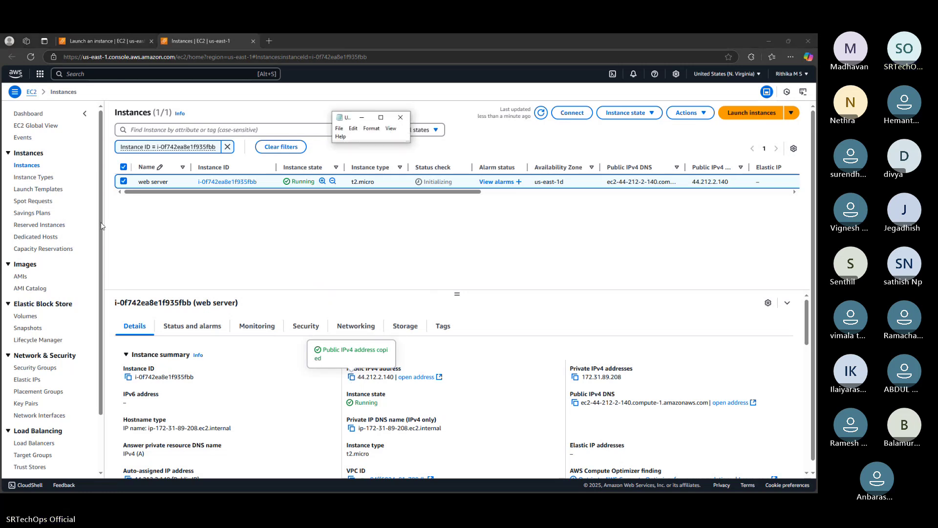
In maximized Notepad, paste public IP 44.212.2.140 and private IP 172.31.89.208 on line 4
{"action": "left_click", "coordinate": [379, 119]}
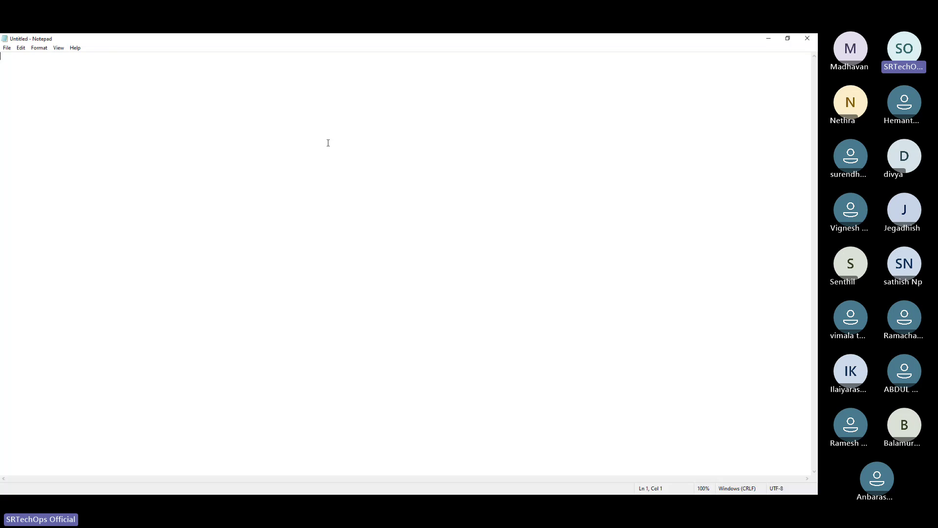
{"action": "key", "text": "ctrl+v"}
{"action": "scroll", "coordinate": [261, 182], "scroll_direction": "up", "scroll_amount": 8}
{"action": "key", "text": "alt+Tab"}
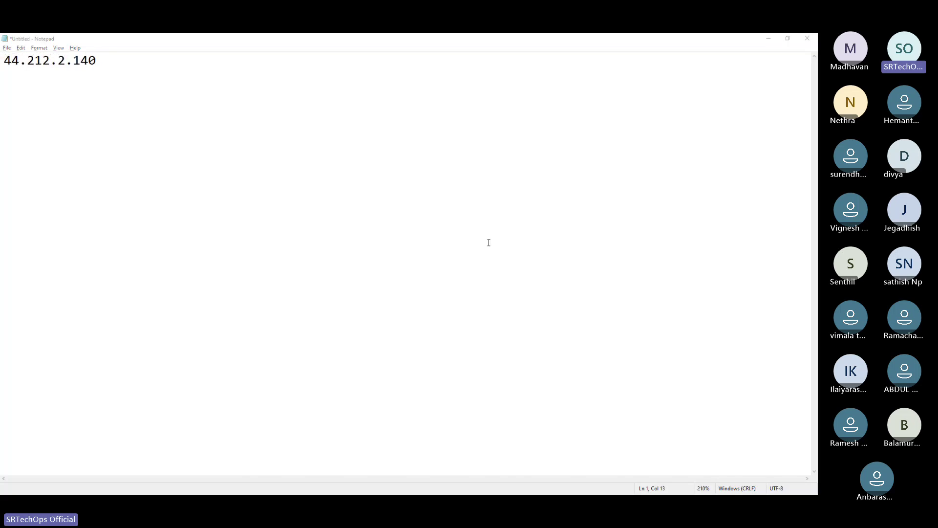
{"action": "left_click", "coordinate": [575, 376]}
{"action": "key", "text": "alt+Tab"}
{"action": "key", "text": "Return"}
{"action": "key", "text": "Return"}
{"action": "key", "text": "Return"}
{"action": "key", "text": "ctrl+v"}
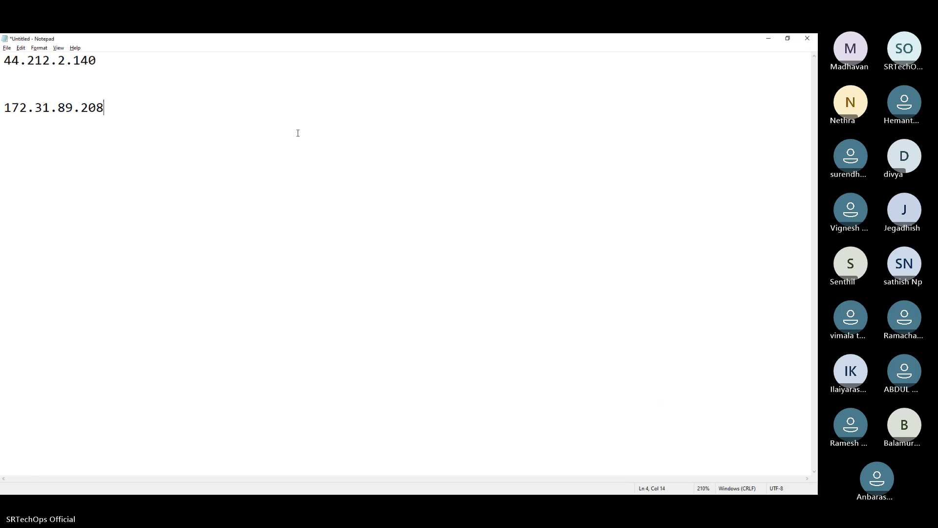
{"action": "key", "text": "alt+Tab"}
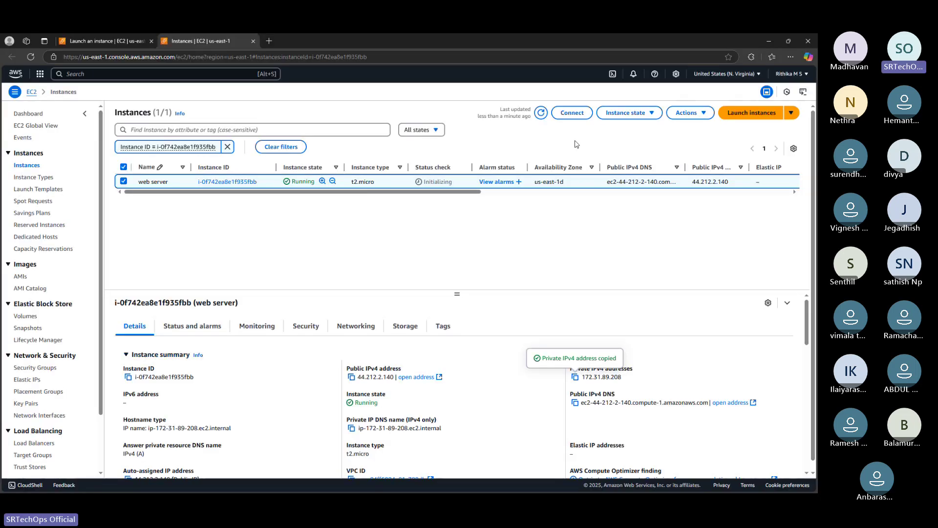
Stop the web server instance and refresh the list until it shows Stopping
{"action": "left_click", "coordinate": [627, 113]}
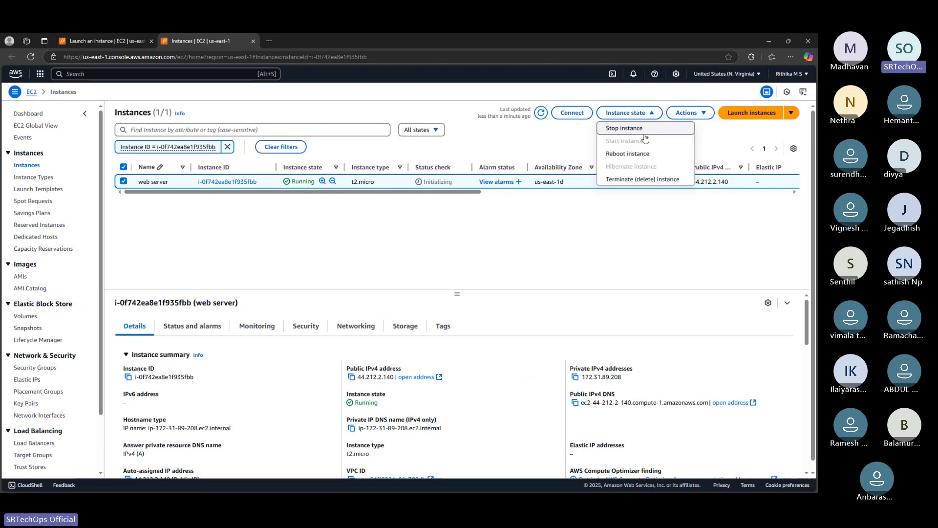
{"action": "left_click", "coordinate": [624, 128]}
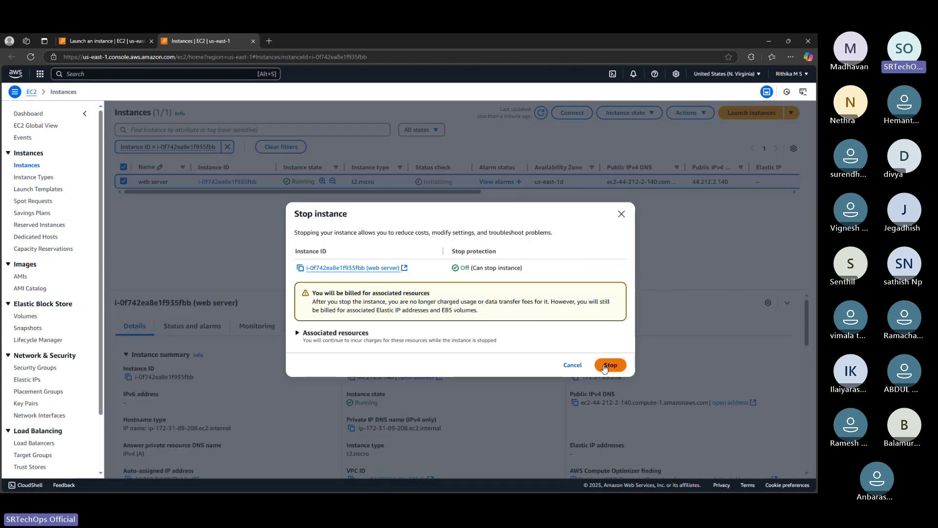
{"action": "left_click", "coordinate": [610, 366]}
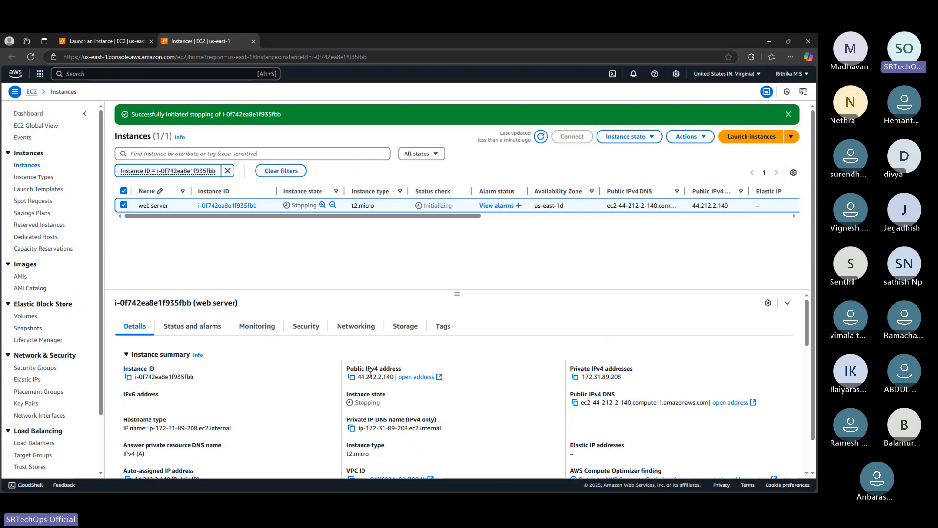
{"action": "key", "text": "alt+Tab"}
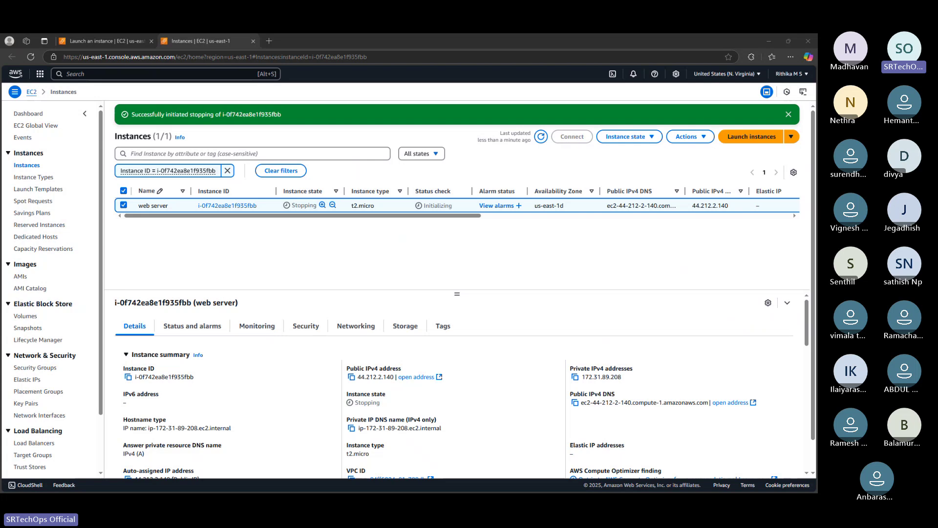
{"action": "left_click", "coordinate": [541, 136]}
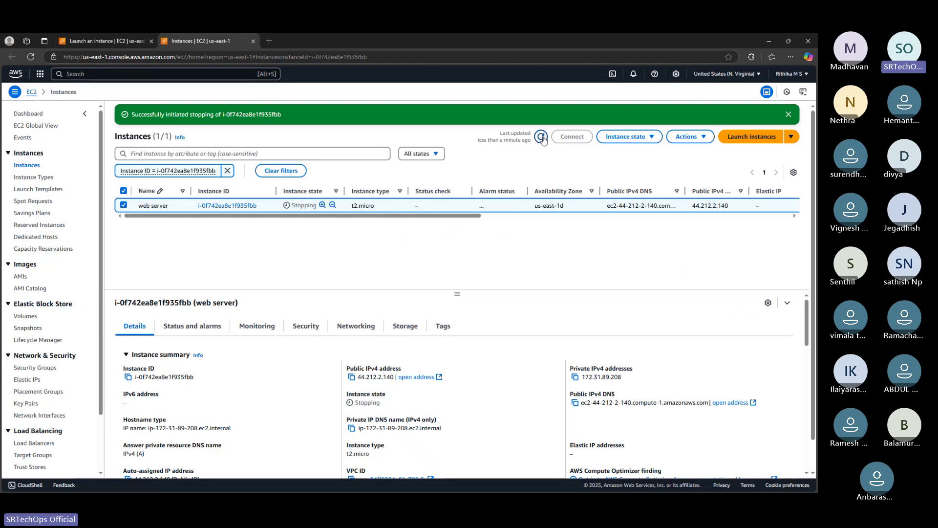
{"action": "left_click", "coordinate": [541, 137]}
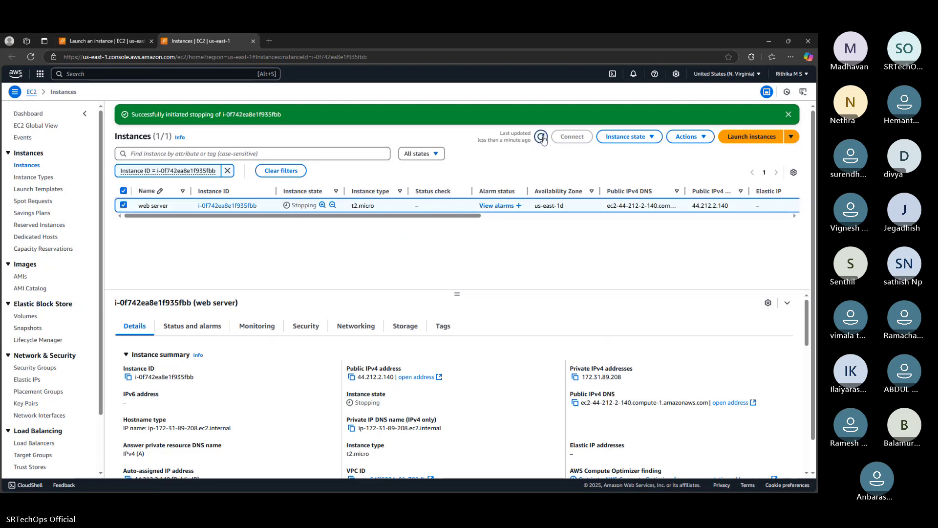
{"action": "left_click", "coordinate": [542, 137]}
{"action": "left_click", "coordinate": [540, 137]}
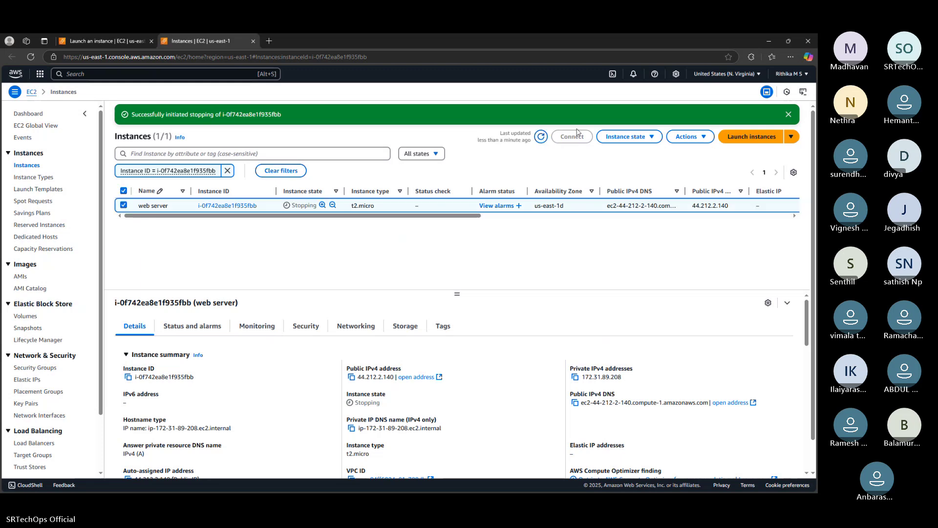
Start the web server once stopped and copy its new public IP 18.233.98.220
{"action": "left_click", "coordinate": [627, 140]}
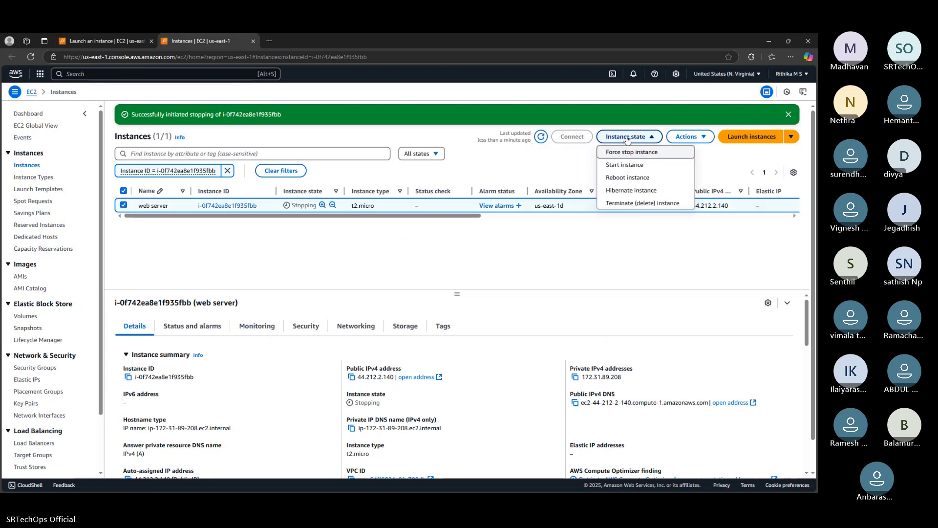
{"action": "left_click", "coordinate": [624, 164]}
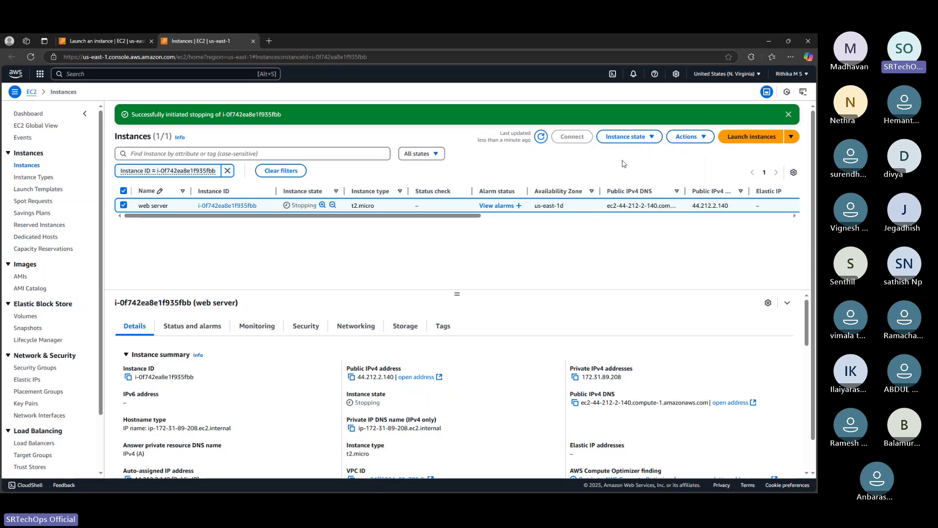
{"action": "left_click", "coordinate": [788, 115]}
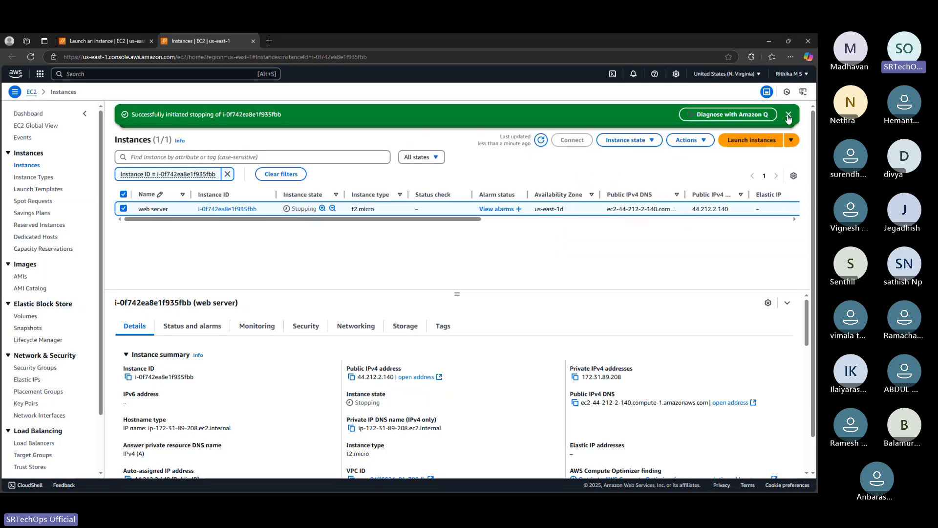
{"action": "left_click", "coordinate": [539, 138]}
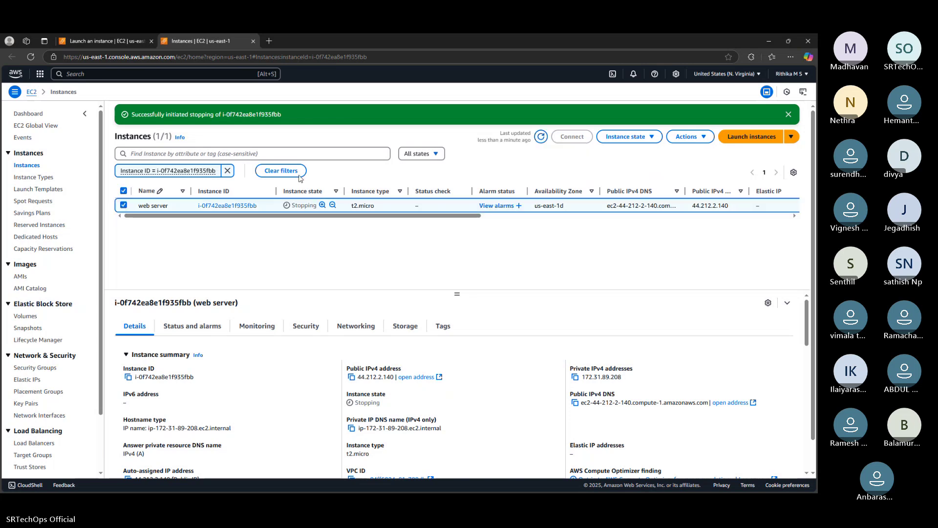
{"action": "left_click", "coordinate": [643, 142]}
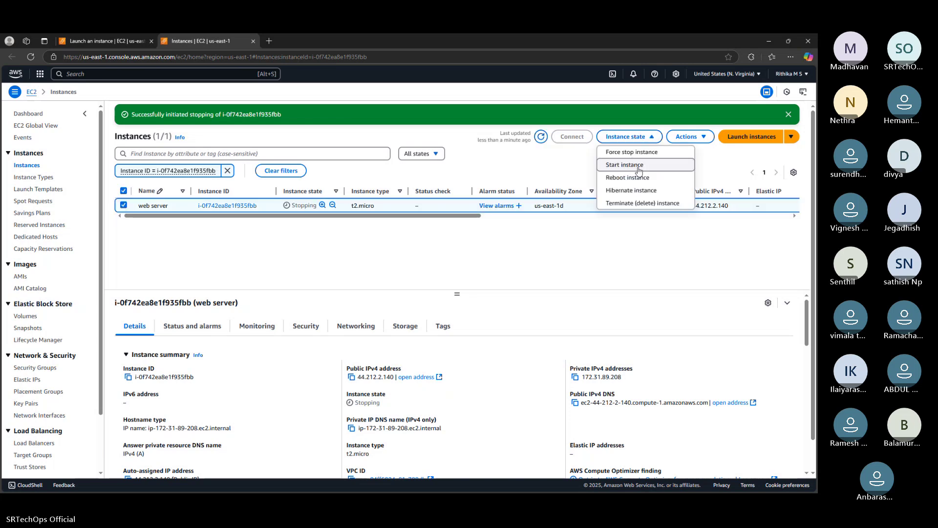
{"action": "left_click", "coordinate": [638, 170]}
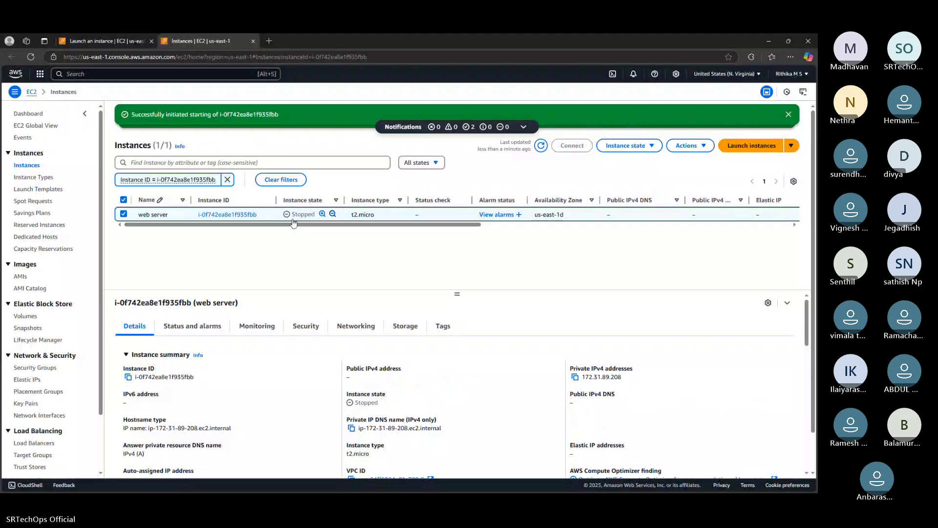
{"action": "left_click", "coordinate": [541, 145]}
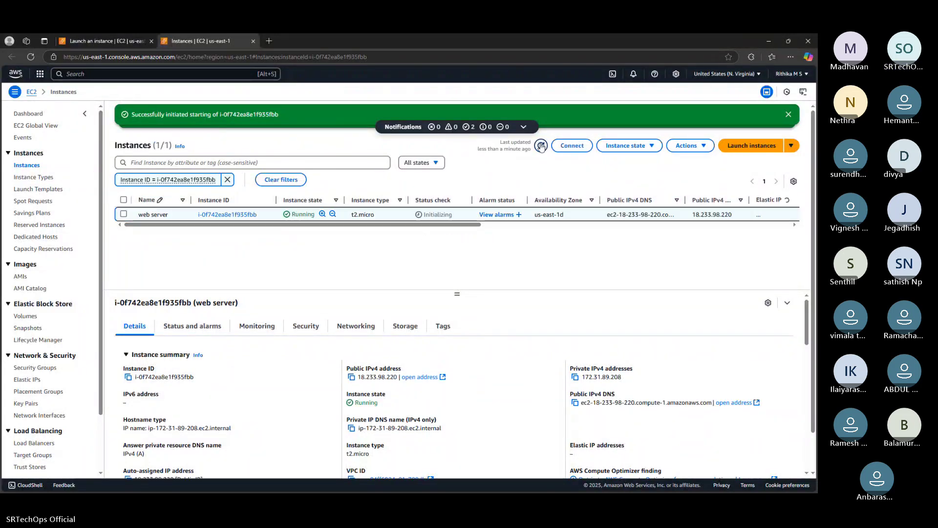
{"action": "left_click", "coordinate": [351, 377]}
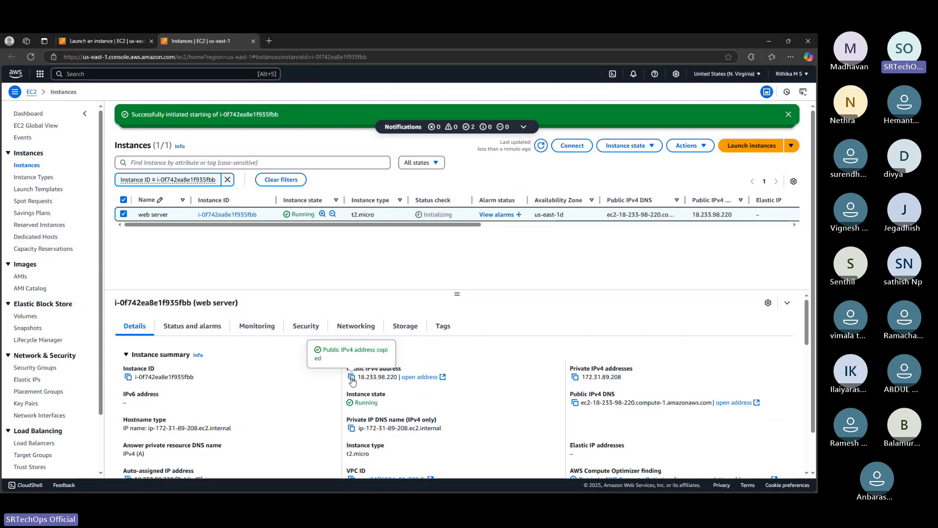
Paste new public IP 18.233.98.220 on line 2 and private IP 172.31.89.208 on line 5
{"action": "key", "text": "alt+Tab"}
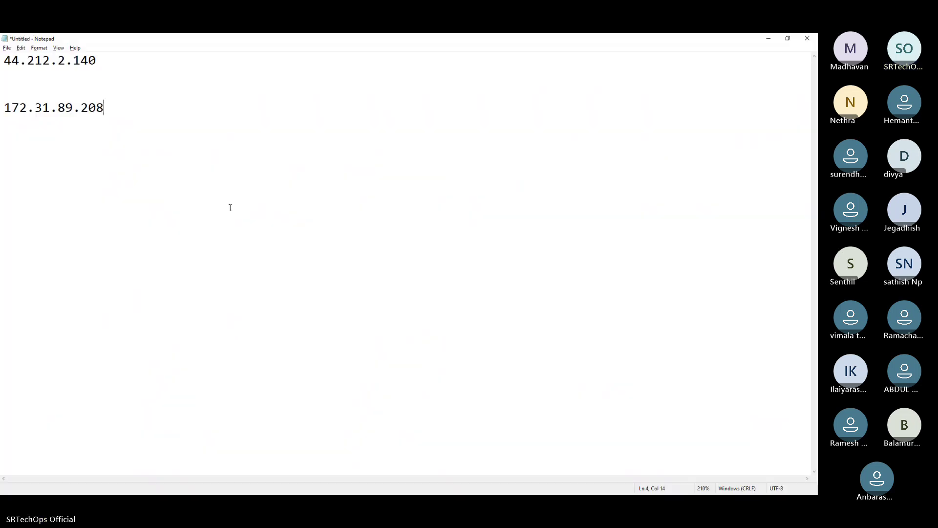
{"action": "left_click", "coordinate": [112, 80]}
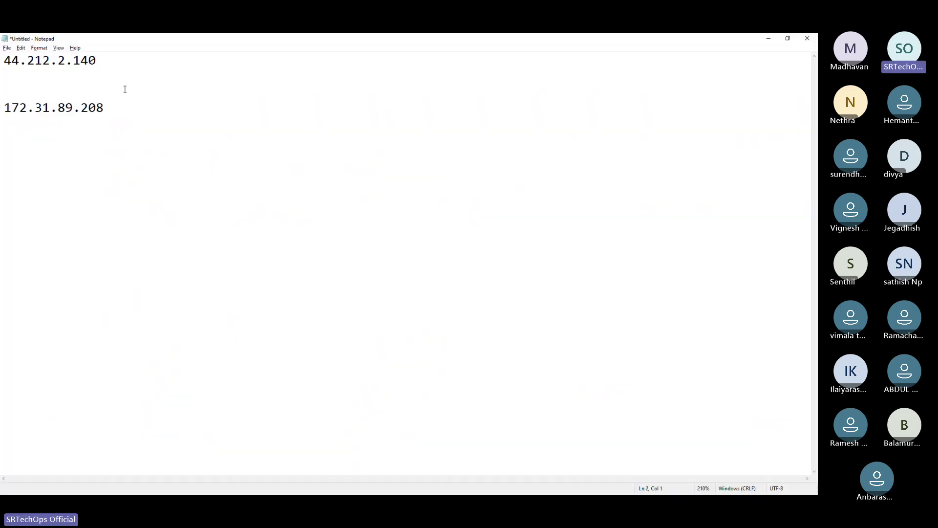
{"action": "key", "text": "ctrl+v"}
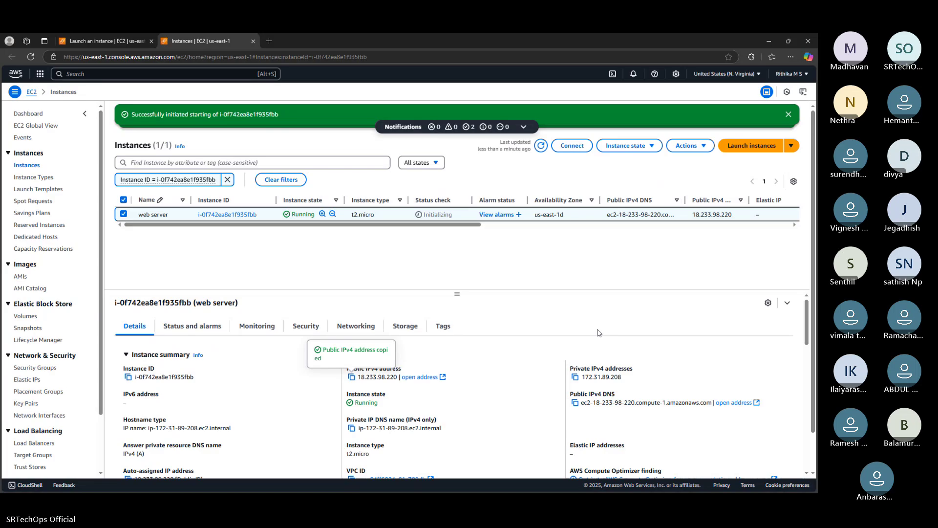
{"action": "left_click", "coordinate": [576, 378]}
{"action": "key", "text": "alt+Tab"}
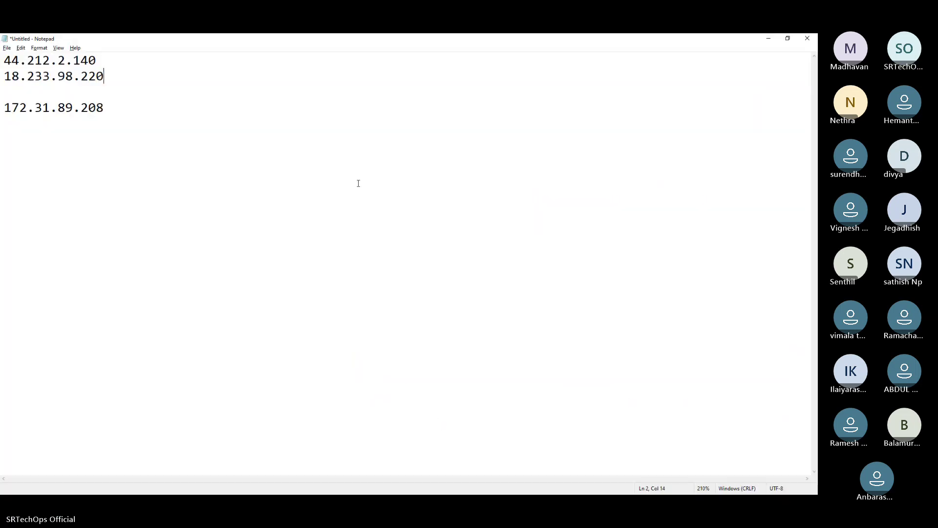
{"action": "key", "text": "Return"}
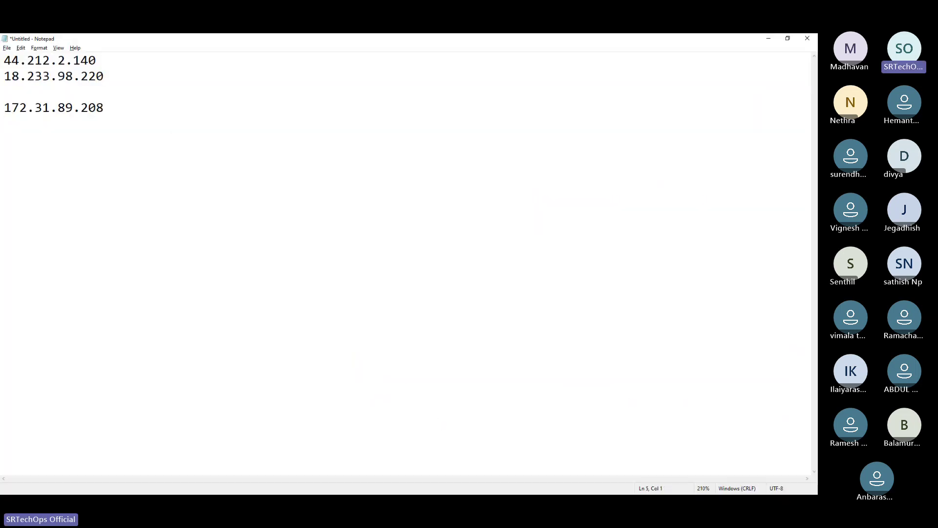
{"action": "key", "text": "ctrl+v"}
{"action": "left_click_drag", "start_coordinate": [153, 85], "coordinate": [2, 61]}
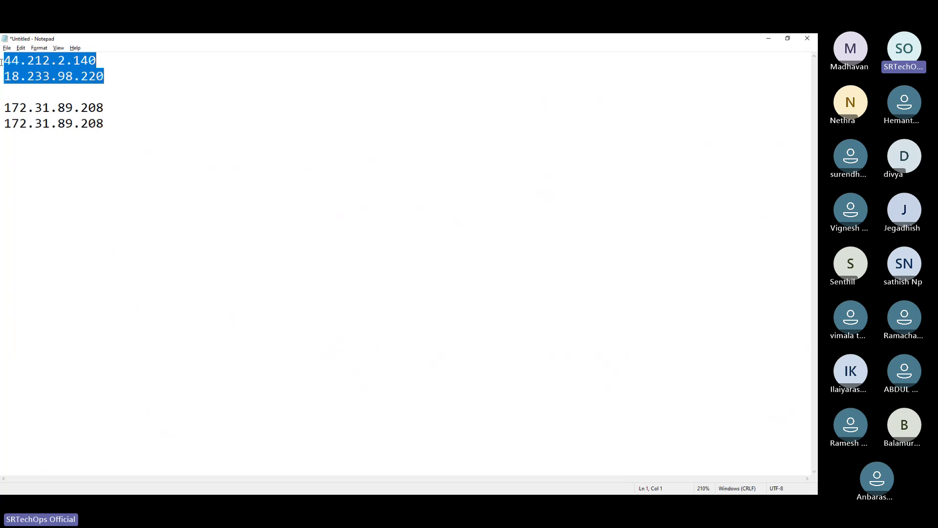
{"action": "left_click", "coordinate": [768, 38]}
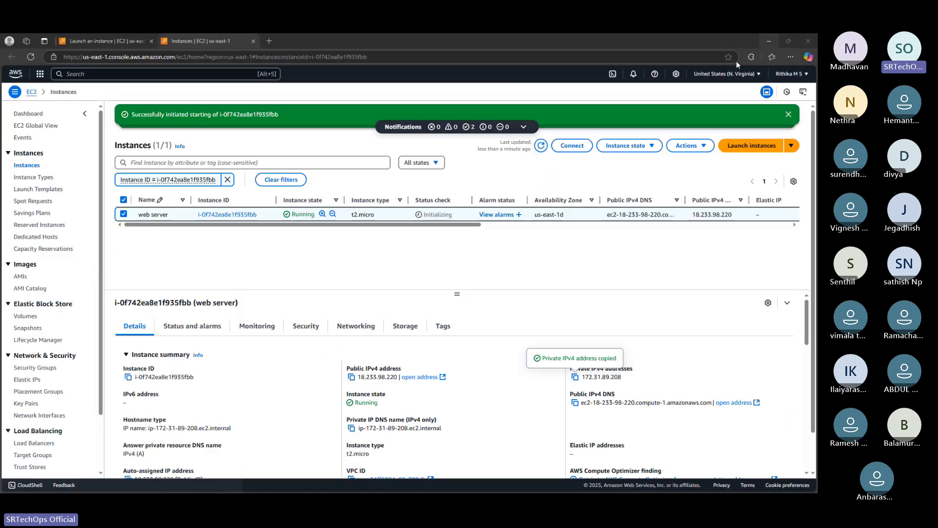
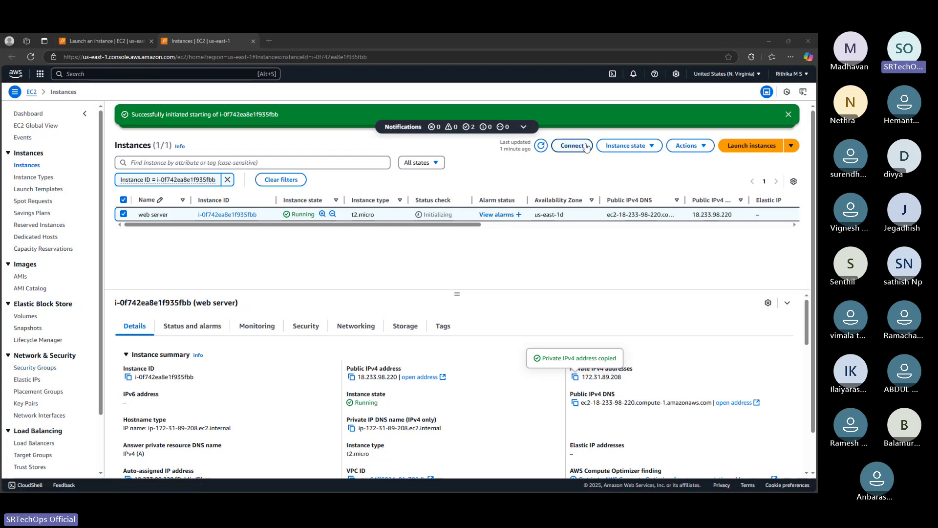
Allocate Elastic IP 34.232.214.17 from Amazon's pool of IPv4 addresses
{"action": "left_click", "coordinate": [33, 382]}
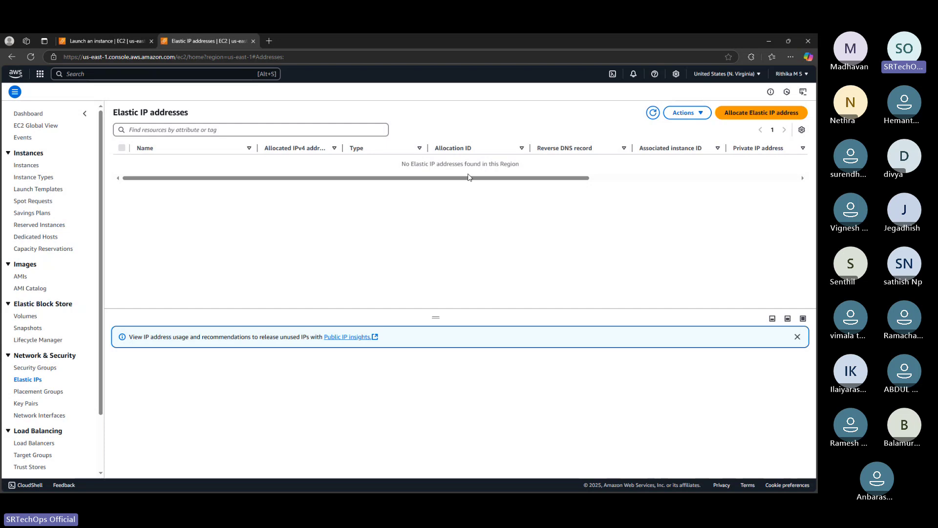
{"action": "left_click", "coordinate": [738, 118]}
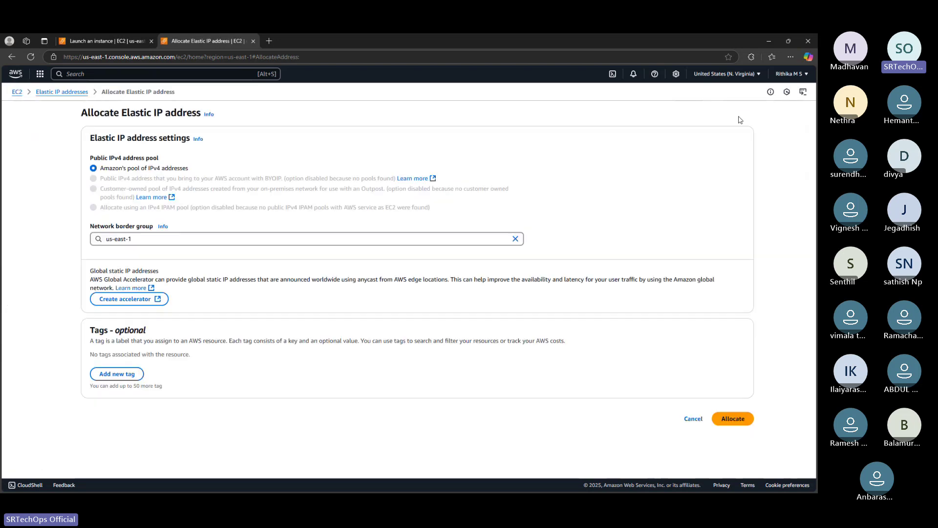
{"action": "left_click", "coordinate": [746, 422]}
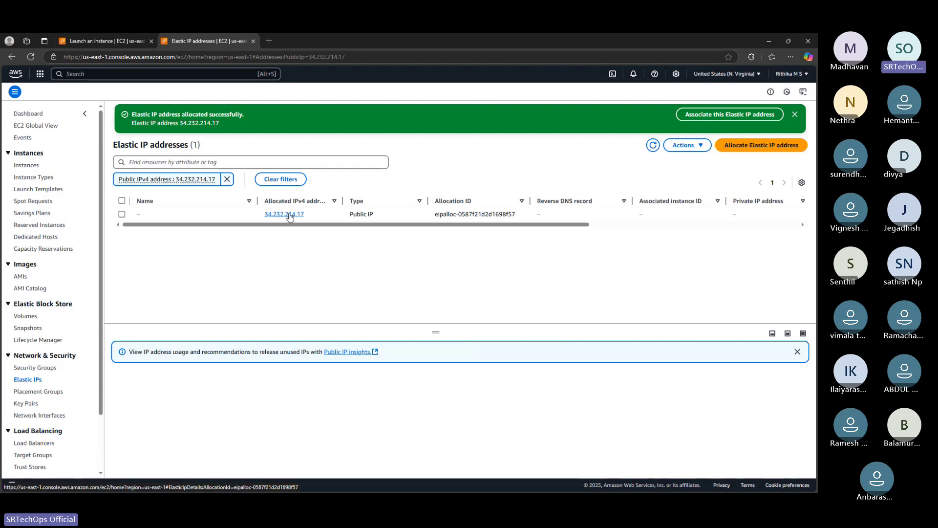
Associate Elastic IP 34.232.214.17 with the web server instance, then return to Instances
{"action": "left_click", "coordinate": [127, 215]}
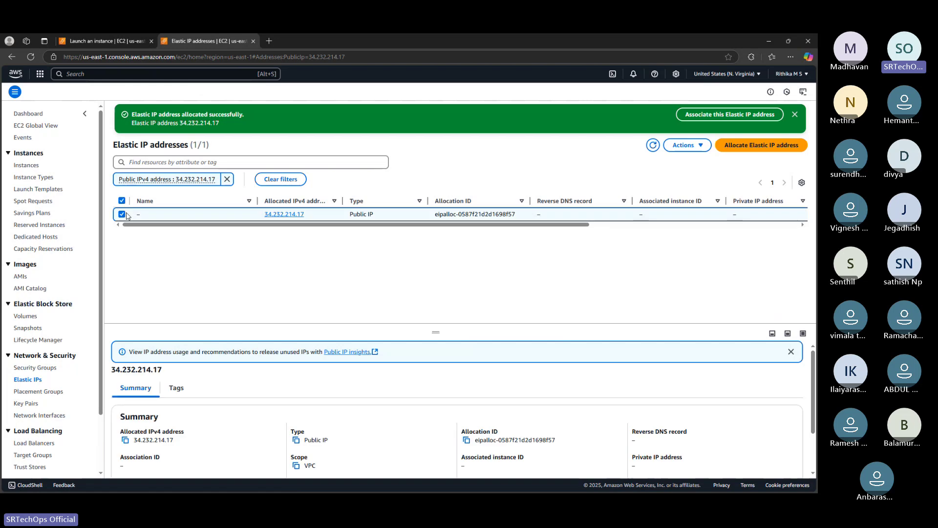
{"action": "left_click", "coordinate": [697, 146]}
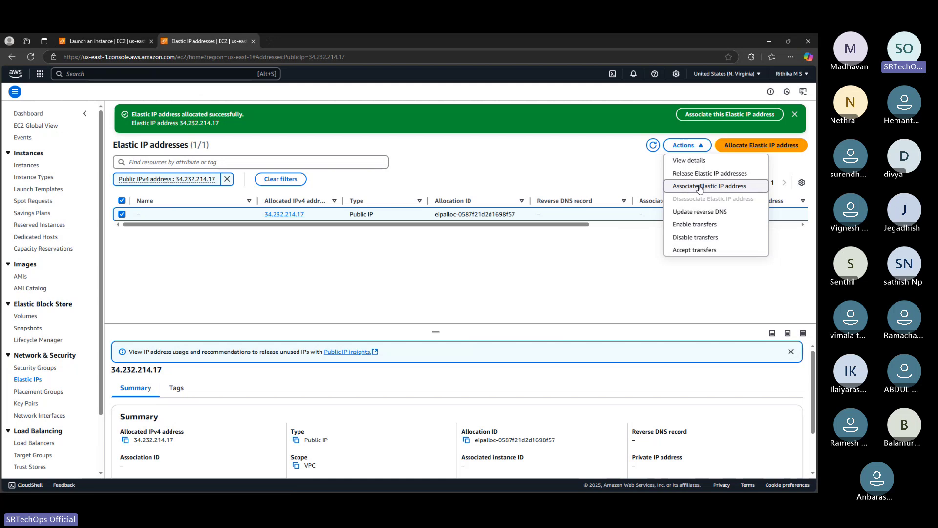
{"action": "left_click", "coordinate": [699, 187]}
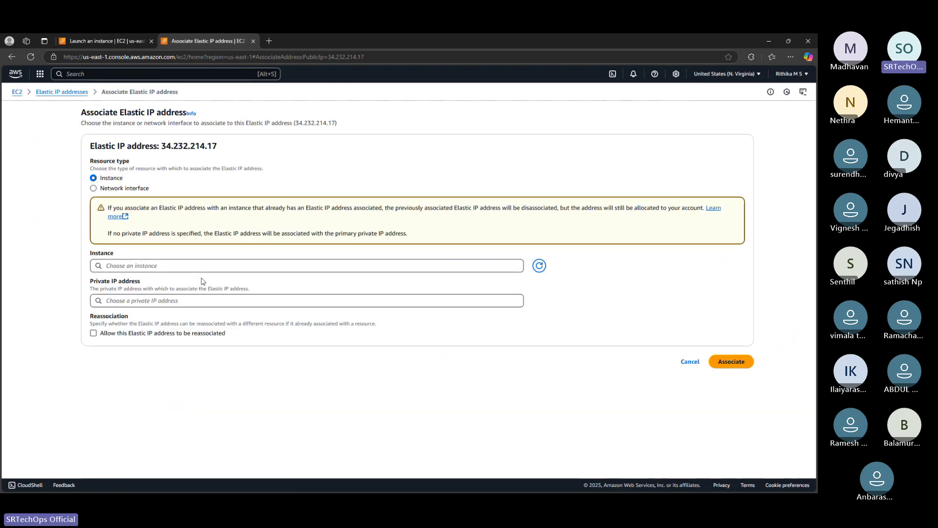
{"action": "left_click", "coordinate": [202, 267]}
{"action": "left_click", "coordinate": [185, 283]}
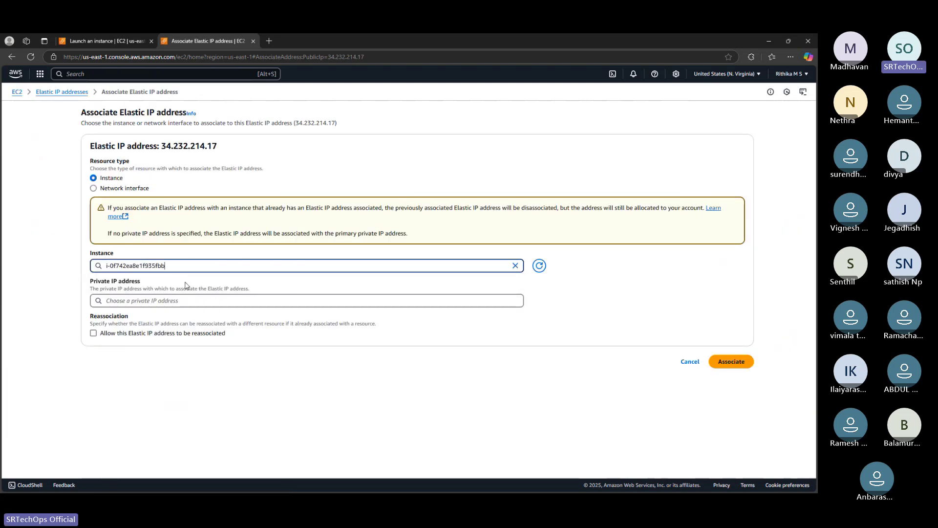
{"action": "left_click_drag", "start_coordinate": [162, 145], "coordinate": [218, 146]}
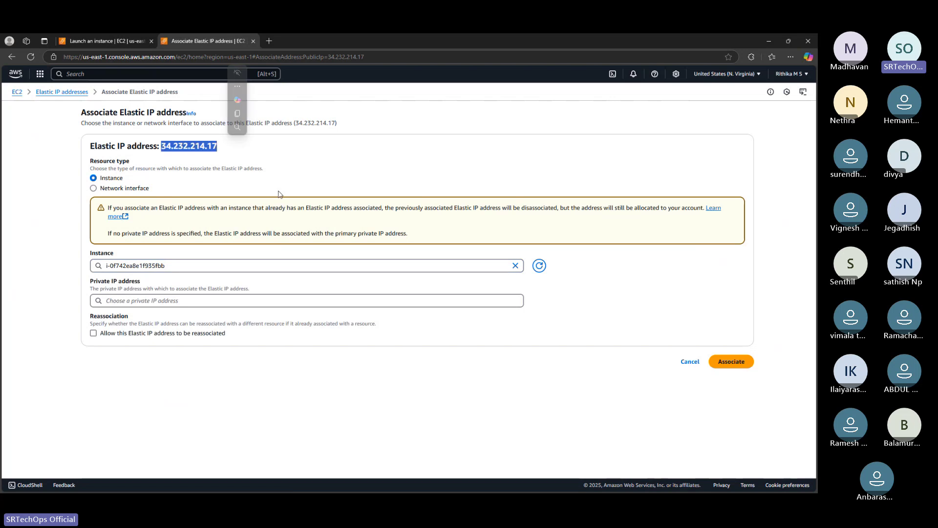
{"action": "left_click", "coordinate": [722, 359]}
{"action": "left_click", "coordinate": [722, 359]}
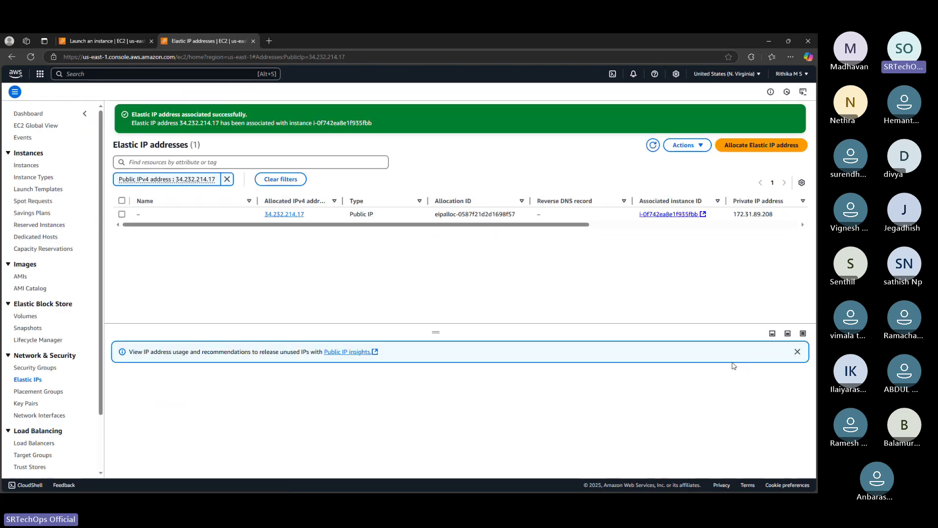
{"action": "left_click", "coordinate": [27, 165]}
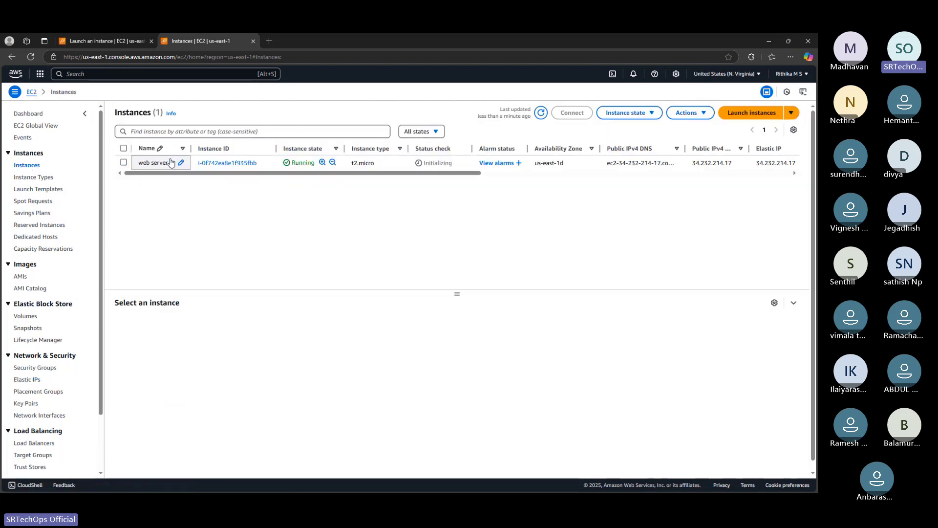
Stop the web server instance, which still shows public IPv4 34.232.214.17
{"action": "left_click", "coordinate": [124, 163]}
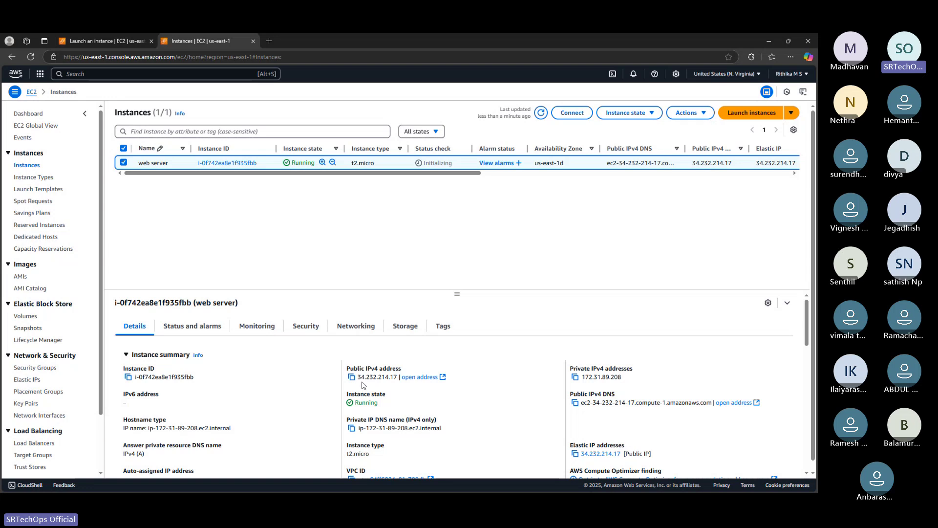
{"action": "left_click_drag", "start_coordinate": [358, 377], "coordinate": [394, 377]}
{"action": "left_click", "coordinate": [652, 117]}
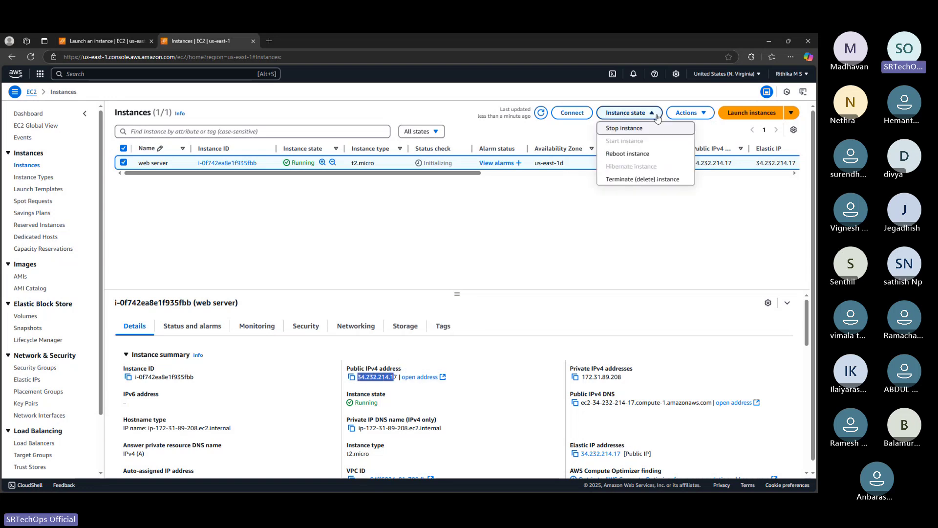
{"action": "left_click", "coordinate": [630, 128]}
{"action": "left_click", "coordinate": [609, 364]}
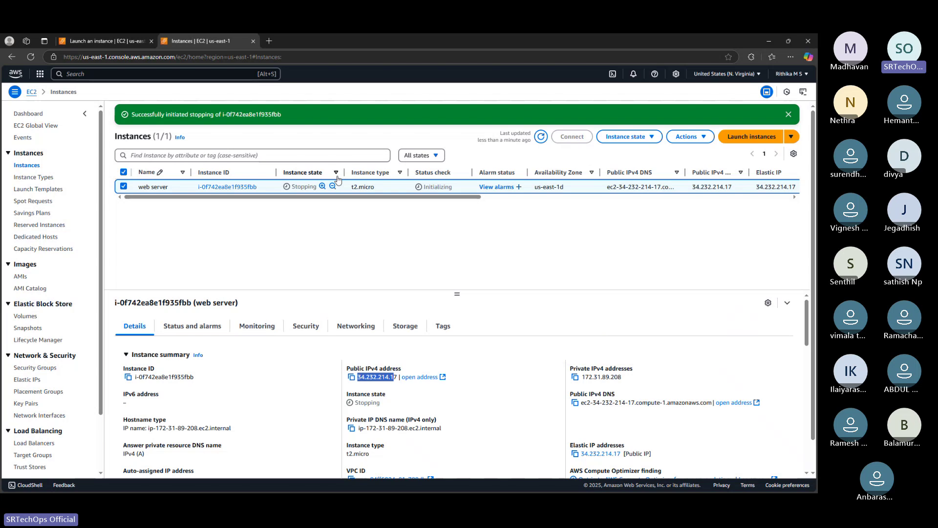
Glance at the Excalidraw notes on public and private IPs, then return to EC2
{"action": "key", "text": "alt+Tab"}
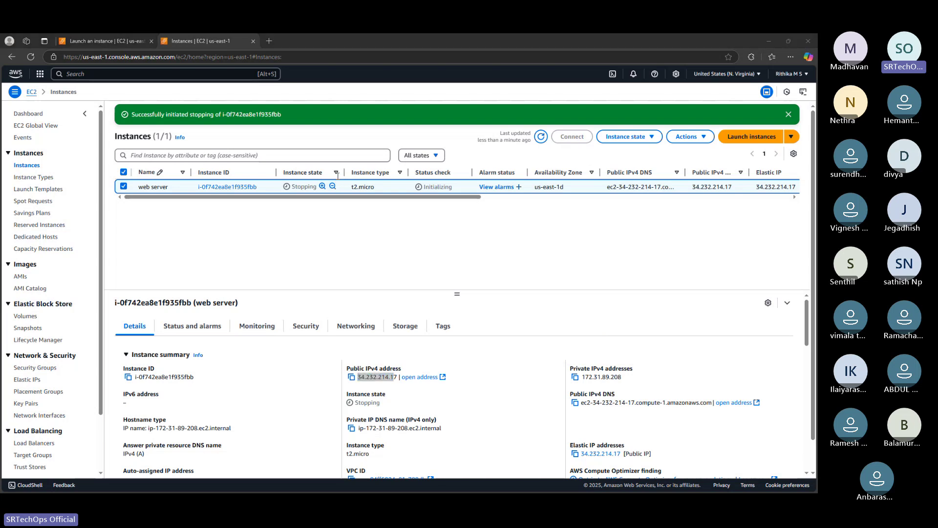
{"action": "key", "text": "alt+Tab"}
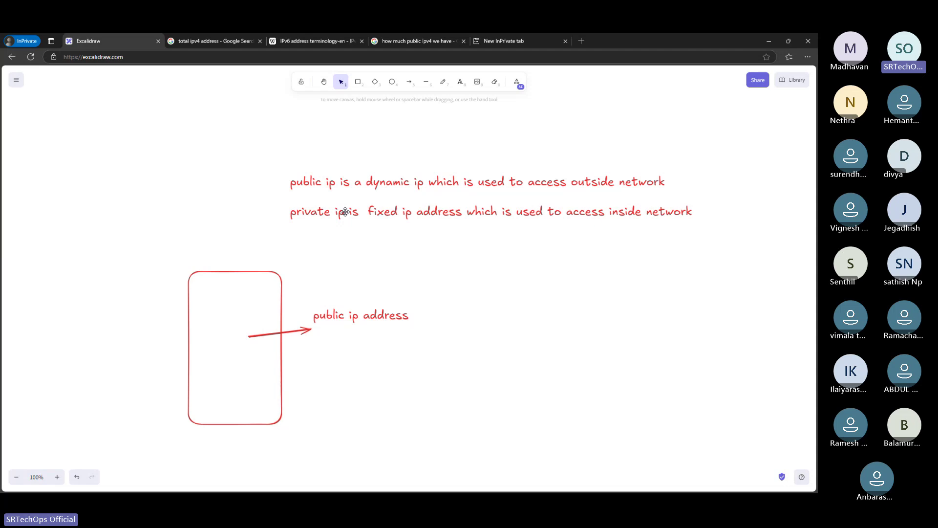
{"action": "key", "text": "alt+Tab"}
{"action": "key", "text": "alt+Tab"}
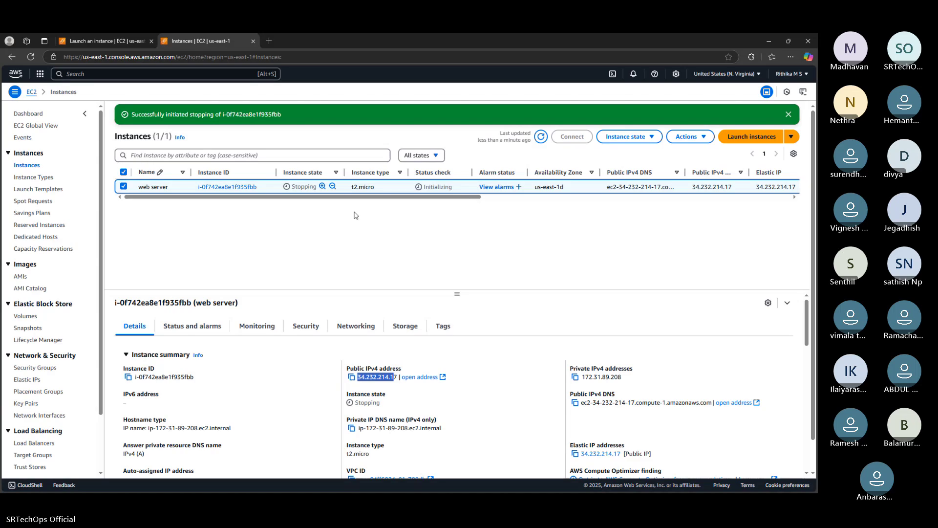
Try repeatedly to start the web server, dismissing the errors while it is still stopping
{"action": "left_click", "coordinate": [544, 139]}
{"action": "left_click", "coordinate": [124, 186]}
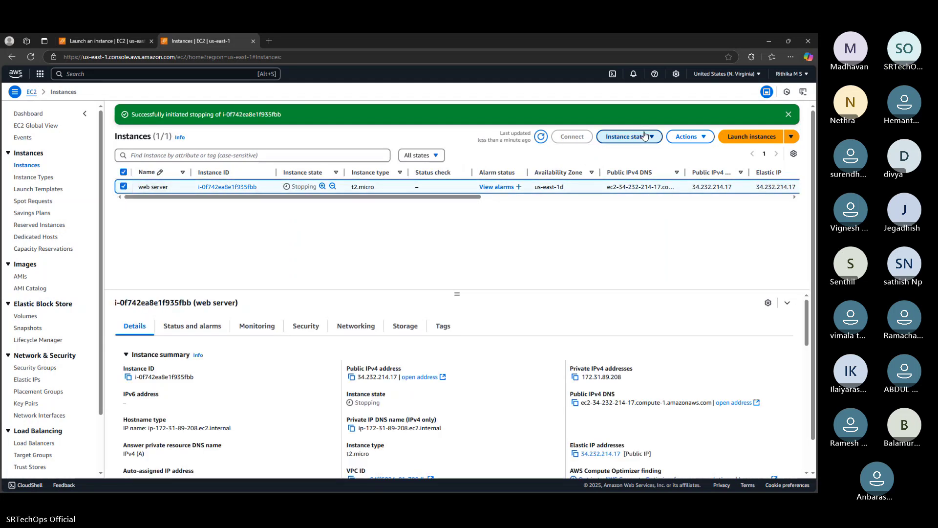
{"action": "left_click", "coordinate": [624, 137]}
{"action": "left_click", "coordinate": [630, 167]}
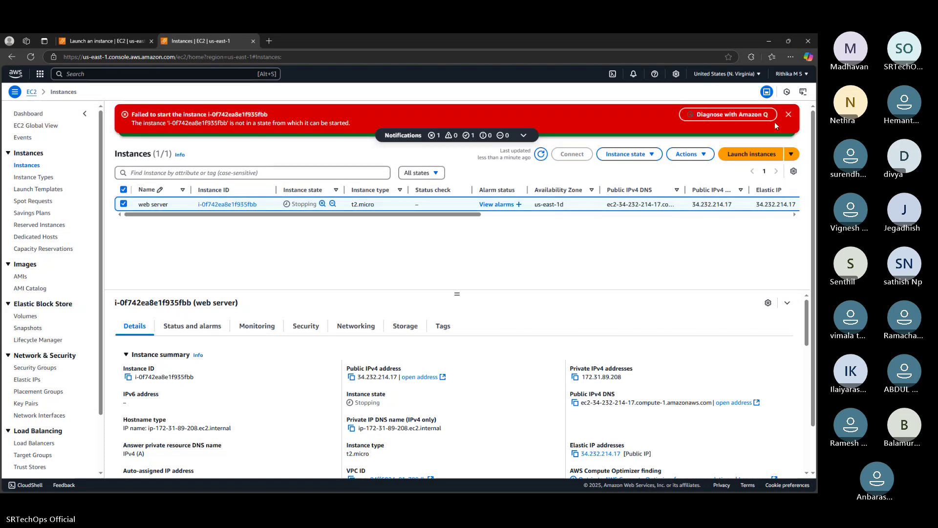
{"action": "left_click", "coordinate": [788, 115]}
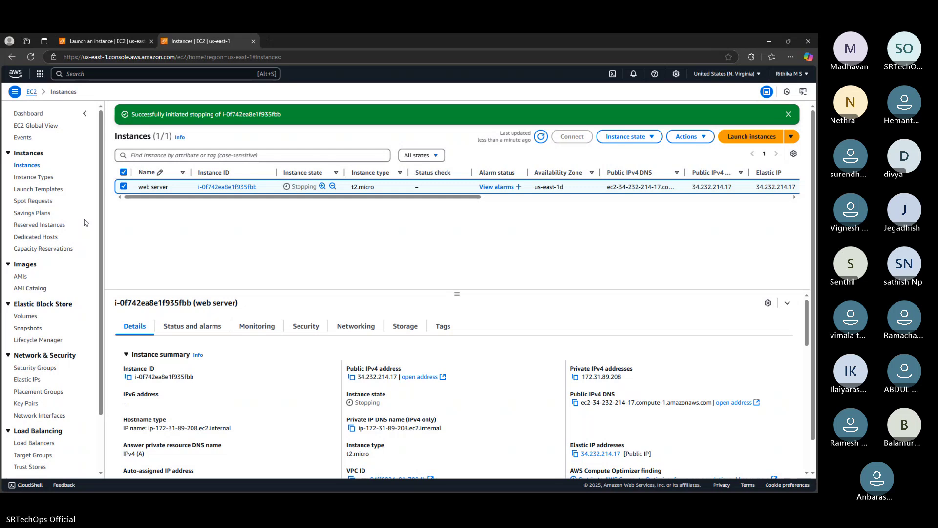
{"action": "left_click", "coordinate": [629, 136]}
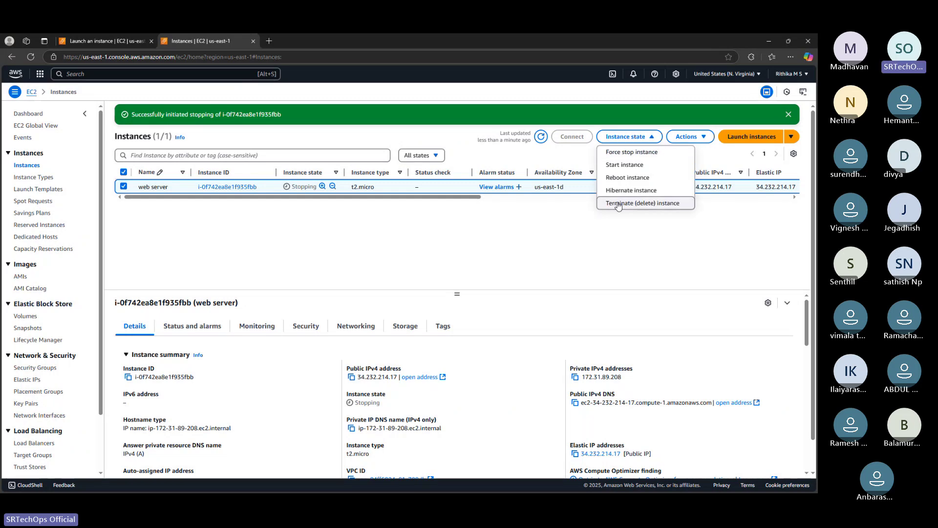
{"action": "left_click", "coordinate": [626, 164]}
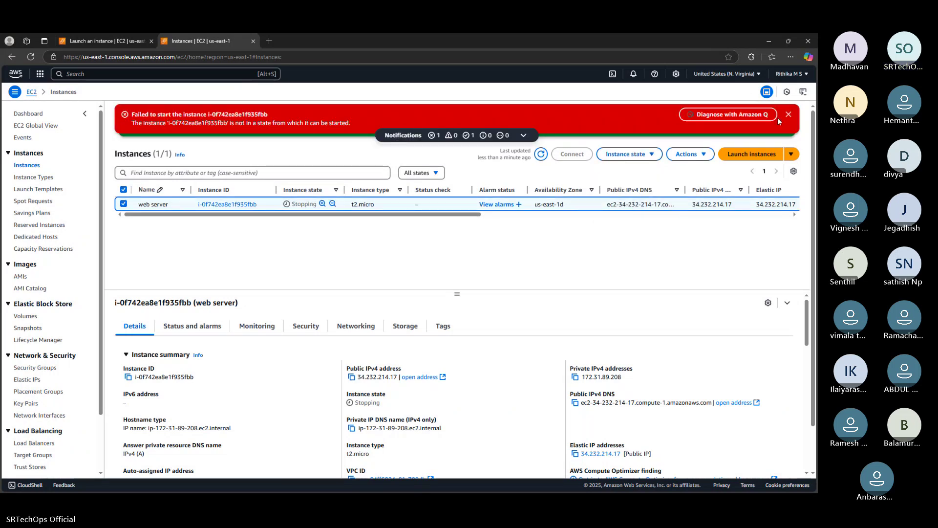
{"action": "left_click", "coordinate": [788, 114]}
{"action": "left_click", "coordinate": [542, 137]}
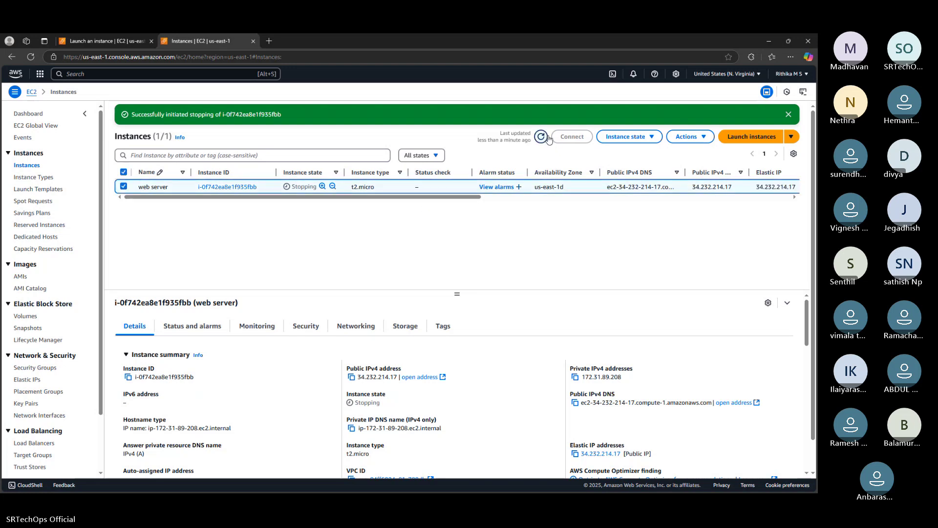
{"action": "left_click", "coordinate": [630, 136]}
{"action": "left_click", "coordinate": [645, 188]}
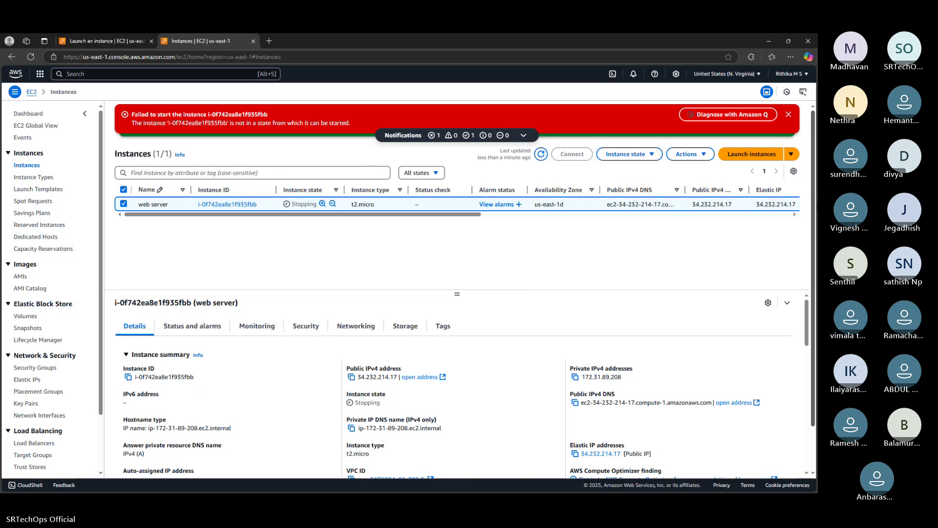
{"action": "left_click", "coordinate": [788, 114]}
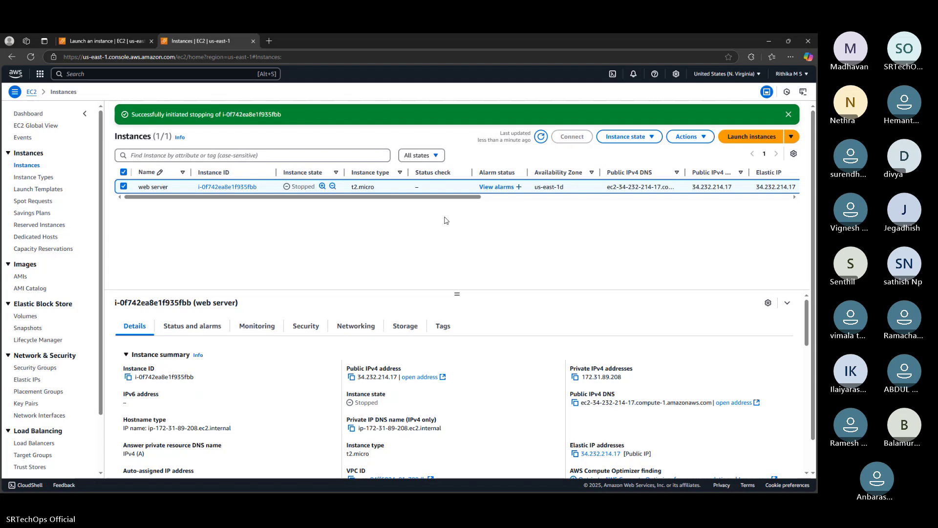
Start the stopped web server and refresh until it runs with public IP 34.232.214.17
{"action": "left_click", "coordinate": [630, 138]}
{"action": "left_click", "coordinate": [629, 166]}
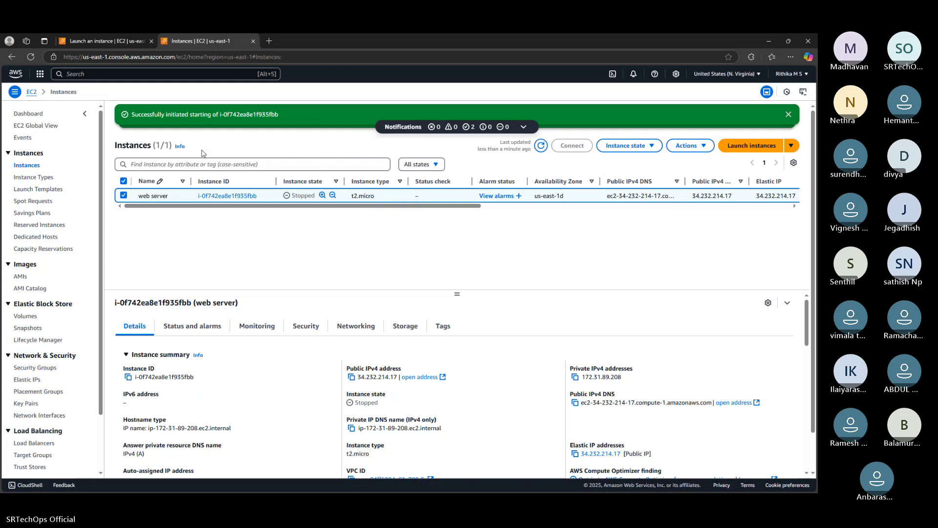
{"action": "left_click", "coordinate": [541, 148]}
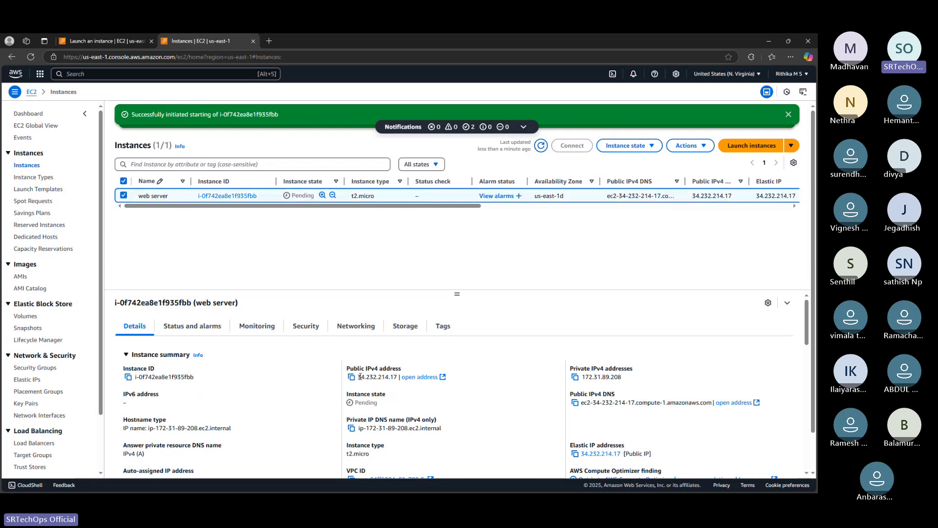
{"action": "left_click_drag", "start_coordinate": [361, 377], "coordinate": [390, 377]}
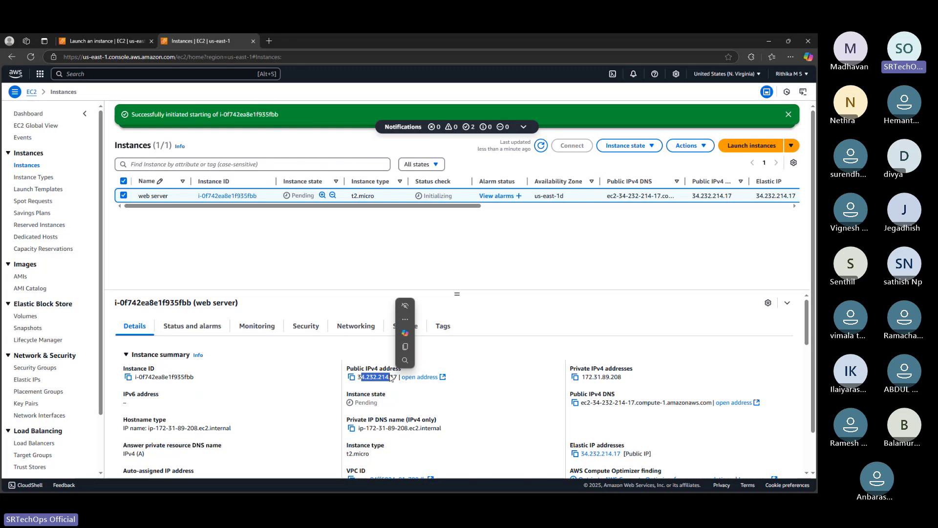
{"action": "left_click", "coordinate": [538, 147]}
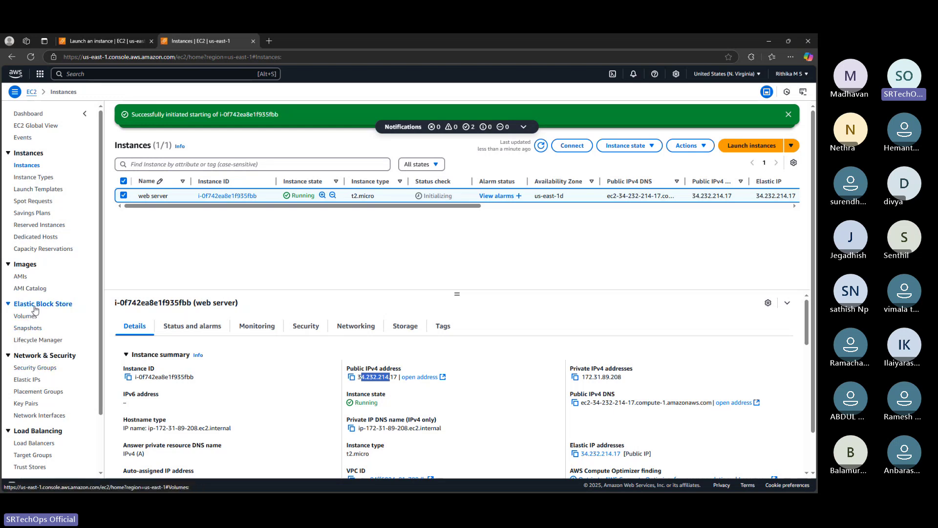
Disassociate Elastic IP 34.232.214.17 from the web server after the release attempt is refused
{"action": "scroll", "coordinate": [34, 309], "scroll_direction": "down", "scroll_amount": 2}
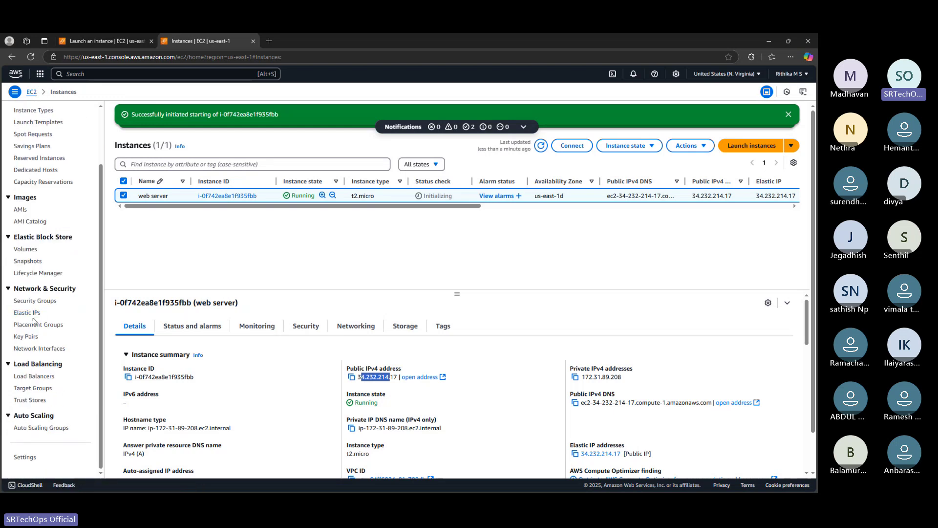
{"action": "left_click", "coordinate": [41, 313]}
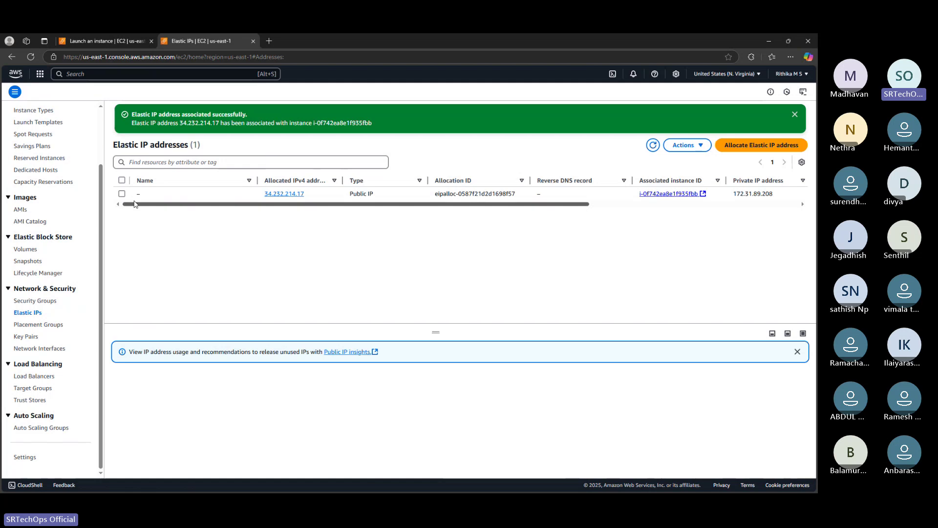
{"action": "left_click", "coordinate": [686, 145]}
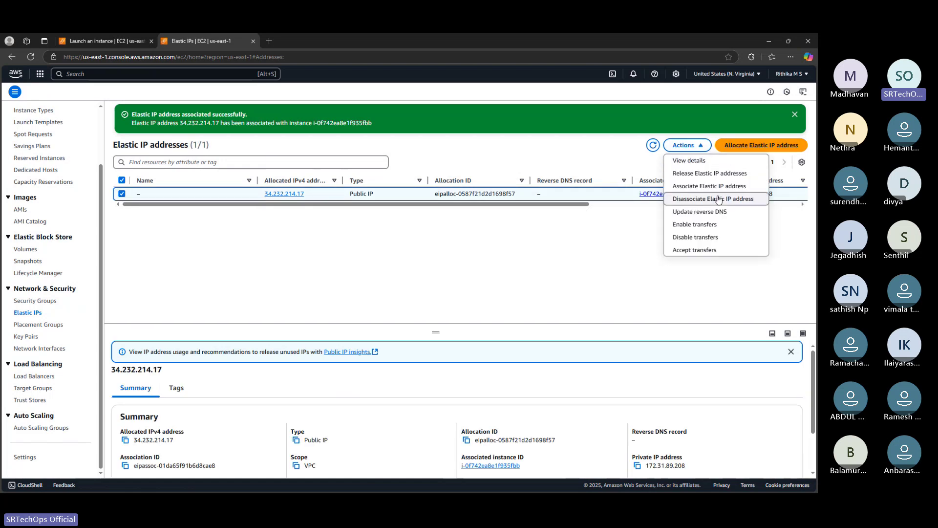
{"action": "left_click", "coordinate": [701, 177]}
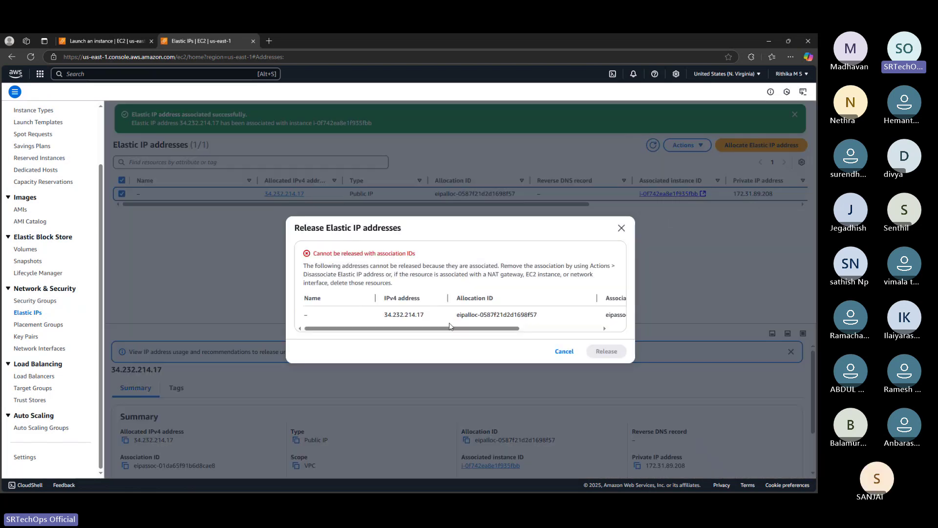
{"action": "left_click_drag", "start_coordinate": [465, 329], "coordinate": [593, 330]}
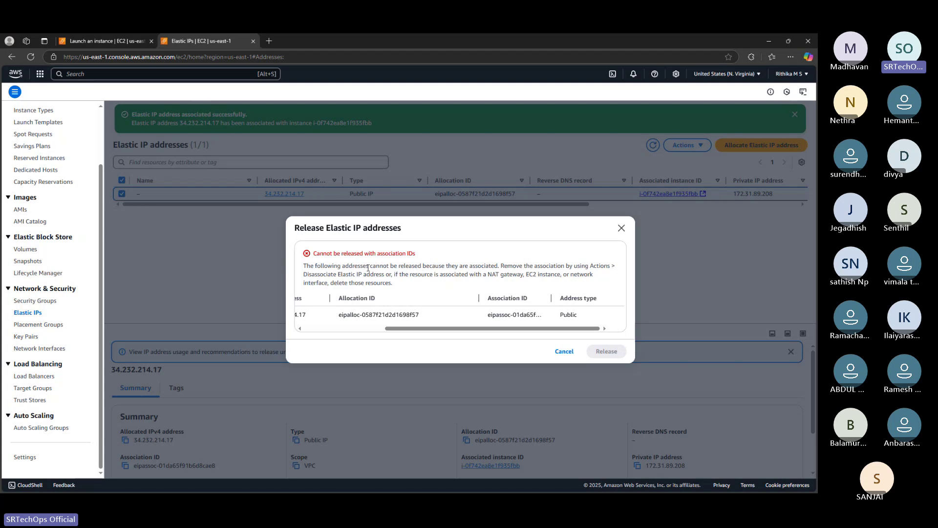
{"action": "left_click", "coordinate": [621, 228]}
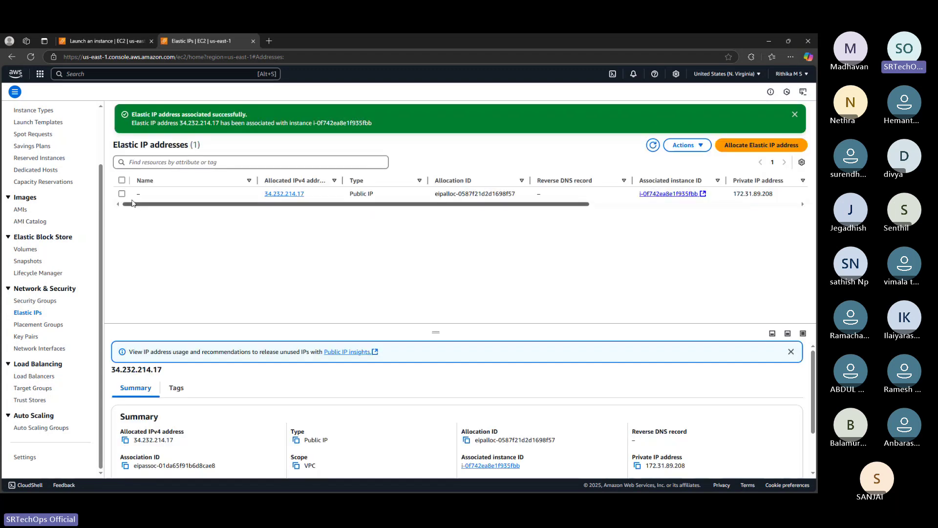
{"action": "left_click", "coordinate": [684, 146]}
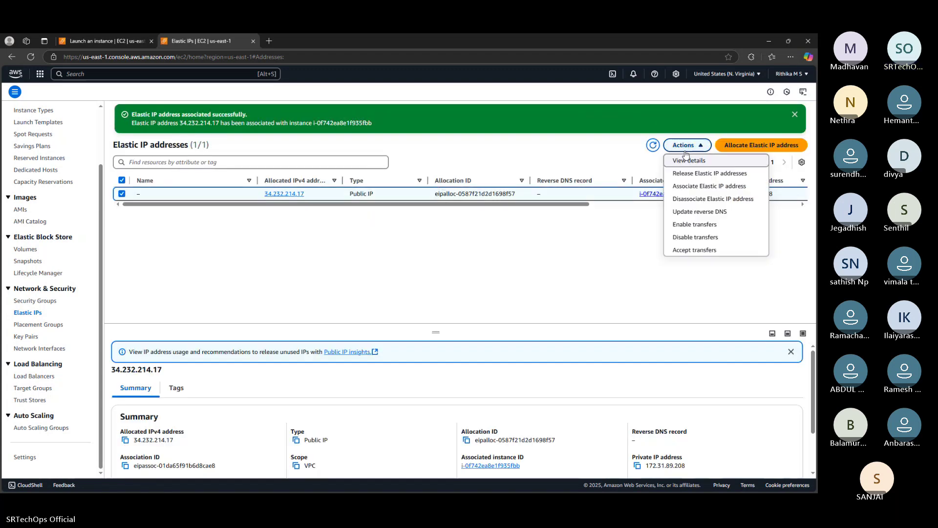
{"action": "left_click", "coordinate": [695, 202]}
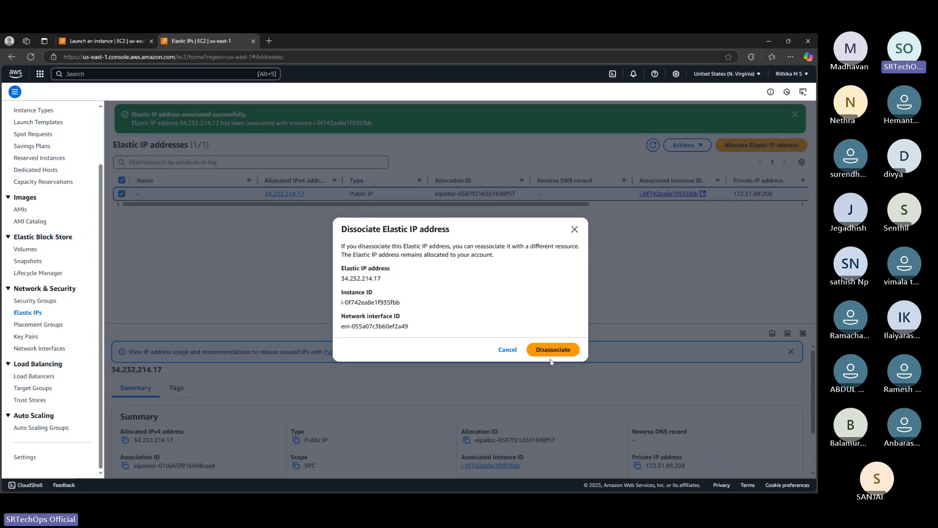
{"action": "left_click", "coordinate": [551, 351]}
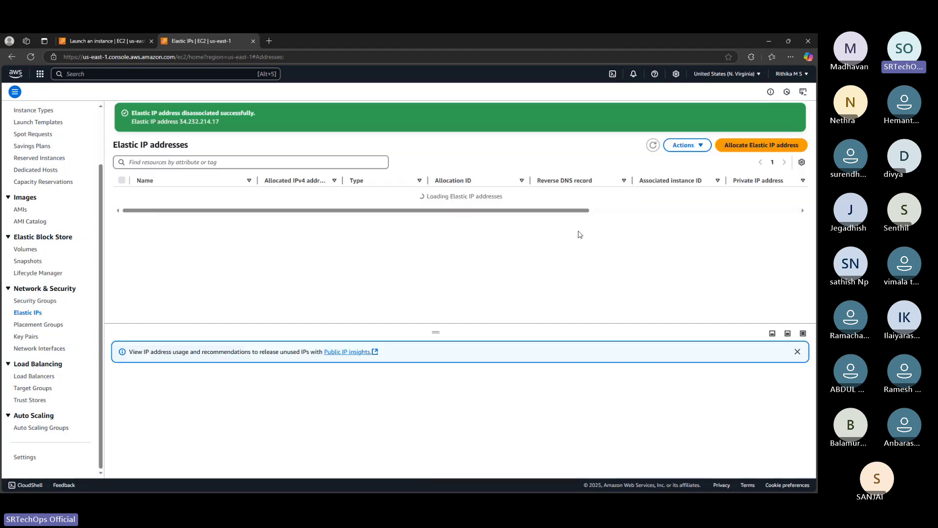
Release Elastic IP 34.232.214.17, leaving no Elastic IPs
{"action": "left_click", "coordinate": [121, 193]}
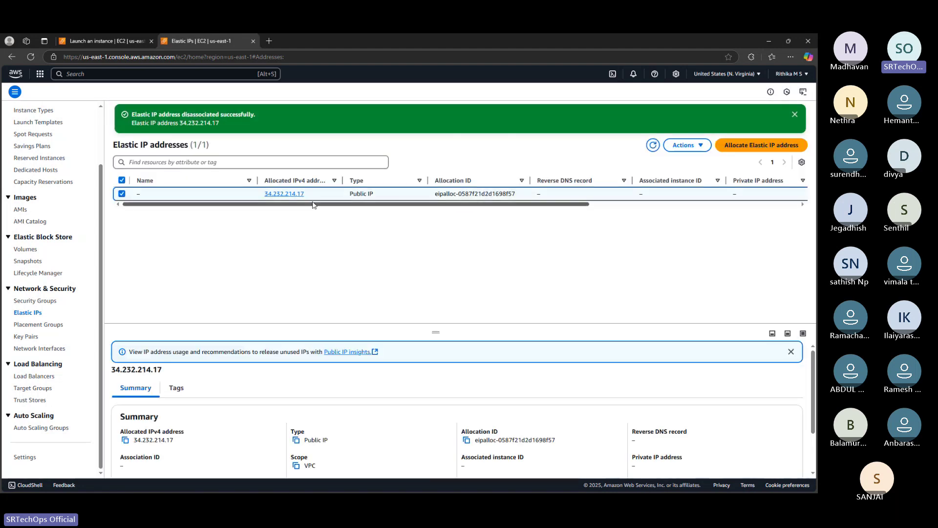
{"action": "left_click", "coordinate": [684, 145]}
{"action": "left_click", "coordinate": [686, 174]}
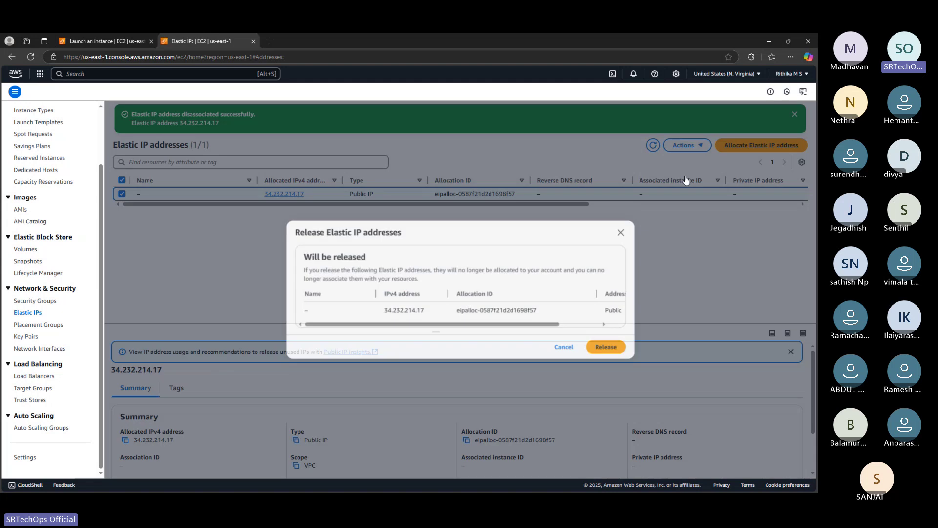
{"action": "left_click", "coordinate": [617, 348]}
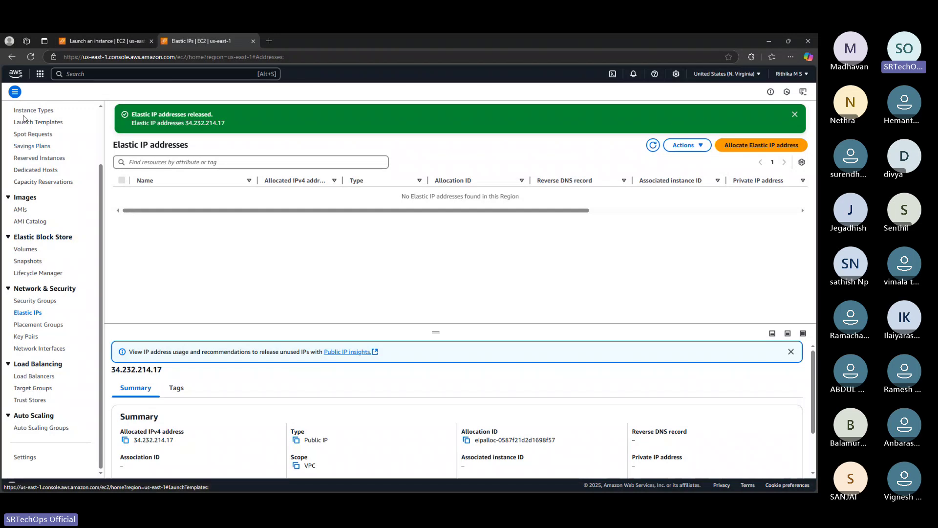
Refresh the instance list and highlight the web server's new public IP 52.91.162.144
{"action": "scroll", "coordinate": [28, 224], "scroll_direction": "up", "scroll_amount": 2}
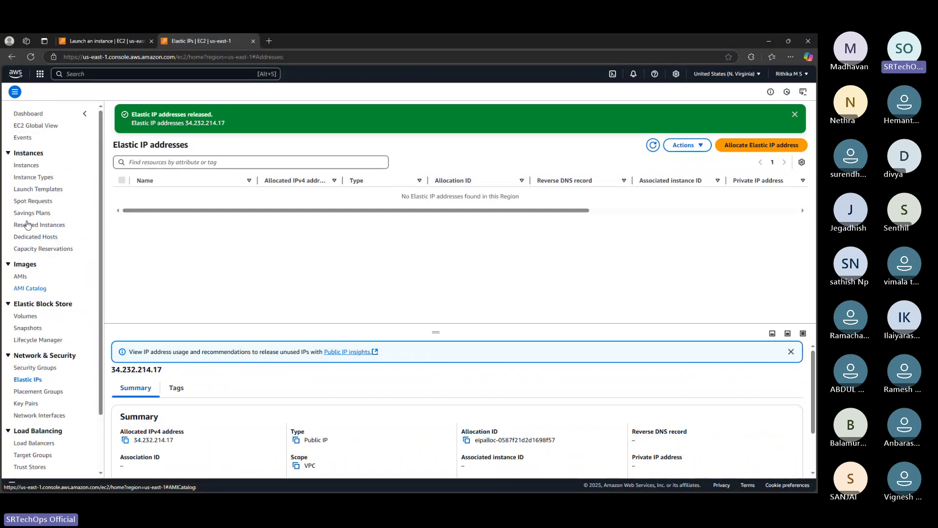
{"action": "left_click", "coordinate": [29, 166]}
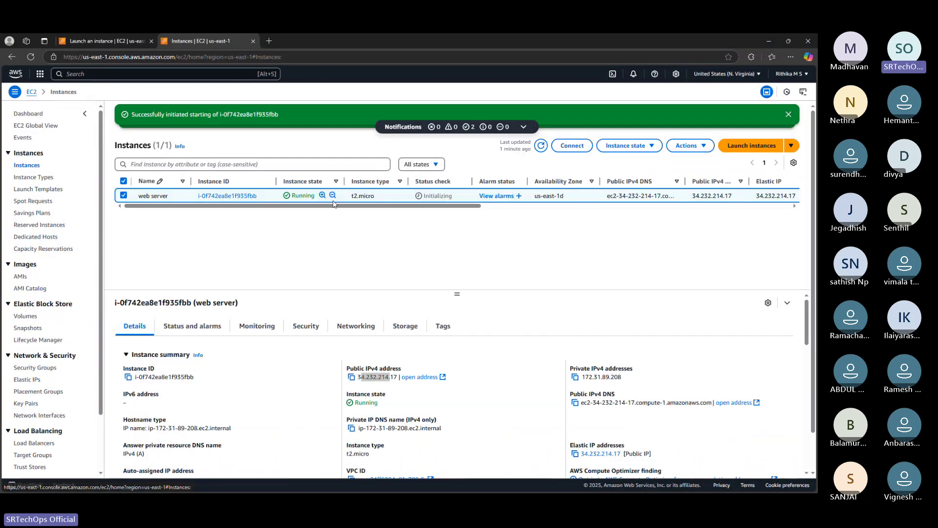
{"action": "left_click", "coordinate": [538, 148]}
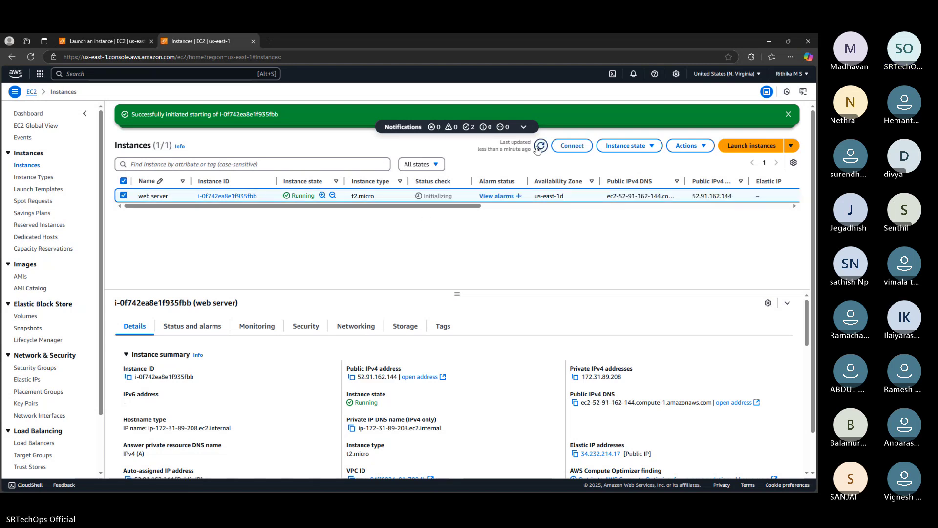
{"action": "left_click_drag", "start_coordinate": [358, 377], "coordinate": [395, 377]}
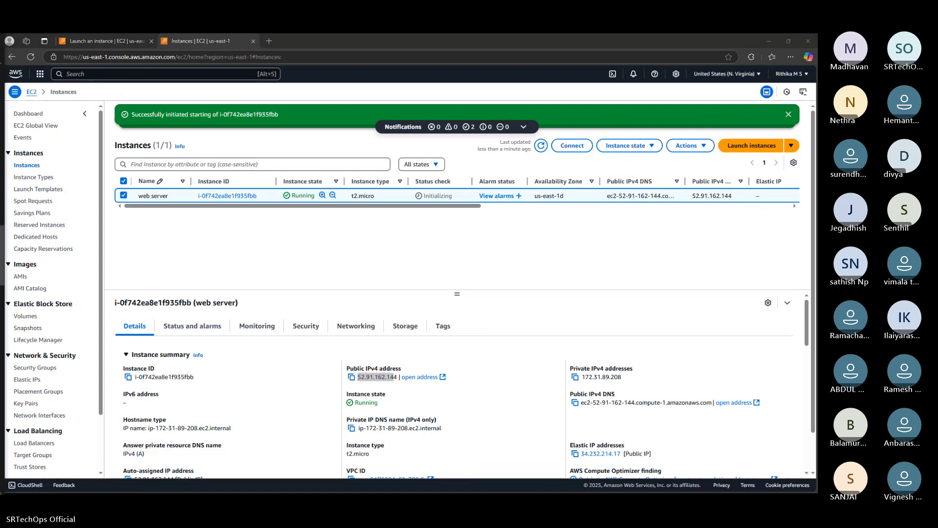
{"action": "key", "text": "alt+Tab"}
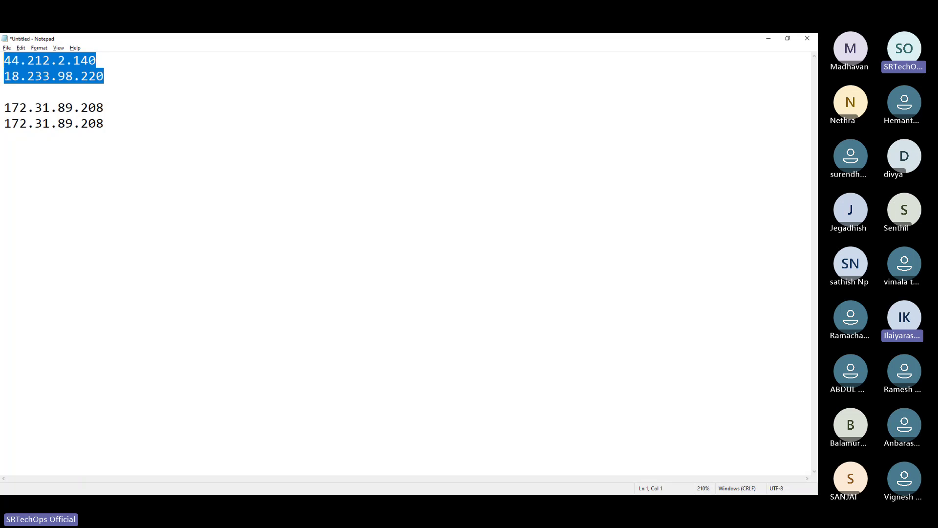
Clear every noted IP address from the Notepad page
{"action": "left_click", "coordinate": [201, 132]}
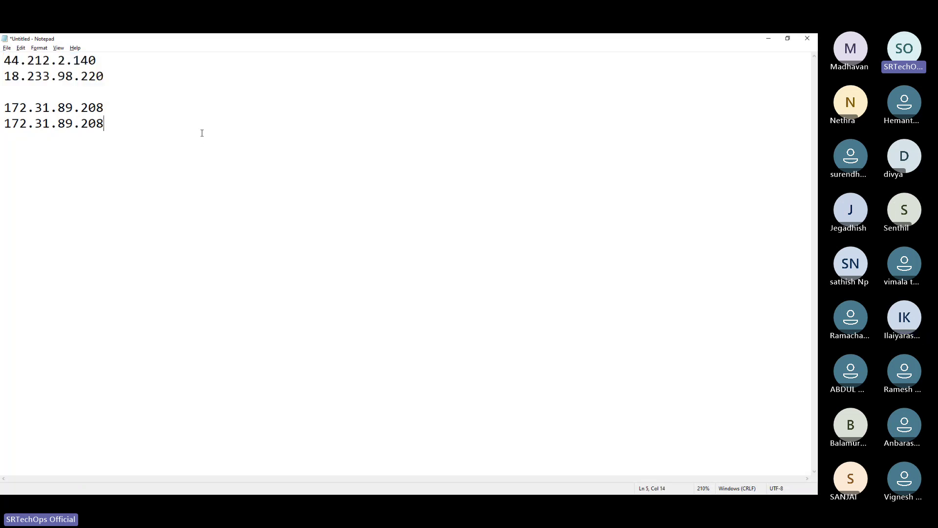
{"action": "key", "text": "ctrl+a"}
{"action": "key", "text": "Delete"}
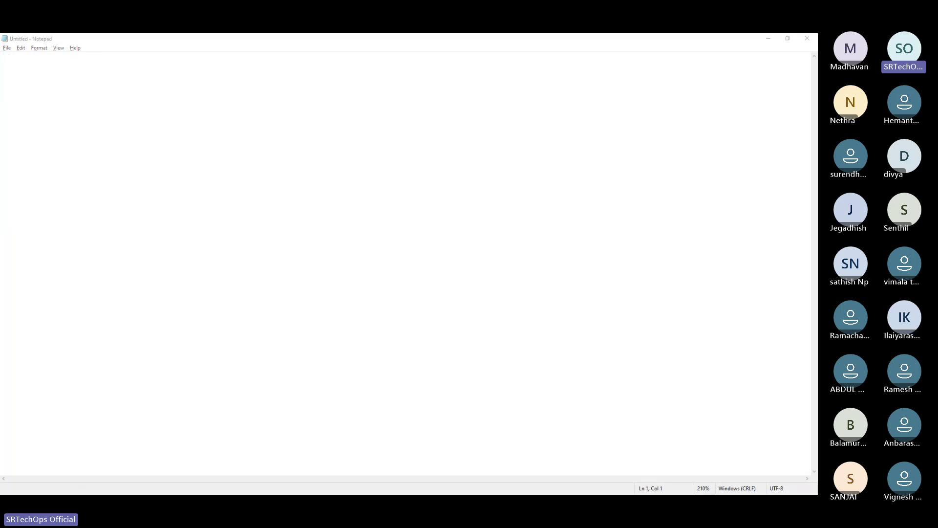
{"action": "key", "text": "alt+Tab"}
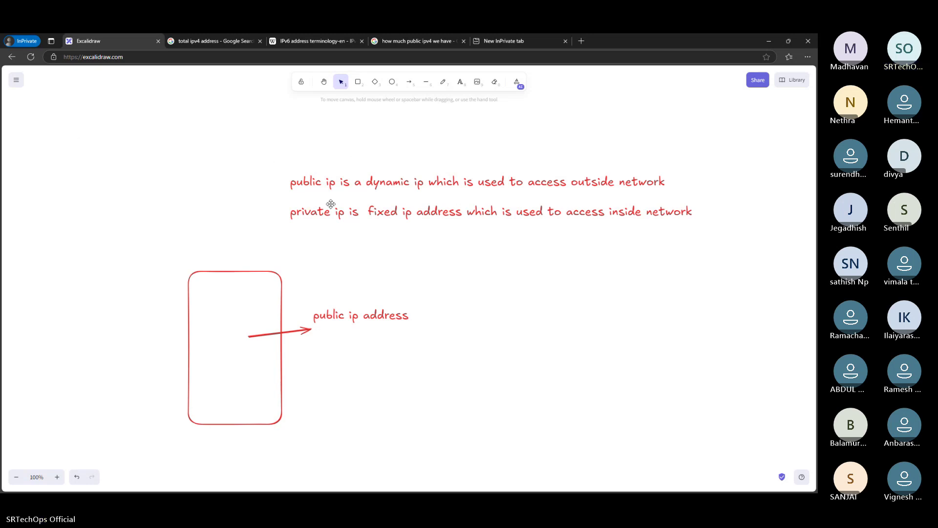
Add a 'VPC' text label on empty space in the Excalidraw canvas
{"action": "scroll", "coordinate": [332, 204], "scroll_direction": "down", "scroll_amount": 5}
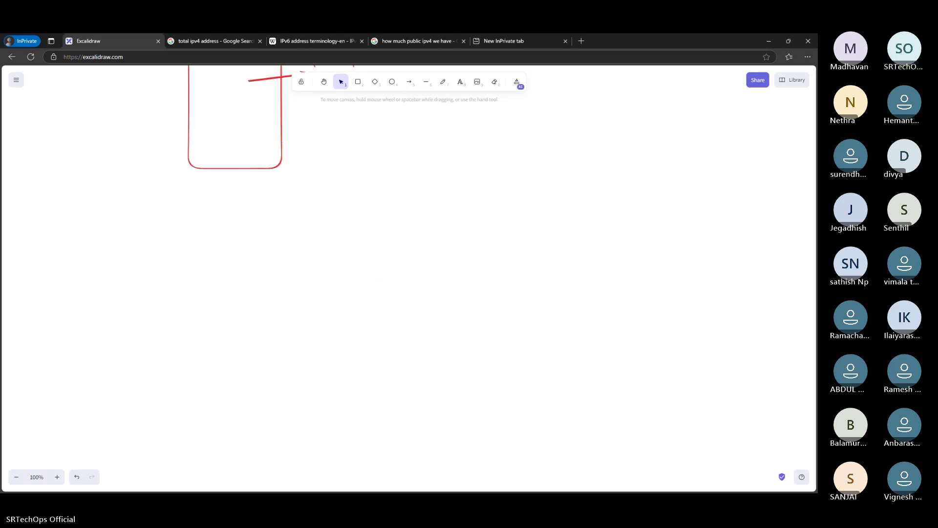
{"action": "scroll", "coordinate": [380, 142], "scroll_direction": "down", "scroll_amount": 3}
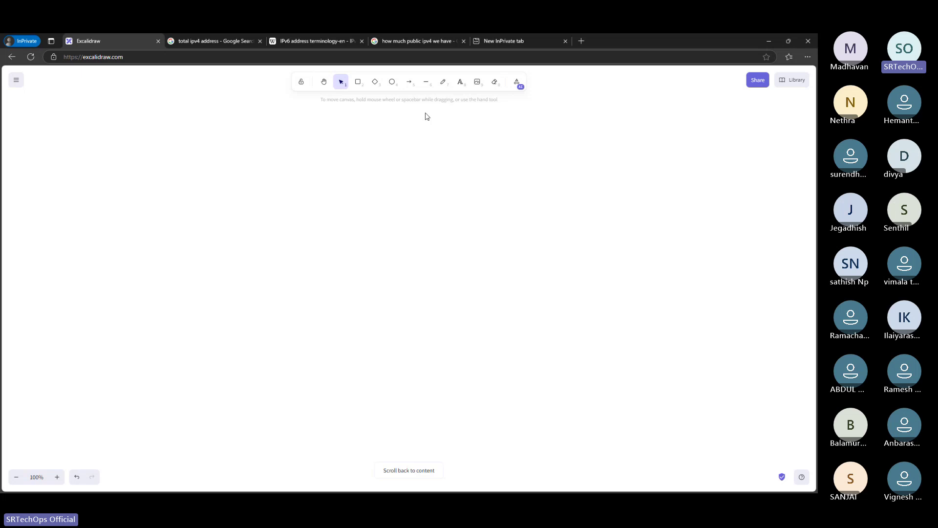
{"action": "left_click", "coordinate": [460, 83]}
{"action": "left_click", "coordinate": [251, 177]}
{"action": "type", "text": "VPC"}
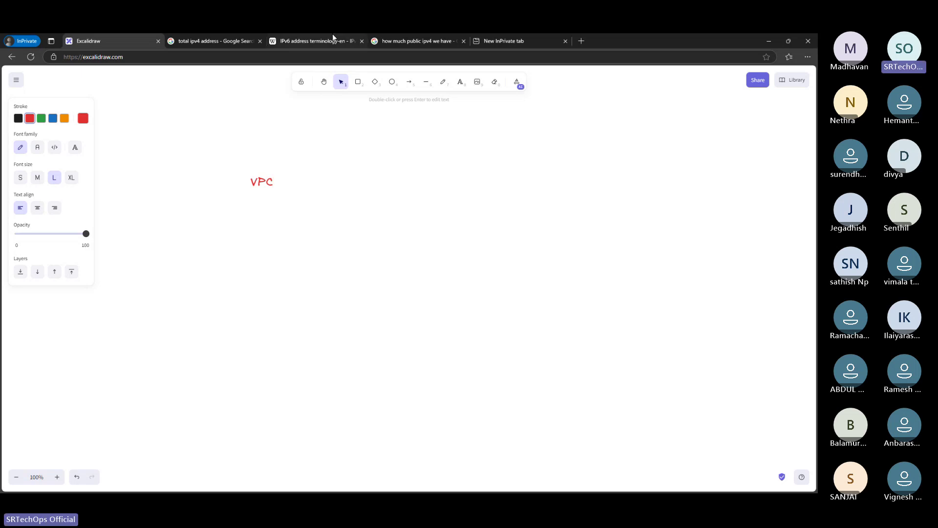
{"action": "left_click", "coordinate": [488, 43]}
Search Google for CIDR and highlight 'Classless Inter-Domain Routing' in the result
{"action": "type", "text": "Cl"}
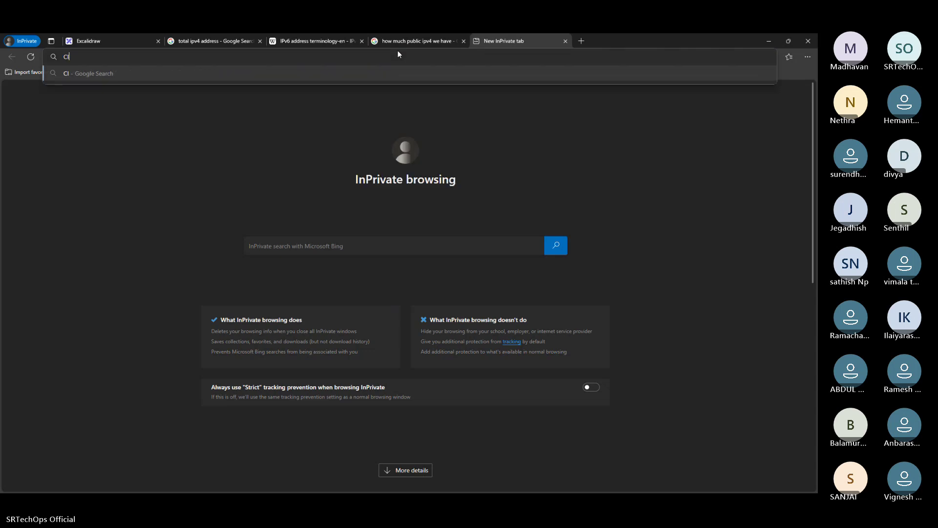
{"action": "type", "text": "DR"}
{"action": "key", "text": "Return"}
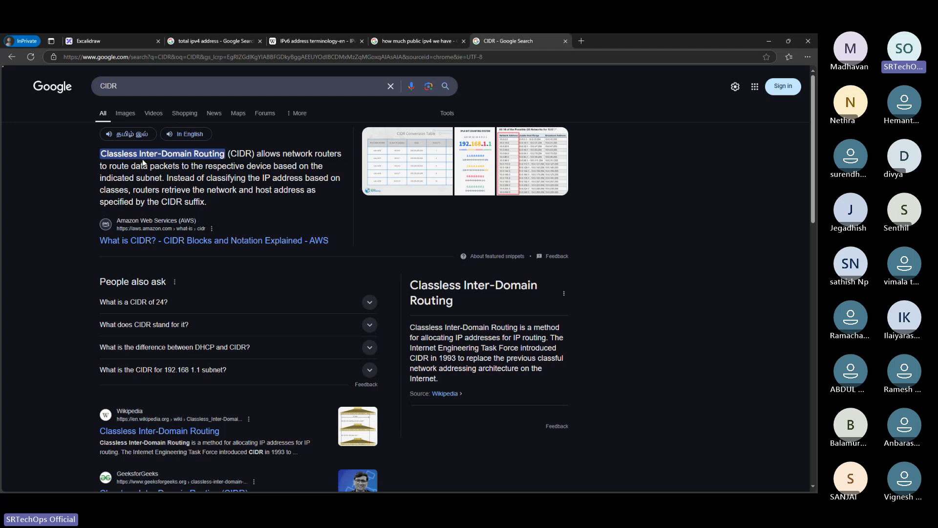
{"action": "left_click_drag", "start_coordinate": [226, 152], "coordinate": [101, 149]}
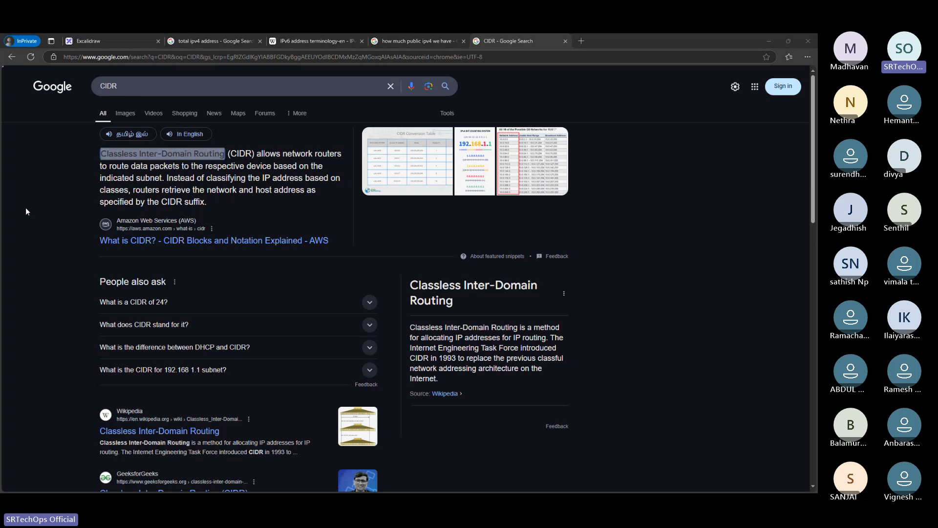
{"action": "key", "text": "alt+Tab"}
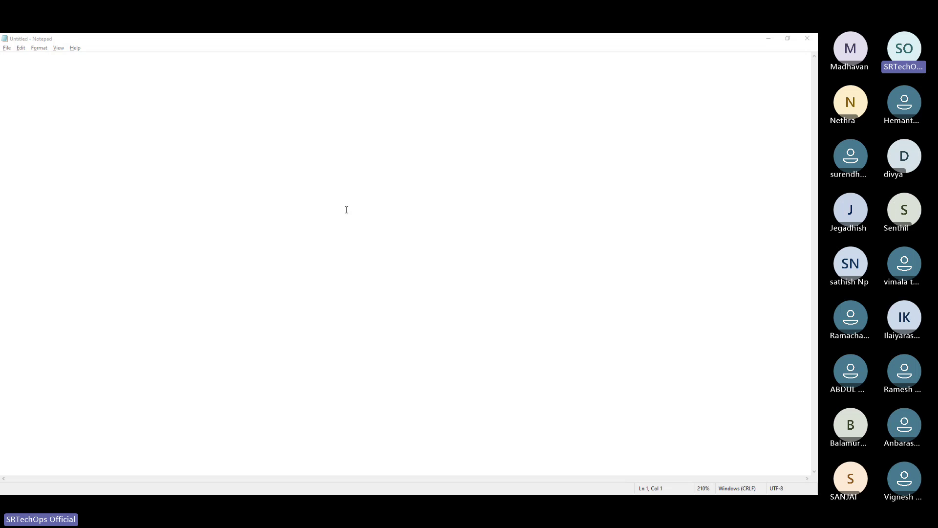
{"action": "key", "text": "alt+Tab"}
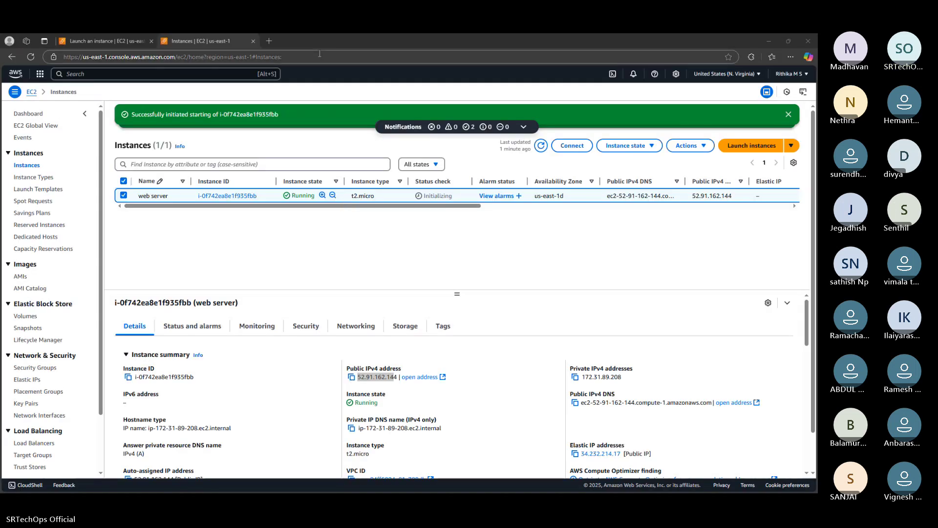
{"action": "key", "text": "alt+Tab"}
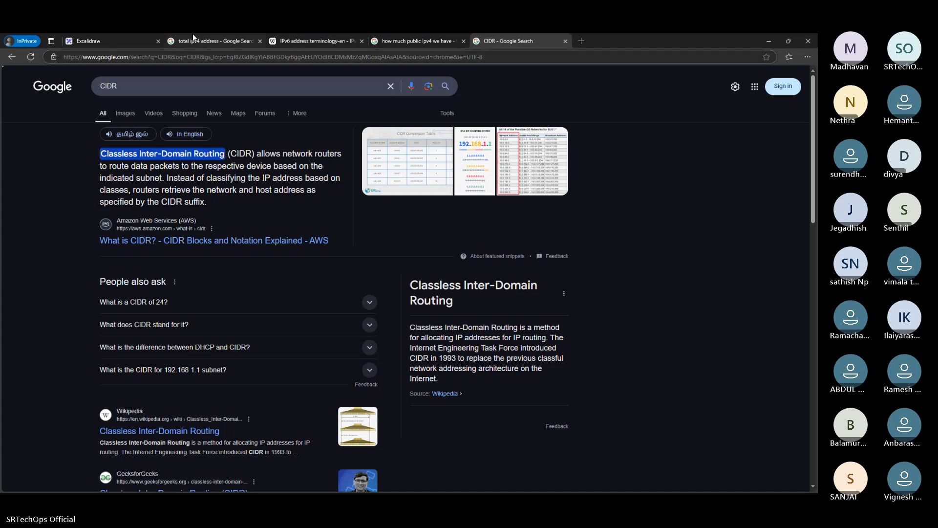
{"action": "left_click", "coordinate": [117, 41]}
{"action": "scroll", "coordinate": [377, 216], "scroll_direction": "down", "scroll_amount": 3}
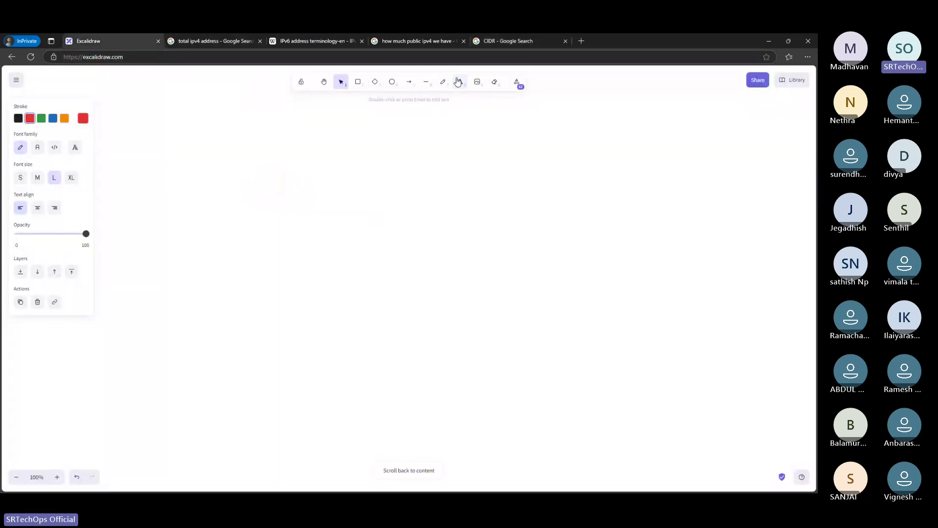
Write 10.0.0.1/16 on the canvas and draw an arrow to its right
{"action": "left_click", "coordinate": [460, 82]}
{"action": "left_click", "coordinate": [292, 188]}
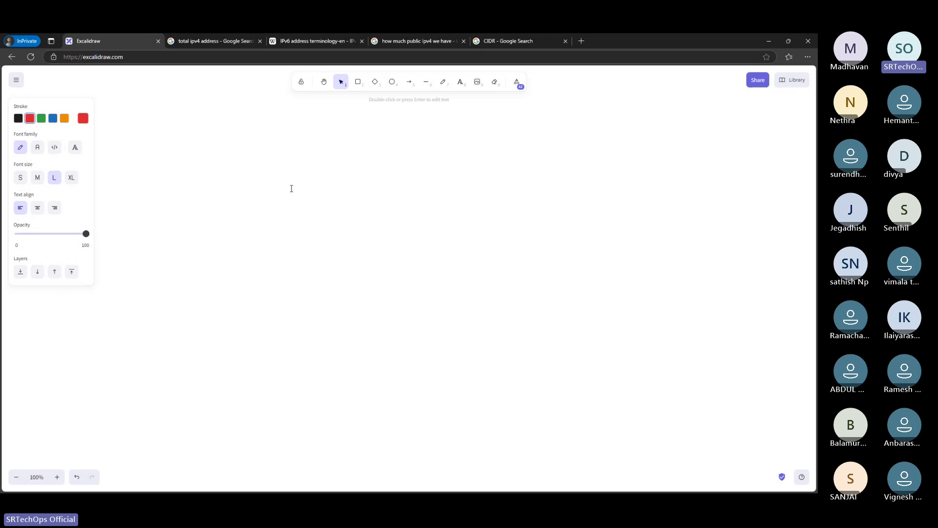
{"action": "type", "text": "10.0.0.1/16"}
{"action": "key", "text": "Escape"}
{"action": "left_click", "coordinate": [394, 194]}
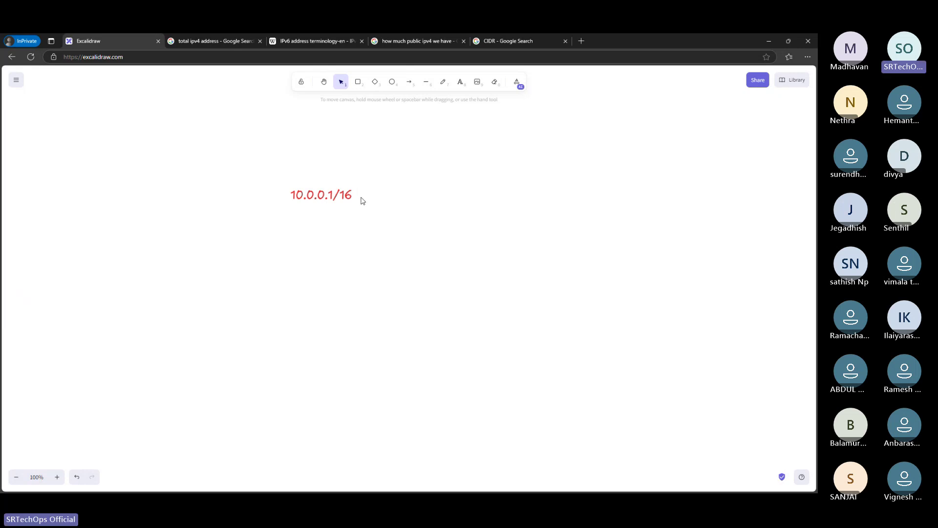
{"action": "left_click", "coordinate": [409, 82]}
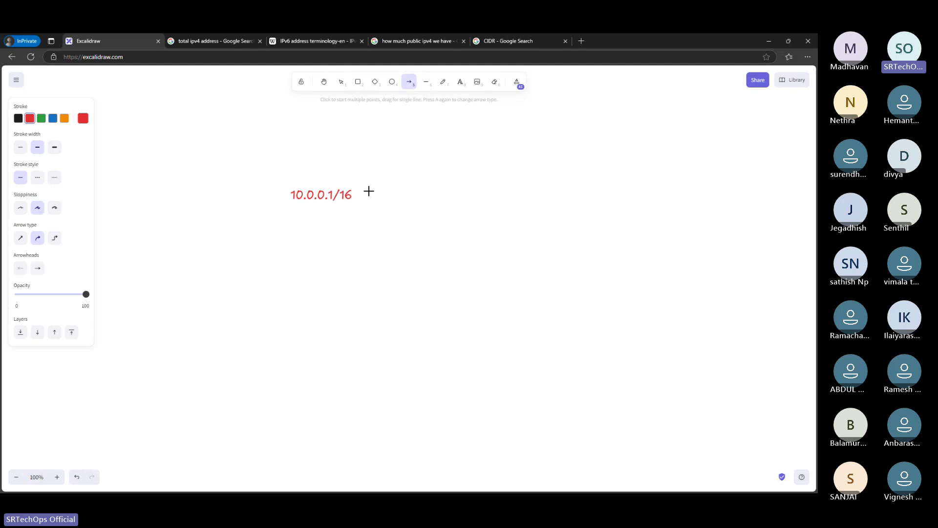
{"action": "left_click_drag", "start_coordinate": [364, 193], "coordinate": [404, 193]}
{"action": "left_click", "coordinate": [453, 182]}
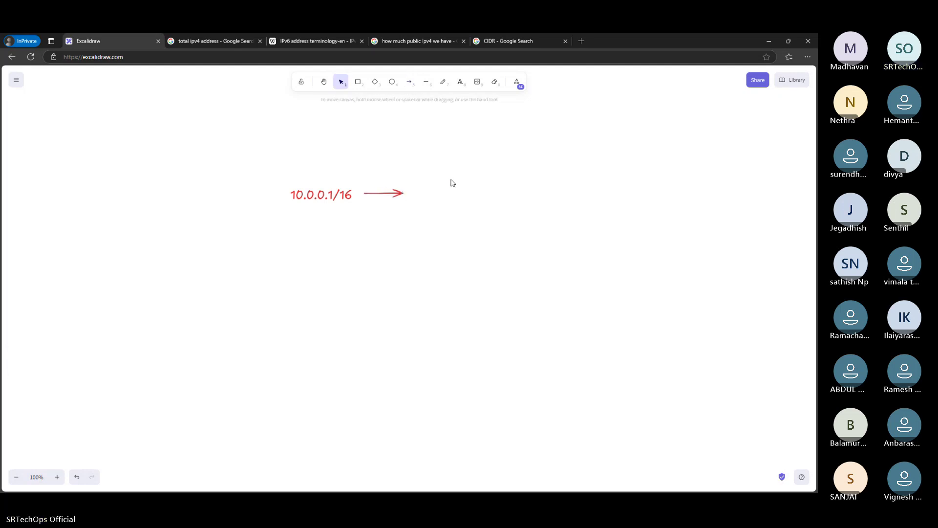
Type the note '2 power 32-16 2 power 16 = 65536 Ip adrress' beside the arrow
{"action": "left_click", "coordinate": [460, 81]}
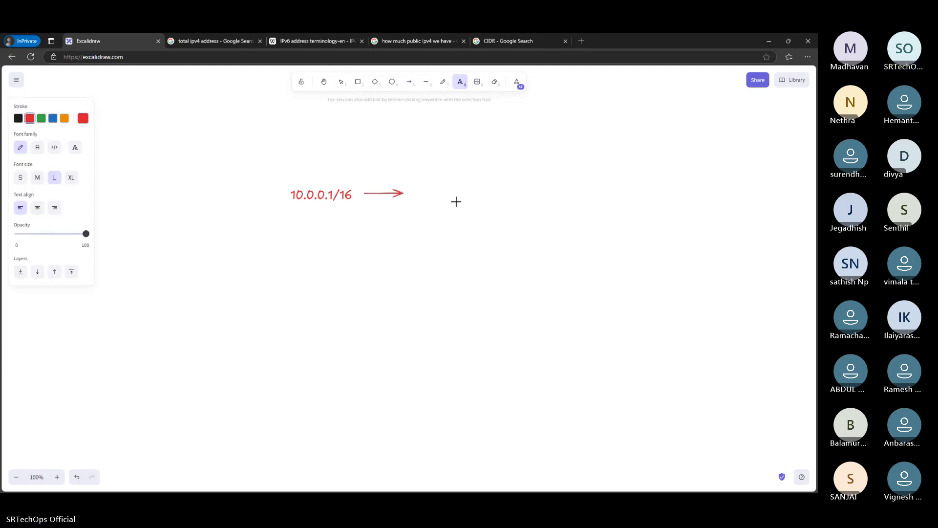
{"action": "left_click", "coordinate": [430, 194]}
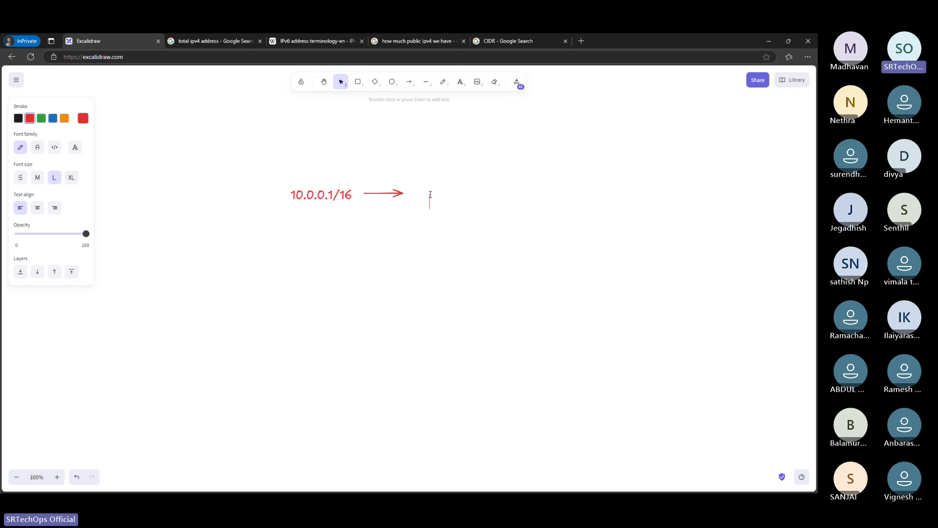
{"action": "type", "text": "2 power"}
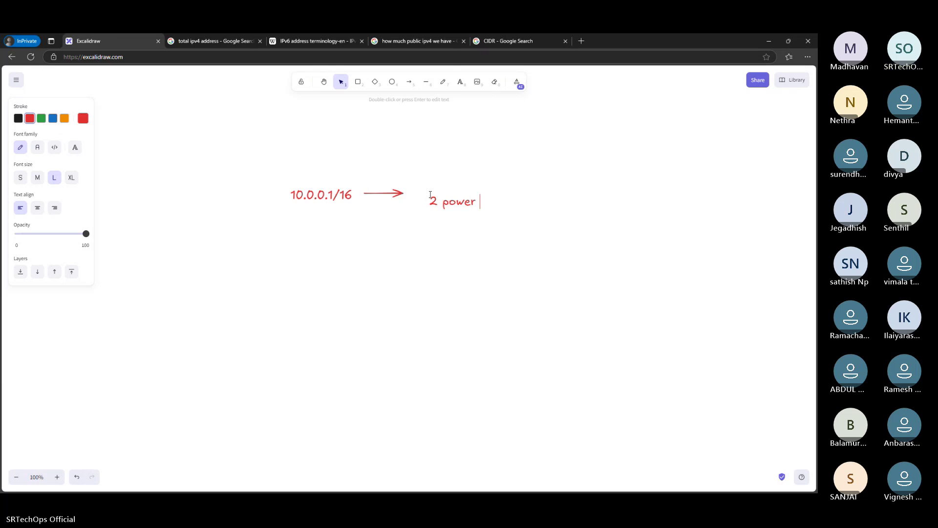
{"action": "type", "text": " 32-16"}
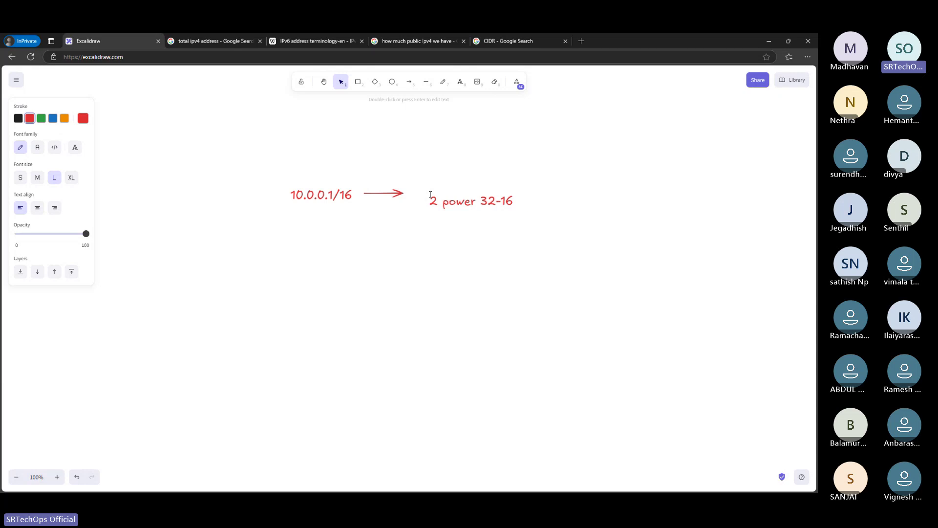
{"action": "type", "text": "2 power 16 = 65538"}
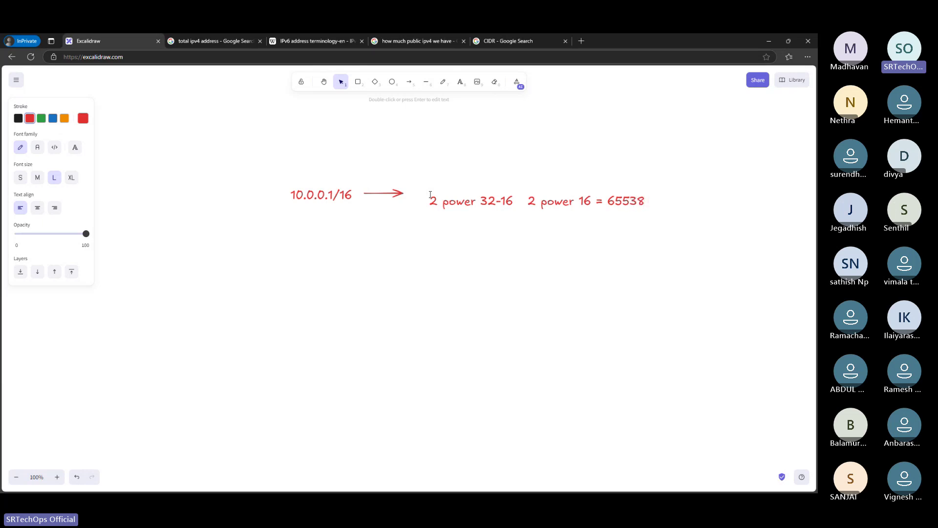
{"action": "key", "text": "BackSpace"}
{"action": "type", "text": "6 Ip adrress"}
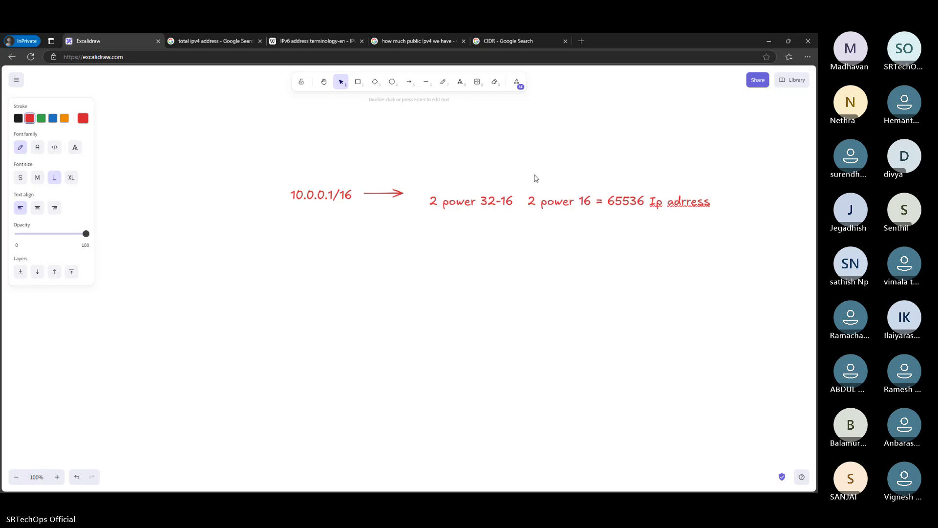
Fix the typos so the note ends '65536 IP address'
{"action": "left_click", "coordinate": [686, 201]}
{"action": "key", "text": "BackSpace"}
{"action": "type", "text": "d"}
{"action": "left_click", "coordinate": [658, 202]}
{"action": "key", "text": "BackSpace"}
{"action": "type", "text": "P"}
{"action": "key", "text": "Escape"}
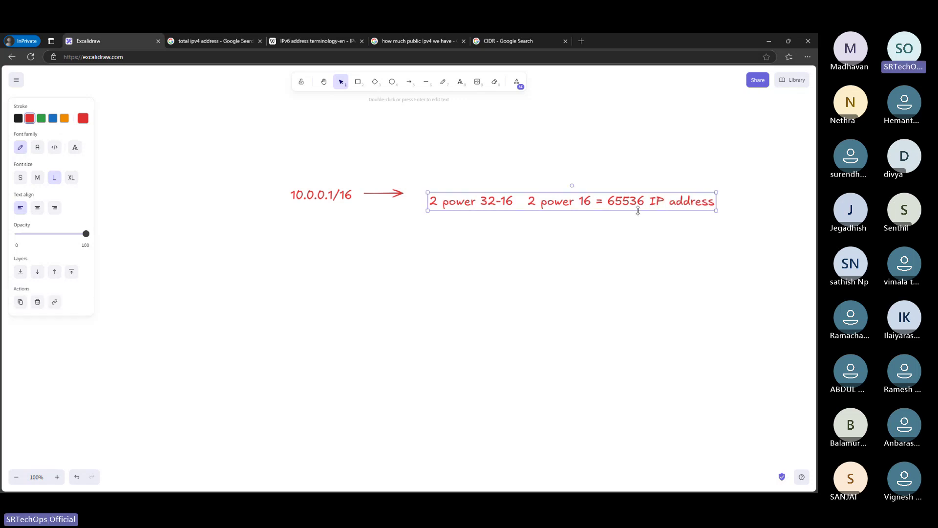
{"action": "left_click", "coordinate": [616, 231]}
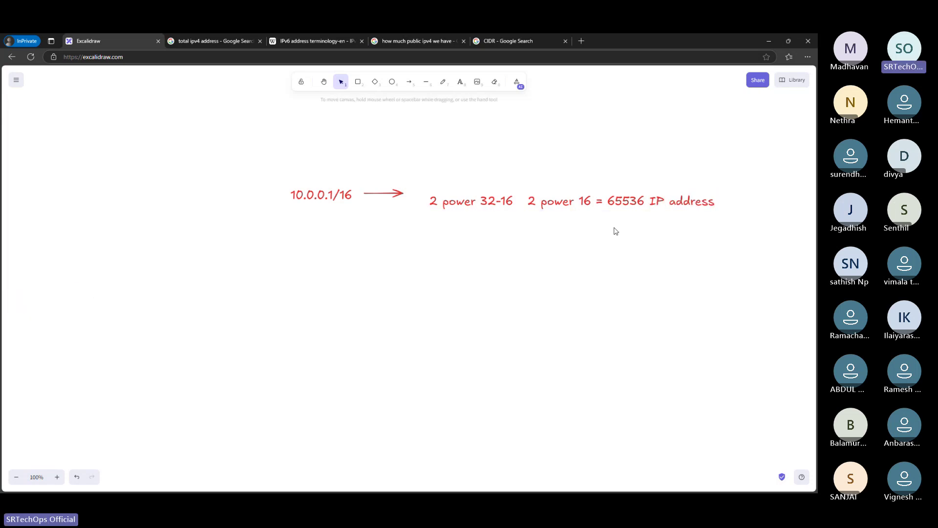
{"action": "left_click", "coordinate": [458, 83]}
{"action": "left_click", "coordinate": [291, 250]}
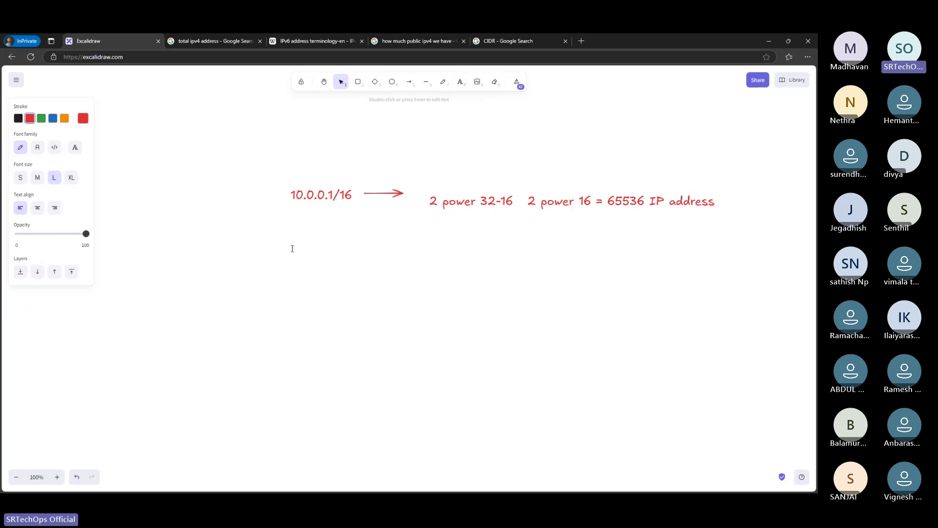
Write '10.0.0.1/32 2 power 32 -32 2 power 0 => 1' as a line below the /16 example
{"action": "type", "text": "10.0.0.1/32   2 power "}
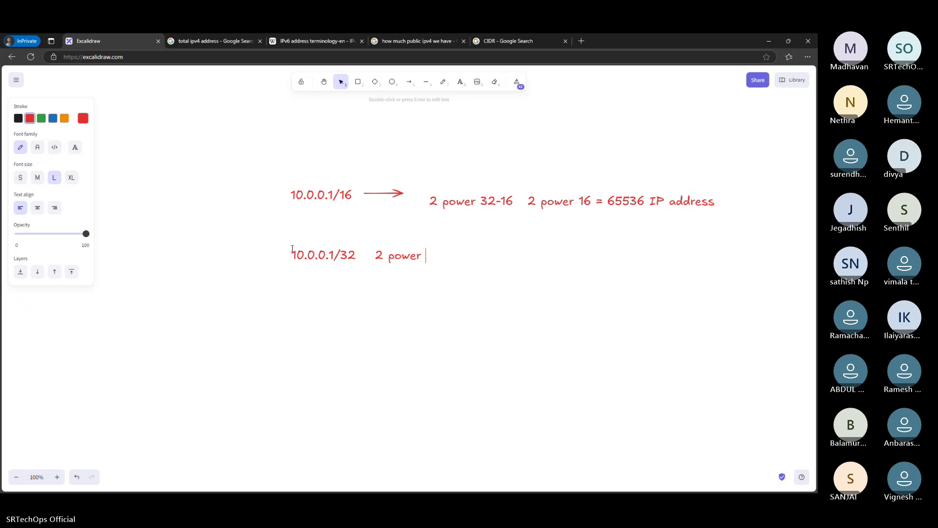
{"action": "type", "text": "32 -"}
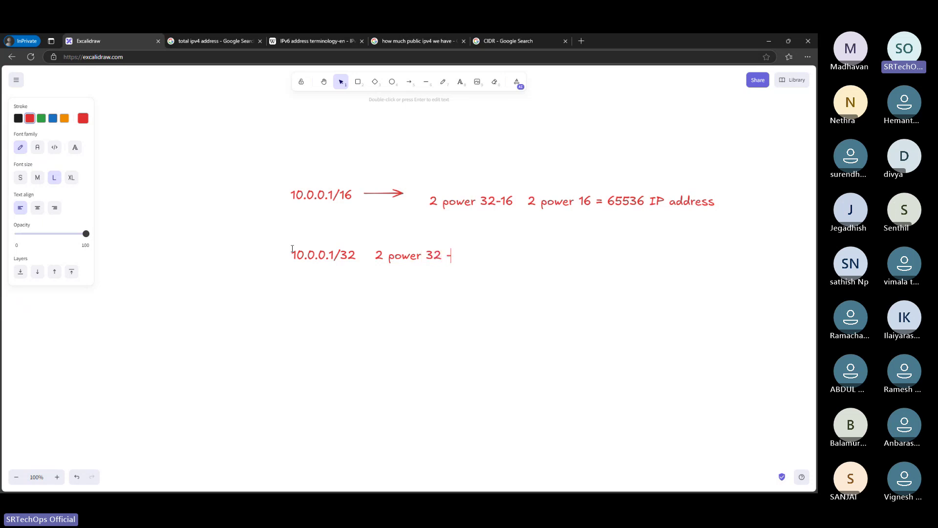
{"action": "type", "text": "32"}
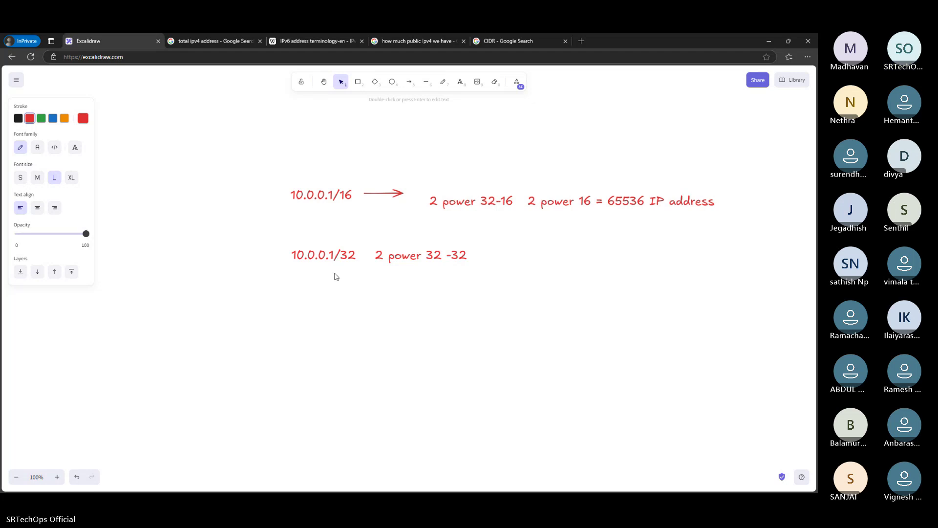
{"action": "type", "text": "2 pow"}
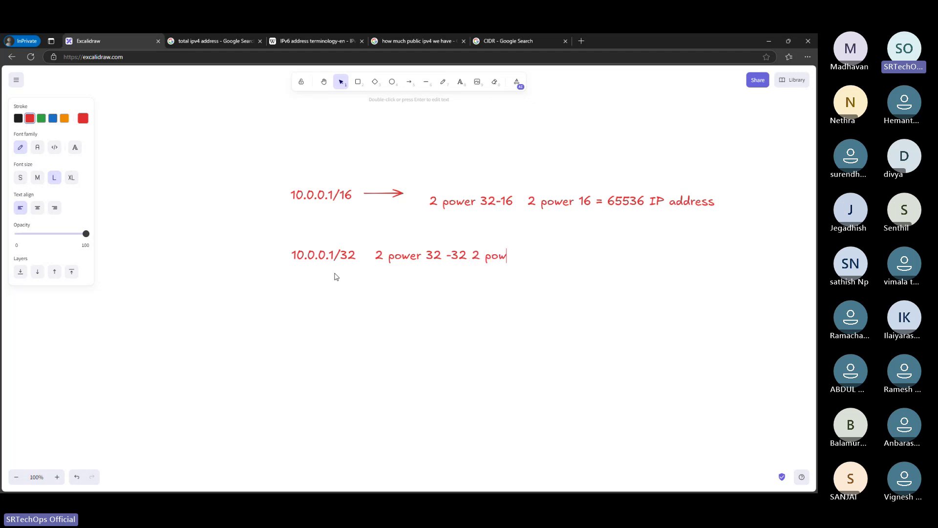
{"action": "type", "text": "er 0 => 1"}
{"action": "key", "text": "Escape"}
{"action": "key", "text": "Escape"}
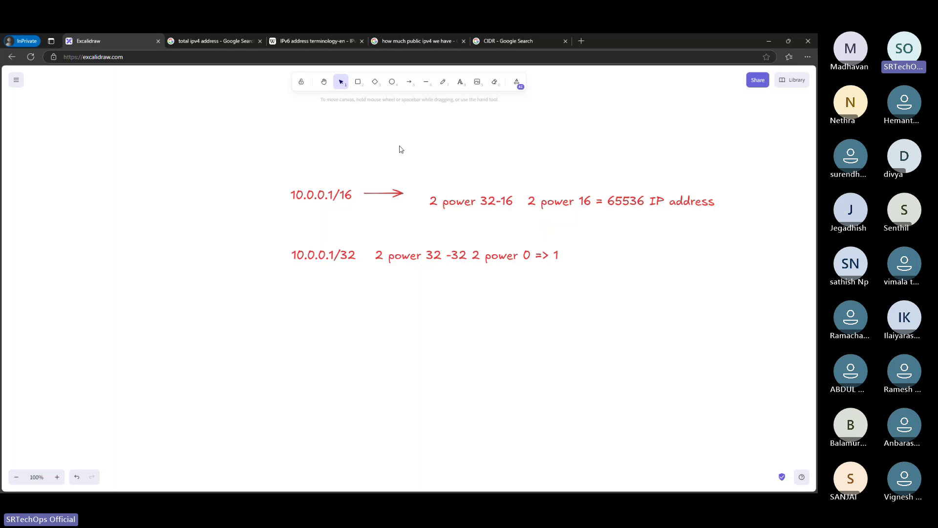
{"action": "left_click", "coordinate": [459, 82]}
{"action": "left_click", "coordinate": [298, 302]}
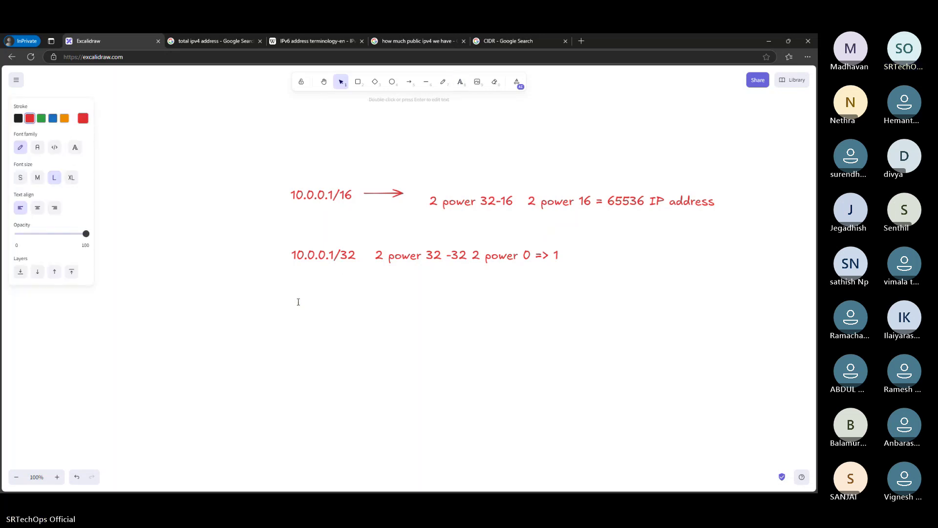
Add the entry '10.0.0.1 /28' below the /32 calculation line
{"action": "type", "text": "10.0.0"}
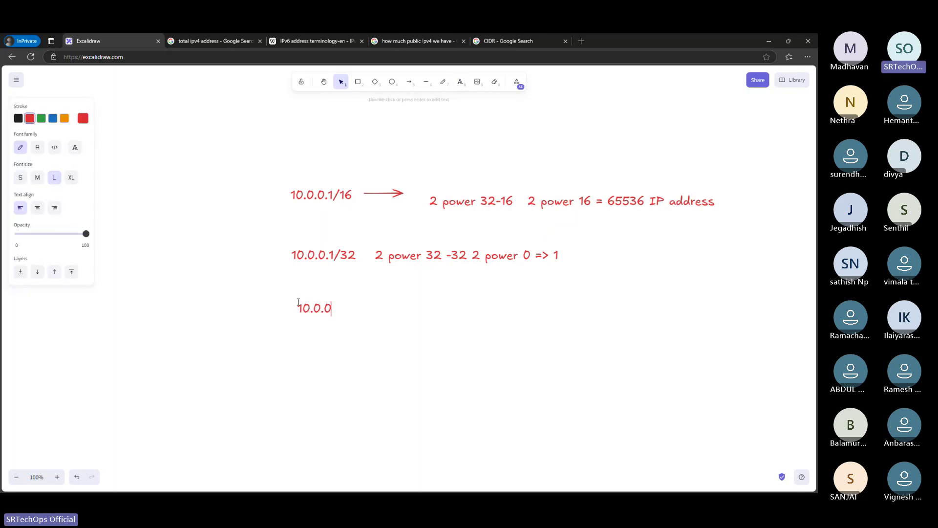
{"action": "type", "text": "1."}
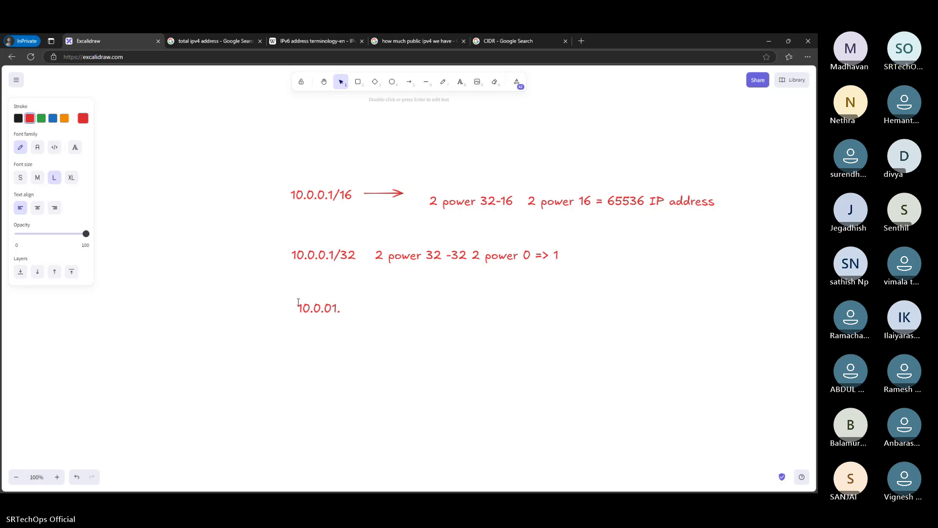
{"action": "key", "text": "BackSpace"}
{"action": "type", "text": ".1 "}
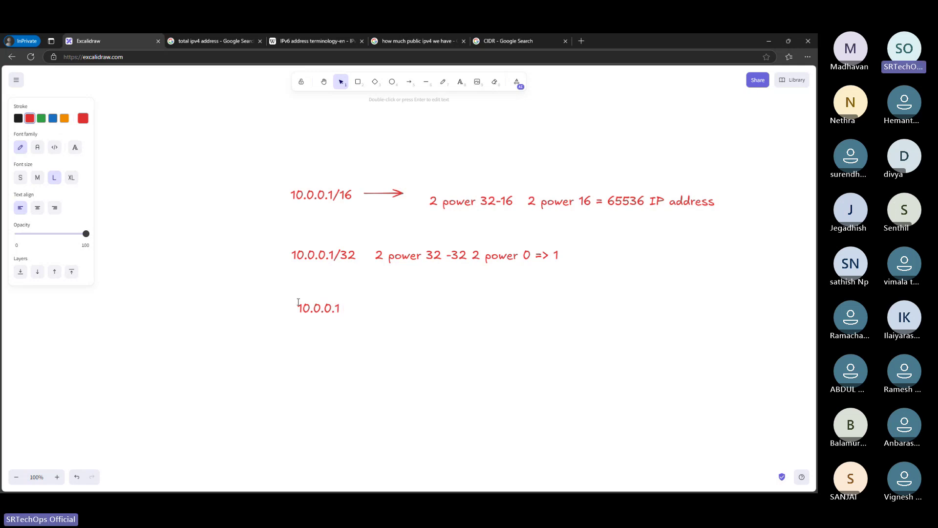
{"action": "type", "text": "/28"}
Copy Google's one-sentence CIDR definition from the search results tab
{"action": "left_click", "coordinate": [481, 38]}
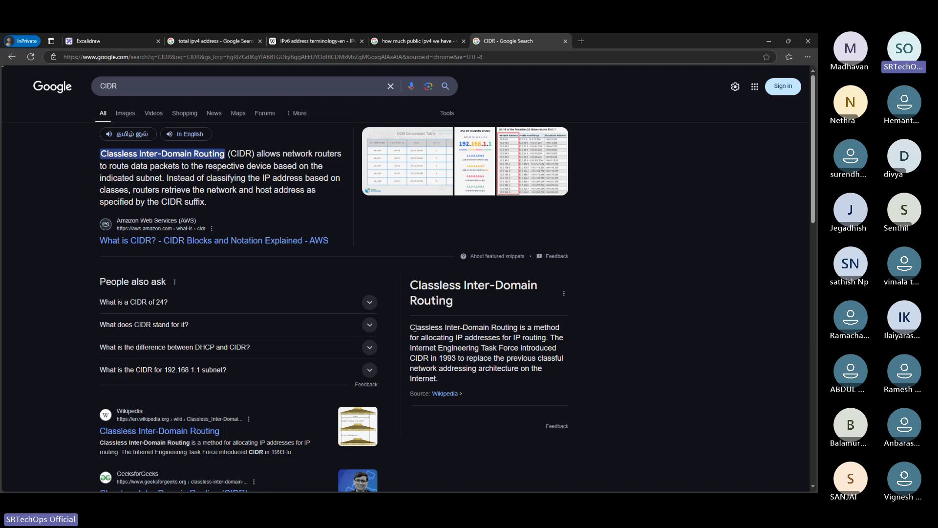
{"action": "left_click_drag", "start_coordinate": [410, 327], "coordinate": [549, 337]}
{"action": "right_click", "coordinate": [532, 335]}
{"action": "left_click", "coordinate": [549, 342]}
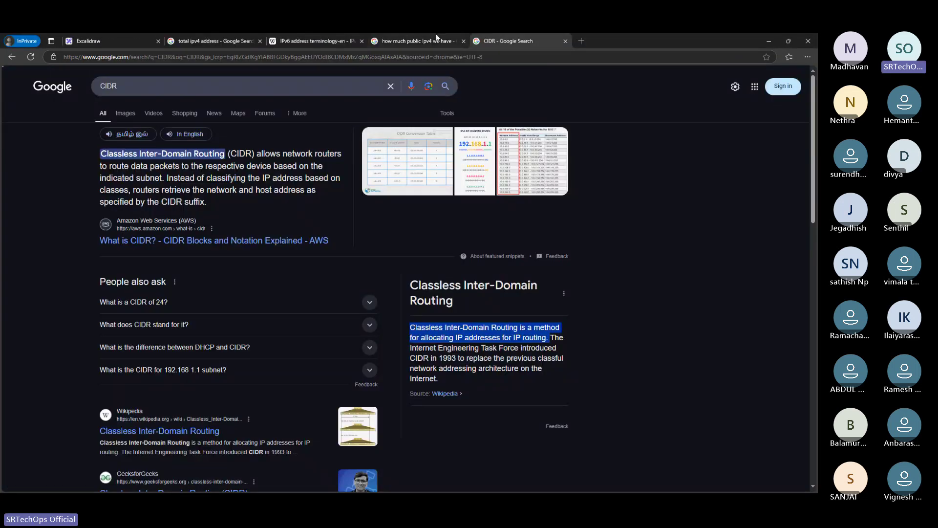
{"action": "left_click", "coordinate": [122, 37]}
{"action": "scroll", "coordinate": [387, 300], "scroll_direction": "down", "scroll_amount": 4}
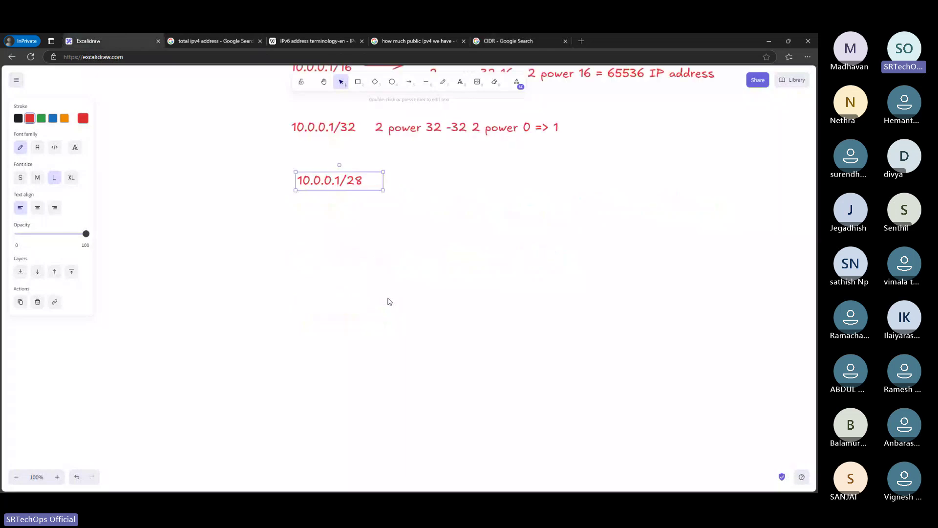
{"action": "key", "text": "ctrl+v"}
{"action": "left_click_drag", "start_coordinate": [271, 263], "coordinate": [421, 254]}
{"action": "left_click", "coordinate": [381, 218]}
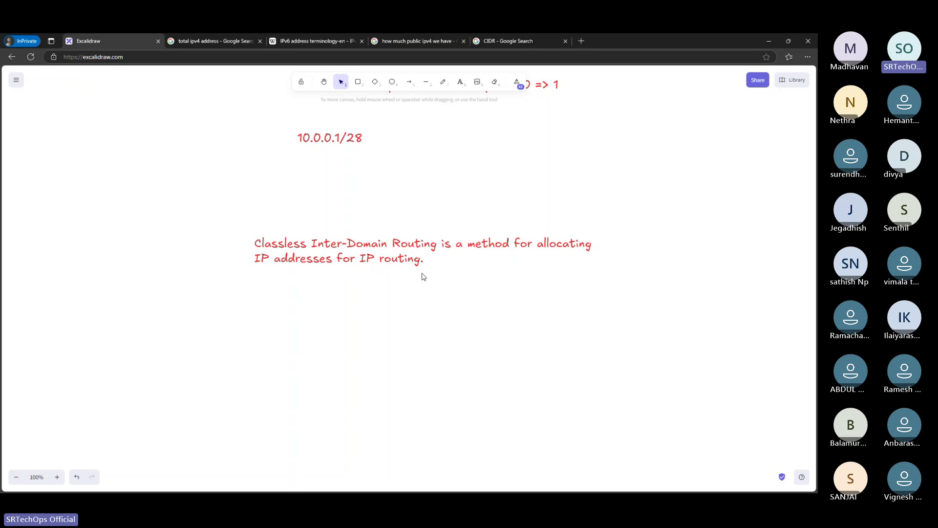
{"action": "scroll", "coordinate": [423, 276], "scroll_direction": "up", "scroll_amount": 5}
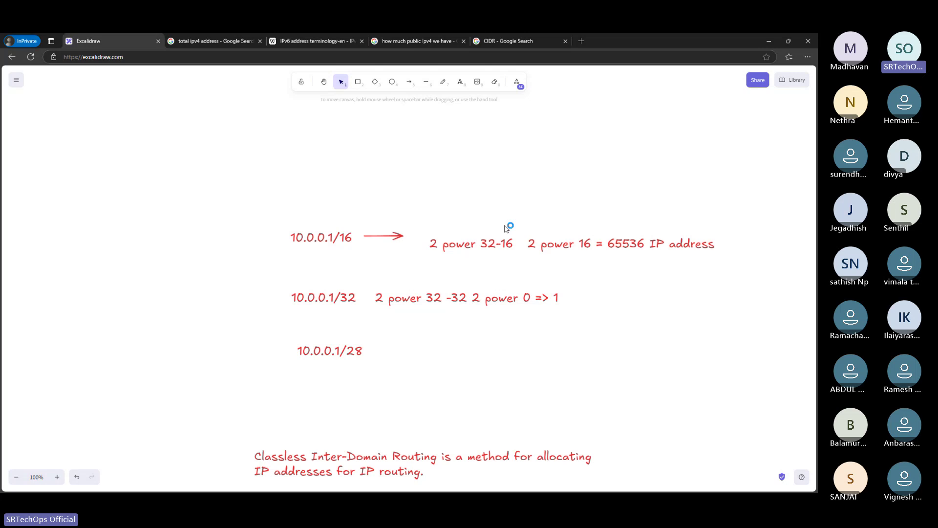
{"action": "scroll", "coordinate": [506, 234], "scroll_direction": "down", "scroll_amount": 3}
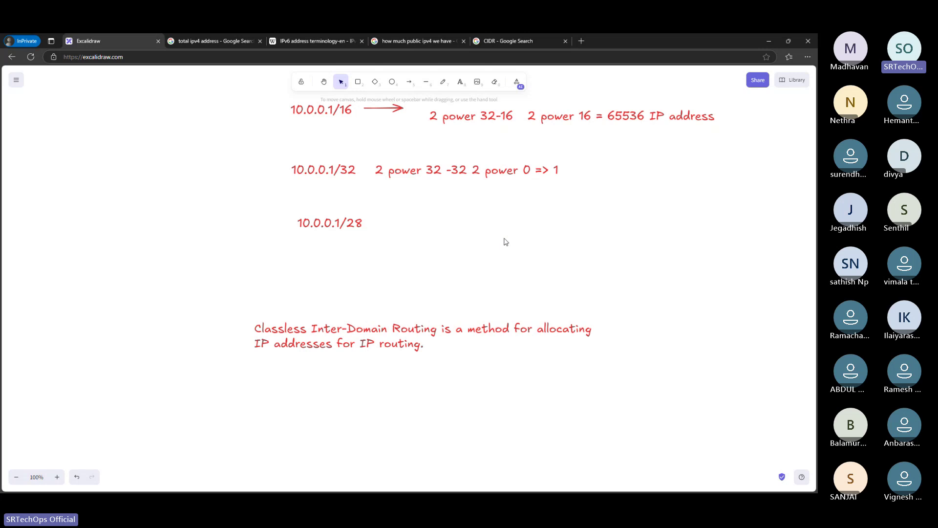
{"action": "scroll", "coordinate": [506, 242], "scroll_direction": "up", "scroll_amount": 4}
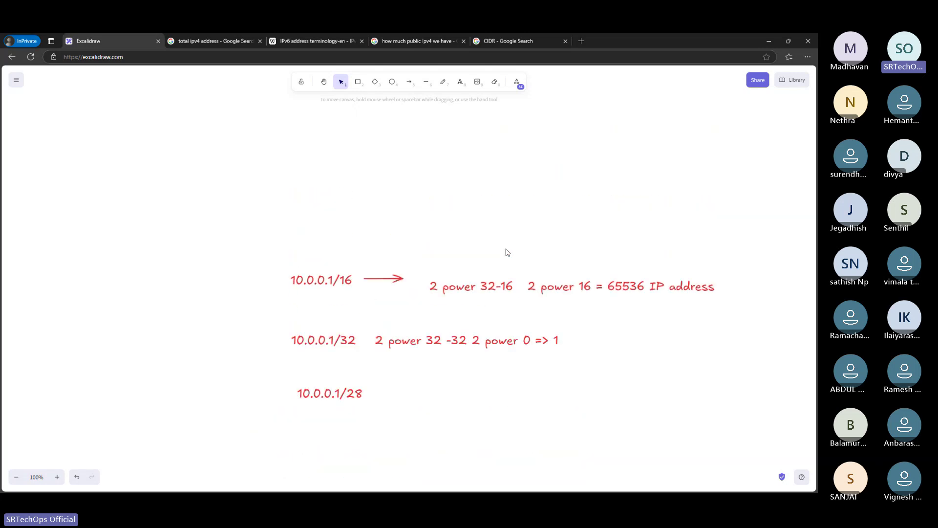
{"action": "scroll", "coordinate": [505, 252], "scroll_direction": "down", "scroll_amount": 2}
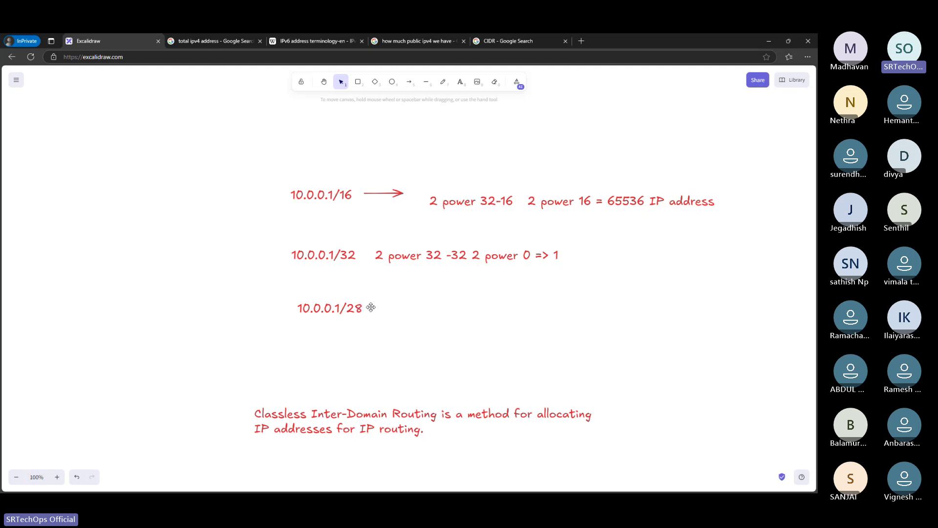
{"action": "scroll", "coordinate": [378, 309], "scroll_direction": "up", "scroll_amount": 2}
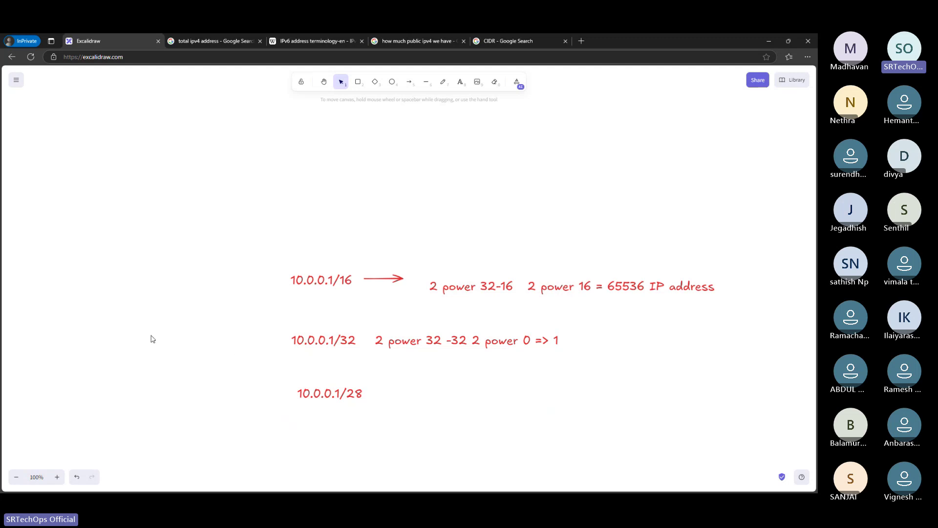
Draw an arrow from 10.0.0.1/28 to the note '32-28 4 2 power 4 => 16 ip address'
{"action": "left_click", "coordinate": [411, 84]}
{"action": "left_click_drag", "start_coordinate": [377, 392], "coordinate": [421, 393]}
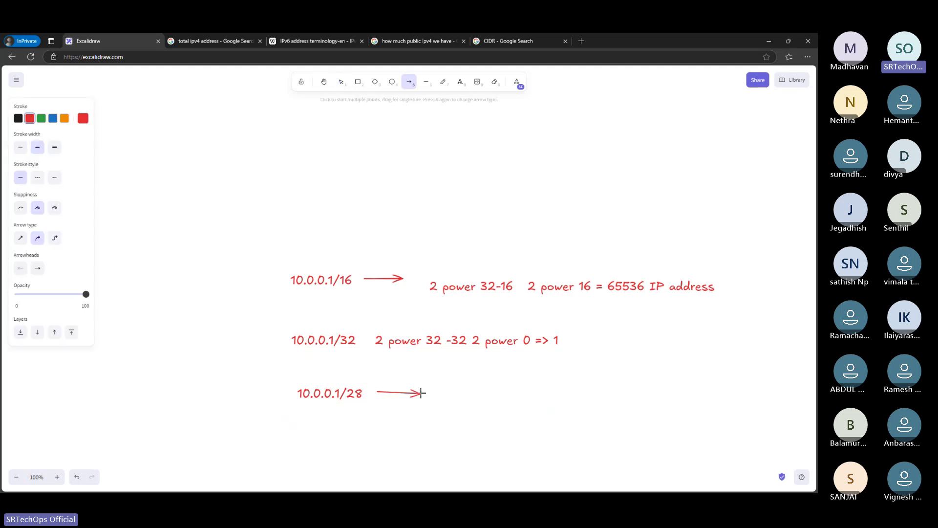
{"action": "left_click", "coordinate": [460, 82]}
{"action": "left_click", "coordinate": [449, 396]}
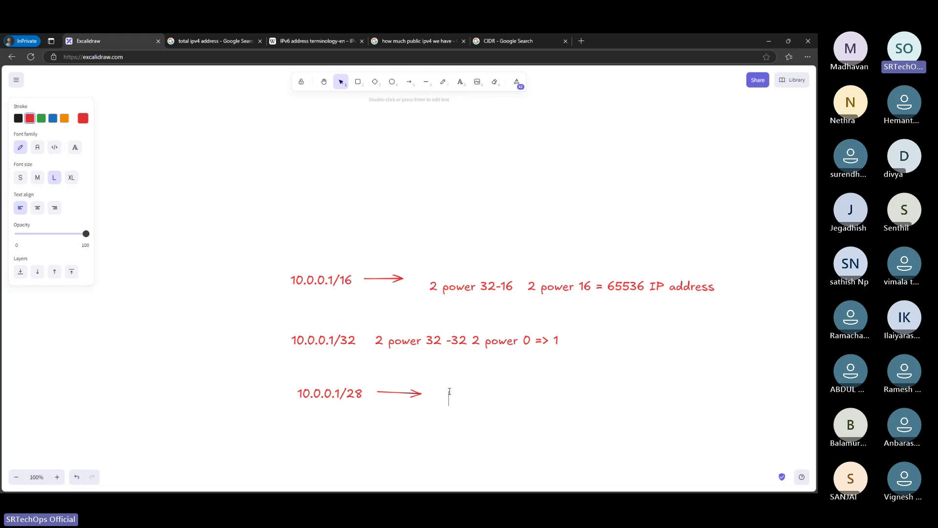
{"action": "type", "text": "32-28 4 2 power 4 =>"}
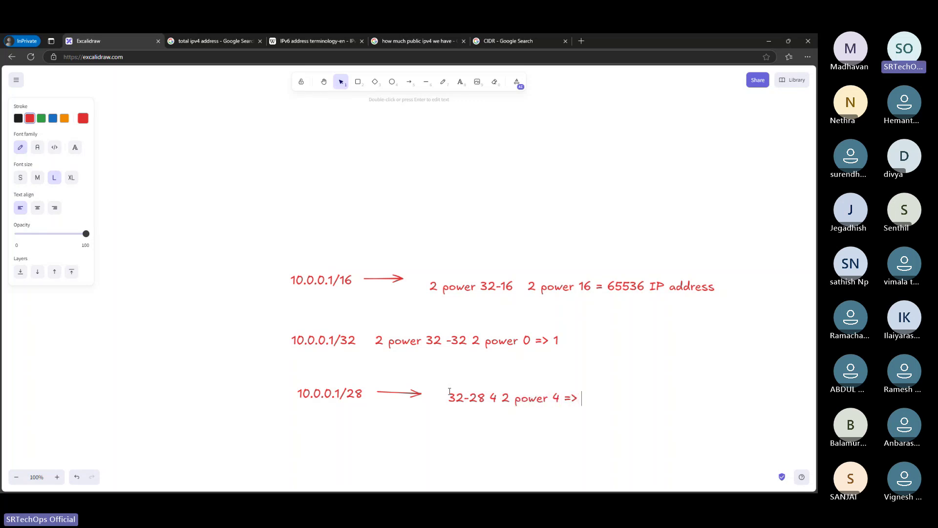
{"action": "type", "text": " 16 ip a"}
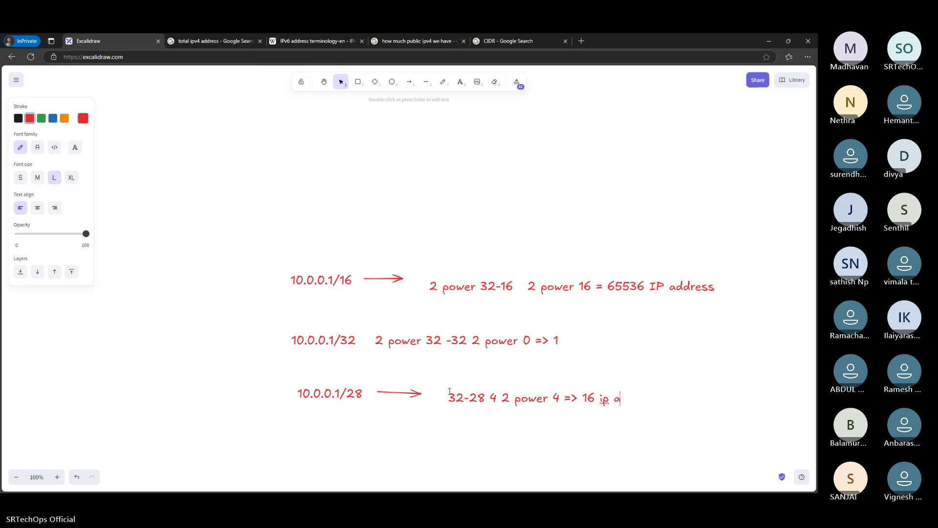
{"action": "type", "text": "ddress"}
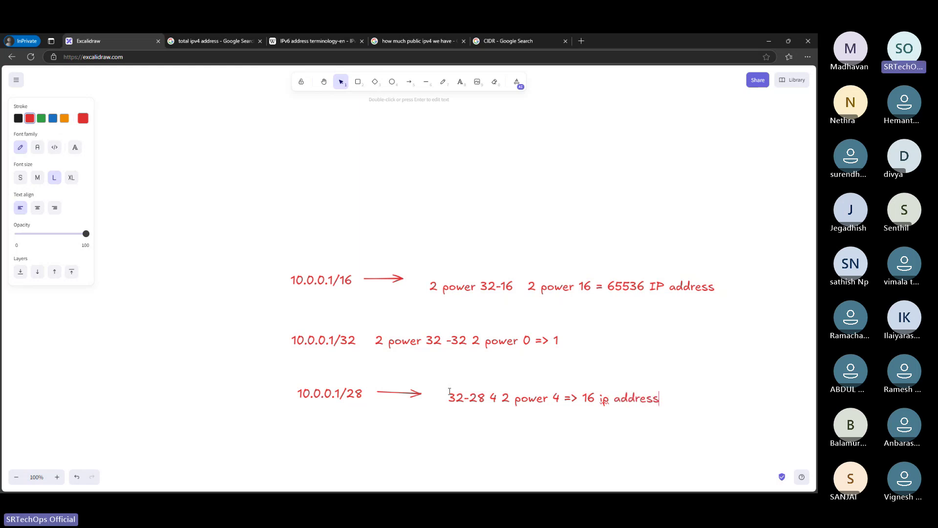
{"action": "left_click", "coordinate": [378, 445]}
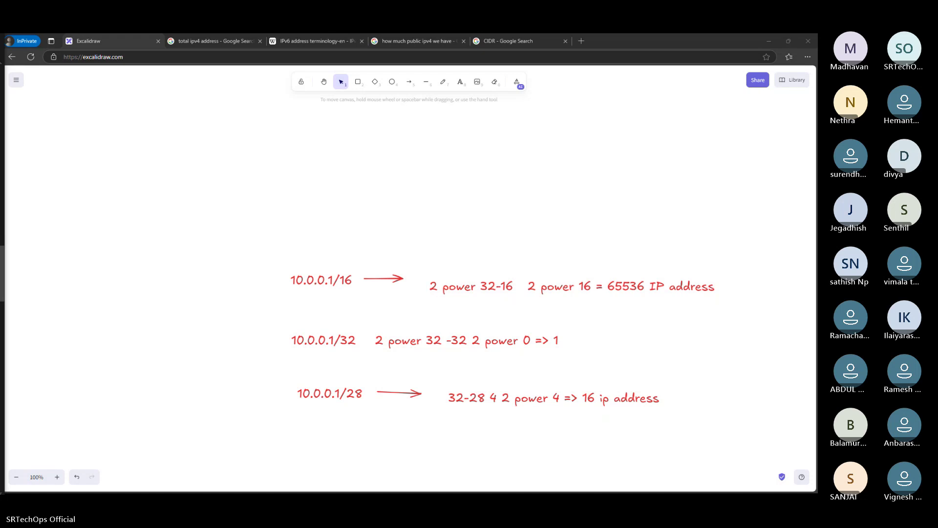
Scroll the board back to the VPC label, select it, and switch to the AWS EC2 Instances window
{"action": "scroll", "coordinate": [396, 249], "scroll_direction": "down", "scroll_amount": 6}
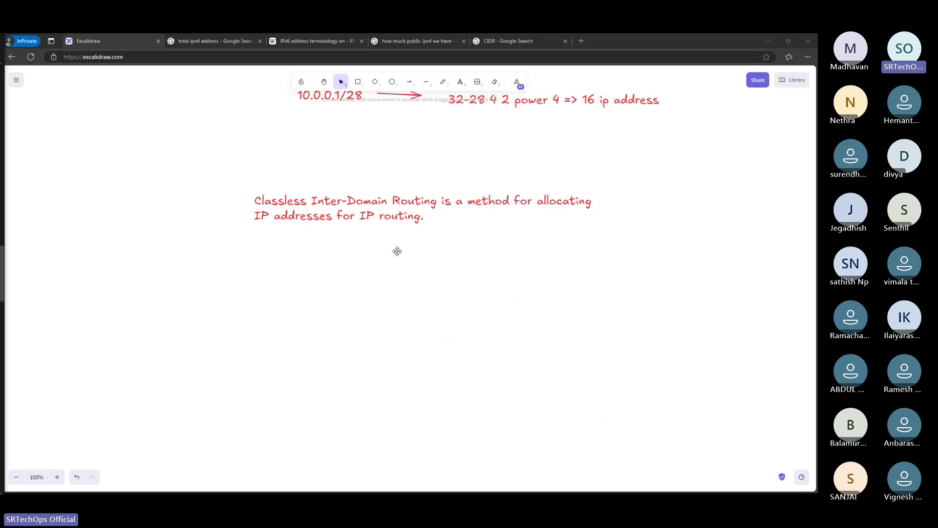
{"action": "scroll", "coordinate": [398, 254], "scroll_direction": "up", "scroll_amount": 5}
{"action": "scroll", "coordinate": [399, 254], "scroll_direction": "up", "scroll_amount": 6}
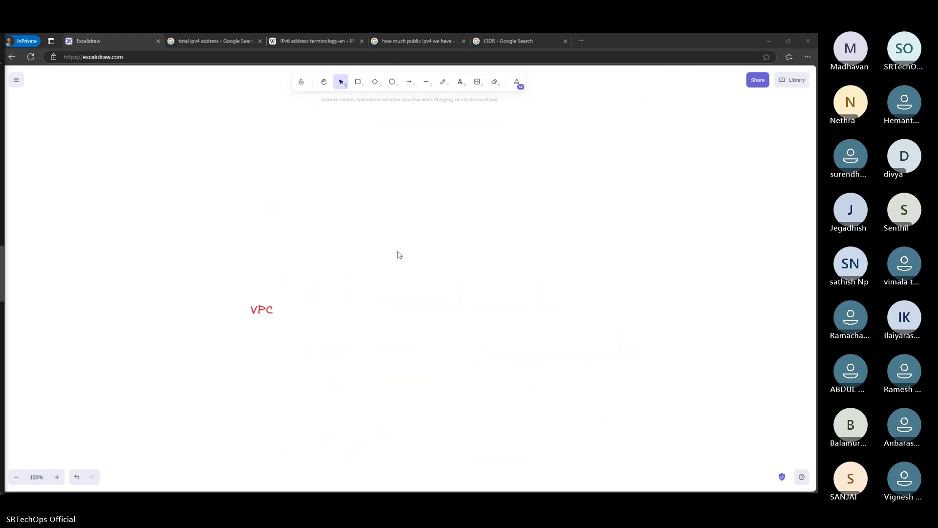
{"action": "scroll", "coordinate": [400, 254], "scroll_direction": "down", "scroll_amount": 13}
{"action": "scroll", "coordinate": [399, 255], "scroll_direction": "up", "scroll_amount": 13}
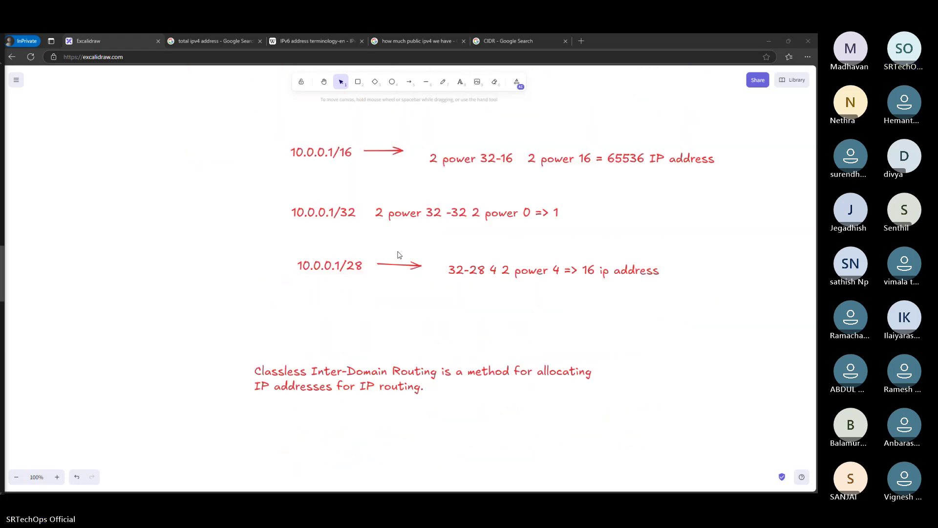
{"action": "left_click", "coordinate": [249, 109]}
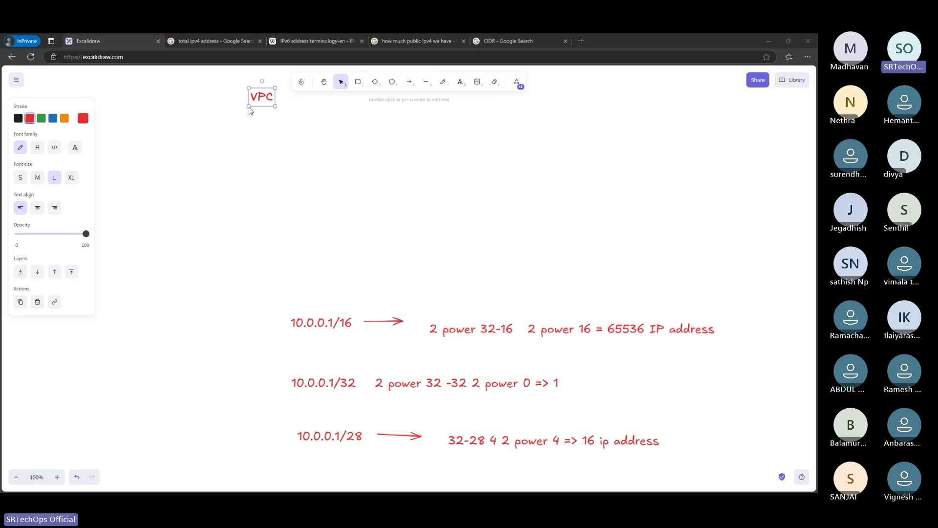
{"action": "key", "text": "alt+Tab"}
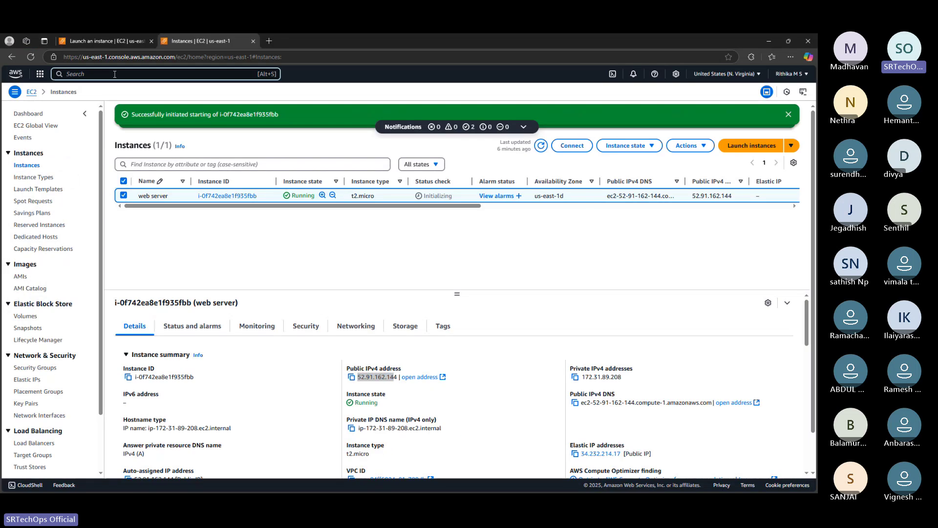
Open the VPC service console through the console search
{"action": "left_click", "coordinate": [114, 74]}
{"action": "type", "text": "VPC"}
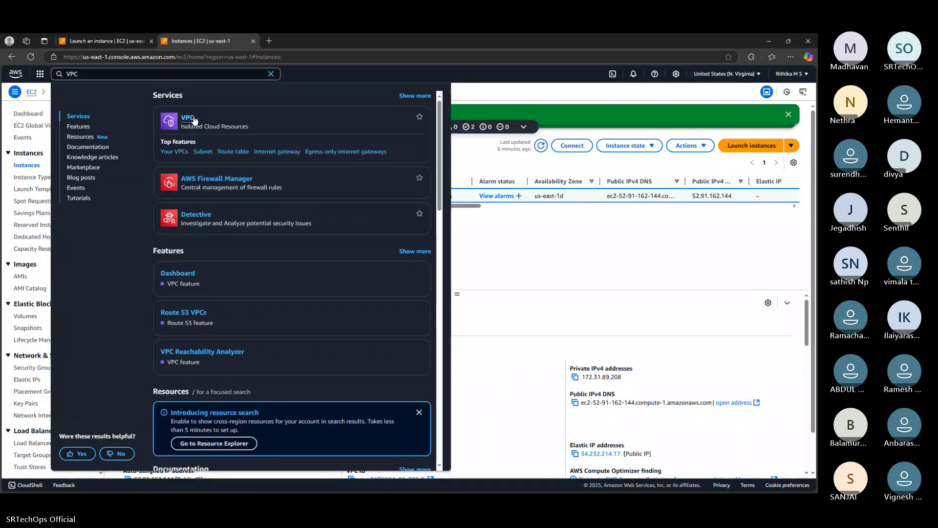
{"action": "left_click", "coordinate": [194, 120]}
{"action": "right_click", "coordinate": [184, 116]}
{"action": "left_click", "coordinate": [142, 99]}
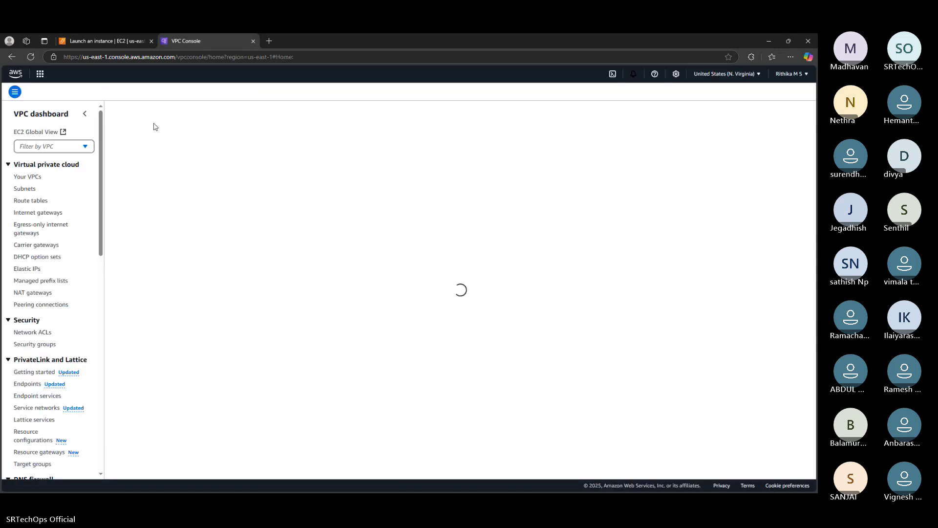
Switch the region to Asia Pacific (Mumbai) and start a new VPC
{"action": "left_click", "coordinate": [743, 76]}
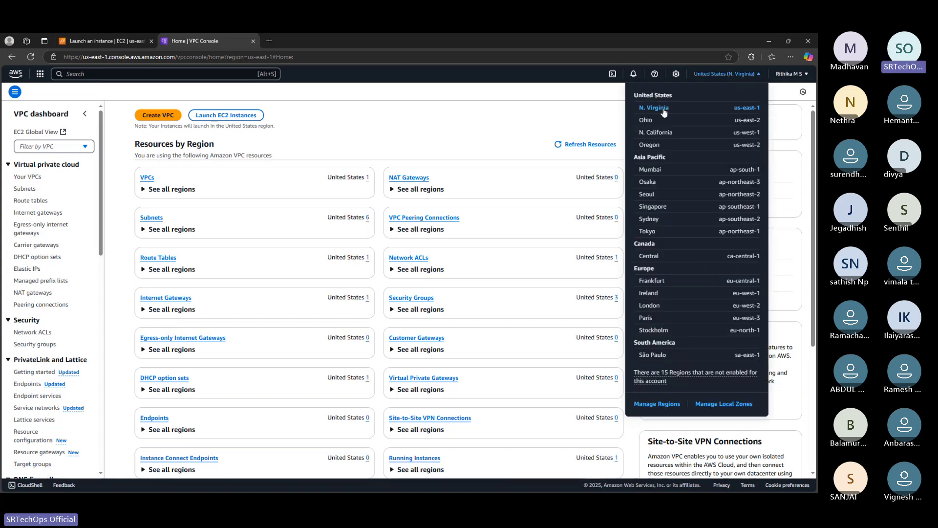
{"action": "left_click", "coordinate": [652, 171]}
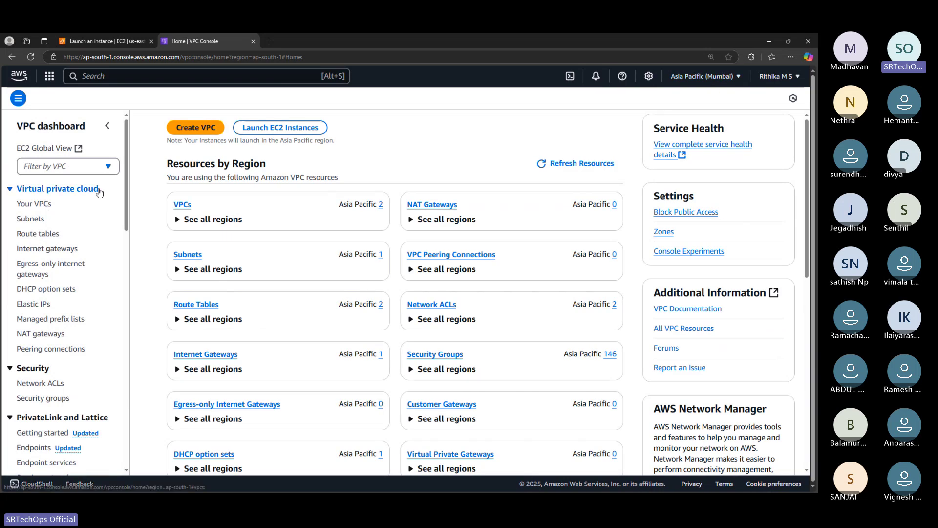
{"action": "left_click", "coordinate": [197, 128]}
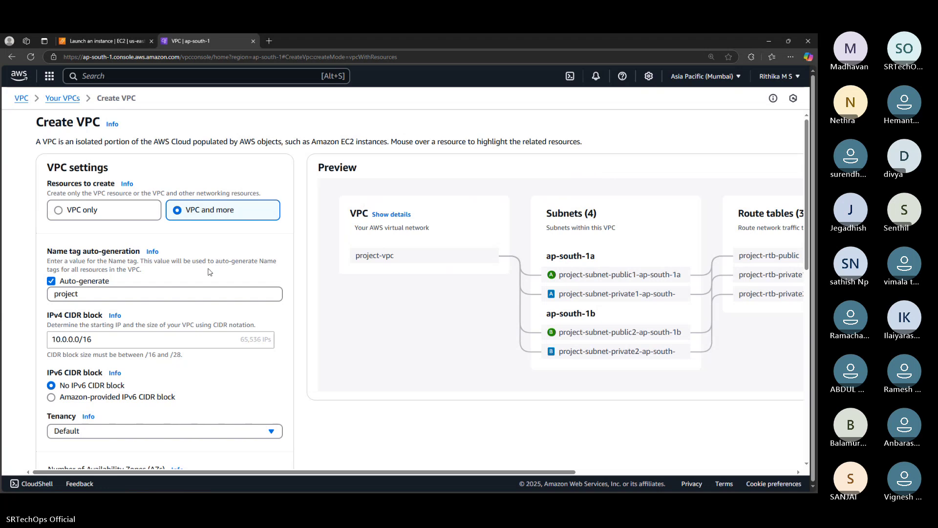
Choose 'VPC only' as the resources to create
{"action": "scroll", "coordinate": [210, 272], "scroll_direction": "down", "scroll_amount": 4}
{"action": "scroll", "coordinate": [293, 206], "scroll_direction": "up", "scroll_amount": 4}
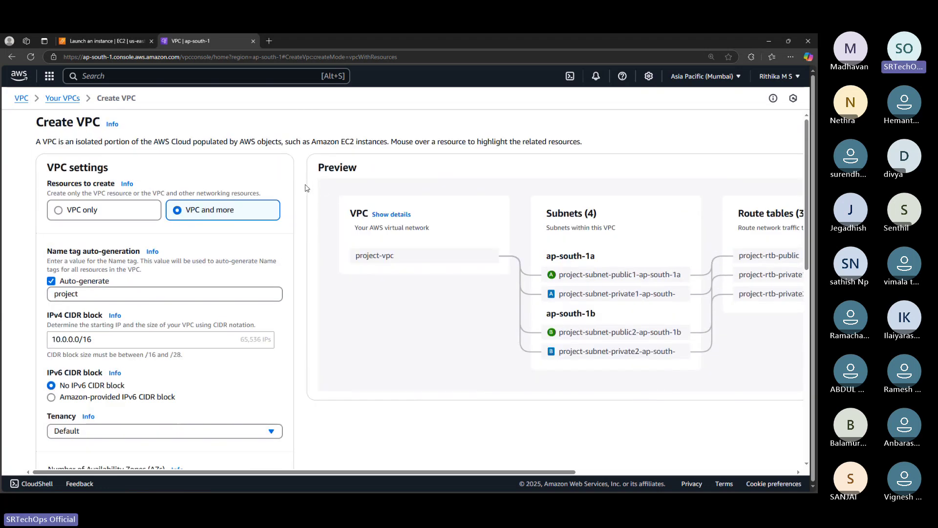
{"action": "left_click", "coordinate": [141, 216]}
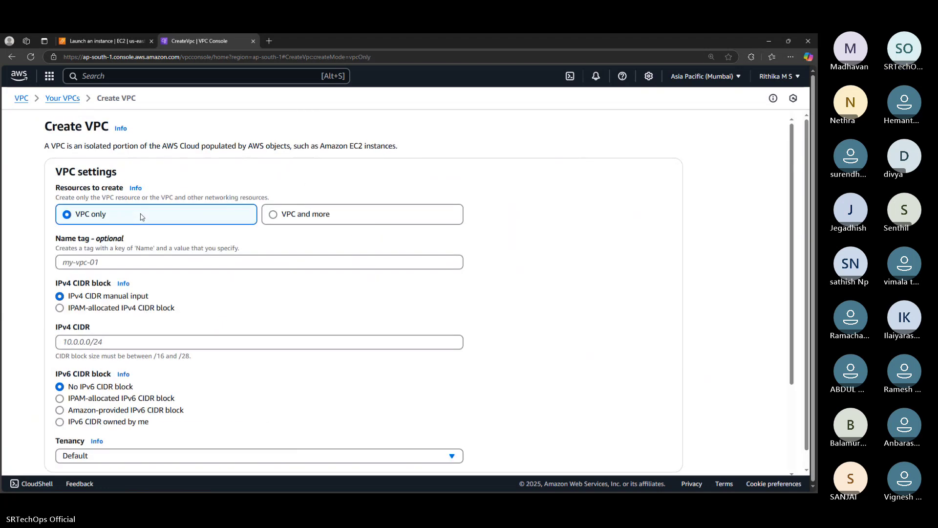
{"action": "left_click", "coordinate": [289, 212]}
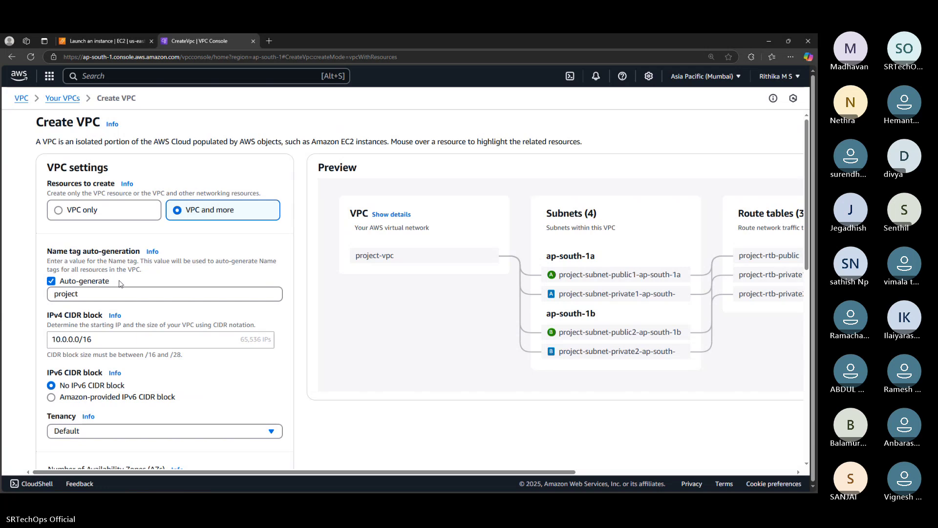
{"action": "scroll", "coordinate": [195, 245], "scroll_direction": "down", "scroll_amount": 5}
{"action": "scroll", "coordinate": [110, 226], "scroll_direction": "up", "scroll_amount": 5}
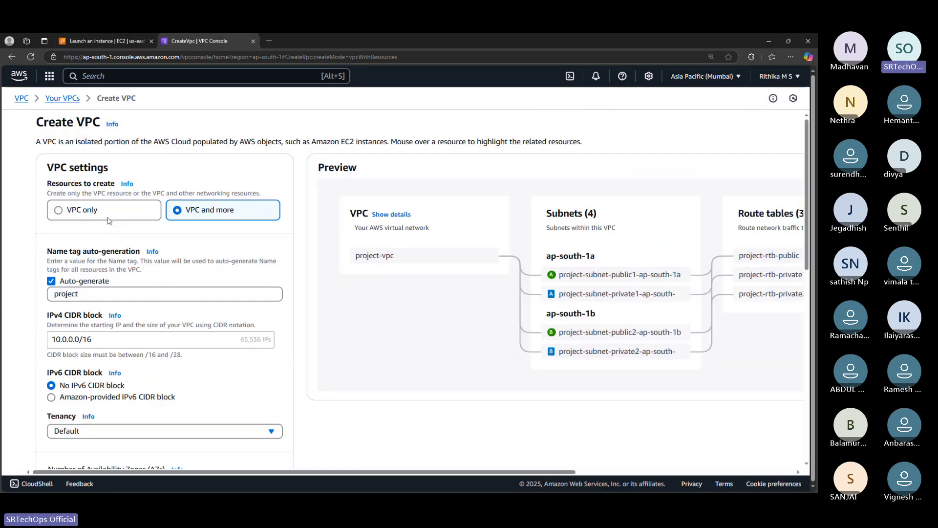
{"action": "left_click", "coordinate": [108, 218]}
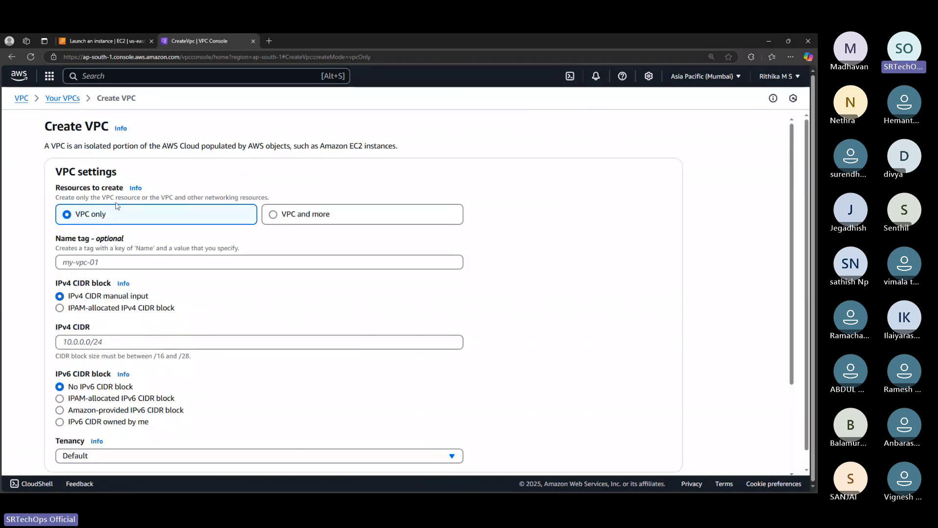
Enter srtechops as the VPC's Name tag
{"action": "left_click", "coordinate": [104, 262]}
{"action": "type", "text": "srtechops"}
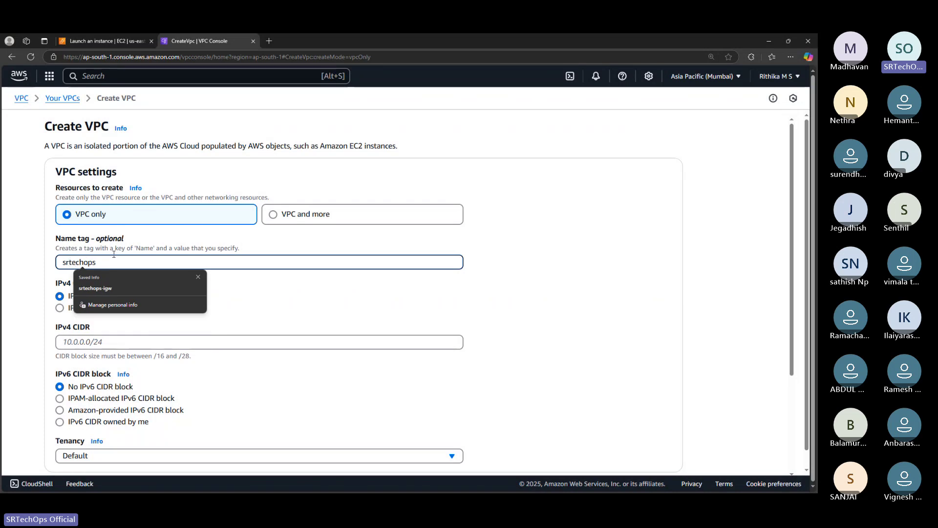
{"action": "left_click", "coordinate": [151, 245]}
{"action": "left_click_drag", "start_coordinate": [108, 262], "coordinate": [53, 263]}
{"action": "left_click", "coordinate": [32, 259]}
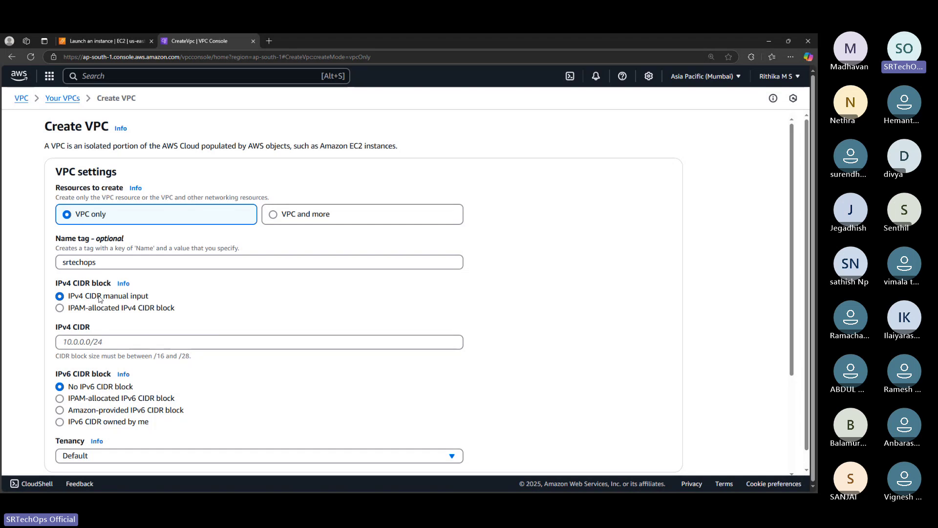
Highlight the /16 to /28 block size limits shown under the IPv4 CIDR field
{"action": "scroll", "coordinate": [179, 292], "scroll_direction": "down", "scroll_amount": 2}
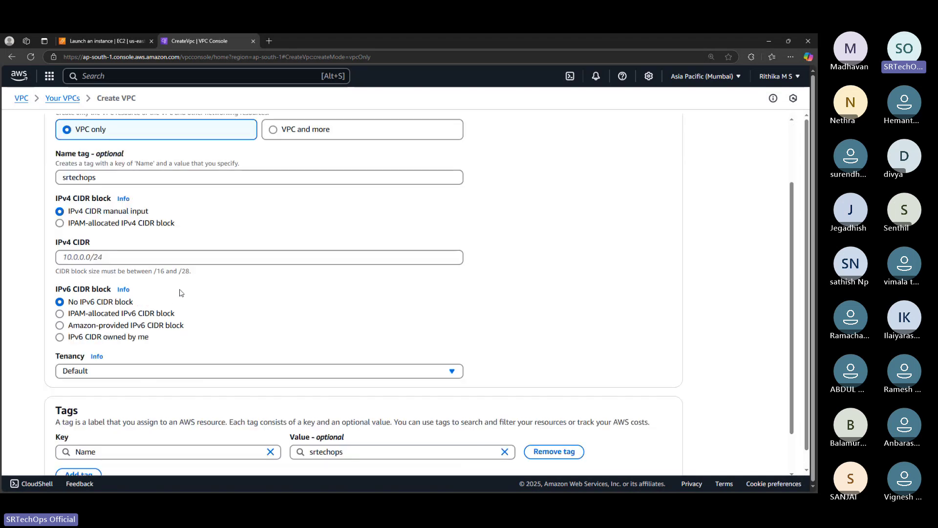
{"action": "left_click", "coordinate": [128, 262]}
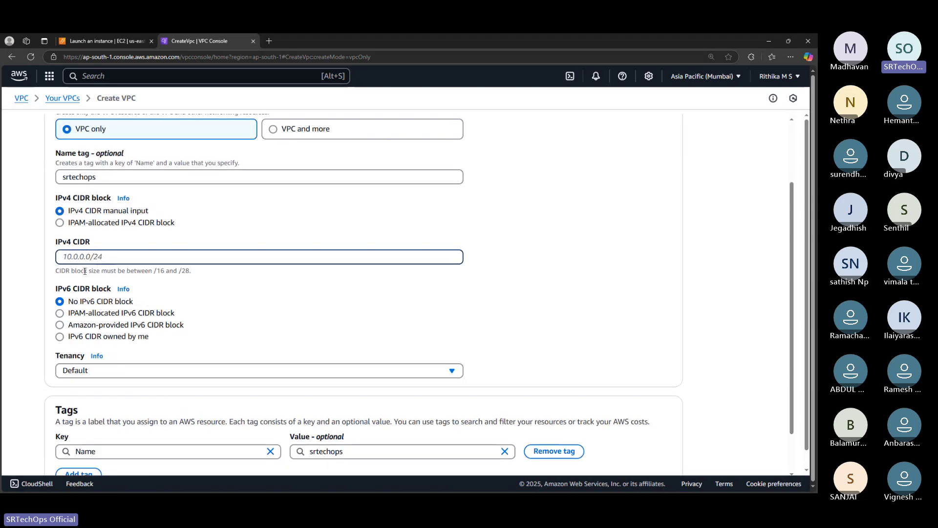
{"action": "double_click", "coordinate": [159, 272]}
{"action": "double_click", "coordinate": [185, 272]}
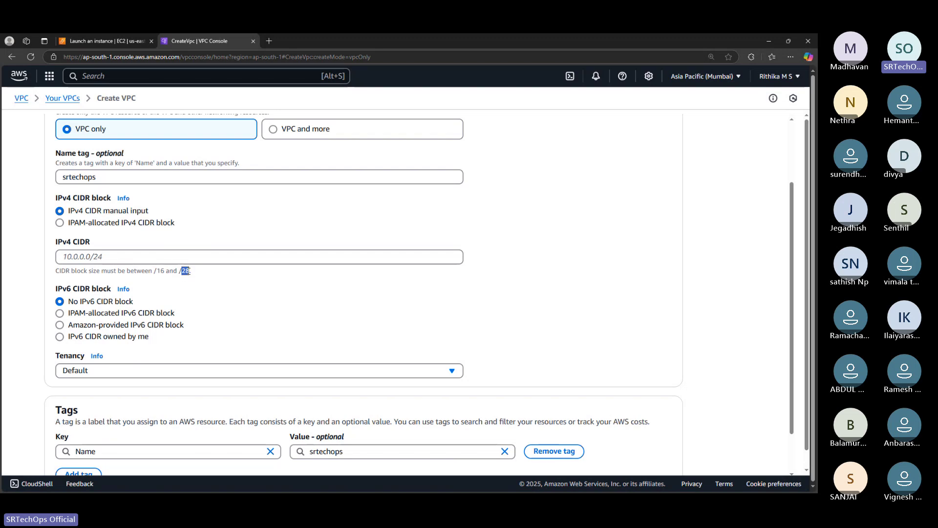
{"action": "left_click_drag", "start_coordinate": [154, 272], "coordinate": [190, 271]}
{"action": "left_click", "coordinate": [142, 278]}
{"action": "left_click_drag", "start_coordinate": [177, 272], "coordinate": [190, 272]}
{"action": "left_click", "coordinate": [191, 272]}
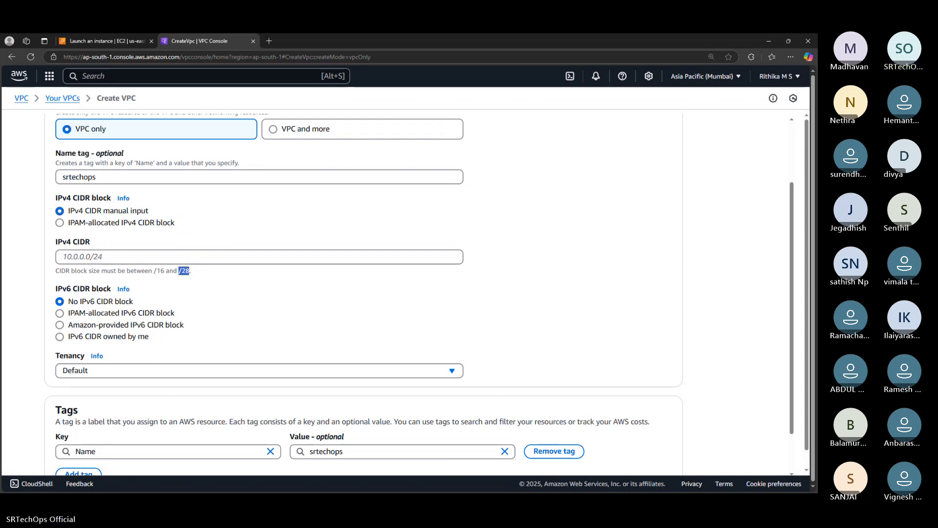
{"action": "key", "text": "alt+Tab"}
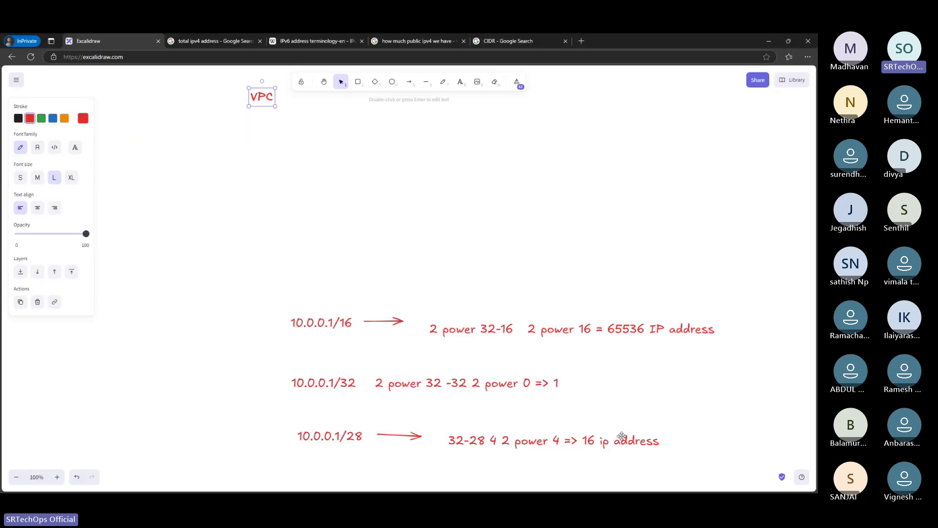
Review the CIDR whiteboard notes and search results, then enter 10.0.0.0 in the IPv4 CIDR field
{"action": "left_click", "coordinate": [243, 128]}
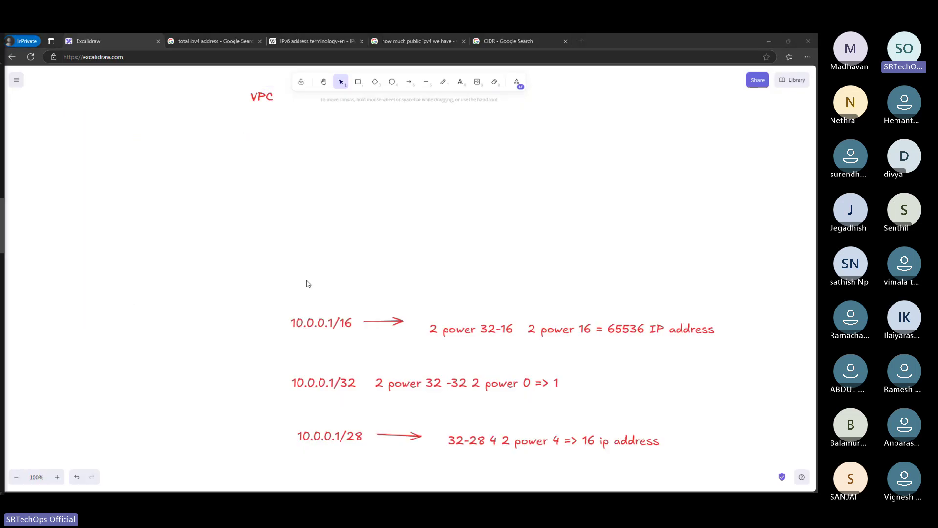
{"action": "key", "text": "alt+Tab"}
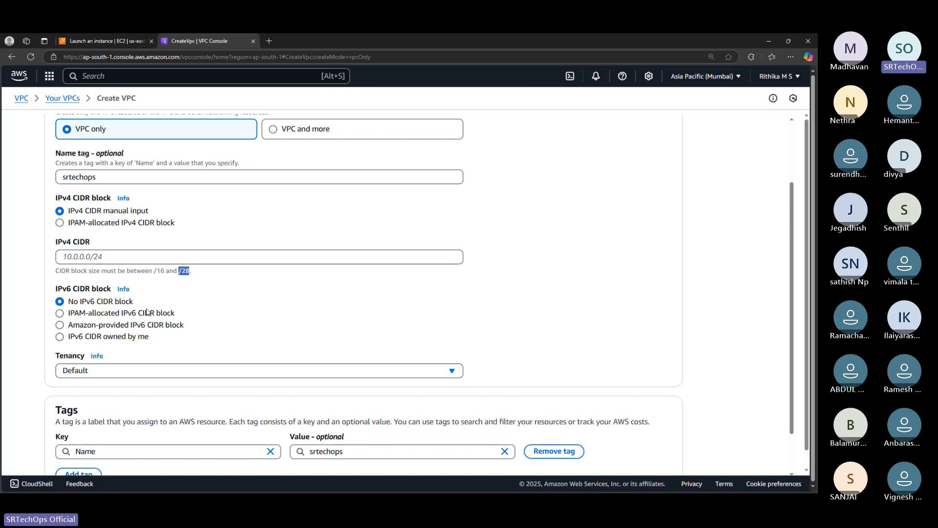
{"action": "left_click", "coordinate": [162, 272]}
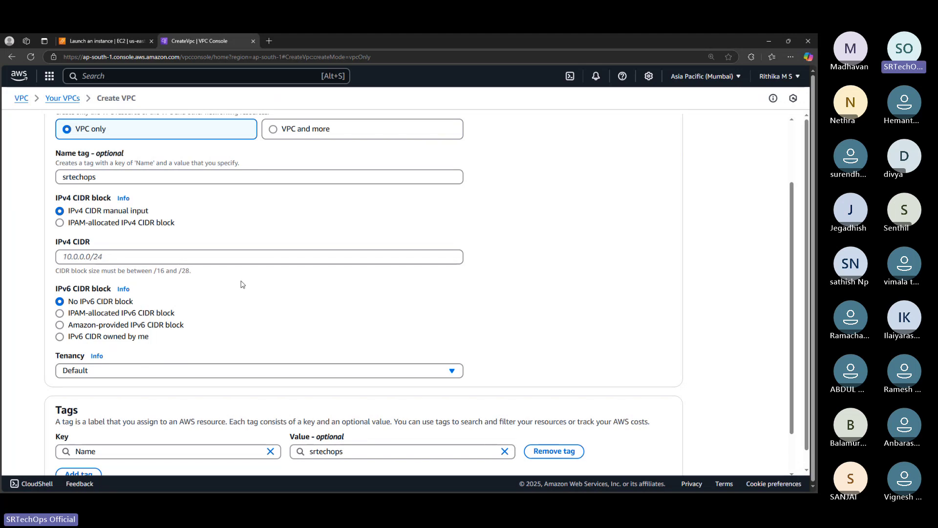
{"action": "key", "text": "alt+Tab"}
{"action": "scroll", "coordinate": [413, 284], "scroll_direction": "down", "scroll_amount": 3}
{"action": "scroll", "coordinate": [350, 288], "scroll_direction": "up", "scroll_amount": 2}
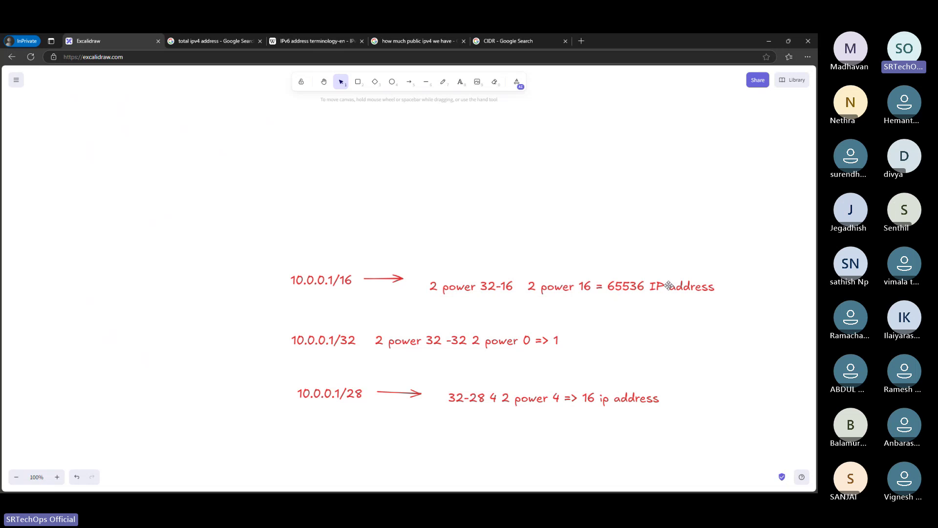
{"action": "left_click", "coordinate": [476, 40]}
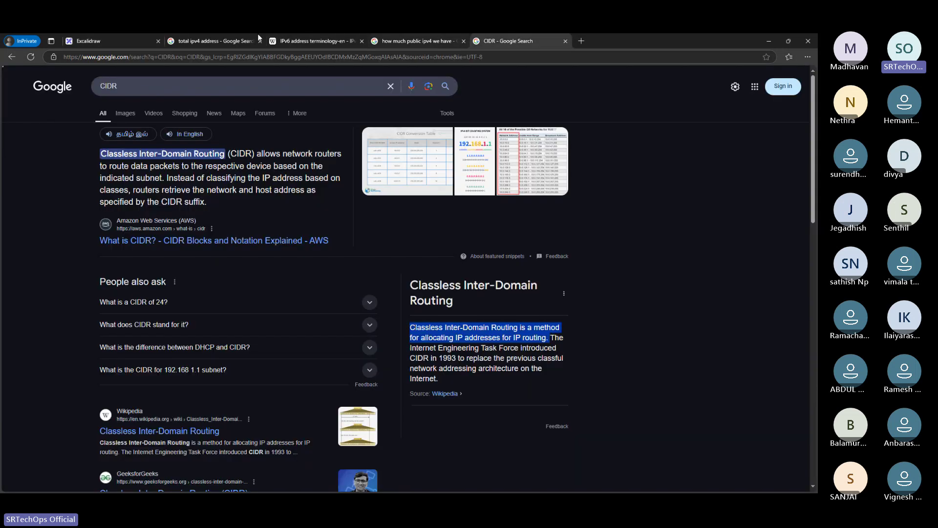
{"action": "key", "text": "alt+Tab"}
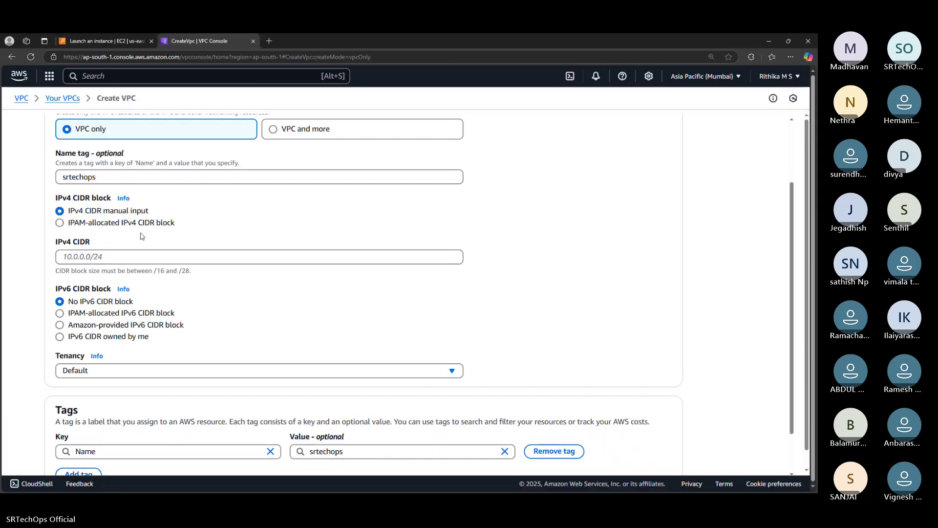
{"action": "left_click", "coordinate": [102, 252]}
{"action": "type", "text": "10.0.0"}
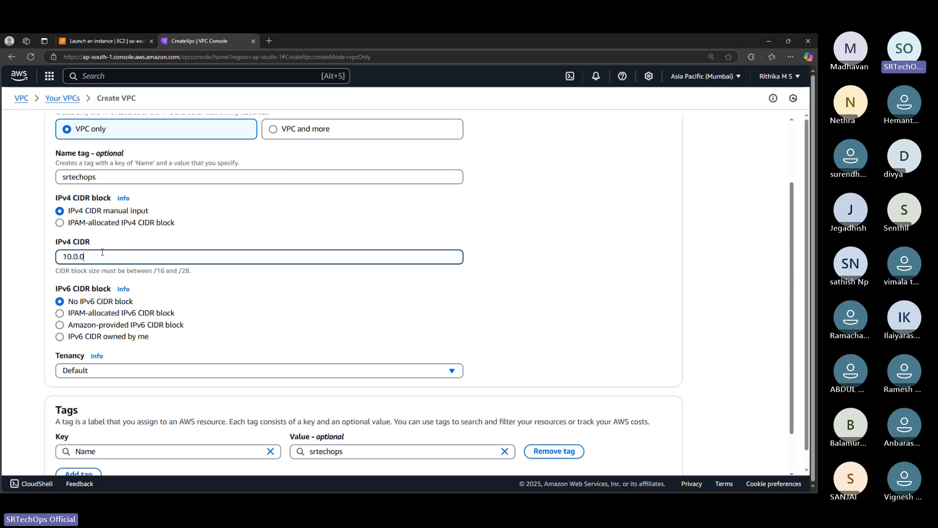
{"action": "type", "text": ".0/16"}
Complete the IPv4 CIDR as 10.0.0.0/16 and review the rest of the form down to Tags
{"action": "left_click", "coordinate": [109, 247]}
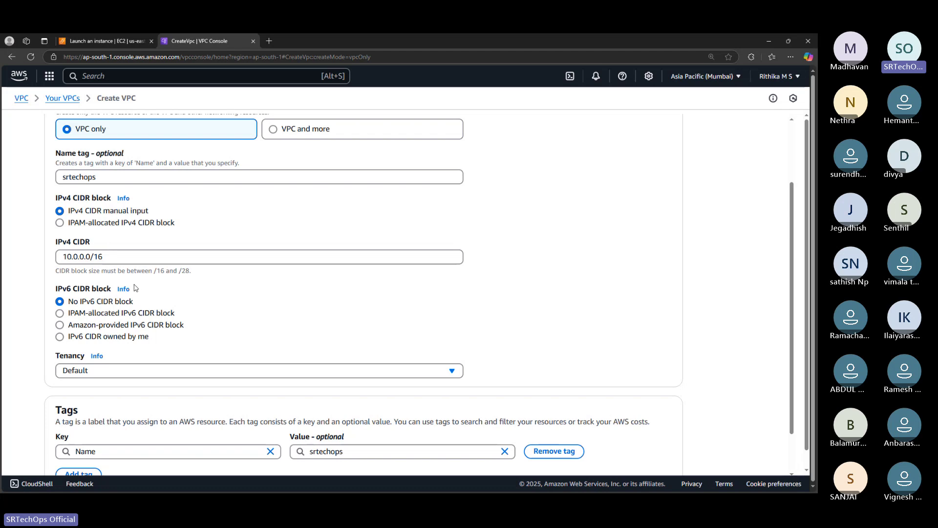
{"action": "scroll", "coordinate": [146, 282], "scroll_direction": "down", "scroll_amount": 1}
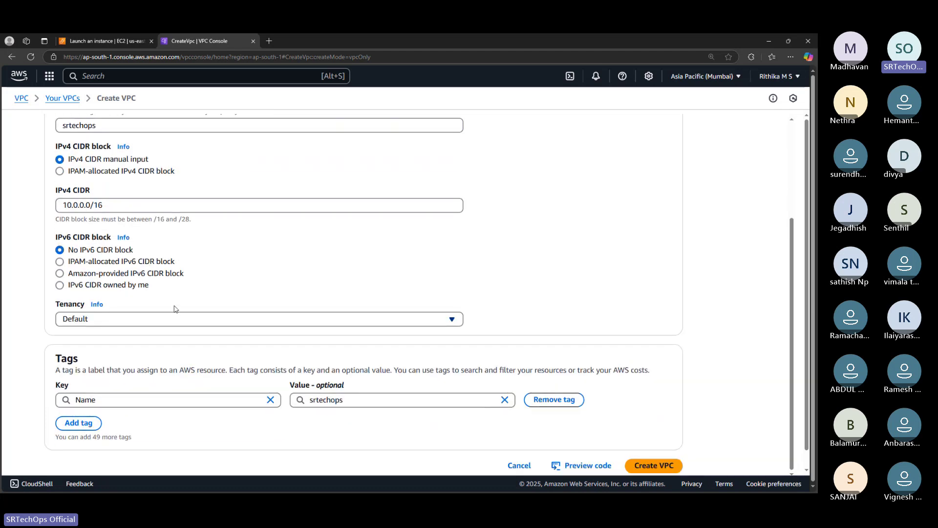
{"action": "scroll", "coordinate": [86, 285], "scroll_direction": "up", "scroll_amount": 2}
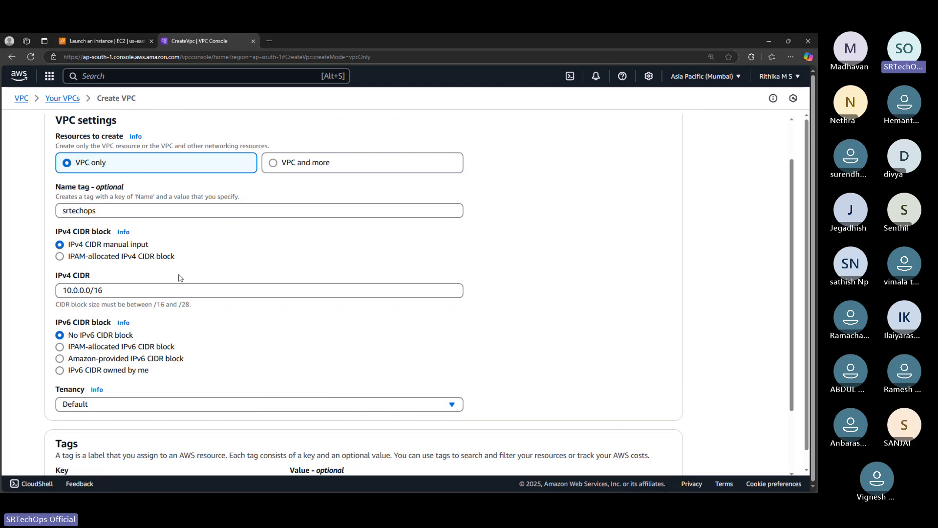
{"action": "scroll", "coordinate": [180, 278], "scroll_direction": "up", "scroll_amount": 1}
{"action": "scroll", "coordinate": [368, 260], "scroll_direction": "down", "scroll_amount": 3}
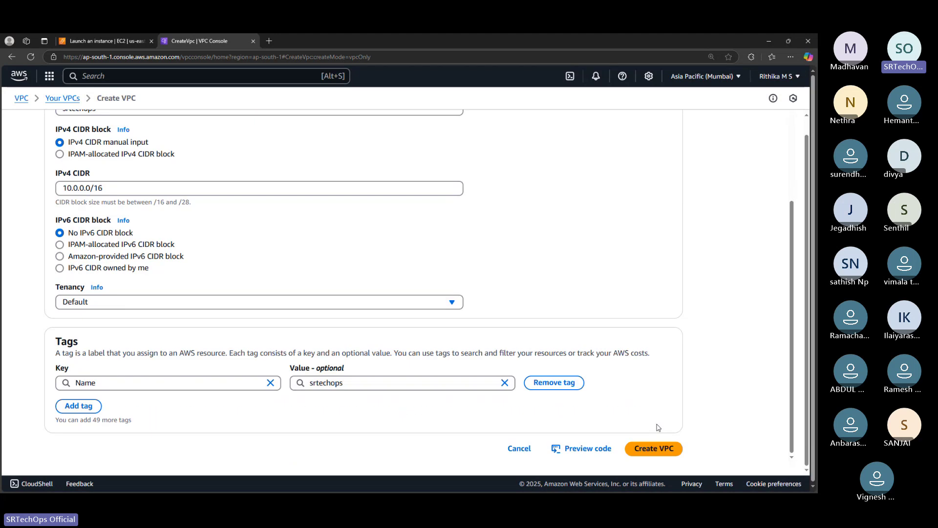
Create the srtechops VPC and confirm its 10.0.0.0/16 row in Your VPCs
{"action": "left_click", "coordinate": [658, 449]}
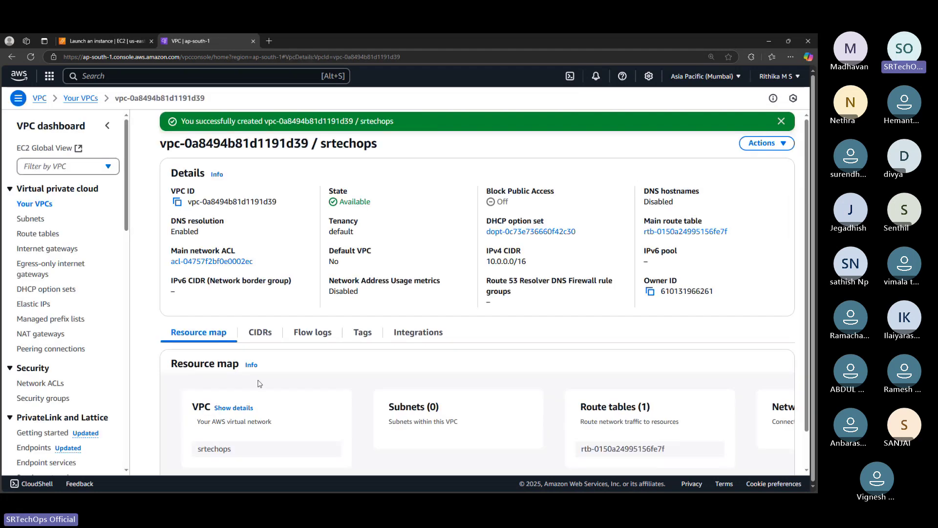
{"action": "left_click", "coordinate": [48, 205]}
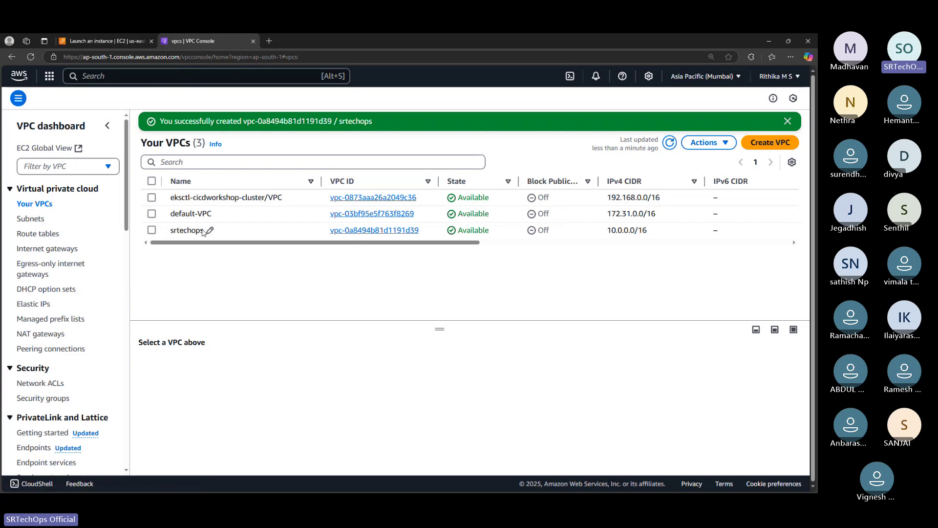
{"action": "left_click_drag", "start_coordinate": [170, 230], "coordinate": [716, 234]}
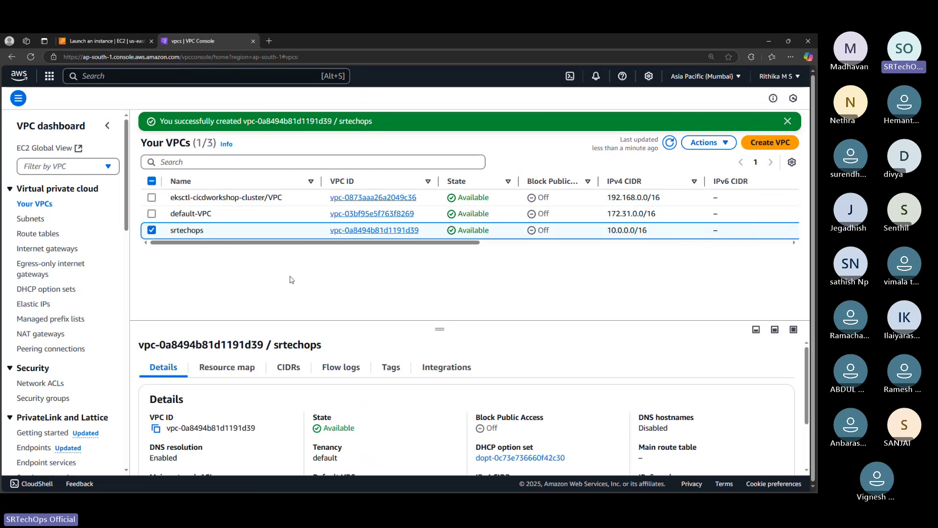
{"action": "left_click", "coordinate": [249, 236]}
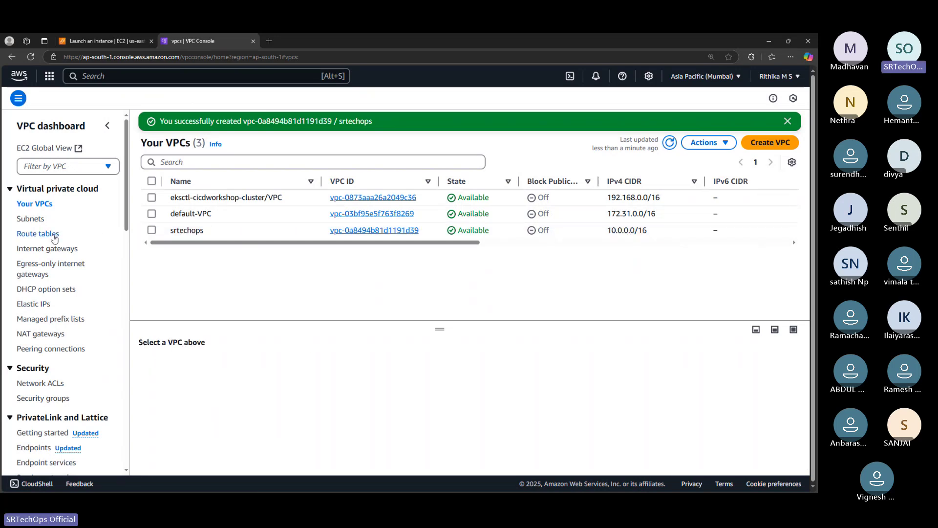
Refresh Route tables to show srtechops' new main route table and open its name editor
{"action": "left_click", "coordinate": [51, 236]}
{"action": "scroll", "coordinate": [543, 212], "scroll_direction": "right", "scroll_amount": 3}
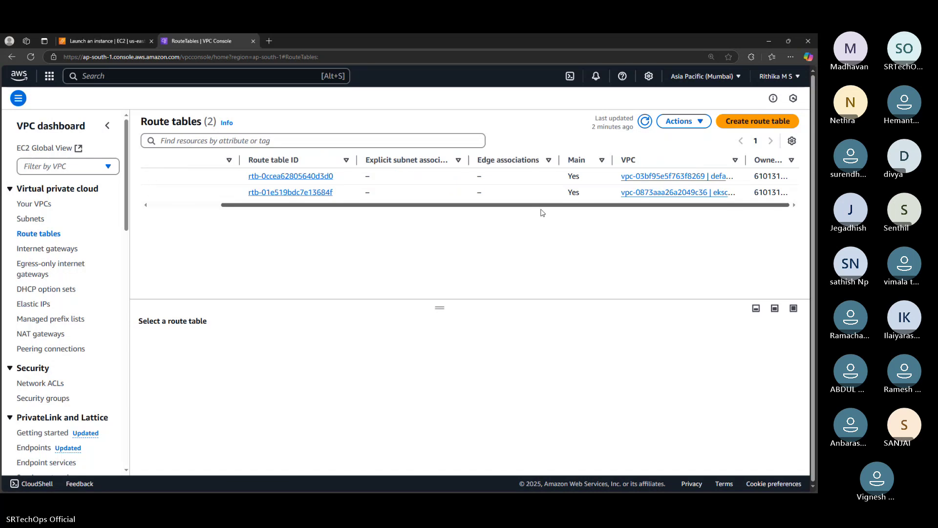
{"action": "scroll", "coordinate": [543, 213], "scroll_direction": "left", "scroll_amount": 3}
{"action": "left_click", "coordinate": [645, 121]}
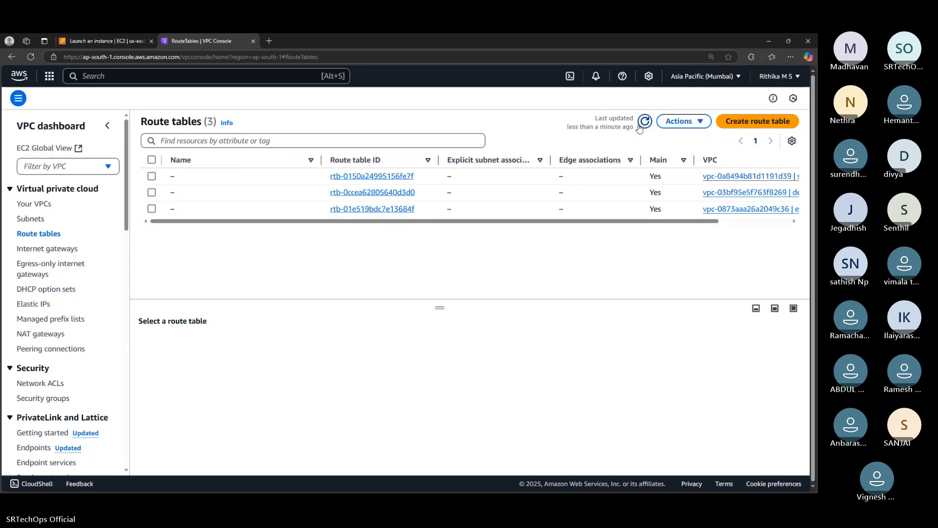
{"action": "scroll", "coordinate": [447, 224], "scroll_direction": "right", "scroll_amount": 3}
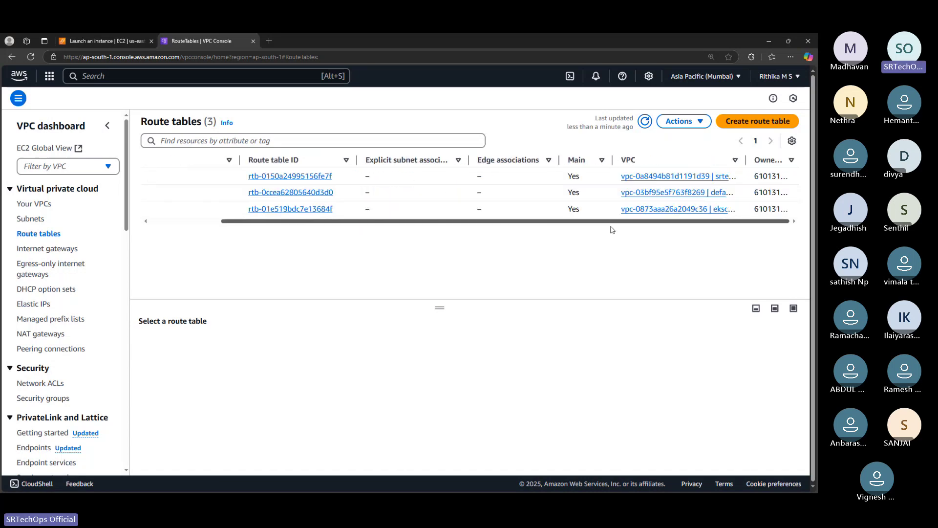
{"action": "scroll", "coordinate": [342, 196], "scroll_direction": "left", "scroll_amount": 3}
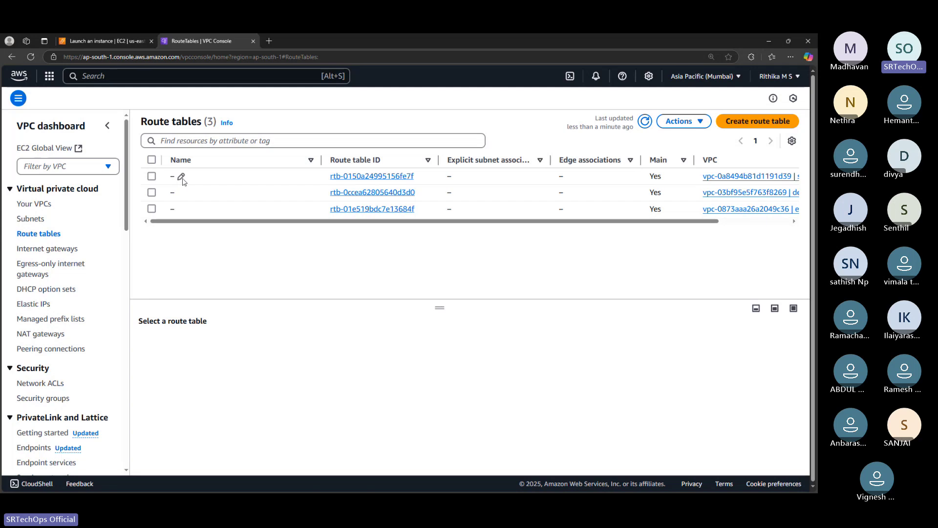
{"action": "left_click", "coordinate": [181, 176]}
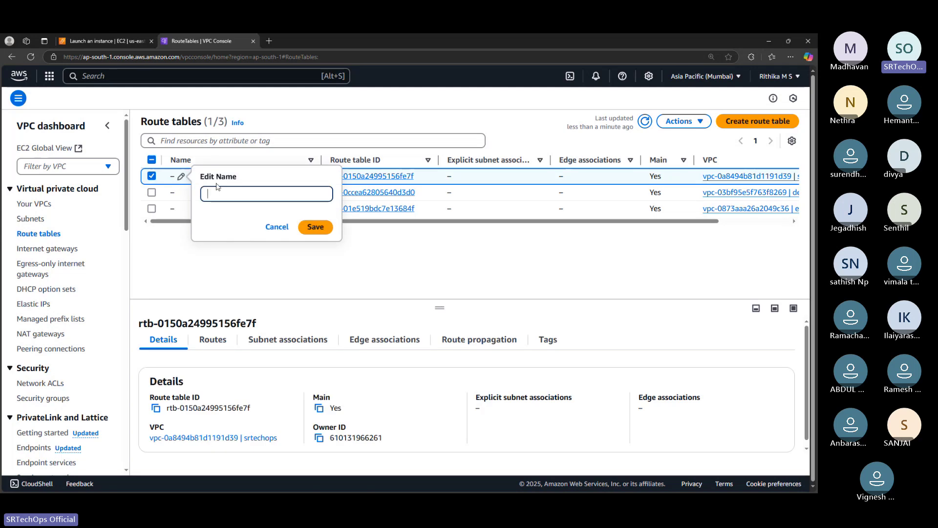
{"action": "left_click_drag", "start_coordinate": [366, 217], "coordinate": [661, 217]}
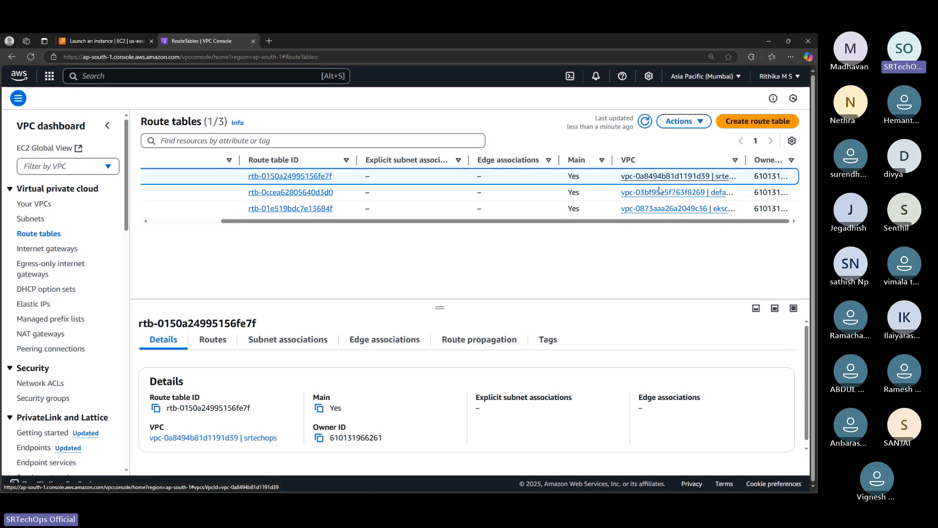
{"action": "left_click_drag", "start_coordinate": [371, 221], "coordinate": [696, 223]}
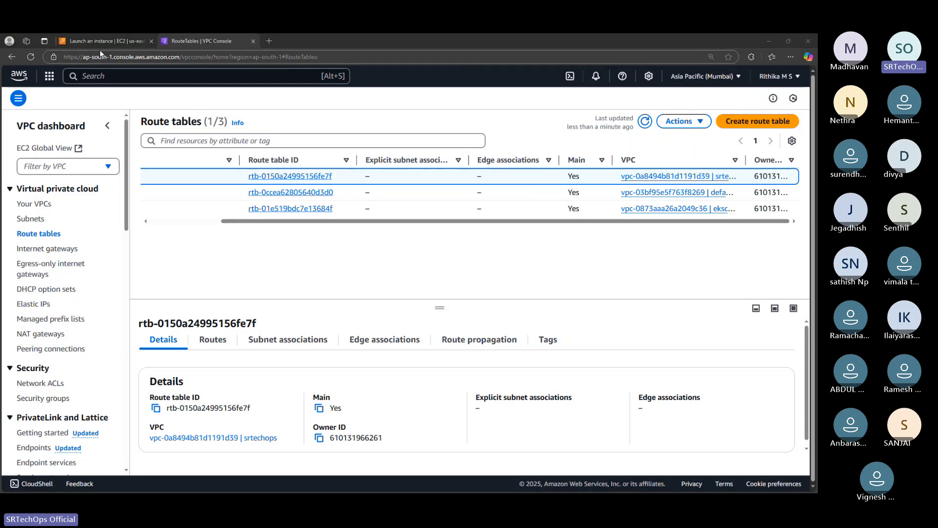
In Excalidraw, draw a large red rectangle representing the VPC
{"action": "key", "text": "alt+Tab"}
{"action": "right_click", "coordinate": [165, 61]}
{"action": "left_click", "coordinate": [183, 65]}
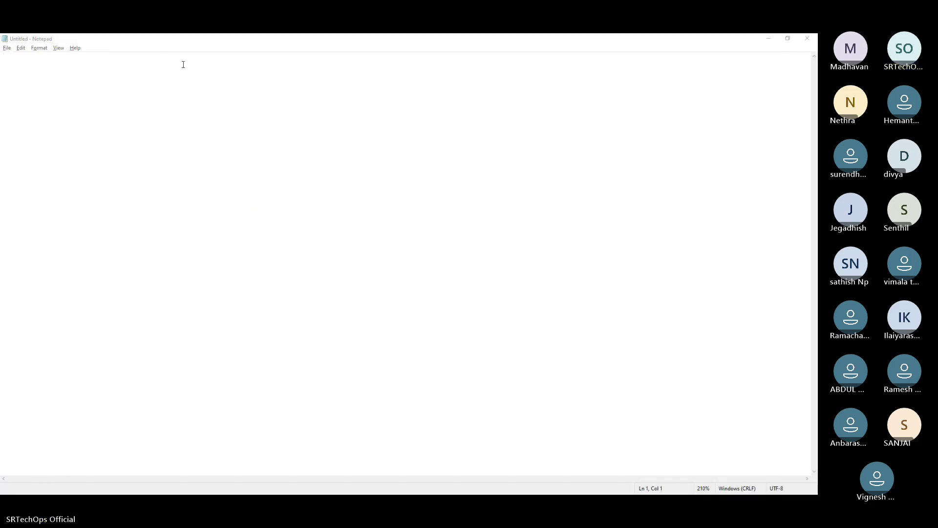
{"action": "key", "text": "alt+Tab"}
{"action": "left_click", "coordinate": [109, 34]}
{"action": "scroll", "coordinate": [344, 218], "scroll_direction": "down", "scroll_amount": 10}
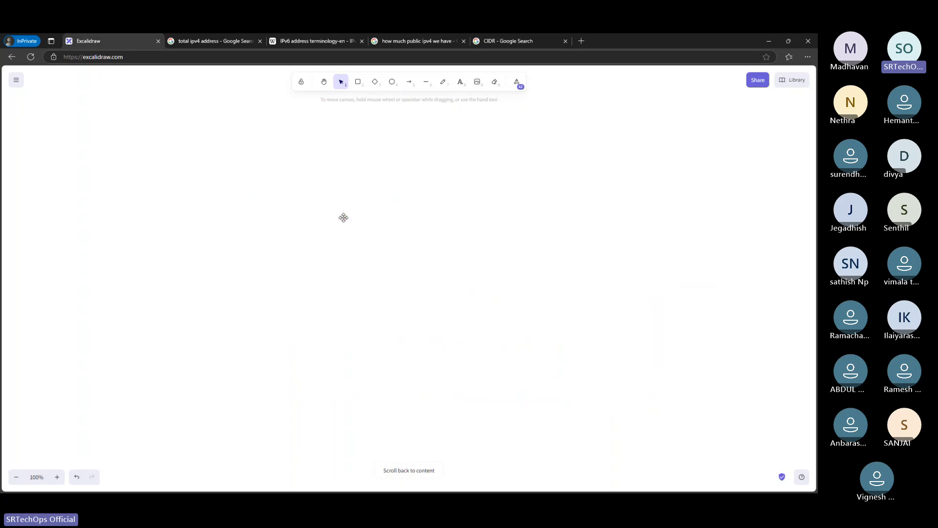
{"action": "left_click", "coordinate": [358, 82]}
{"action": "left_click_drag", "start_coordinate": [200, 178], "coordinate": [666, 386]}
Add a blue 'VPC' label just above the red rectangle
{"action": "left_click", "coordinate": [467, 118]}
{"action": "left_click", "coordinate": [460, 81]}
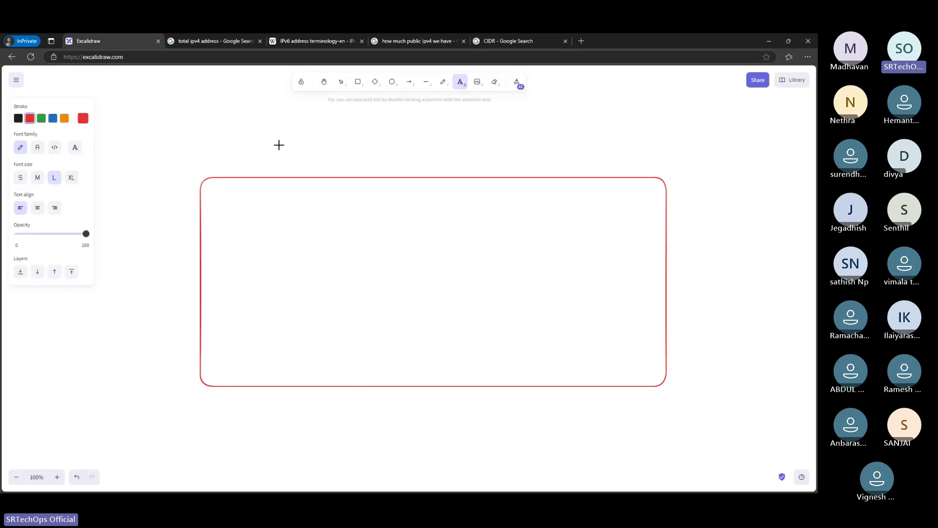
{"action": "left_click", "coordinate": [53, 118]}
{"action": "left_click", "coordinate": [416, 167]}
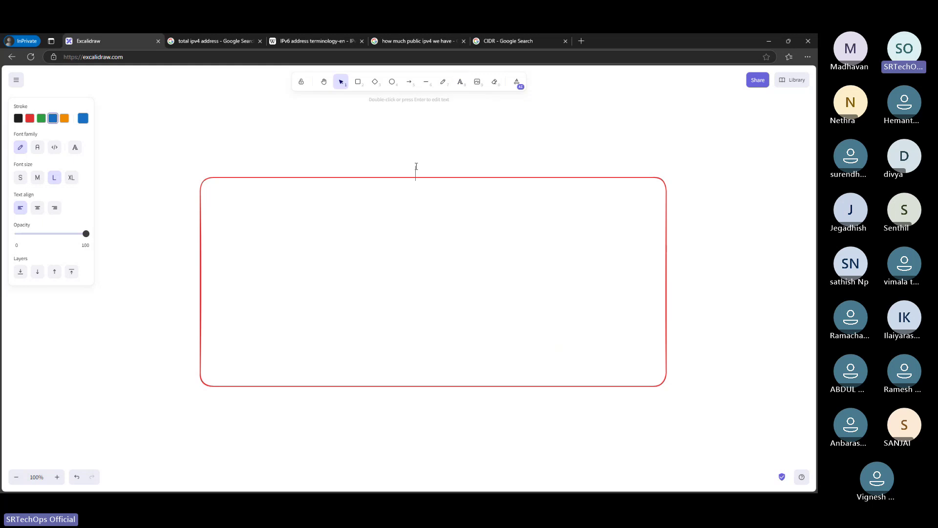
{"action": "type", "text": "VPC"}
{"action": "left_click", "coordinate": [427, 168]}
{"action": "left_click_drag", "start_coordinate": [427, 169], "coordinate": [429, 153]}
{"action": "left_click", "coordinate": [419, 110]}
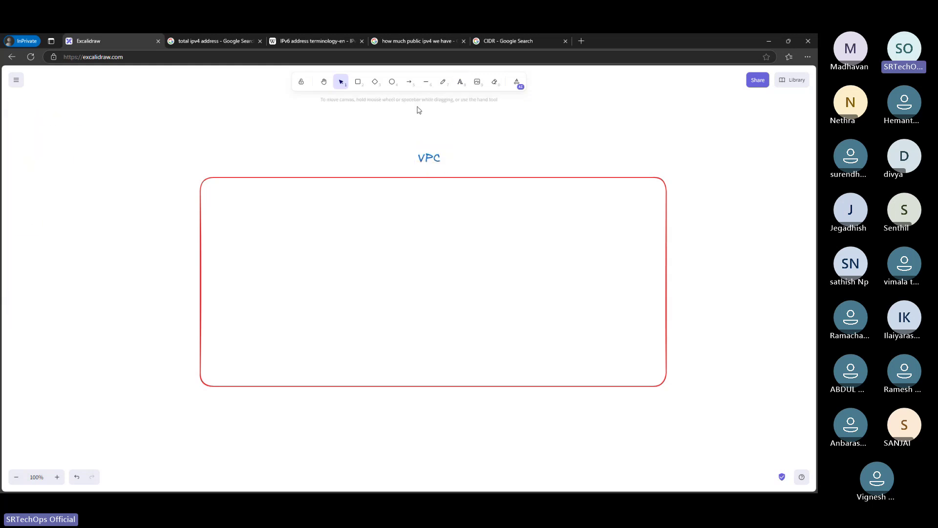
Draw a blue rounded box labelled 'public rt' inside the VPC rectangle
{"action": "left_click", "coordinate": [358, 81]}
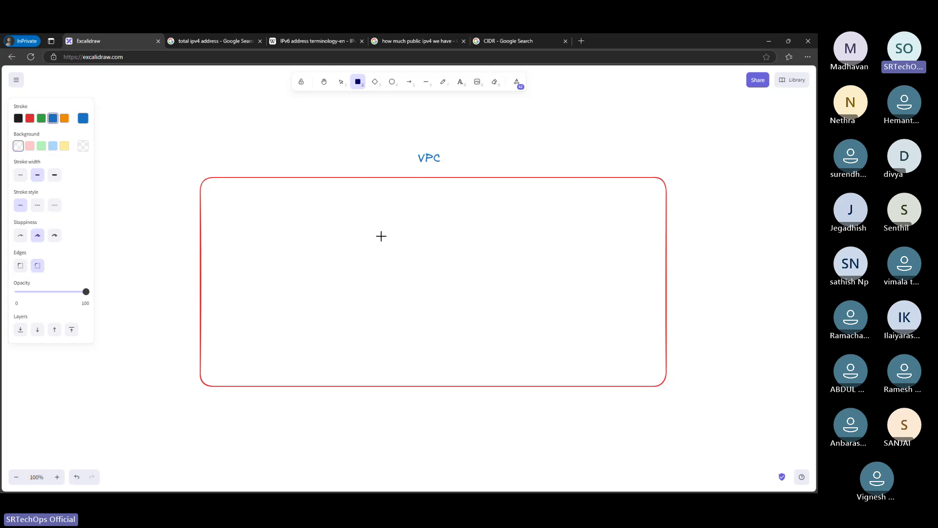
{"action": "mouse_move", "coordinate": [223, 287]}
{"action": "left_mouse_down"}
{"action": "mouse_move", "coordinate": [310, 337]}
{"action": "mouse_move", "coordinate": [338, 343]}
{"action": "left_mouse_up"}
{"action": "left_click_drag", "start_coordinate": [307, 302], "coordinate": [310, 288]}
{"action": "left_click", "coordinate": [431, 130]}
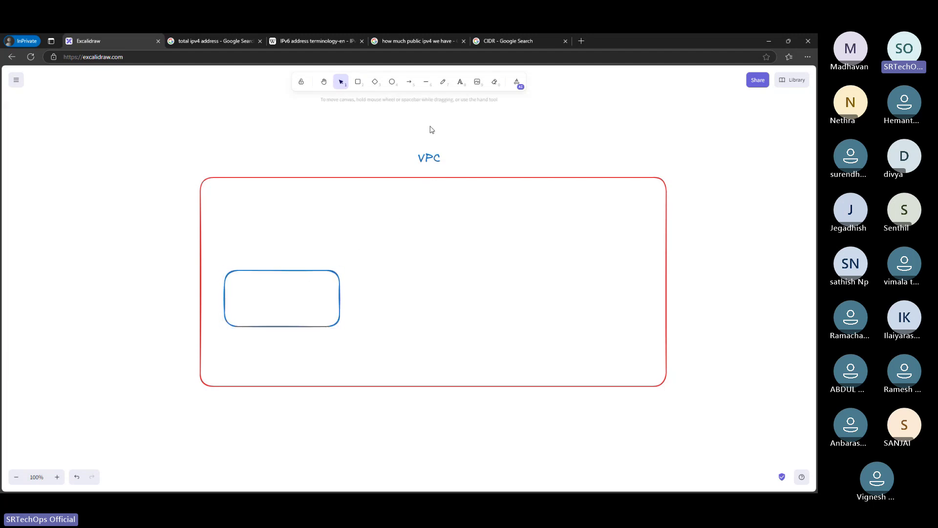
{"action": "left_click", "coordinate": [459, 81]}
{"action": "left_click", "coordinate": [253, 295]}
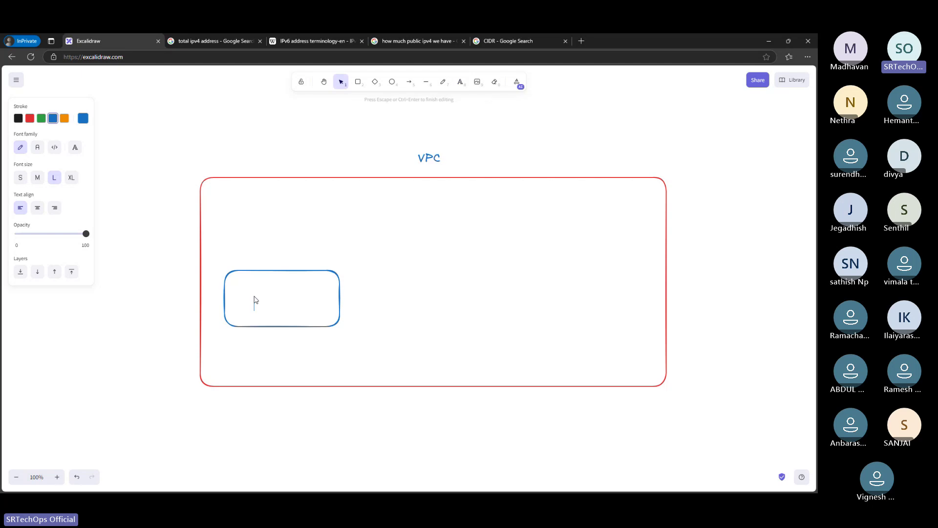
{"action": "type", "text": "public"}
{"action": "key", "text": "BackSpace"}
{"action": "key", "text": "BackSpace"}
{"action": "type", "text": "c rt"}
{"action": "left_click", "coordinate": [310, 234]}
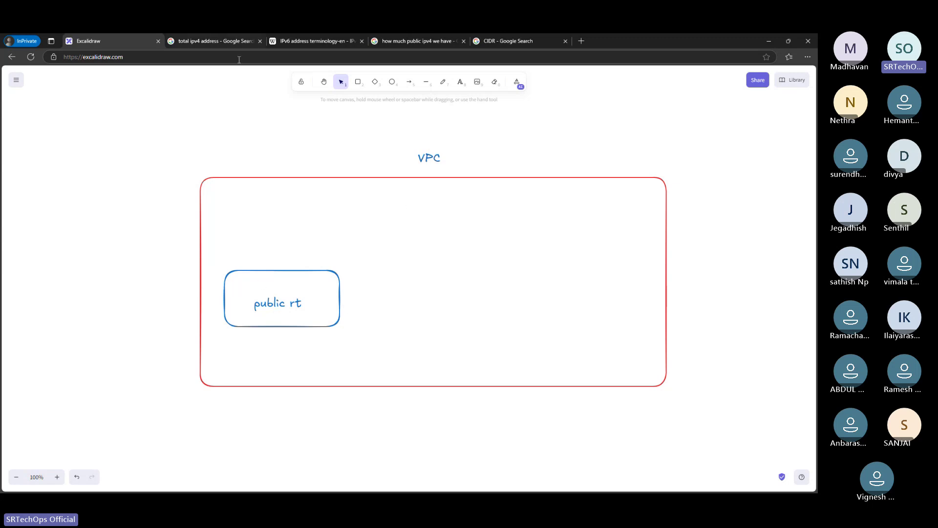
{"action": "key", "text": "alt+Tab"}
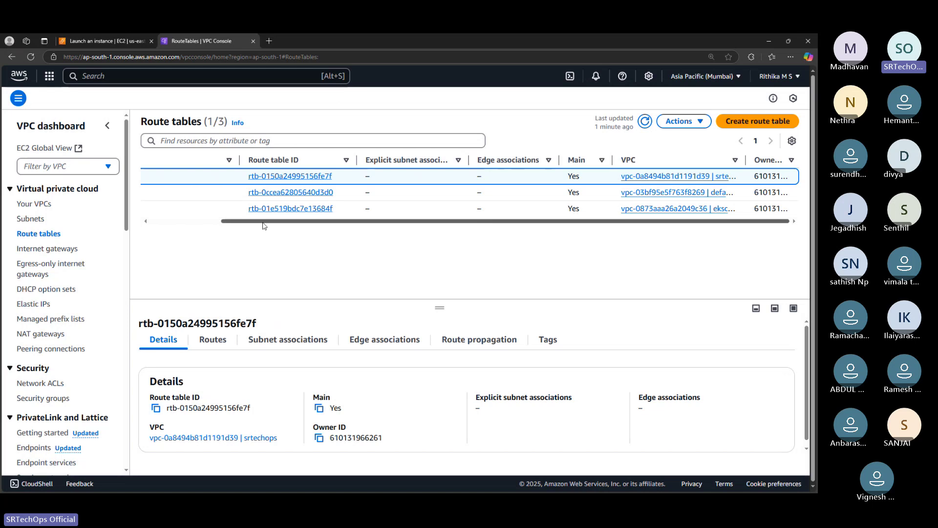
Name the srtechops VPC's route table 'public-rt' and switch back to the Excalidraw diagram
{"action": "left_click", "coordinate": [181, 177]}
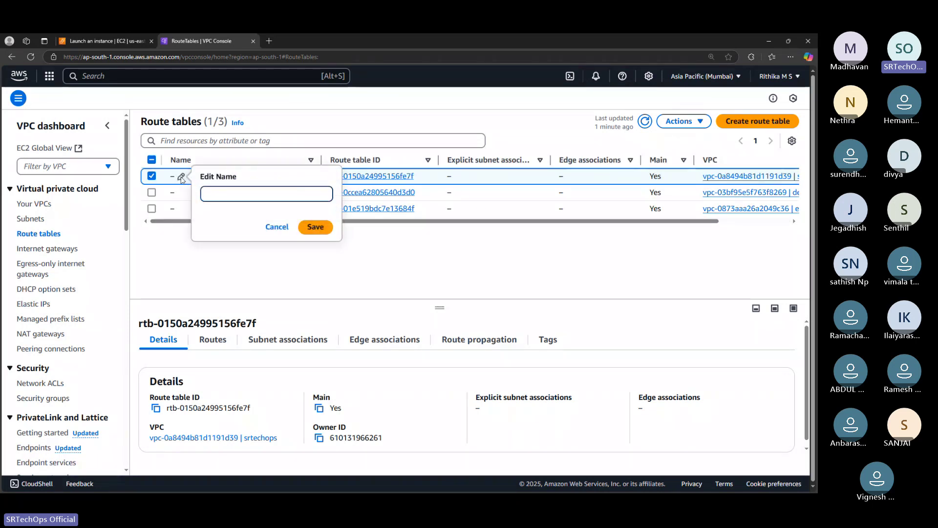
{"action": "type", "text": "publ"}
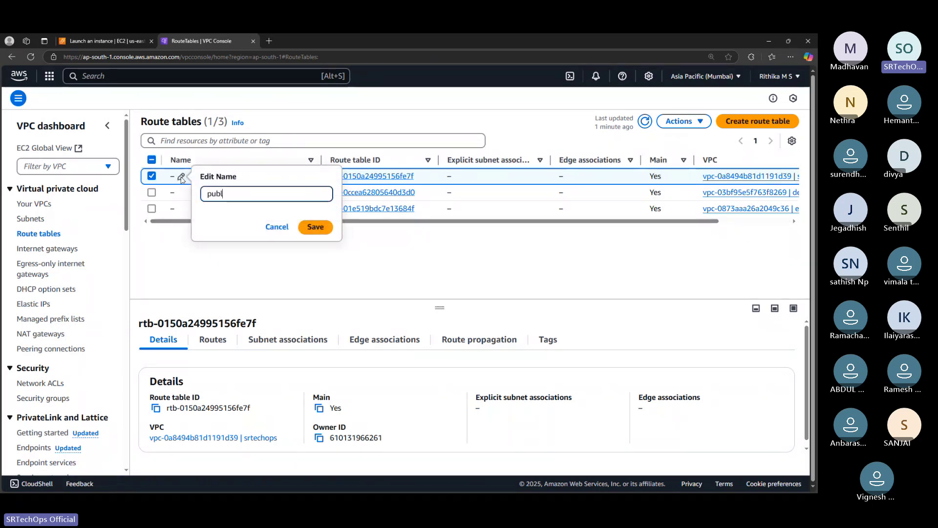
{"action": "type", "text": "ic-rt"}
{"action": "key", "text": "Return"}
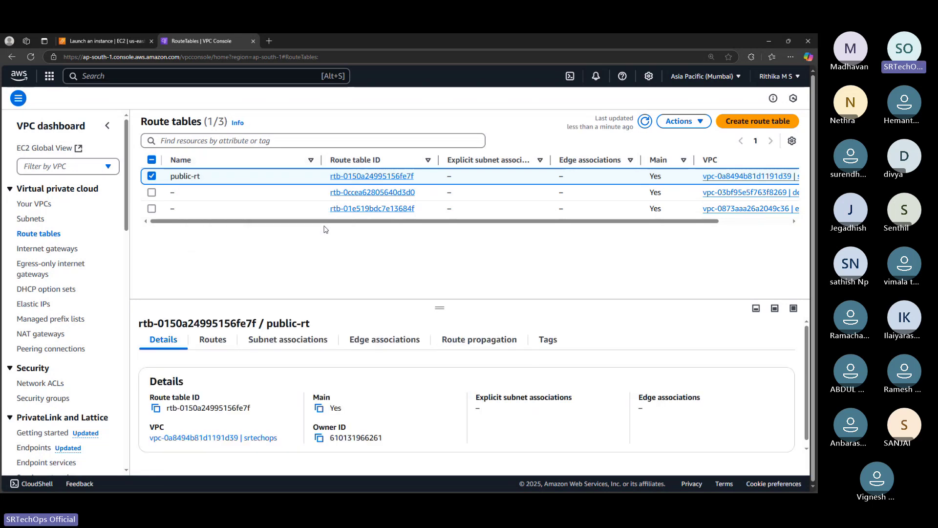
{"action": "key", "text": "alt+Tab"}
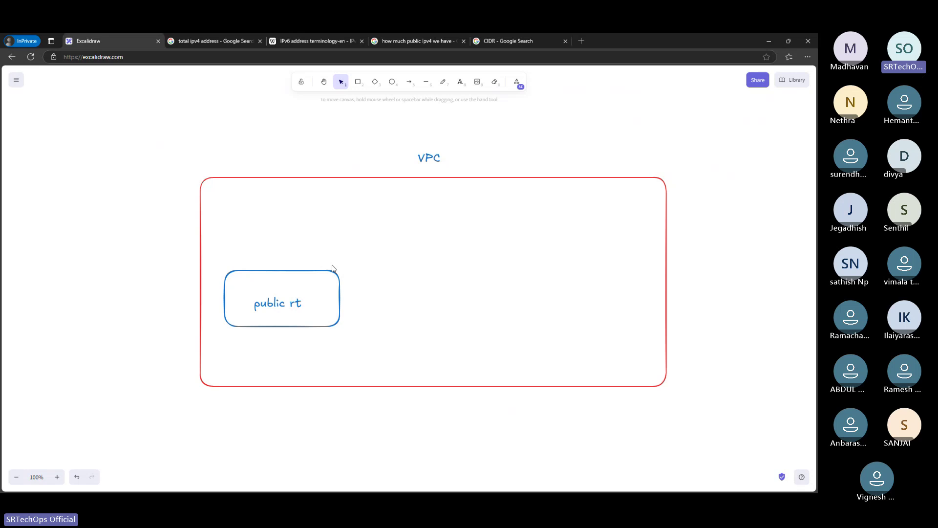
Review the Excalidraw VPC diagram, then return to the AWS Route tables page
{"action": "key", "text": "alt+Tab"}
{"action": "key", "text": "alt+Tab"}
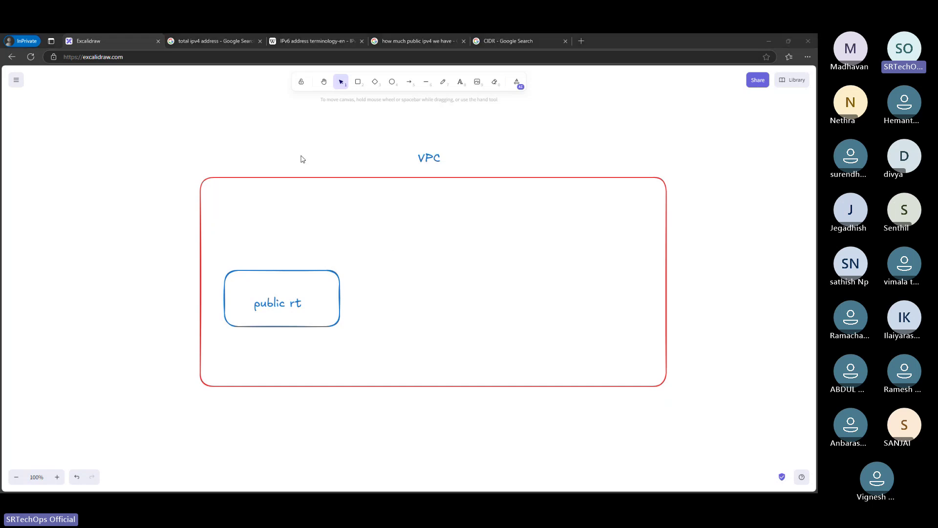
{"action": "key", "text": "alt+Tab"}
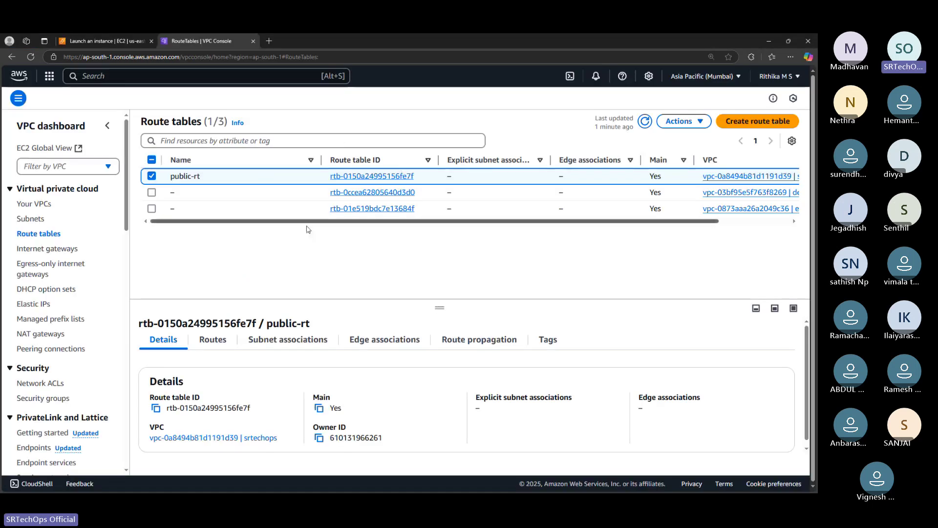
Start creating a subnet in the srtechops VPC (10.0.0.0/16) from the Subnets list
{"action": "left_click", "coordinate": [41, 218]}
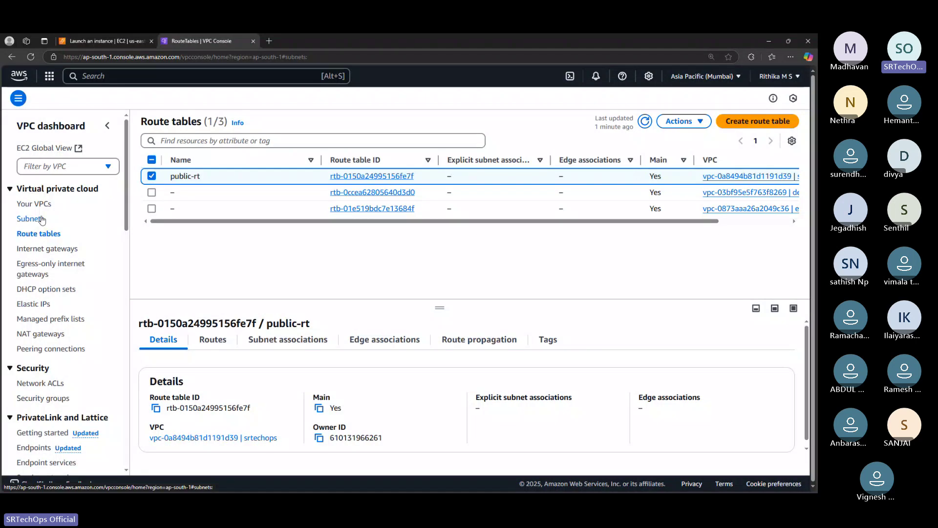
{"action": "left_click", "coordinate": [765, 121]}
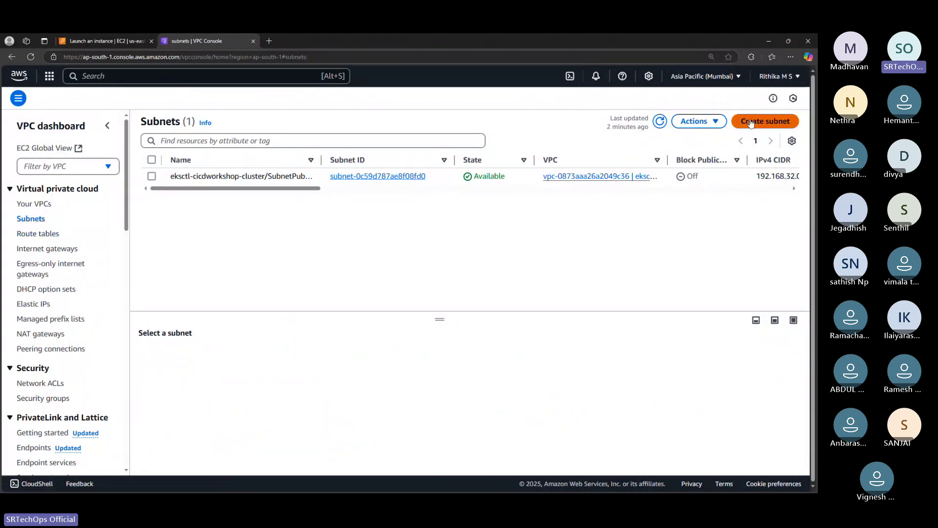
{"action": "left_click", "coordinate": [107, 194]}
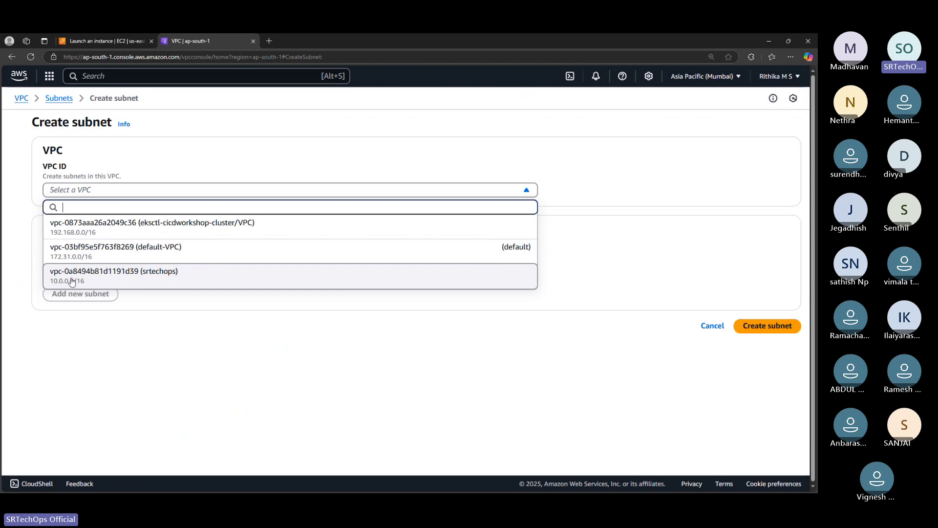
{"action": "left_click", "coordinate": [112, 277]}
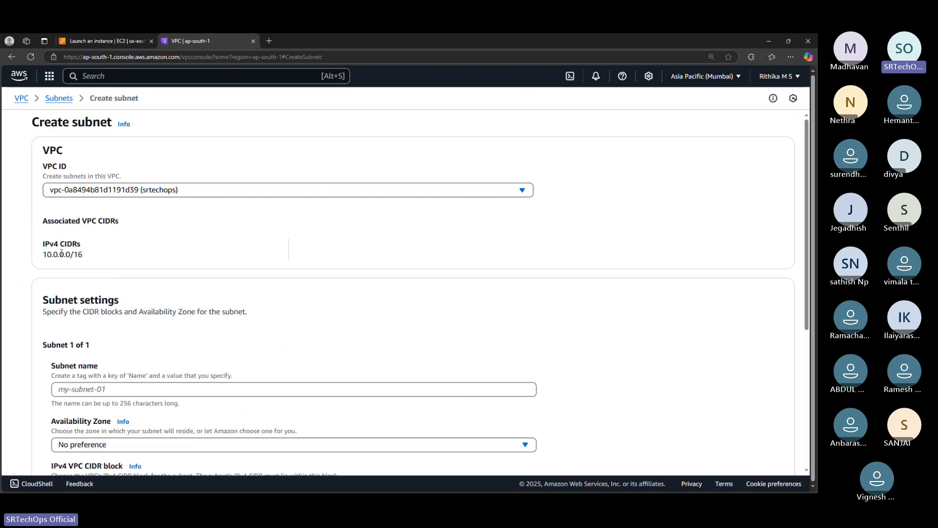
{"action": "left_click_drag", "start_coordinate": [42, 255], "coordinate": [81, 255]}
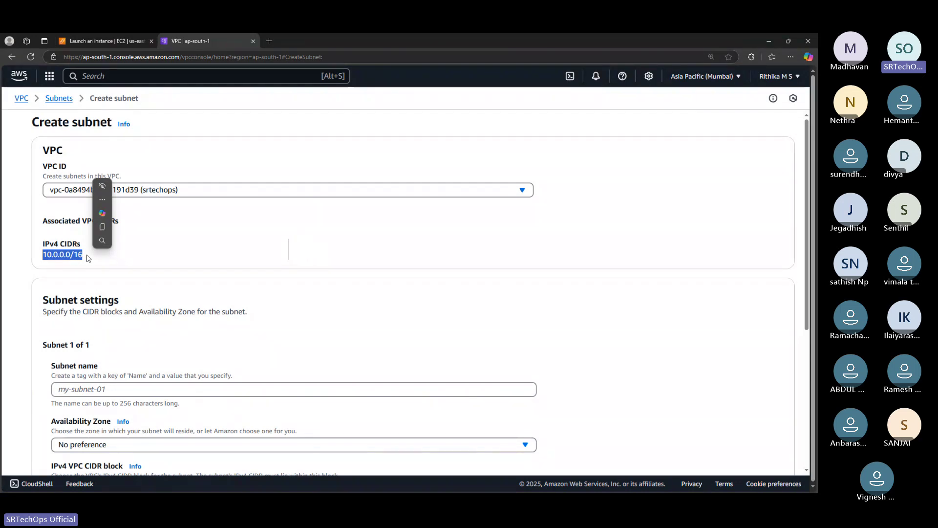
{"action": "left_click", "coordinate": [201, 263]}
Name the subnet 'public-subnet' and place it in availability zone ap-south-1a
{"action": "scroll", "coordinate": [201, 263], "scroll_direction": "down", "scroll_amount": 5}
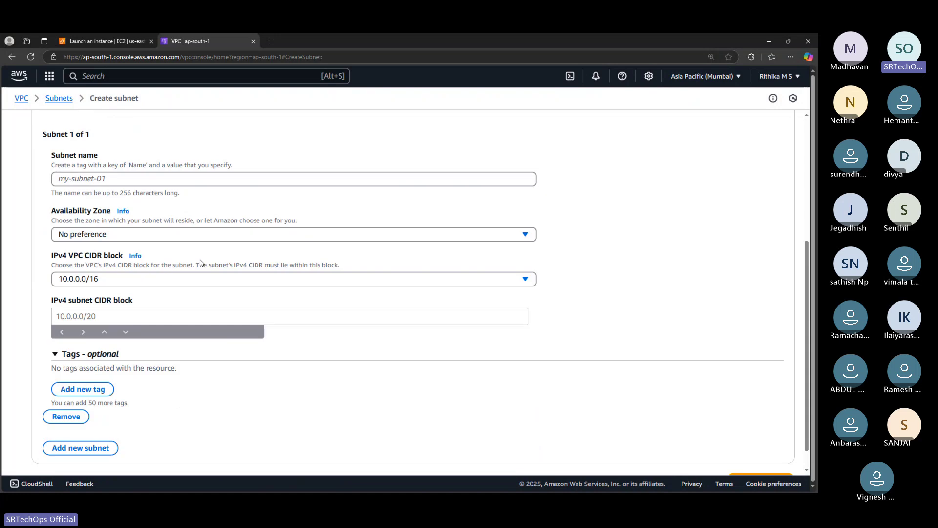
{"action": "left_click", "coordinate": [95, 178]}
{"action": "type", "text": "publ"}
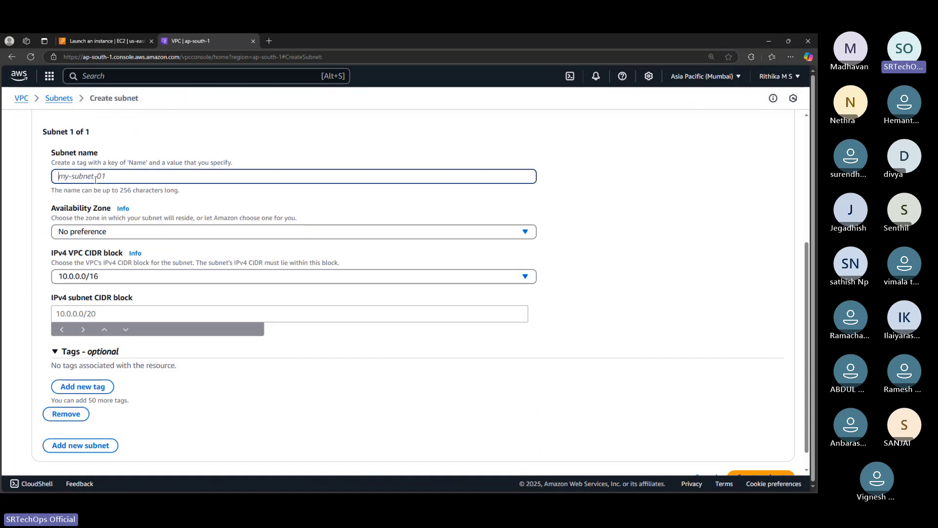
{"action": "type", "text": "ic"}
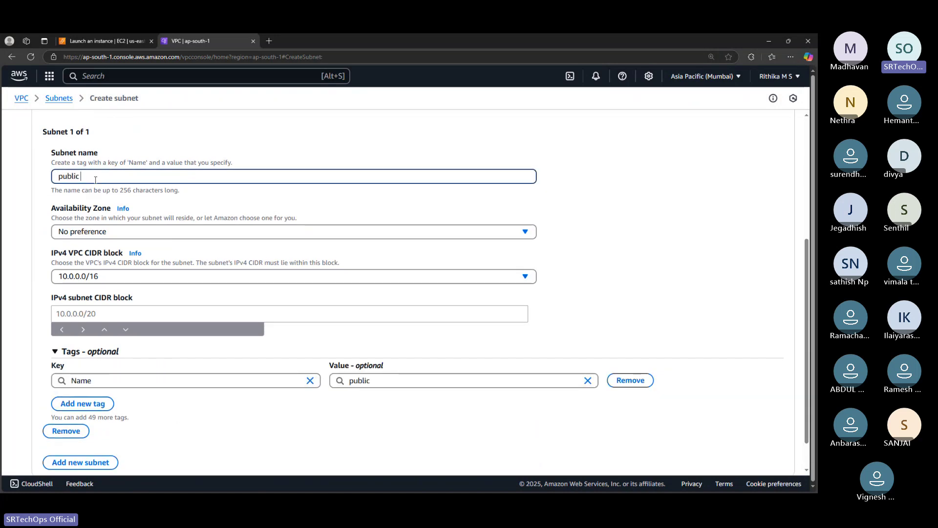
{"action": "type", "text": "-subnet"}
{"action": "left_click", "coordinate": [103, 231]}
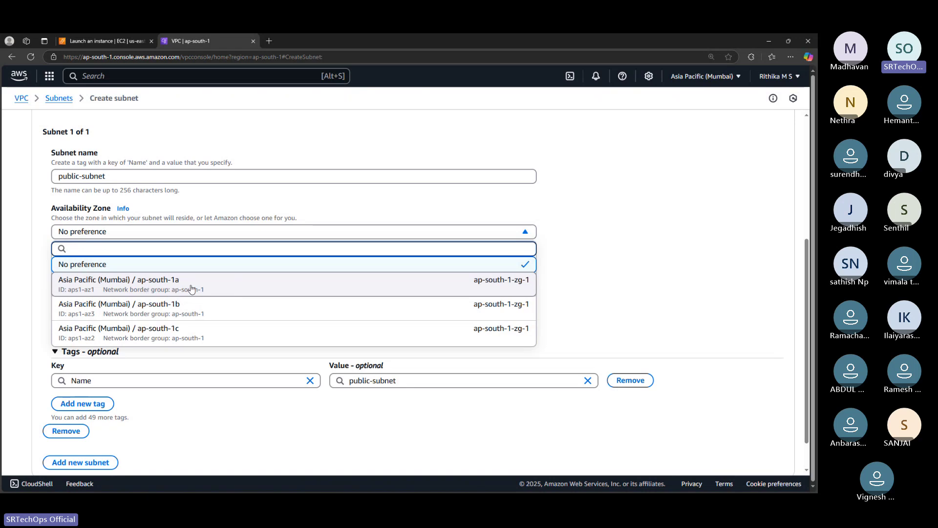
{"action": "left_click", "coordinate": [167, 285]}
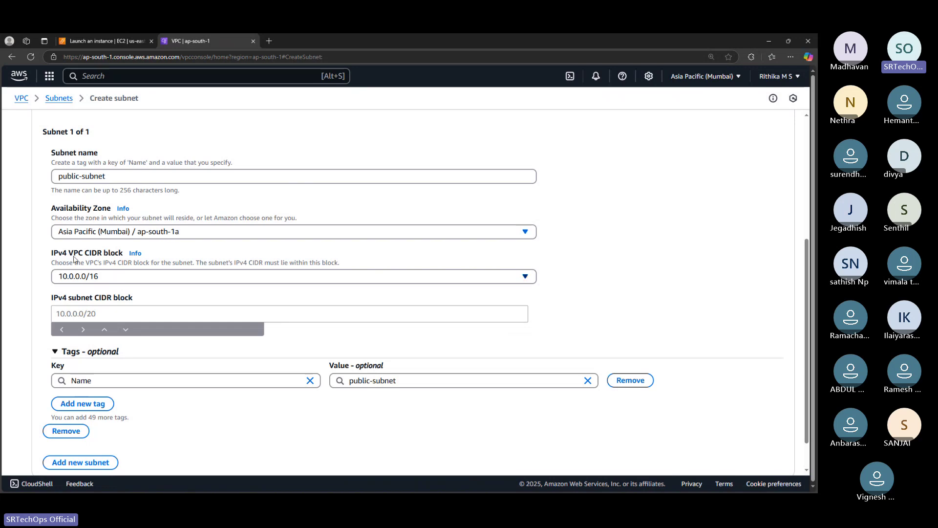
{"action": "left_click_drag", "start_coordinate": [70, 253], "coordinate": [124, 256]}
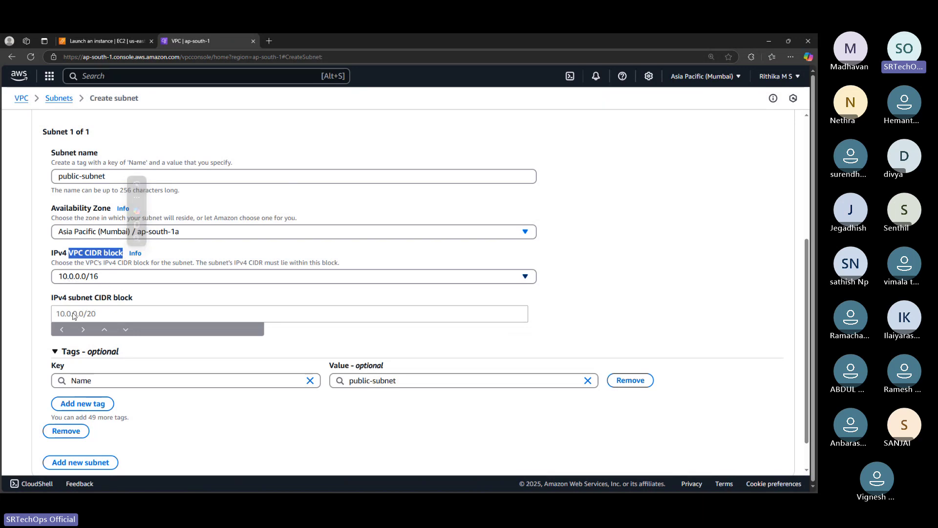
Enter 10.0.0.0/16 as the subnet CIDR, which gives 65,536 IPs
{"action": "left_click", "coordinate": [73, 314]}
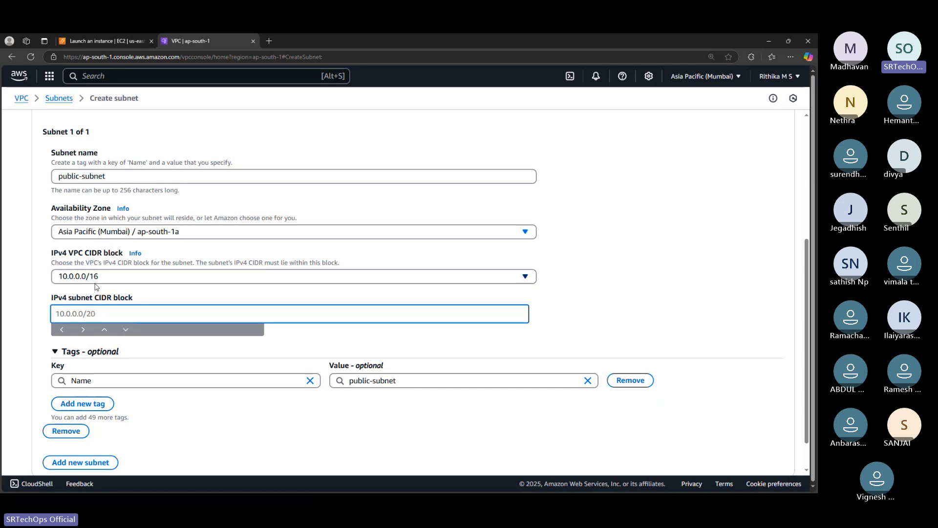
{"action": "type", "text": "10.0"}
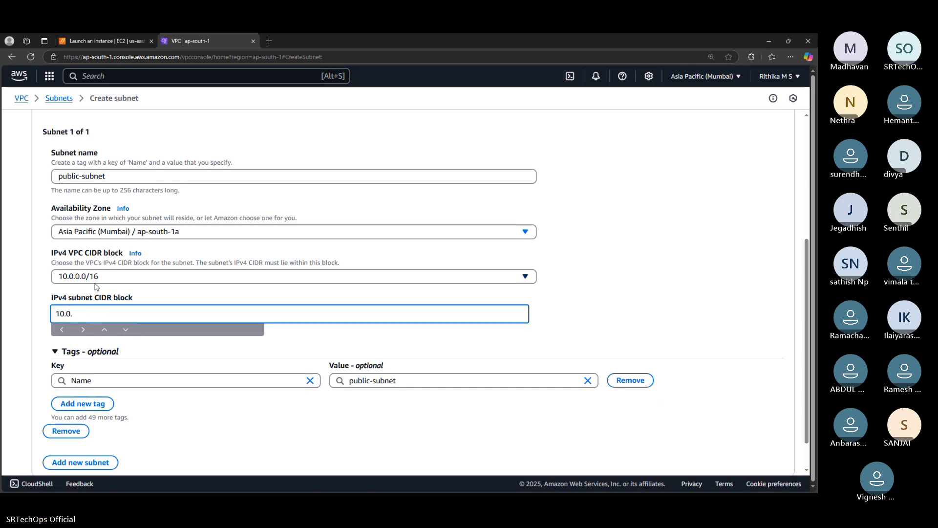
{"action": "type", "text": ".0"}
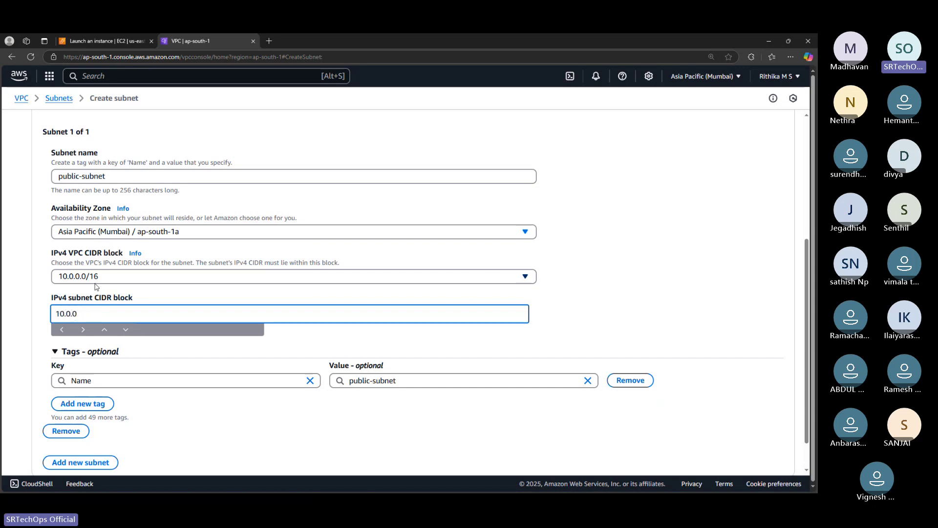
{"action": "type", "text": ".0/"}
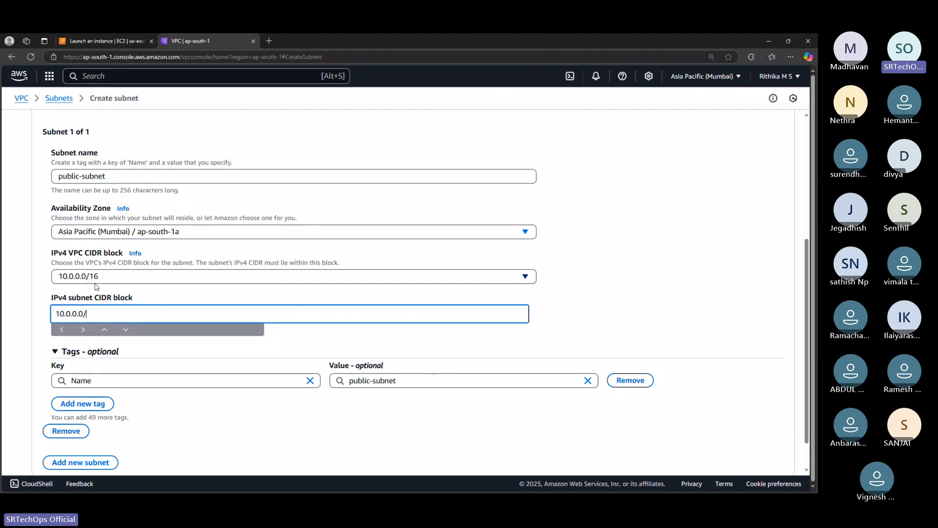
{"action": "type", "text": "16"}
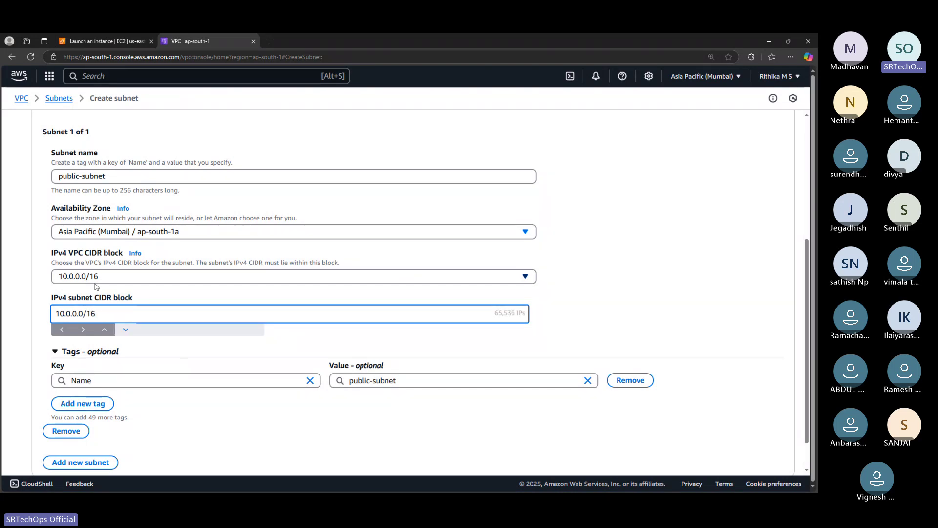
{"action": "left_click_drag", "start_coordinate": [493, 313], "coordinate": [521, 316]}
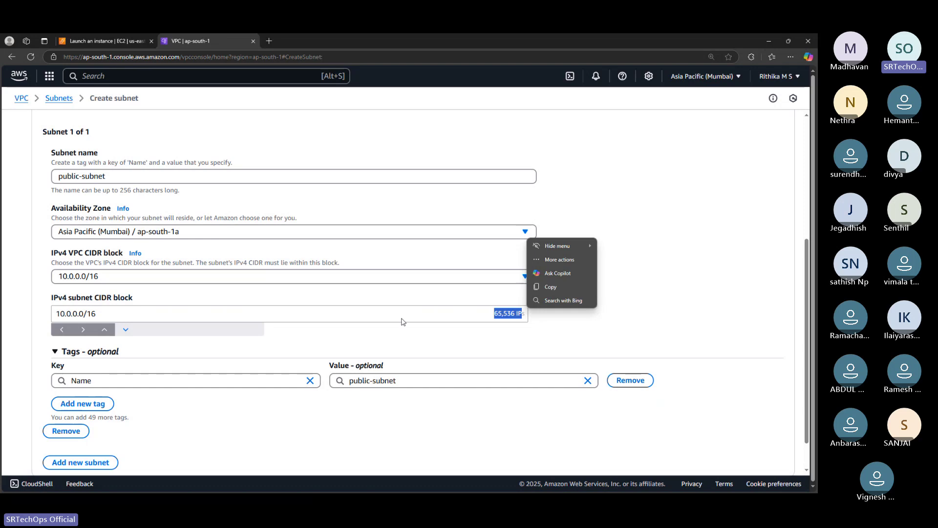
Change the prefix so the subnet CIDR reads 10.0.0.0/24, covering 256 IPs
{"action": "left_click", "coordinate": [152, 312]}
{"action": "key", "text": "BackSpace"}
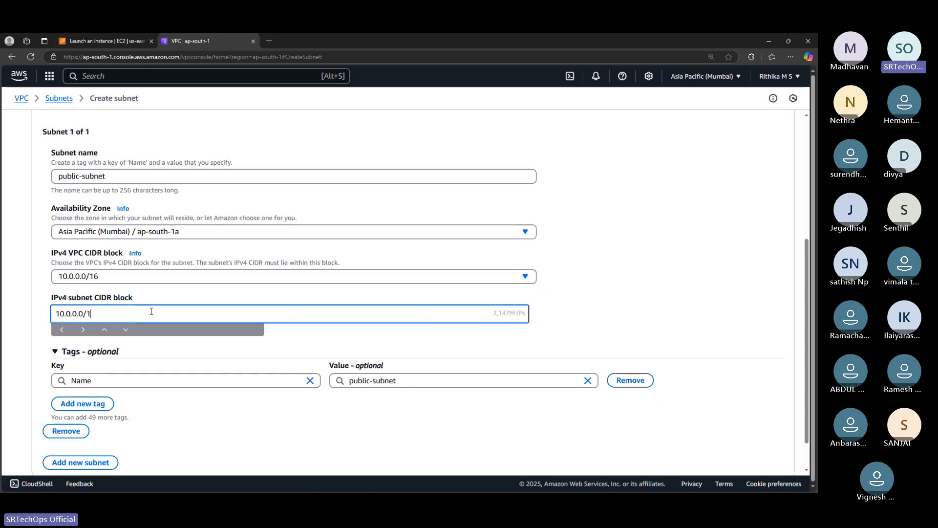
{"action": "type", "text": "24"}
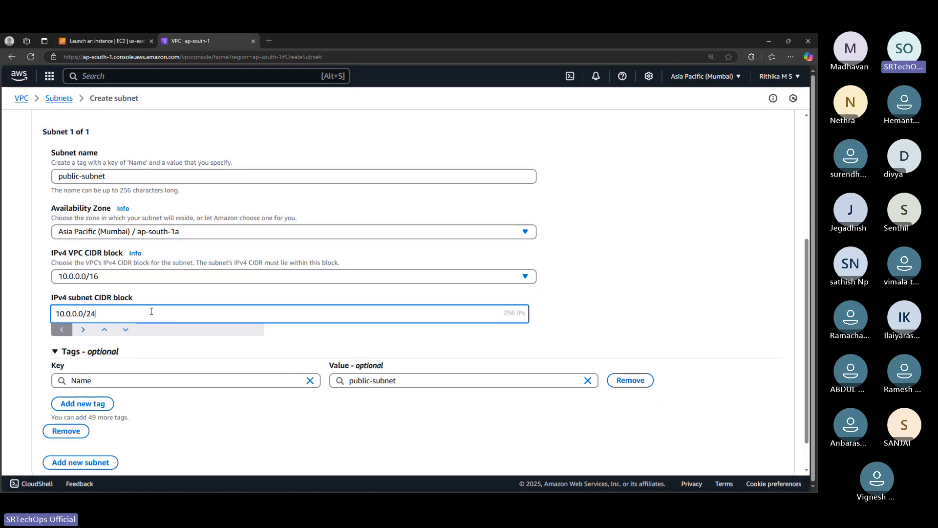
{"action": "left_click_drag", "start_coordinate": [506, 316], "coordinate": [526, 314]}
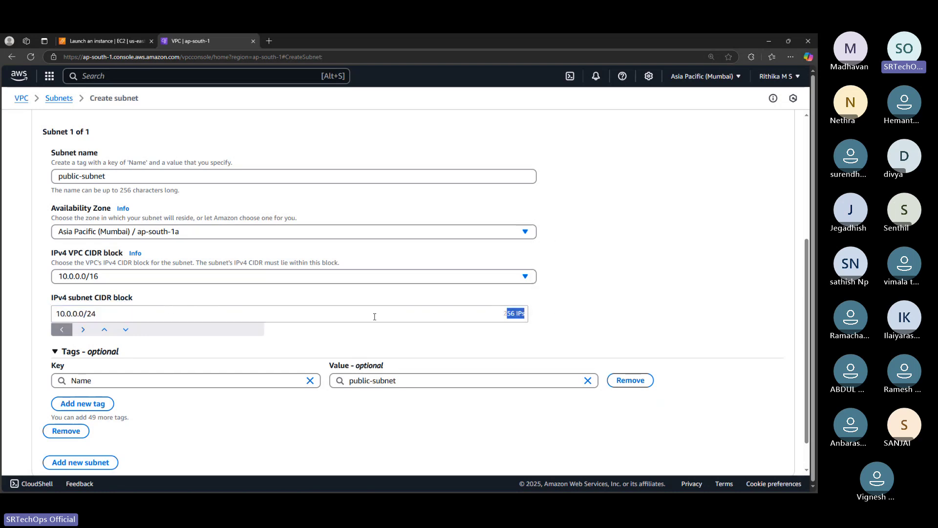
{"action": "left_click", "coordinate": [481, 313]}
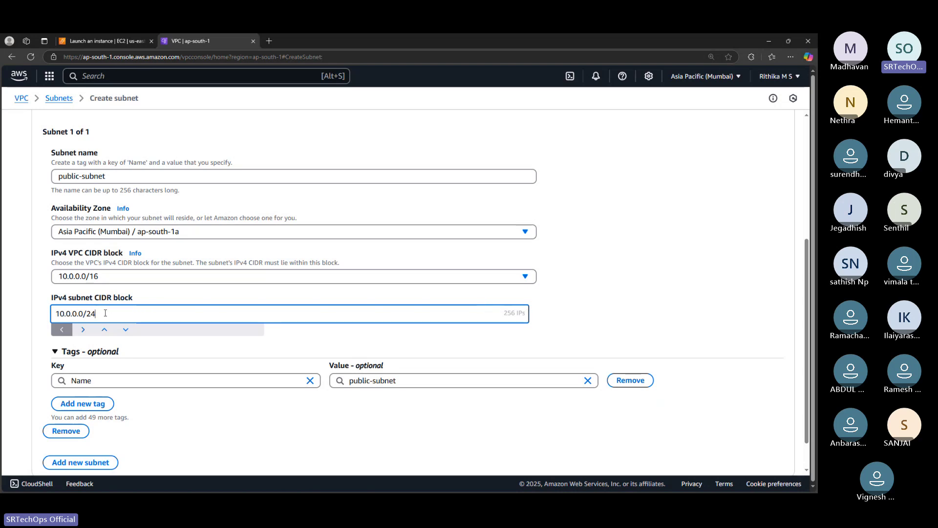
{"action": "key", "text": "ctrl+a"}
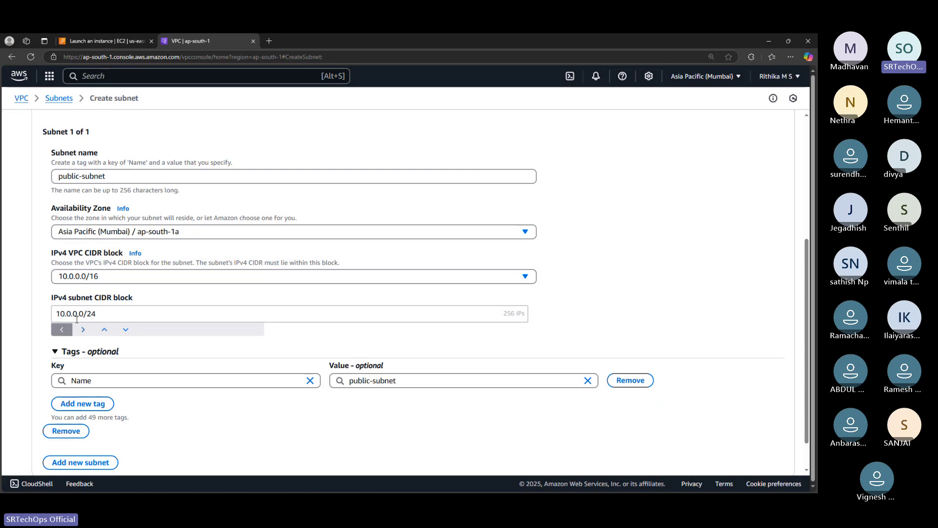
Try a /28 subnet CIDR to show it yields only 16 IPs
{"action": "scroll", "coordinate": [214, 312], "scroll_direction": "up", "scroll_amount": 3}
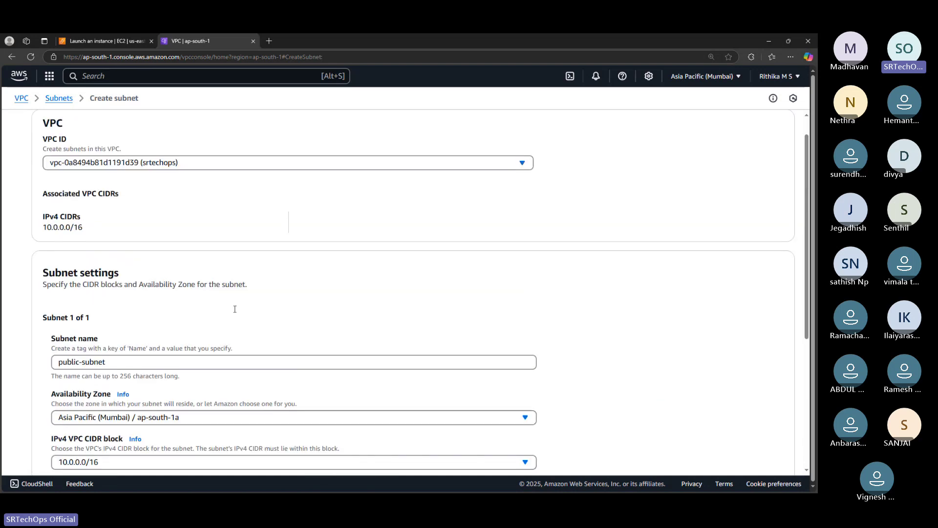
{"action": "scroll", "coordinate": [172, 335], "scroll_direction": "down", "scroll_amount": 4}
{"action": "left_click", "coordinate": [112, 274]}
{"action": "key", "text": "BackSpace"}
{"action": "key", "text": "BackSpace"}
{"action": "key", "text": "BackSpace"}
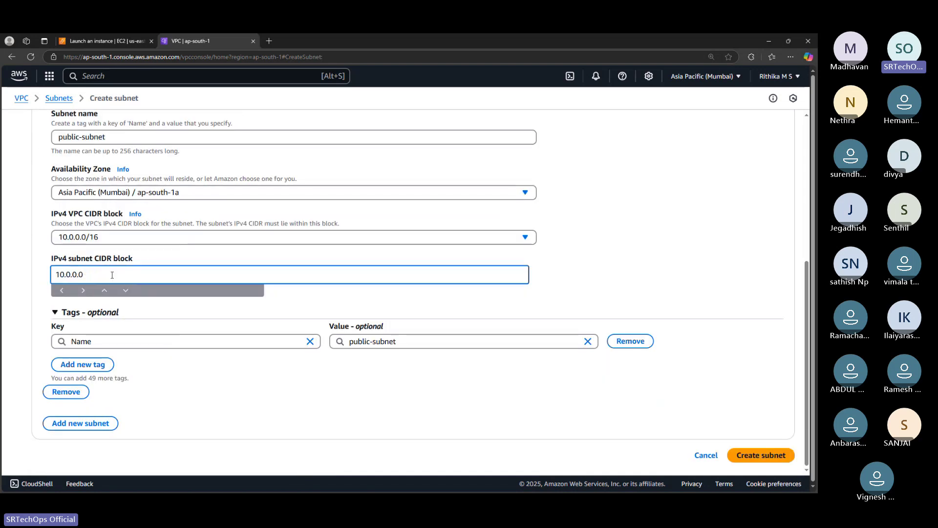
{"action": "type", "text": "/"}
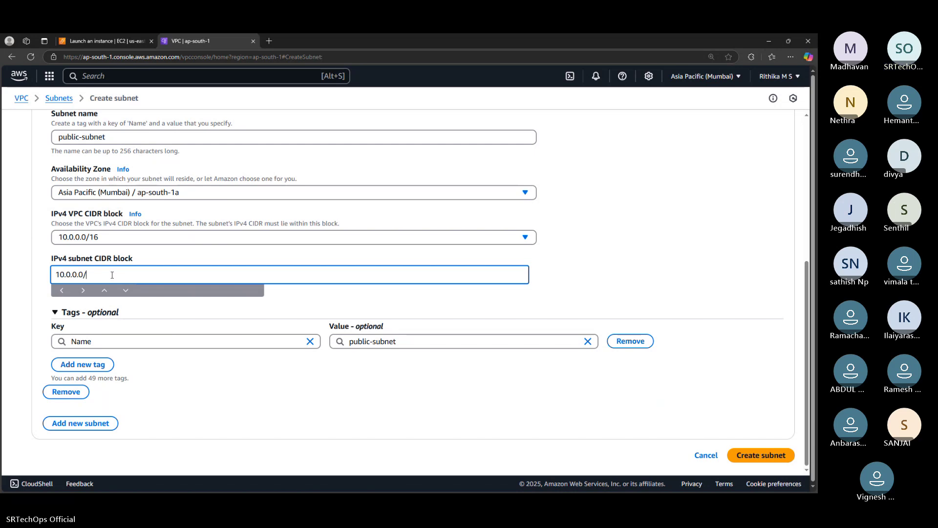
{"action": "type", "text": "2"}
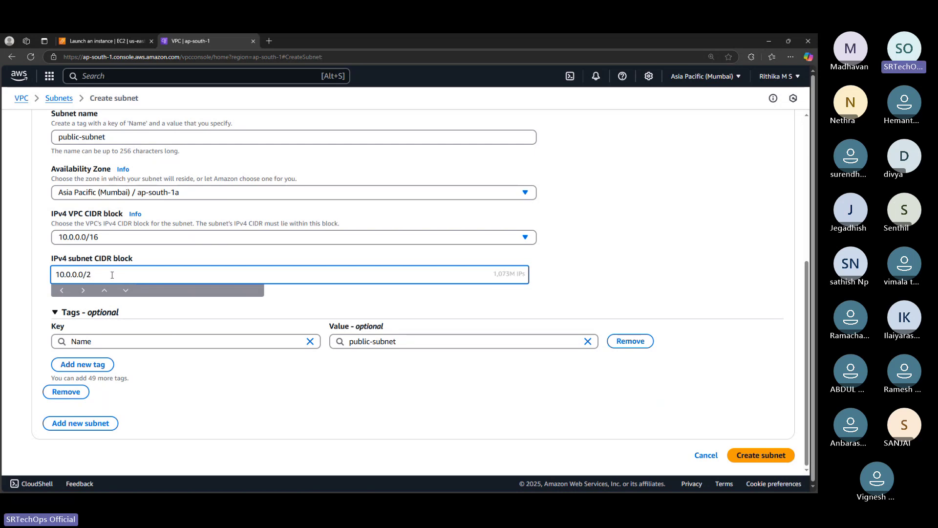
{"action": "type", "text": "8"}
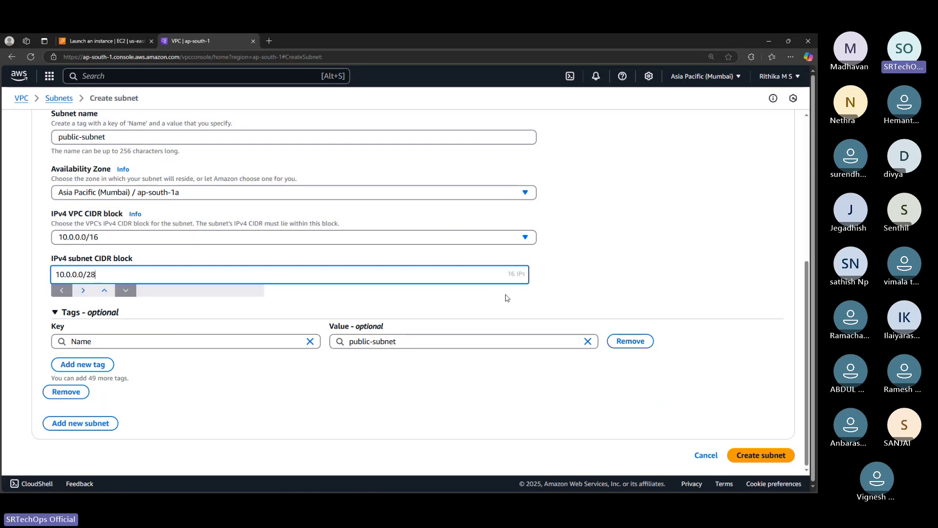
{"action": "left_click_drag", "start_coordinate": [506, 273], "coordinate": [524, 274]}
Try /22, /12 and /13 prefixes, showing /13 yields 524K IPs
{"action": "left_click", "coordinate": [114, 274]}
{"action": "key", "text": "BackSpace"}
{"action": "key", "text": "BackSpace"}
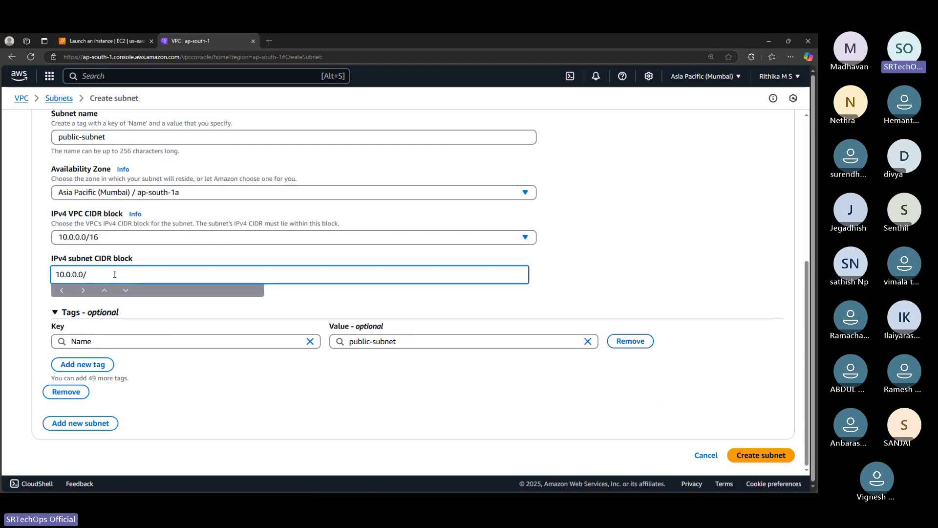
{"action": "type", "text": "22"}
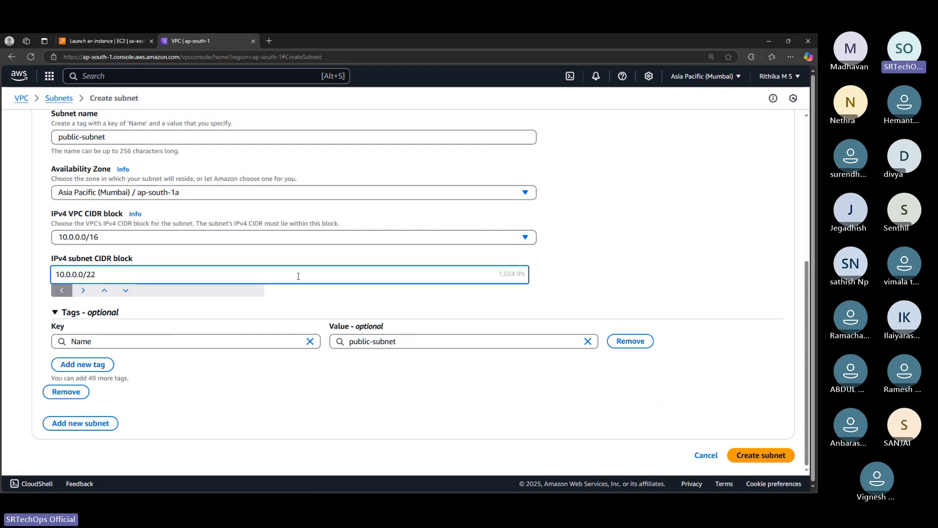
{"action": "key", "text": "BackSpace"}
{"action": "key", "text": "BackSpace"}
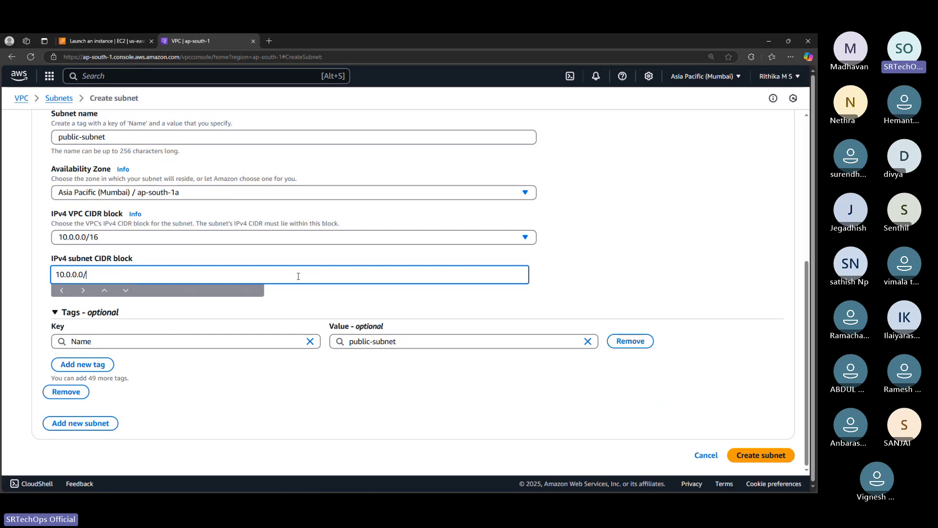
{"action": "type", "text": "1"}
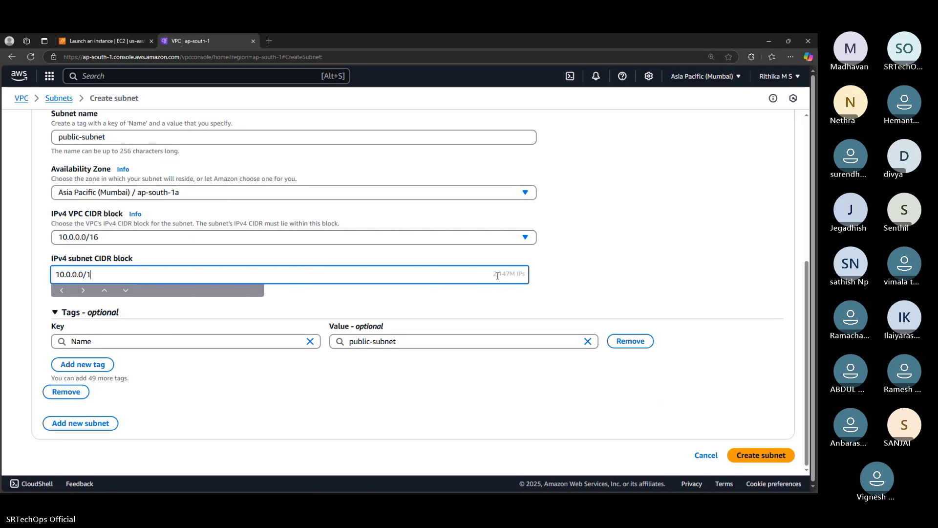
{"action": "type", "text": "2"}
{"action": "key", "text": "BackSpace"}
{"action": "key", "text": "BackSpace"}
{"action": "type", "text": "13"}
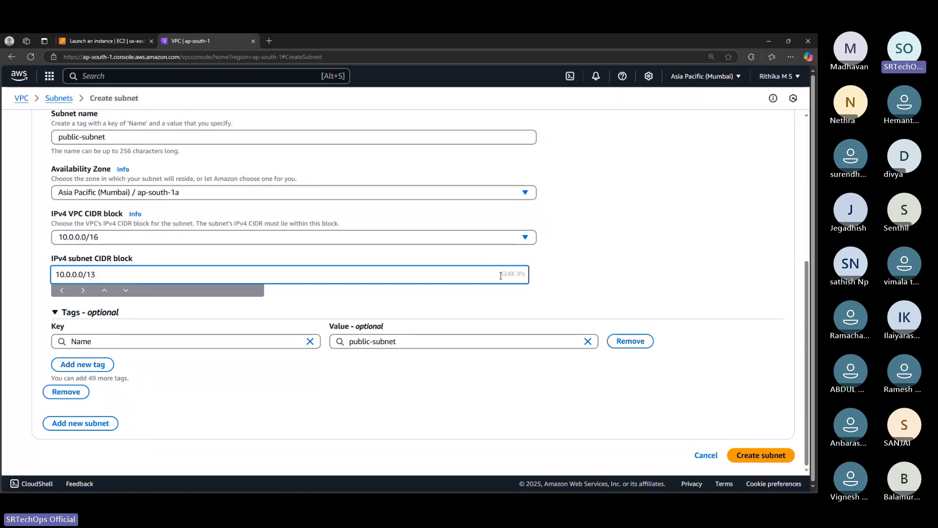
{"action": "left_click_drag", "start_coordinate": [500, 275], "coordinate": [516, 276]}
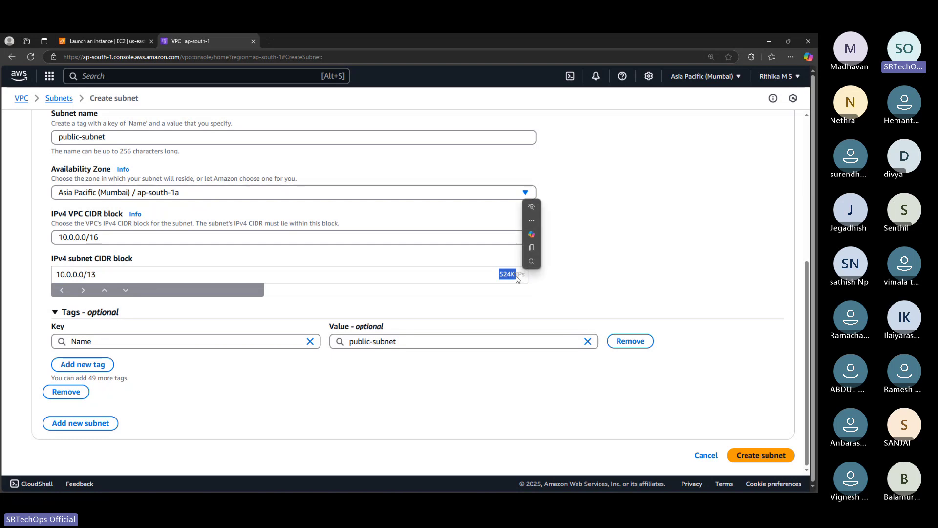
Set the CIDR back to 10.0.0.0/24, create public-subnet, and return to a blank form
{"action": "left_click", "coordinate": [223, 277]}
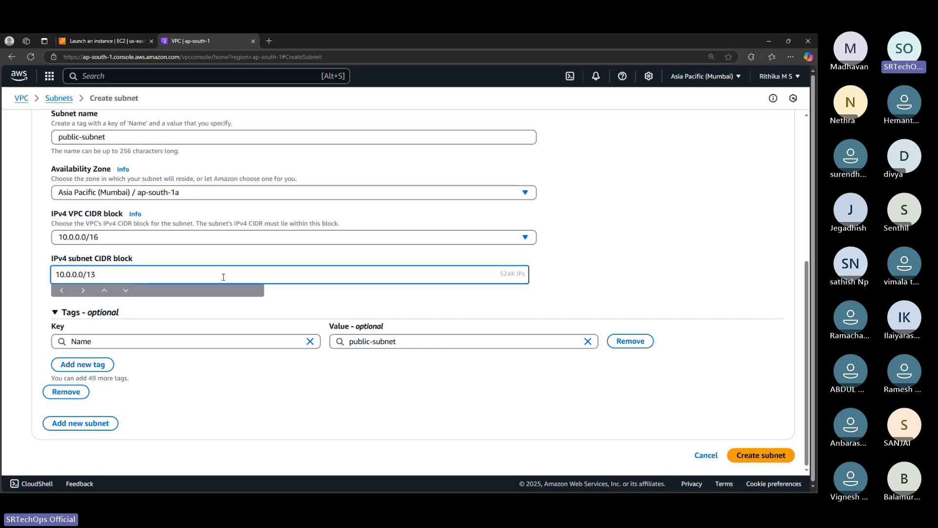
{"action": "key", "text": "BackSpace"}
{"action": "key", "text": "BackSpace"}
{"action": "type", "text": "24"}
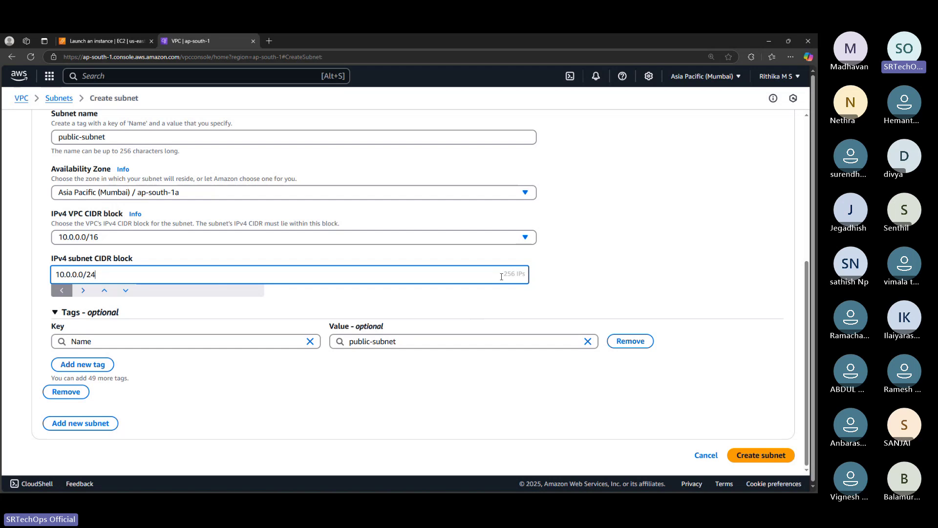
{"action": "scroll", "coordinate": [501, 277], "scroll_direction": "up", "scroll_amount": 4}
{"action": "scroll", "coordinate": [373, 308], "scroll_direction": "down", "scroll_amount": 4}
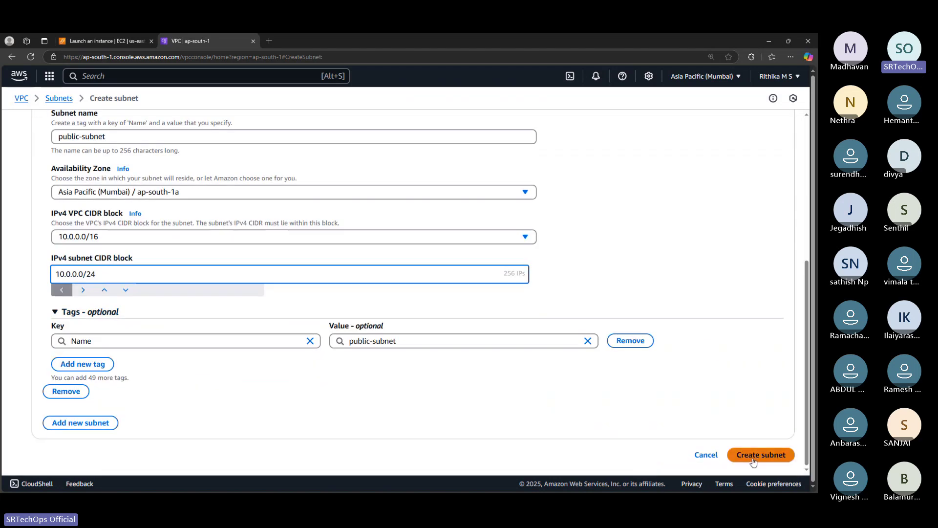
{"action": "left_click", "coordinate": [753, 456]}
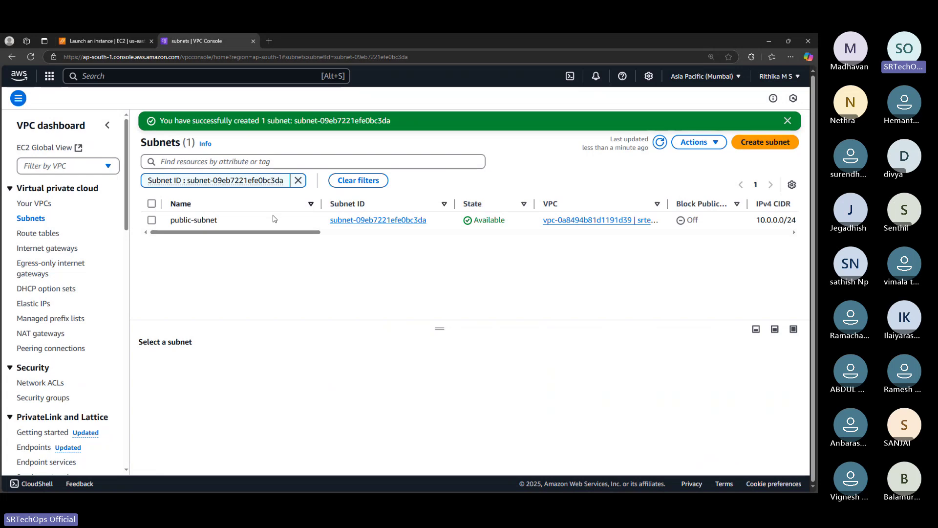
{"action": "mouse_move", "coordinate": [236, 232]}
{"action": "left_mouse_down"}
{"action": "mouse_move", "coordinate": [771, 241]}
{"action": "mouse_move", "coordinate": [253, 239]}
{"action": "left_mouse_up"}
{"action": "key", "text": "alt+Left"}
Set the new subnet to the srtechops VPC, named 'private-subnet', in ap-south-1b
{"action": "left_click", "coordinate": [171, 188]}
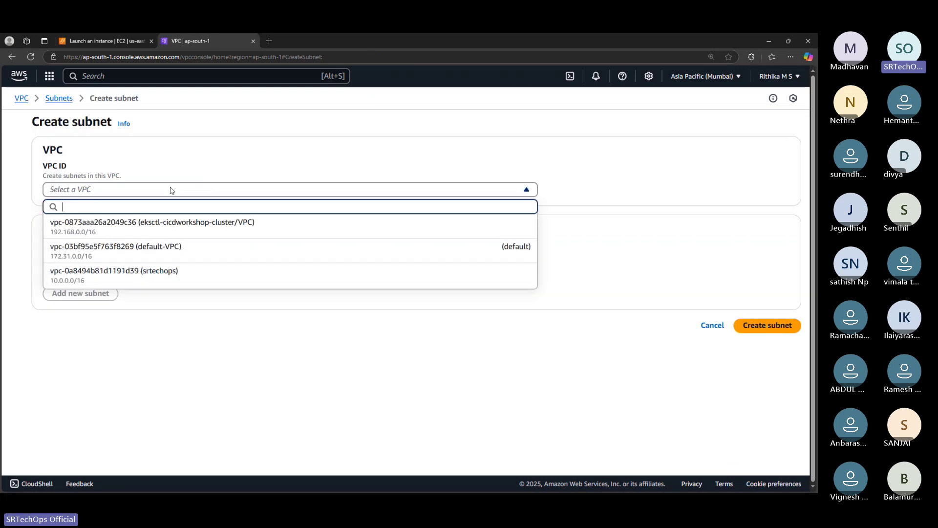
{"action": "left_click", "coordinate": [168, 272]}
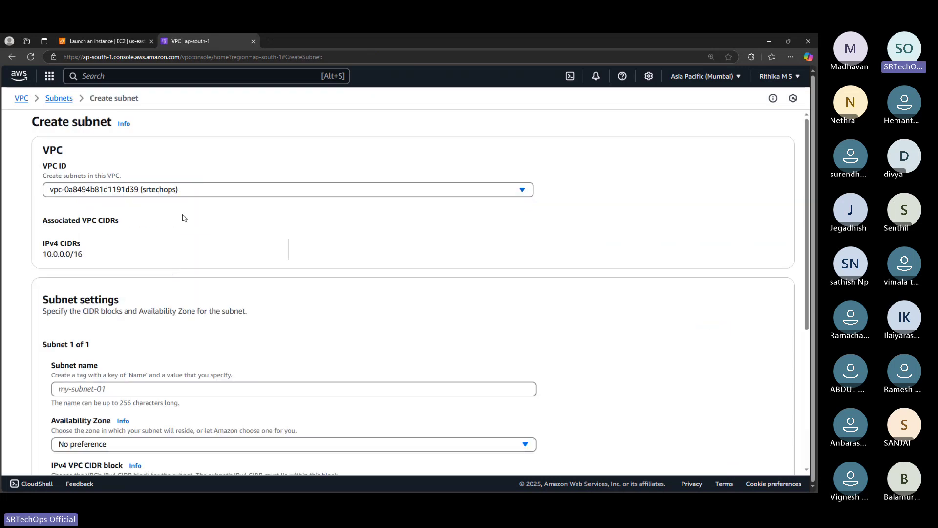
{"action": "scroll", "coordinate": [200, 225], "scroll_direction": "down", "scroll_amount": 3}
{"action": "left_click", "coordinate": [101, 262]}
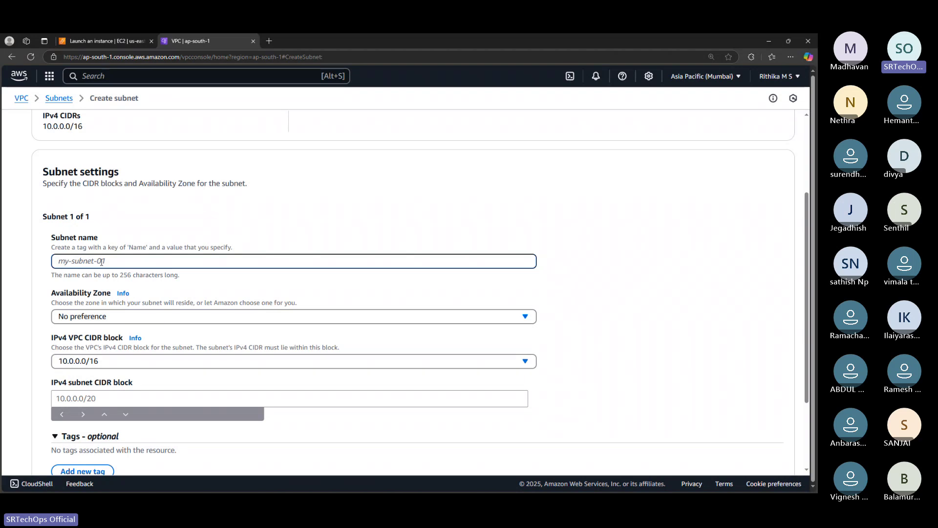
{"action": "type", "text": "private-subnet"}
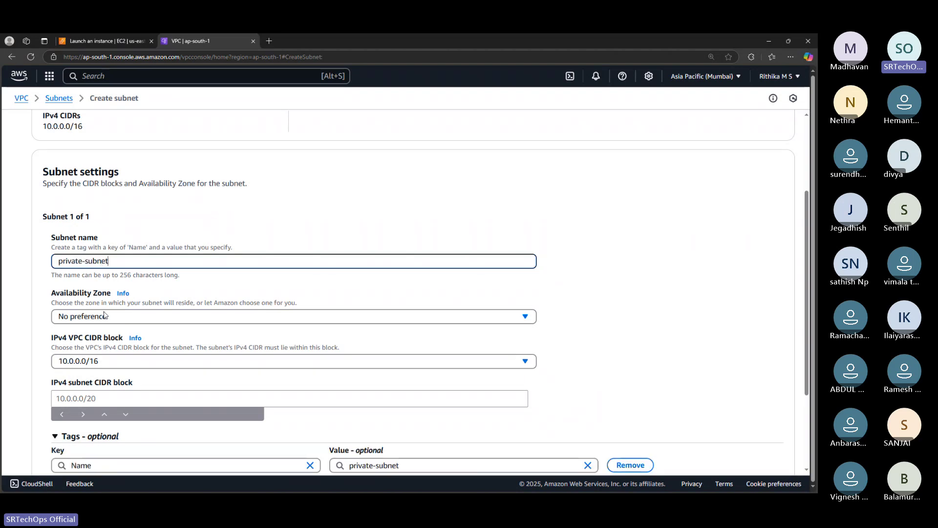
{"action": "left_click", "coordinate": [157, 316]}
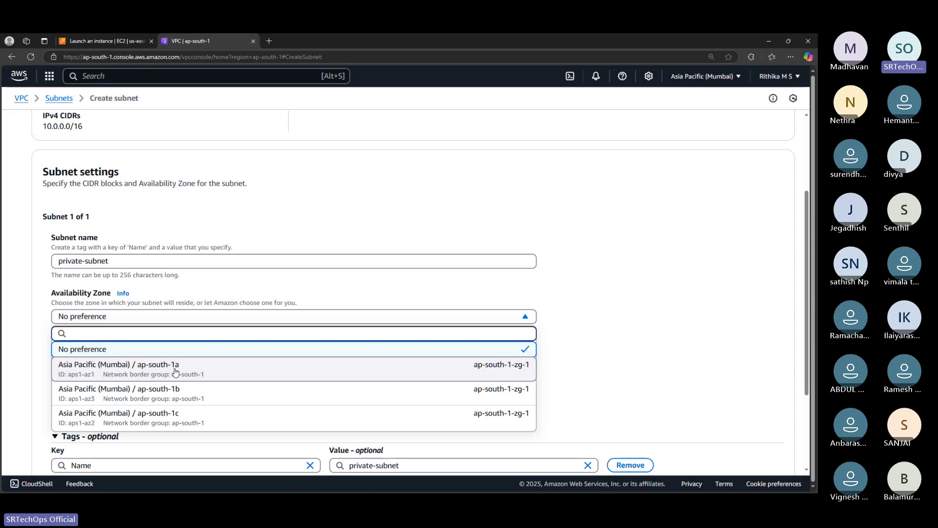
{"action": "left_click", "coordinate": [225, 390]}
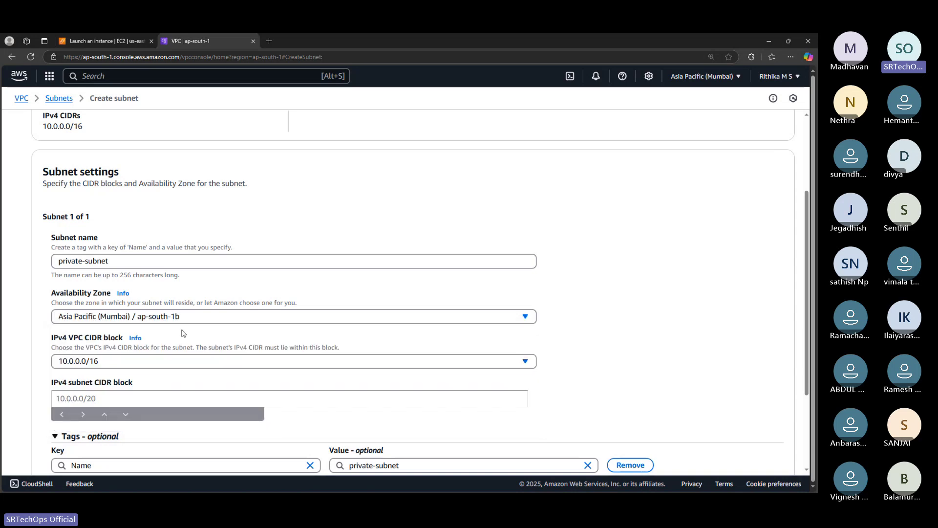
Enter 10.0.0.0/24 as the private-subnet's IPv4 CIDR block
{"action": "scroll", "coordinate": [205, 318], "scroll_direction": "down", "scroll_amount": 2}
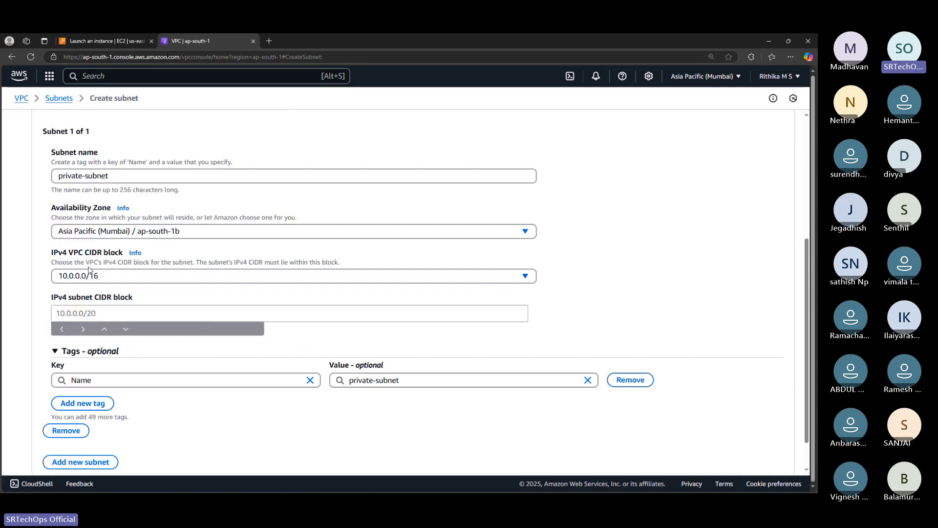
{"action": "left_click", "coordinate": [86, 311]}
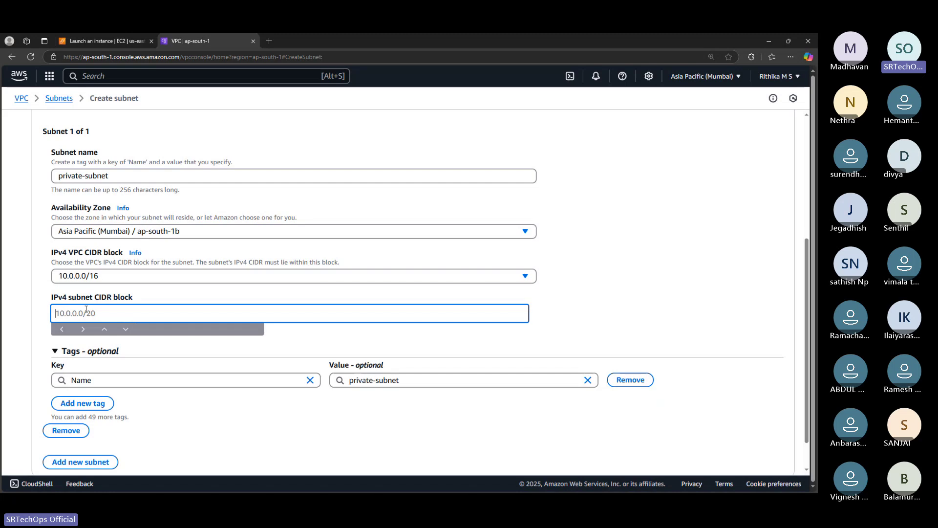
{"action": "type", "text": "10.0.0.0/24"}
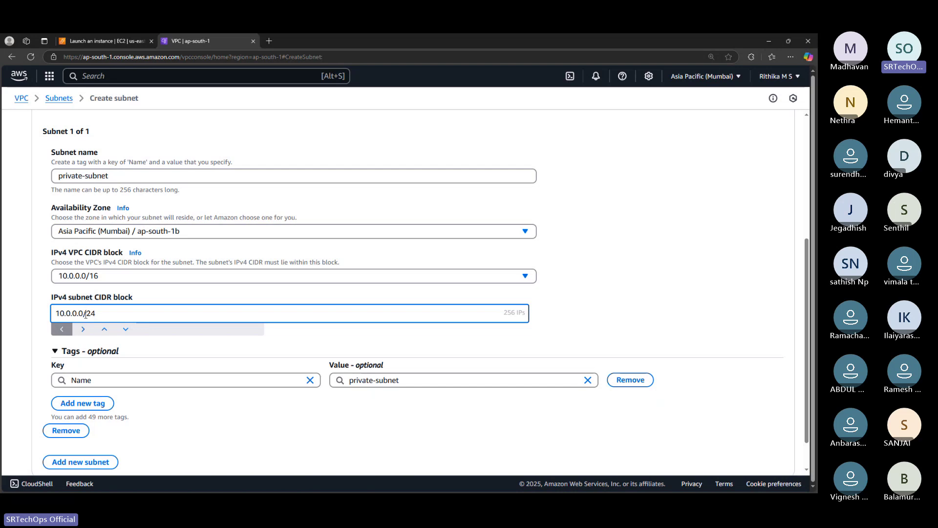
{"action": "left_click_drag", "start_coordinate": [82, 313], "coordinate": [52, 314]}
{"action": "left_click", "coordinate": [104, 316]}
{"action": "triple_click", "coordinate": [97, 312]}
Draw a green box inside the VPC frame labelled 'public subnet'
{"action": "key", "text": "alt+Tab"}
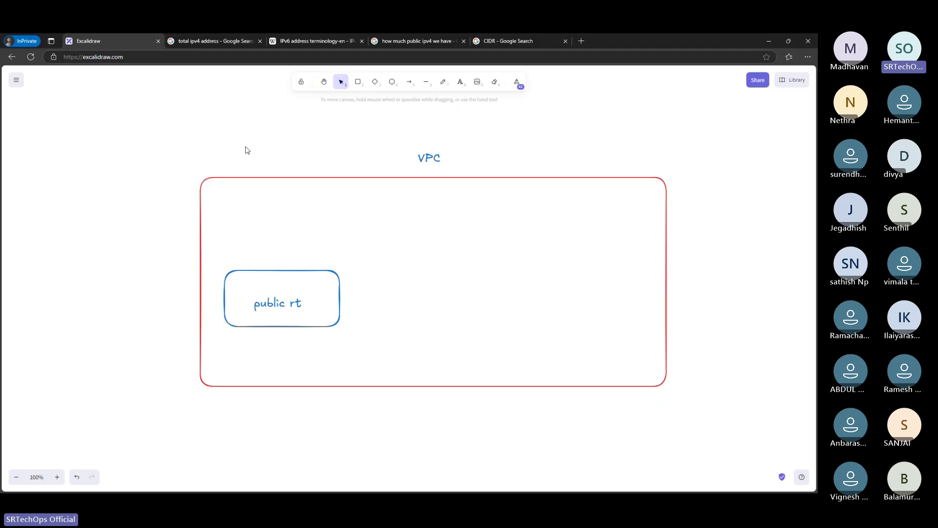
{"action": "left_click", "coordinate": [357, 82]}
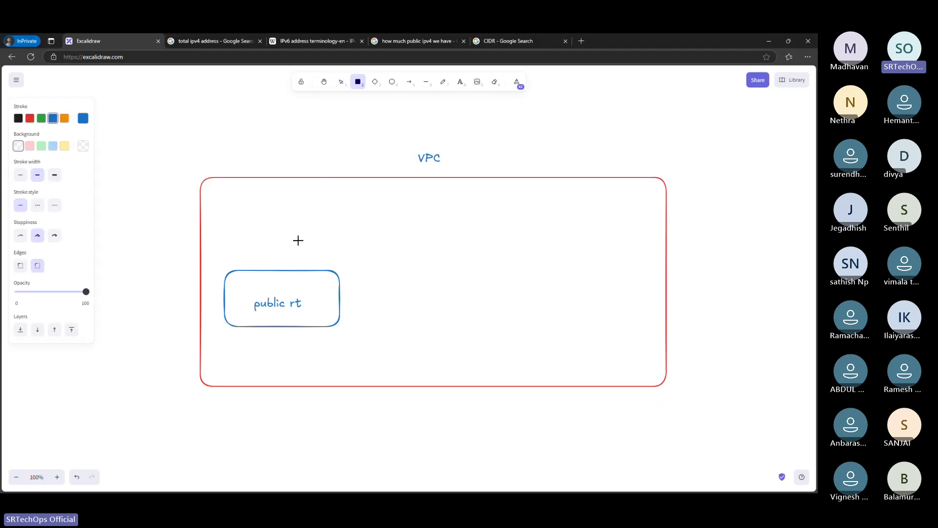
{"action": "left_click_drag", "start_coordinate": [235, 192], "coordinate": [345, 247]}
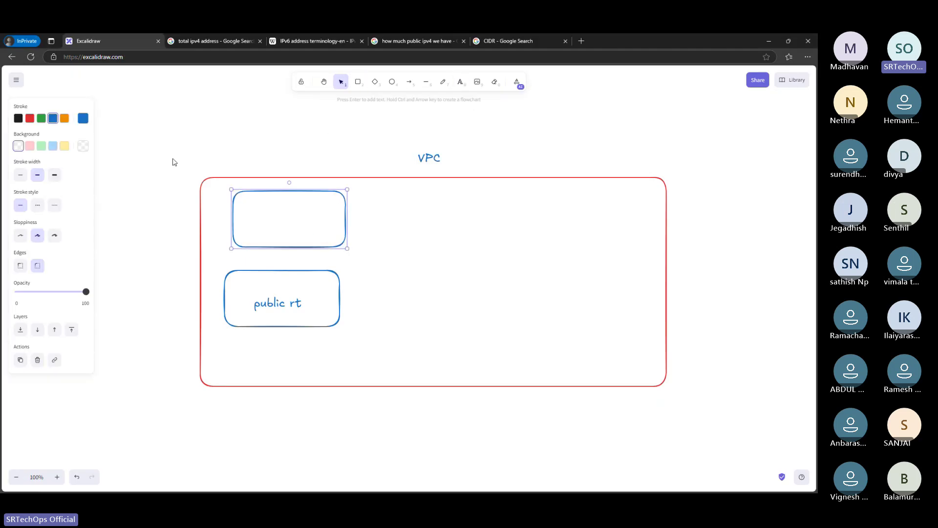
{"action": "left_click", "coordinate": [41, 117]}
{"action": "left_click", "coordinate": [203, 166]}
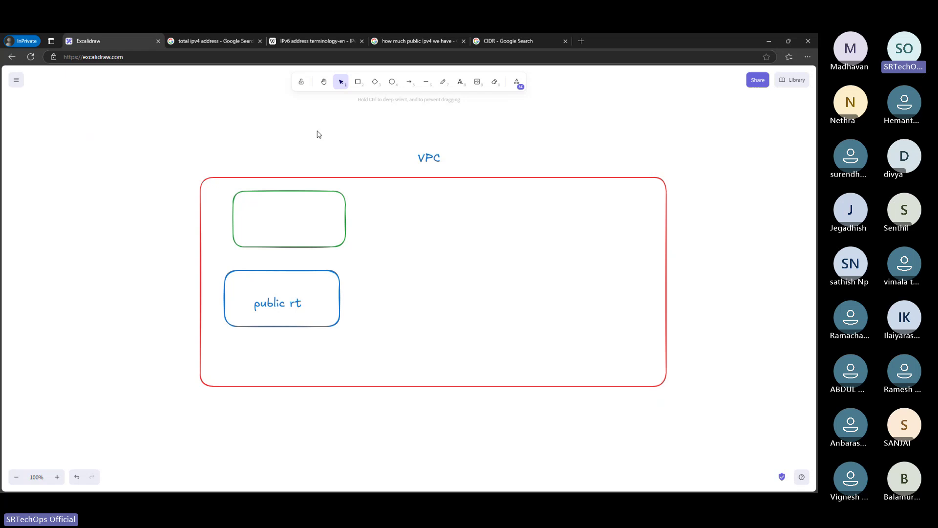
{"action": "left_click", "coordinate": [460, 81]}
{"action": "left_click", "coordinate": [258, 219]}
{"action": "type", "text": "p"}
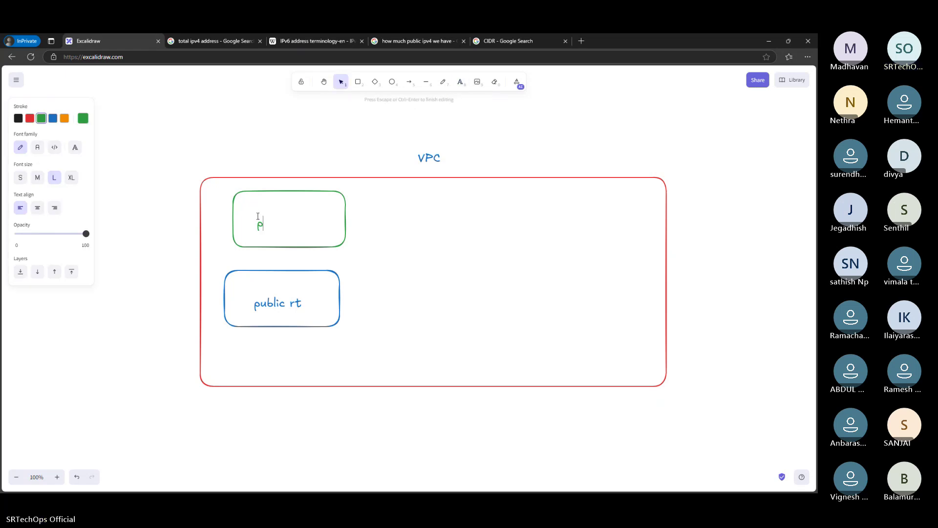
{"action": "type", "text": "ublic subnet"}
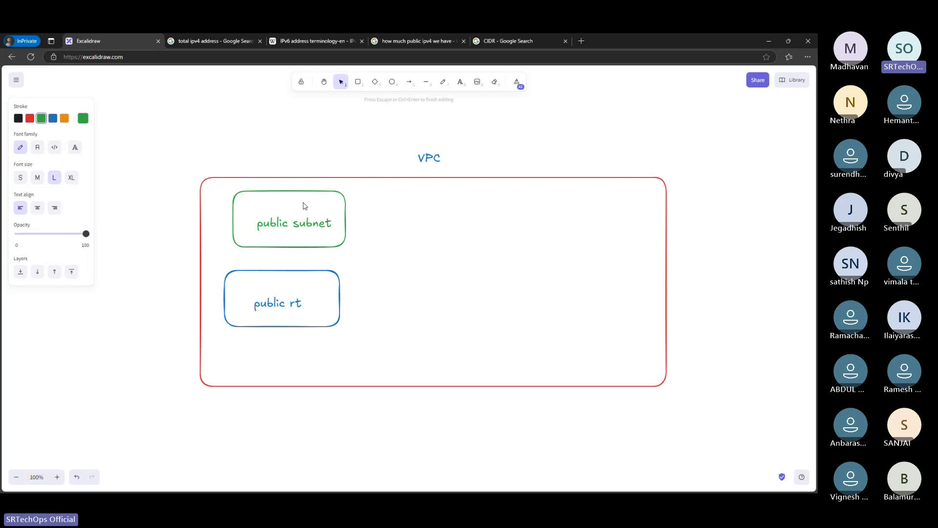
{"action": "key", "text": "Escape"}
Draw a second box to its right labelled 'private subnet'
{"action": "left_click", "coordinate": [358, 82]}
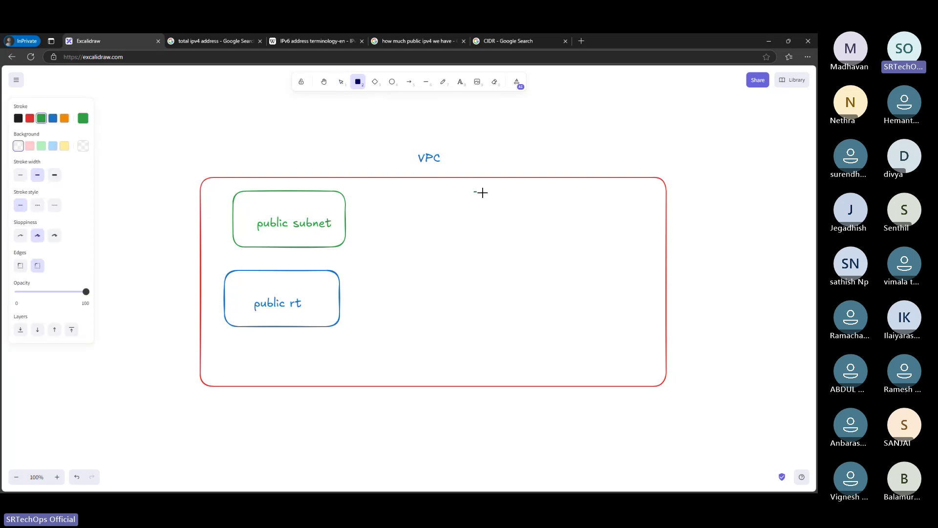
{"action": "mouse_move", "coordinate": [482, 193]}
{"action": "left_mouse_down"}
{"action": "mouse_move", "coordinate": [572, 241]}
{"action": "mouse_move", "coordinate": [605, 241]}
{"action": "mouse_move", "coordinate": [605, 249]}
{"action": "left_mouse_up"}
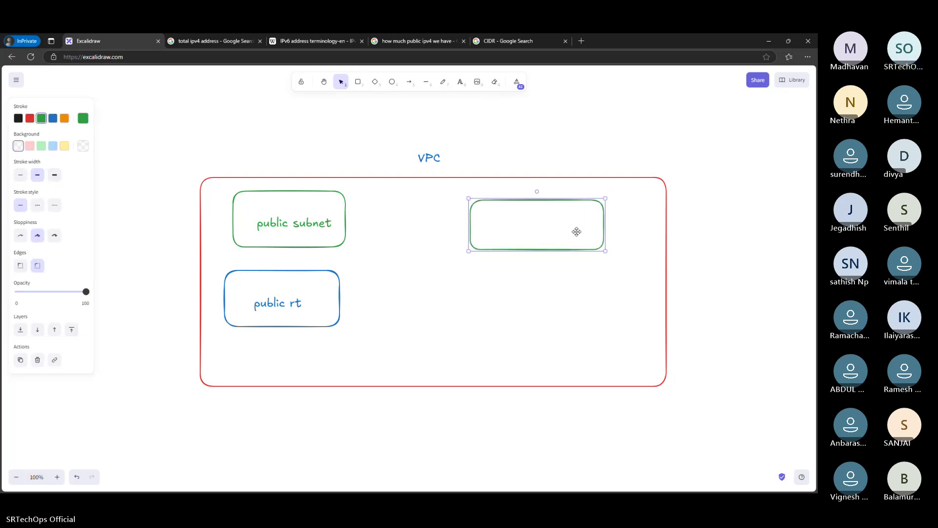
{"action": "left_click", "coordinate": [531, 130]}
{"action": "left_click", "coordinate": [459, 81]}
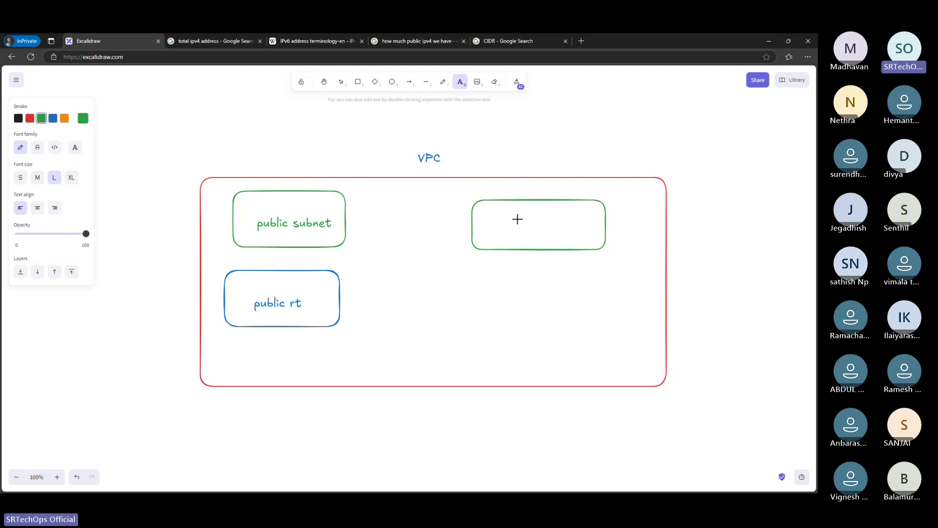
{"action": "left_click", "coordinate": [518, 219]}
{"action": "type", "text": "private "}
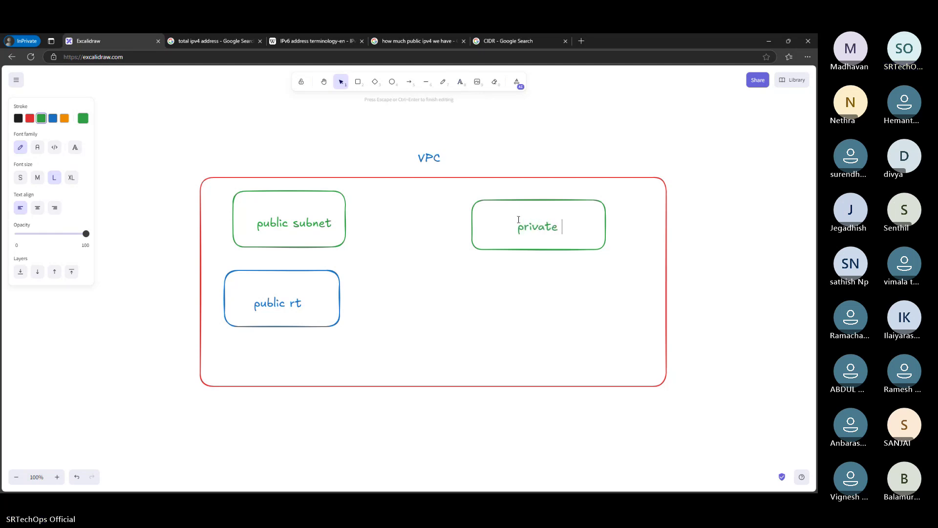
{"action": "type", "text": "subnet"}
{"action": "left_click", "coordinate": [593, 156]}
{"action": "left_click", "coordinate": [557, 226]}
{"action": "left_click_drag", "start_coordinate": [557, 226], "coordinate": [548, 221]}
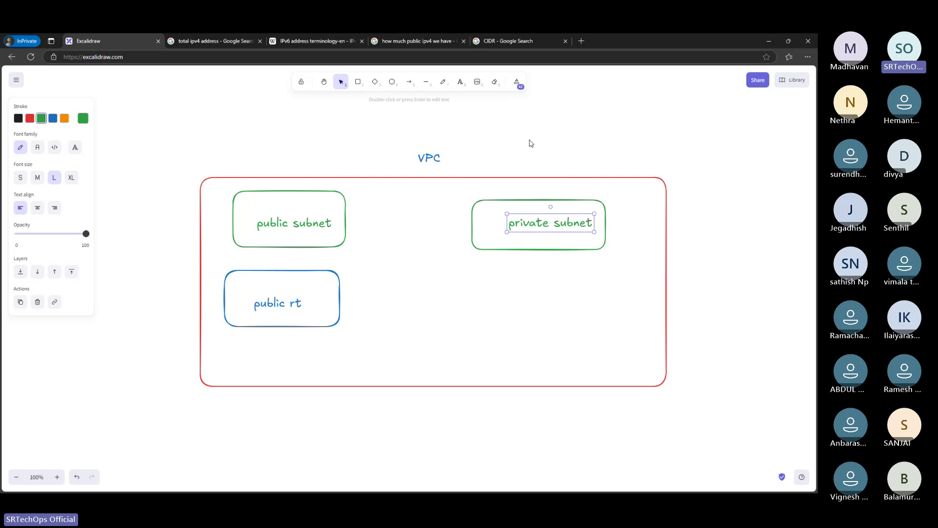
{"action": "left_click", "coordinate": [528, 142]}
{"action": "left_click", "coordinate": [403, 83]}
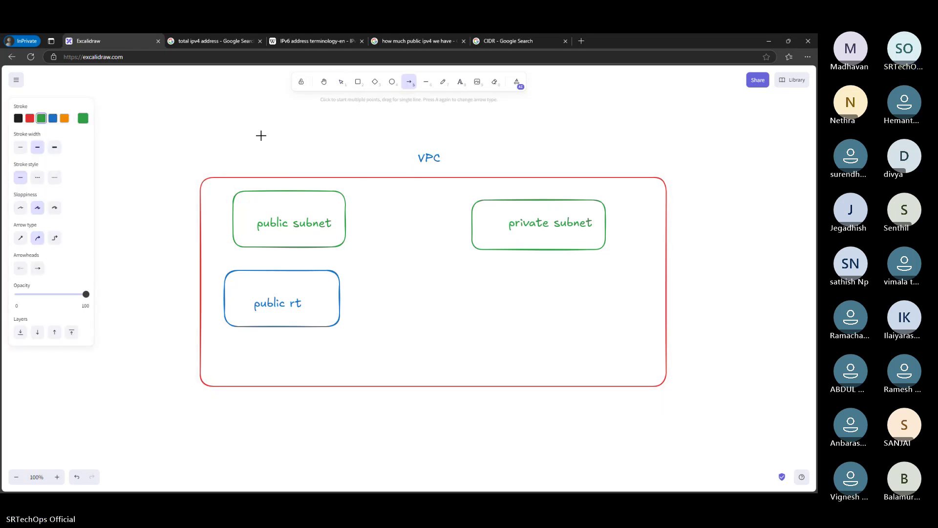
Draw a green arrow into the public subnet box labelled '10.0.0.0/24'
{"action": "left_click_drag", "start_coordinate": [261, 134], "coordinate": [274, 184]}
{"action": "key", "text": "t"}
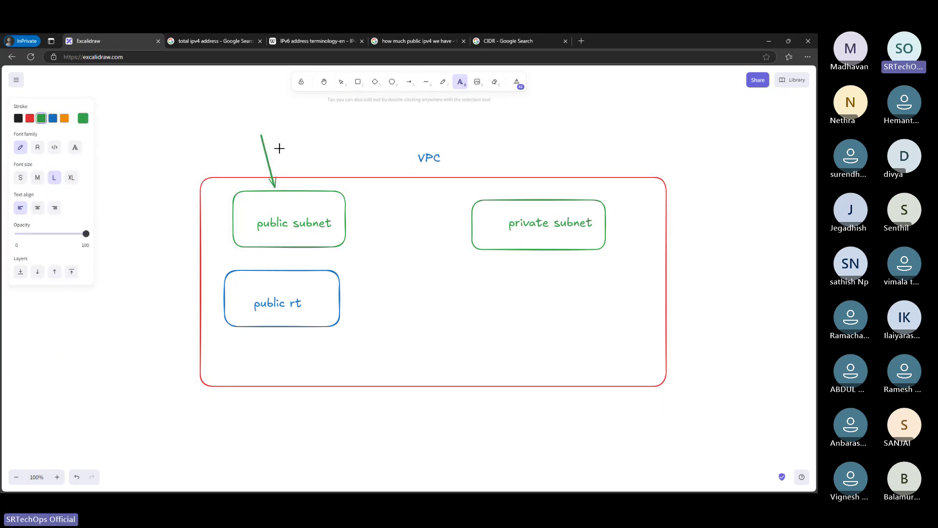
{"action": "left_click", "coordinate": [279, 150]}
{"action": "type", "text": "10.0.0"}
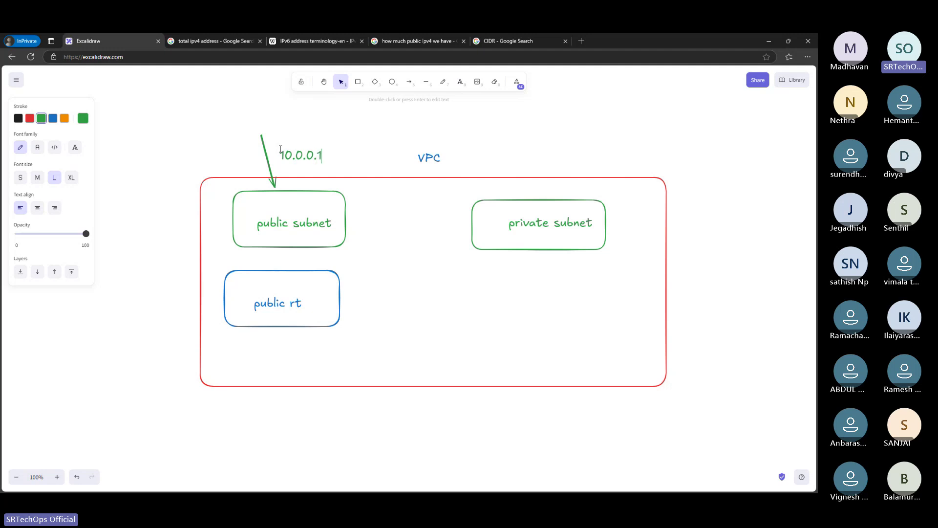
{"action": "type", "text": ".0/24"}
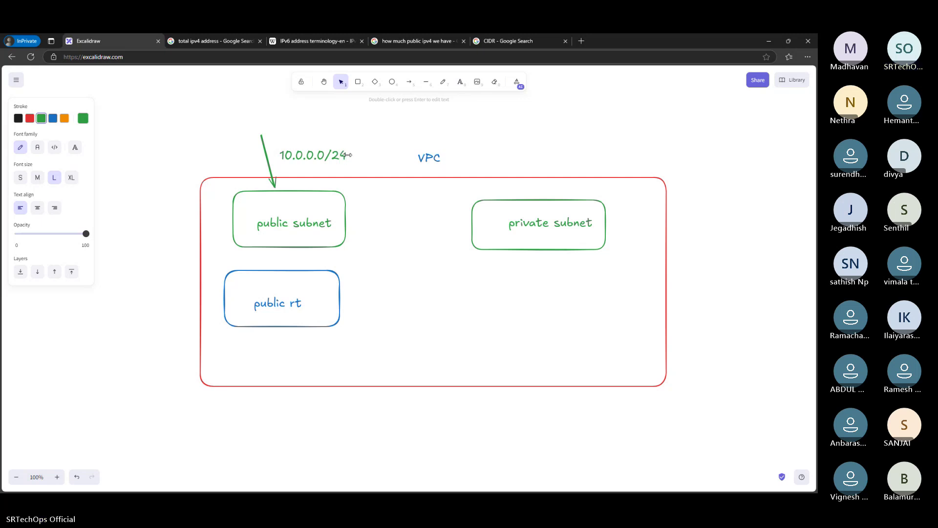
{"action": "key", "text": "alt+Tab"}
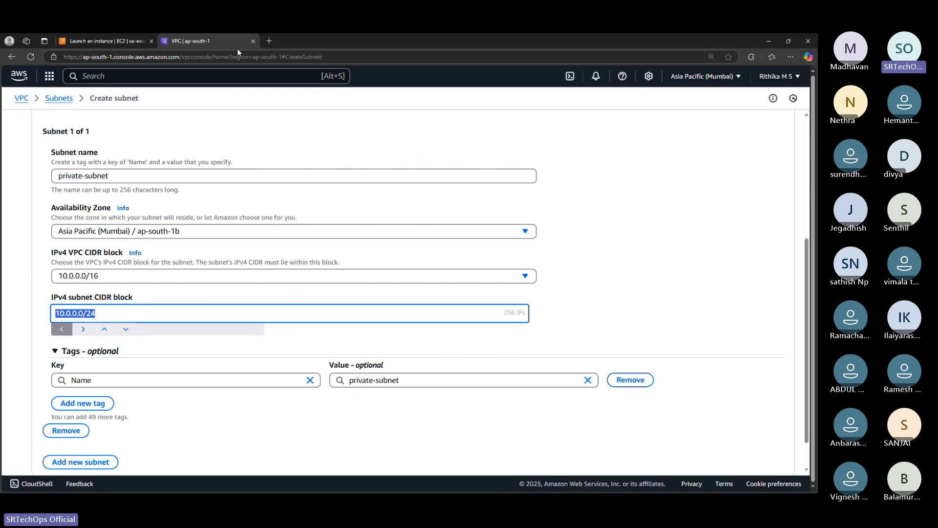
{"action": "key", "text": "alt+Tab"}
{"action": "left_click", "coordinate": [362, 153]}
Draw an arrow into the private subnet box and copy the '10.0.0.0/24' label beside it
{"action": "key", "text": "a"}
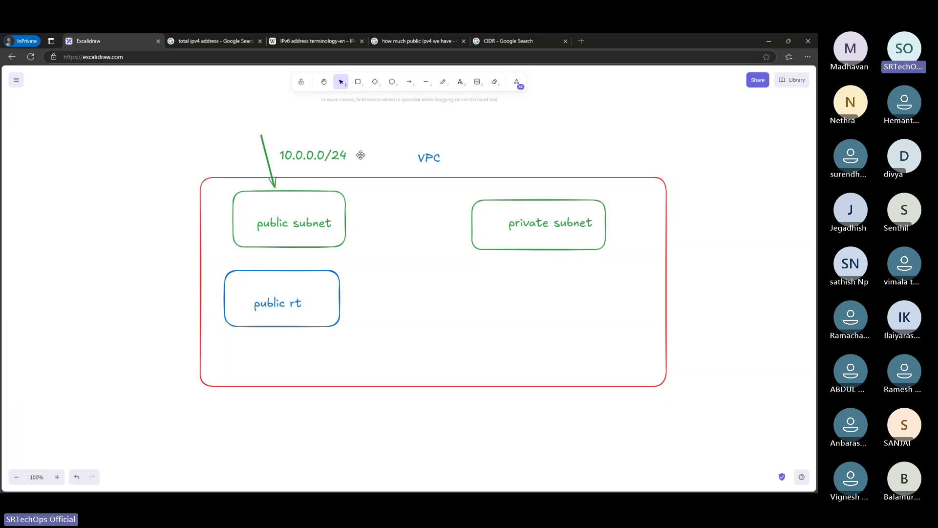
{"action": "left_click_drag", "start_coordinate": [483, 135], "coordinate": [525, 199]}
{"action": "left_click", "coordinate": [344, 156]}
{"action": "key", "text": "ctrl+c"}
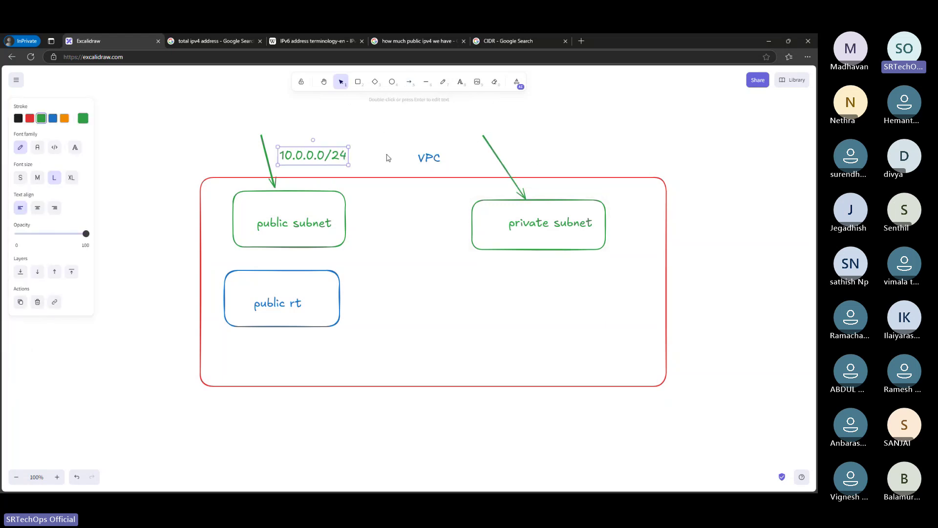
{"action": "left_click", "coordinate": [530, 153]}
{"action": "key", "text": "ctrl+v"}
{"action": "left_click_drag", "start_coordinate": [531, 152], "coordinate": [551, 153]}
{"action": "left_click", "coordinate": [527, 138]}
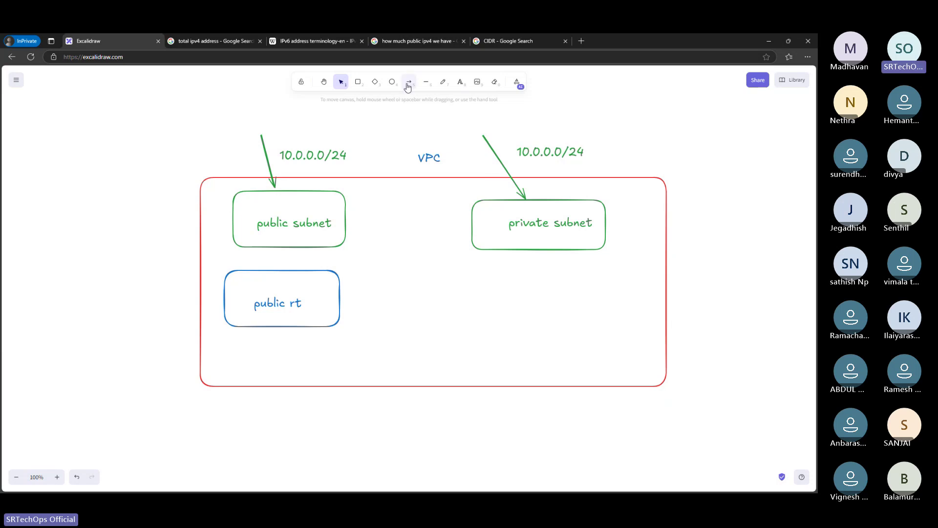
Draw small red boxes inside both the public and private subnet boxes
{"action": "left_click", "coordinate": [358, 82]}
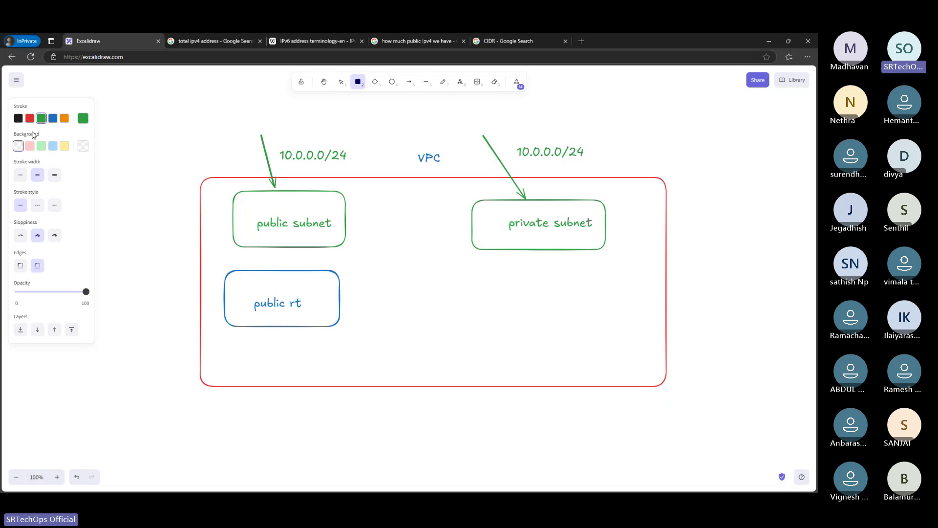
{"action": "left_click", "coordinate": [30, 118]}
{"action": "left_click_drag", "start_coordinate": [243, 199], "coordinate": [258, 220]}
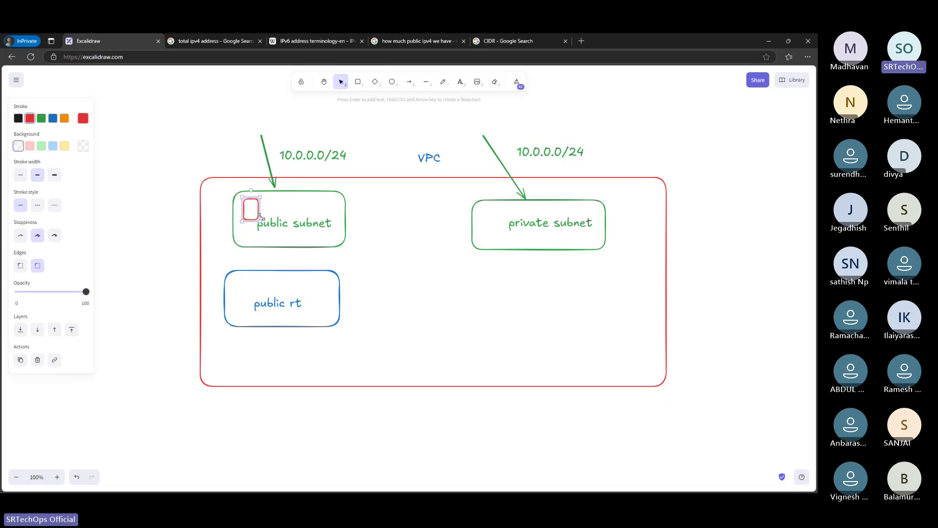
{"action": "left_click", "coordinate": [199, 142]}
{"action": "left_click", "coordinate": [363, 83]}
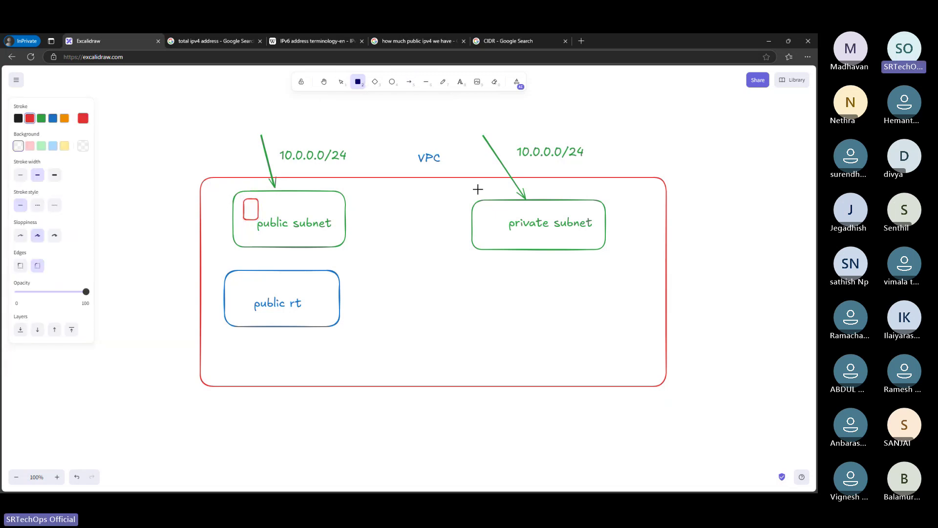
{"action": "left_click_drag", "start_coordinate": [482, 203], "coordinate": [502, 230]}
{"action": "left_click", "coordinate": [476, 163]}
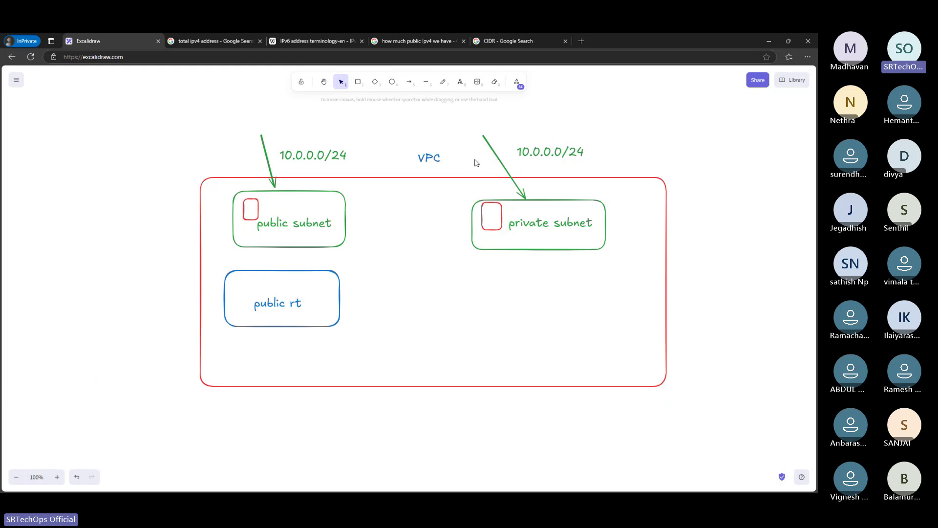
Draw a red arrow from the public subnet's red box, labelled '10.0.0.11'
{"action": "left_click", "coordinate": [459, 82]}
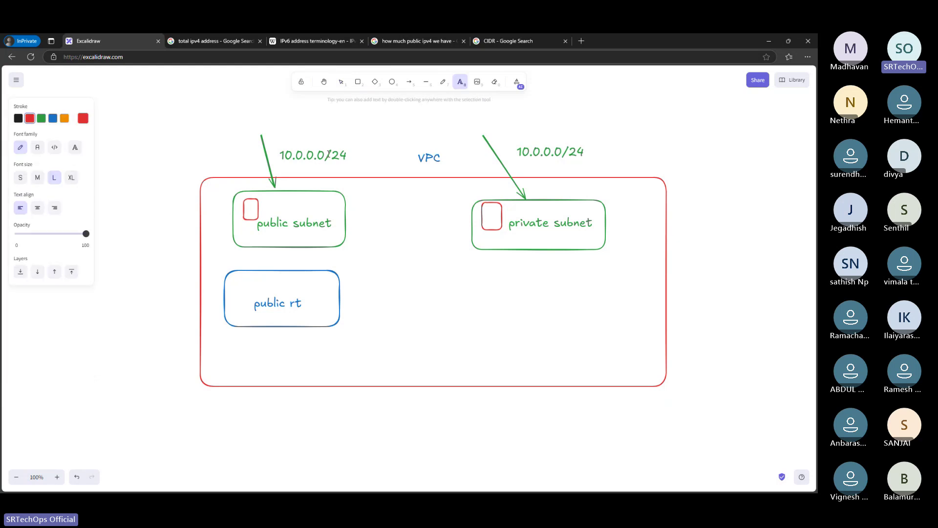
{"action": "left_click", "coordinate": [409, 82]}
{"action": "left_click_drag", "start_coordinate": [252, 207], "coordinate": [380, 209]}
{"action": "left_click", "coordinate": [406, 198]}
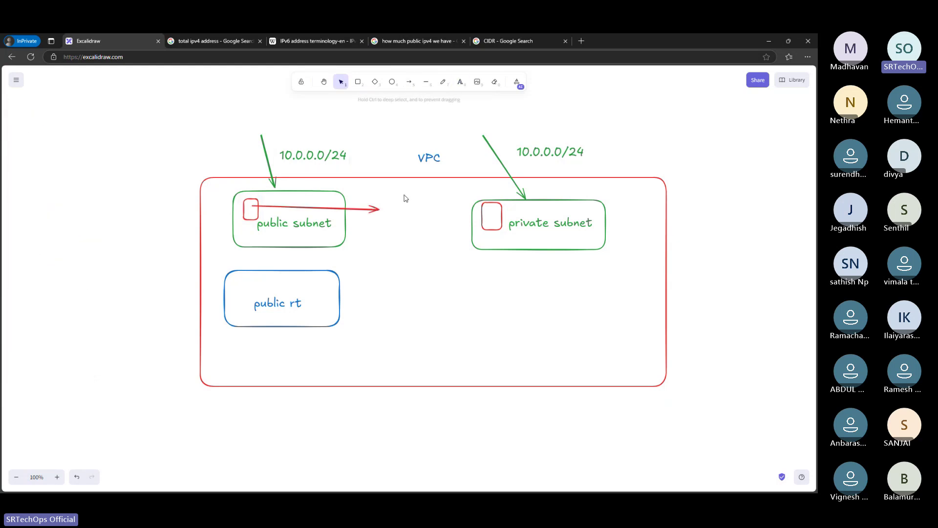
{"action": "left_click", "coordinate": [460, 81]}
{"action": "left_click", "coordinate": [384, 228]}
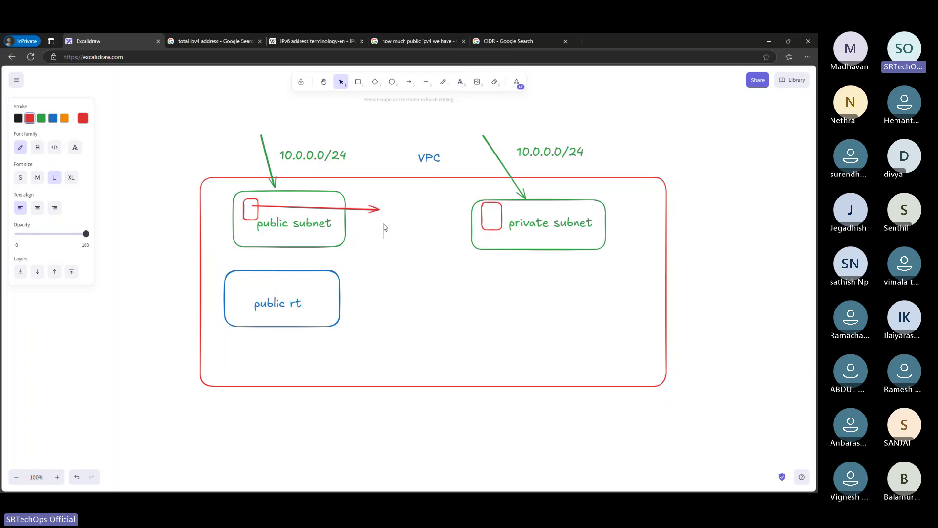
{"action": "type", "text": "10.0.0."}
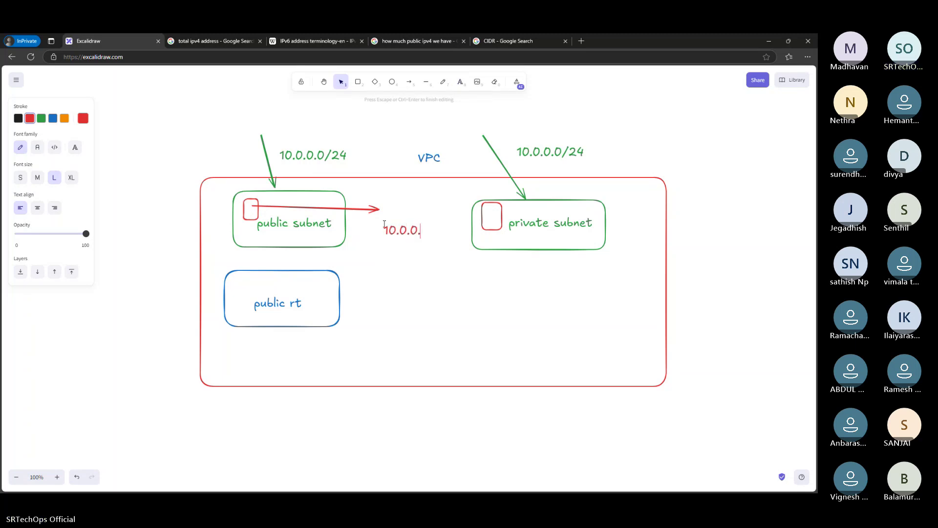
{"action": "type", "text": "11"}
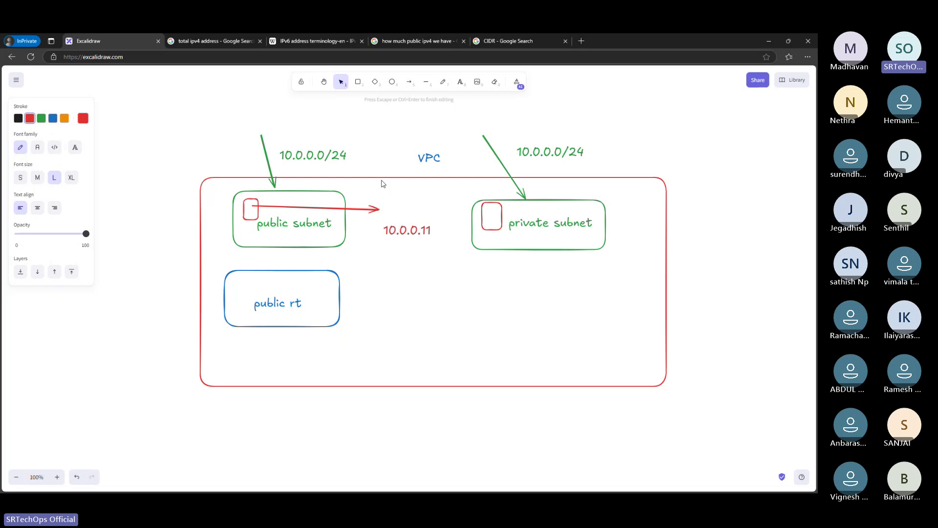
{"action": "left_click", "coordinate": [383, 183]}
Copy the '10.0.0.11' label into the private subnet and point a red arrow to it
{"action": "left_click", "coordinate": [419, 238]}
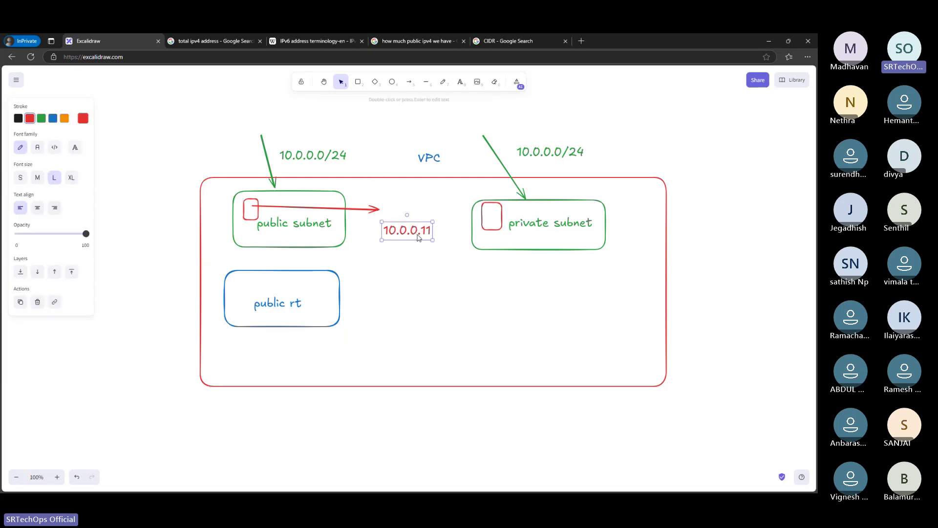
{"action": "key", "text": "ctrl+c"}
{"action": "key", "text": "ctrl+v"}
{"action": "left_click_drag", "start_coordinate": [430, 240], "coordinate": [556, 211]}
{"action": "left_click", "coordinate": [409, 81]}
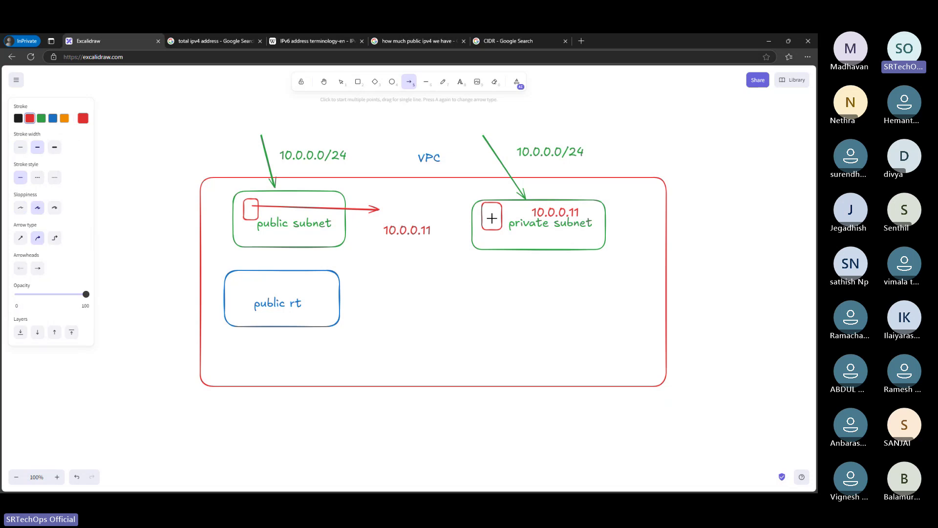
{"action": "left_click_drag", "start_coordinate": [492, 218], "coordinate": [535, 212]}
{"action": "left_click", "coordinate": [518, 277]}
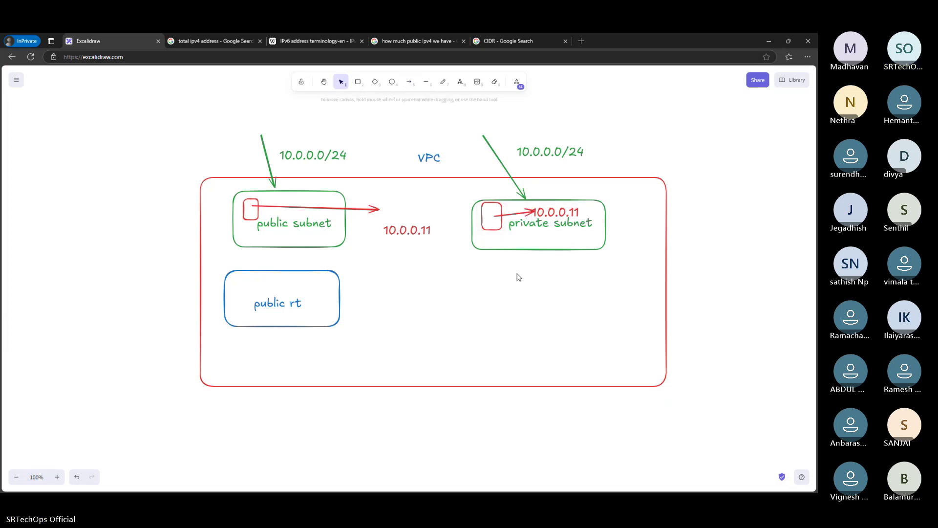
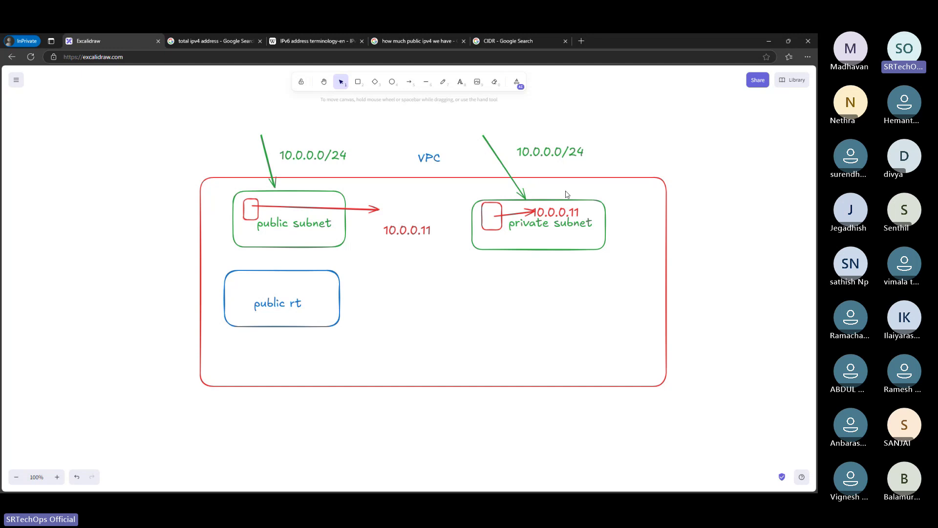
Change the private subnet's CIDR label from 10.0.0.0/24 to 10.0.1.0/24
{"action": "double_click", "coordinate": [550, 153]}
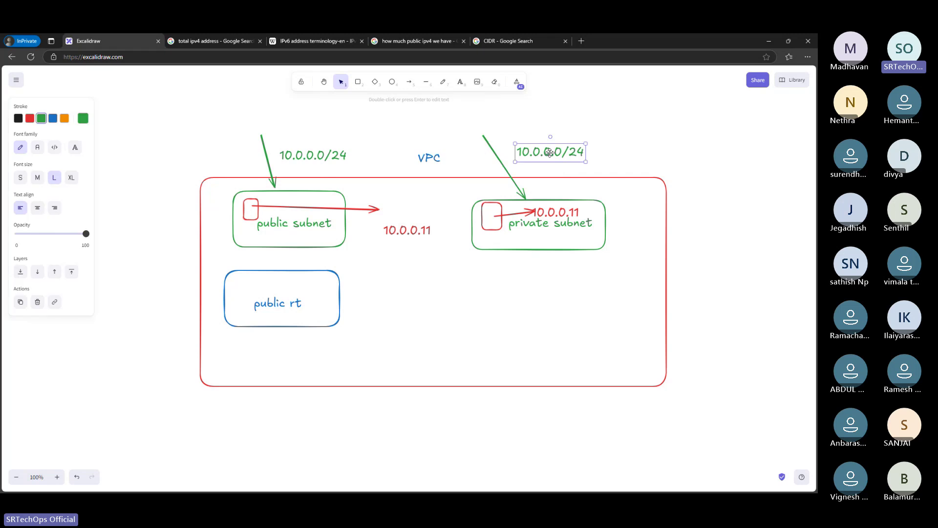
{"action": "left_click", "coordinate": [550, 151]}
{"action": "key", "text": "BackSpace"}
{"action": "key", "text": "BackSpace"}
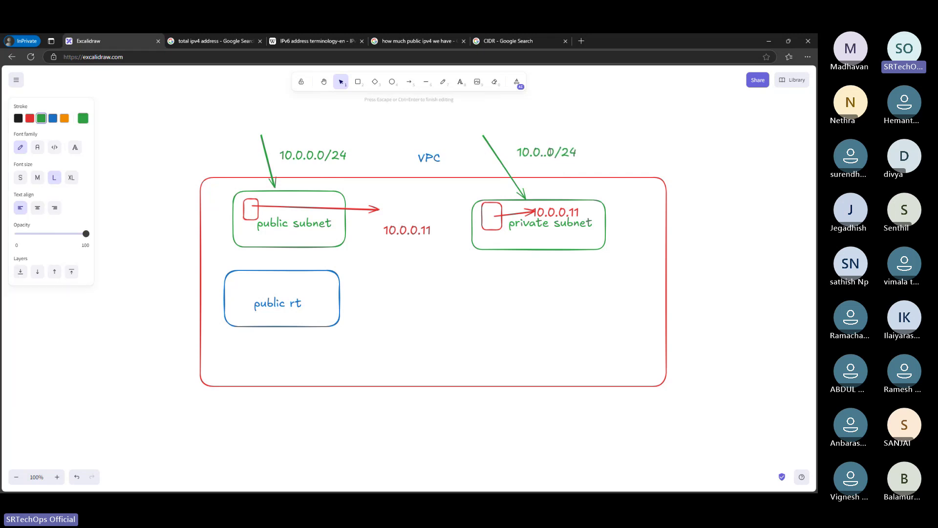
{"action": "type", "text": "1"}
Change the private instance's address label from 10.0.0.11 to 10.0.1.11
{"action": "double_click", "coordinate": [563, 211]}
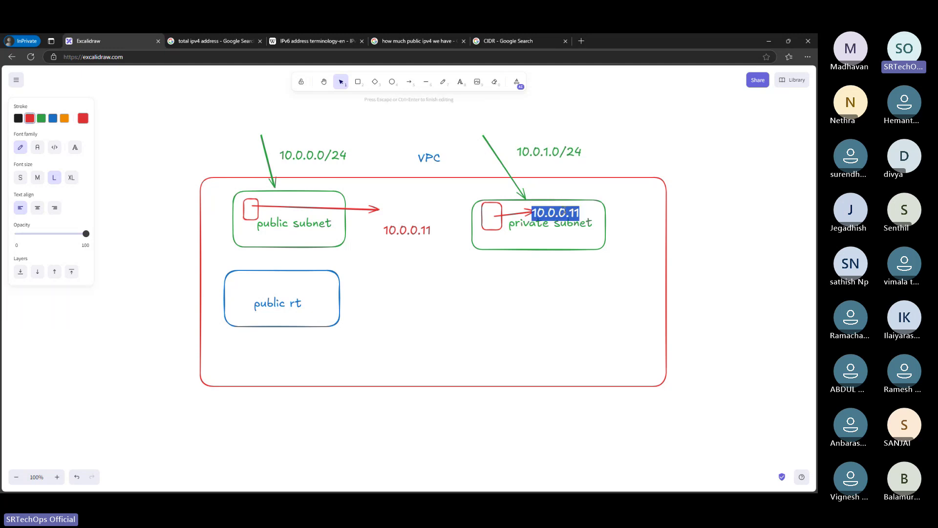
{"action": "left_click", "coordinate": [566, 211]}
{"action": "key", "text": "BackSpace"}
{"action": "type", "text": "1"}
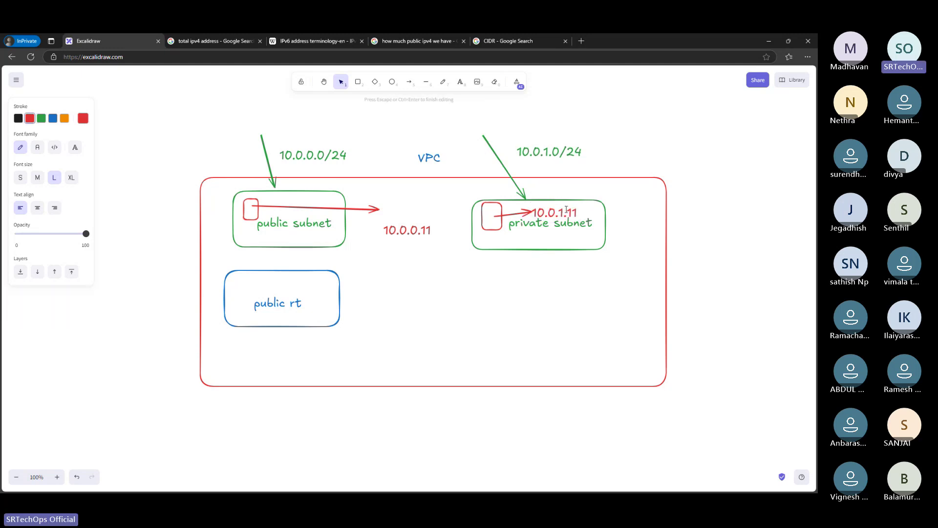
{"action": "left_click", "coordinate": [503, 280]}
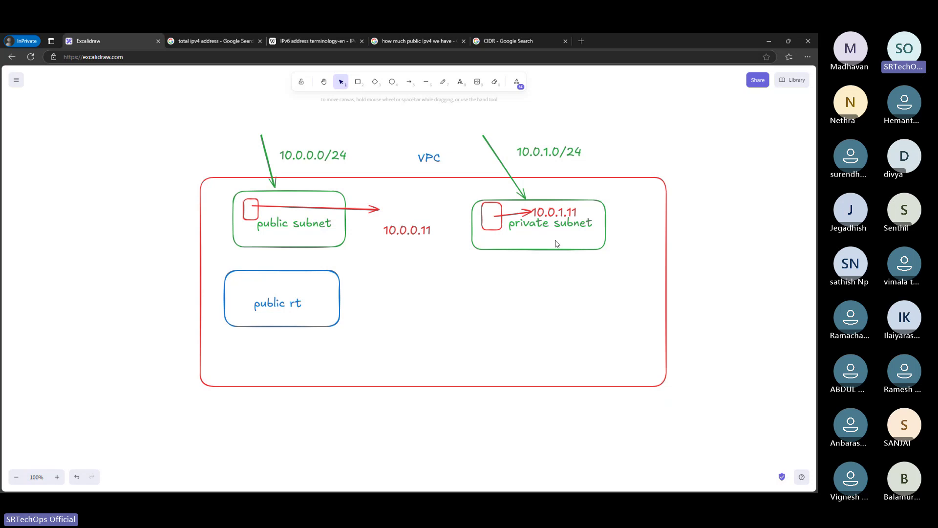
In the create subnet form, change the IPv4 CIDR block to 10.0.1.0/24
{"action": "key", "text": "alt+Tab"}
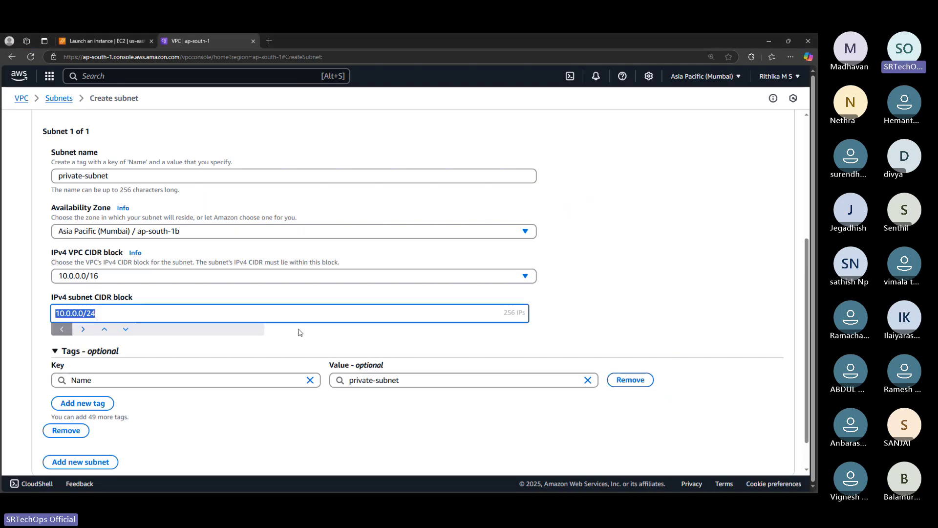
{"action": "left_click", "coordinate": [80, 312]}
{"action": "key", "text": "BackSpace"}
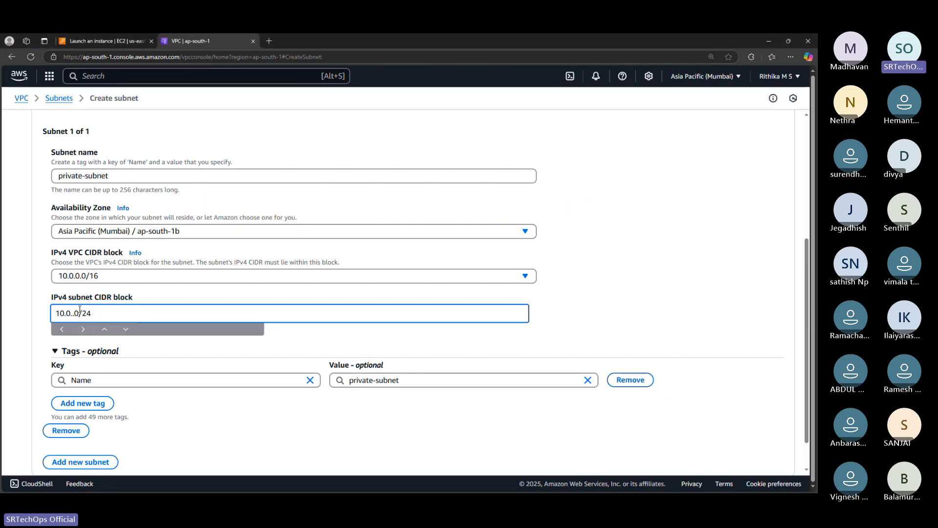
{"action": "type", "text": "1"}
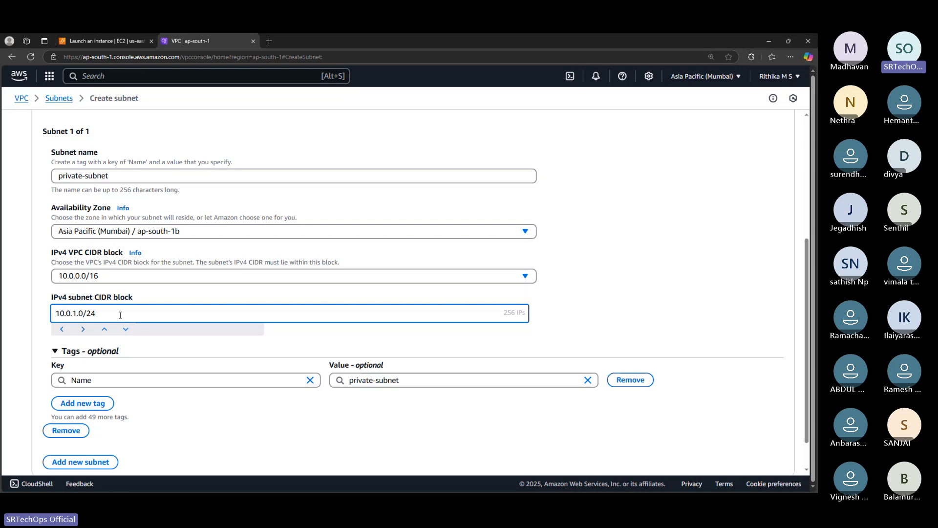
Highlight parts of the 10.0.1.0/24 CIDR to explain its octets
{"action": "left_click_drag", "start_coordinate": [83, 312], "coordinate": [62, 311]}
{"action": "left_click", "coordinate": [136, 299]}
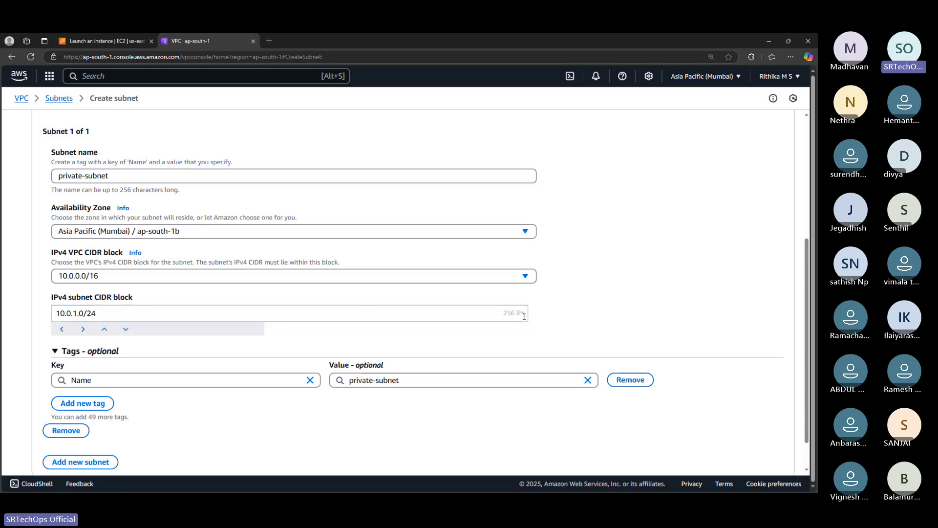
{"action": "left_click_drag", "start_coordinate": [71, 313], "coordinate": [81, 313]}
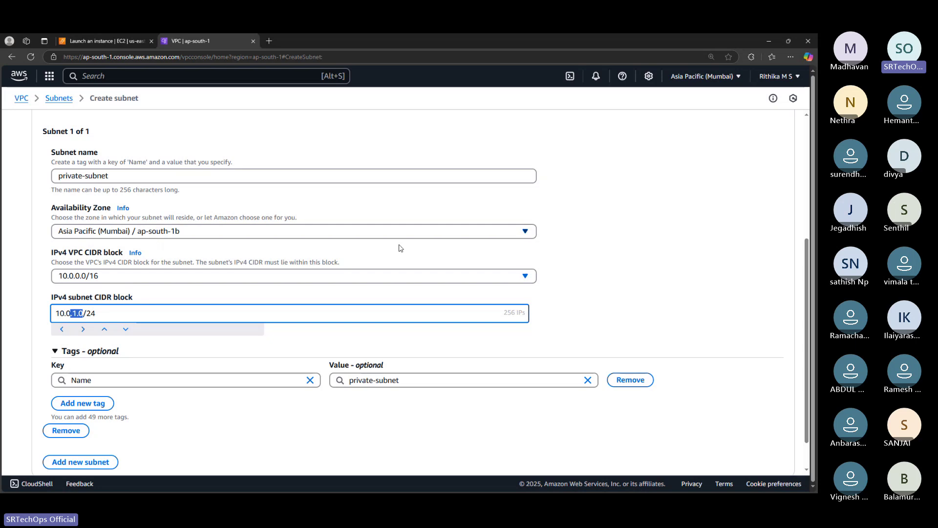
{"action": "left_click", "coordinate": [75, 314]}
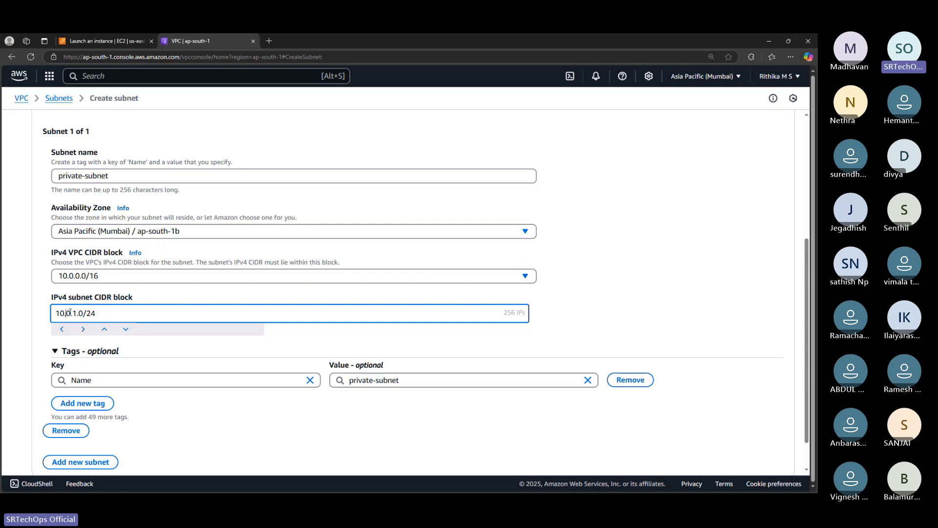
{"action": "left_click_drag", "start_coordinate": [66, 313], "coordinate": [72, 313]}
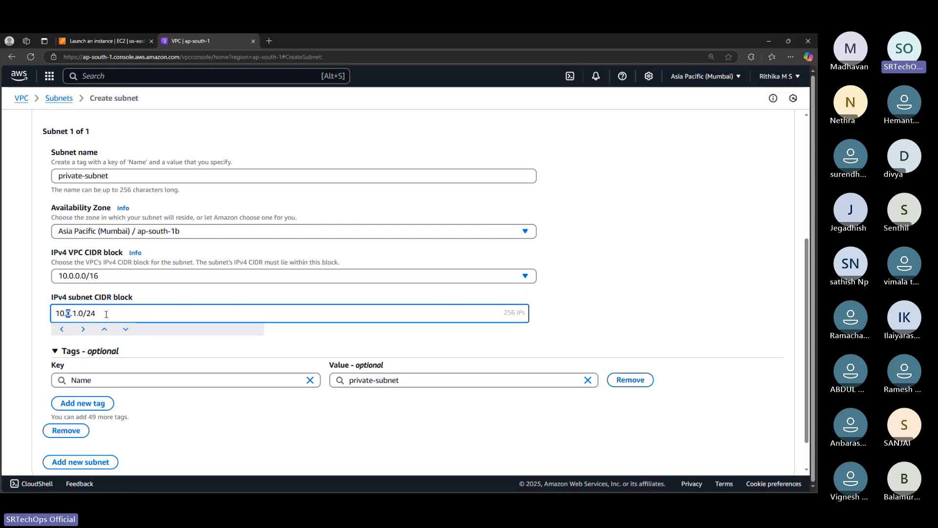
{"action": "left_click_drag", "start_coordinate": [60, 314], "coordinate": [84, 313]}
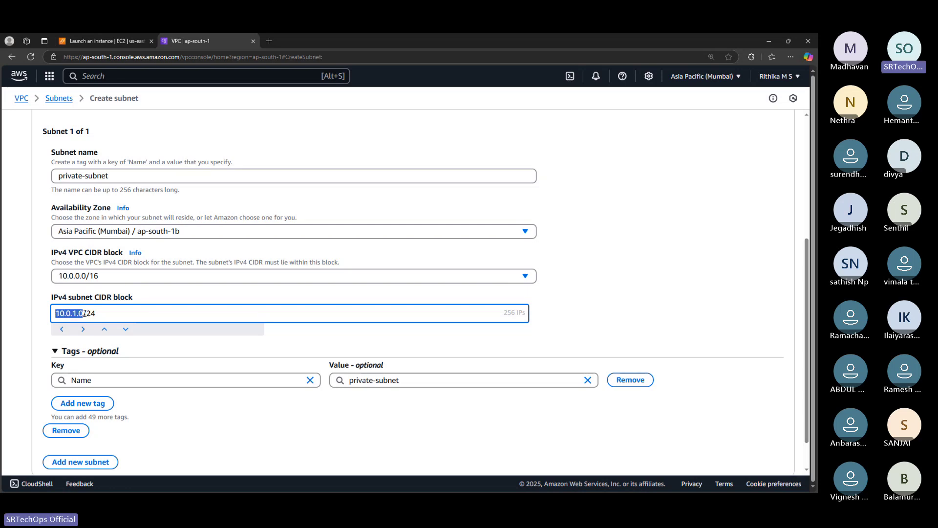
Create private-subnet in ap-south-1b and go back to the diagram
{"action": "scroll", "coordinate": [488, 362], "scroll_direction": "down", "scroll_amount": 1}
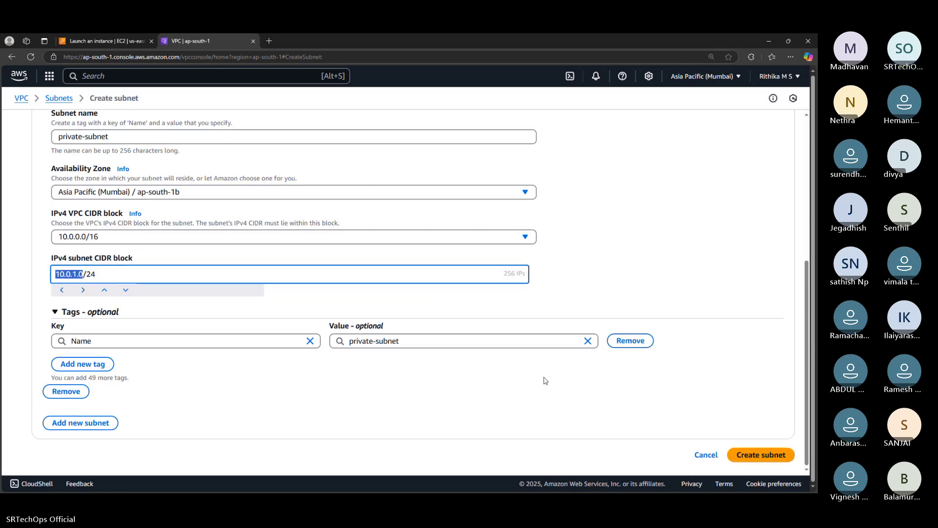
{"action": "left_click", "coordinate": [768, 456]}
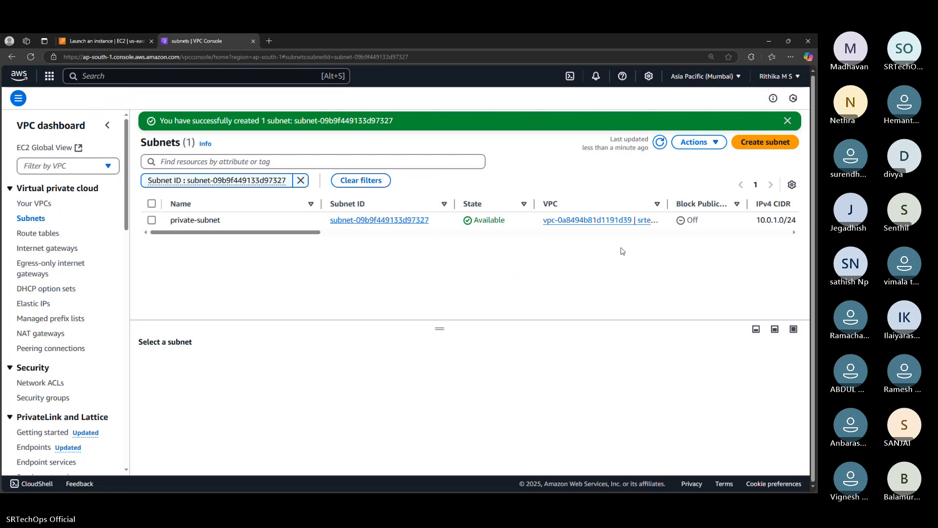
{"action": "key", "text": "alt+Tab"}
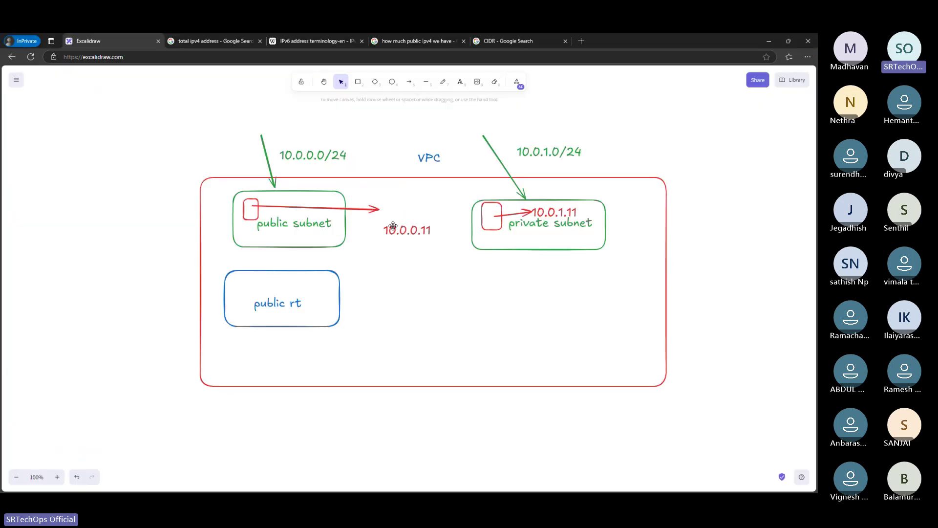
Delete the 10.0.0.11 and 10.0.1.11 labels, the public red arrow and private red box
{"action": "left_click", "coordinate": [394, 225]}
{"action": "key", "text": "Delete"}
{"action": "left_click", "coordinate": [260, 208]}
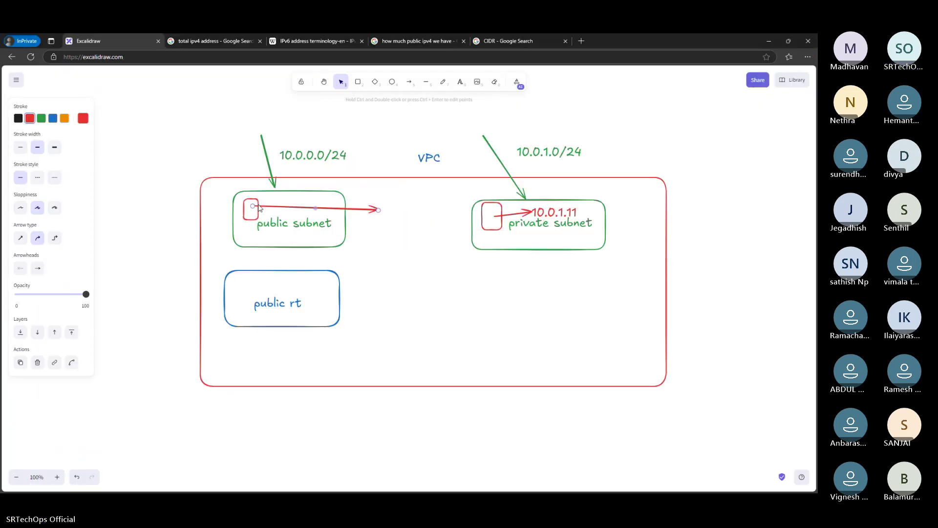
{"action": "key", "text": "Delete"}
{"action": "left_click", "coordinate": [482, 209]}
{"action": "key", "text": "Delete"}
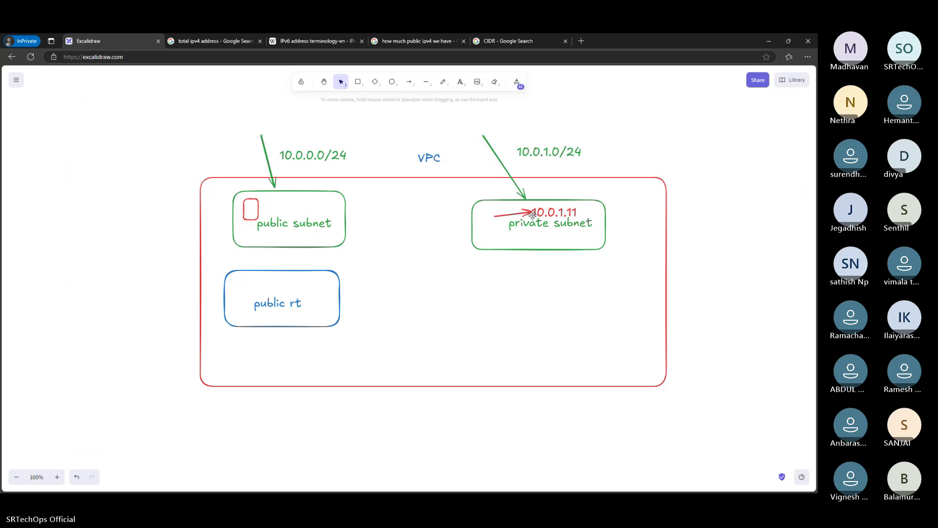
{"action": "left_click", "coordinate": [533, 214]}
{"action": "key", "text": "Delete"}
{"action": "left_click", "coordinate": [533, 223]}
{"action": "key", "text": "Delete"}
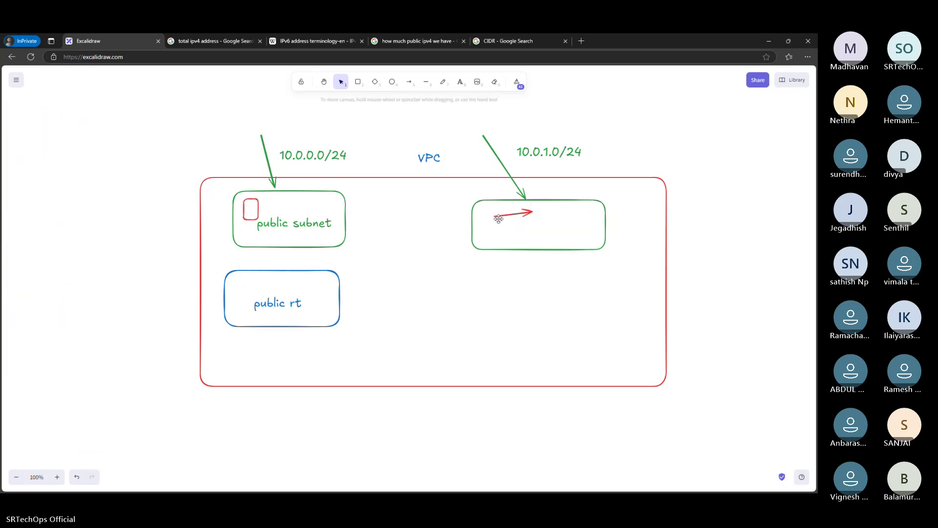
{"action": "key", "text": "ctrl+z"}
Delete the remaining red arrow, public red box, both green arrows and both CIDR labels
{"action": "left_click", "coordinate": [495, 216]}
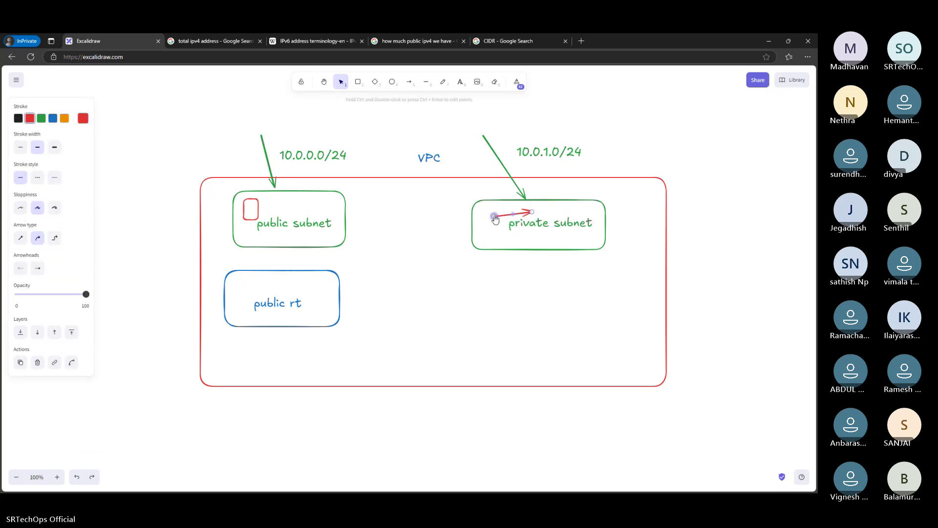
{"action": "key", "text": "Delete"}
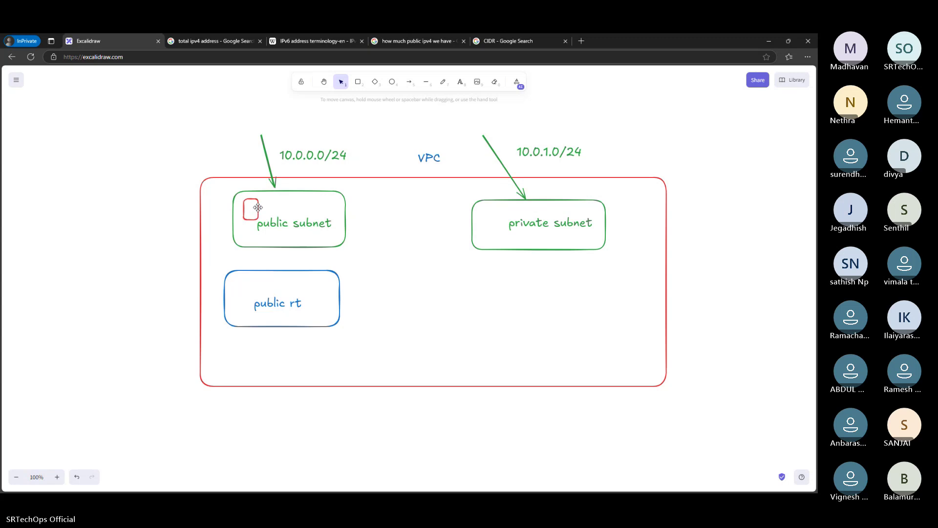
{"action": "left_click", "coordinate": [258, 207]}
{"action": "key", "text": "Delete"}
{"action": "left_click", "coordinate": [270, 166]}
{"action": "key", "text": "Delete"}
{"action": "left_click", "coordinate": [300, 154]}
{"action": "key", "text": "Delete"}
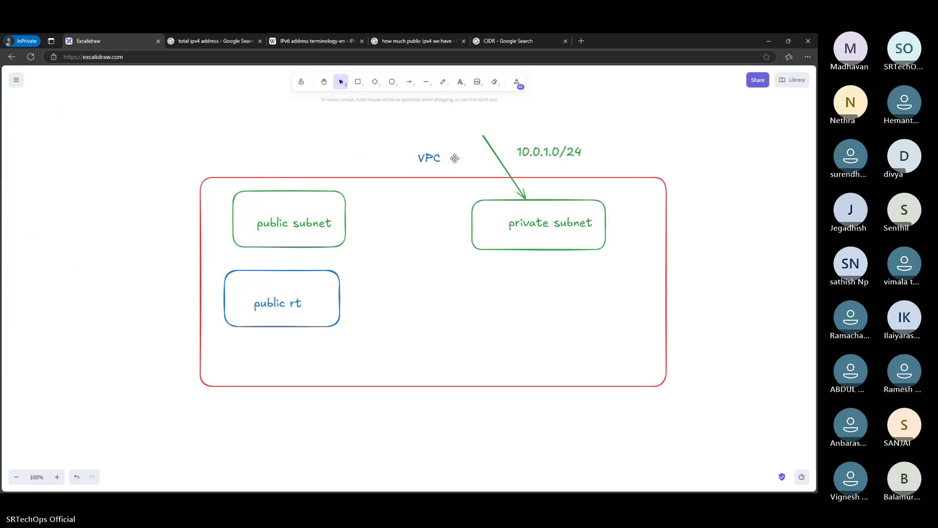
{"action": "left_click", "coordinate": [516, 158]}
{"action": "key", "text": "Delete"}
{"action": "left_click", "coordinate": [500, 162]}
{"action": "key", "text": "Delete"}
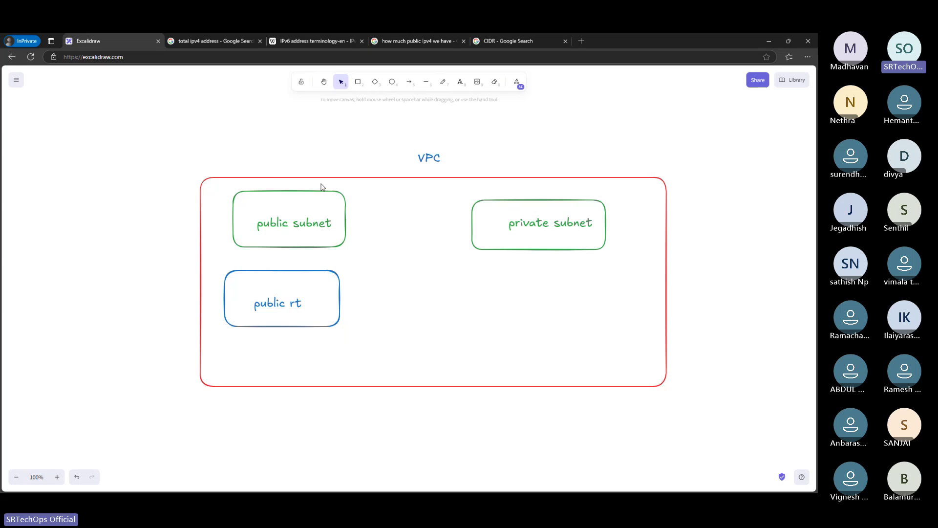
Draw a box on the VPC's bottom edge and label it 'internet gateway'
{"action": "left_click", "coordinate": [357, 82]}
{"action": "left_click_drag", "start_coordinate": [400, 362], "coordinate": [474, 428]}
{"action": "left_click", "coordinate": [486, 299]}
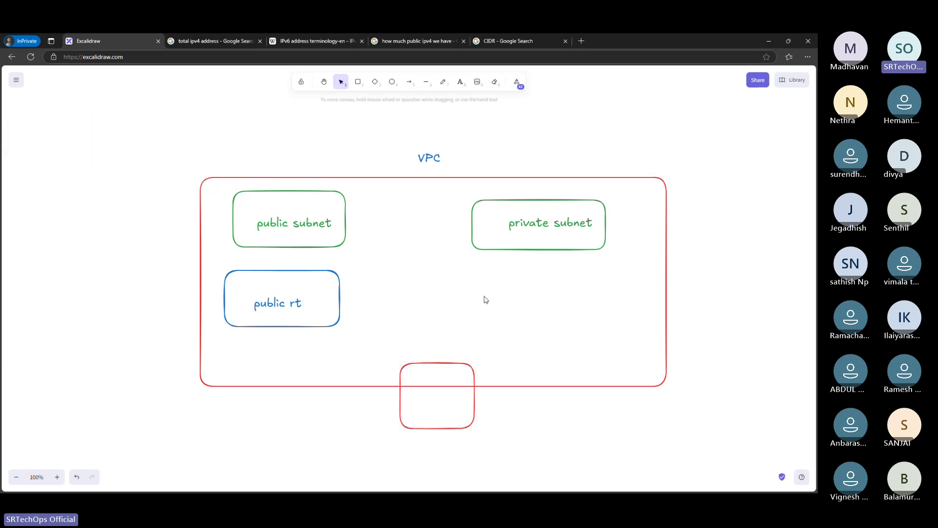
{"action": "left_click", "coordinate": [460, 82]}
{"action": "left_click", "coordinate": [417, 408]}
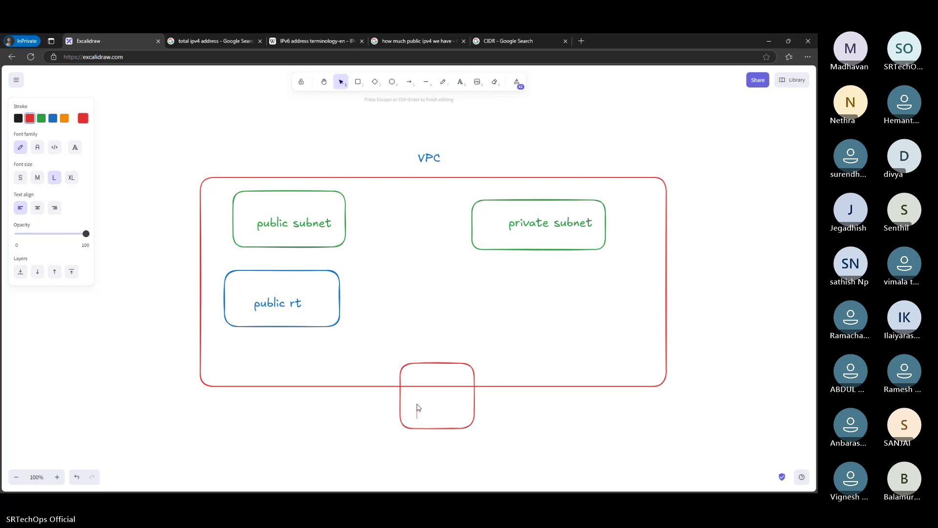
{"action": "type", "text": "internet gatewat"}
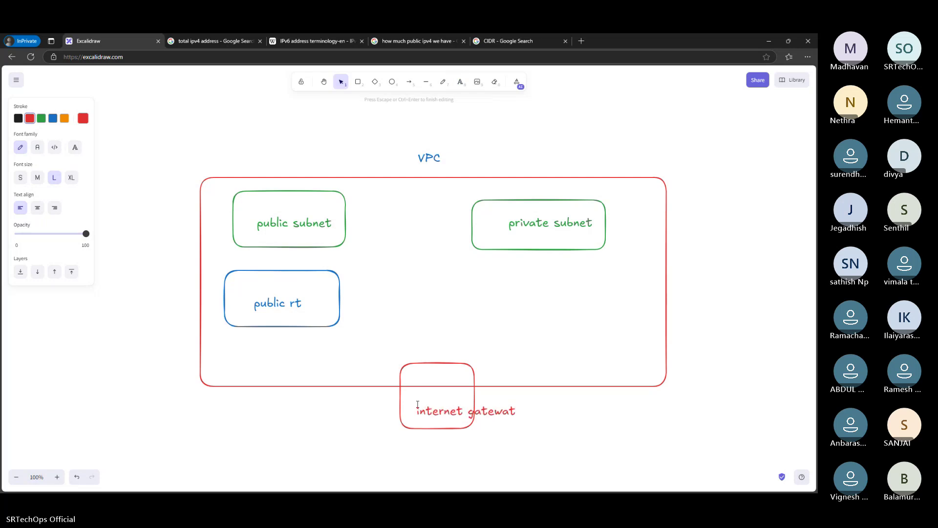
{"action": "key", "text": "BackSpace"}
{"action": "type", "text": "y"}
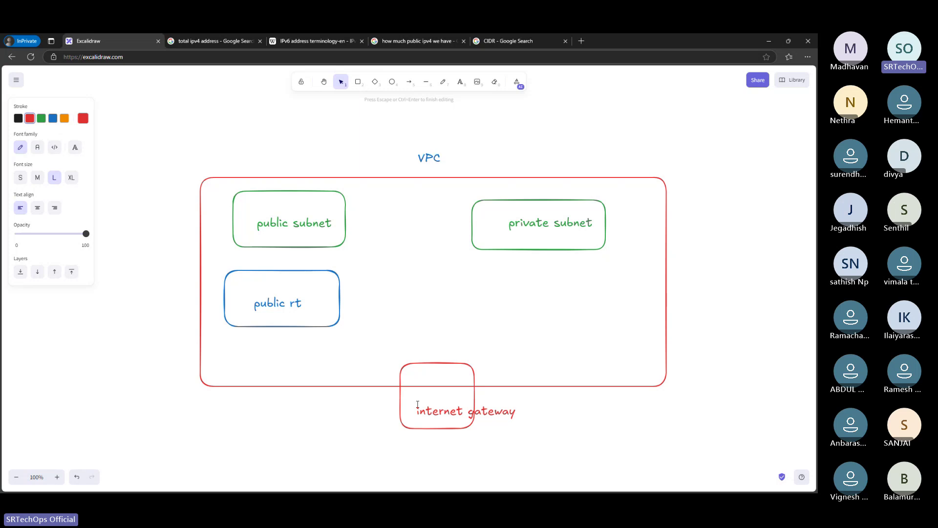
{"action": "key", "text": "Escape"}
{"action": "left_click_drag", "start_coordinate": [506, 414], "coordinate": [481, 411]}
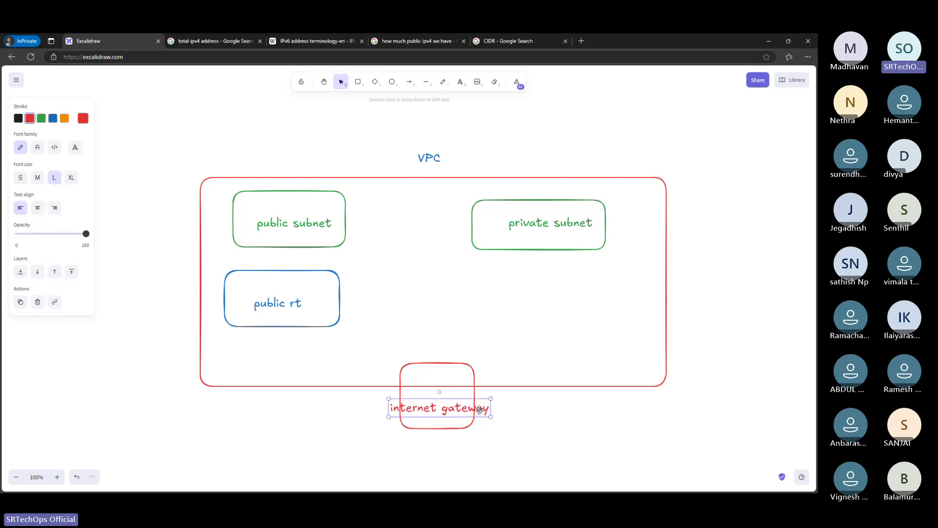
{"action": "left_click", "coordinate": [525, 411]}
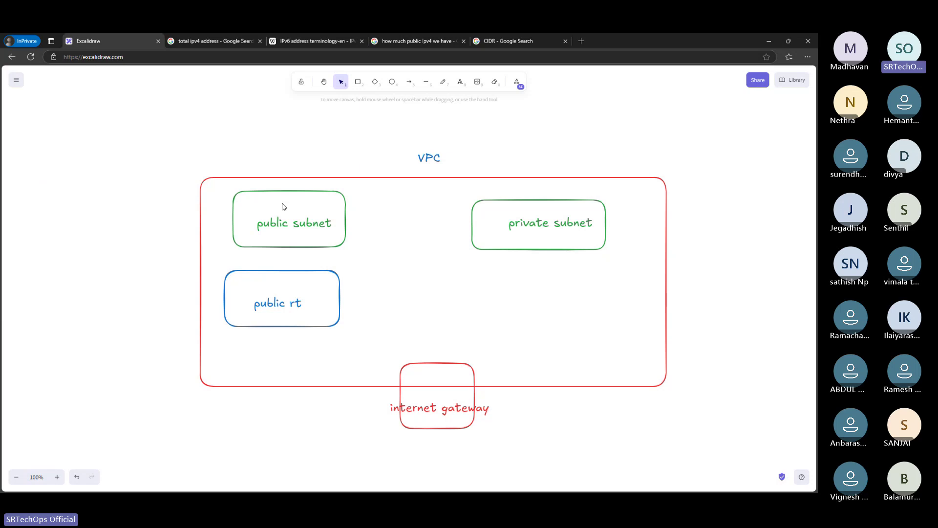
Select the public subnet label and then the VPC outline
{"action": "left_click", "coordinate": [290, 223]}
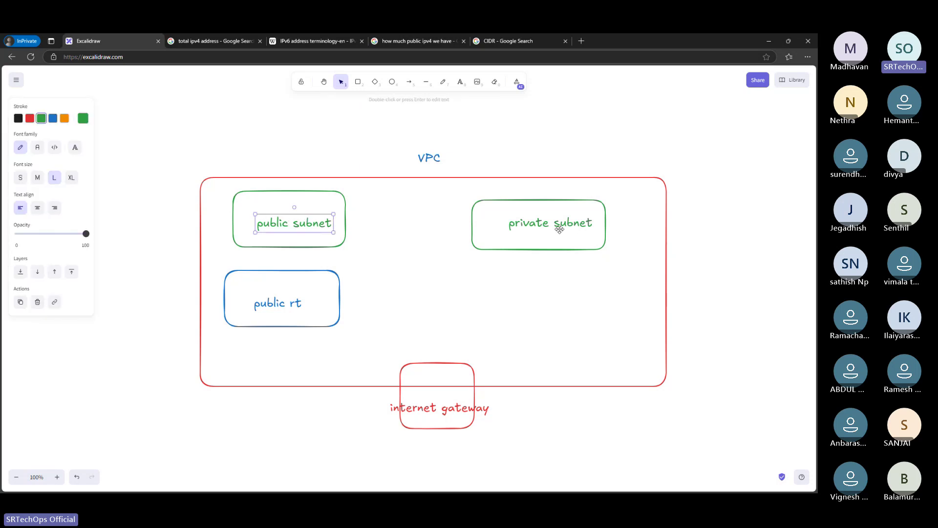
{"action": "double_click", "coordinate": [287, 224]}
{"action": "left_click", "coordinate": [289, 224]}
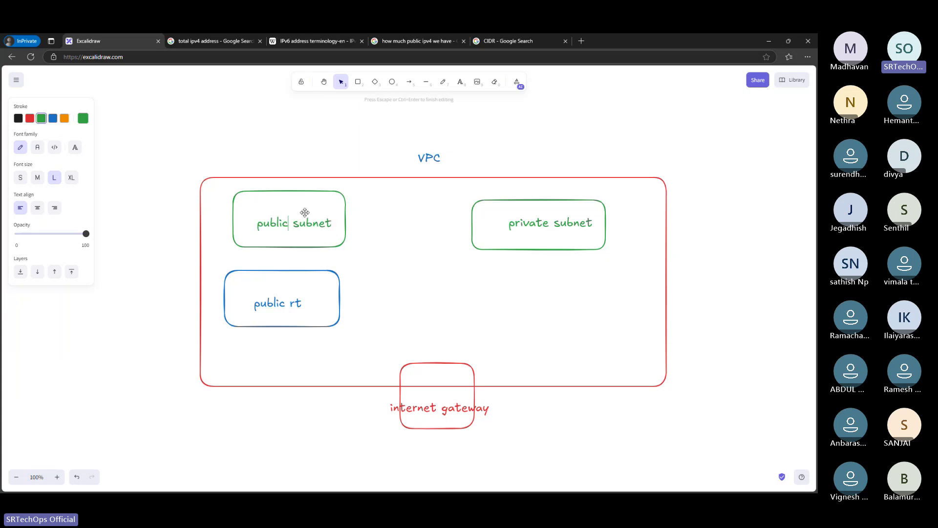
{"action": "left_click", "coordinate": [319, 177]}
Sketch an arrow from the internet gateway to the subnets, then delete it
{"action": "left_click", "coordinate": [414, 87]}
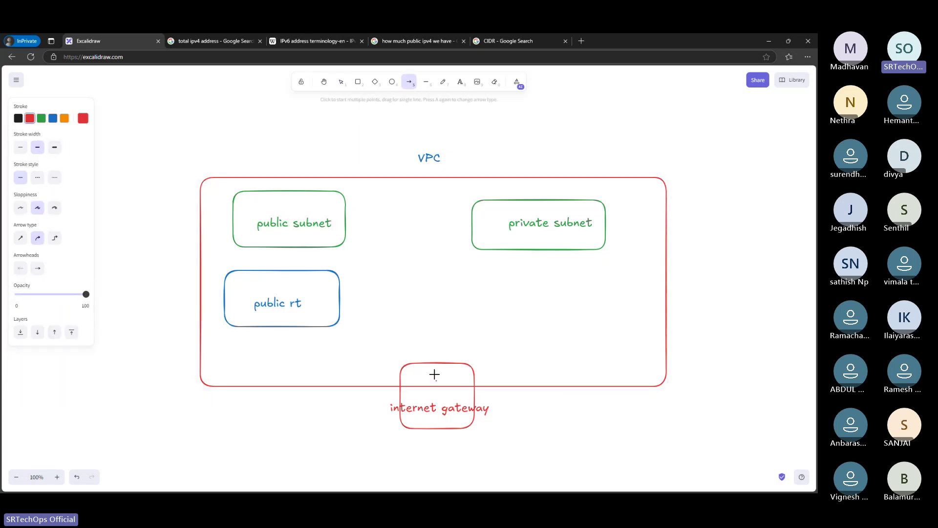
{"action": "left_click_drag", "start_coordinate": [436, 379], "coordinate": [334, 249]}
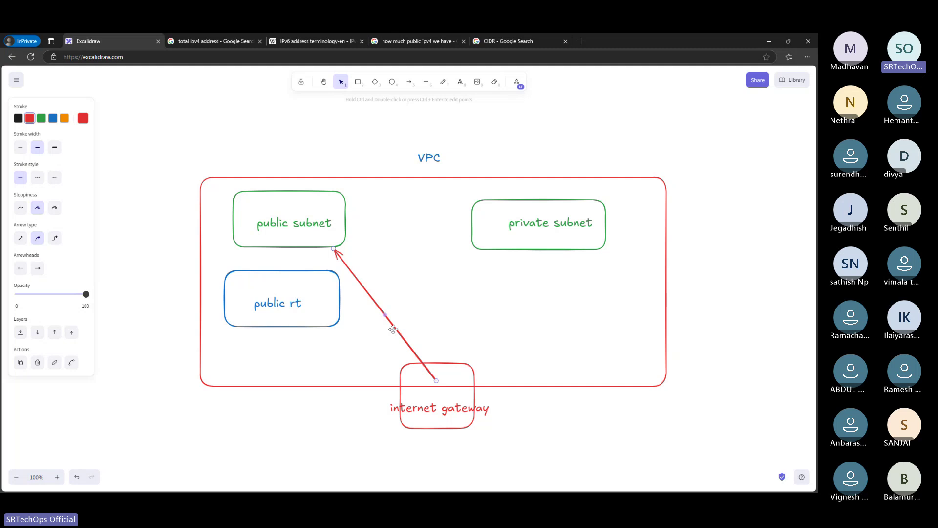
{"action": "left_click_drag", "start_coordinate": [338, 250], "coordinate": [525, 246]}
{"action": "left_click_drag", "start_coordinate": [628, 374], "coordinate": [479, 408]}
{"action": "left_click_drag", "start_coordinate": [624, 376], "coordinate": [460, 378]}
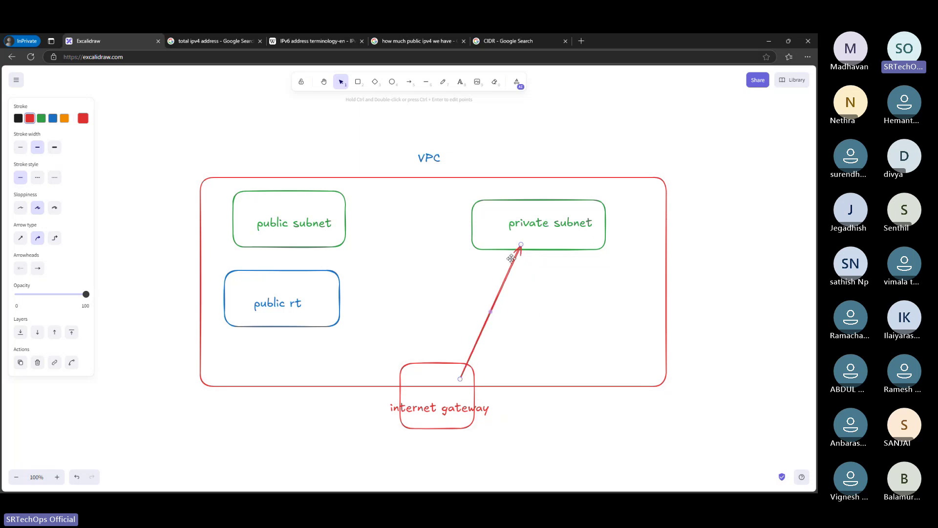
{"action": "key", "text": "Delete"}
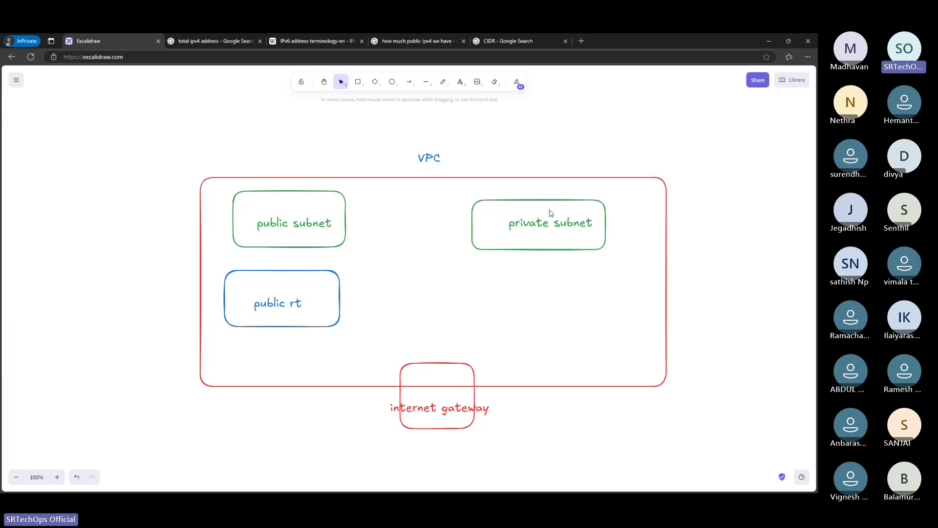
{"action": "key", "text": "alt+Tab"}
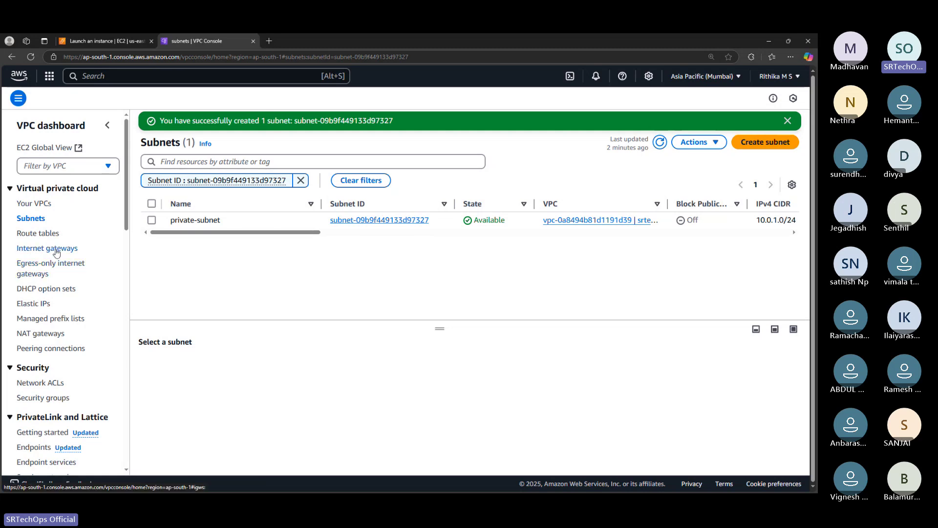
Create an internet gateway with the name tag srtechops-igw
{"action": "left_click", "coordinate": [57, 251]}
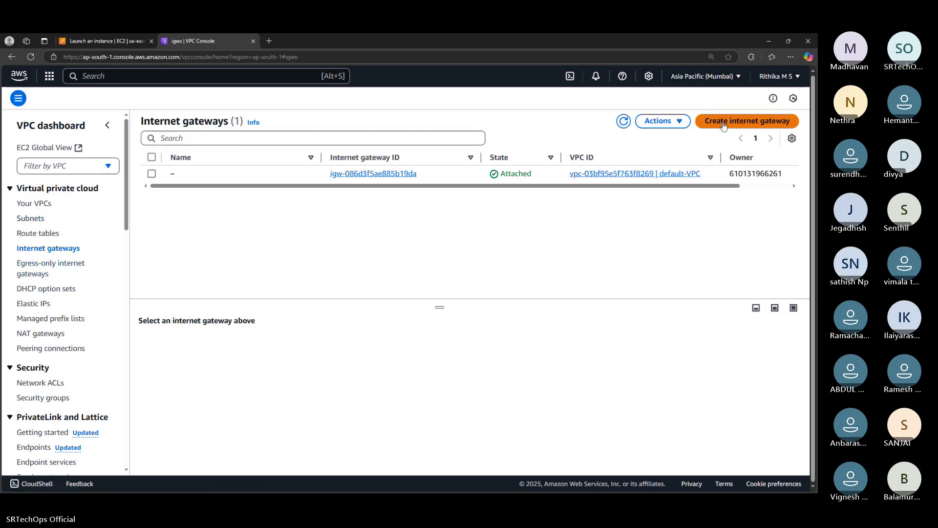
{"action": "left_click", "coordinate": [724, 126]}
{"action": "left_click", "coordinate": [84, 202]}
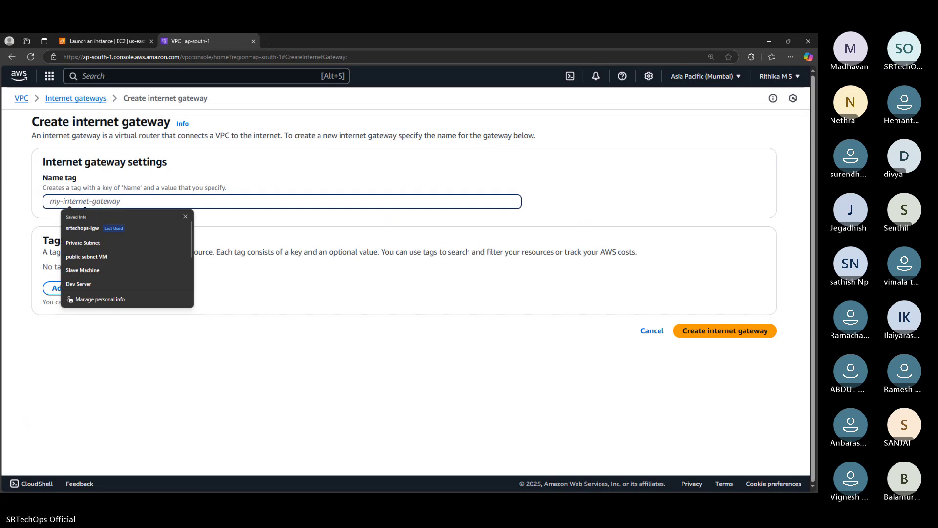
{"action": "type", "text": "srte"}
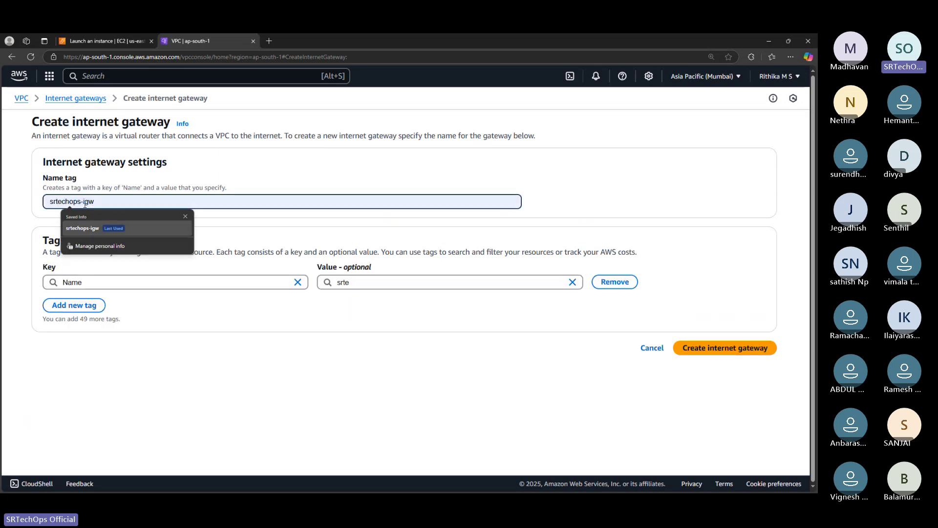
{"action": "left_click", "coordinate": [78, 202]}
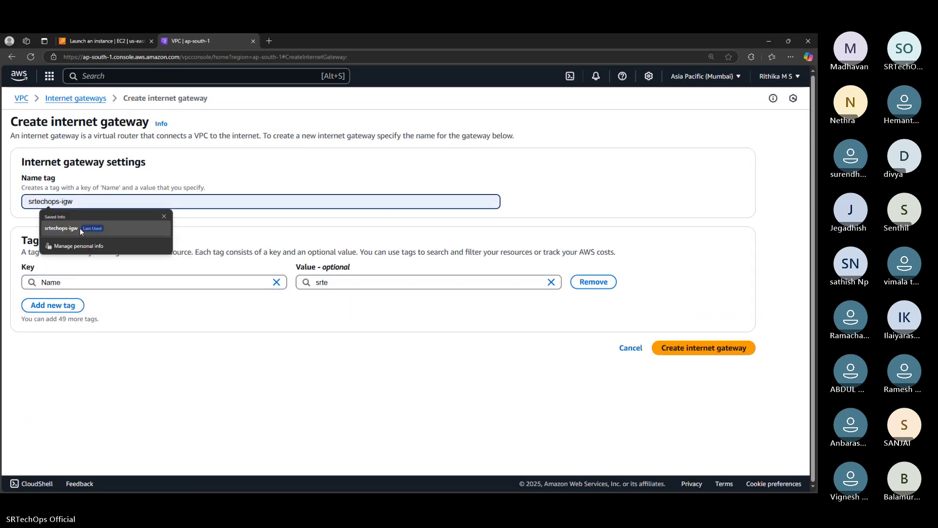
{"action": "left_click", "coordinate": [80, 228]}
{"action": "left_click", "coordinate": [67, 204]}
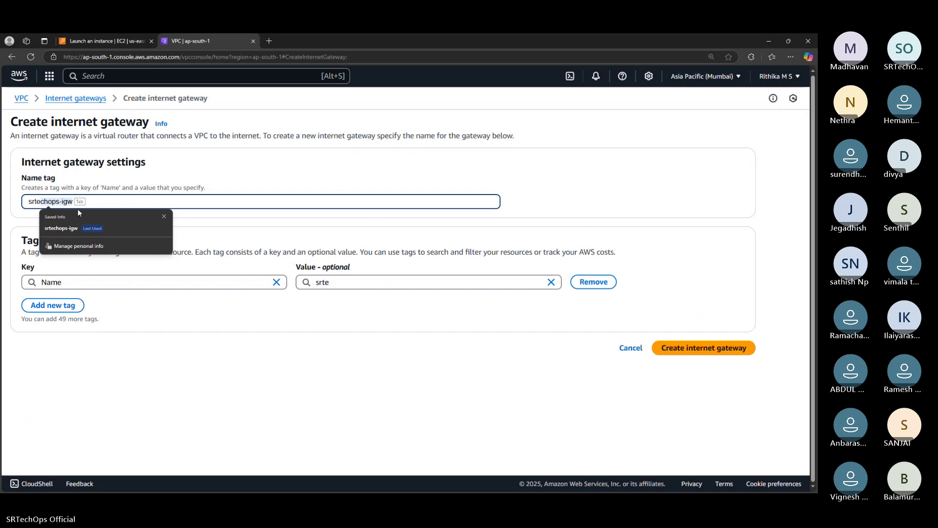
{"action": "key", "text": "Tab"}
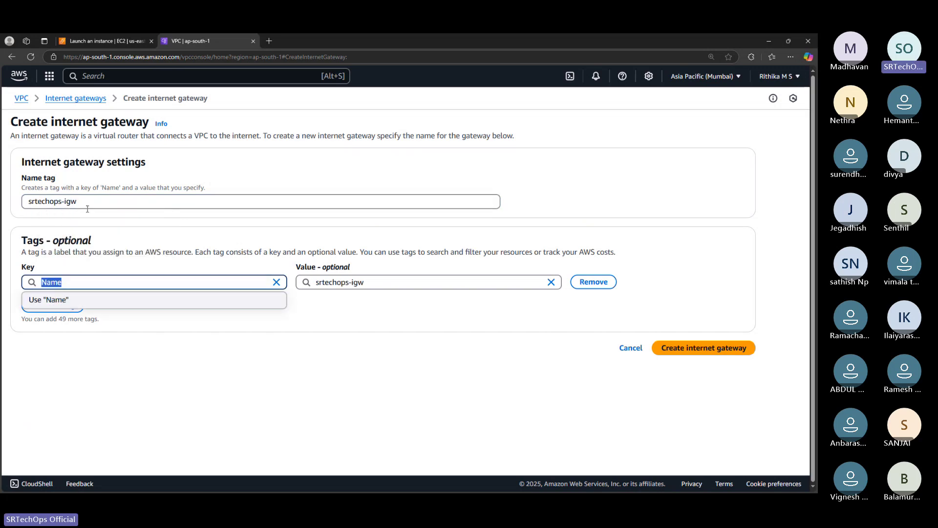
{"action": "left_click", "coordinate": [684, 348]}
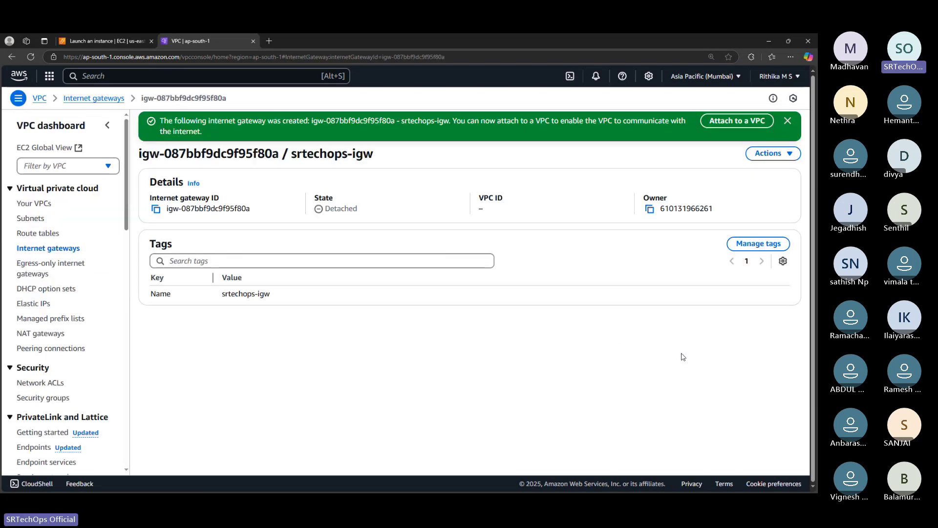
Select srtechops-igw in the internet gateways list
{"action": "left_click", "coordinate": [47, 249]}
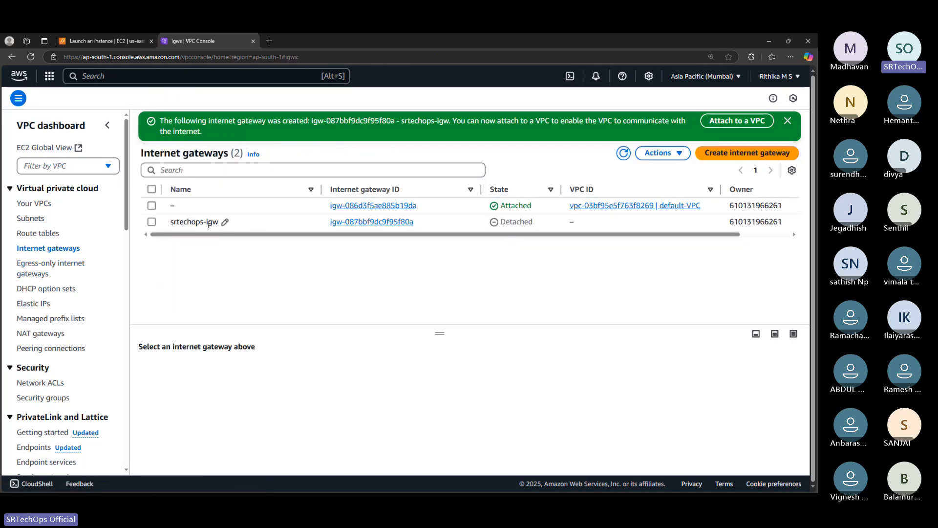
{"action": "left_click", "coordinate": [151, 222]}
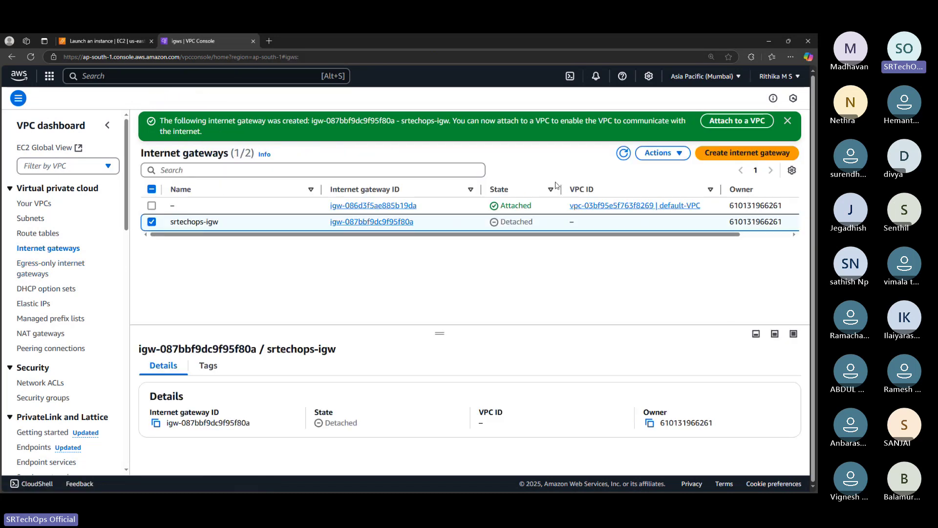
{"action": "key", "text": "alt+Tab"}
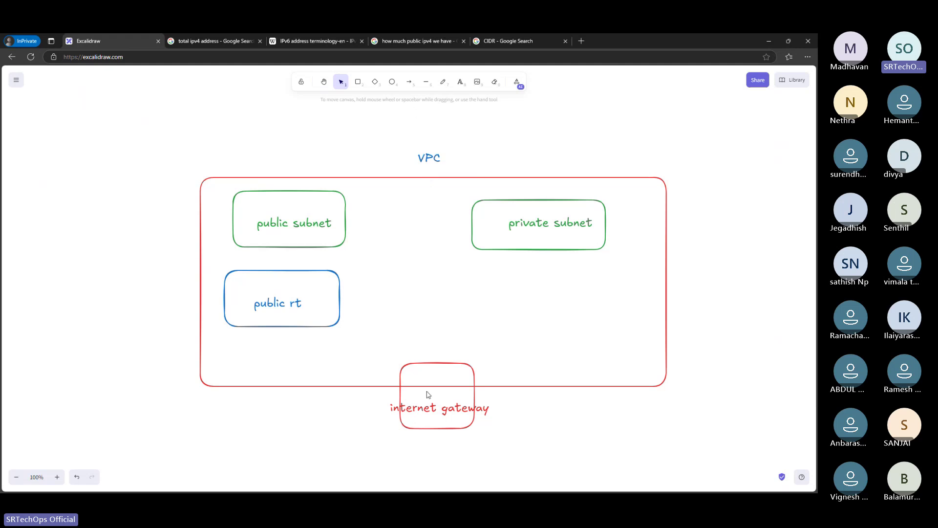
Sketch an arrow from the internet gateway to the public subnet, then delete it
{"action": "key", "text": "alt+Tab"}
{"action": "key", "text": "alt+Tab"}
{"action": "left_click", "coordinate": [409, 82]}
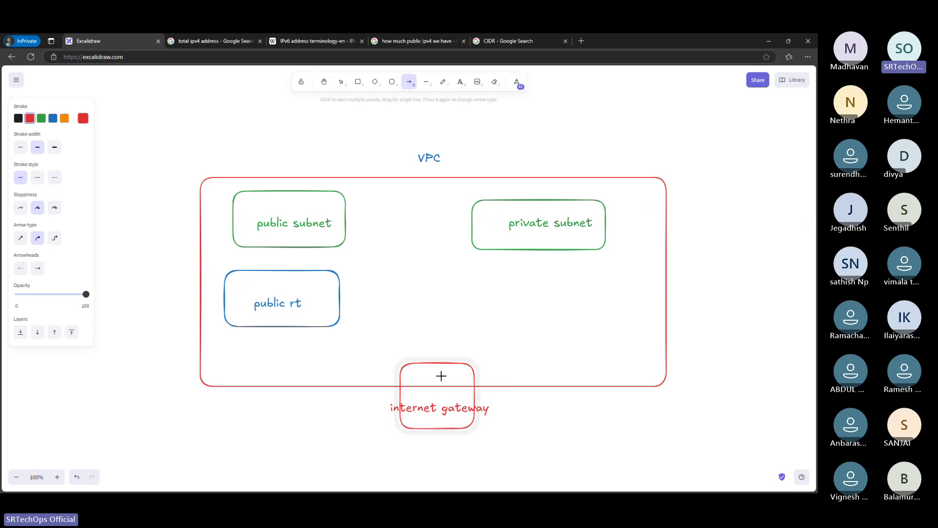
{"action": "left_click_drag", "start_coordinate": [441, 376], "coordinate": [341, 254]}
{"action": "key", "text": "Delete"}
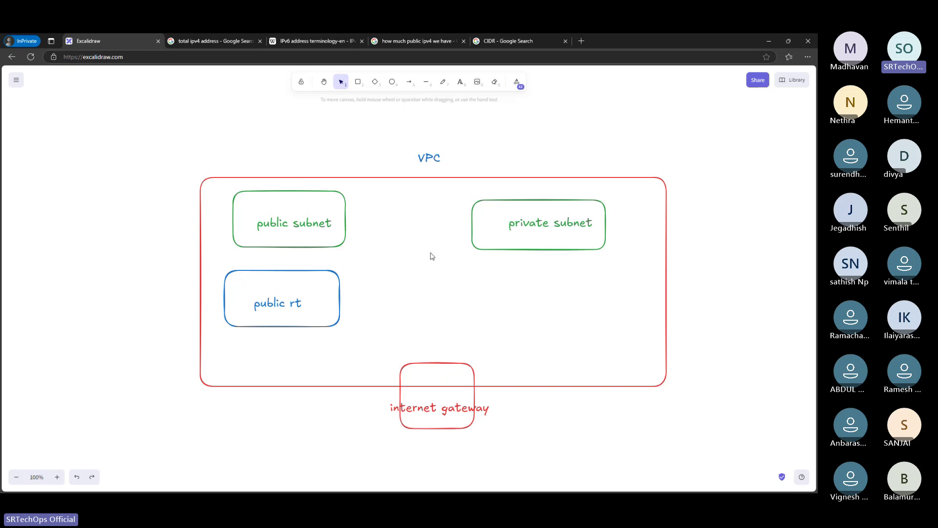
{"action": "key", "text": "alt+Tab"}
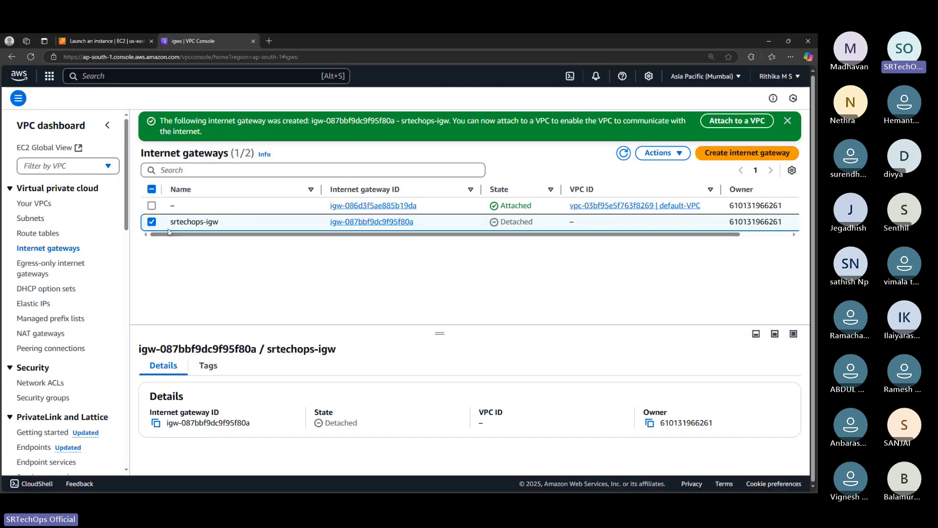
Attach srtechops-igw to the srtechops VPC through Actions > Attach to VPC
{"action": "left_click", "coordinate": [664, 153]}
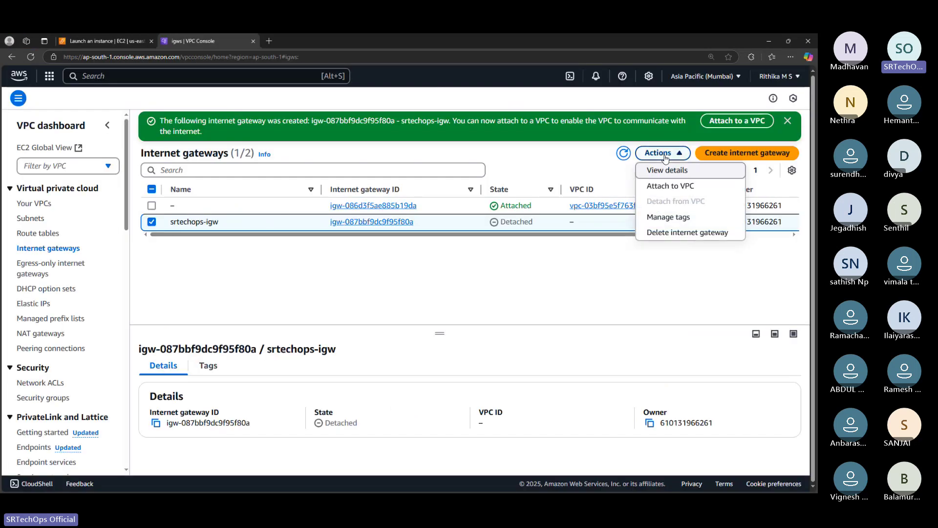
{"action": "left_click", "coordinate": [679, 186]}
{"action": "left_click", "coordinate": [150, 225]}
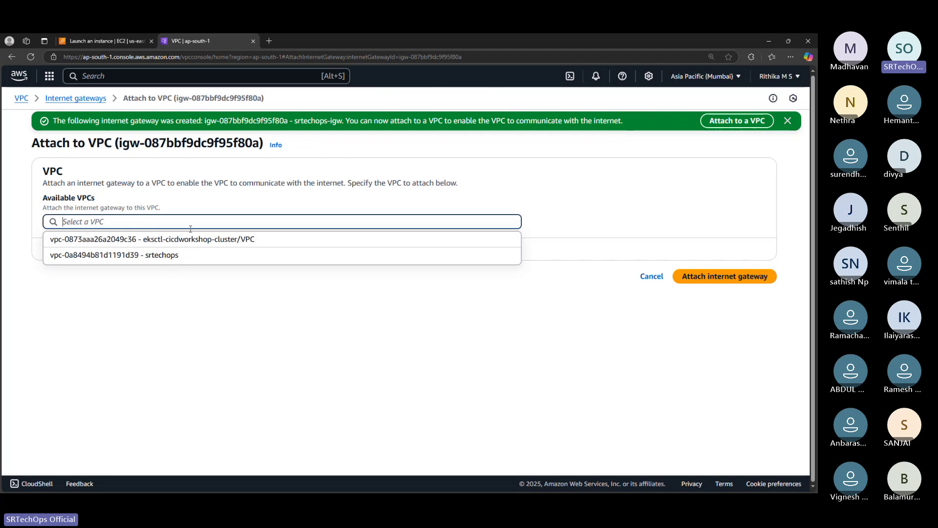
{"action": "left_click", "coordinate": [162, 254]}
{"action": "left_click", "coordinate": [708, 277]}
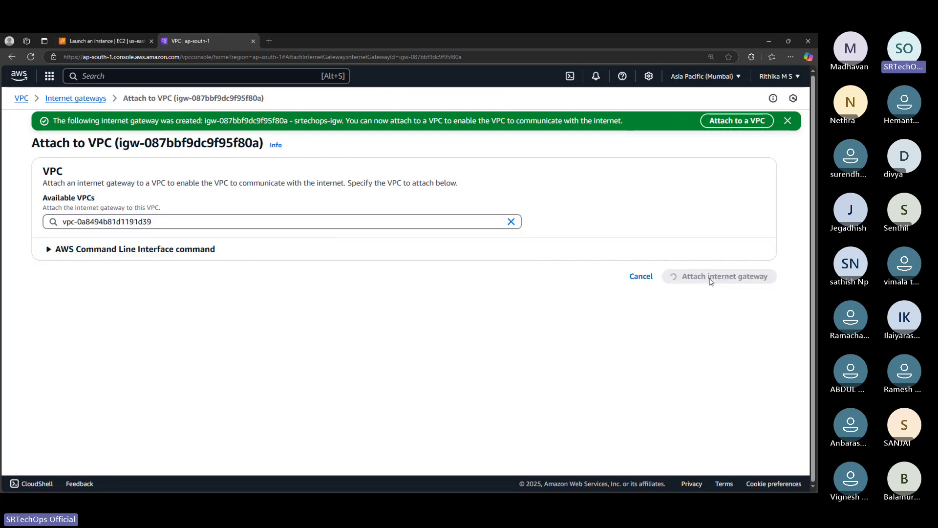
{"action": "key", "text": "alt+Tab"}
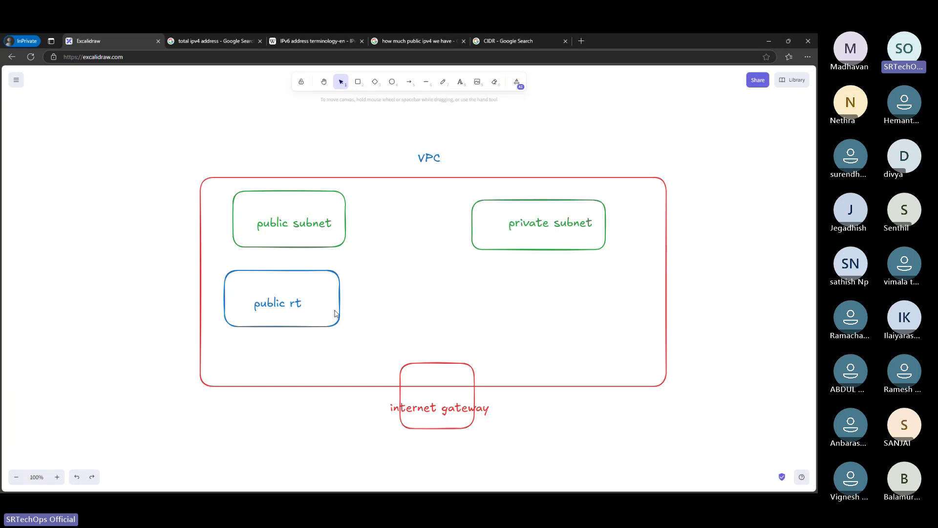
Draw an empty red box below the private subnet inside the VPC
{"action": "left_click_drag", "start_coordinate": [335, 313], "coordinate": [337, 315]}
{"action": "left_click", "coordinate": [401, 113]}
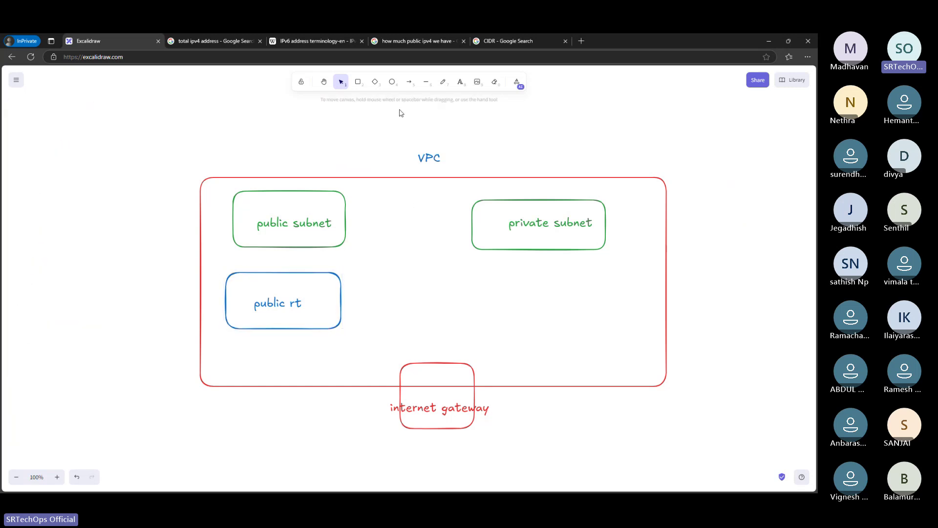
{"action": "left_click", "coordinate": [359, 82]}
{"action": "mouse_move", "coordinate": [469, 265]}
{"action": "left_mouse_down"}
{"action": "mouse_move", "coordinate": [586, 331]}
{"action": "mouse_move", "coordinate": [610, 323]}
{"action": "left_mouse_up"}
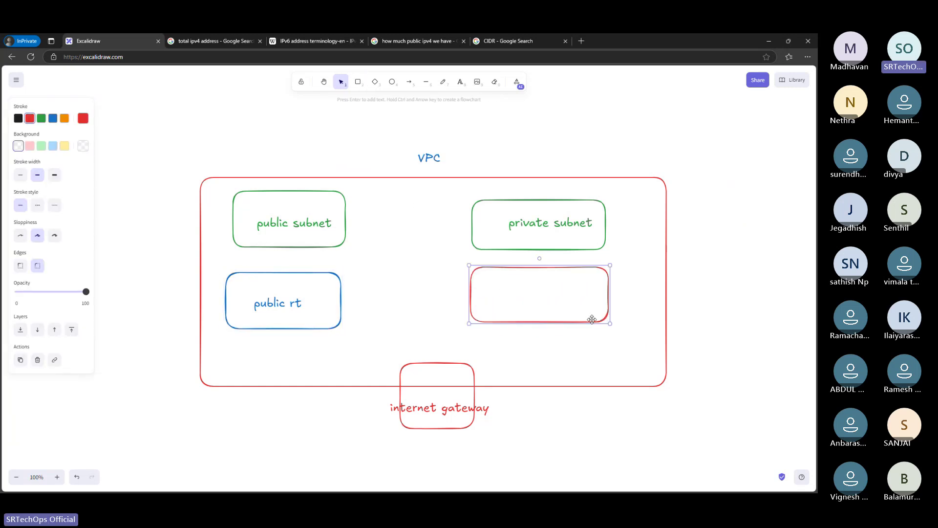
{"action": "left_click", "coordinate": [690, 209]}
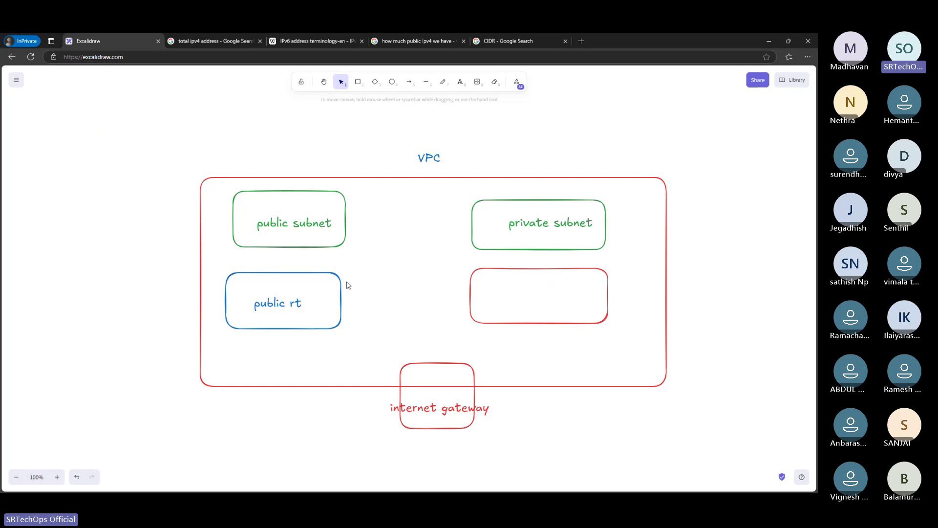
Create a route table named public-rt assigned to the srtechops VPC
{"action": "key", "text": "alt+Tab"}
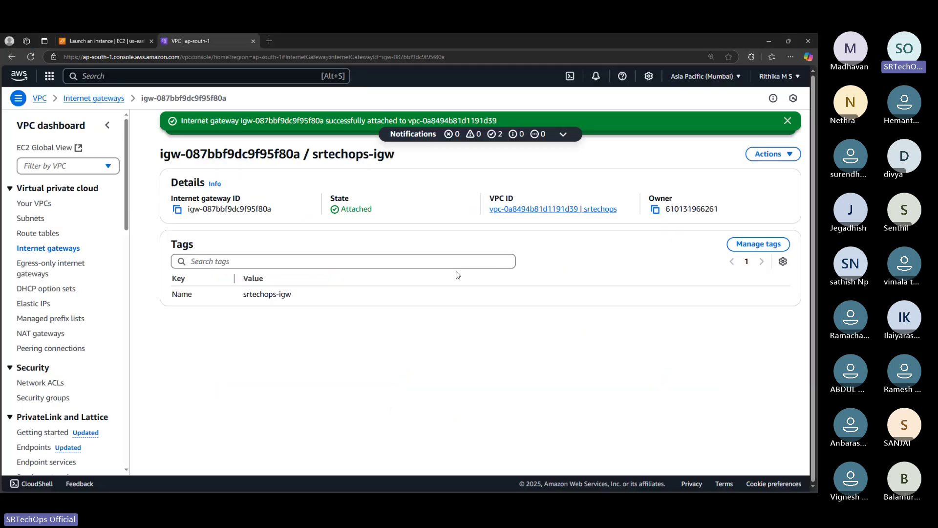
{"action": "left_click", "coordinate": [44, 237]}
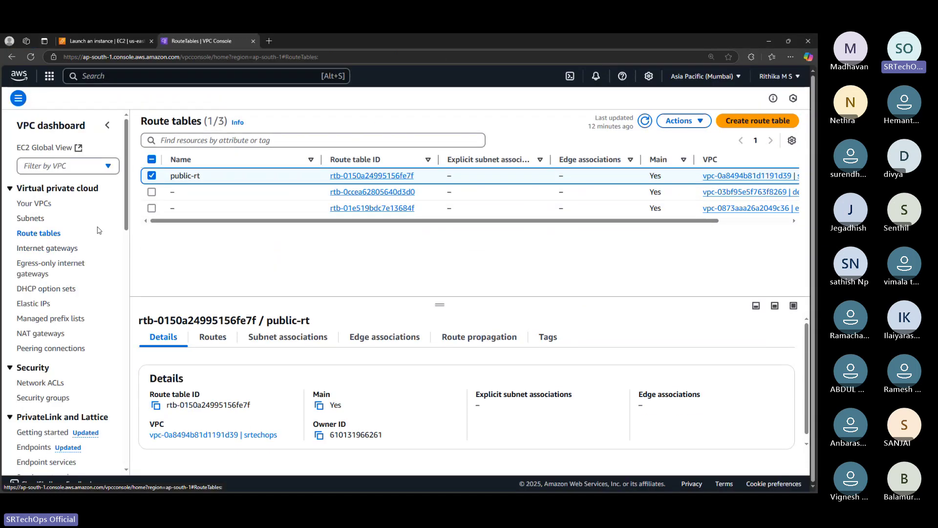
{"action": "left_click", "coordinate": [750, 122]}
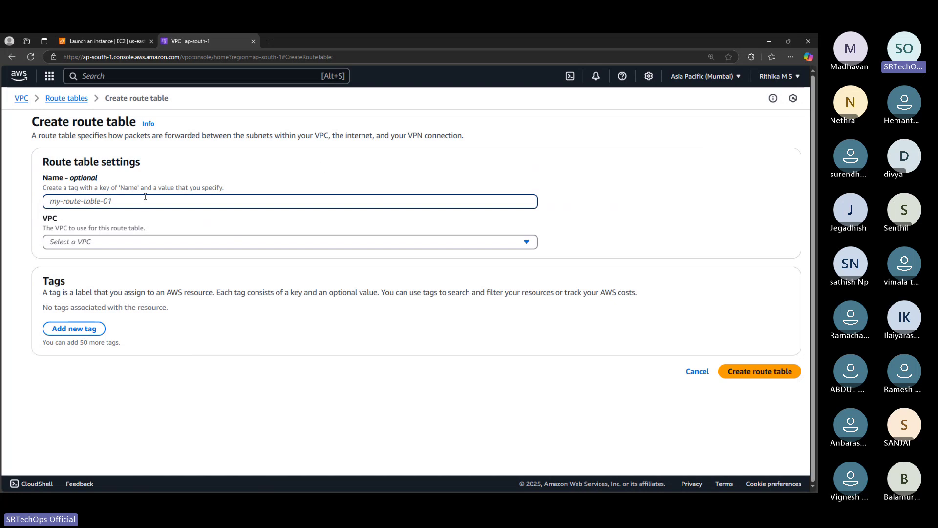
{"action": "left_click", "coordinate": [107, 201]}
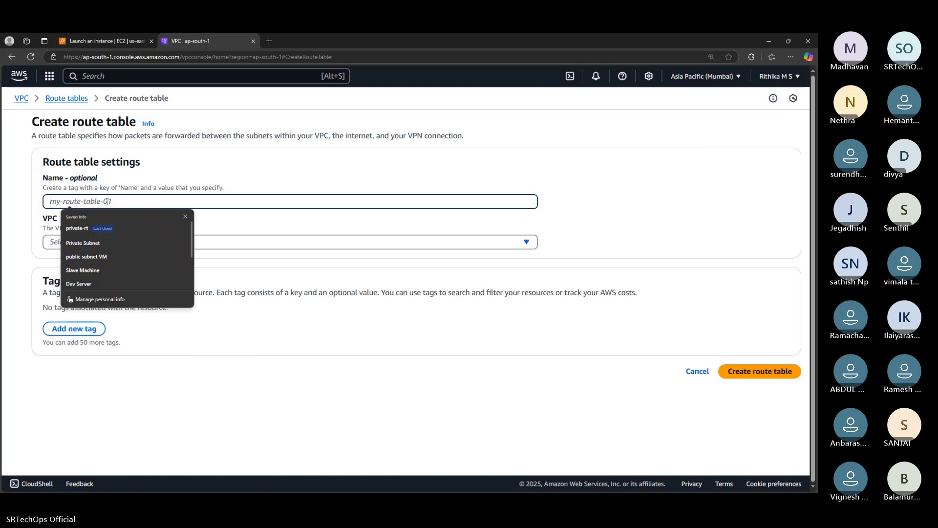
{"action": "left_click", "coordinate": [86, 257]}
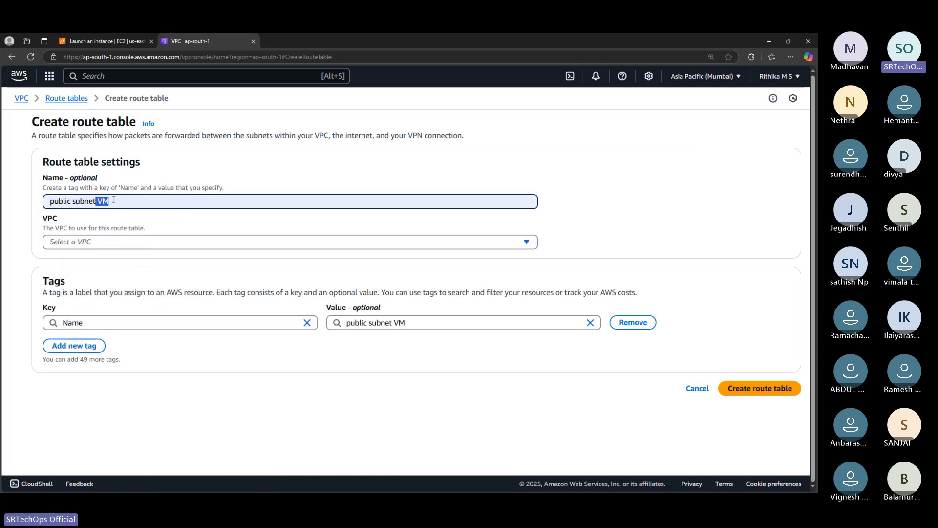
{"action": "left_click_drag", "start_coordinate": [108, 201], "coordinate": [71, 201]}
{"action": "key", "text": "BackSpace"}
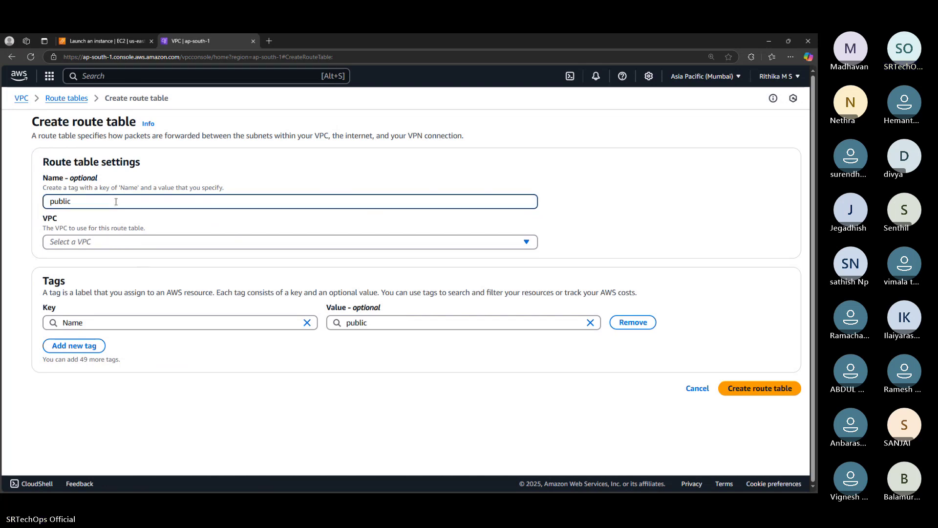
{"action": "type", "text": "-rt"}
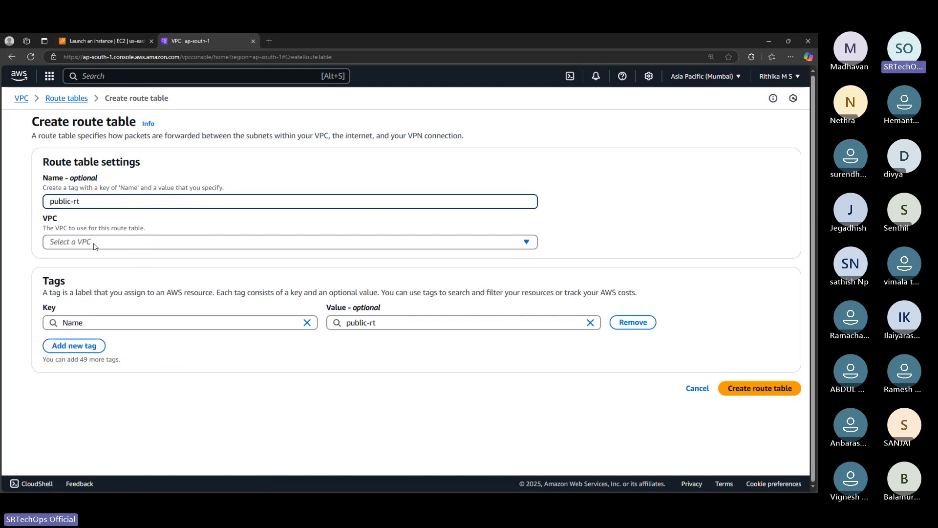
{"action": "left_click", "coordinate": [95, 246]}
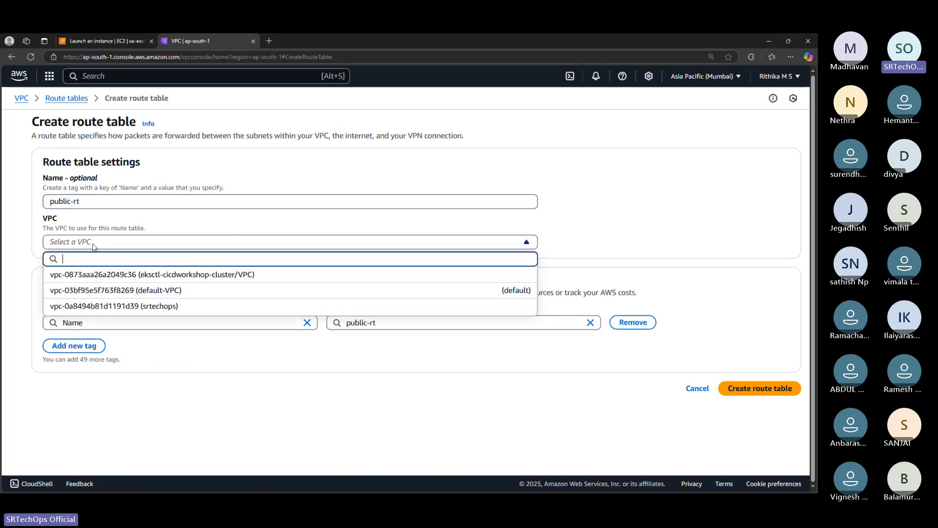
{"action": "left_click", "coordinate": [158, 306]}
{"action": "left_click", "coordinate": [760, 390]}
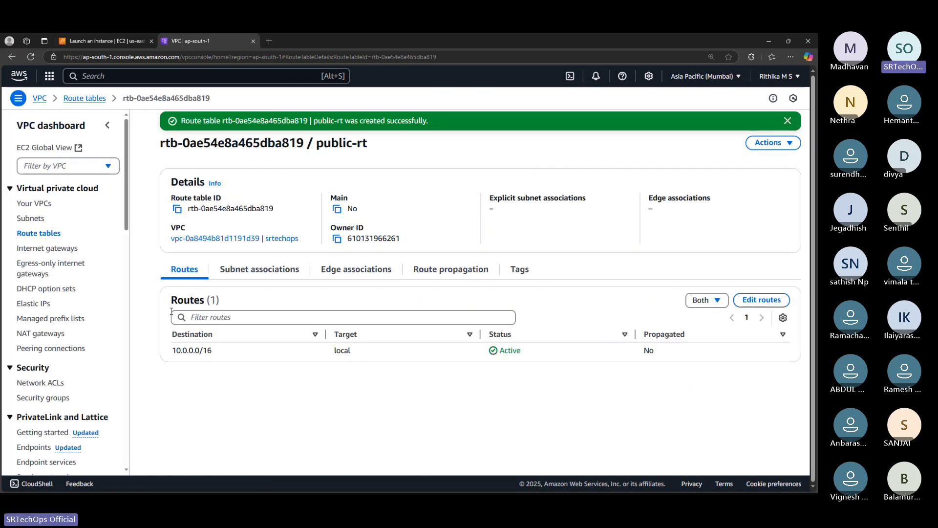
Highlight public-rt's 10.0.0.0/16 local route entry
{"action": "left_click_drag", "start_coordinate": [169, 356], "coordinate": [708, 300]}
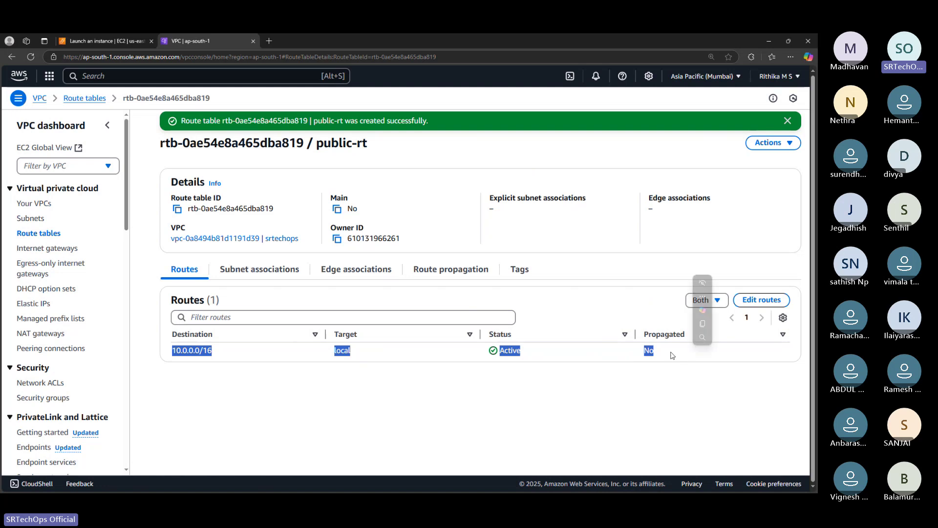
{"action": "left_click", "coordinate": [317, 371]}
{"action": "scroll", "coordinate": [315, 370], "scroll_direction": "up", "scroll_amount": 2}
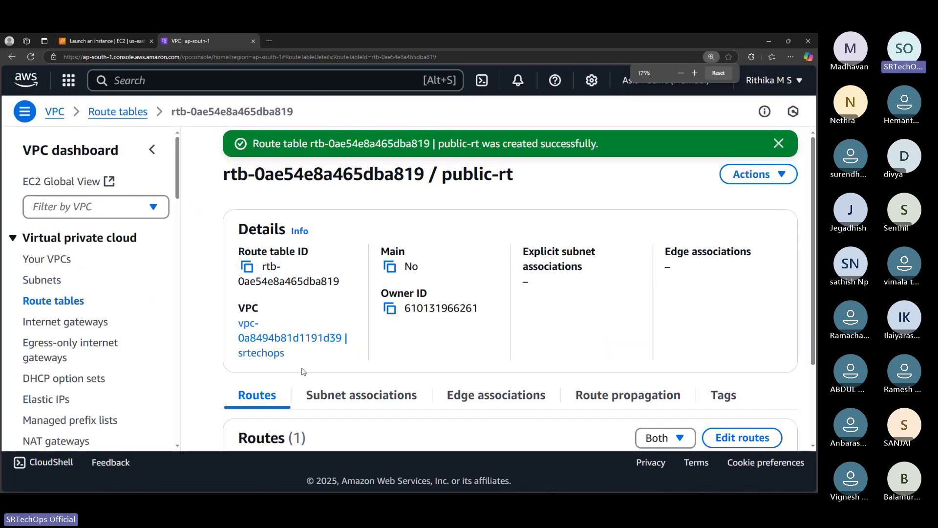
{"action": "scroll", "coordinate": [304, 372], "scroll_direction": "down", "scroll_amount": 2}
{"action": "left_click_drag", "start_coordinate": [172, 351], "coordinate": [711, 318]}
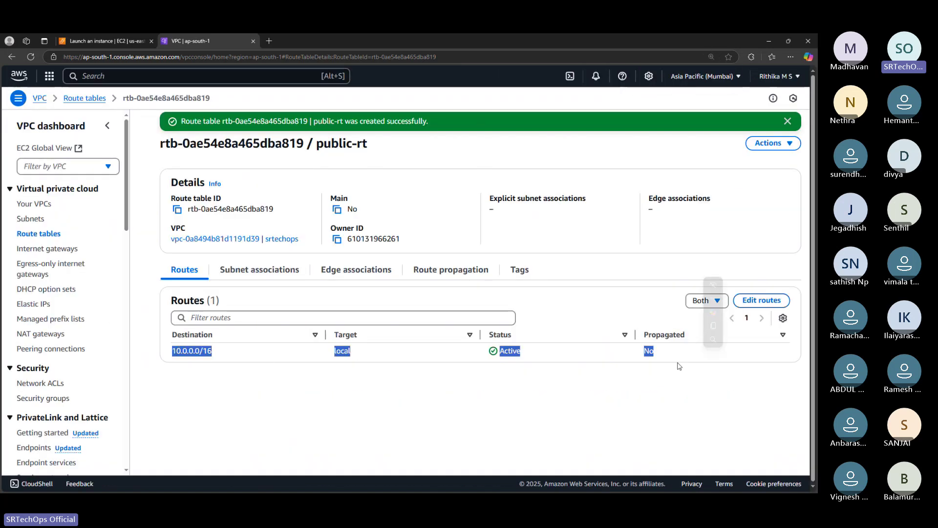
{"action": "left_click", "coordinate": [342, 355]}
{"action": "left_click_drag", "start_coordinate": [172, 352], "coordinate": [708, 303]}
{"action": "left_click", "coordinate": [546, 399]}
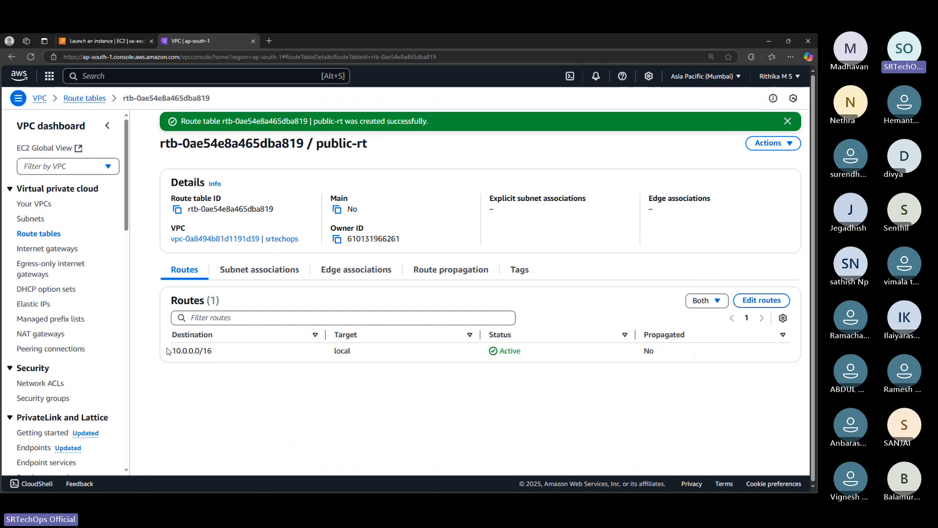
Review public-rt's 10.0.0.0/16 destination in the route editor, then cancel without changes
{"action": "left_click", "coordinate": [761, 301]}
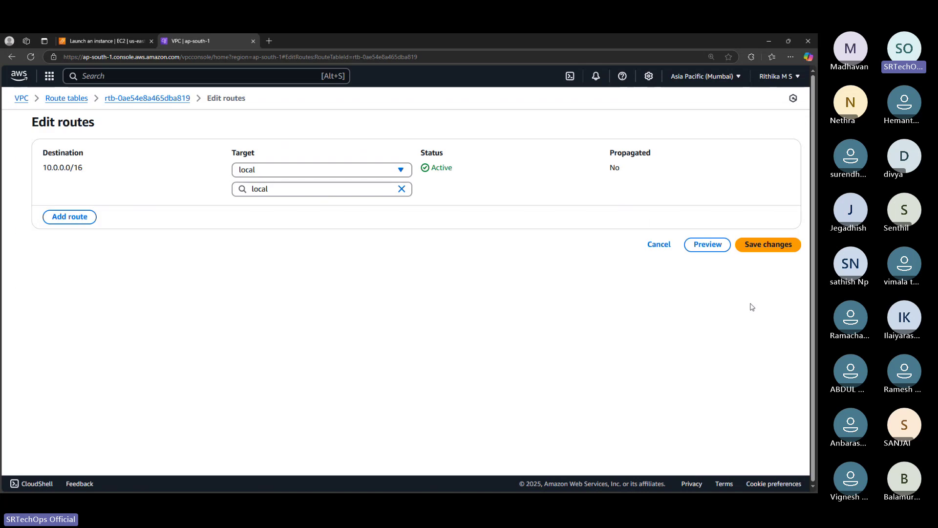
{"action": "mouse_move", "coordinate": [42, 168]}
{"action": "left_mouse_down"}
{"action": "mouse_move", "coordinate": [89, 171]}
{"action": "mouse_move", "coordinate": [32, 172]}
{"action": "left_mouse_up"}
{"action": "left_click", "coordinate": [94, 172]}
{"action": "left_click", "coordinate": [137, 168]}
{"action": "left_click", "coordinate": [658, 244]}
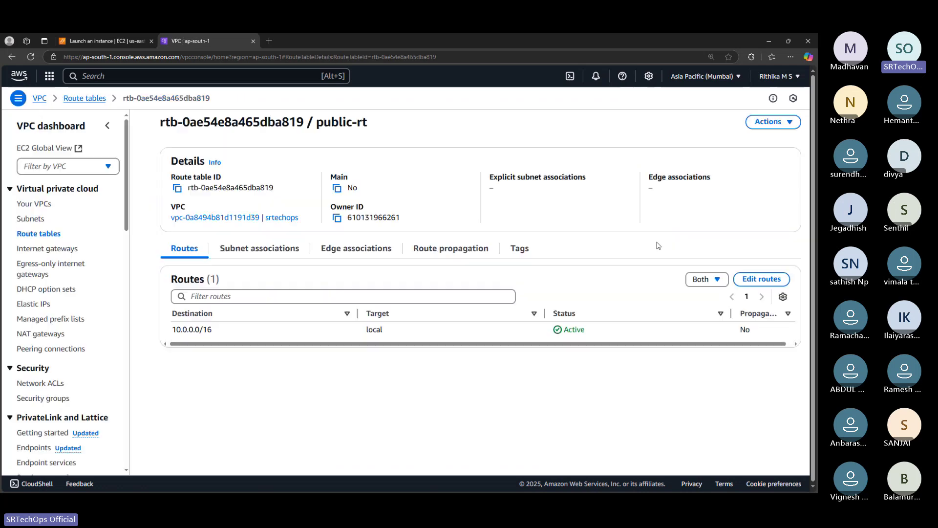
Select the new public-rt in the route tables list and confirm its only 10.0.0.0/16 local route
{"action": "left_click", "coordinate": [57, 235]}
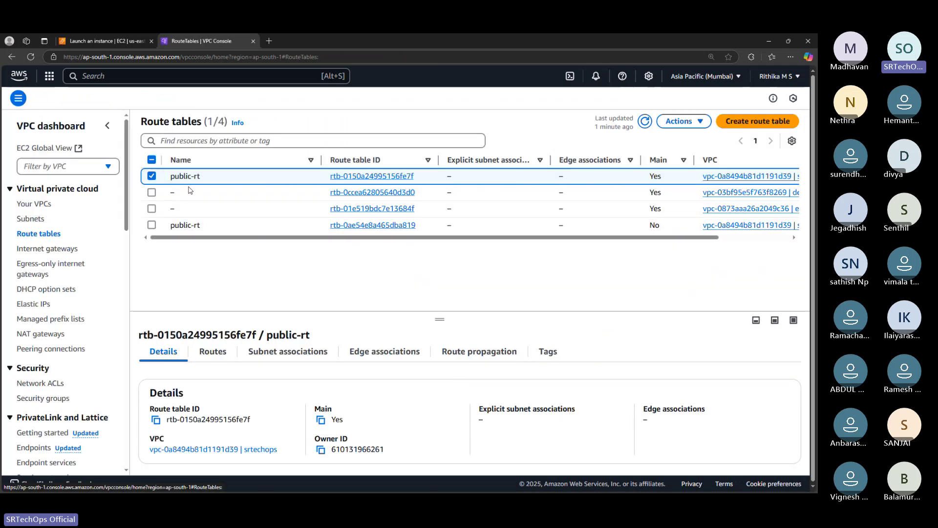
{"action": "left_click", "coordinate": [151, 176]}
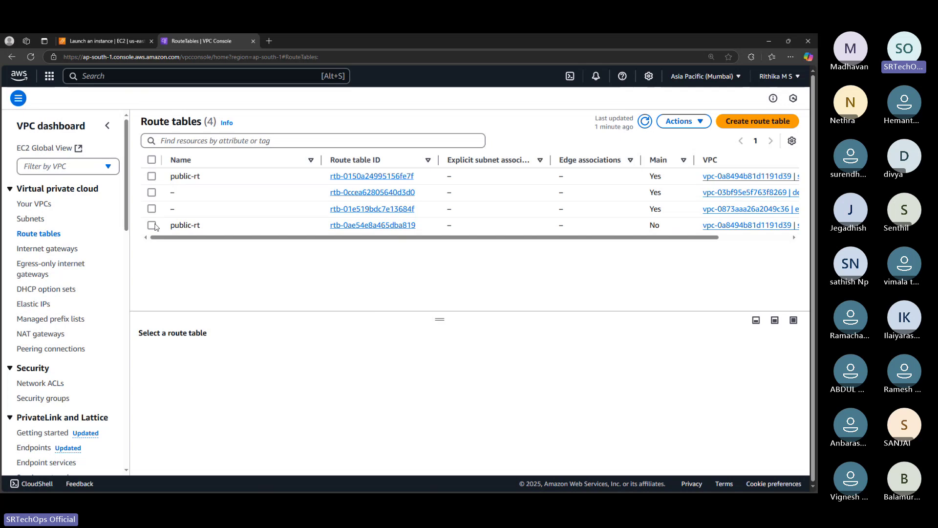
{"action": "left_click", "coordinate": [151, 224]}
{"action": "left_click", "coordinate": [218, 353]}
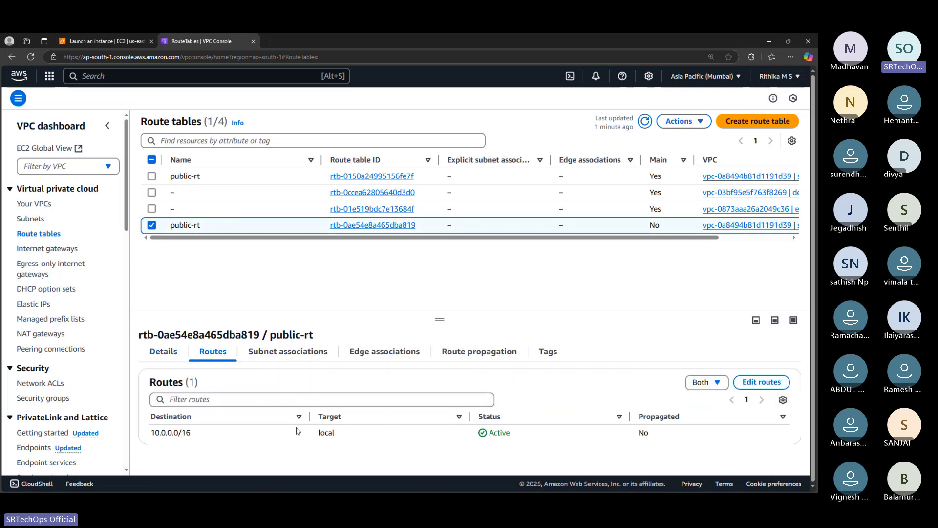
{"action": "left_click_drag", "start_coordinate": [148, 433], "coordinate": [697, 433]}
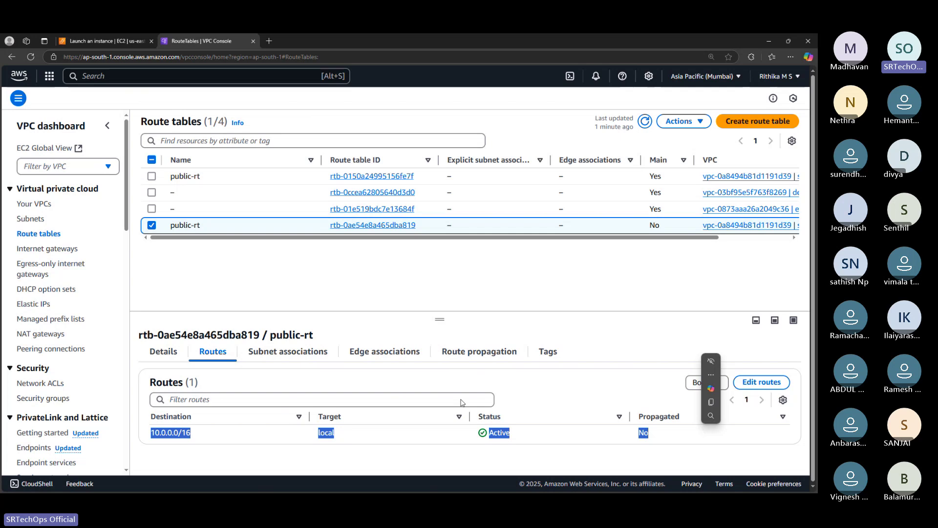
{"action": "left_click", "coordinate": [293, 294]}
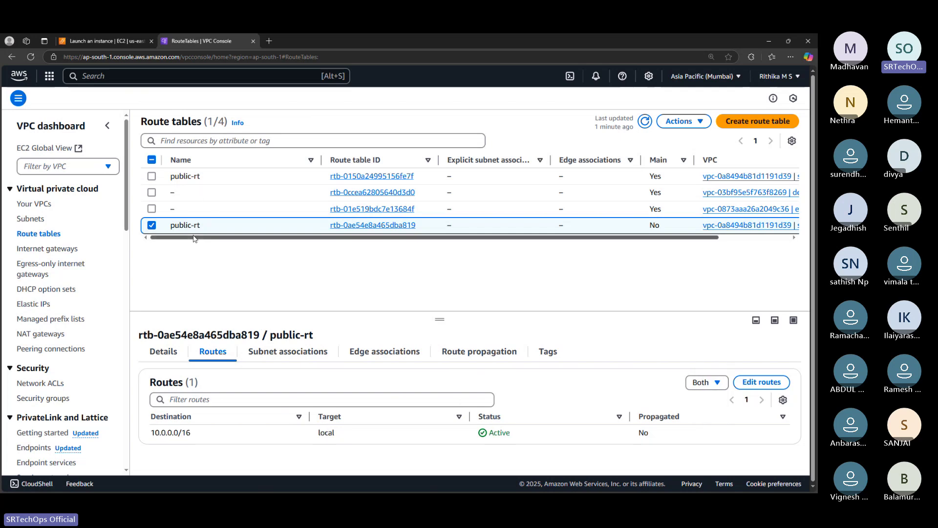
{"action": "key", "text": "alt+Tab"}
{"action": "left_click", "coordinate": [286, 309]}
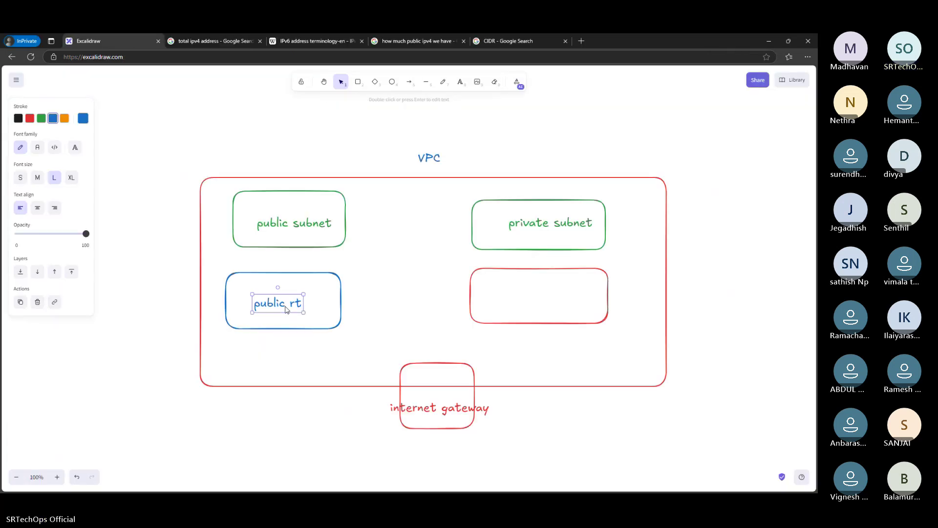
Duplicate the public rt label into the right red box and rename it 'private rt'
{"action": "key", "text": "ctrl+d"}
{"action": "left_click_drag", "start_coordinate": [287, 309], "coordinate": [545, 294]}
{"action": "double_click", "coordinate": [546, 294]}
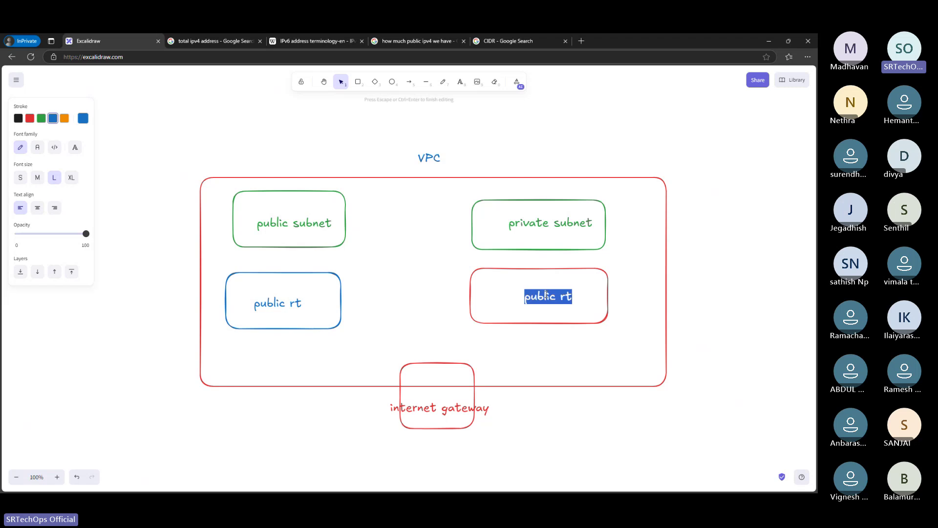
{"action": "left_click", "coordinate": [546, 294]}
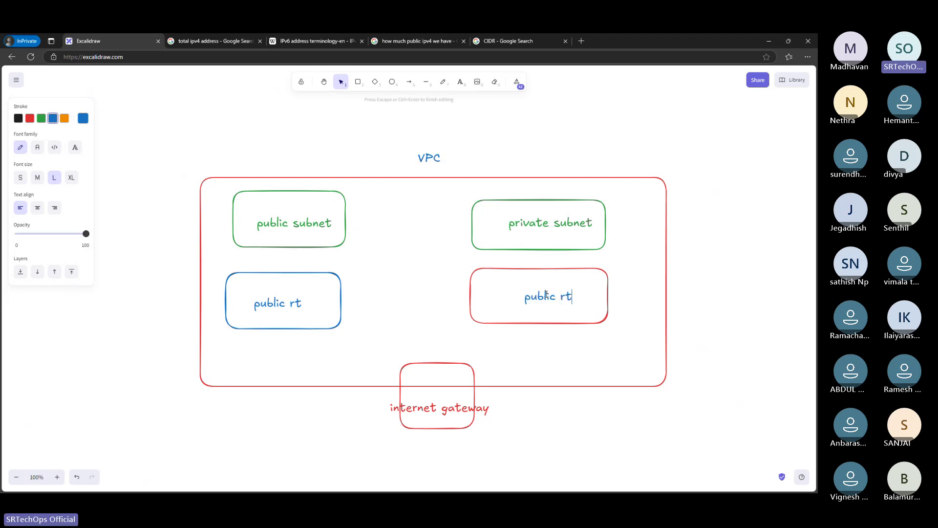
{"action": "key", "text": "BackSpace"}
{"action": "key", "text": "BackSpace"}
{"action": "key", "text": "BackSpace"}
{"action": "key", "text": "BackSpace"}
{"action": "key", "text": "BackSpace"}
{"action": "type", "text": "rivate"}
{"action": "left_click", "coordinate": [628, 286]}
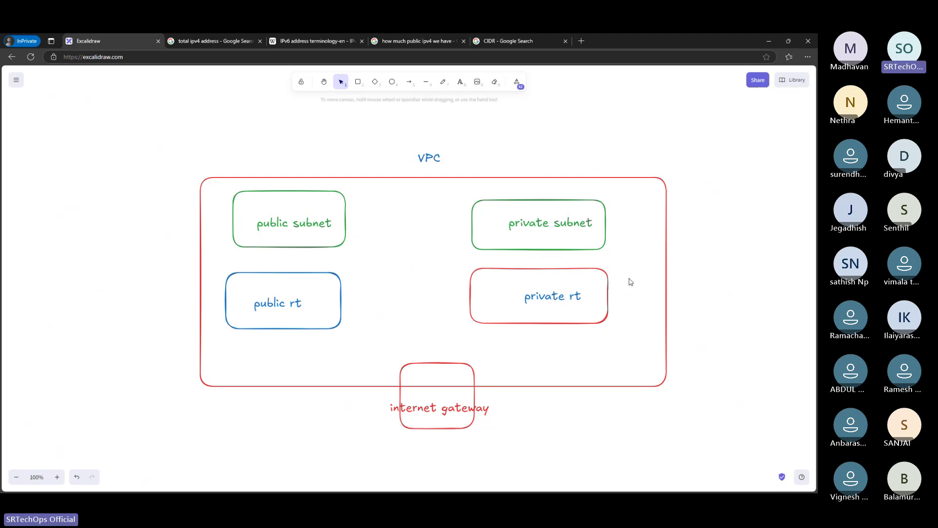
{"action": "left_click", "coordinate": [565, 295]}
{"action": "left_click_drag", "start_coordinate": [565, 295], "coordinate": [553, 297]}
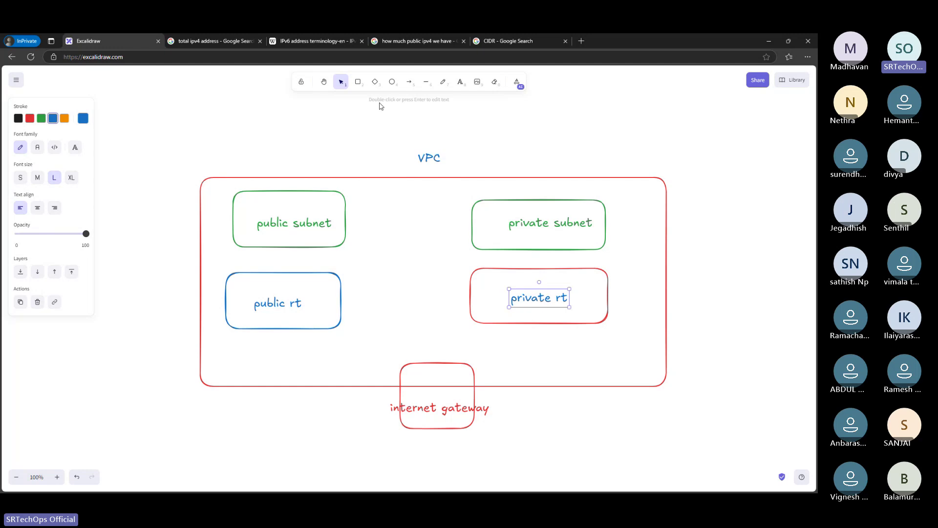
Draw arrows from public rt to the public subnet and from private rt to the private subnet
{"action": "left_click", "coordinate": [408, 83]}
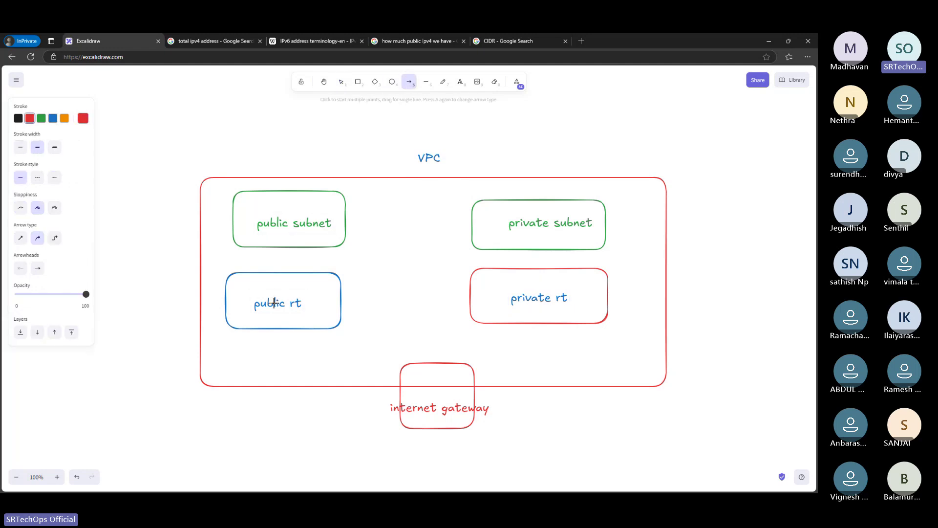
{"action": "left_click_drag", "start_coordinate": [275, 300], "coordinate": [286, 240]}
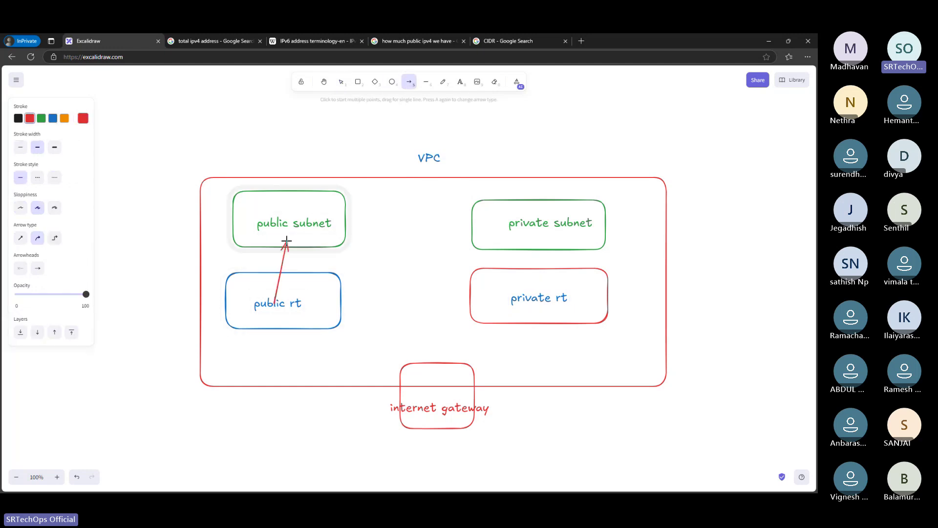
{"action": "left_click", "coordinate": [409, 82]}
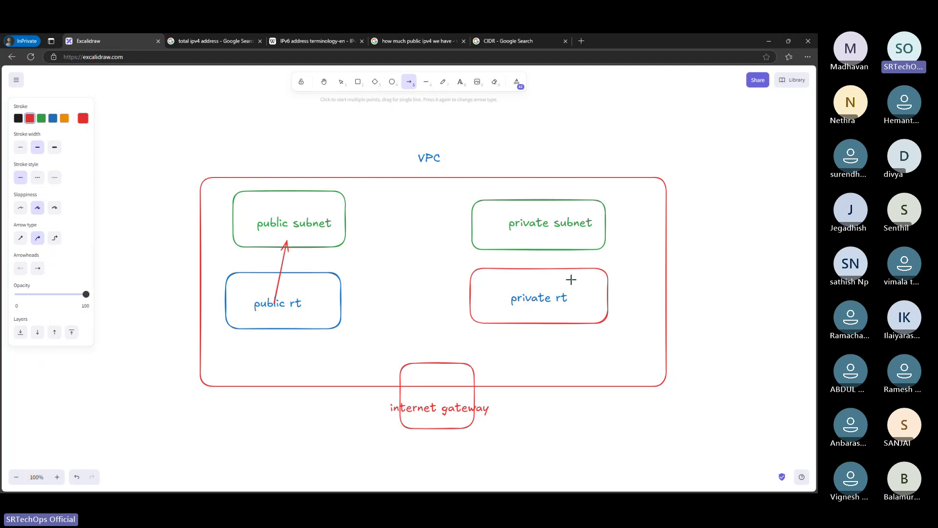
{"action": "left_click_drag", "start_coordinate": [571, 280], "coordinate": [553, 229]}
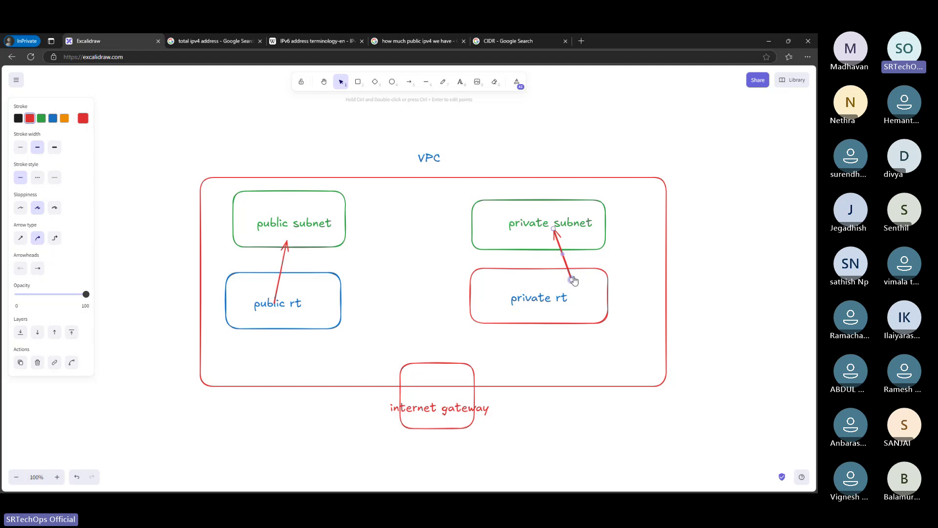
Associate public-subnet with route table rtb-0150a24995156fe7f and confirm the association
{"action": "key", "text": "alt+Tab"}
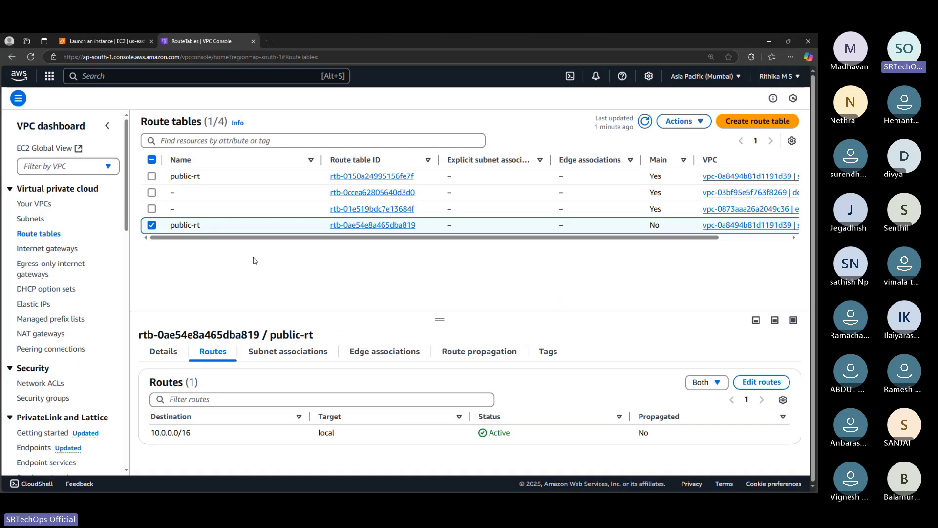
{"action": "left_click", "coordinate": [152, 226]}
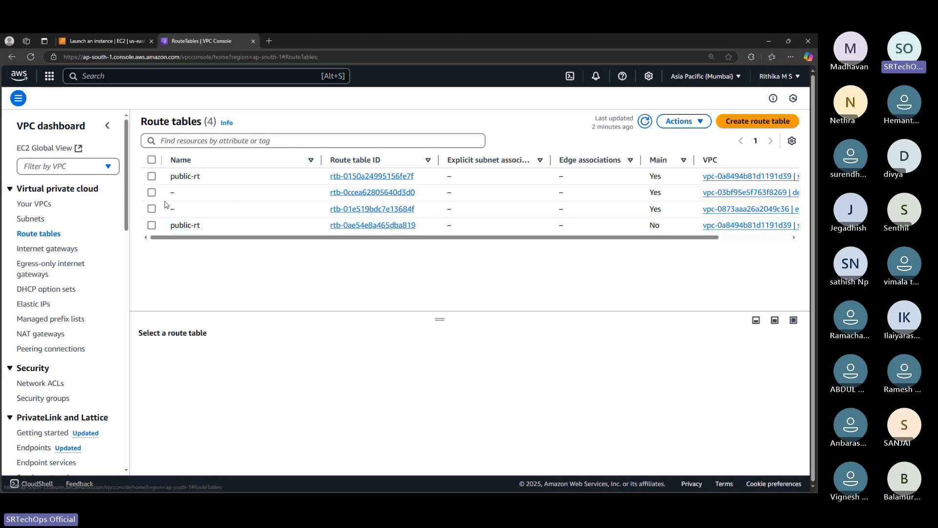
{"action": "left_click", "coordinate": [151, 177]}
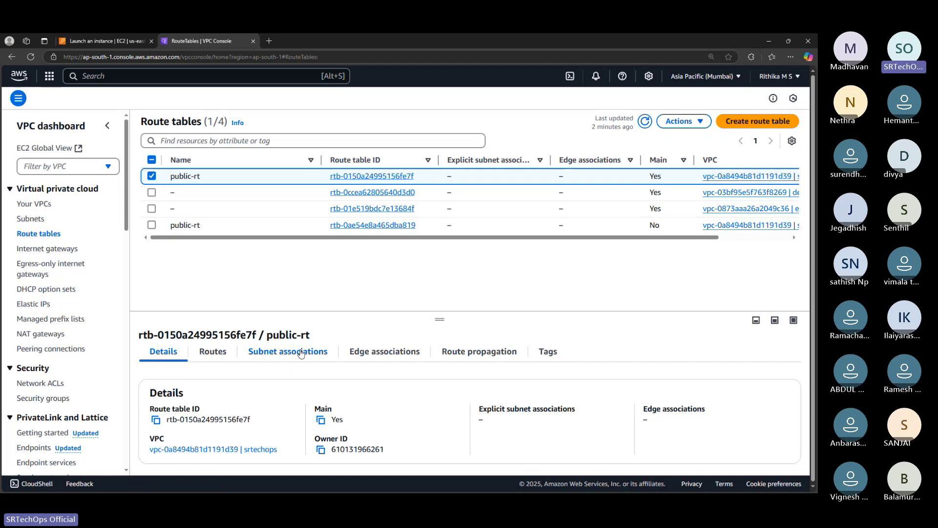
{"action": "key", "text": "alt+Tab"}
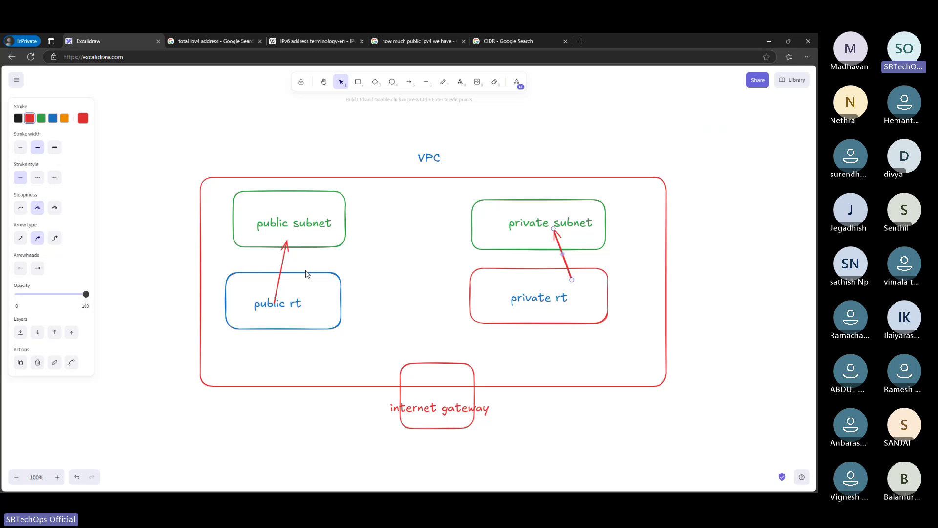
{"action": "key", "text": "alt+Tab"}
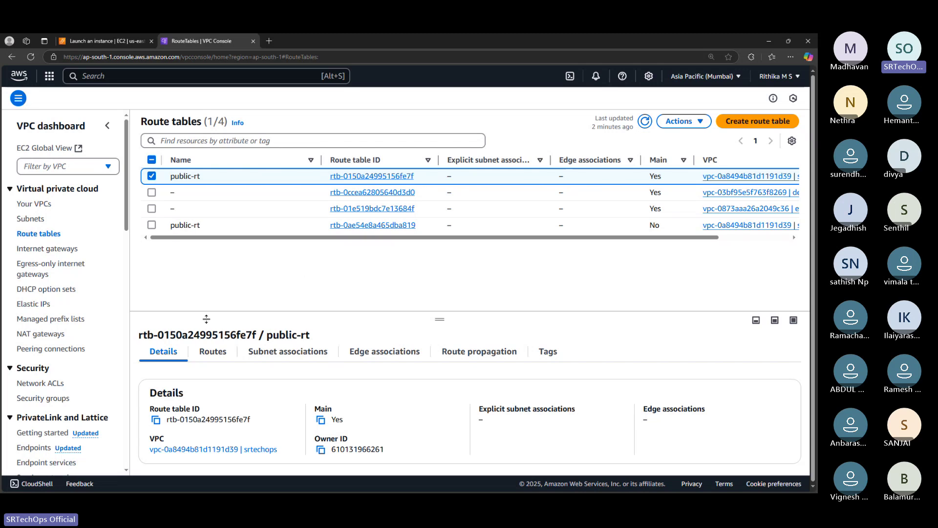
{"action": "left_click", "coordinate": [288, 352]}
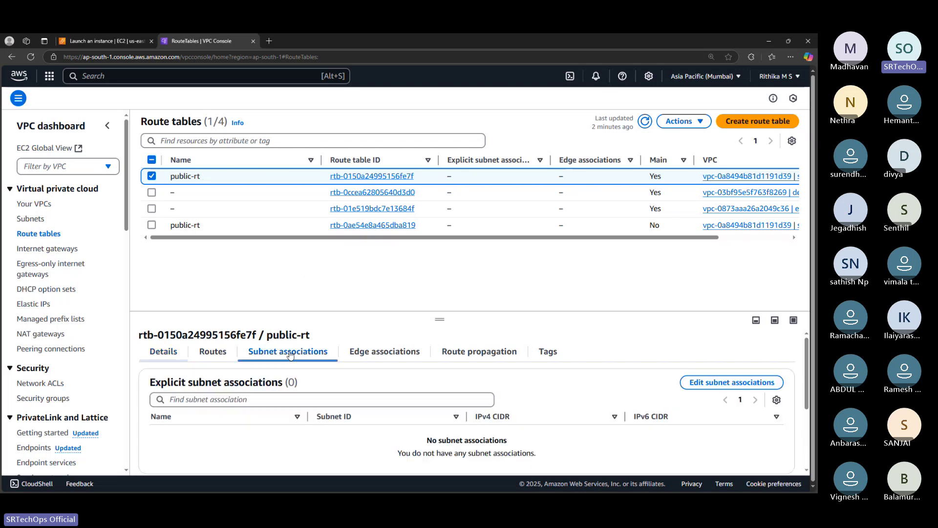
{"action": "left_click", "coordinate": [713, 386]}
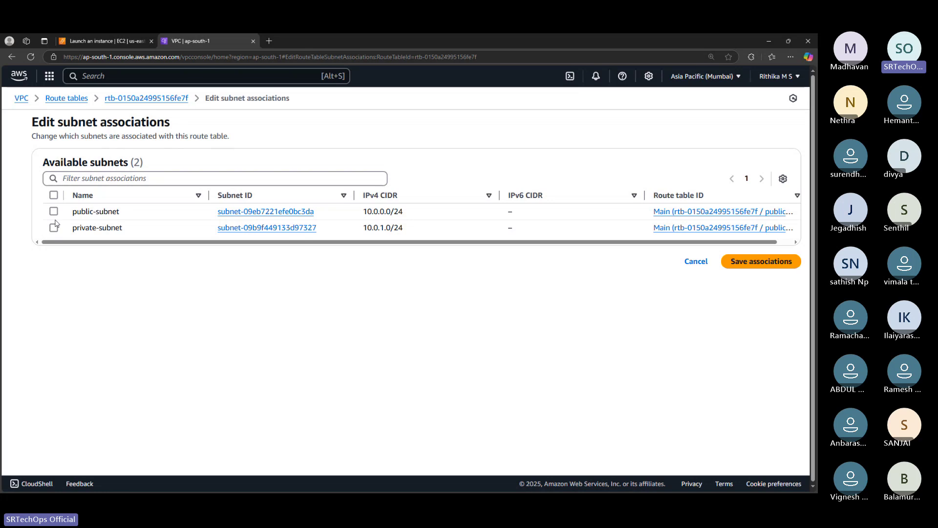
{"action": "left_click", "coordinate": [53, 211]}
{"action": "left_click", "coordinate": [787, 324]}
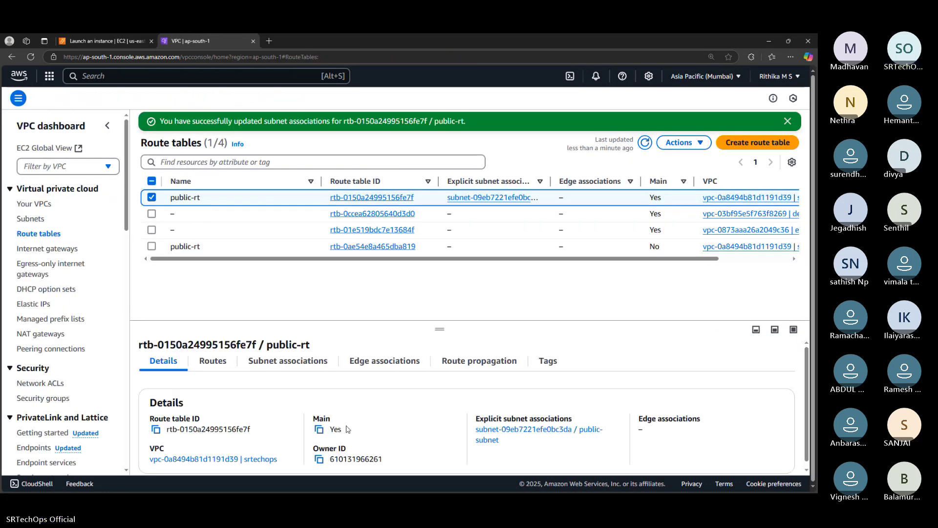
{"action": "scroll", "coordinate": [347, 429], "scroll_direction": "down", "scroll_amount": 1}
{"action": "left_click", "coordinate": [291, 357]}
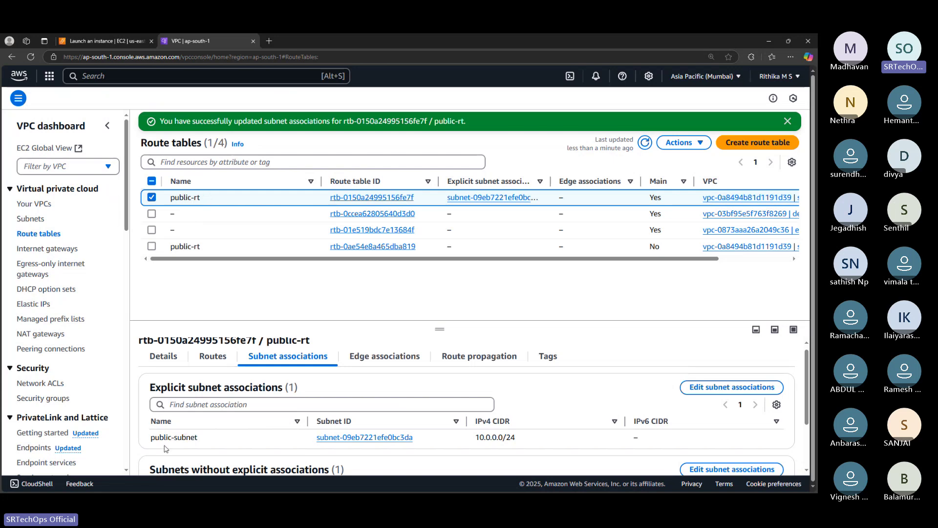
Associate private-subnet with the second route table, rtb-0ae54e8a465dba819, and save
{"action": "key", "text": "alt+Tab"}
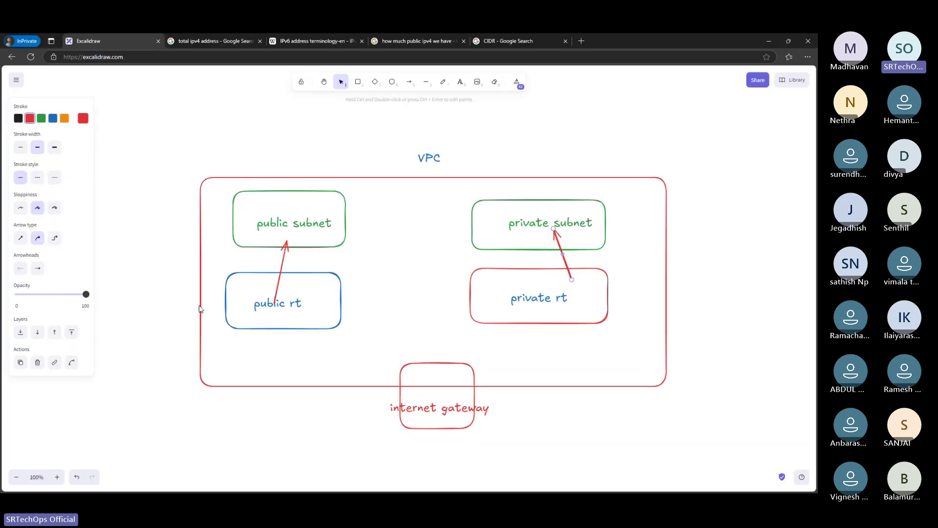
{"action": "key", "text": "alt+Tab"}
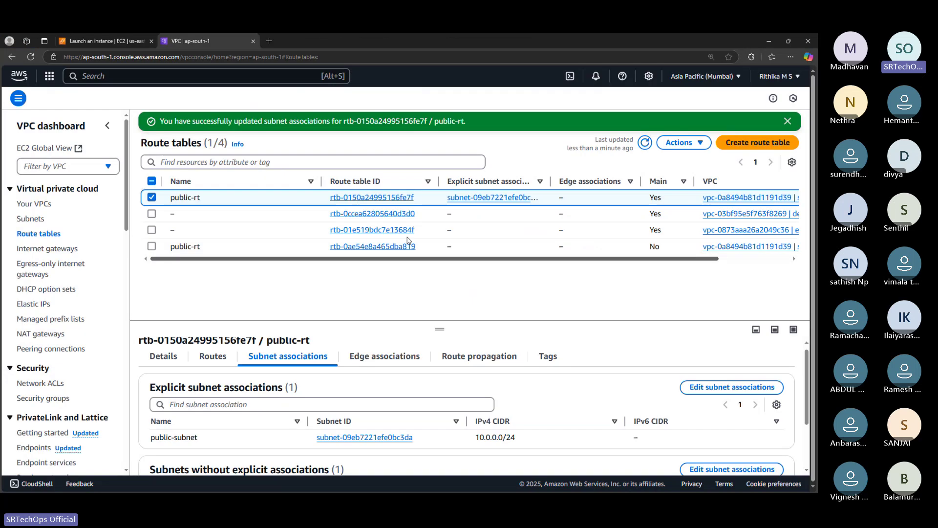
{"action": "left_click", "coordinate": [152, 247]}
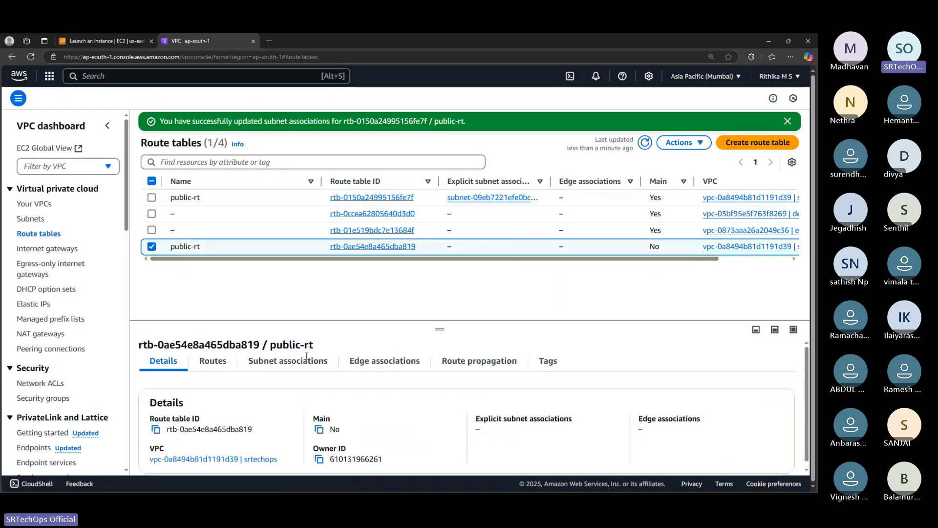
{"action": "left_click", "coordinate": [301, 363]}
{"action": "left_click", "coordinate": [732, 391]}
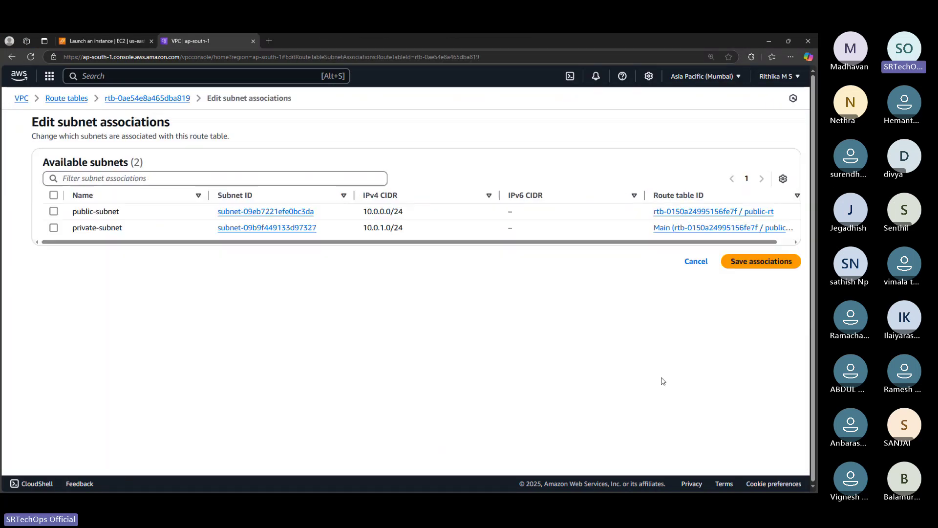
{"action": "left_click", "coordinate": [54, 228]}
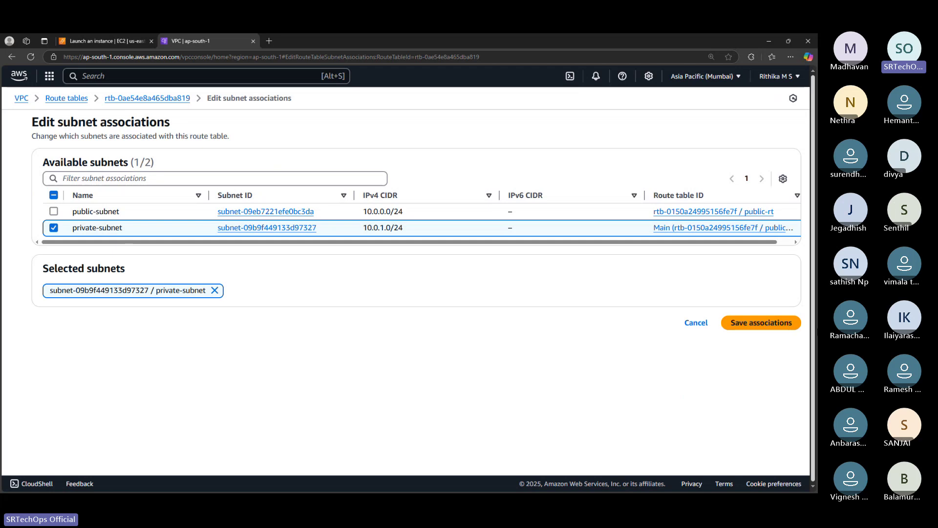
{"action": "left_click", "coordinate": [780, 323]}
Draw an arrow from the internet gateway box, ending it on public rt
{"action": "key", "text": "alt+Tab"}
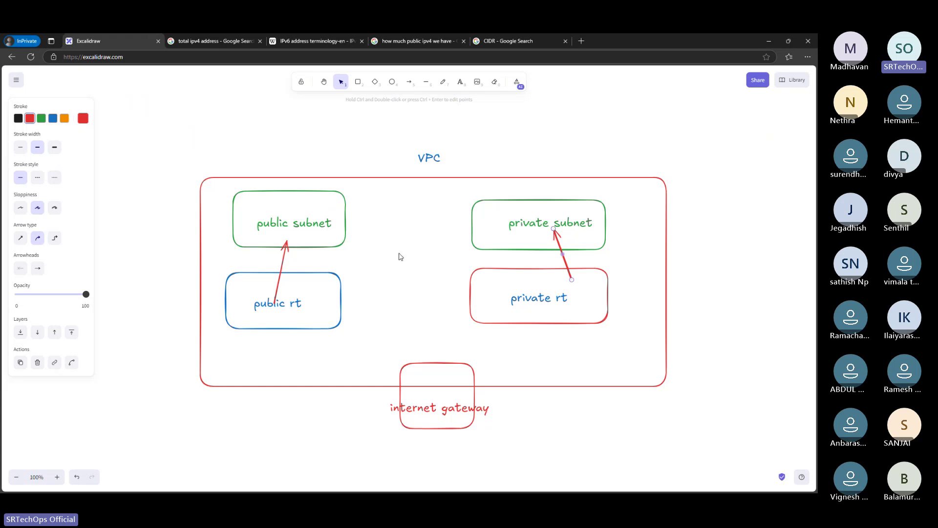
{"action": "left_click", "coordinate": [409, 82]}
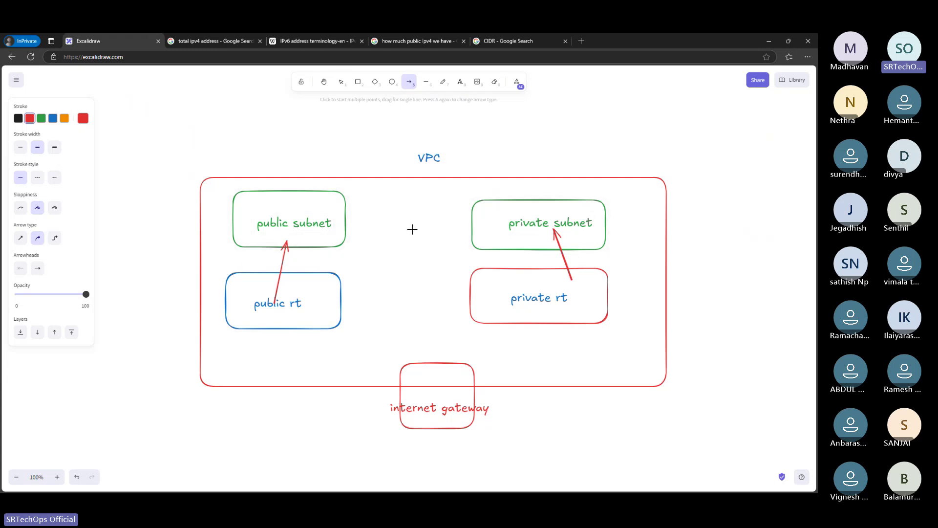
{"action": "left_click_drag", "start_coordinate": [432, 371], "coordinate": [329, 304]}
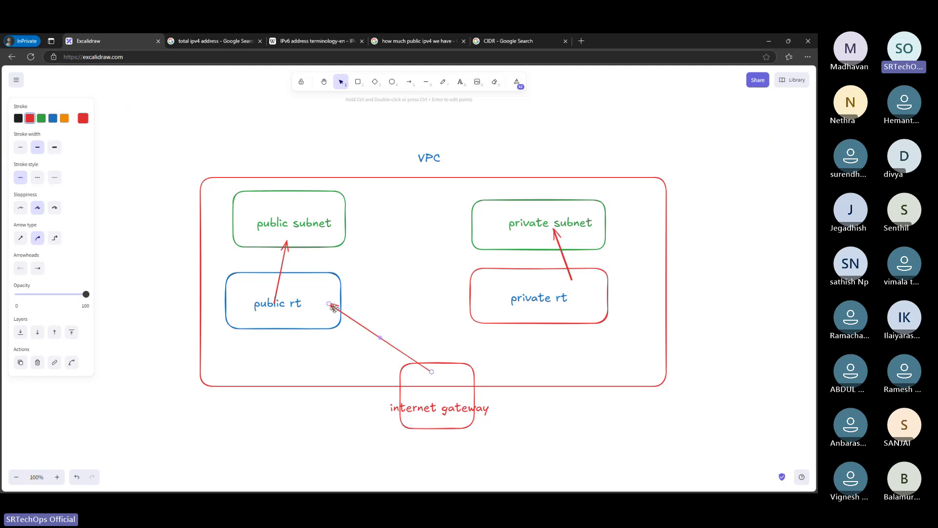
{"action": "left_click_drag", "start_coordinate": [329, 303], "coordinate": [516, 288]}
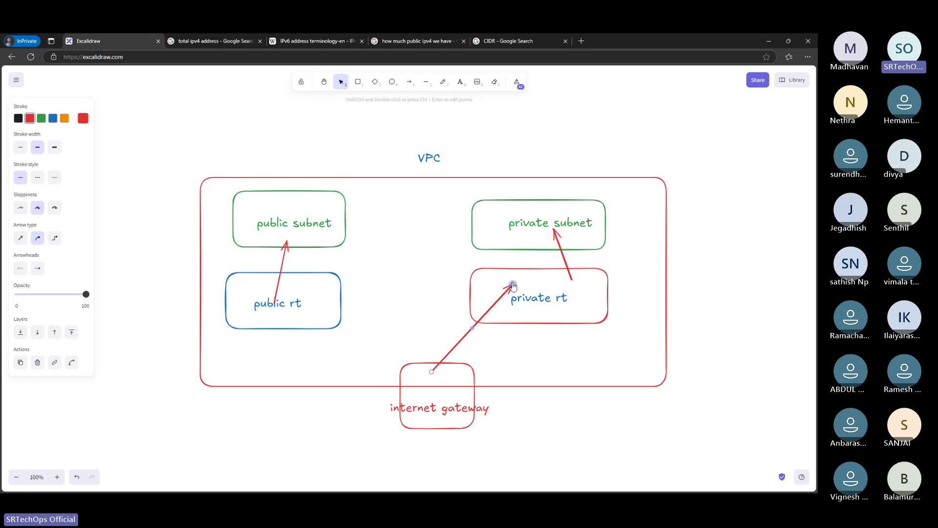
{"action": "left_click_drag", "start_coordinate": [513, 284], "coordinate": [332, 299]}
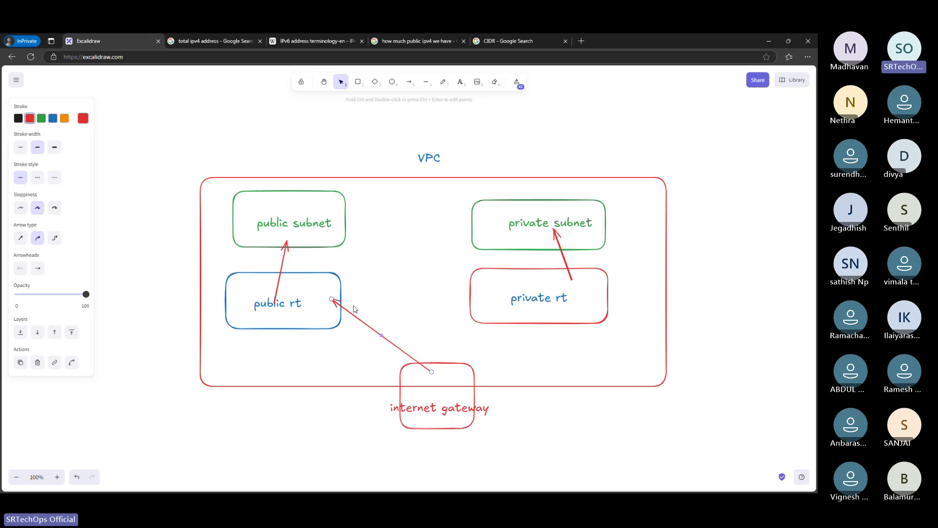
{"action": "key", "text": "alt+Tab"}
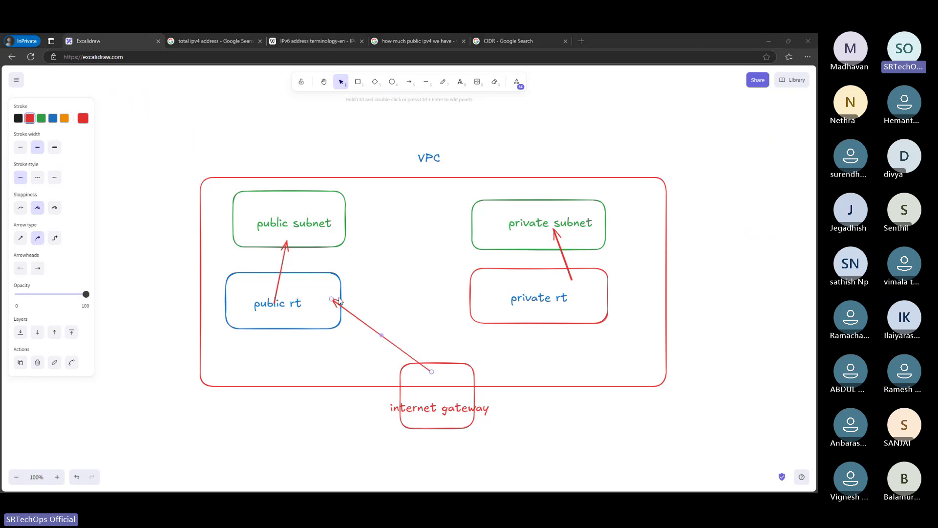
{"action": "left_click", "coordinate": [155, 248]}
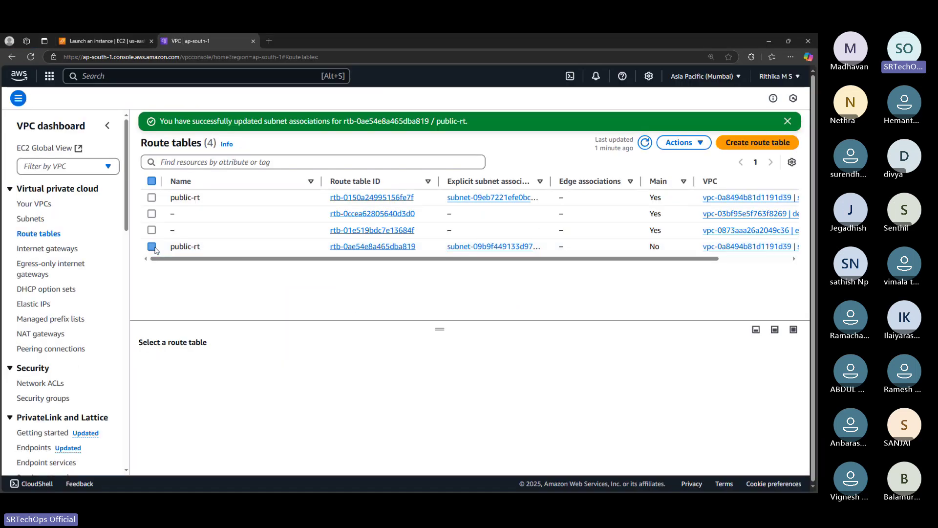
Select route table rtb-0ae54e8a465dba819 and review its existing 10.0.0.0/16 local route
{"action": "left_click", "coordinate": [154, 248]}
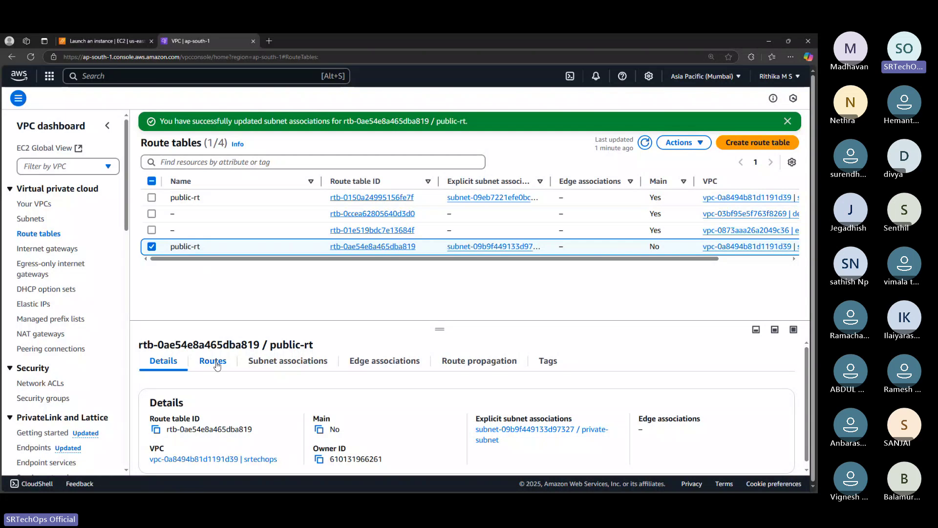
{"action": "scroll", "coordinate": [217, 366], "scroll_direction": "down", "scroll_amount": 1}
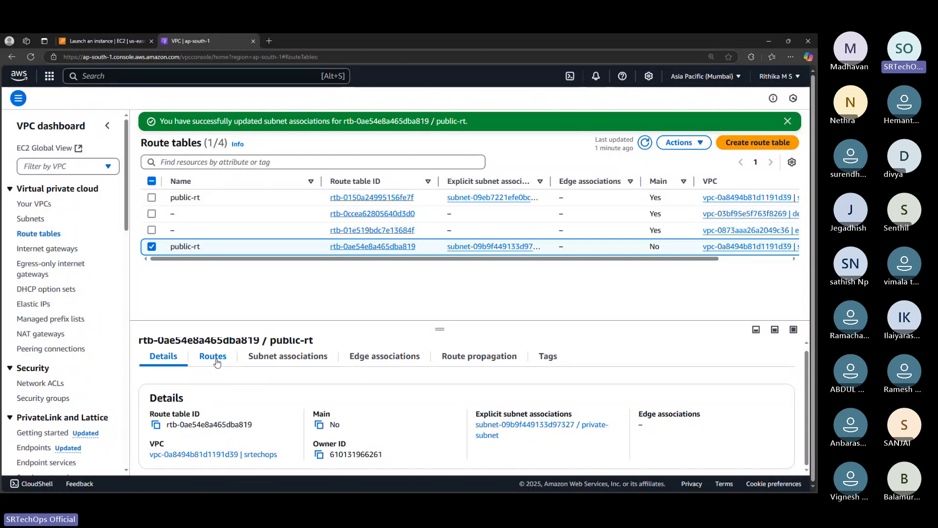
{"action": "left_click", "coordinate": [218, 362]}
{"action": "left_click_drag", "start_coordinate": [149, 442], "coordinate": [655, 442]}
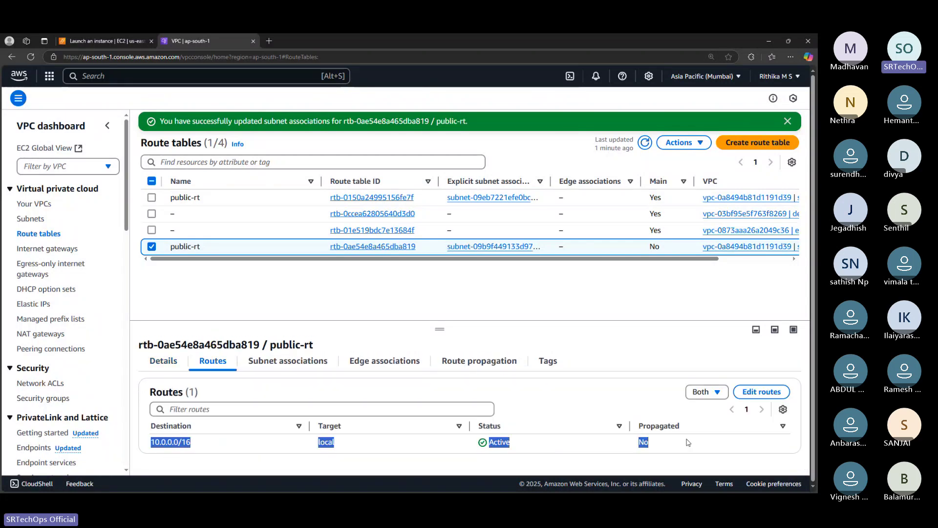
Add a new route with destination 0.0.0.0/0
{"action": "left_click", "coordinate": [768, 395]}
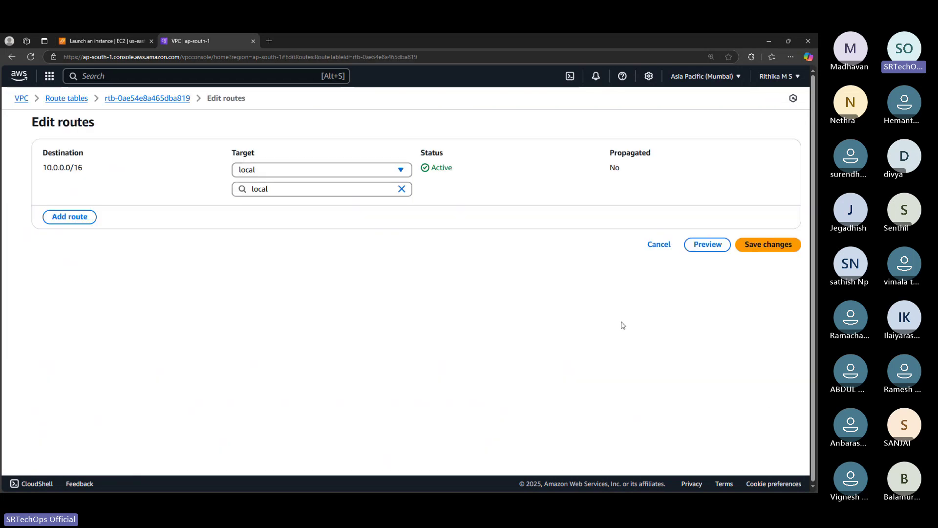
{"action": "left_click", "coordinate": [80, 222]}
{"action": "left_click", "coordinate": [96, 208]}
{"action": "left_click", "coordinate": [79, 221]}
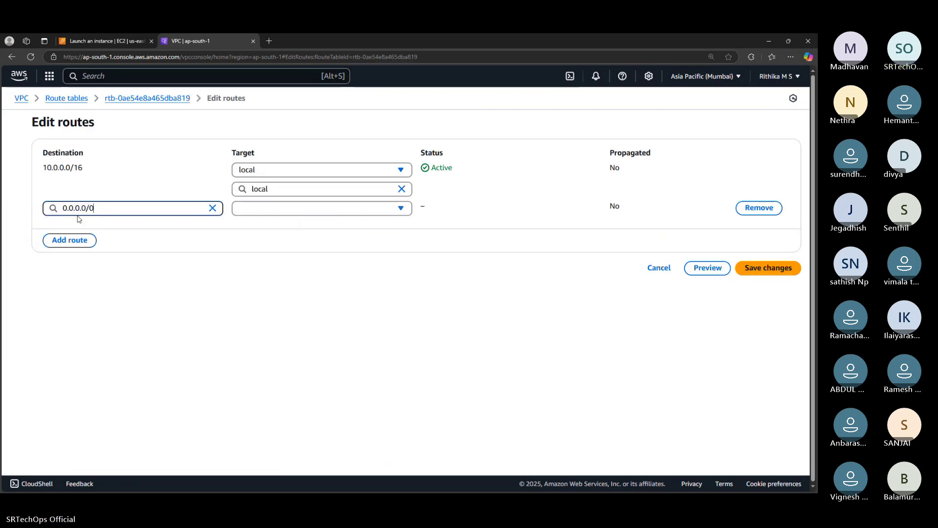
{"action": "left_click_drag", "start_coordinate": [65, 209], "coordinate": [105, 209]}
{"action": "left_click", "coordinate": [129, 183]}
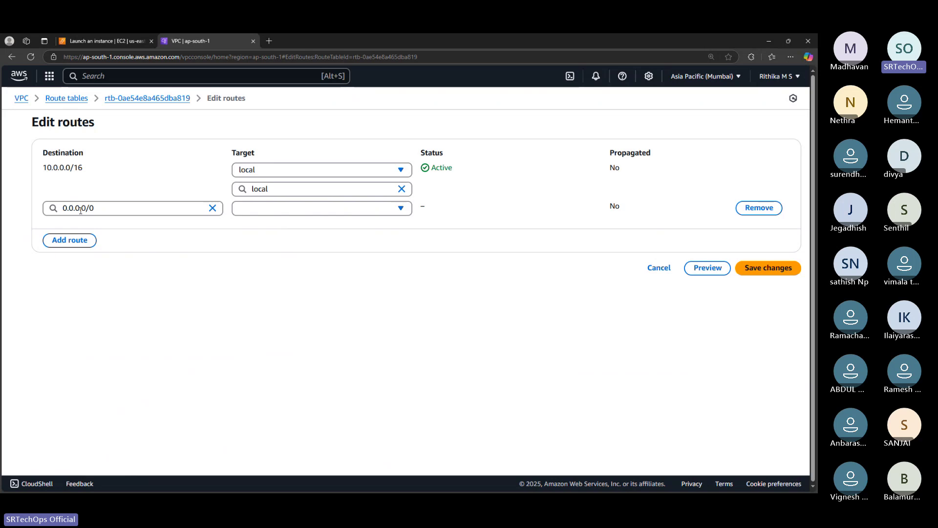
{"action": "left_click", "coordinate": [140, 211]}
{"action": "left_click", "coordinate": [149, 192]}
{"action": "left_click_drag", "start_coordinate": [64, 208], "coordinate": [100, 208]}
{"action": "left_click", "coordinate": [128, 184]}
Target the new route at internet gateway srtechops-igw (igw-087bbf9dc9f95f80a) and save
{"action": "left_click", "coordinate": [270, 210]}
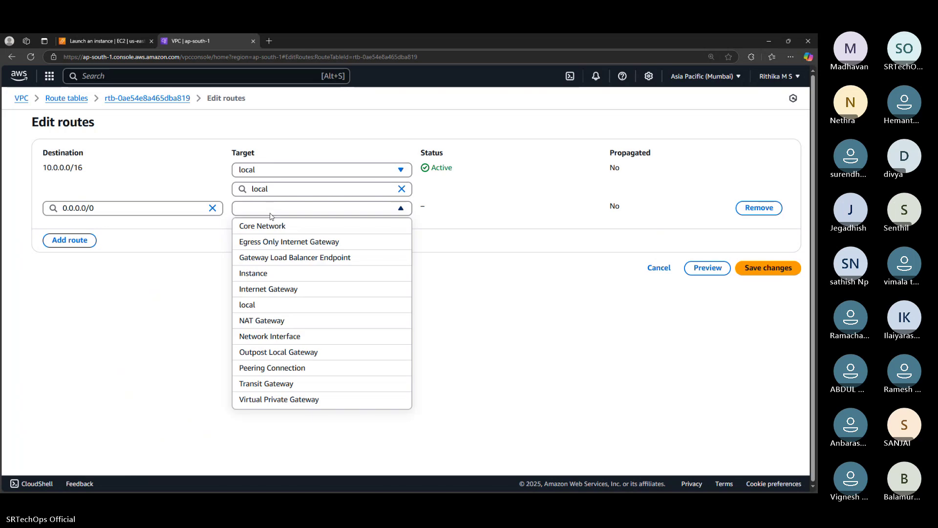
{"action": "left_click", "coordinate": [270, 290]}
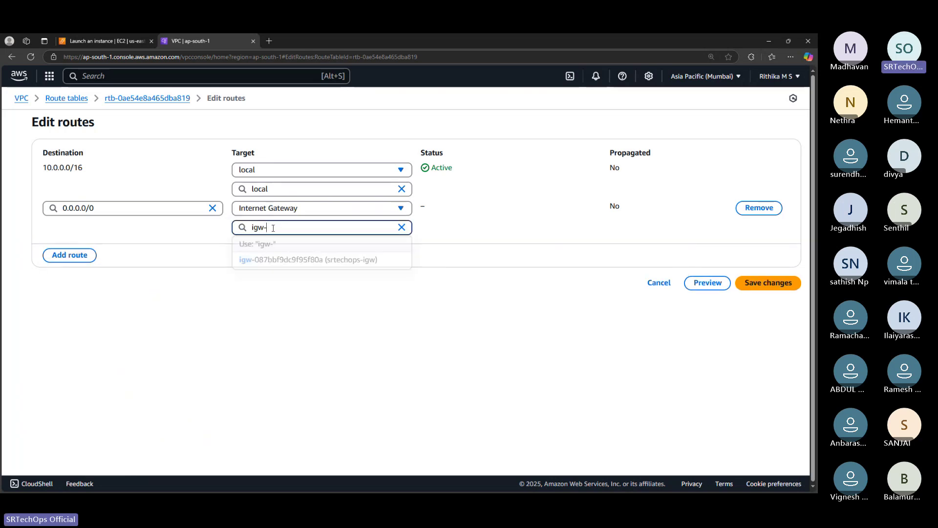
{"action": "left_click", "coordinate": [318, 259]}
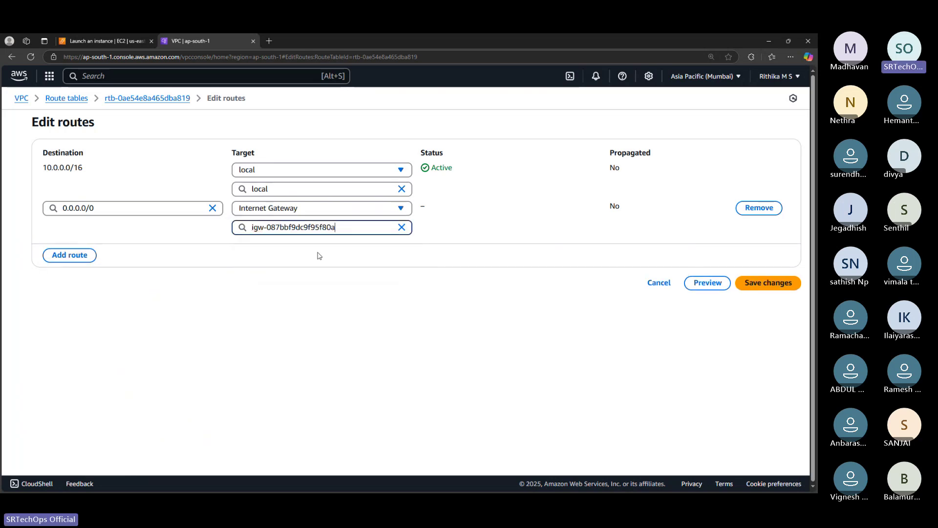
{"action": "left_click", "coordinate": [355, 227]}
{"action": "left_click", "coordinate": [401, 228]}
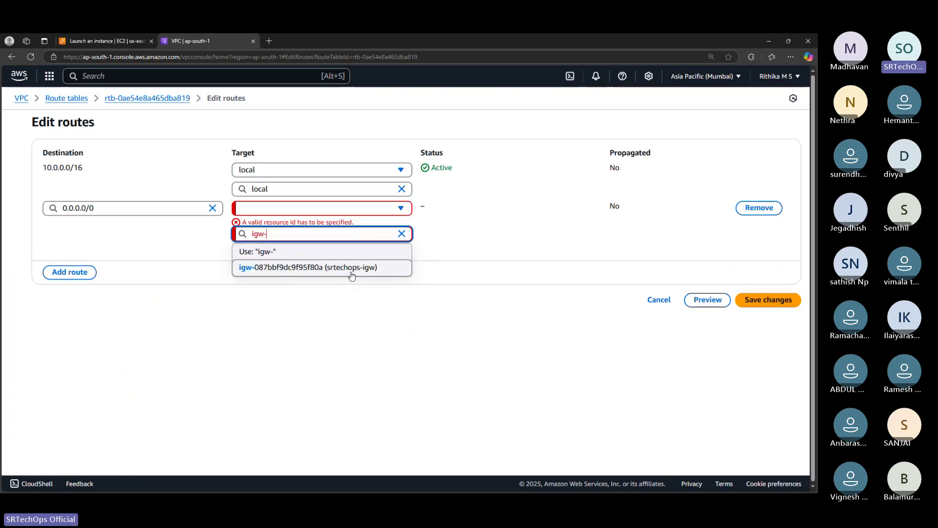
{"action": "left_click", "coordinate": [367, 272]}
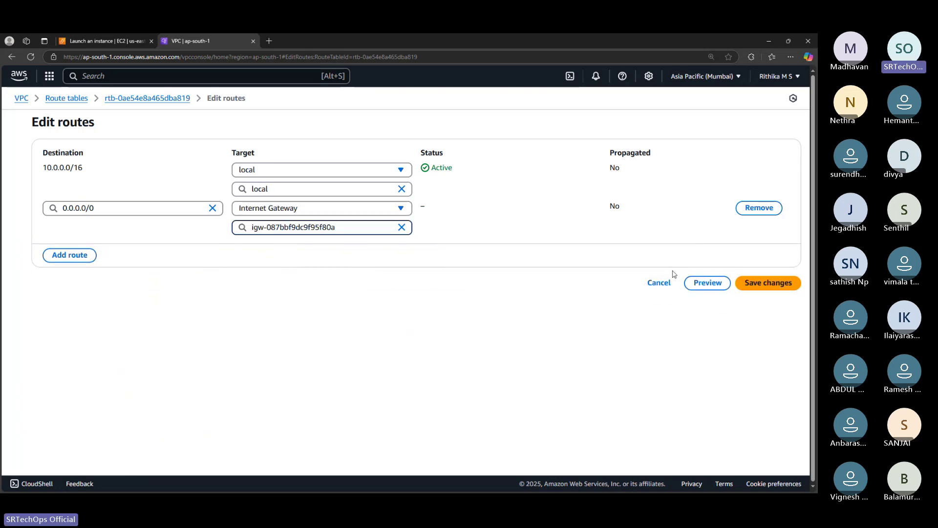
{"action": "left_click", "coordinate": [754, 282]}
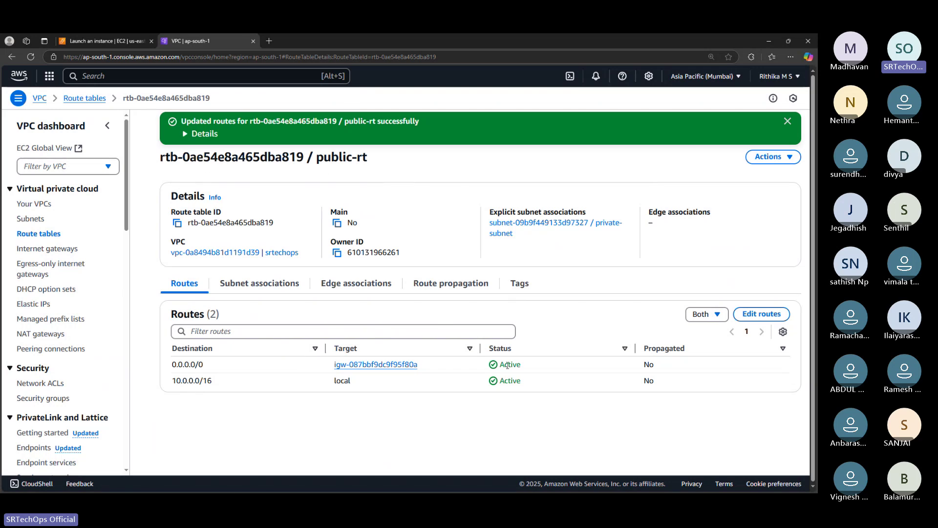
{"action": "key", "text": "alt+Tab"}
{"action": "left_click", "coordinate": [368, 347]}
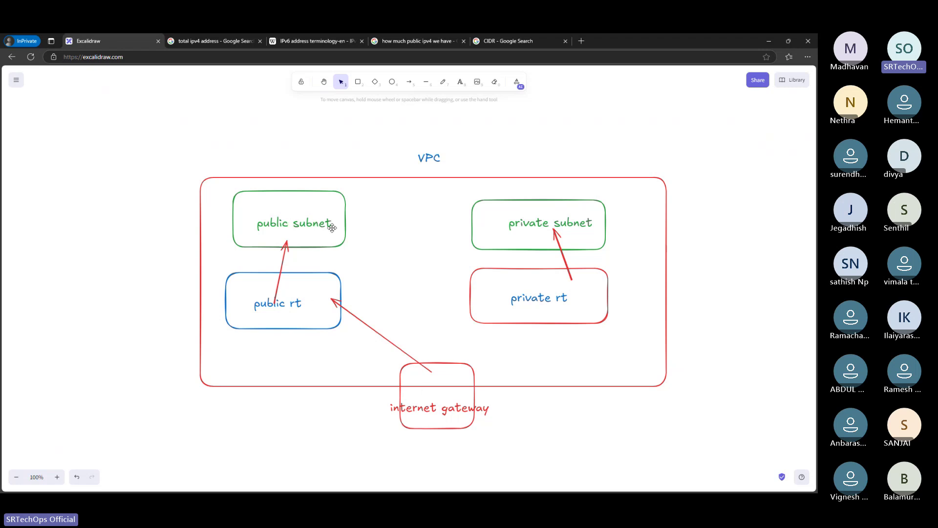
Draw small instance boxes inside the public and private subnets
{"action": "key", "text": "alt+Tab"}
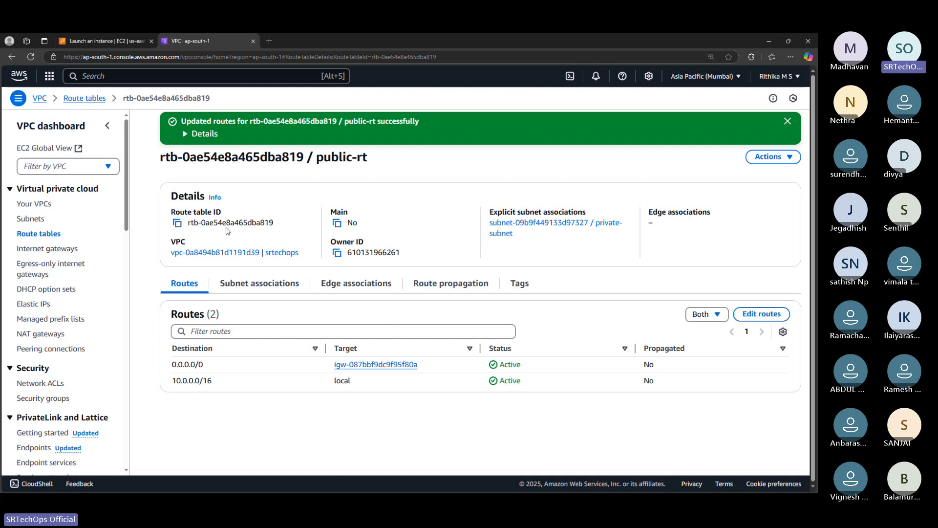
{"action": "key", "text": "alt+Tab"}
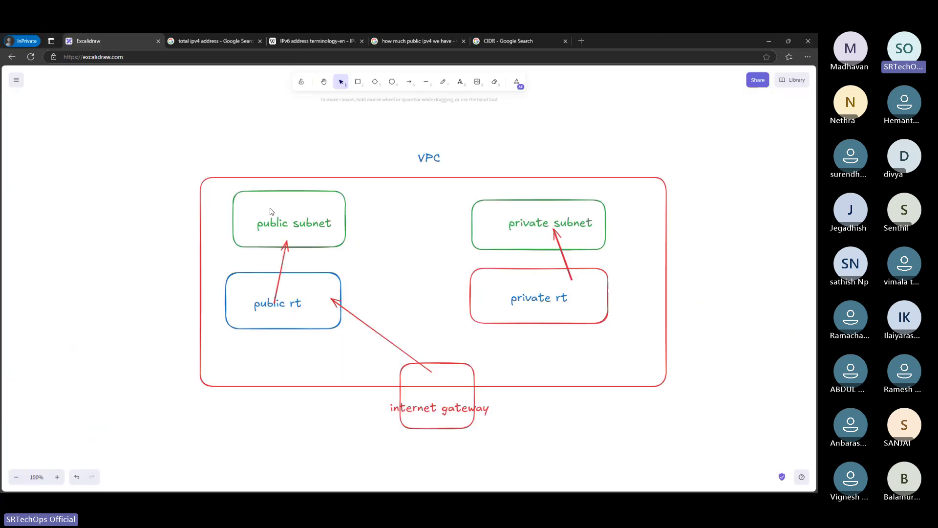
{"action": "key", "text": "r"}
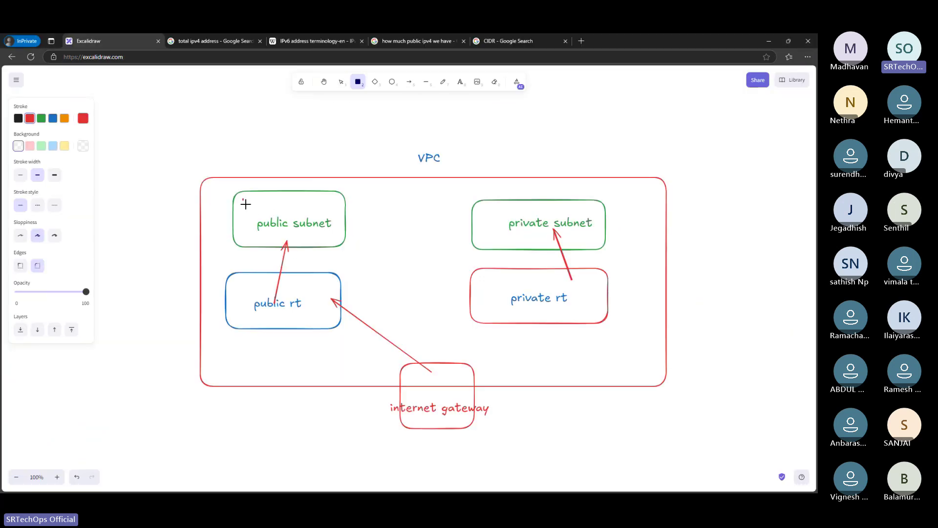
{"action": "left_click_drag", "start_coordinate": [245, 204], "coordinate": [254, 220]}
{"action": "left_click", "coordinate": [357, 120]}
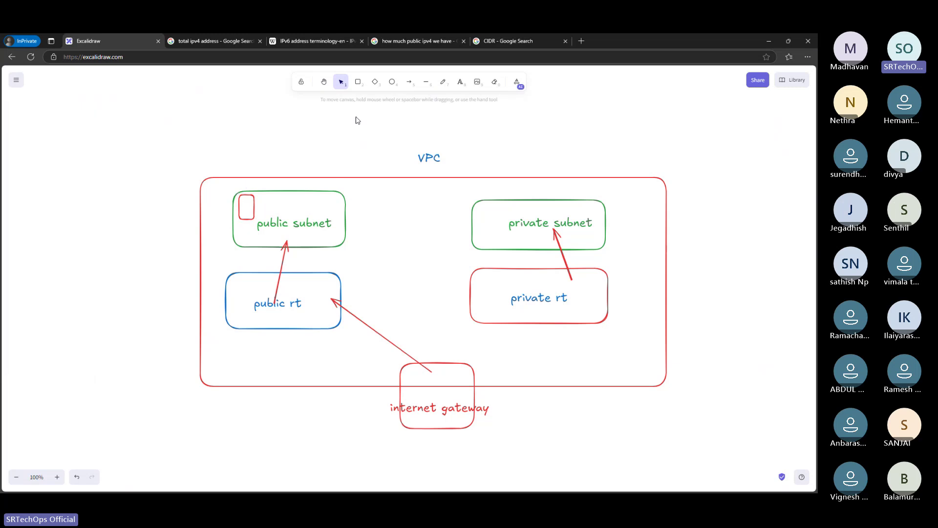
{"action": "left_click", "coordinate": [358, 82]}
{"action": "left_click_drag", "start_coordinate": [485, 211], "coordinate": [499, 235]}
{"action": "left_click", "coordinate": [499, 171]}
Draw arrows from outside the VPC into the public and private subnet boxes
{"action": "left_click", "coordinate": [409, 82]}
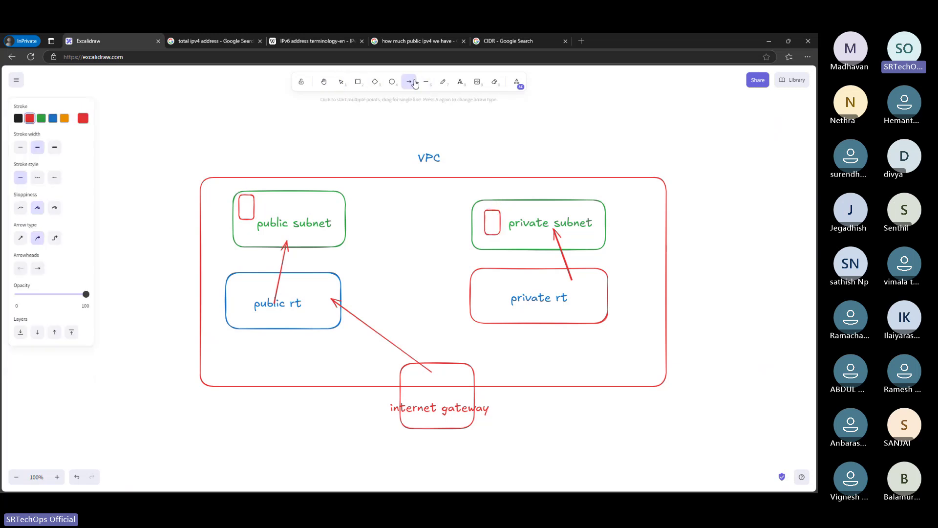
{"action": "left_click_drag", "start_coordinate": [87, 414], "coordinate": [242, 214]}
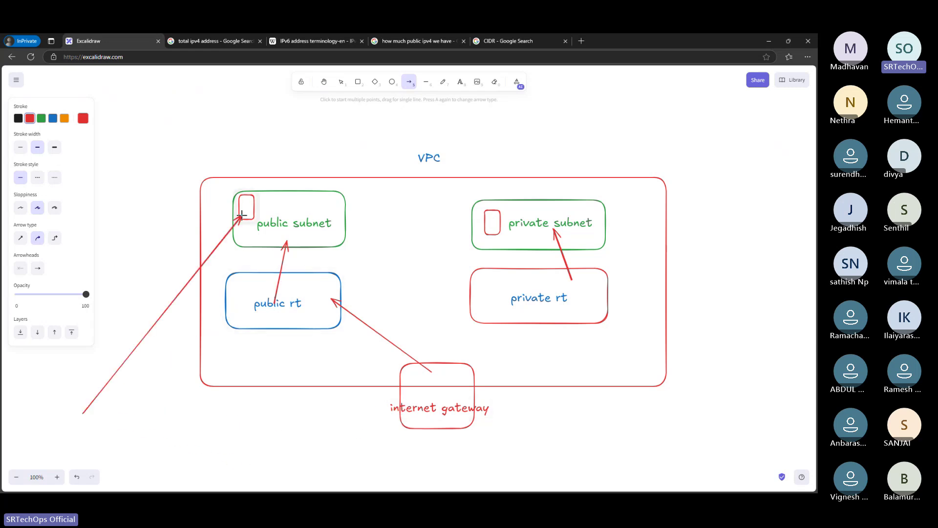
{"action": "left_click", "coordinate": [187, 159]}
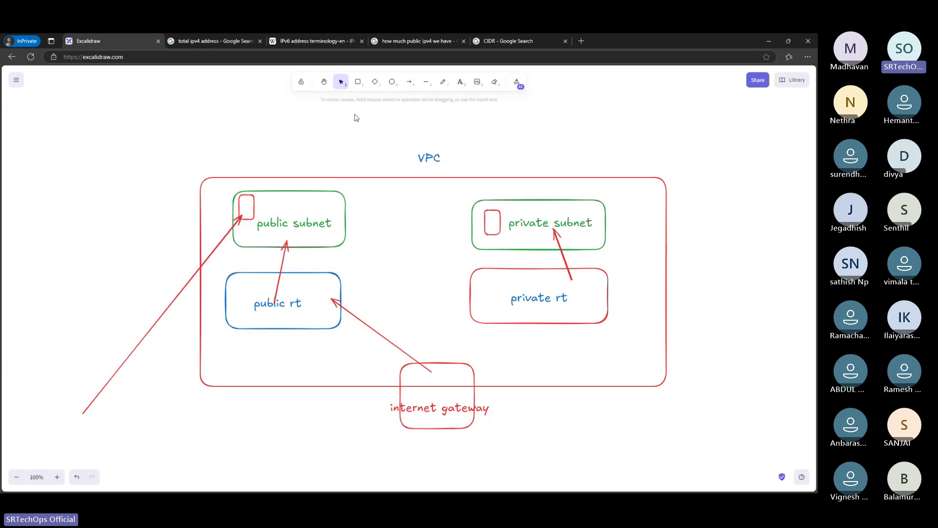
{"action": "left_click", "coordinate": [409, 84]}
{"action": "left_click_drag", "start_coordinate": [731, 421], "coordinate": [496, 233]}
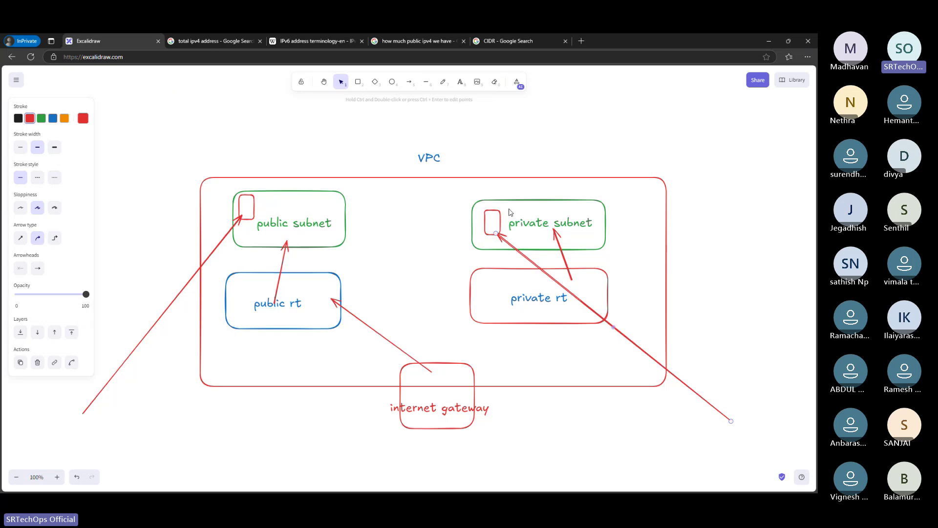
{"action": "key", "text": "alt+Tab"}
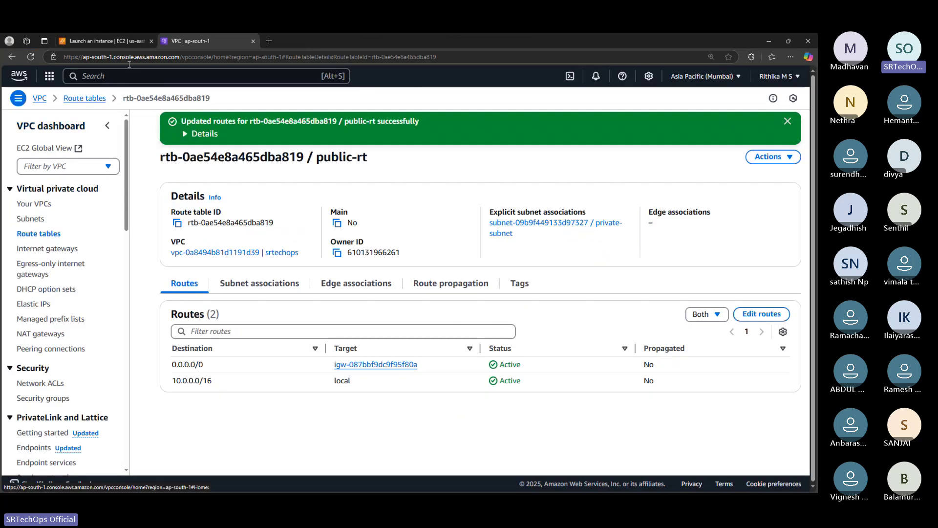
Go to the EC2 Instances list and show the region selector
{"action": "left_click", "coordinate": [135, 38]}
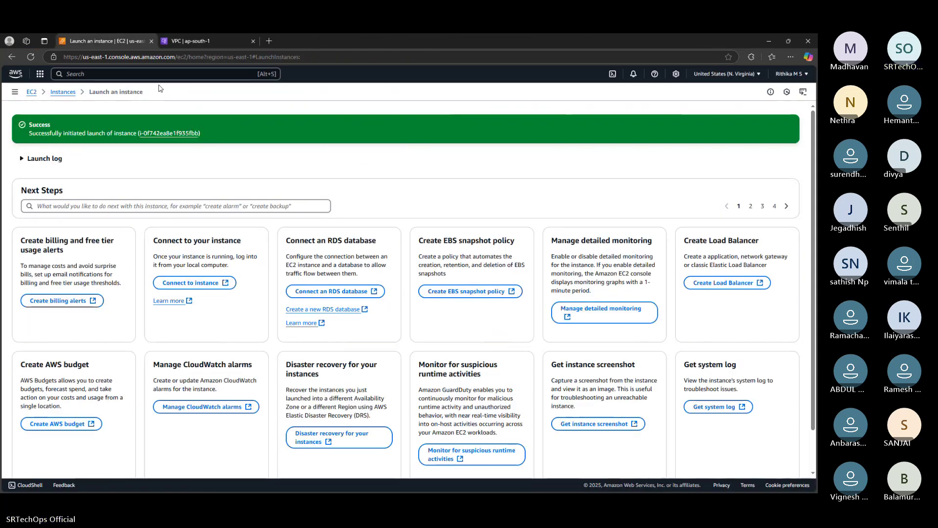
{"action": "left_click", "coordinate": [62, 92]}
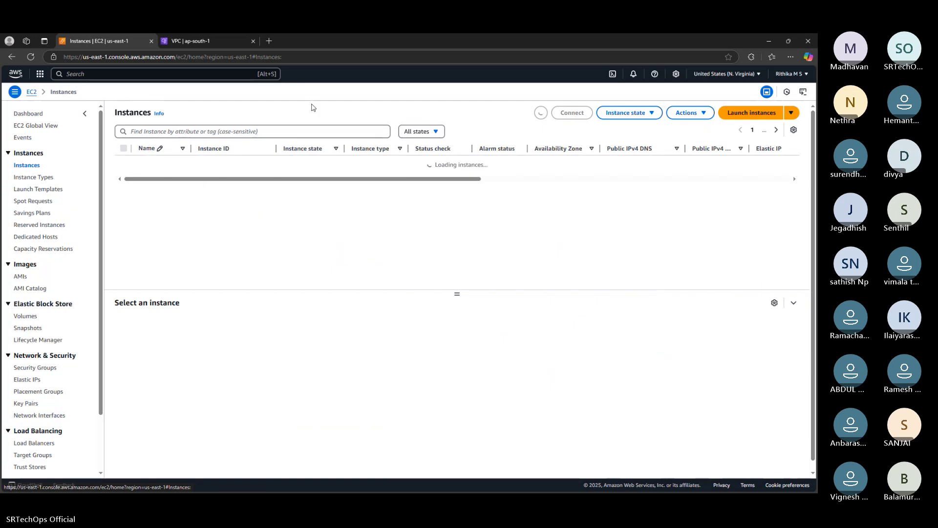
{"action": "left_click", "coordinate": [718, 74]}
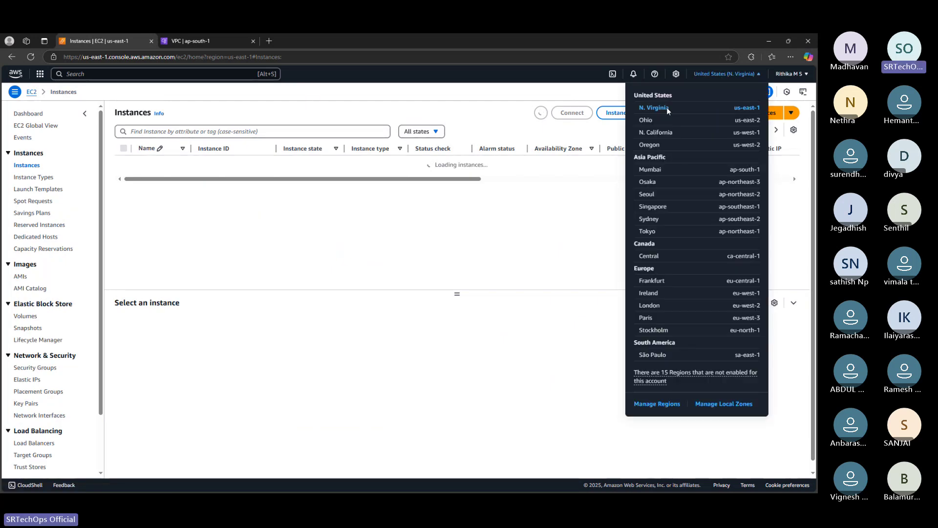
Switch to Asia Pacific (Mumbai), start a new launch, and name it 'public subnet VM'
{"action": "left_click", "coordinate": [654, 170]}
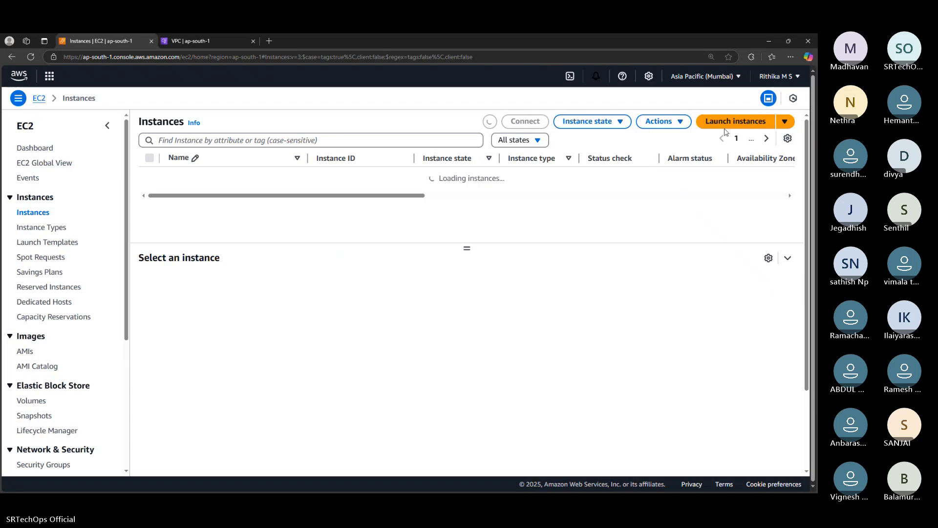
{"action": "left_click", "coordinate": [728, 123]}
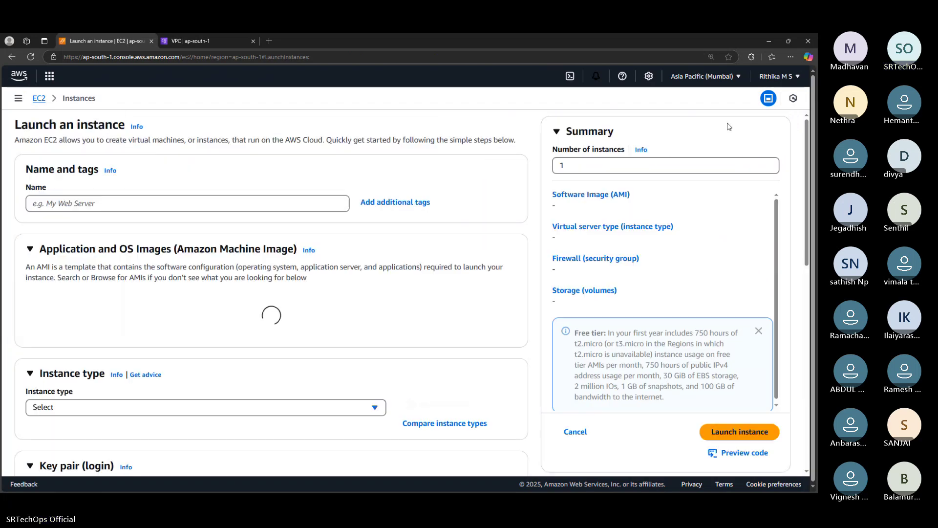
{"action": "left_click", "coordinate": [147, 205]}
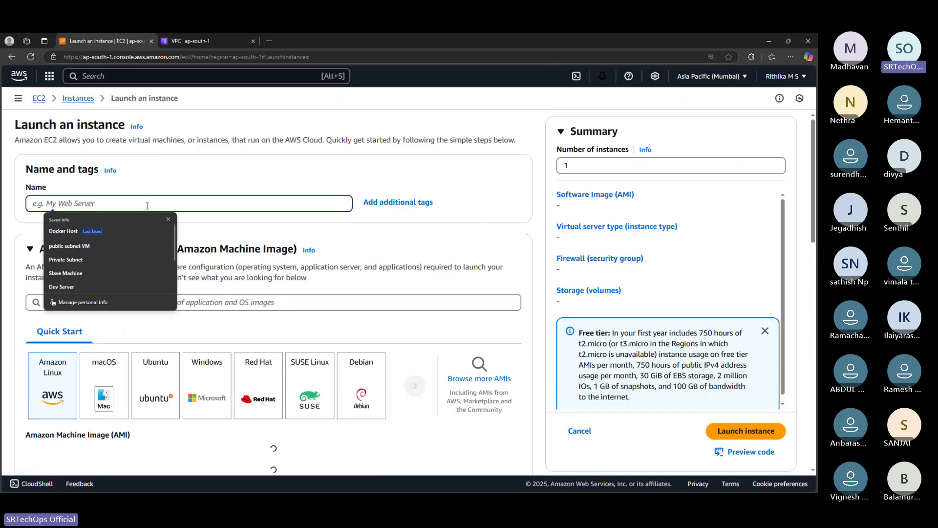
{"action": "type", "text": "pi"}
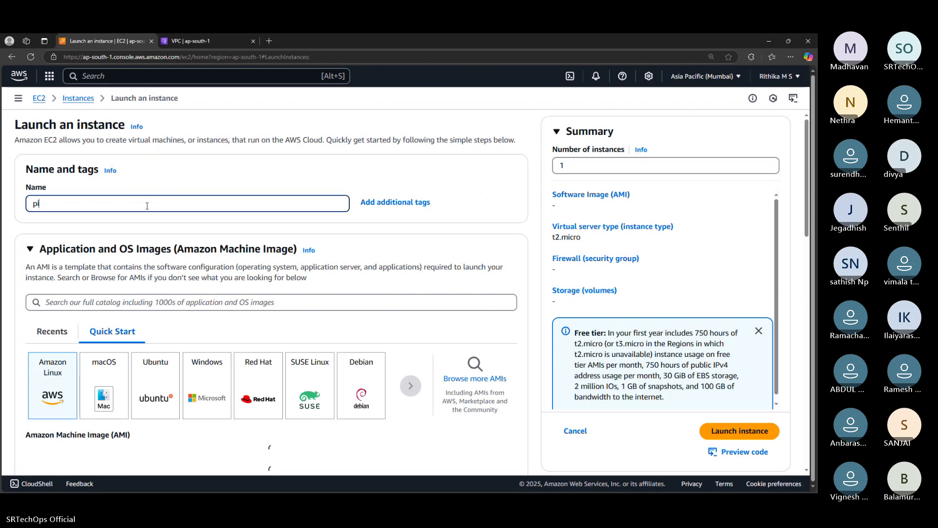
{"action": "key", "text": "BackSpace"}
{"action": "left_click", "coordinate": [90, 235]}
Choose the dockerKey key pair for the instance
{"action": "scroll", "coordinate": [96, 230], "scroll_direction": "down", "scroll_amount": 7}
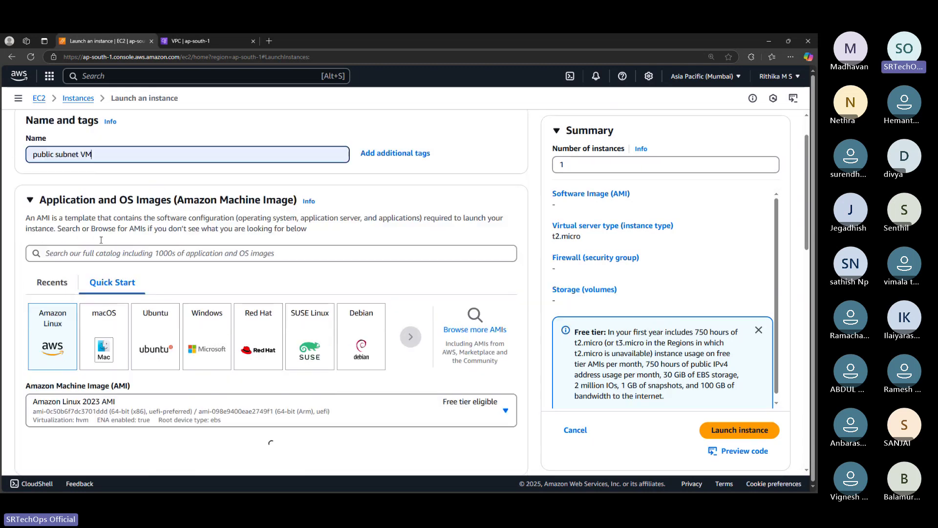
{"action": "scroll", "coordinate": [119, 268], "scroll_direction": "up", "scroll_amount": 3}
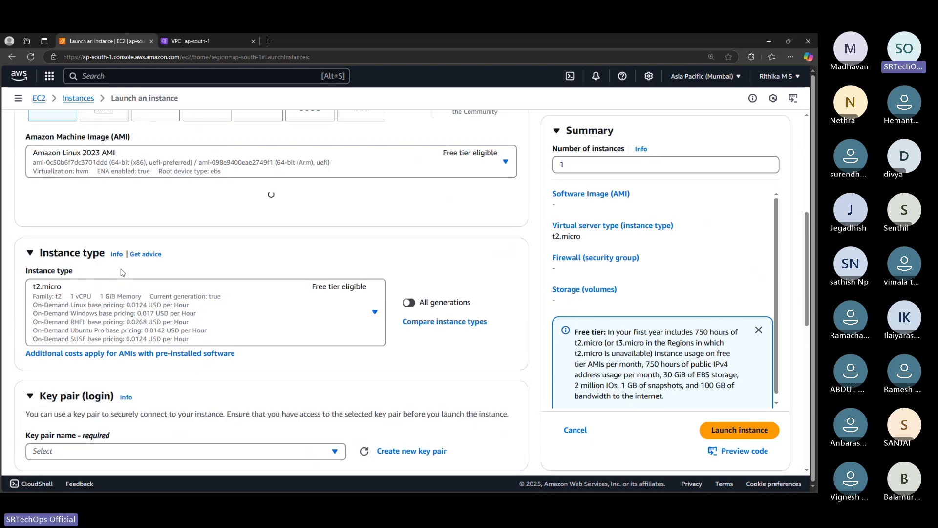
{"action": "scroll", "coordinate": [157, 346], "scroll_direction": "down", "scroll_amount": 5}
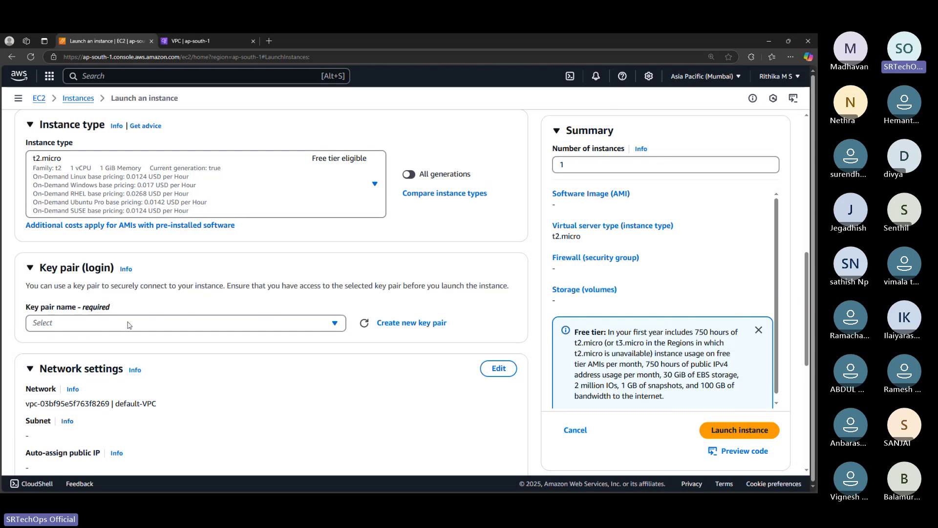
{"action": "scroll", "coordinate": [128, 326], "scroll_direction": "up", "scroll_amount": 2}
{"action": "left_click", "coordinate": [78, 414]}
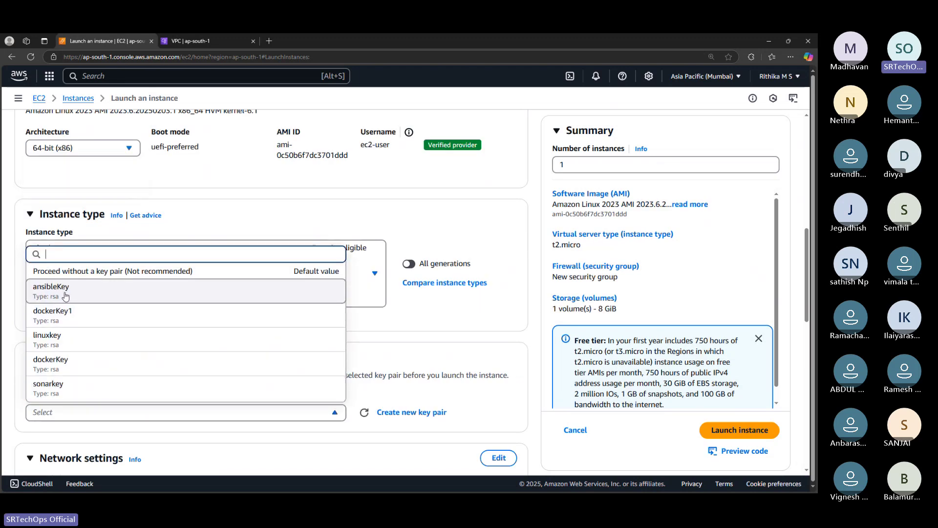
{"action": "left_click", "coordinate": [72, 364]}
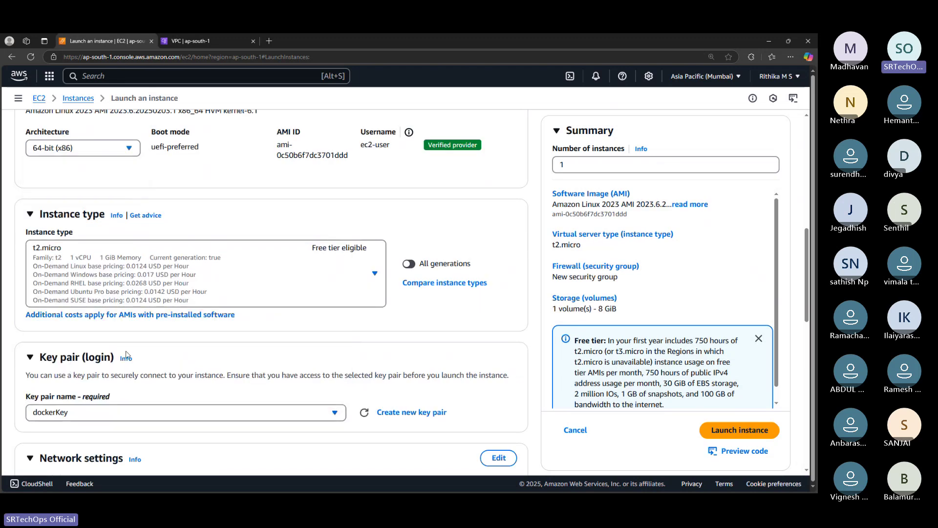
{"action": "scroll", "coordinate": [128, 355], "scroll_direction": "down", "scroll_amount": 2}
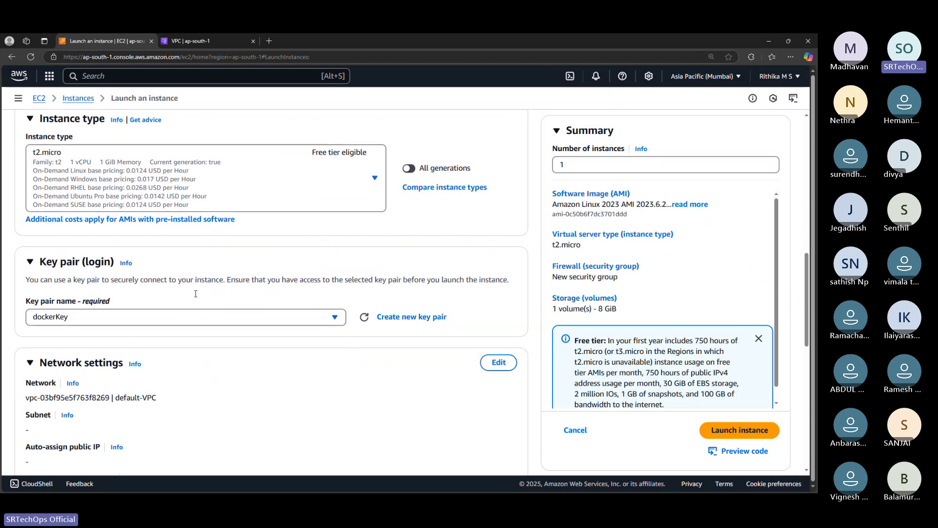
{"action": "scroll", "coordinate": [195, 293], "scroll_direction": "down", "scroll_amount": 3}
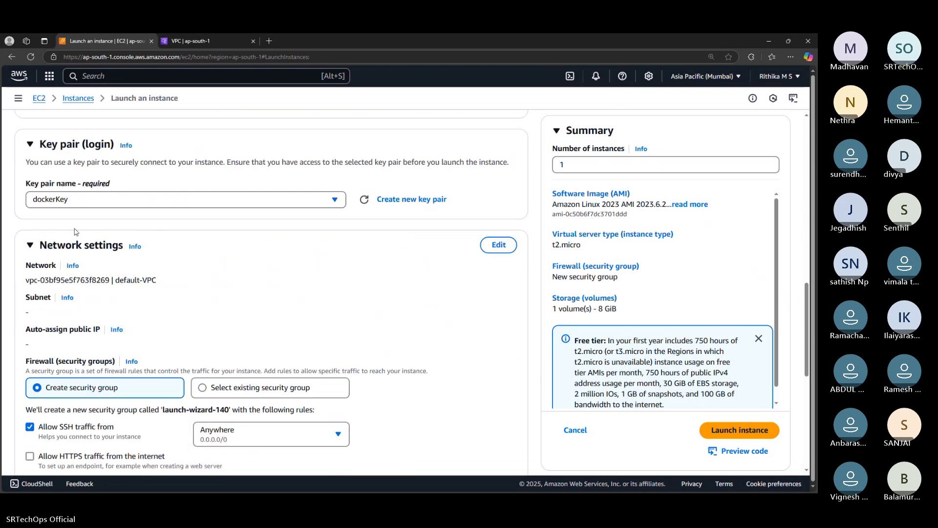
{"action": "left_click_drag", "start_coordinate": [46, 246], "coordinate": [113, 250]}
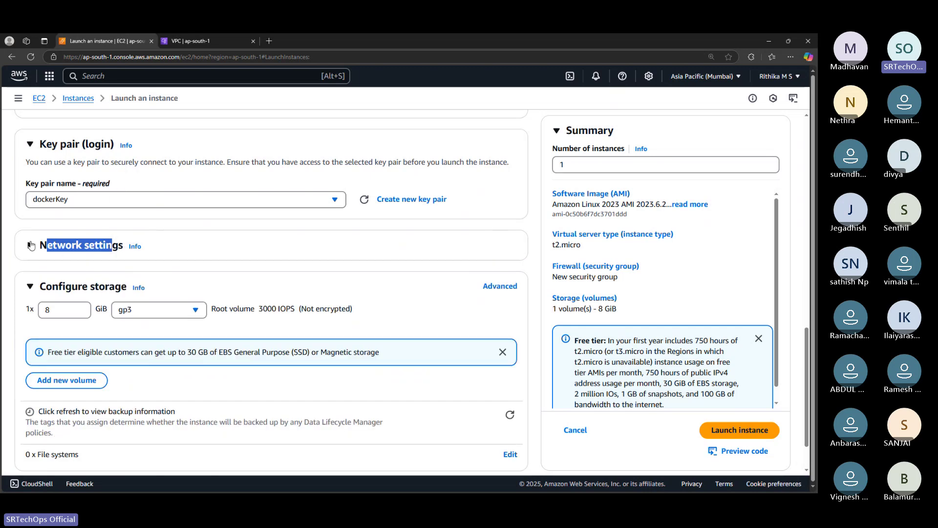
Set the network to the srtechops VPC with public-subnet as the subnet
{"action": "left_click", "coordinate": [30, 245]}
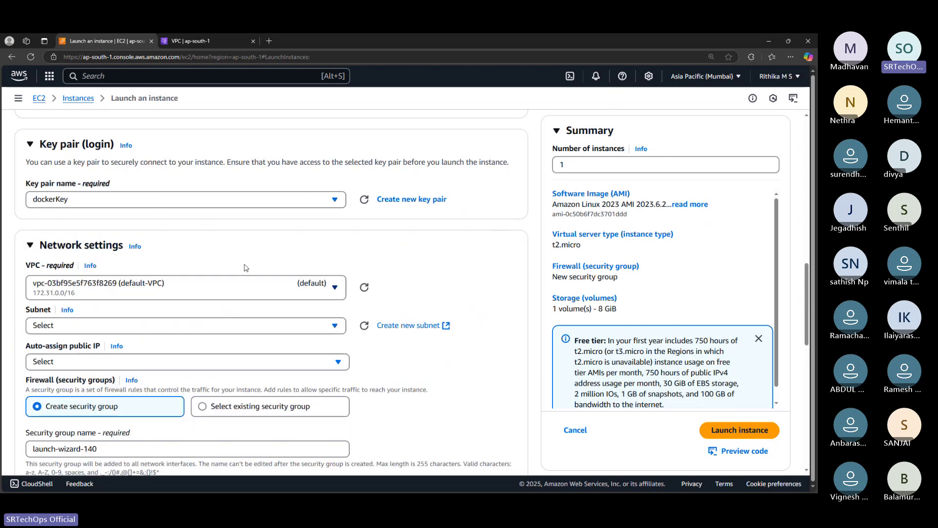
{"action": "scroll", "coordinate": [206, 254], "scroll_direction": "down", "scroll_amount": 2}
{"action": "left_click", "coordinate": [170, 210]}
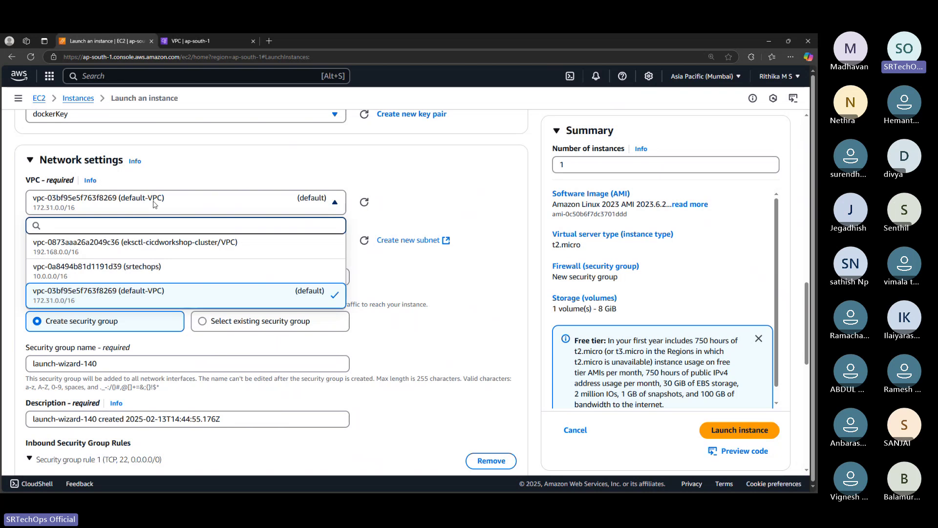
{"action": "left_click", "coordinate": [162, 268]}
{"action": "left_click", "coordinate": [135, 249]}
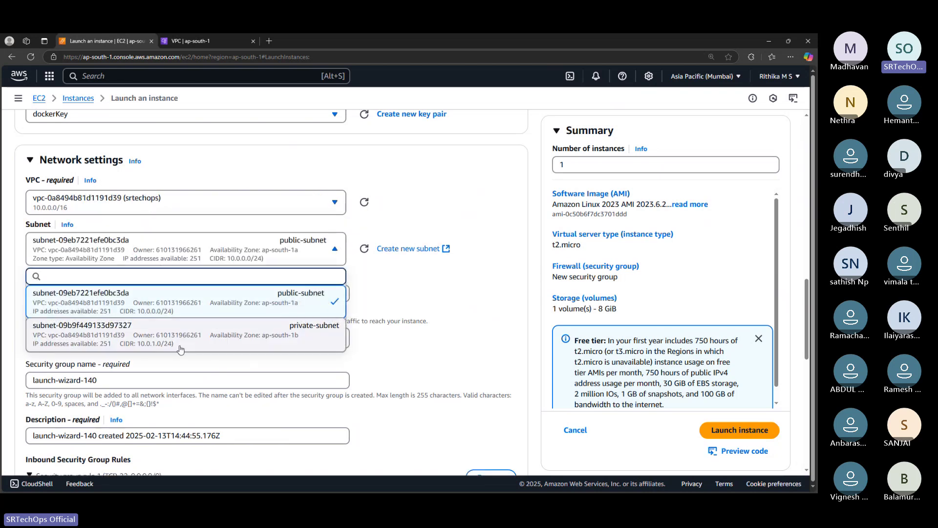
{"action": "scroll", "coordinate": [54, 175], "scroll_direction": "up", "scroll_amount": 5}
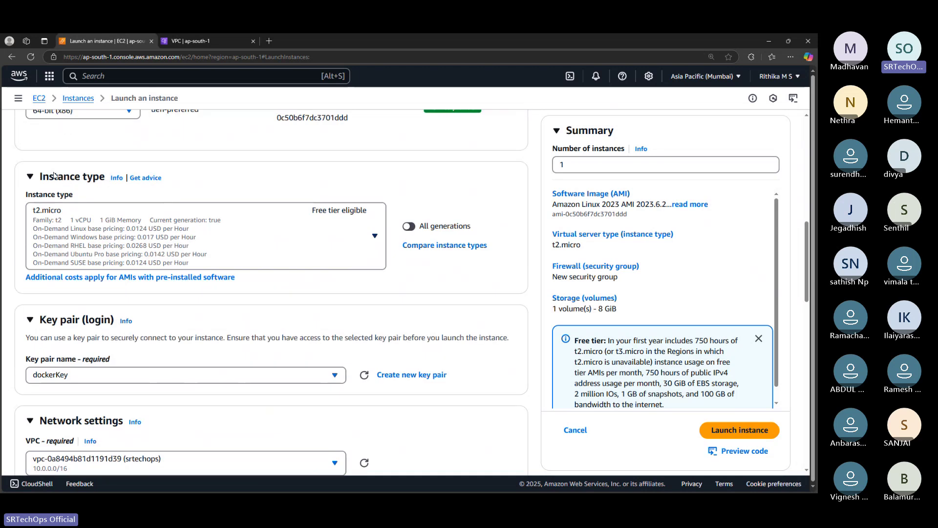
{"action": "scroll", "coordinate": [53, 175], "scroll_direction": "up", "scroll_amount": 10}
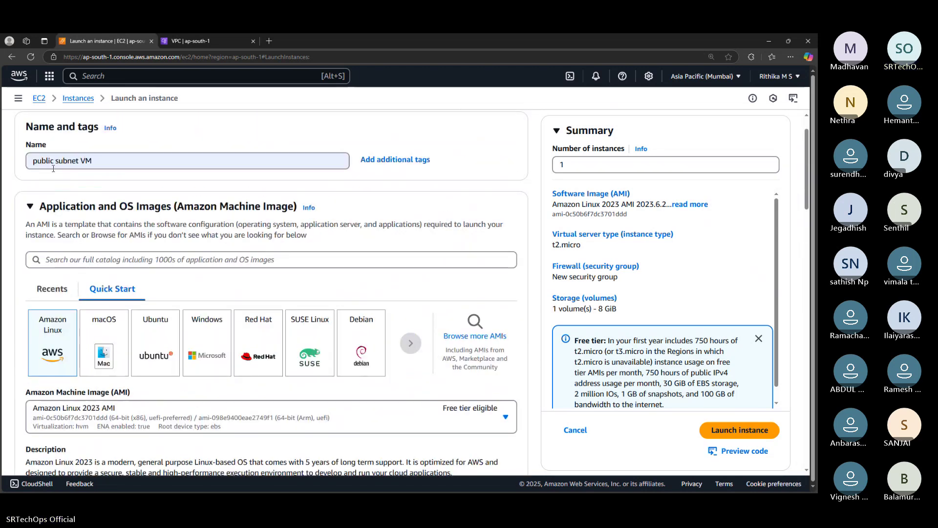
{"action": "scroll", "coordinate": [93, 211], "scroll_direction": "down", "scroll_amount": 13}
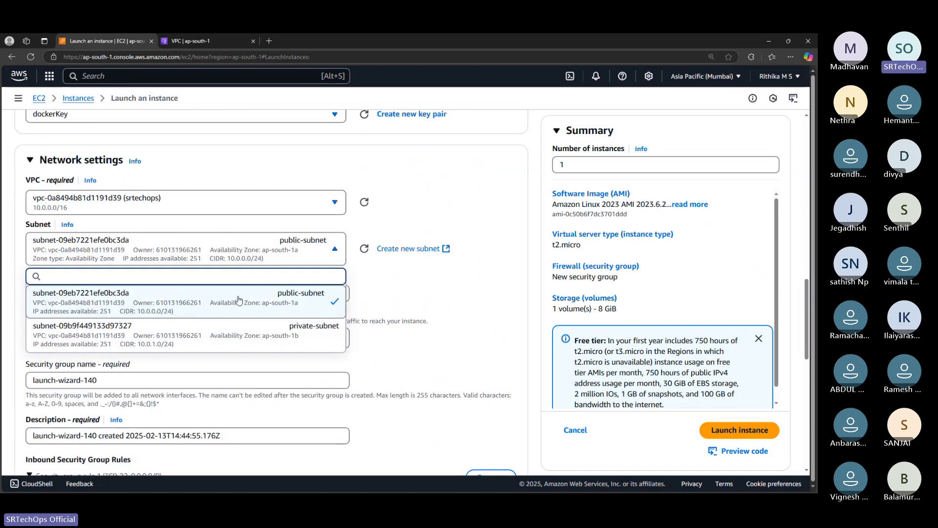
{"action": "left_click", "coordinate": [239, 300]}
{"action": "scroll", "coordinate": [107, 297], "scroll_direction": "down", "scroll_amount": 1}
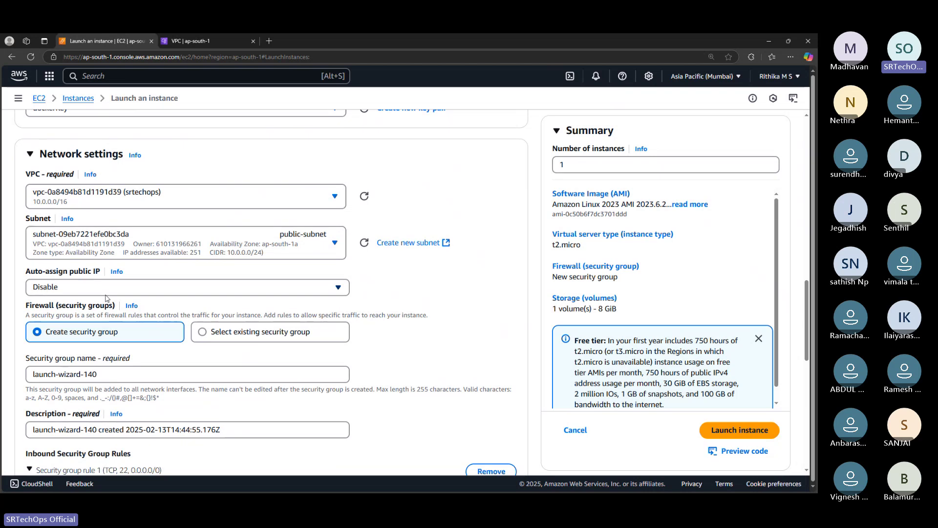
{"action": "scroll", "coordinate": [107, 297], "scroll_direction": "down", "scroll_amount": 1}
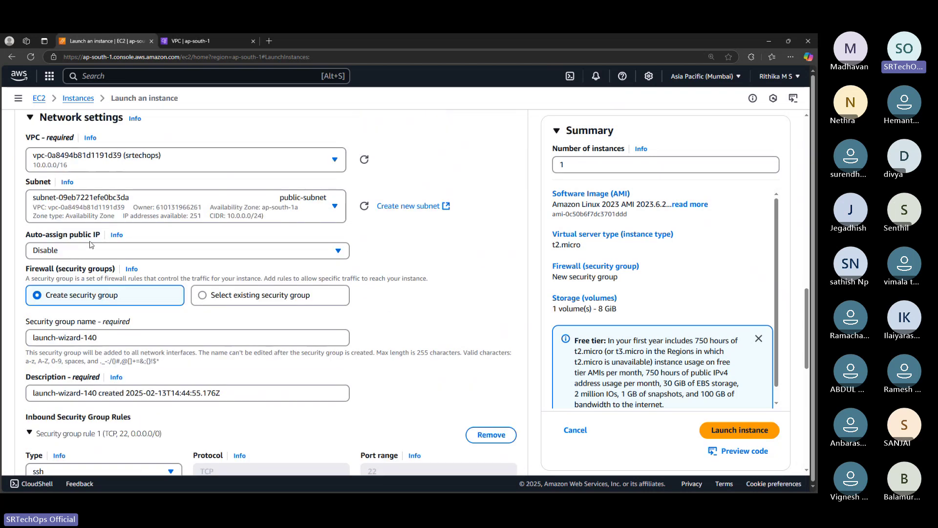
Enable auto-assign public IP for the instance
{"action": "left_click", "coordinate": [98, 257]}
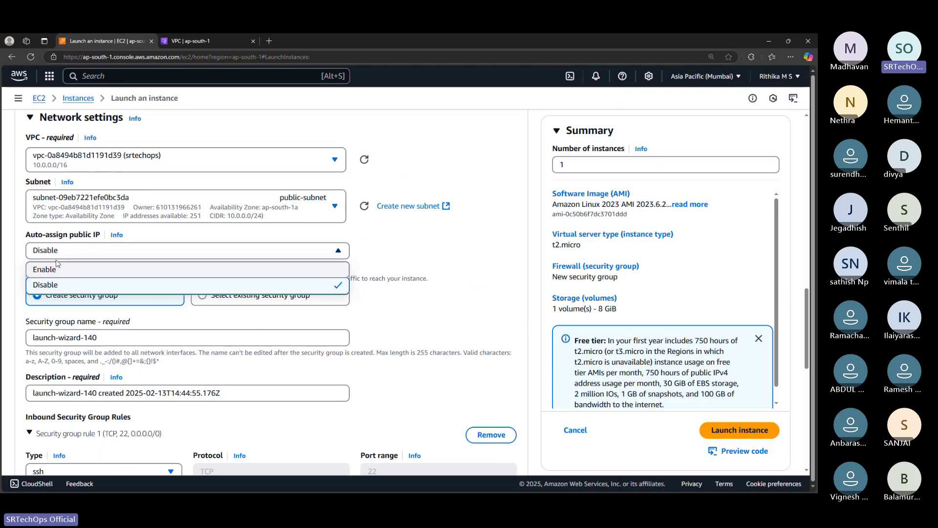
{"action": "left_click", "coordinate": [54, 269]}
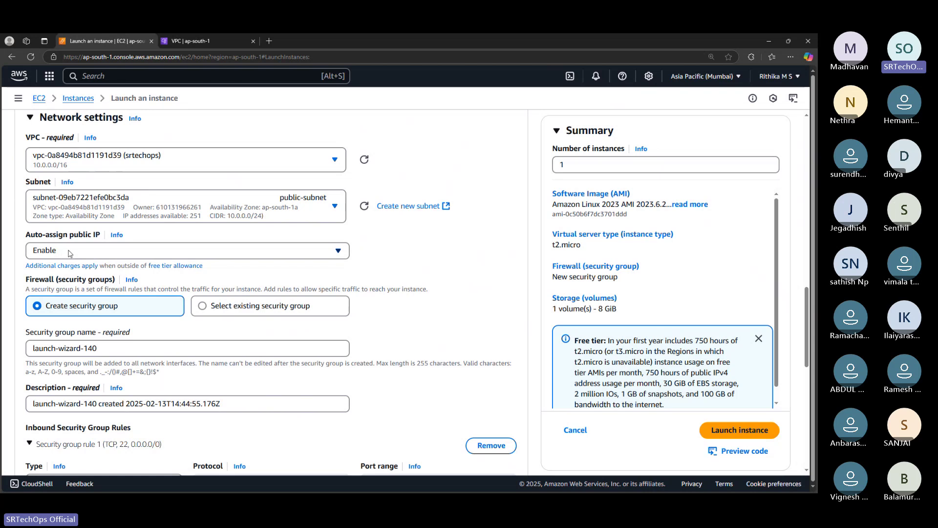
{"action": "scroll", "coordinate": [73, 252], "scroll_direction": "down", "scroll_amount": 2}
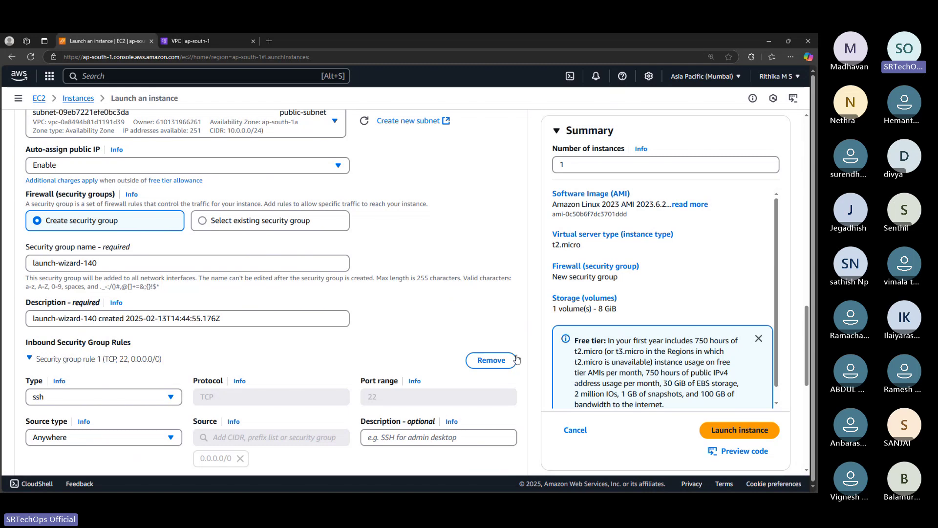
{"action": "scroll", "coordinate": [413, 366], "scroll_direction": "down", "scroll_amount": 3}
{"action": "scroll", "coordinate": [413, 366], "scroll_direction": "down", "scroll_amount": 3}
{"action": "scroll", "coordinate": [413, 372], "scroll_direction": "up", "scroll_amount": 7}
{"action": "scroll", "coordinate": [414, 374], "scroll_direction": "down", "scroll_amount": 11}
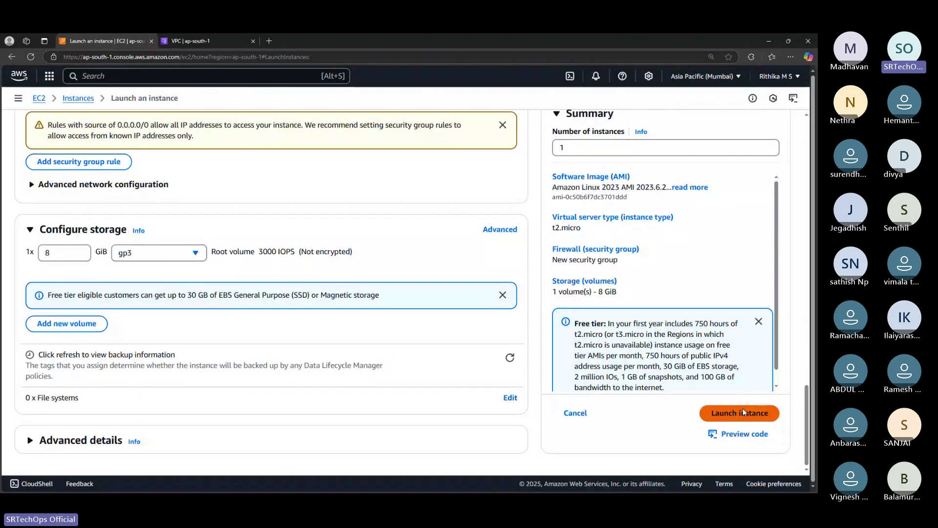
Launch 'public subnet VM', check it in the Instances list, and open a new launch form
{"action": "left_click", "coordinate": [743, 413]}
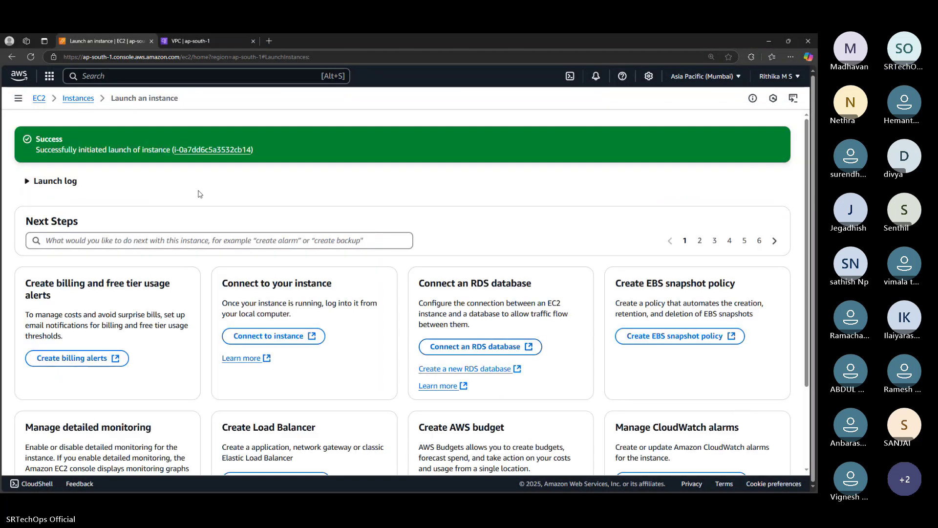
{"action": "left_click", "coordinate": [84, 100]}
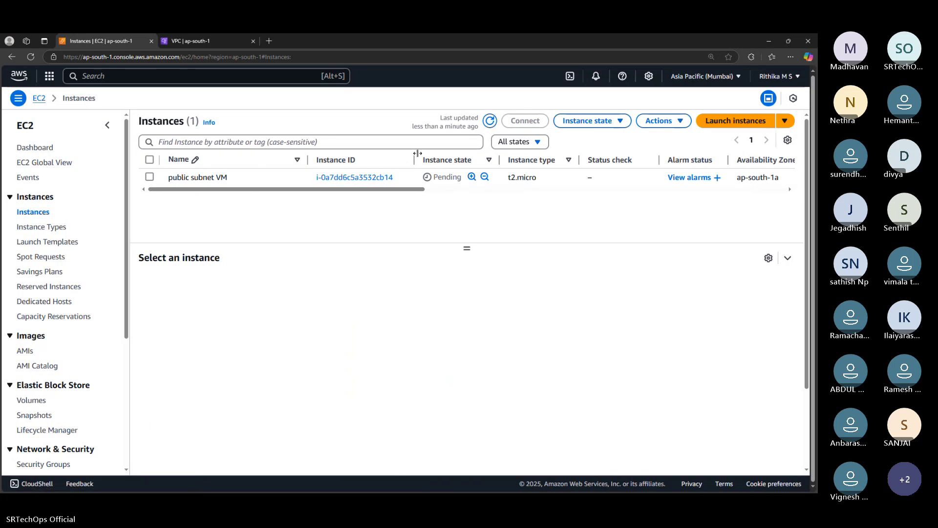
{"action": "left_click", "coordinate": [710, 126]}
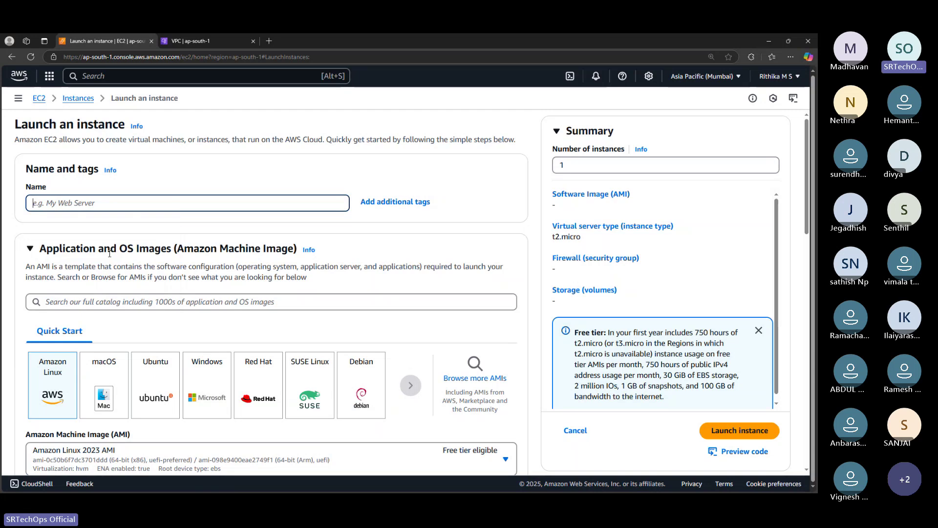
Name the new instance 'Private Subnet VM' from the saved 'Private Subnet' suggestion
{"action": "key", "text": "Escape"}
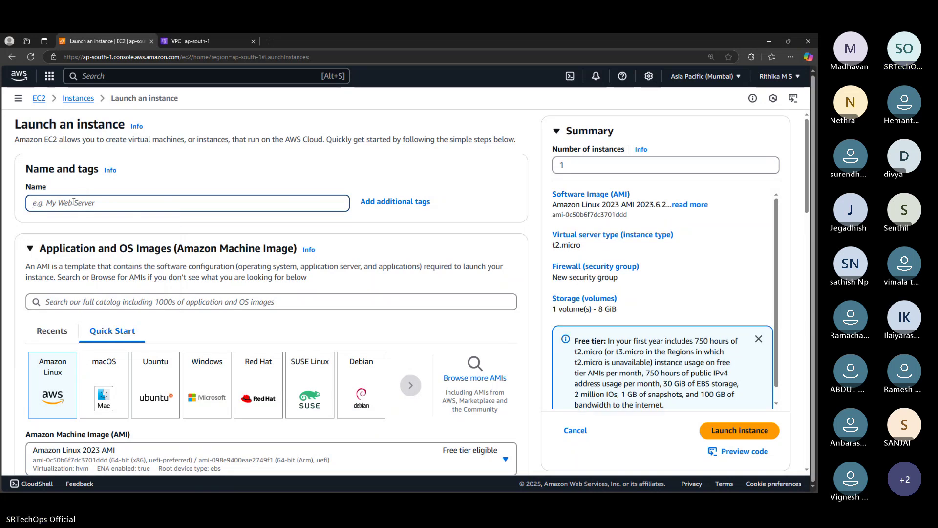
{"action": "left_click", "coordinate": [83, 201]}
{"action": "left_click", "coordinate": [85, 242]}
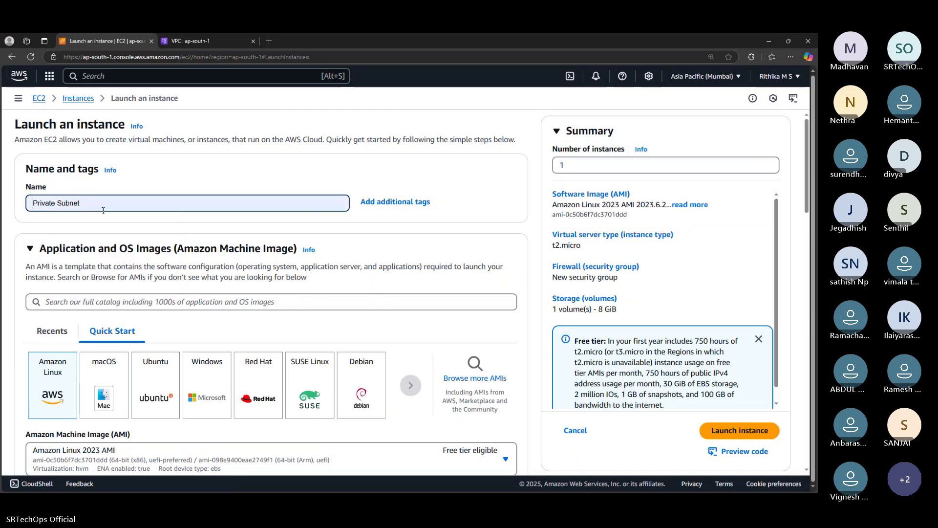
{"action": "left_click", "coordinate": [104, 206]}
{"action": "type", "text": "VM"}
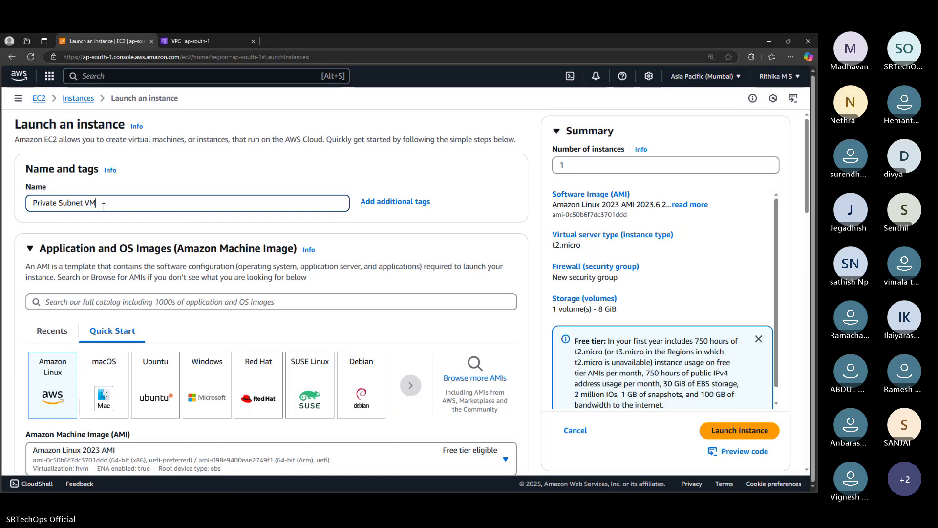
Select dockerKey as the instance's key pair
{"action": "scroll", "coordinate": [54, 222], "scroll_direction": "down", "scroll_amount": 4}
{"action": "scroll", "coordinate": [68, 220], "scroll_direction": "down", "scroll_amount": 5}
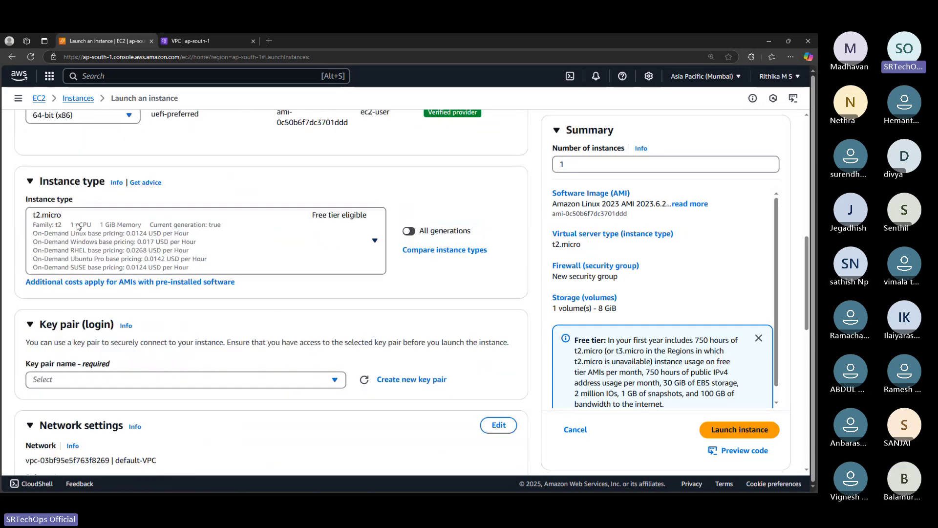
{"action": "left_click", "coordinate": [90, 374]}
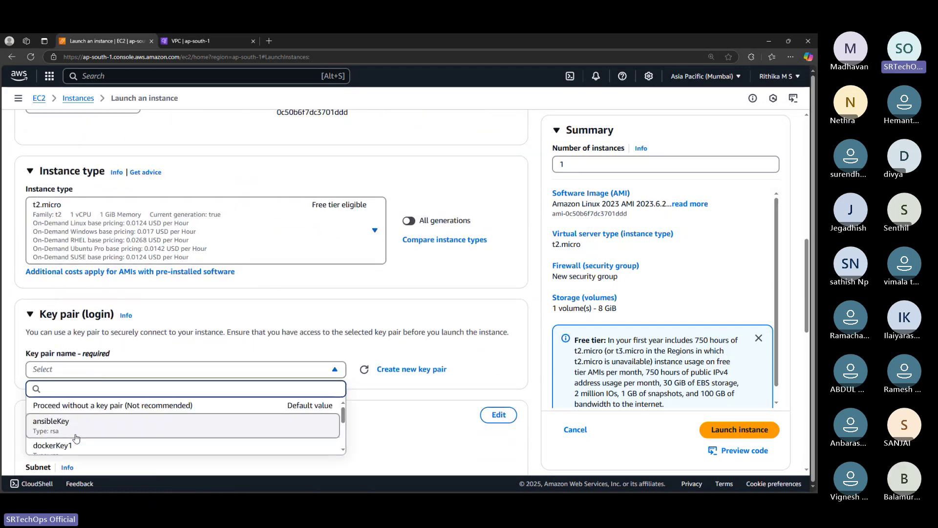
{"action": "scroll", "coordinate": [75, 433], "scroll_direction": "down", "scroll_amount": 2}
{"action": "scroll", "coordinate": [77, 429], "scroll_direction": "down", "scroll_amount": 1}
{"action": "left_click", "coordinate": [76, 417]}
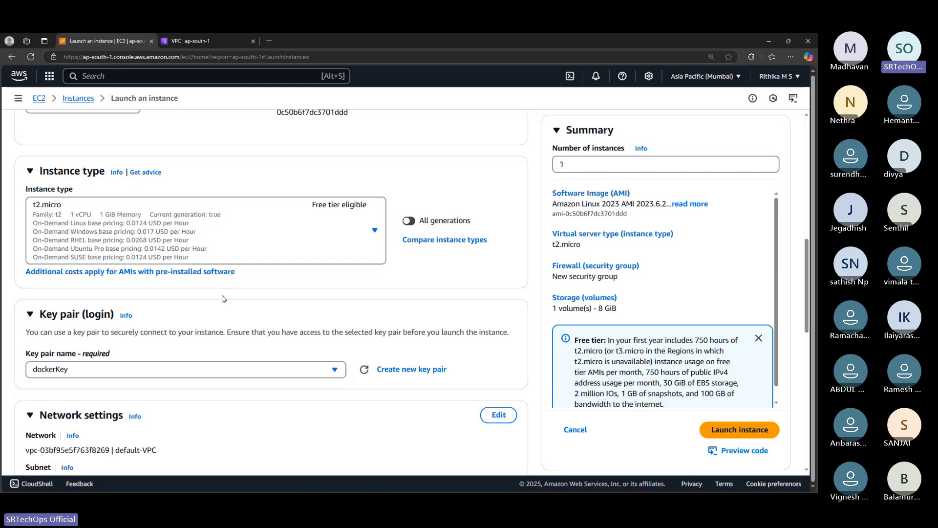
{"action": "scroll", "coordinate": [224, 297], "scroll_direction": "down", "scroll_amount": 4}
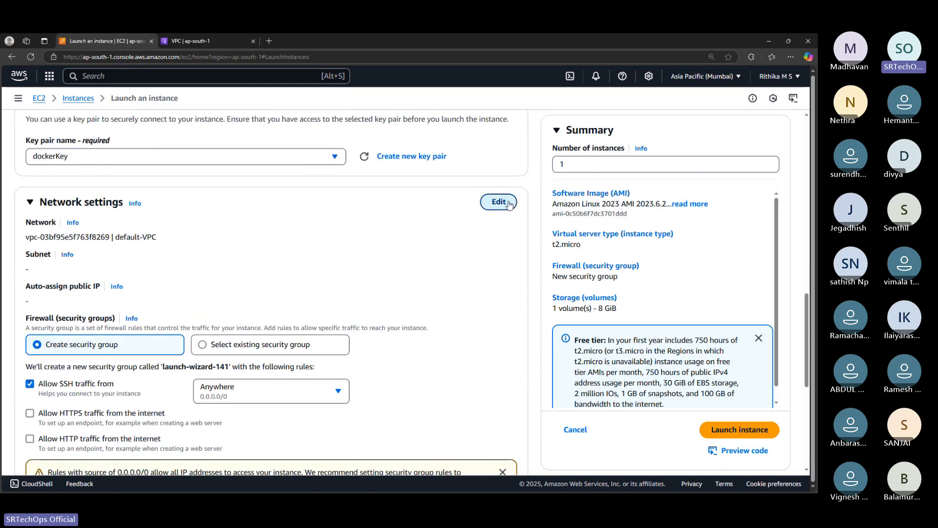
Place the instance in the srtechops VPC's private-subnet
{"action": "left_click", "coordinate": [498, 201]}
{"action": "left_click", "coordinate": [135, 244]}
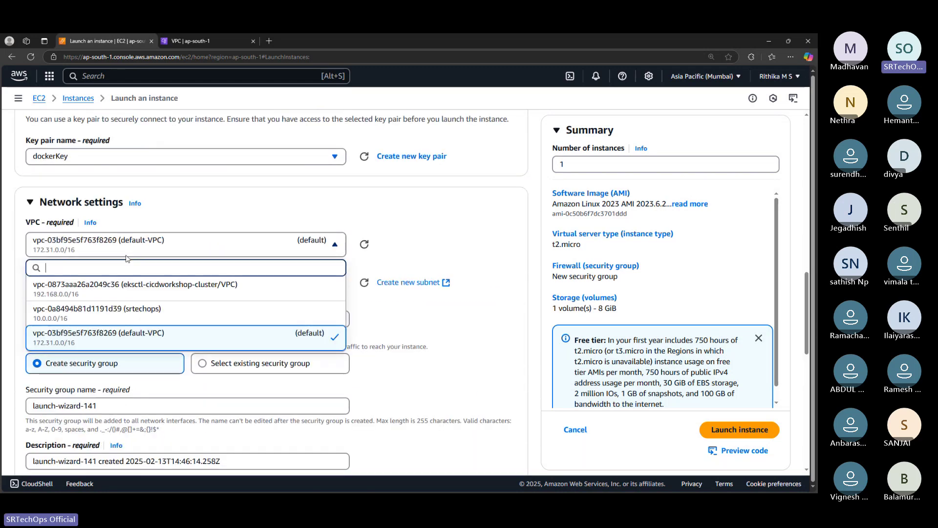
{"action": "left_click", "coordinate": [154, 317]}
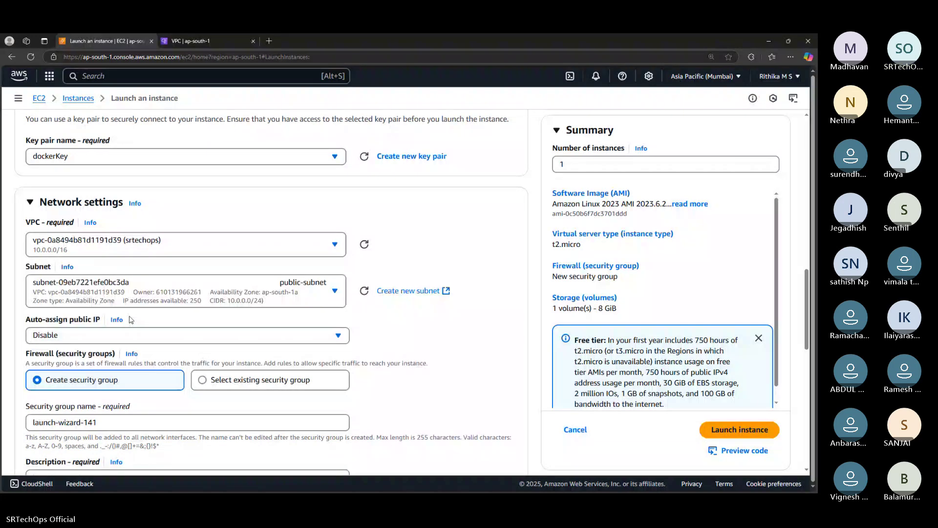
{"action": "left_click", "coordinate": [171, 299]}
{"action": "left_click", "coordinate": [299, 381]}
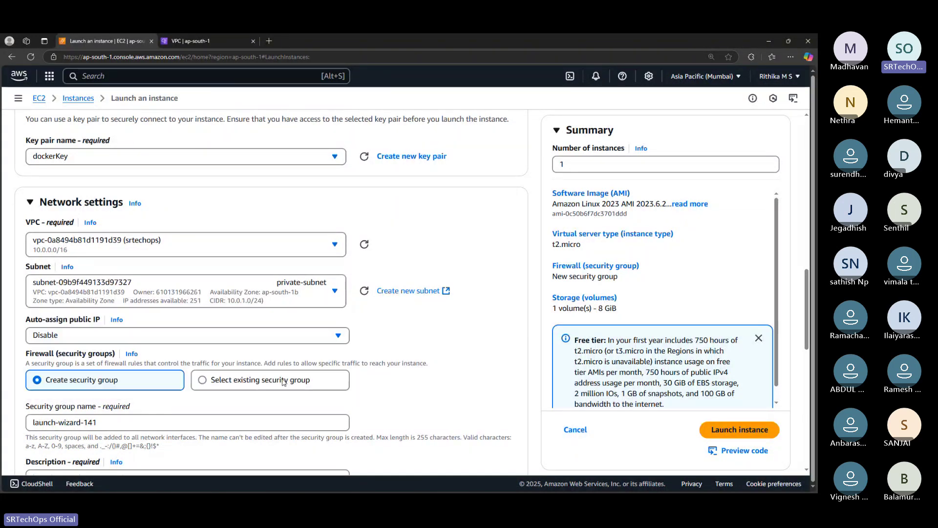
Set Auto-assign public IP to Enable, after briefly switching it off
{"action": "left_click", "coordinate": [109, 341]}
{"action": "left_click", "coordinate": [87, 348]}
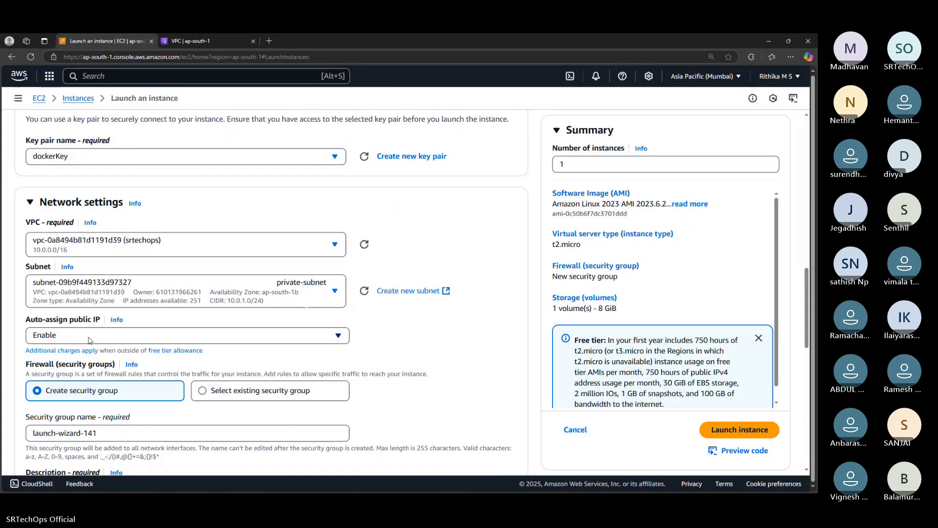
{"action": "left_click", "coordinate": [88, 341]}
{"action": "left_click", "coordinate": [75, 355]}
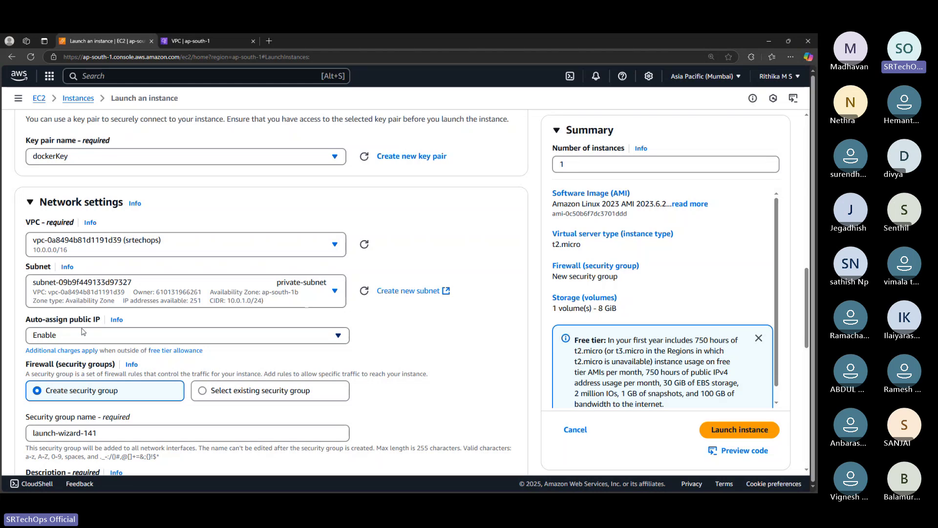
{"action": "left_click", "coordinate": [83, 334]}
{"action": "left_click", "coordinate": [57, 369]}
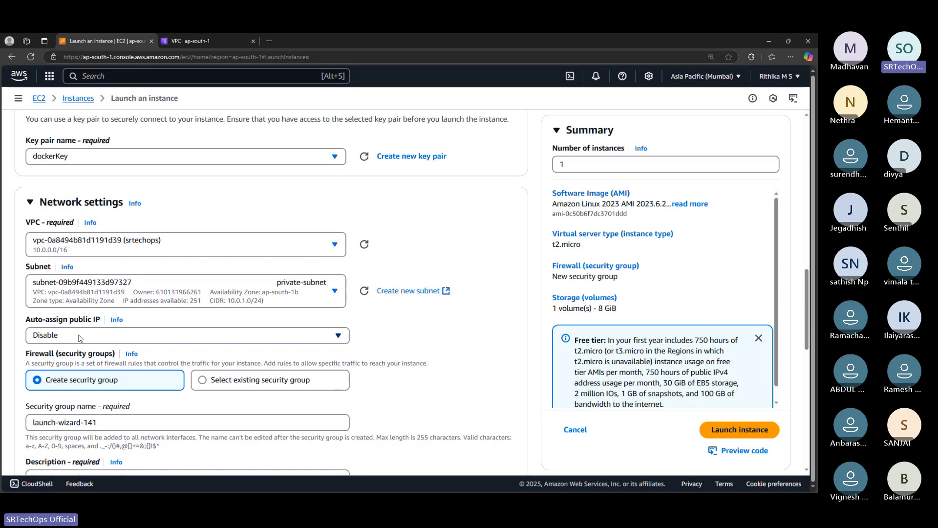
{"action": "left_click", "coordinate": [116, 333]}
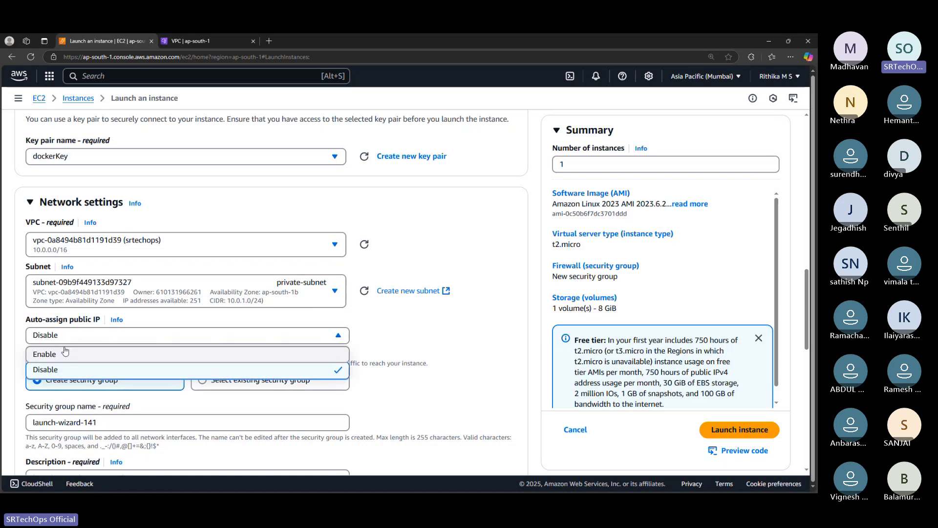
{"action": "left_click", "coordinate": [46, 352]}
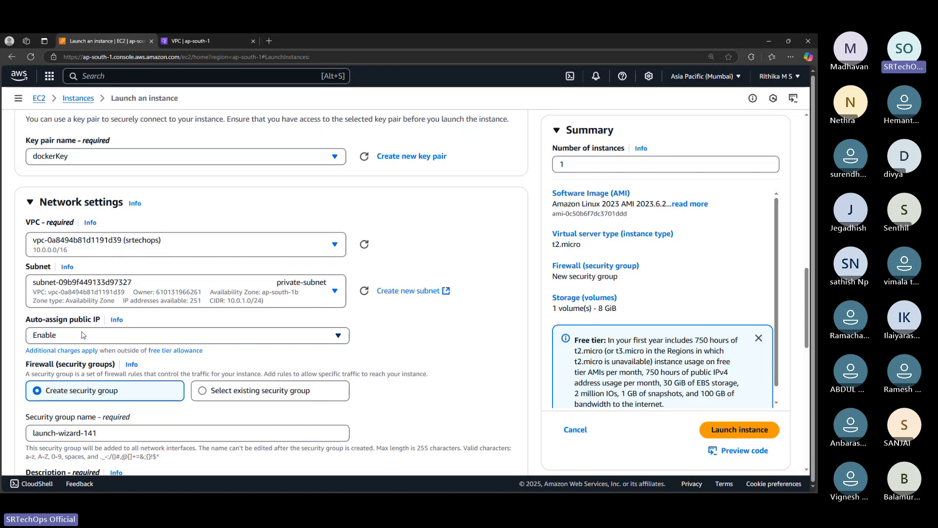
Review the configuration and launch the Private Subnet VM
{"action": "scroll", "coordinate": [78, 340], "scroll_direction": "down", "scroll_amount": 10}
{"action": "scroll", "coordinate": [106, 334], "scroll_direction": "up", "scroll_amount": 4}
{"action": "scroll", "coordinate": [250, 320], "scroll_direction": "down", "scroll_amount": 6}
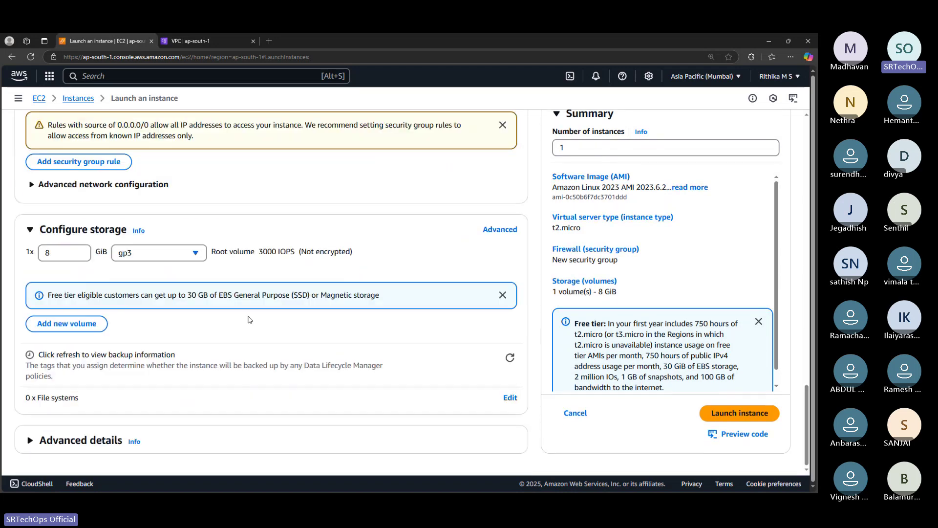
{"action": "scroll", "coordinate": [249, 321], "scroll_direction": "up", "scroll_amount": 10}
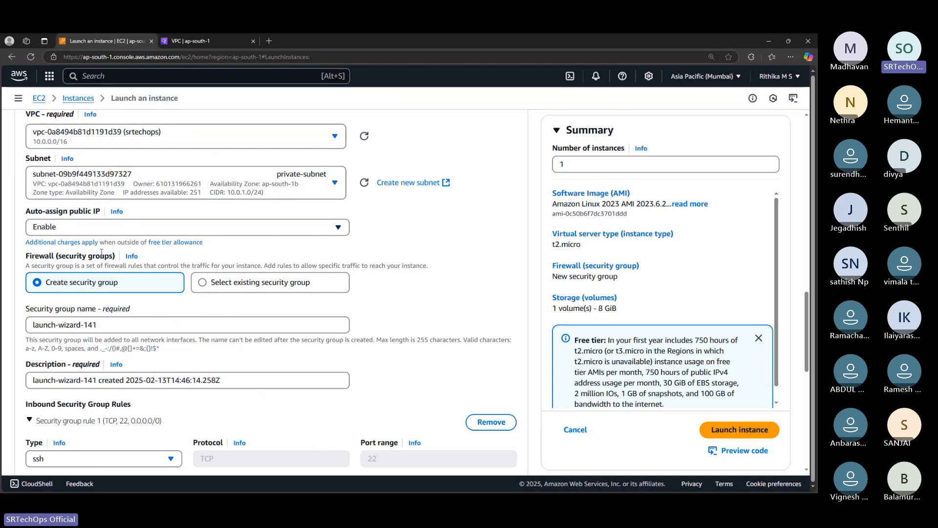
{"action": "scroll", "coordinate": [102, 252], "scroll_direction": "up", "scroll_amount": 6}
{"action": "scroll", "coordinate": [147, 253], "scroll_direction": "down", "scroll_amount": 6}
{"action": "scroll", "coordinate": [458, 303], "scroll_direction": "down", "scroll_amount": 5}
{"action": "left_click", "coordinate": [742, 431]}
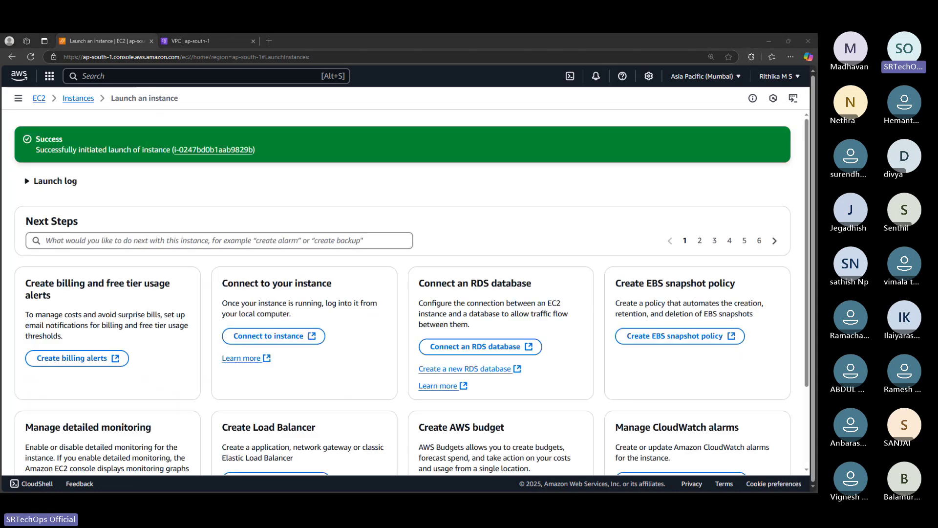
Switch from the EC2 launch confirmation to MobaXterm
{"action": "key", "text": "alt+Tab"}
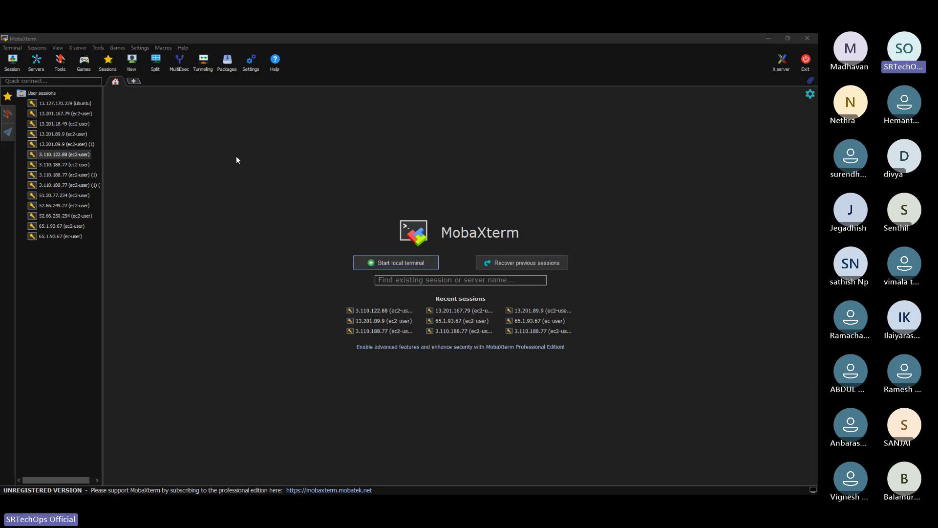
After checking the Excalidraw VPC diagram, start a new SSH session in MobaXterm
{"action": "key", "text": "alt+Tab"}
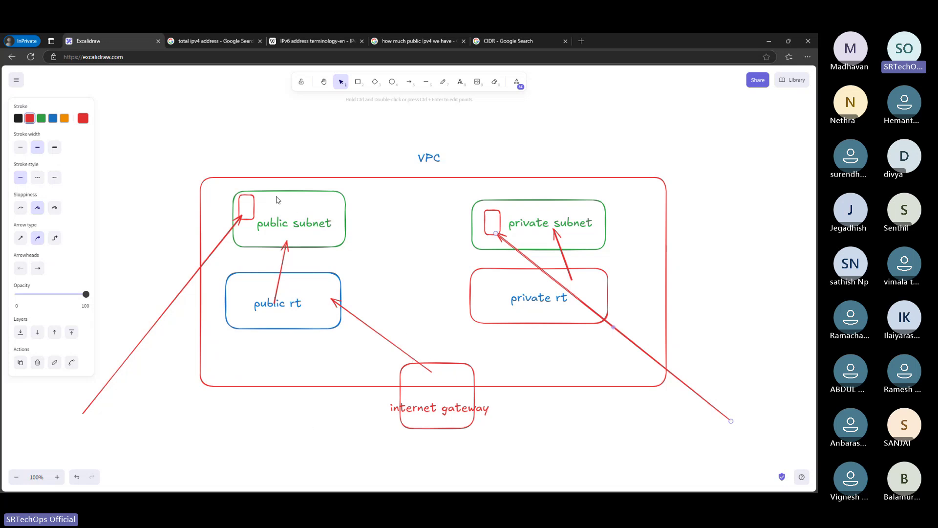
{"action": "key", "text": "alt+Tab"}
{"action": "left_click", "coordinate": [12, 61]}
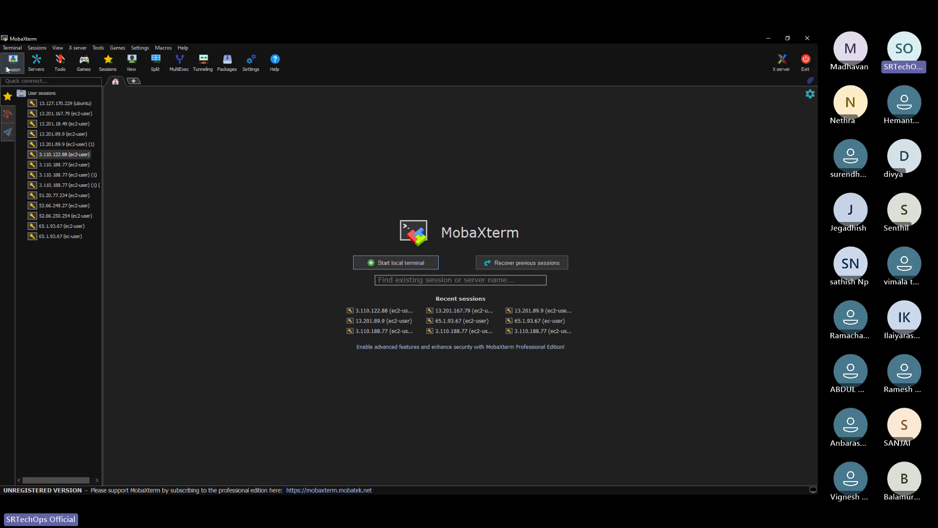
{"action": "left_click", "coordinate": [238, 169]}
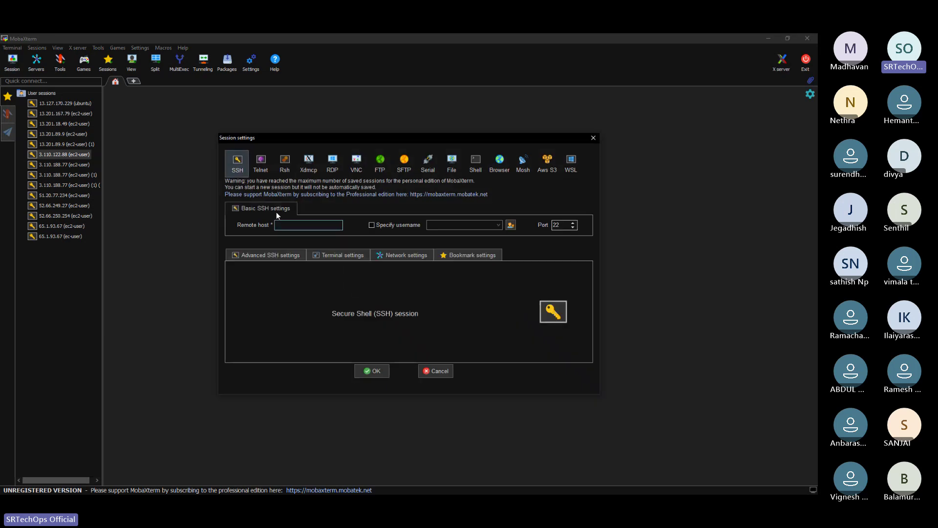
Copy the public subnet VM's public IPv4 address from EC2 and paste it as remote host
{"action": "key", "text": "alt+Tab"}
{"action": "left_click", "coordinate": [79, 98]}
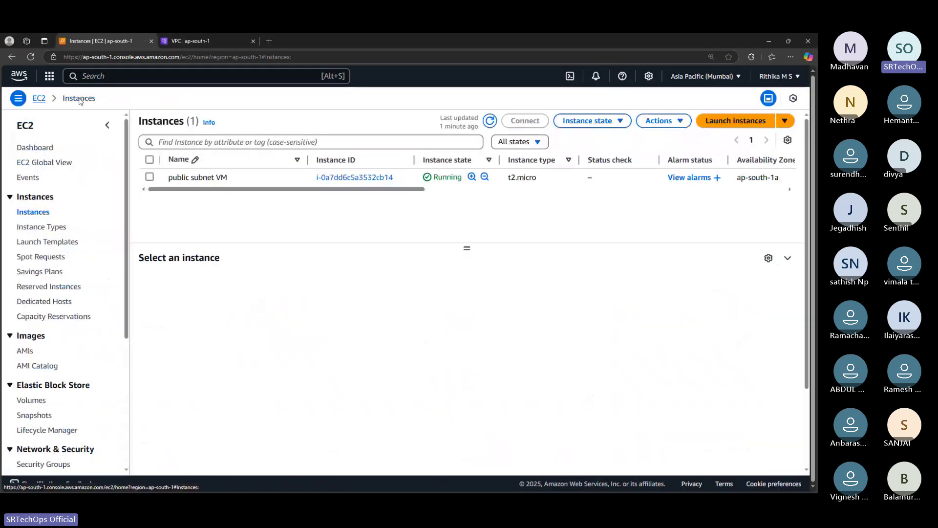
{"action": "left_click", "coordinate": [245, 178]}
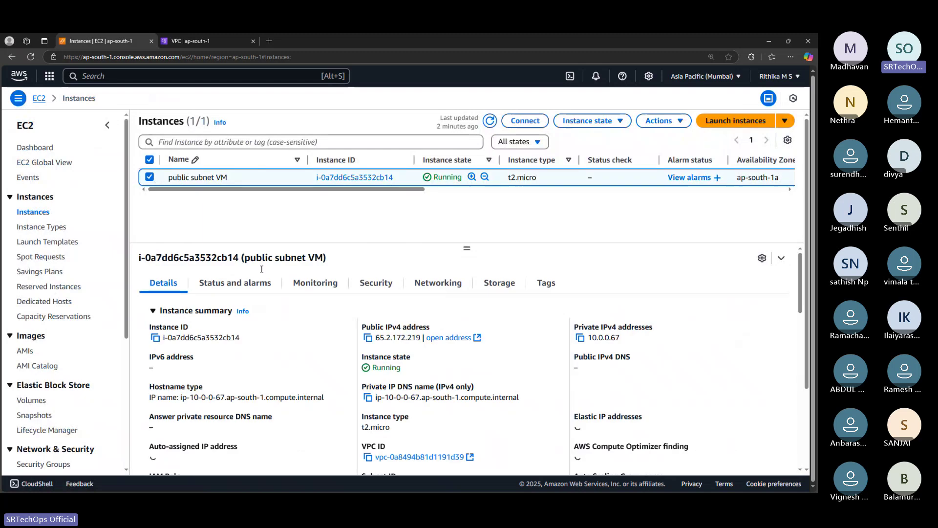
{"action": "left_click", "coordinate": [368, 338]}
{"action": "key", "text": "alt+Tab"}
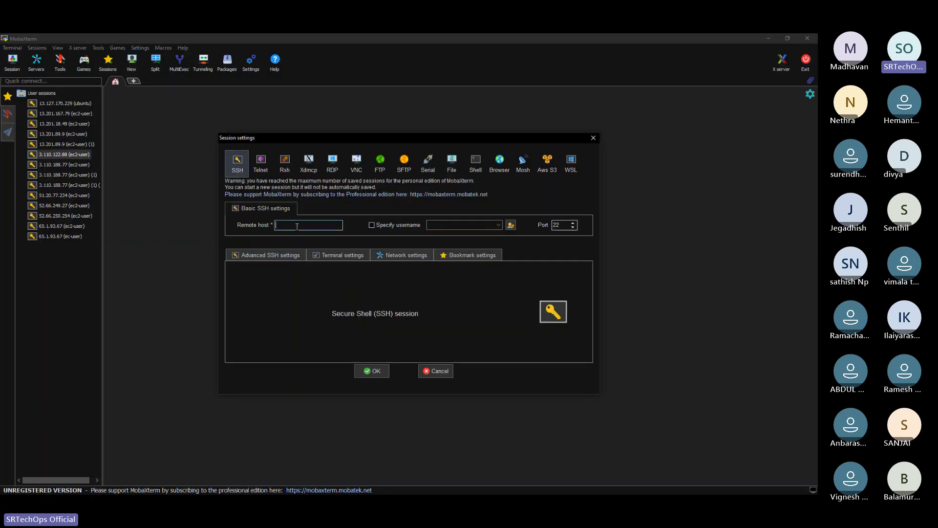
{"action": "key", "text": "ctrl+v"}
Set username ec2-user and the dockerKey private key, then open the session
{"action": "left_click", "coordinate": [412, 226]}
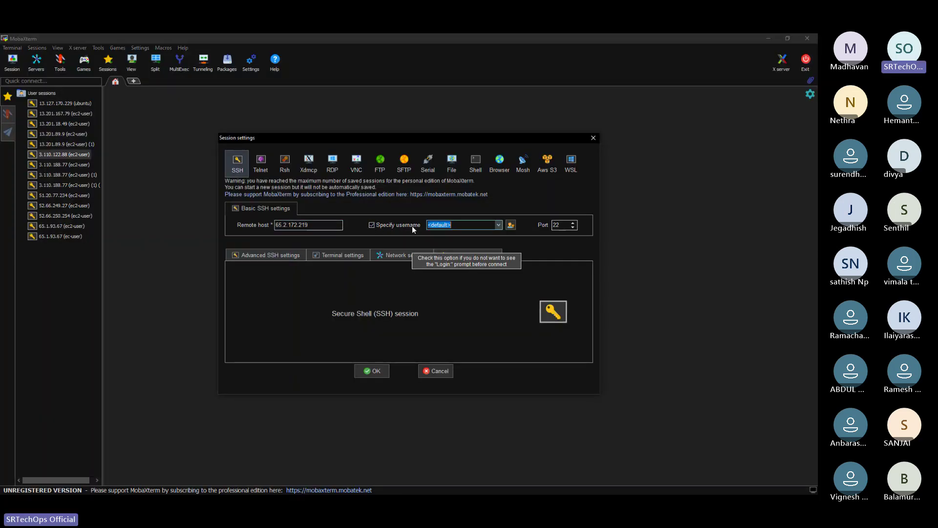
{"action": "type", "text": "ec2-user"}
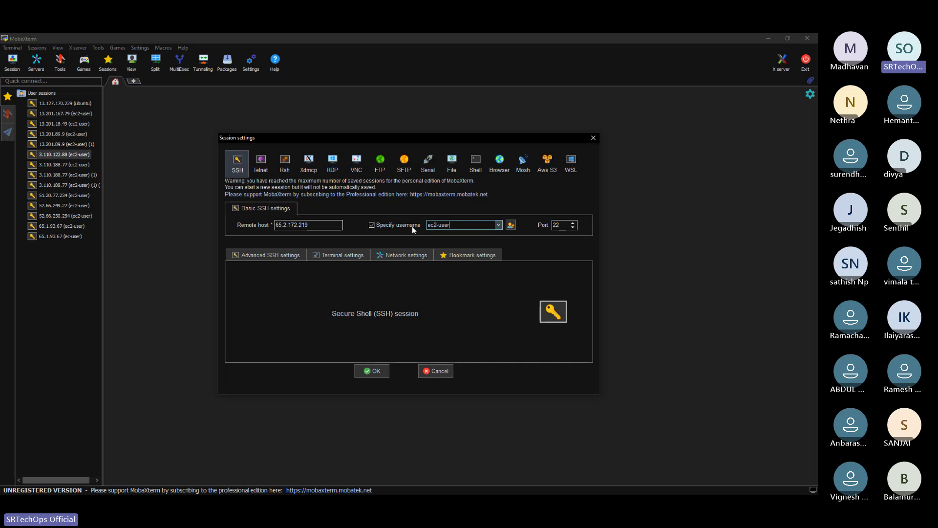
{"action": "left_click", "coordinate": [263, 255]}
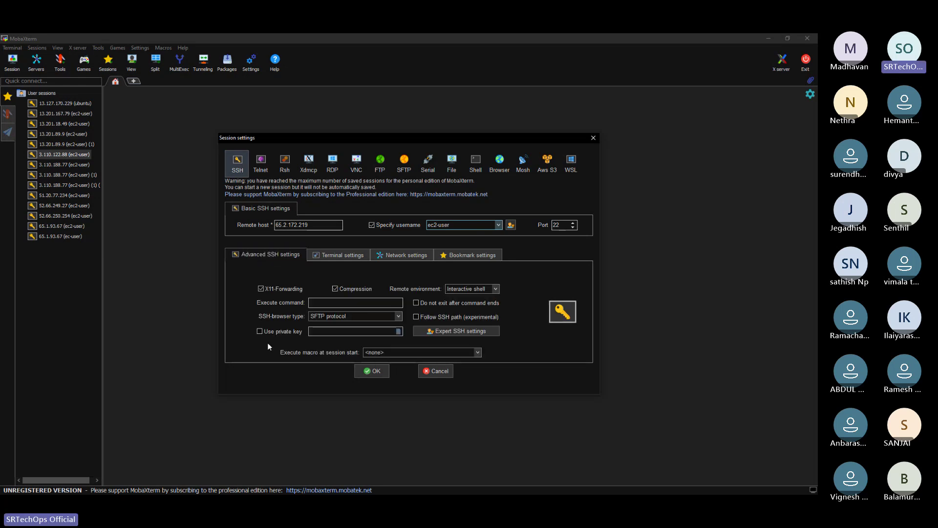
{"action": "left_click", "coordinate": [260, 332]}
{"action": "left_click", "coordinate": [398, 331]}
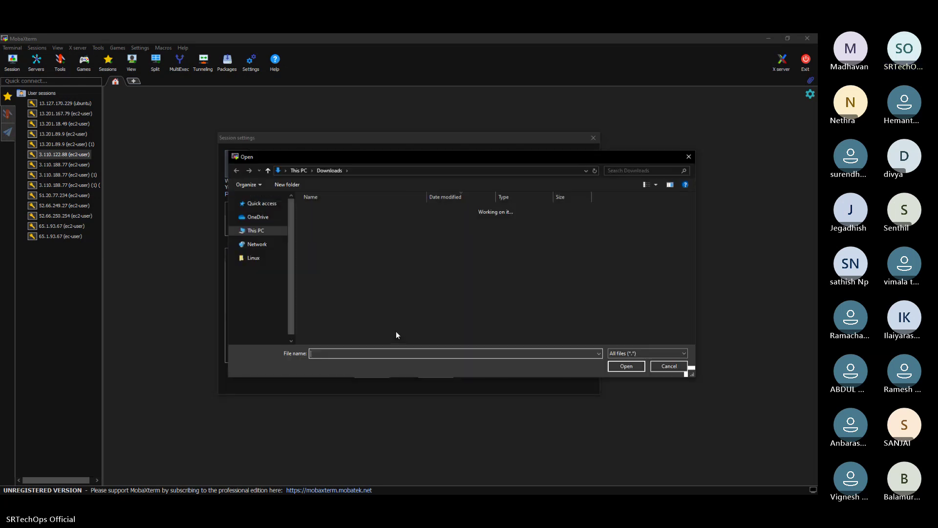
{"action": "left_click", "coordinate": [325, 319]}
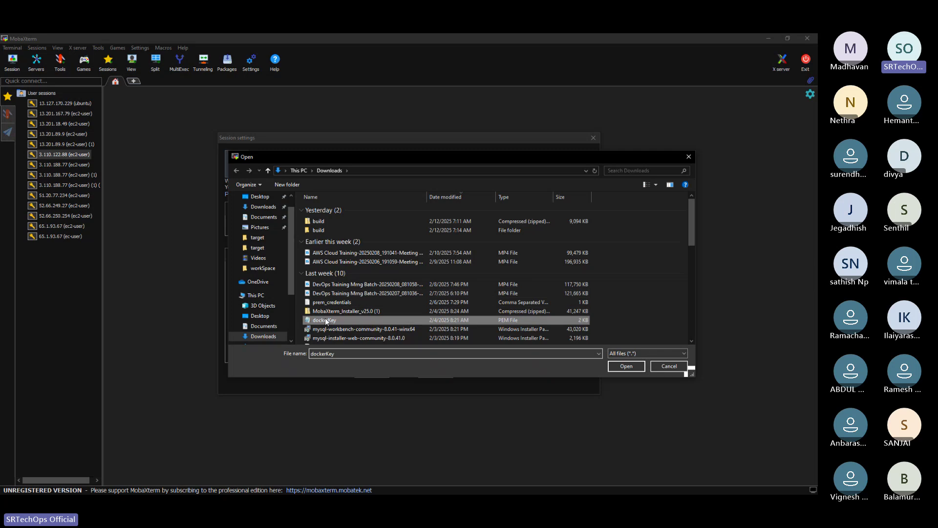
{"action": "left_click", "coordinate": [626, 369]}
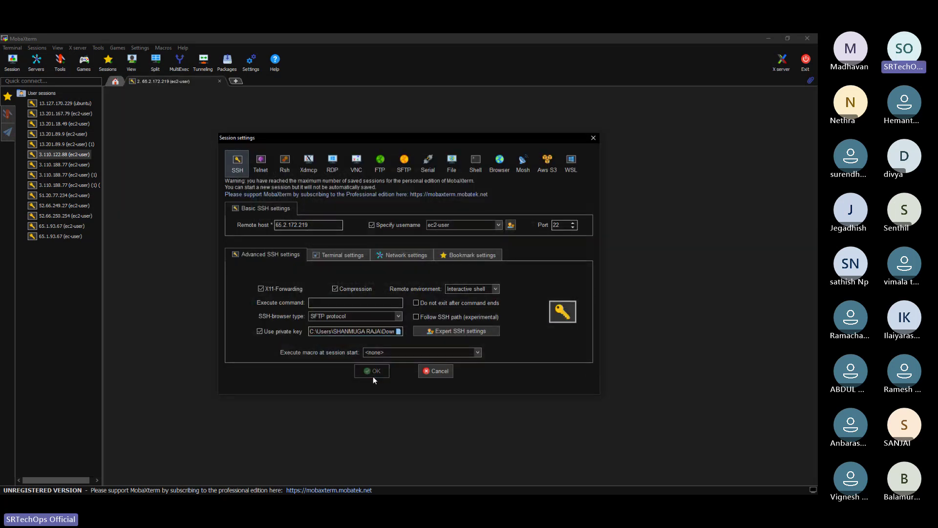
{"action": "left_click", "coordinate": [374, 375]}
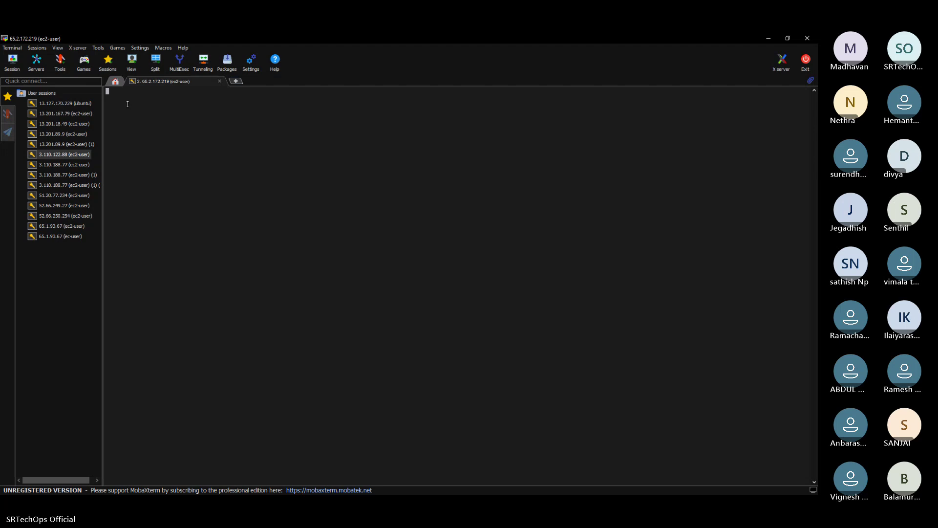
Refresh the EC2 instance list, then close the timed-out SSH session tab
{"action": "key", "text": "alt+Tab"}
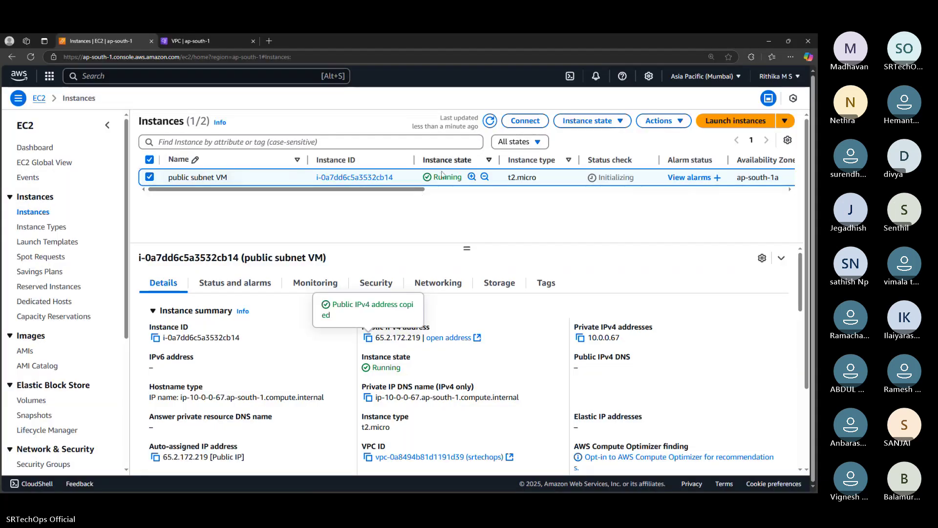
{"action": "left_click", "coordinate": [490, 122]}
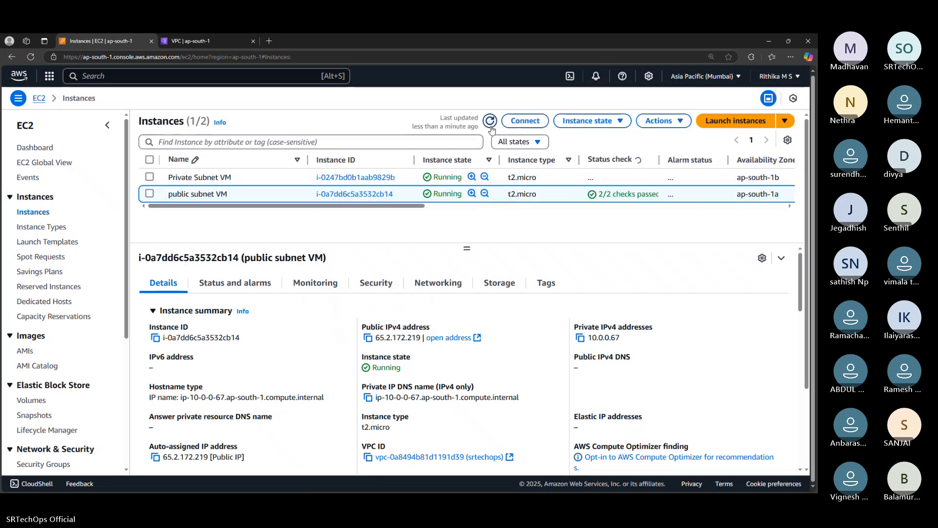
{"action": "key", "text": "alt+Tab"}
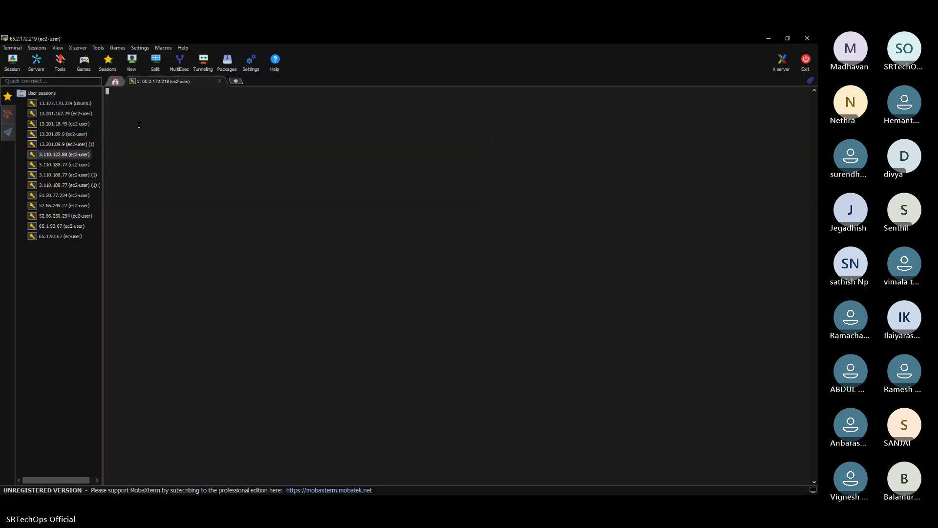
{"action": "key", "text": "alt+Tab"}
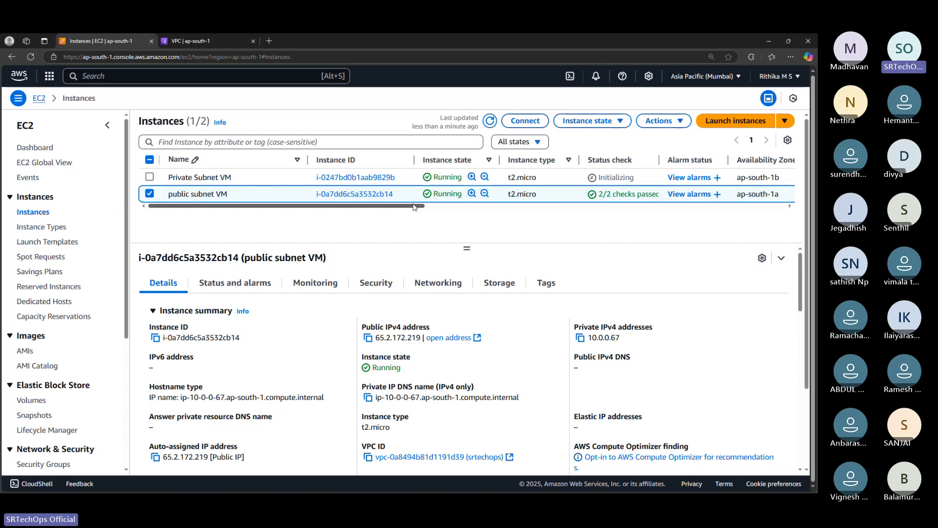
{"action": "left_click_drag", "start_coordinate": [414, 207], "coordinate": [716, 215]}
{"action": "key", "text": "alt+Tab"}
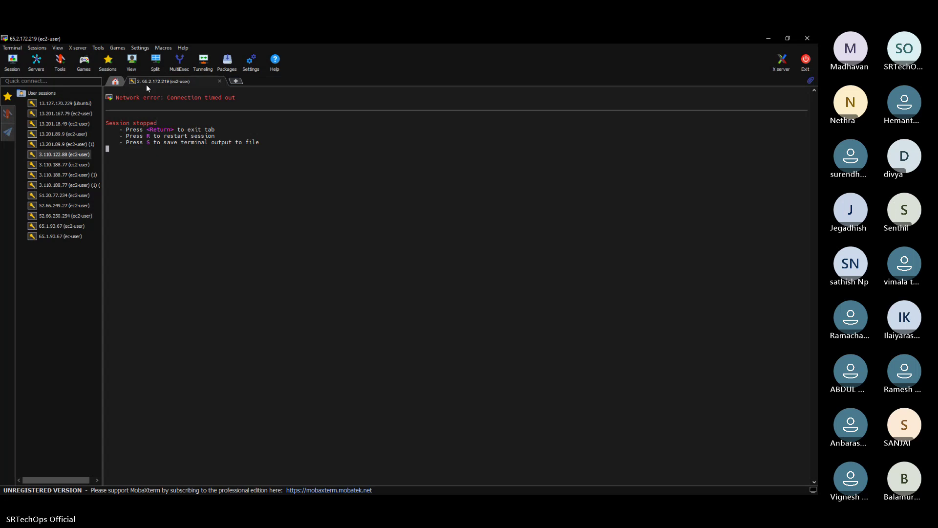
{"action": "left_click", "coordinate": [220, 81]}
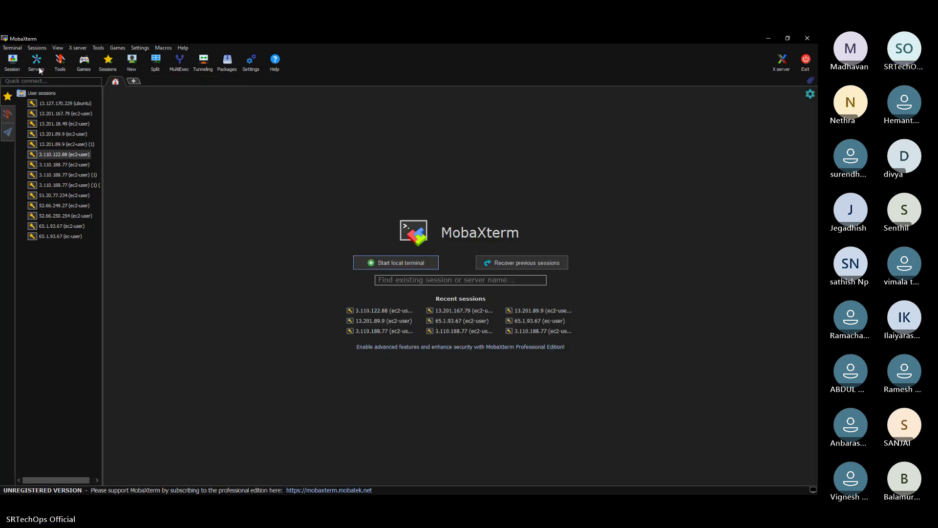
Create a new SSH session with the public VM's copied IP as remote host
{"action": "left_click", "coordinate": [12, 61]}
{"action": "left_click", "coordinate": [237, 166]}
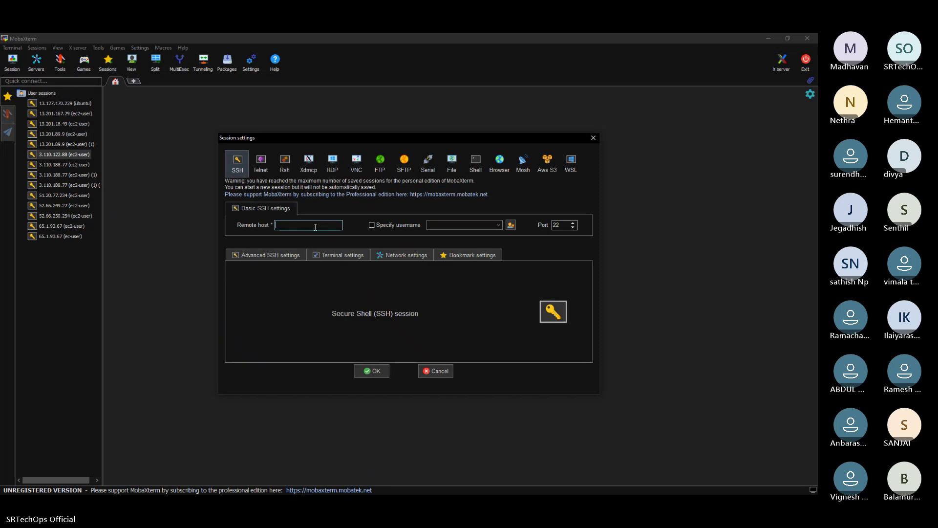
{"action": "key", "text": "alt+Tab"}
{"action": "scroll", "coordinate": [445, 207], "scroll_direction": "left", "scroll_amount": 10}
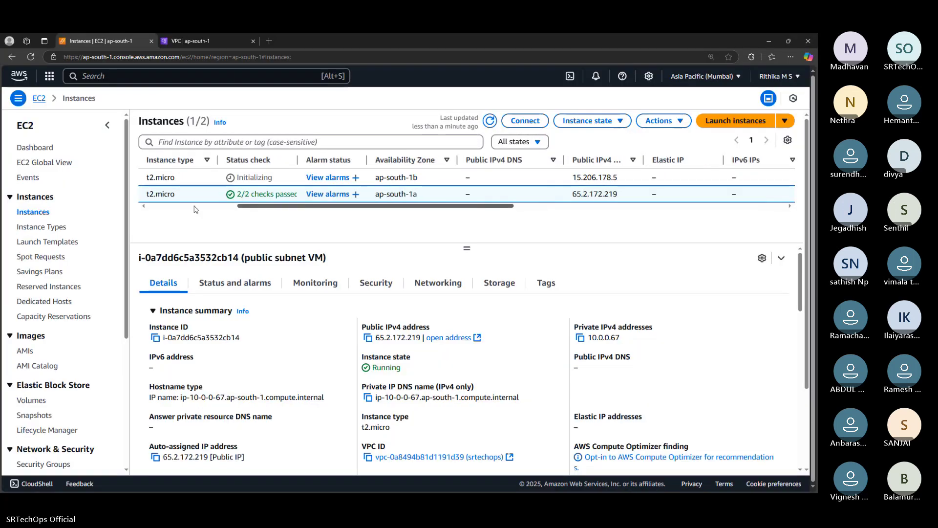
{"action": "left_click", "coordinate": [368, 338]}
{"action": "key", "text": "alt+Tab"}
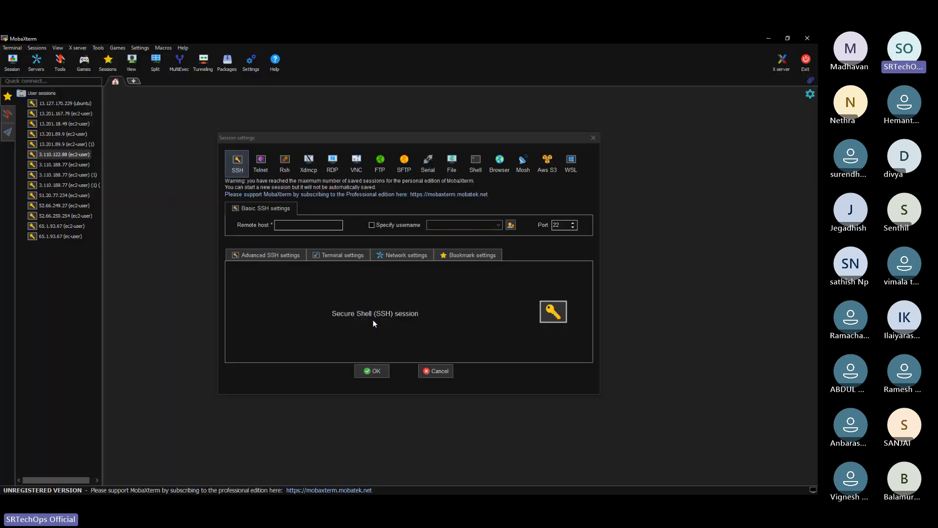
{"action": "left_click", "coordinate": [274, 225]}
{"action": "key", "text": "ctrl+v"}
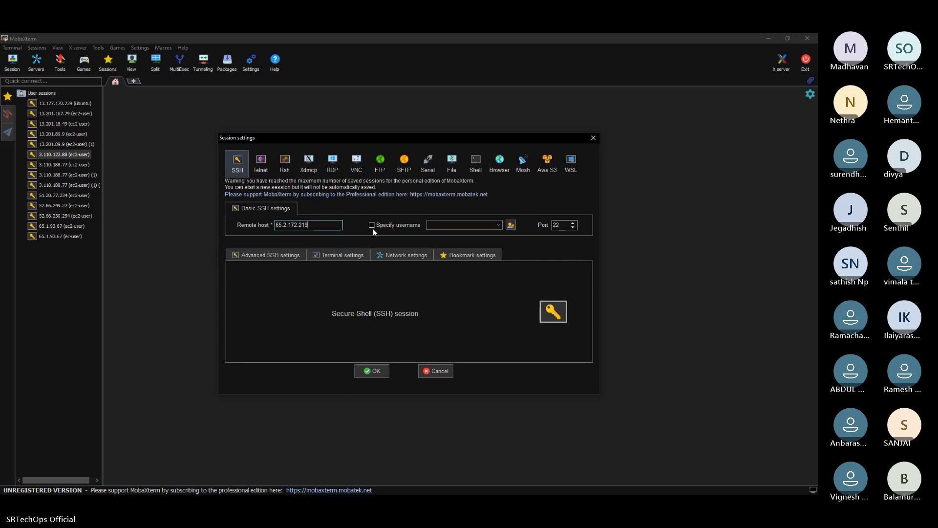
Set username ec2-user and the dockerKey private key, then launch the session
{"action": "left_click", "coordinate": [372, 225]}
{"action": "key", "text": "BackSpace"}
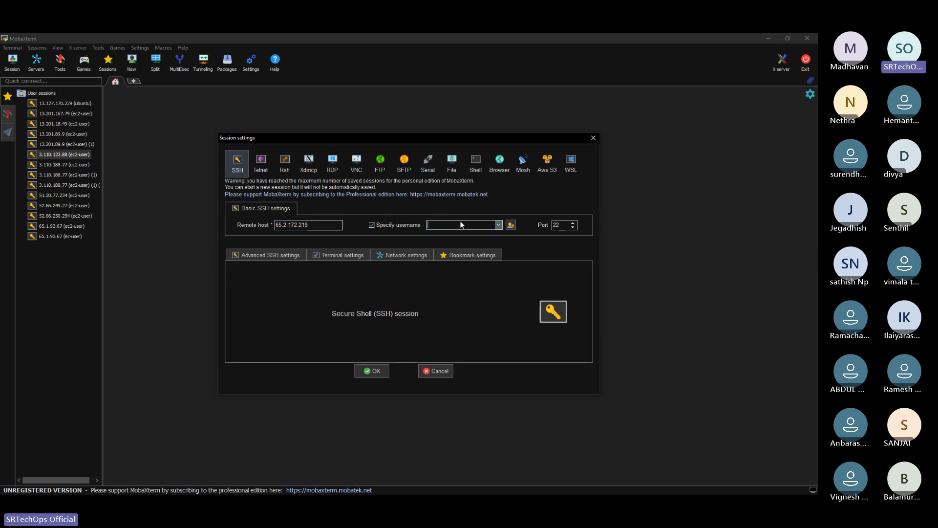
{"action": "type", "text": "ec2-us"}
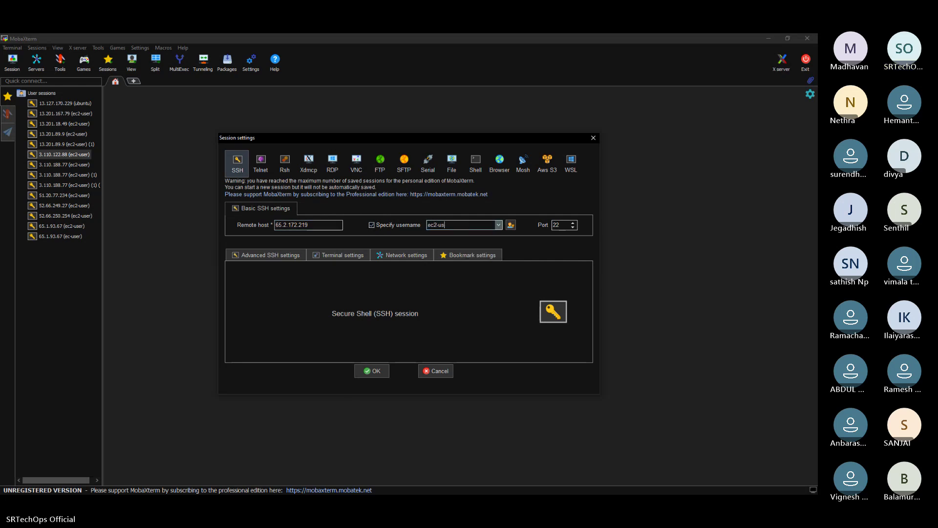
{"action": "type", "text": "er"}
{"action": "left_click", "coordinate": [262, 254]}
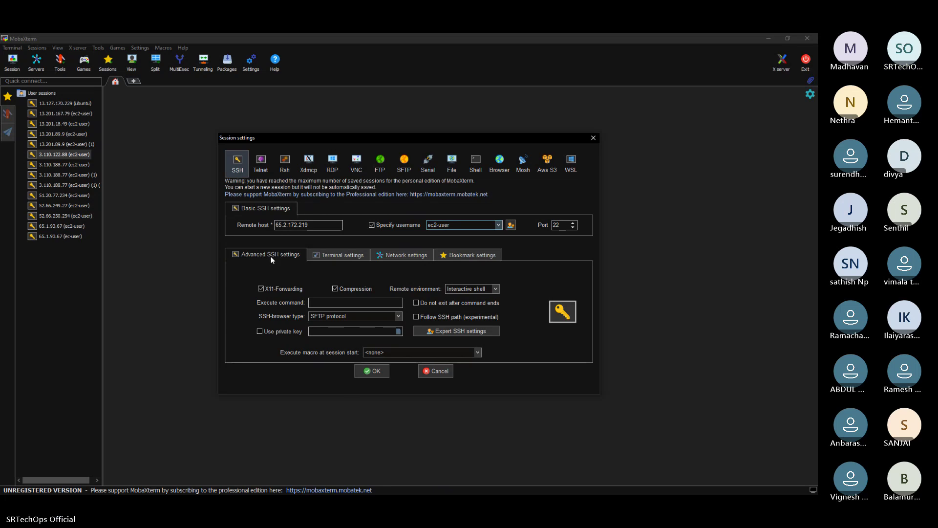
{"action": "left_click", "coordinate": [278, 331]}
{"action": "left_click", "coordinate": [399, 332]}
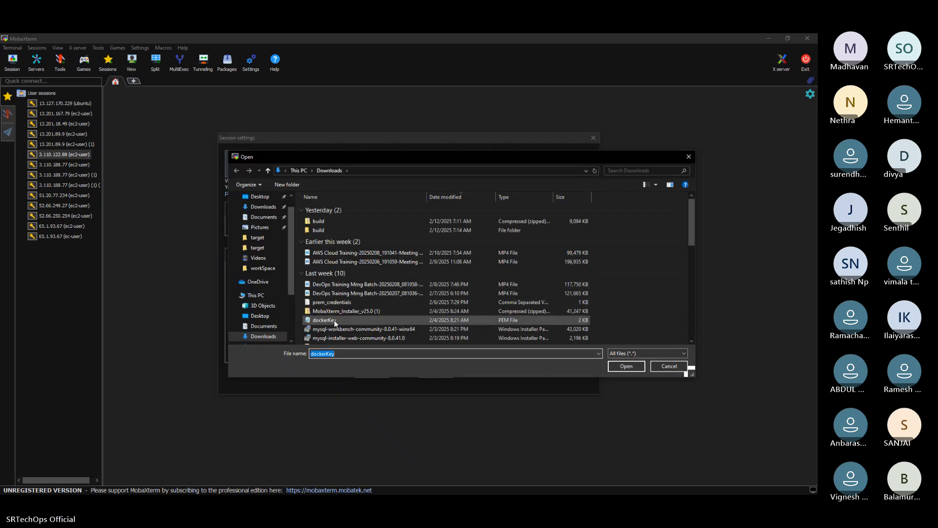
{"action": "left_click", "coordinate": [628, 368]}
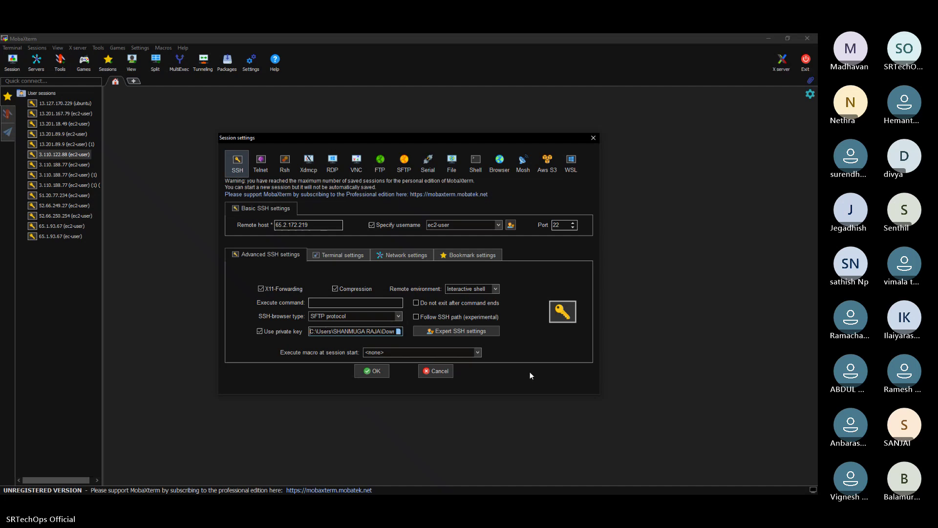
{"action": "left_click", "coordinate": [373, 371]}
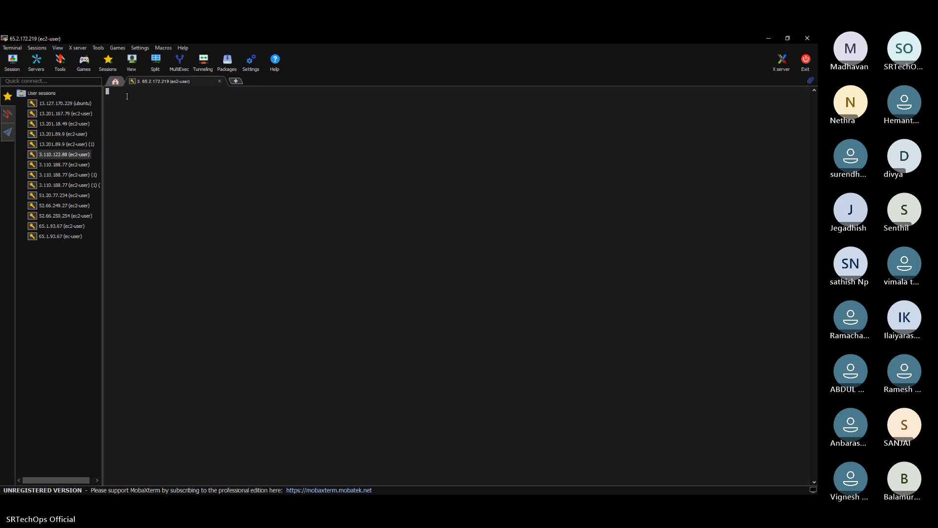
Refresh the EC2 instance list while the SSH terminal stays blank
{"action": "key", "text": "alt+Tab"}
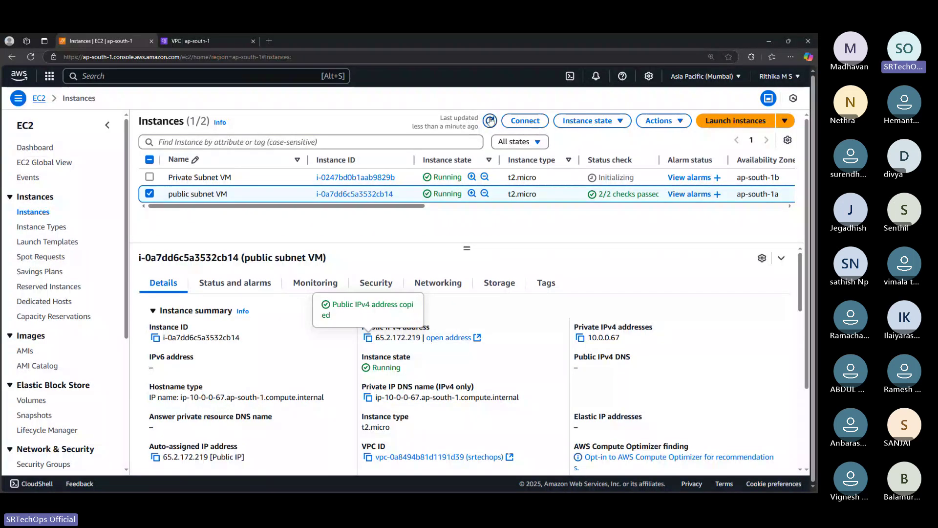
{"action": "left_click", "coordinate": [490, 120]}
{"action": "key", "text": "alt+Tab"}
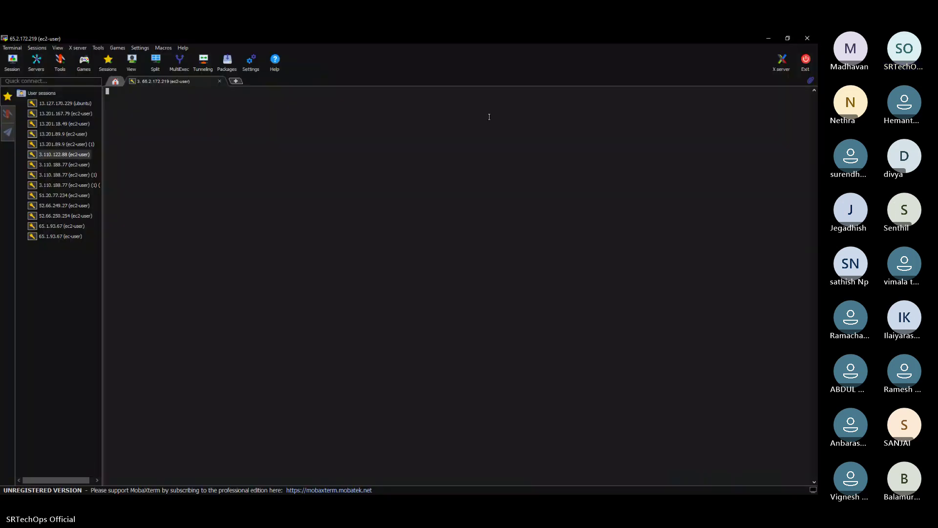
{"action": "key", "text": "alt+Tab"}
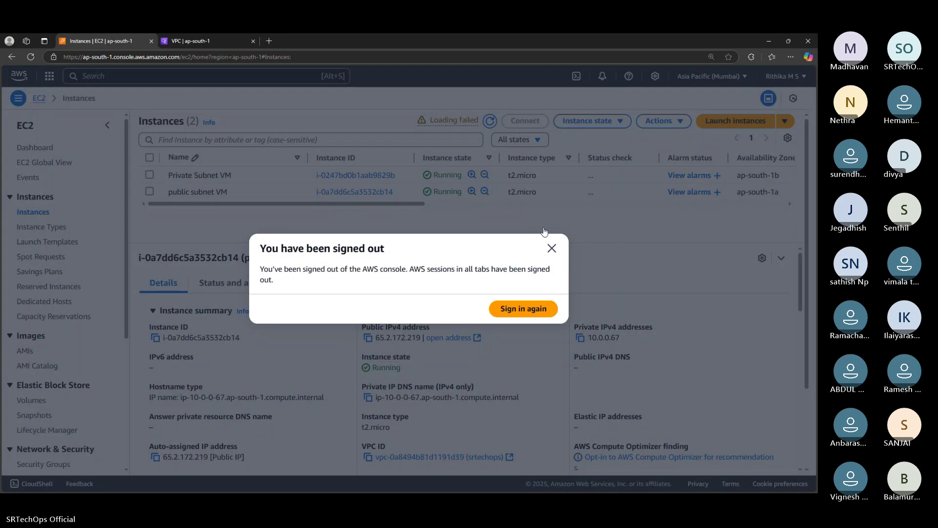
Dismiss the signed-out notice and submit the root user e-mail address
{"action": "left_click", "coordinate": [559, 249]}
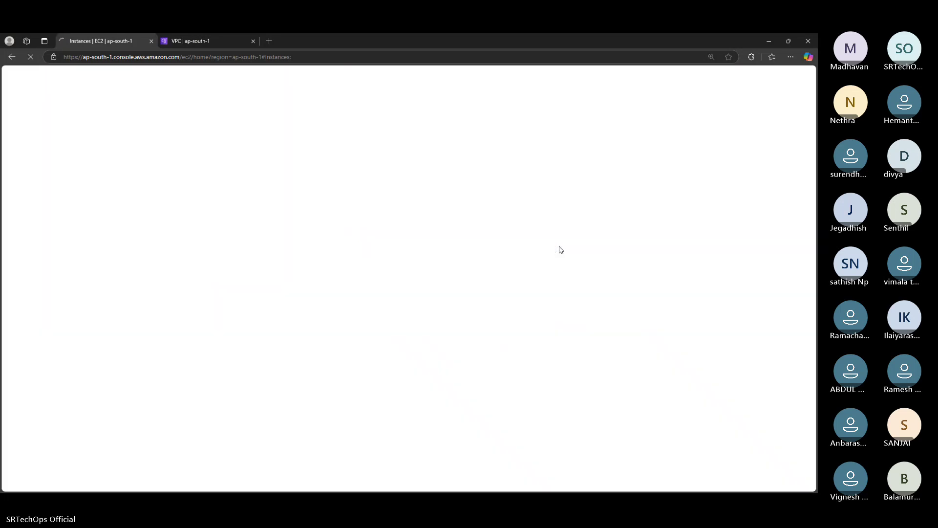
{"action": "left_click", "coordinate": [281, 286]}
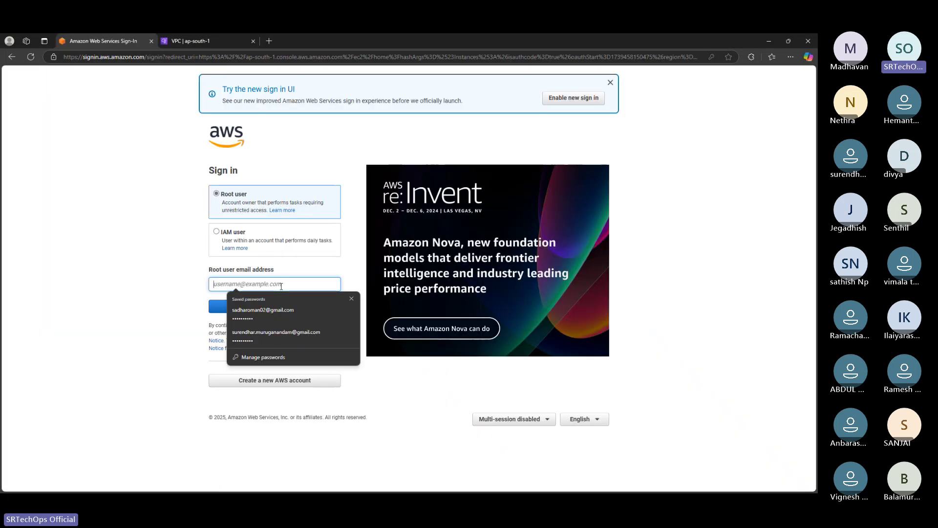
{"action": "key", "text": "ctrl+v"}
{"action": "key", "text": "Return"}
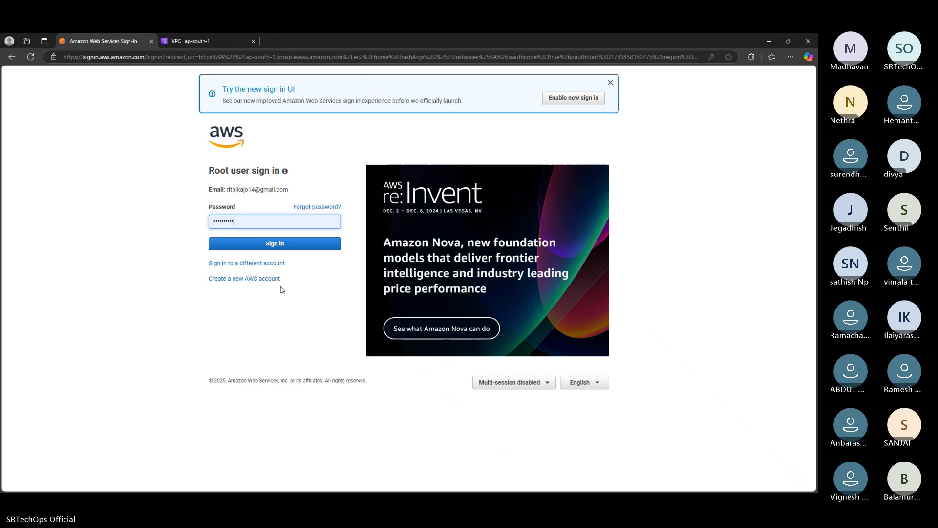
Replace the autofilled password with the account password and sign in
{"action": "key", "text": "ctrl+a"}
{"action": "key", "text": "BackSpace"}
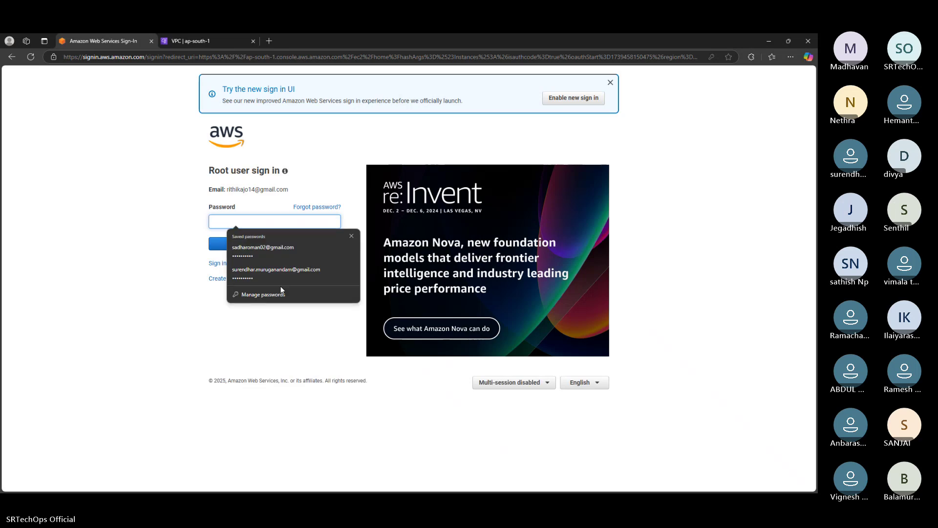
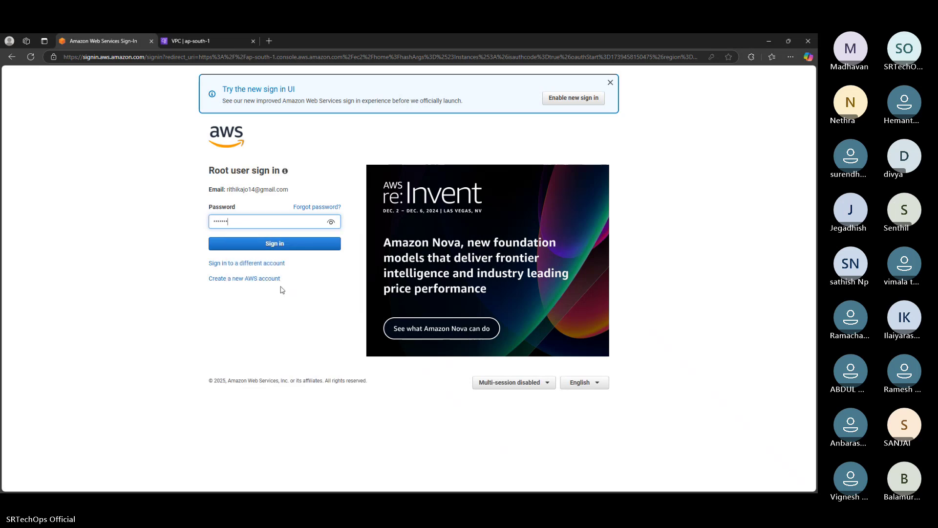
{"action": "key", "text": "ctrl+a"}
{"action": "key", "text": "BackSpace"}
{"action": "key", "text": "Return"}
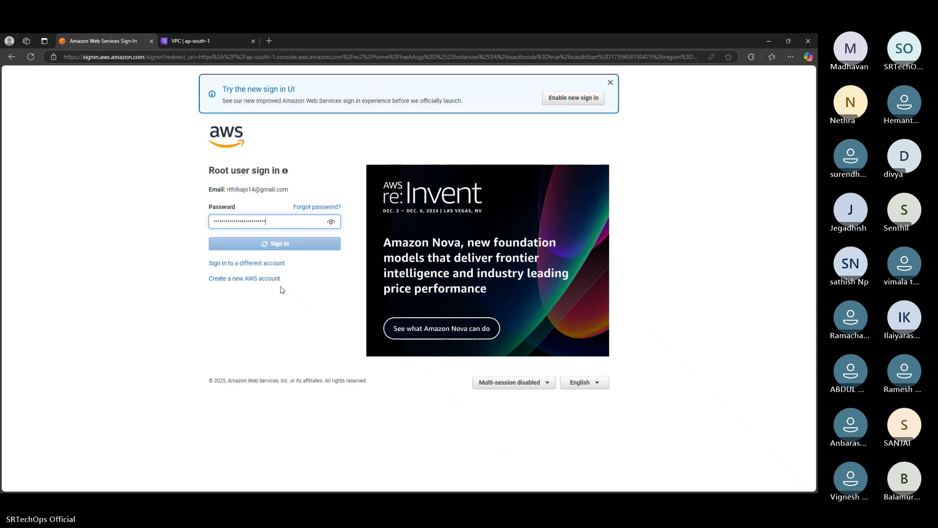
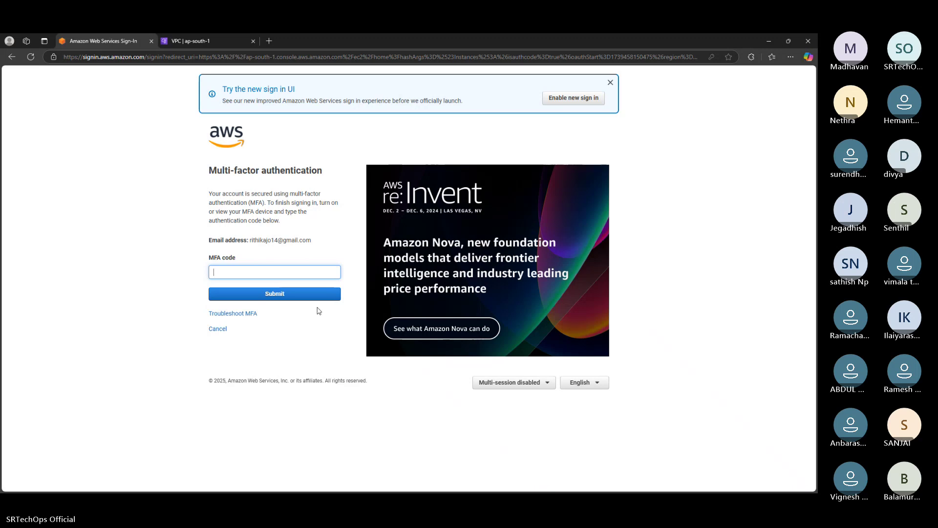
Enter the MFA verification code and submit it to finish signing in
{"action": "left_click", "coordinate": [281, 293]}
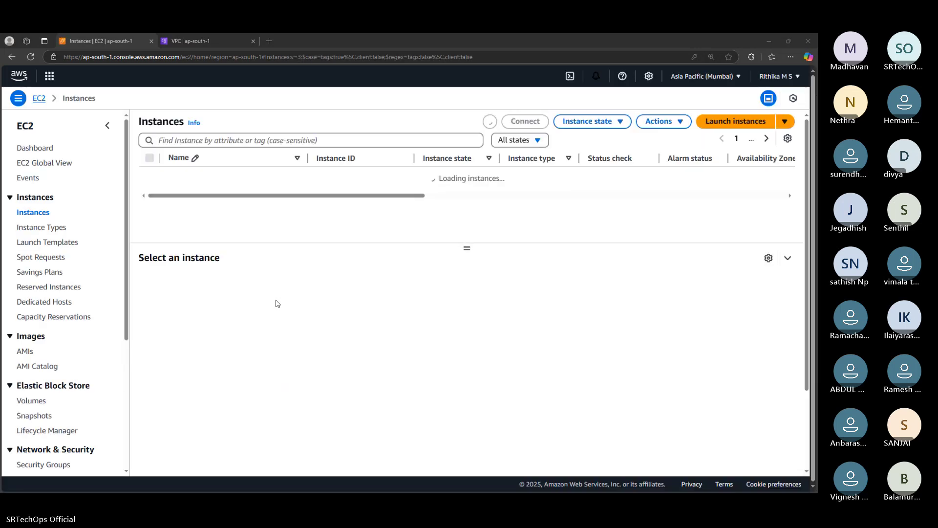
Start a new SSH session in MobaXterm, then return to the EC2 Instances list
{"action": "key", "text": "alt+Tab"}
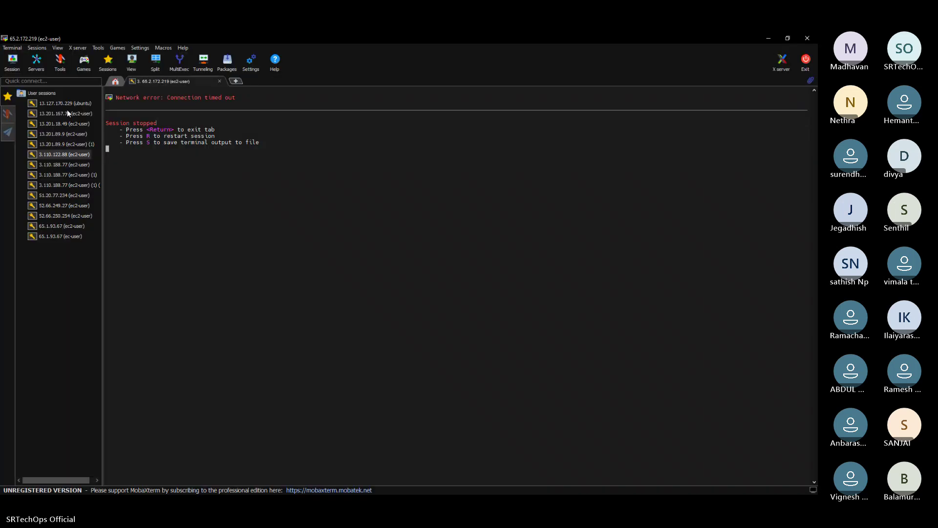
{"action": "left_click", "coordinate": [11, 63]}
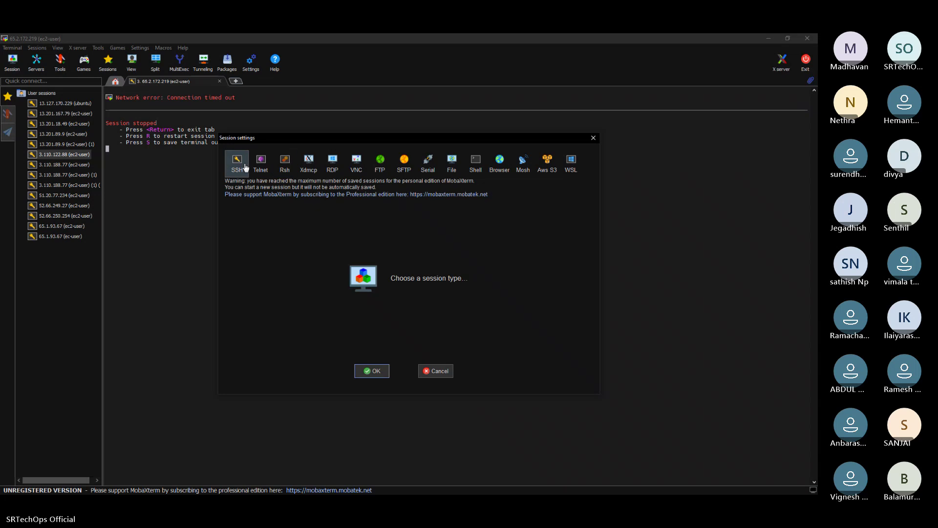
{"action": "left_click", "coordinate": [246, 166]}
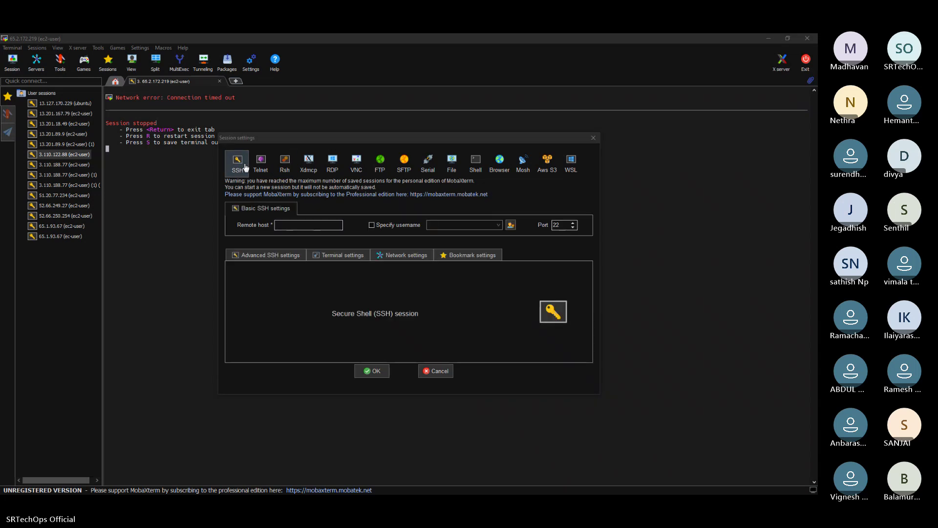
{"action": "key", "text": "alt+Tab"}
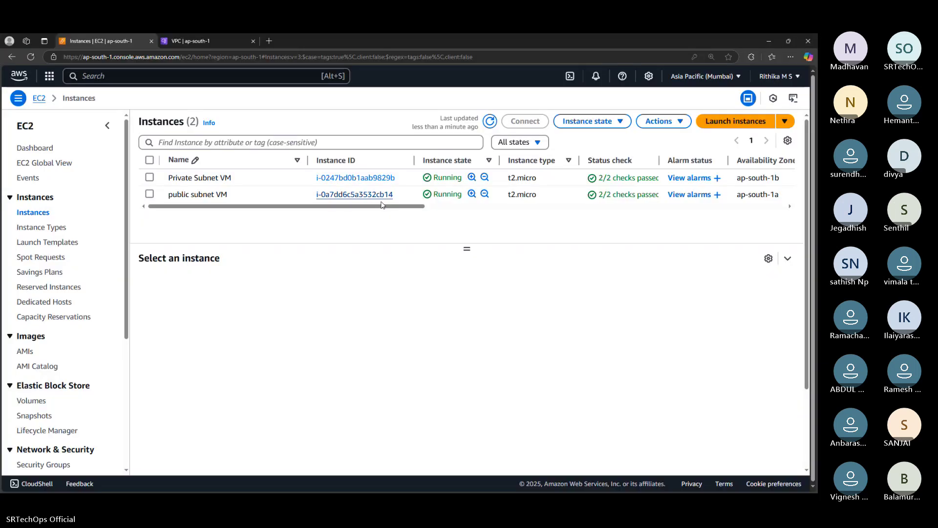
Review the public subnet VM's networking details, then sign back in on the VPC tab
{"action": "left_click", "coordinate": [150, 194]}
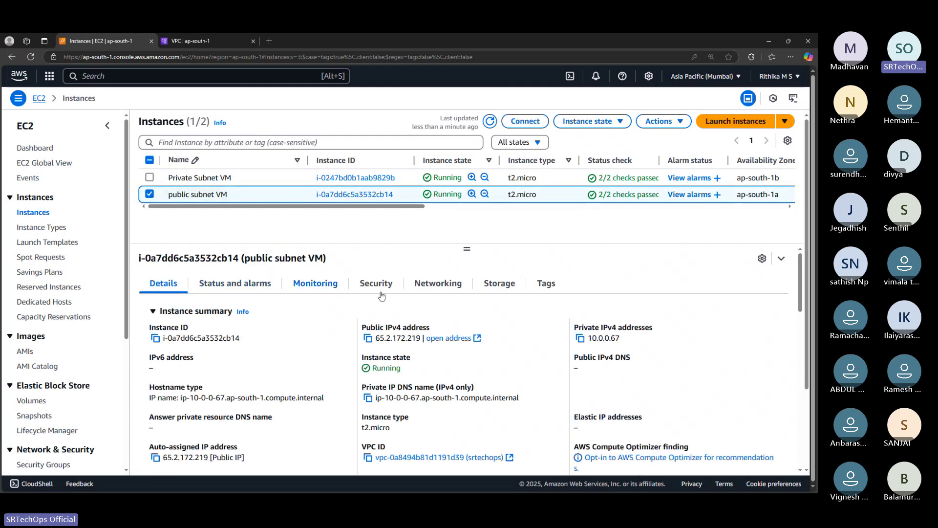
{"action": "left_click", "coordinate": [442, 287]}
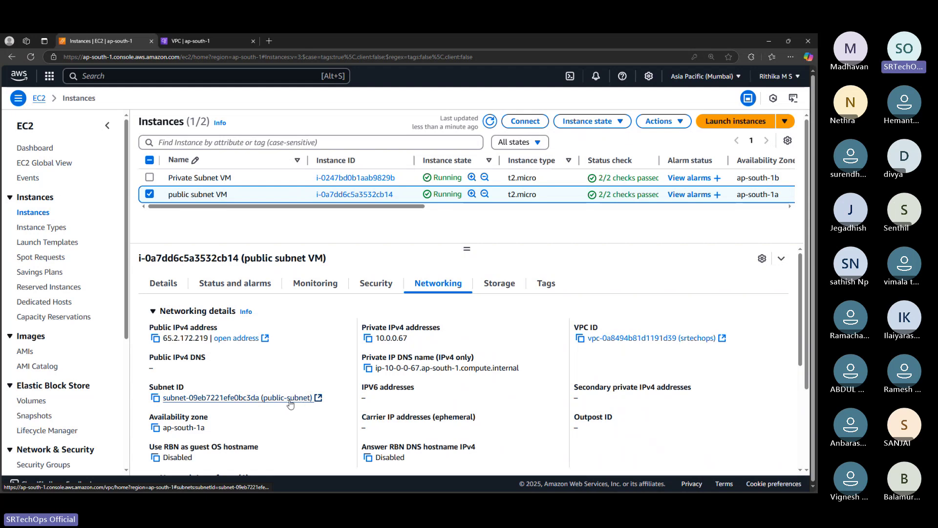
{"action": "scroll", "coordinate": [475, 375], "scroll_direction": "down", "scroll_amount": 3}
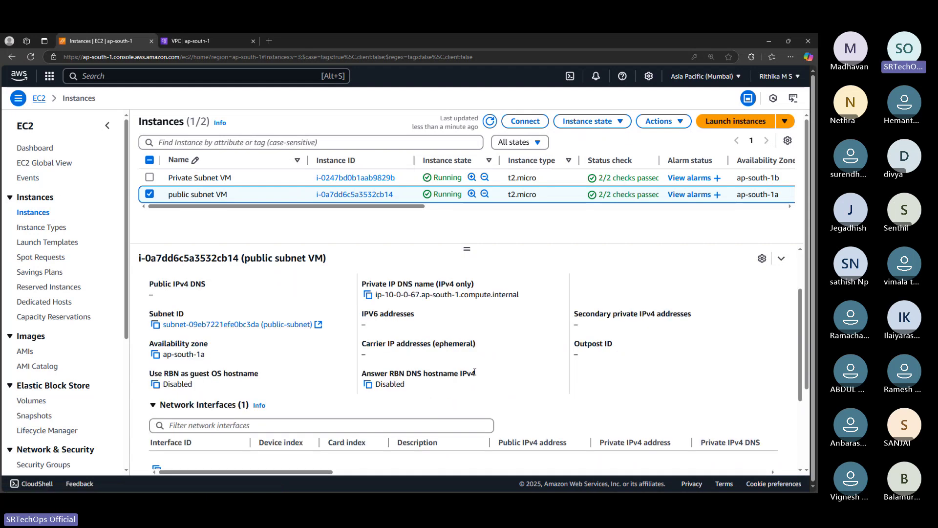
{"action": "scroll", "coordinate": [476, 375], "scroll_direction": "up", "scroll_amount": 2}
{"action": "scroll", "coordinate": [476, 374], "scroll_direction": "down", "scroll_amount": 3}
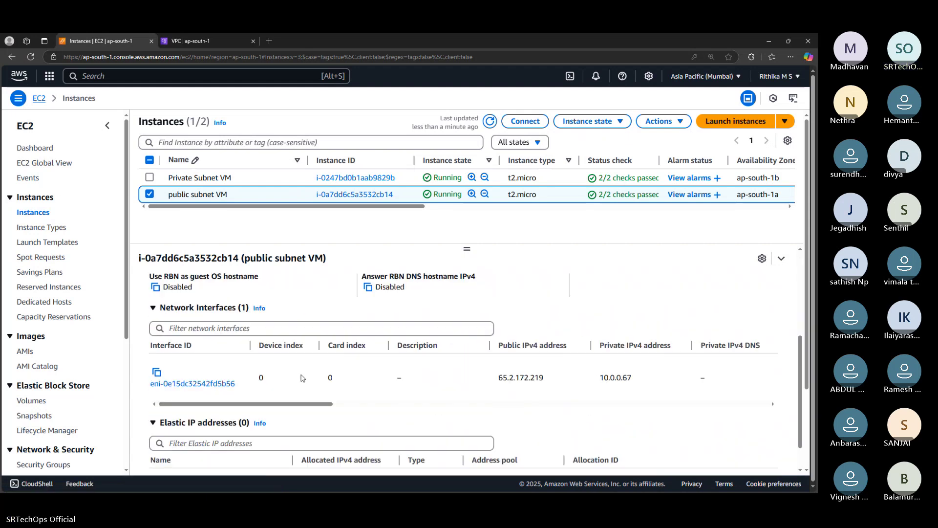
{"action": "scroll", "coordinate": [301, 378], "scroll_direction": "down", "scroll_amount": 1}
{"action": "scroll", "coordinate": [301, 377], "scroll_direction": "up", "scroll_amount": 5}
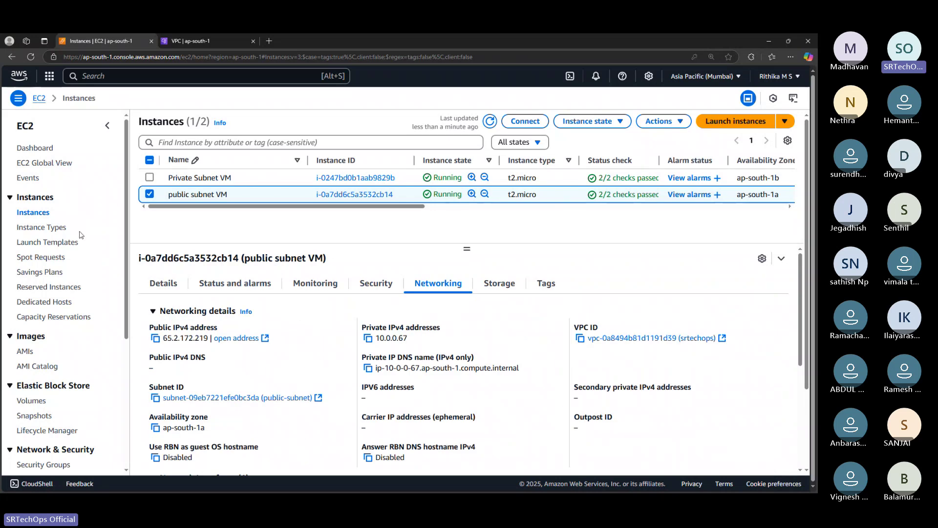
{"action": "left_click", "coordinate": [196, 41]}
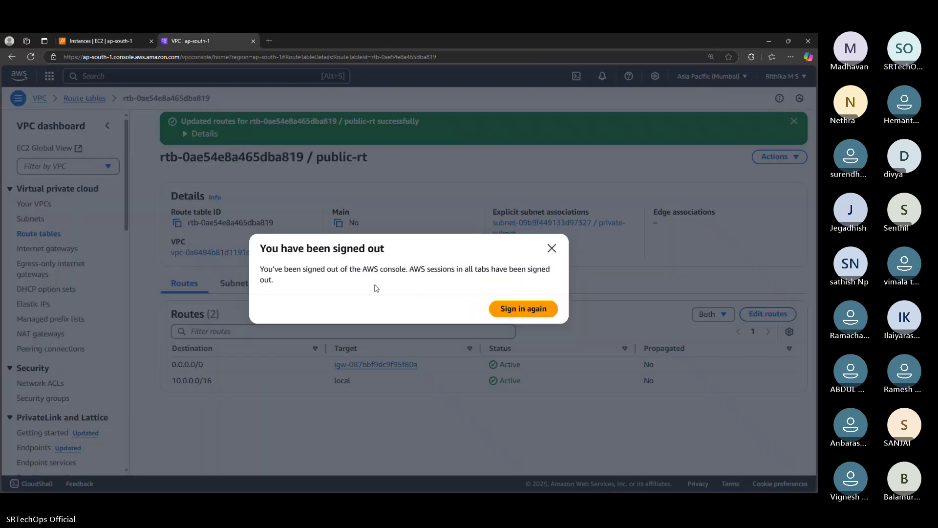
{"action": "left_click", "coordinate": [30, 56]}
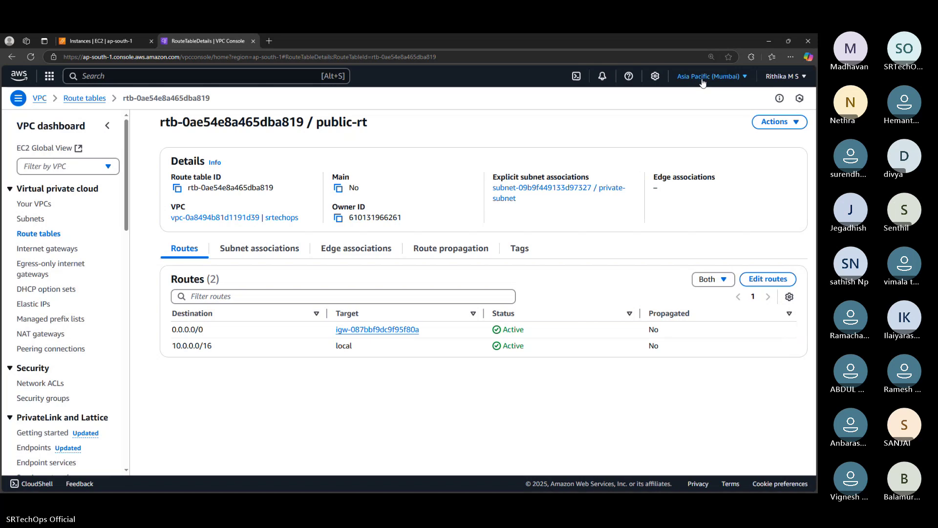
Compare the route tables of public-subnet and private-subnet on the Subnets page
{"action": "left_click", "coordinate": [32, 208]}
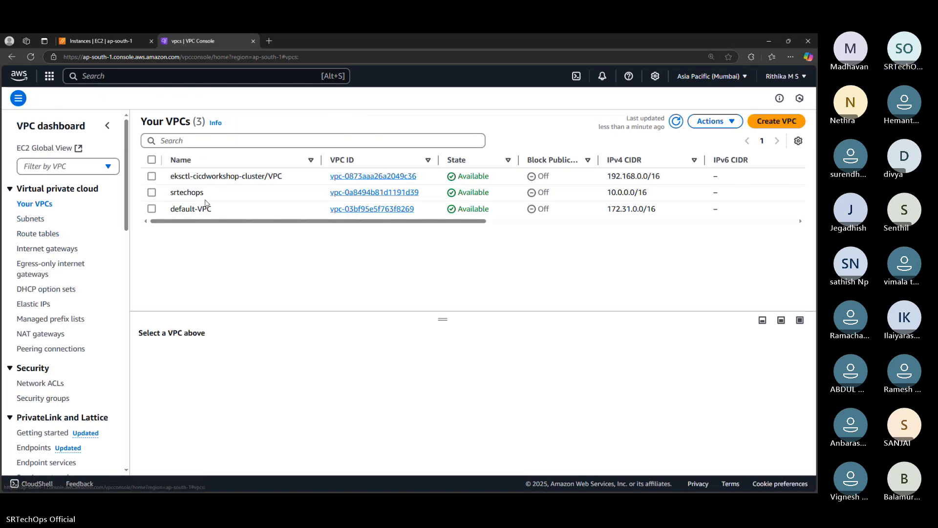
{"action": "left_click", "coordinate": [33, 220]}
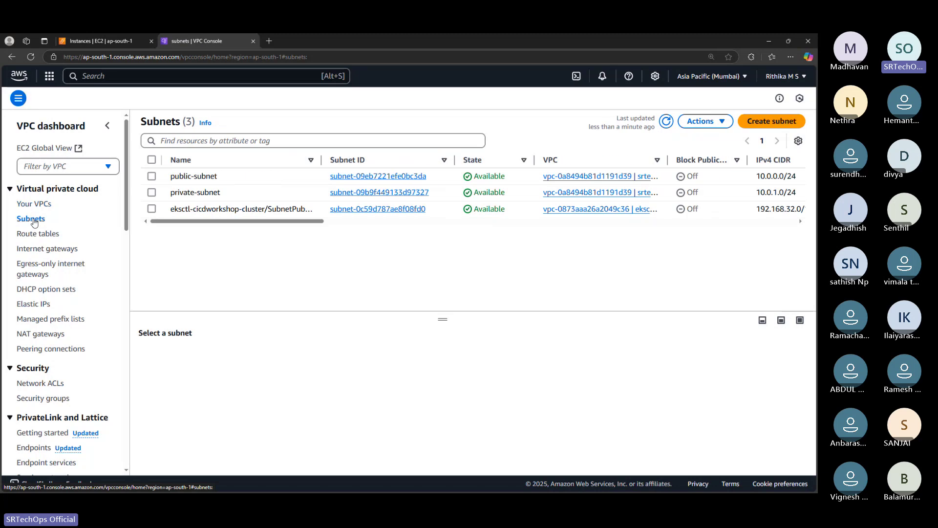
{"action": "left_click", "coordinate": [151, 176]}
{"action": "left_click", "coordinate": [277, 360]}
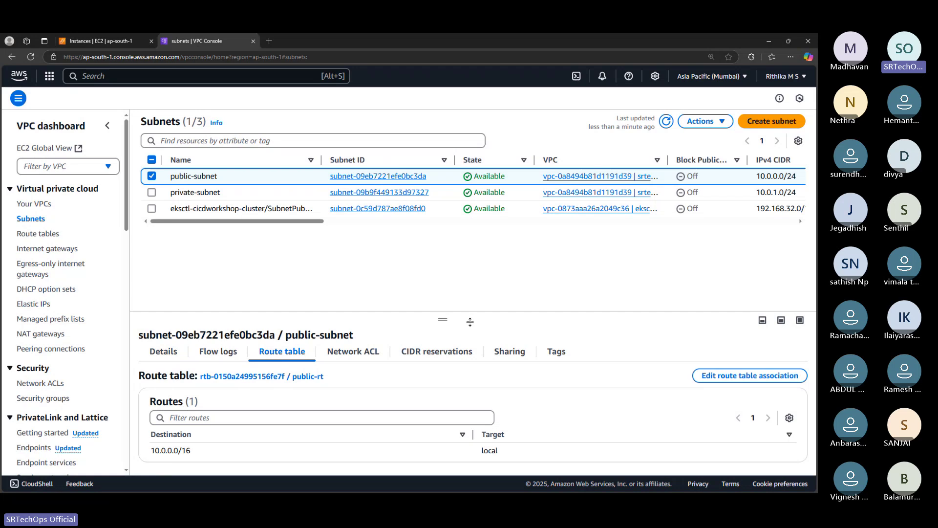
{"action": "left_click_drag", "start_coordinate": [443, 319], "coordinate": [431, 221]}
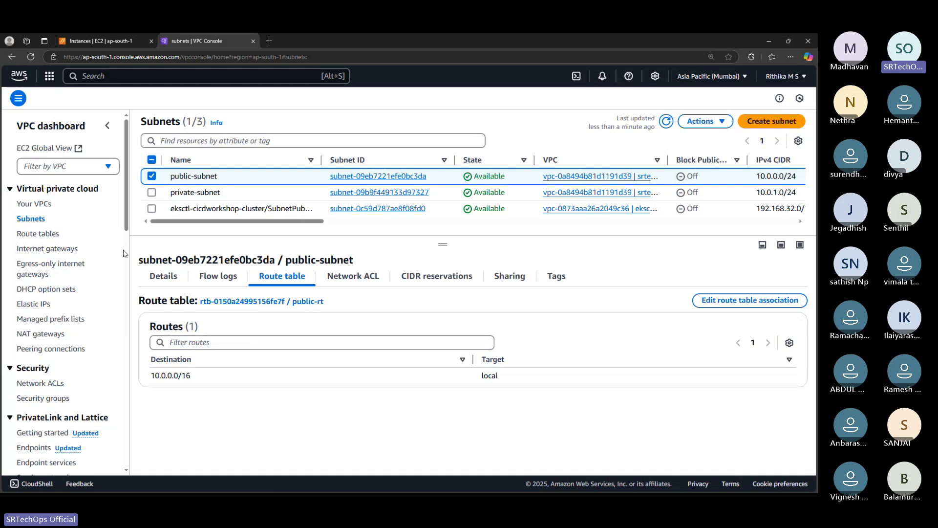
{"action": "left_click", "coordinate": [154, 193]}
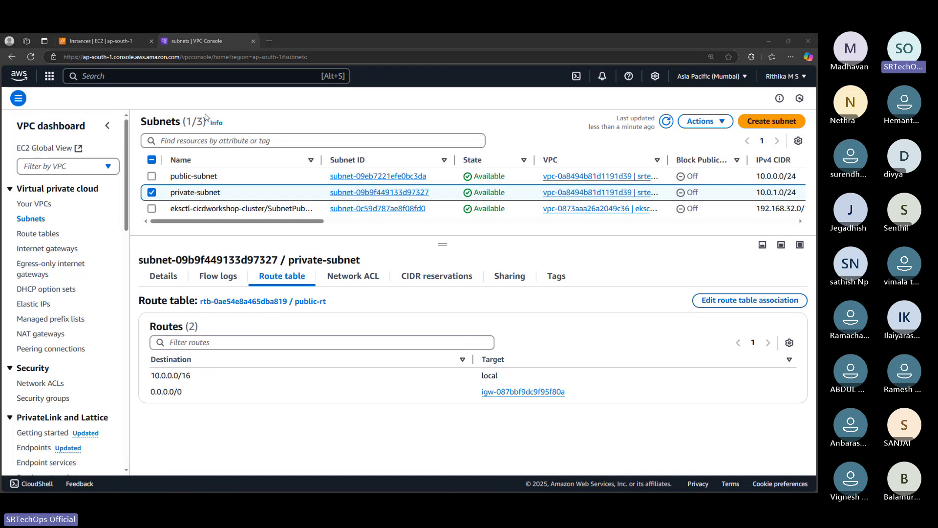
Redraw the Excalidraw arrow to run from the internet gateway to private rt
{"action": "key", "text": "alt+Tab"}
{"action": "left_click_drag", "start_coordinate": [342, 307], "coordinate": [490, 296]}
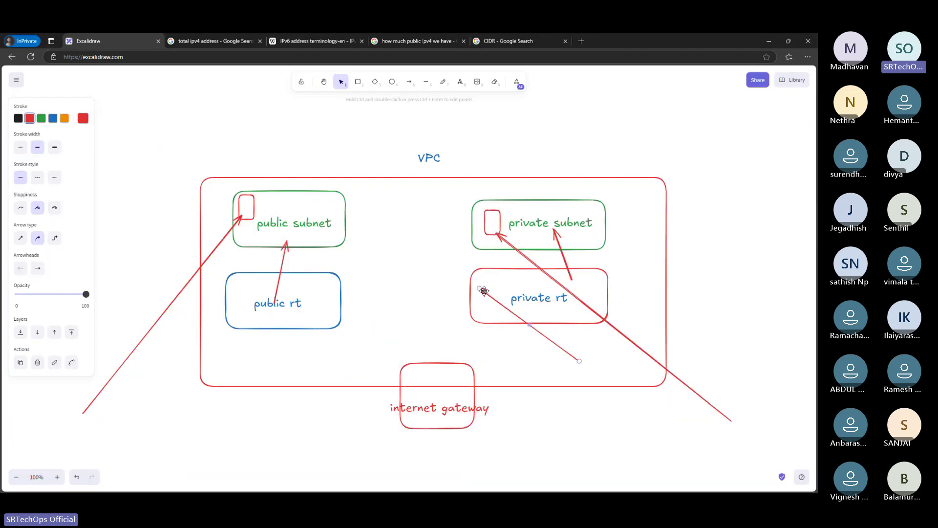
{"action": "left_click_drag", "start_coordinate": [581, 362], "coordinate": [450, 400]}
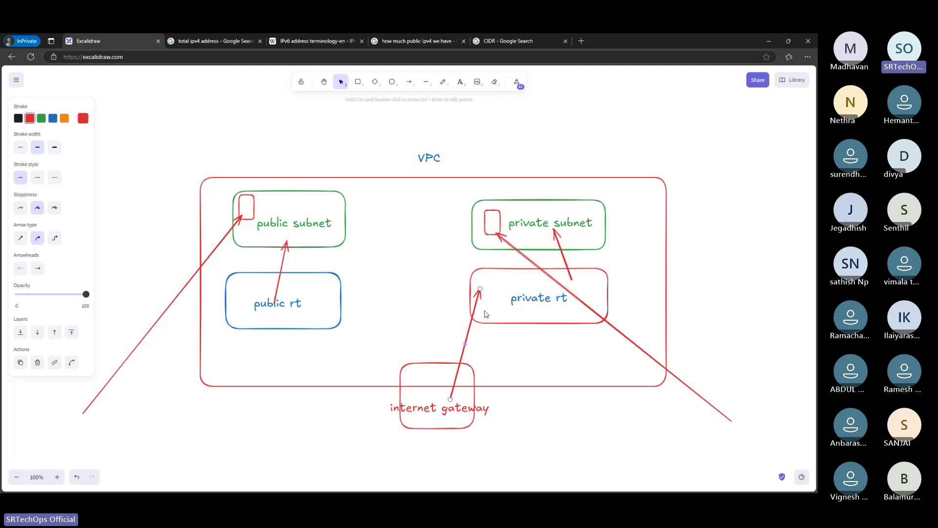
{"action": "key", "text": "alt+Tab"}
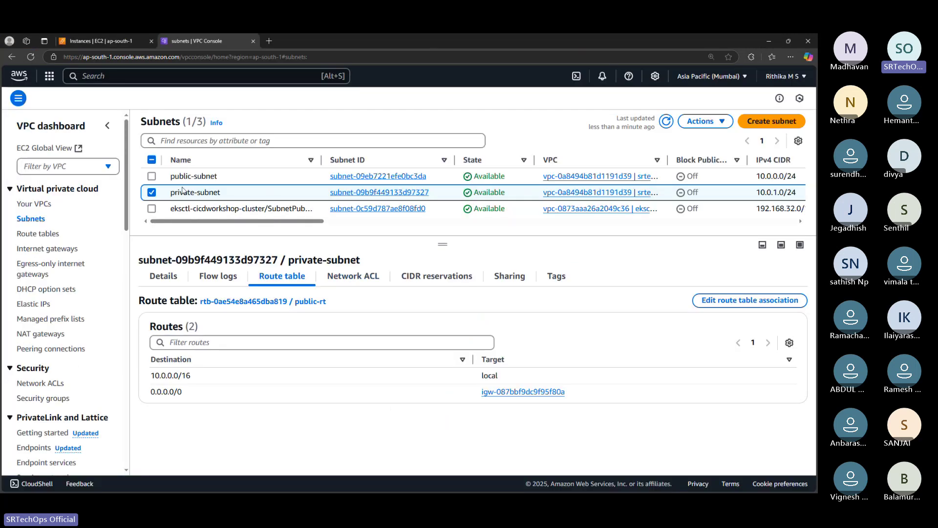
Start, then cancel, a route table association change for private-subnet
{"action": "left_click", "coordinate": [733, 300]}
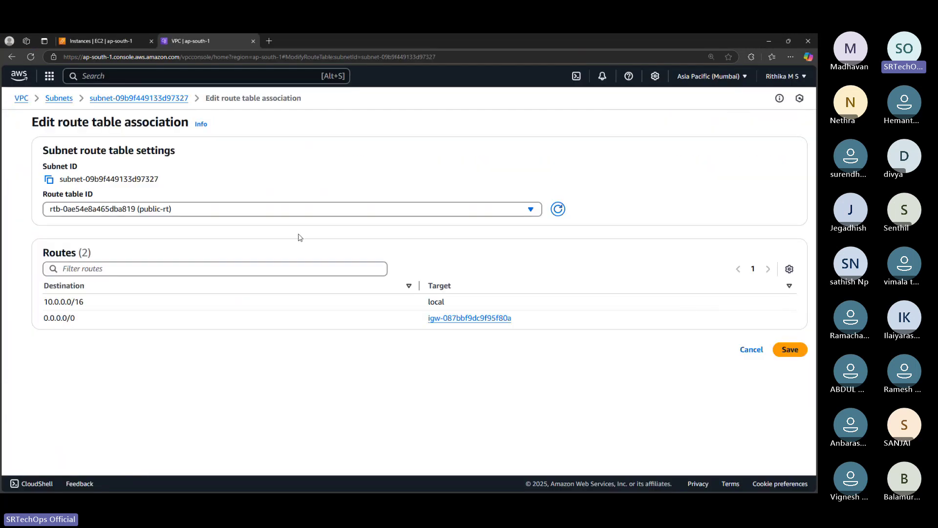
{"action": "left_click", "coordinate": [753, 349]}
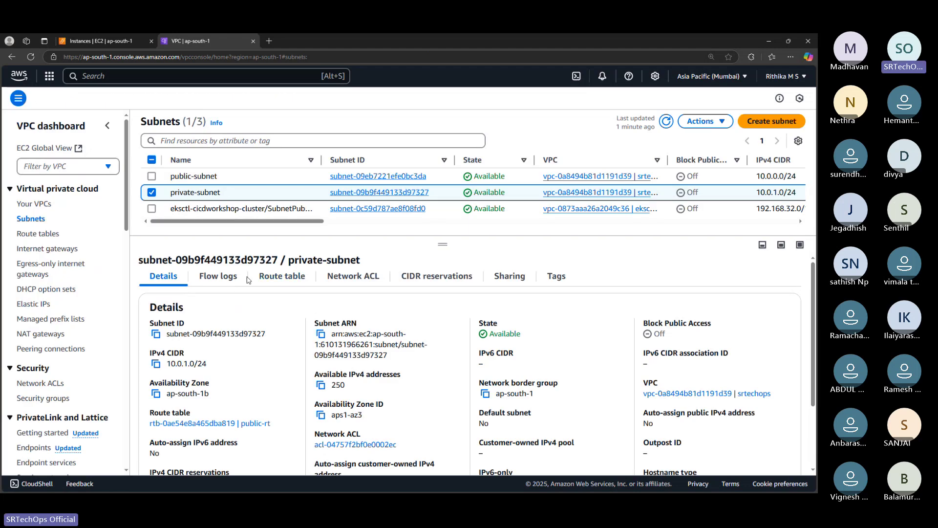
{"action": "left_click", "coordinate": [151, 192]}
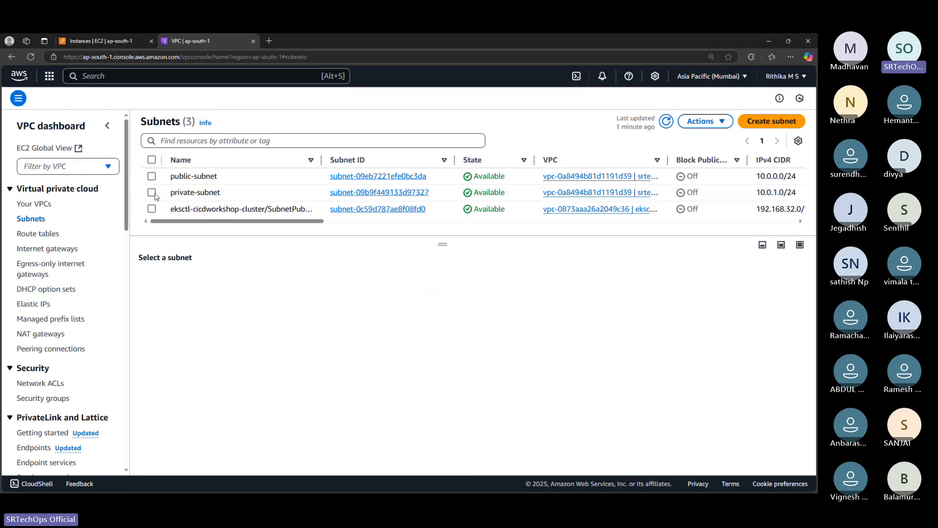
Delete the 0.0.0.0/0 internet gateway route from rtb-0ae54e8a465dba819 and save
{"action": "left_click", "coordinate": [47, 235]}
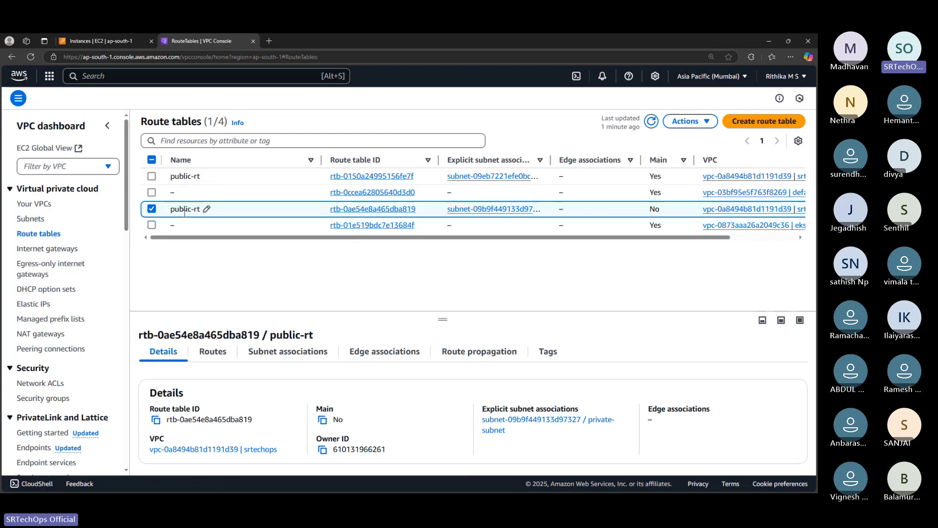
{"action": "left_click", "coordinate": [217, 353]}
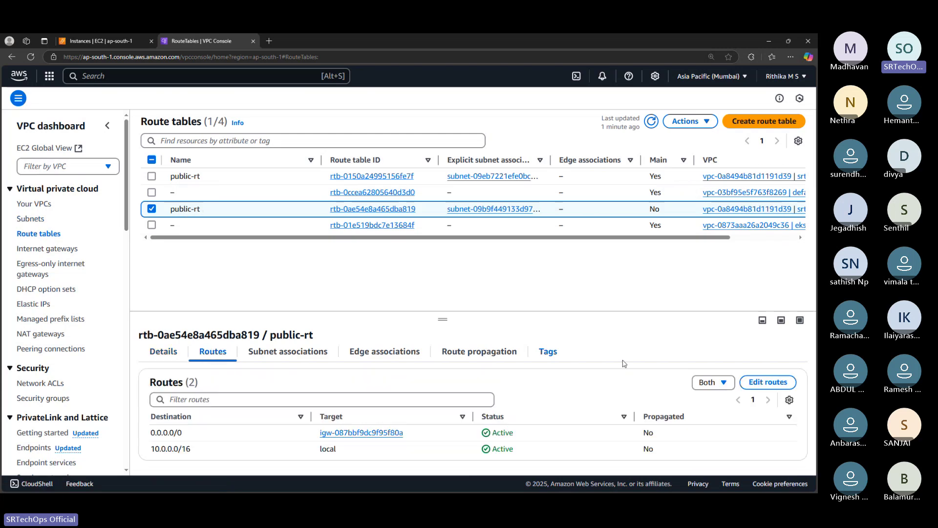
{"action": "left_click", "coordinate": [755, 387]}
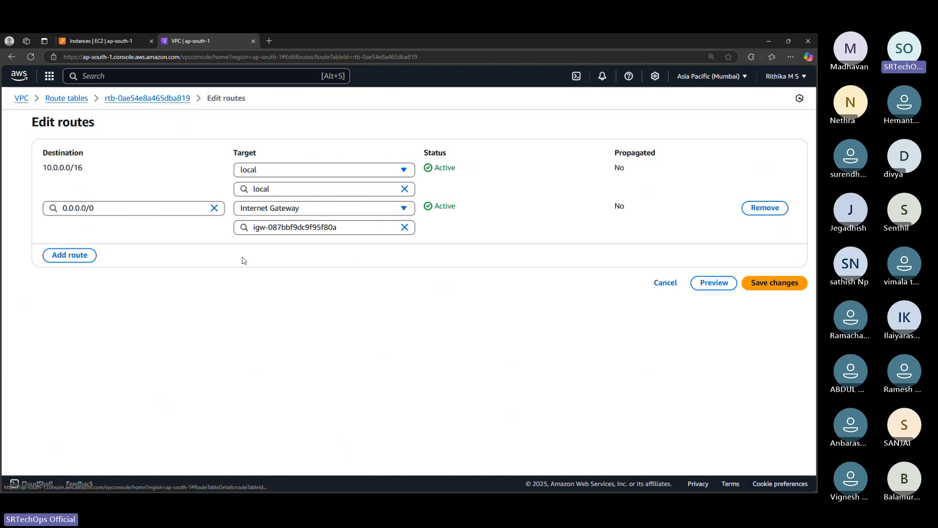
{"action": "left_click", "coordinate": [405, 227]}
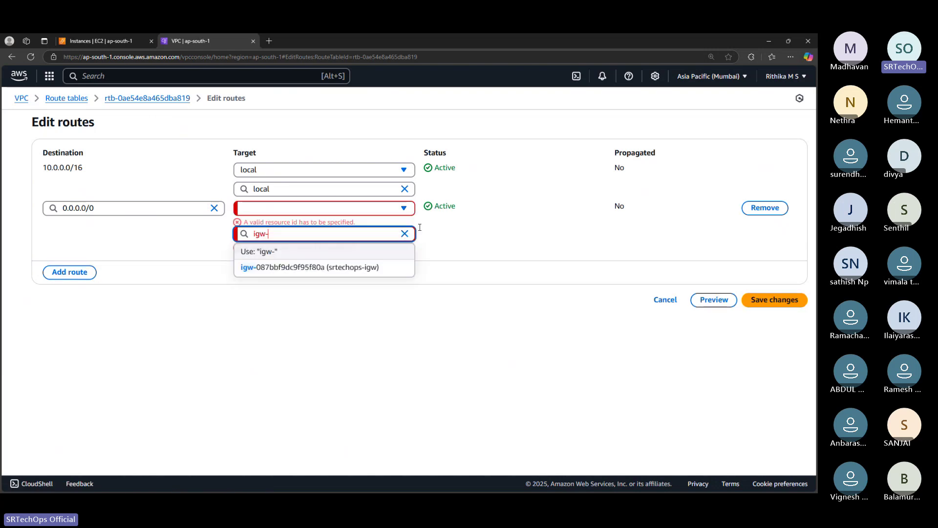
{"action": "left_click", "coordinate": [758, 210]}
{"action": "left_click", "coordinate": [772, 246]}
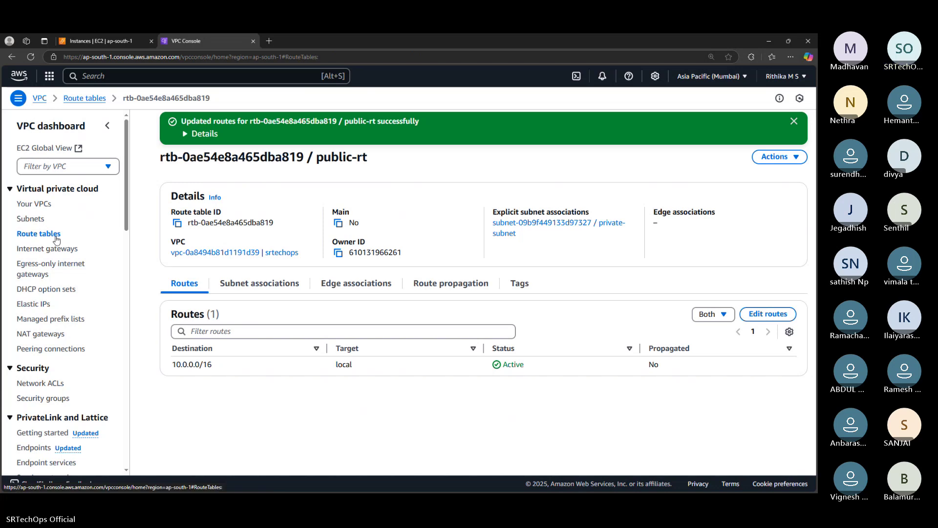
{"action": "left_click", "coordinate": [54, 235]}
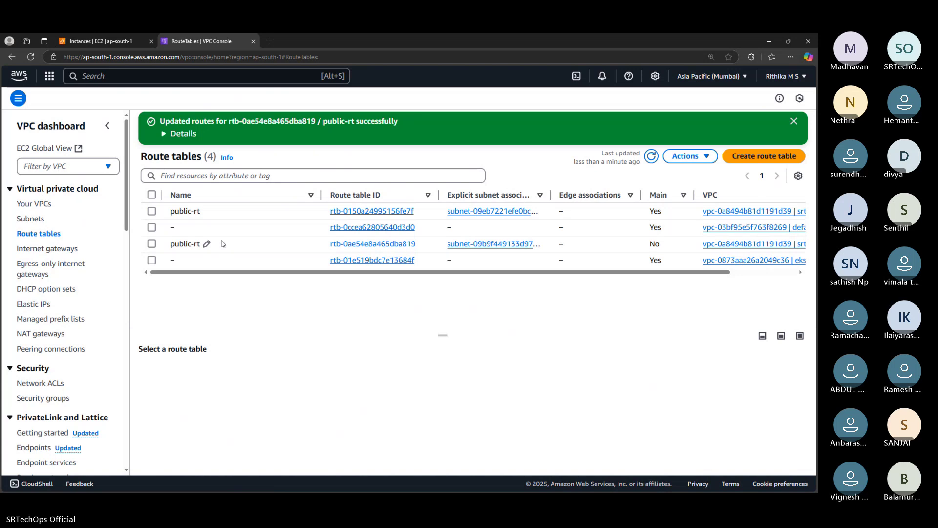
Inspect route table rtb-0ae54e8a465dba819 and refresh the route tables list
{"action": "left_click", "coordinate": [155, 244]}
{"action": "scroll", "coordinate": [334, 396], "scroll_direction": "down", "scroll_amount": 1}
{"action": "scroll", "coordinate": [335, 396], "scroll_direction": "up", "scroll_amount": 1}
{"action": "scroll", "coordinate": [334, 397], "scroll_direction": "down", "scroll_amount": 1}
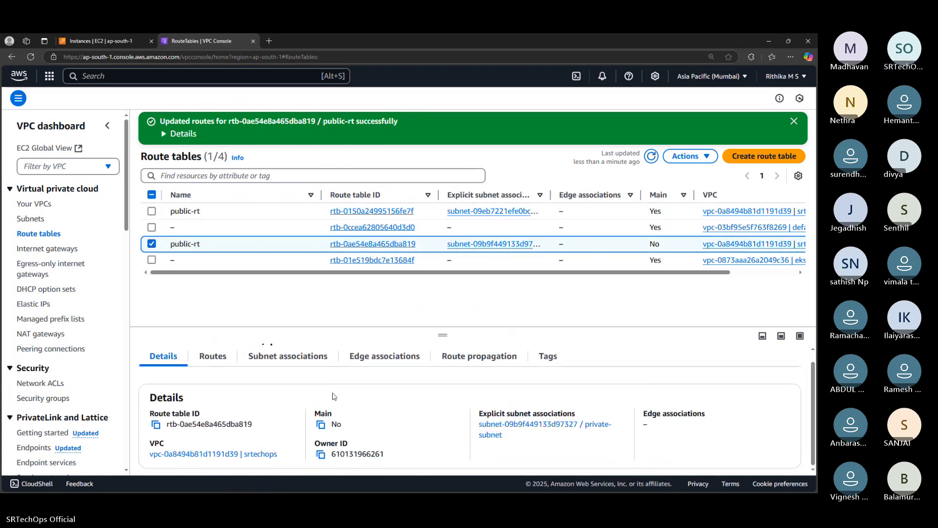
{"action": "scroll", "coordinate": [334, 397], "scroll_direction": "up", "scroll_amount": 1}
{"action": "scroll", "coordinate": [335, 397], "scroll_direction": "down", "scroll_amount": 1}
{"action": "scroll", "coordinate": [334, 396], "scroll_direction": "up", "scroll_amount": 1}
{"action": "scroll", "coordinate": [334, 396], "scroll_direction": "down", "scroll_amount": 1}
{"action": "scroll", "coordinate": [334, 397], "scroll_direction": "up", "scroll_amount": 2}
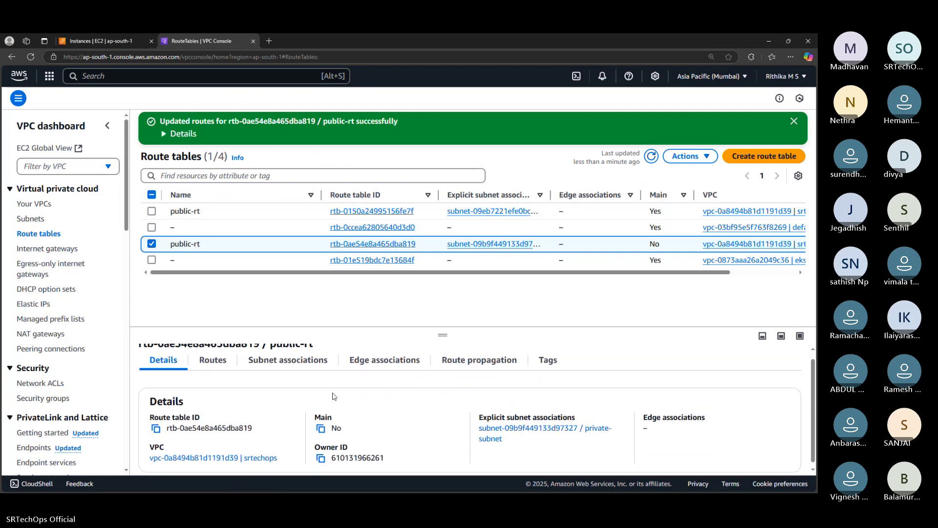
{"action": "left_click", "coordinate": [651, 156]}
{"action": "left_click_drag", "start_coordinate": [649, 244], "coordinate": [327, 244]}
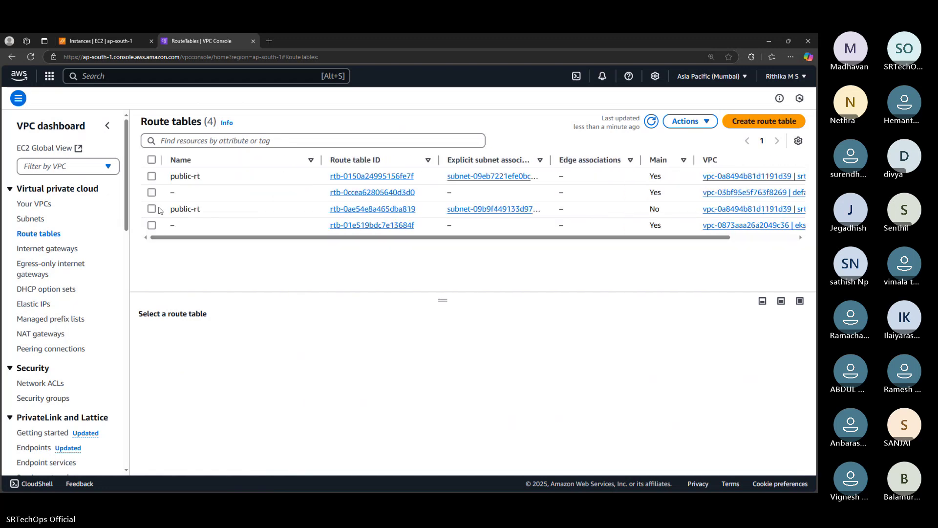
Rename the second public-rt route table to private-rt
{"action": "left_click", "coordinate": [152, 209]}
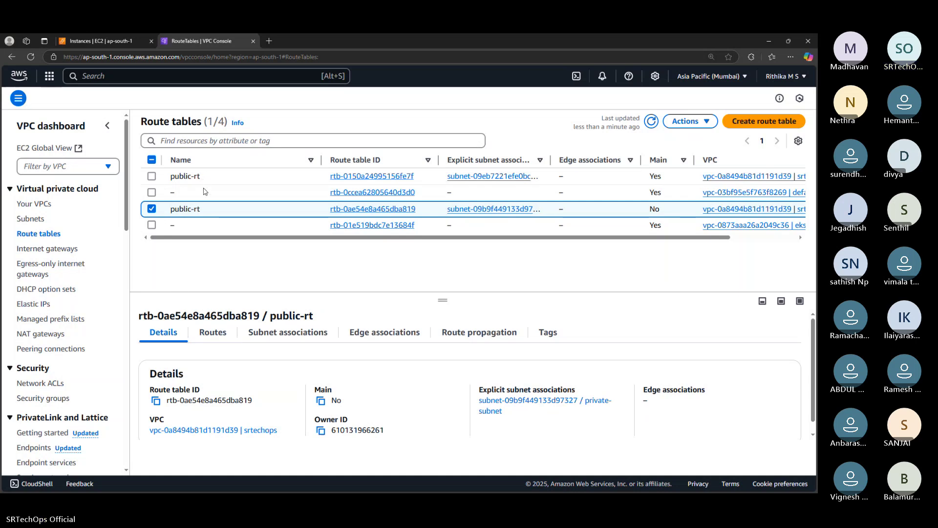
{"action": "left_click", "coordinate": [207, 209]}
{"action": "left_click", "coordinate": [239, 225]}
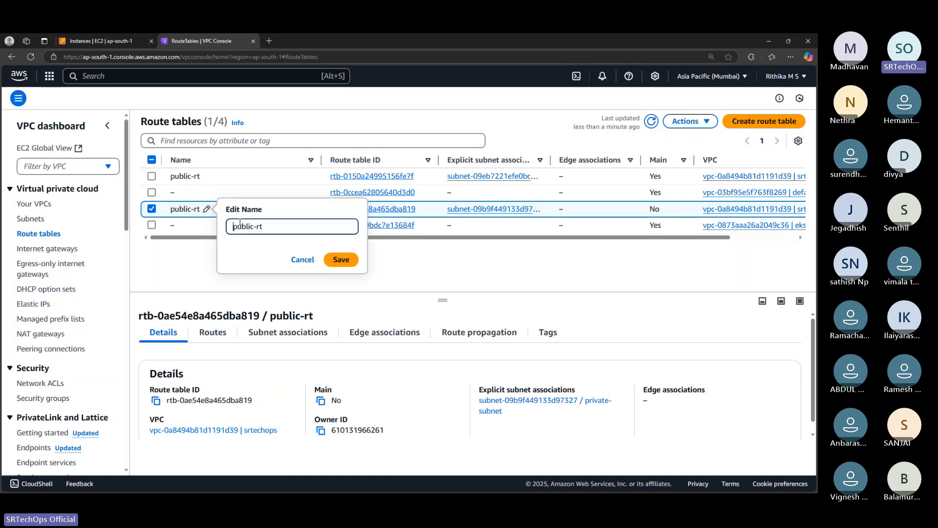
{"action": "key", "text": "Delete"}
{"action": "key", "text": "Delete"}
{"action": "key", "text": "Delete"}
{"action": "key", "text": "Delete"}
{"action": "key", "text": "Delete"}
{"action": "type", "text": "rivate"}
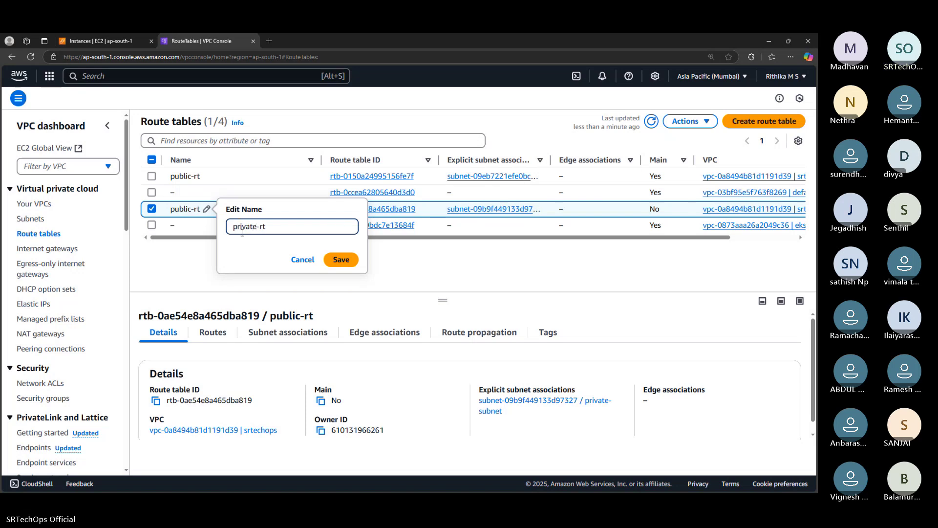
{"action": "left_click", "coordinate": [341, 260]}
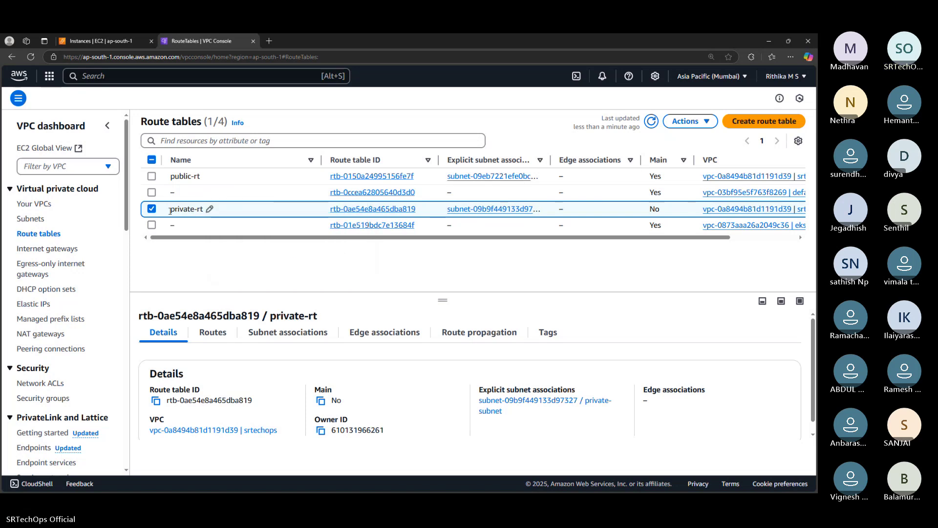
Select public-rt to view its details, then return to the EC2 Instances page
{"action": "left_click", "coordinate": [153, 209]}
{"action": "left_click", "coordinate": [153, 177]}
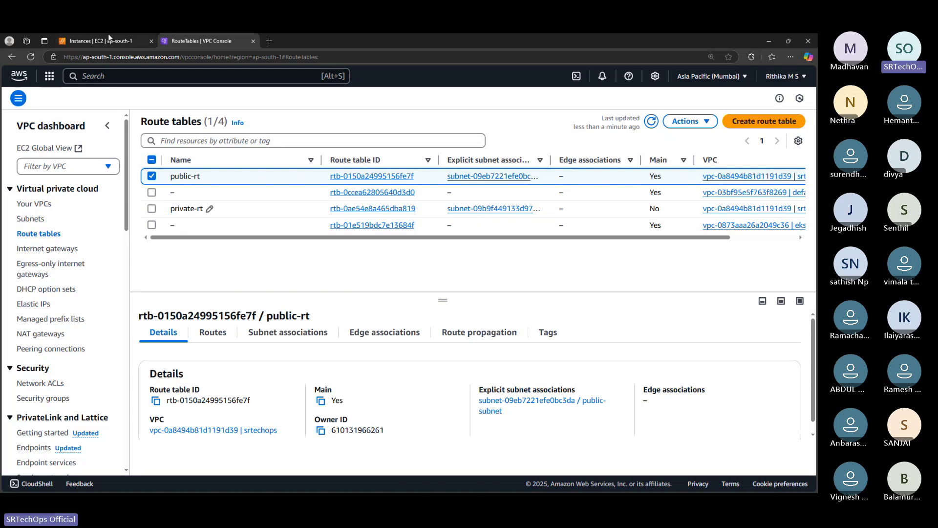
{"action": "left_click", "coordinate": [100, 41]}
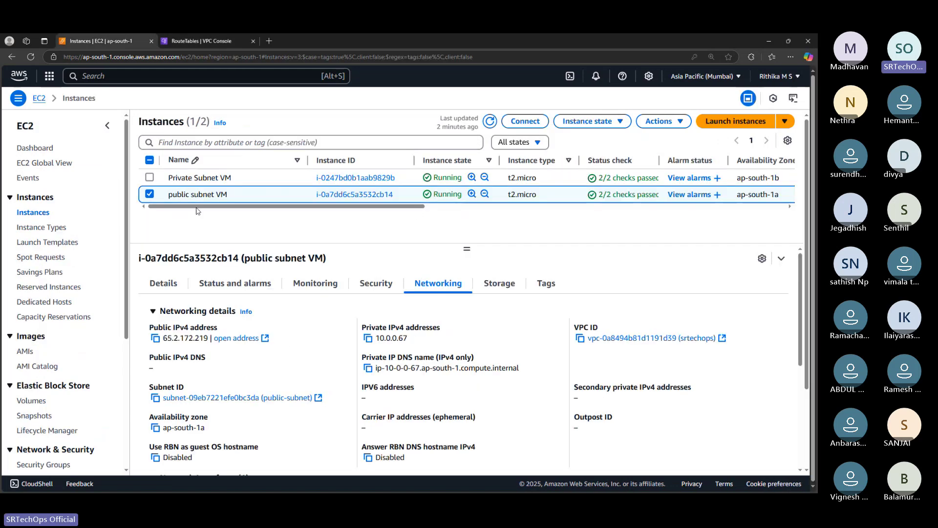
Scroll through the public subnet VM's Networking details, then return to the route tables list
{"action": "left_click", "coordinate": [150, 194]}
{"action": "left_click", "coordinate": [150, 194]}
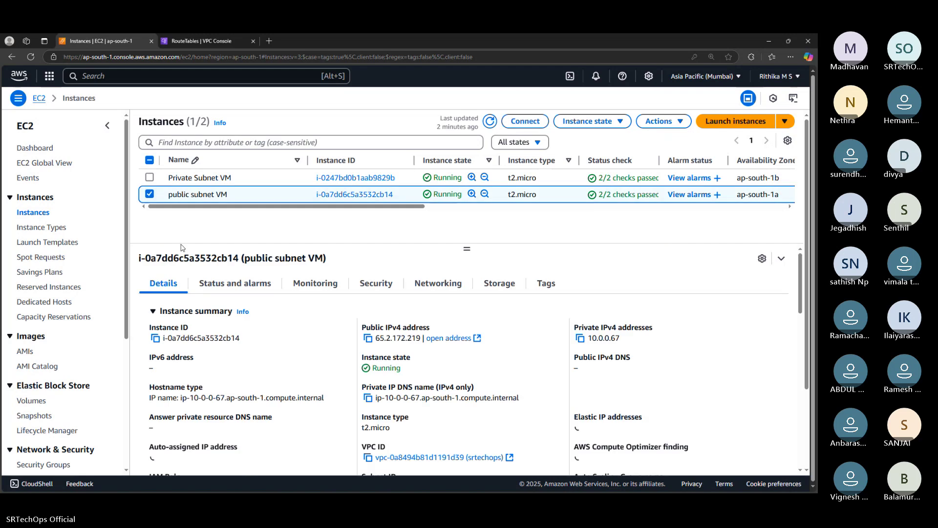
{"action": "scroll", "coordinate": [232, 395], "scroll_direction": "down", "scroll_amount": 1}
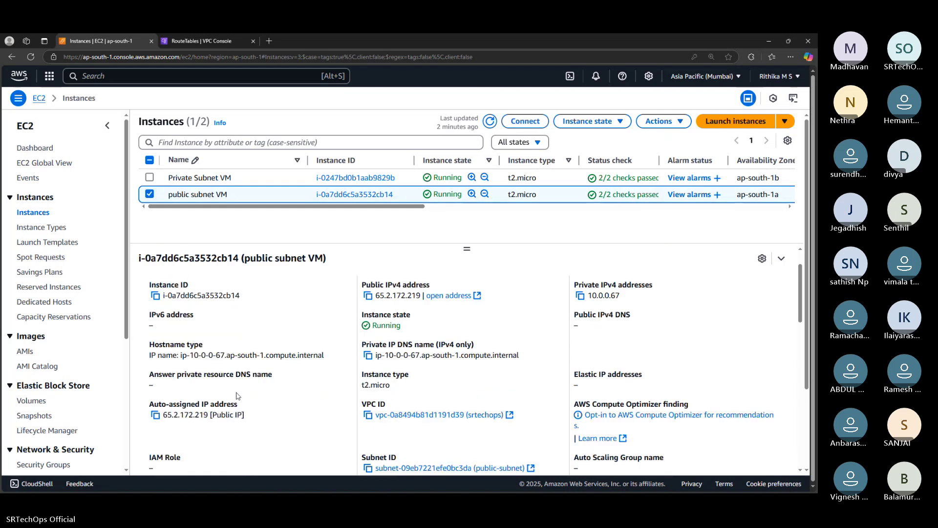
{"action": "scroll", "coordinate": [238, 397], "scroll_direction": "up", "scroll_amount": 1}
{"action": "left_click", "coordinate": [438, 286]}
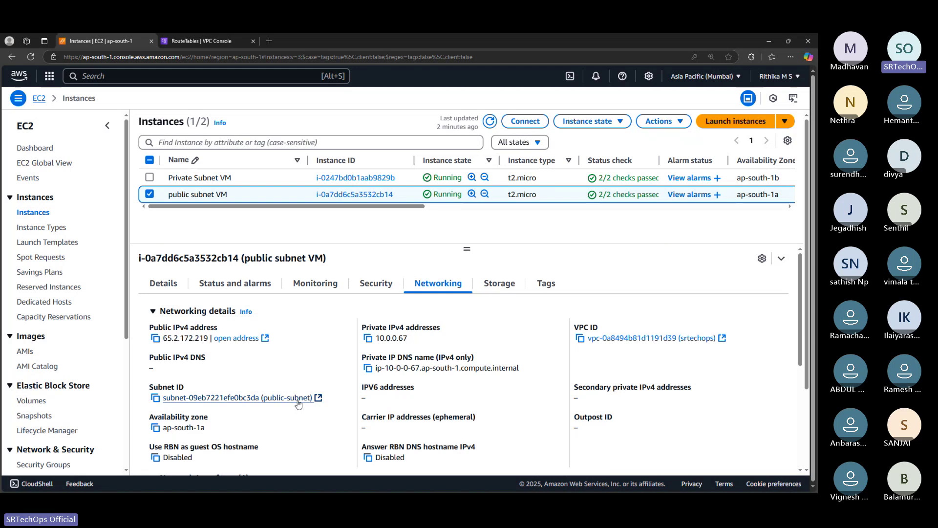
{"action": "scroll", "coordinate": [276, 388], "scroll_direction": "down", "scroll_amount": 1}
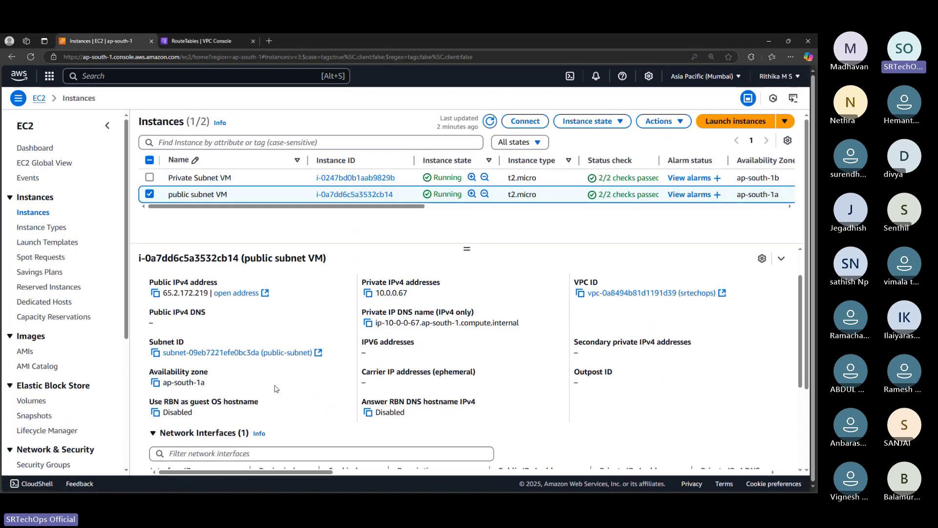
{"action": "scroll", "coordinate": [276, 388], "scroll_direction": "down", "scroll_amount": 3}
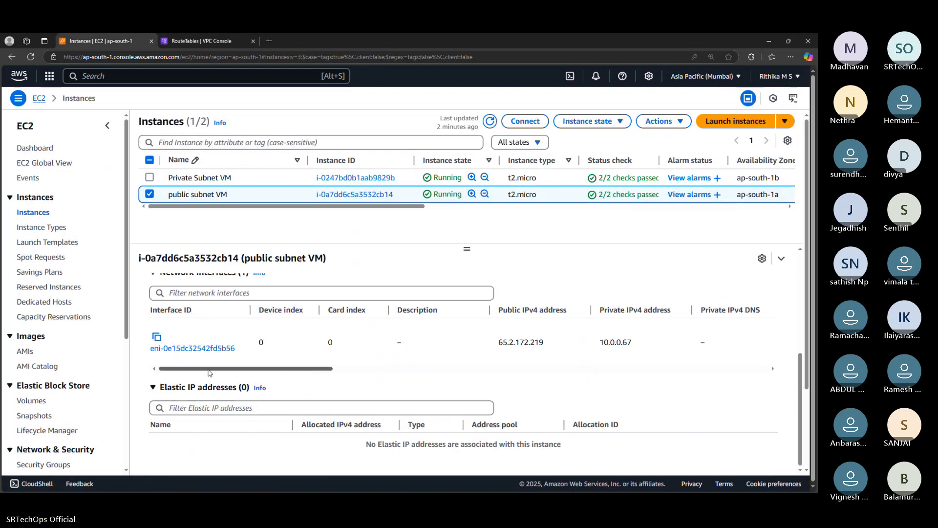
{"action": "scroll", "coordinate": [209, 373], "scroll_direction": "up", "scroll_amount": 5}
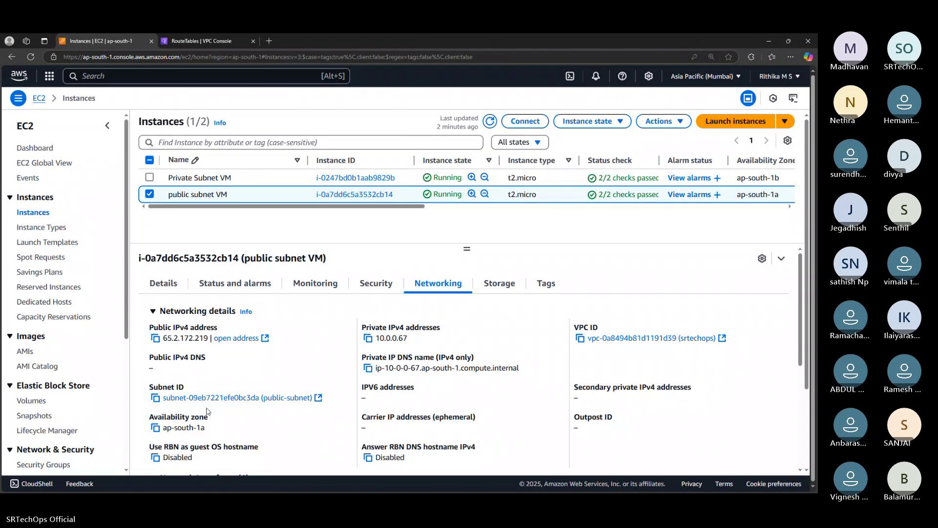
{"action": "key", "text": "ctrl+Tab"}
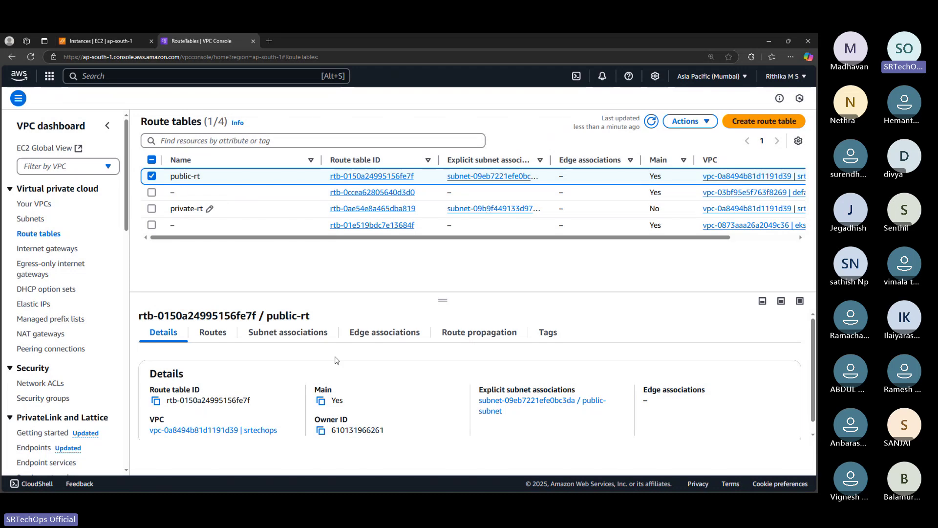
Add a 0.0.0.0/0 route to the internet gateway srtechops-igw in public-rt and save
{"action": "left_click", "coordinate": [226, 333]}
{"action": "left_click", "coordinate": [768, 362]}
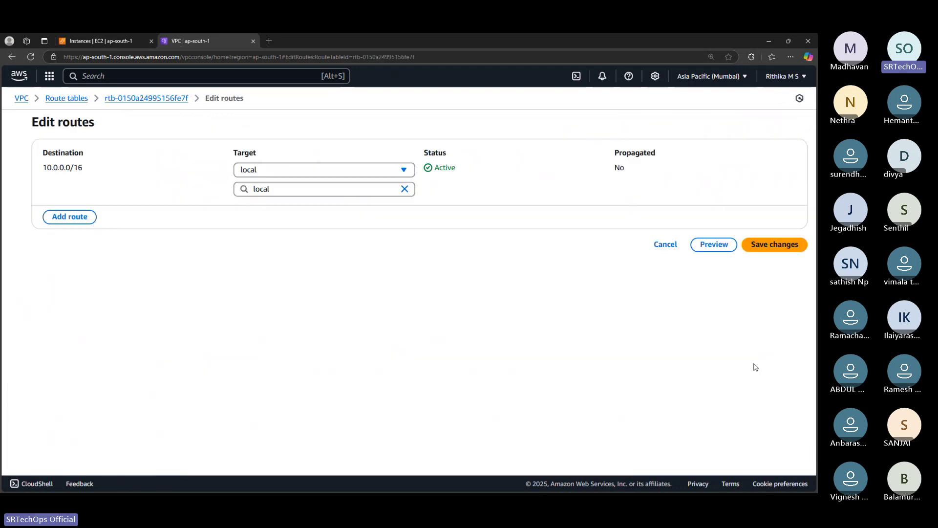
{"action": "left_click", "coordinate": [71, 216]}
{"action": "left_click", "coordinate": [146, 208]}
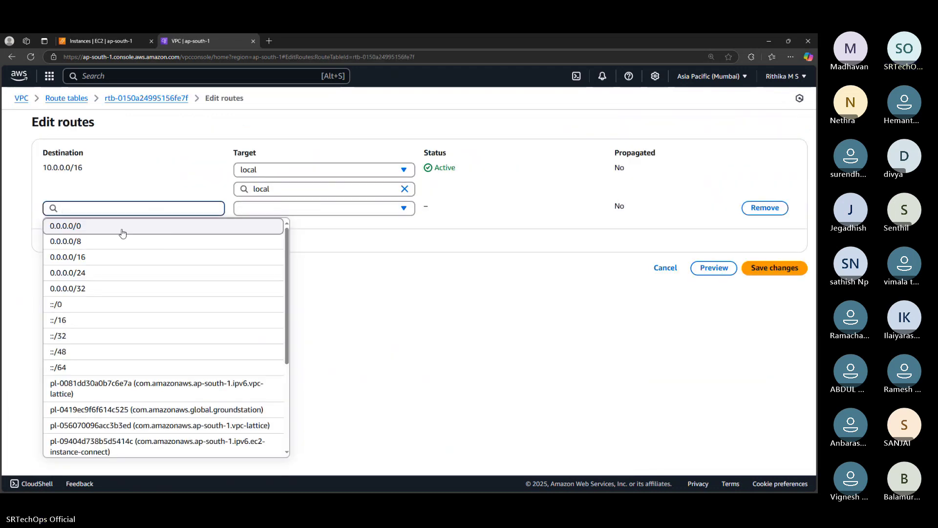
{"action": "left_click", "coordinate": [121, 226]}
{"action": "left_click", "coordinate": [266, 209]}
{"action": "left_click", "coordinate": [273, 288]}
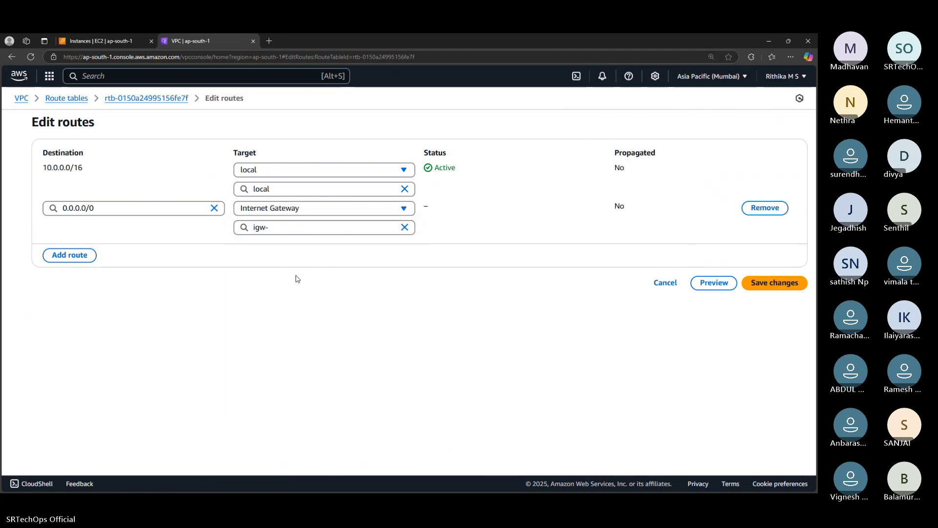
{"action": "left_click", "coordinate": [283, 229]}
{"action": "left_click", "coordinate": [309, 262]}
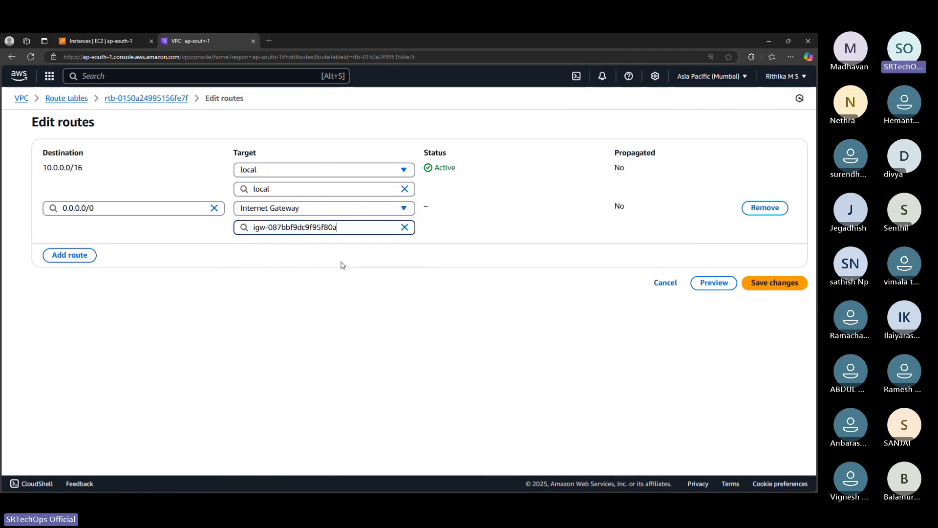
{"action": "left_click", "coordinate": [777, 283]}
Check which route table public-subnet and private-subnet each use on the Subnets page
{"action": "left_click", "coordinate": [38, 221]}
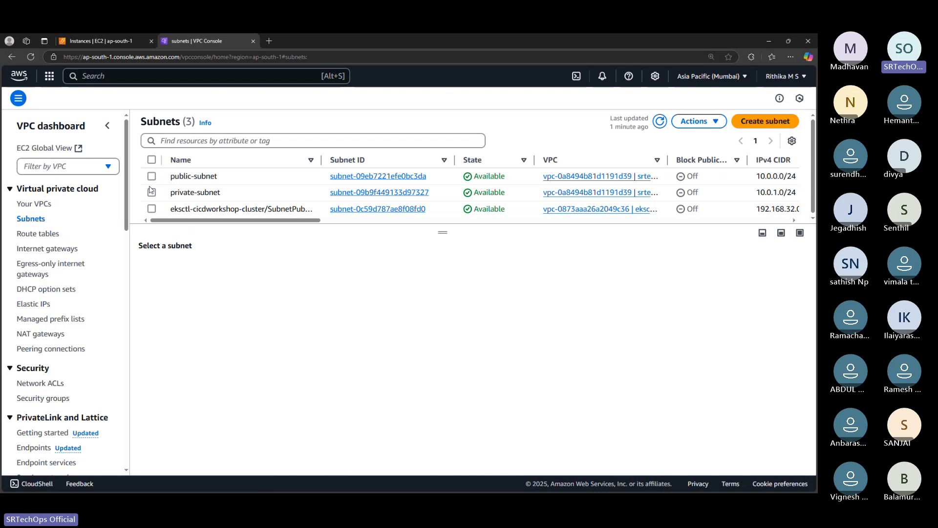
{"action": "left_click", "coordinate": [152, 176]}
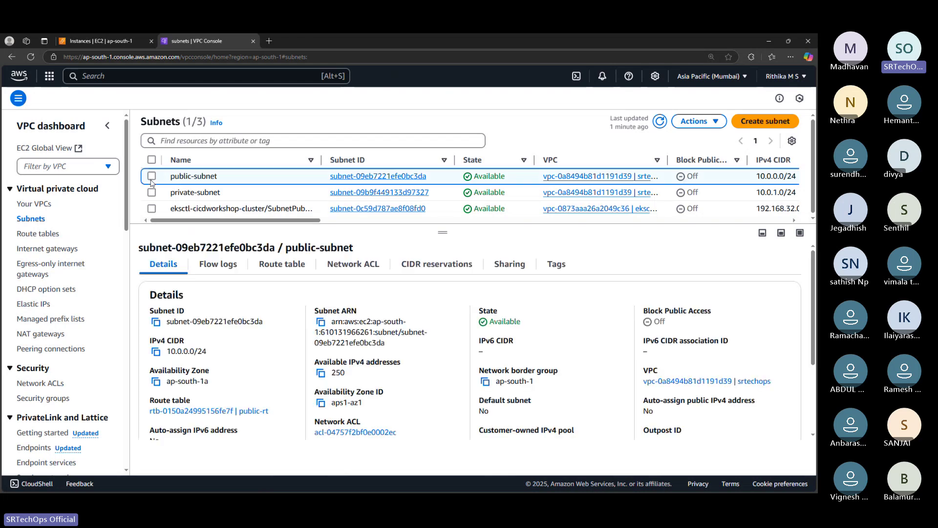
{"action": "left_click", "coordinate": [284, 265]}
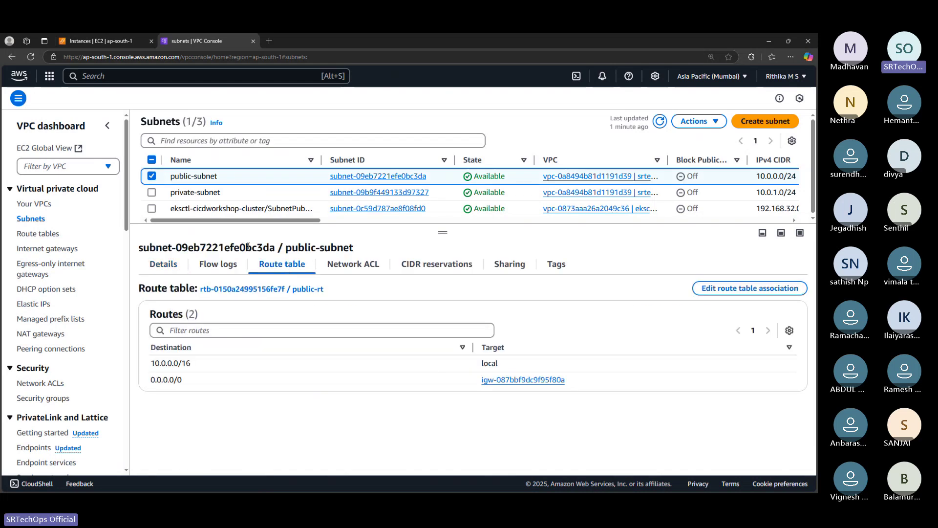
{"action": "left_click", "coordinate": [150, 176]}
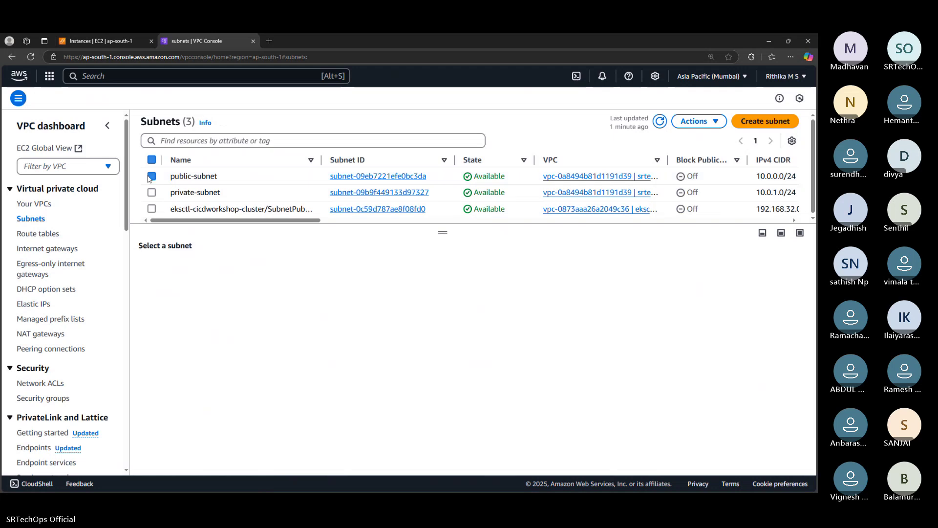
{"action": "left_click", "coordinate": [151, 192]}
{"action": "left_click", "coordinate": [283, 265]}
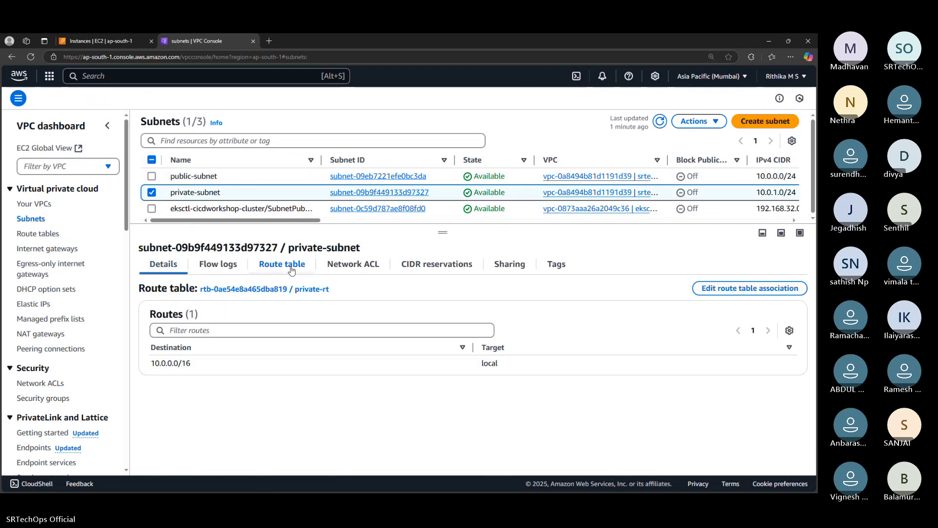
{"action": "key", "text": "ctrl+Tab"}
Copy the public subnet VM's public IPv4 address from the EC2 instance details
{"action": "key", "text": "alt+Tab"}
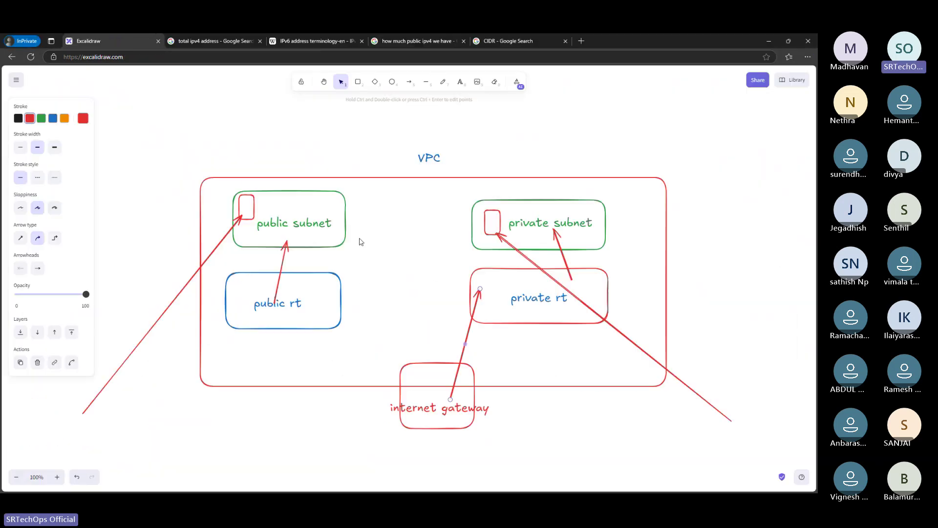
{"action": "key", "text": "alt+Tab"}
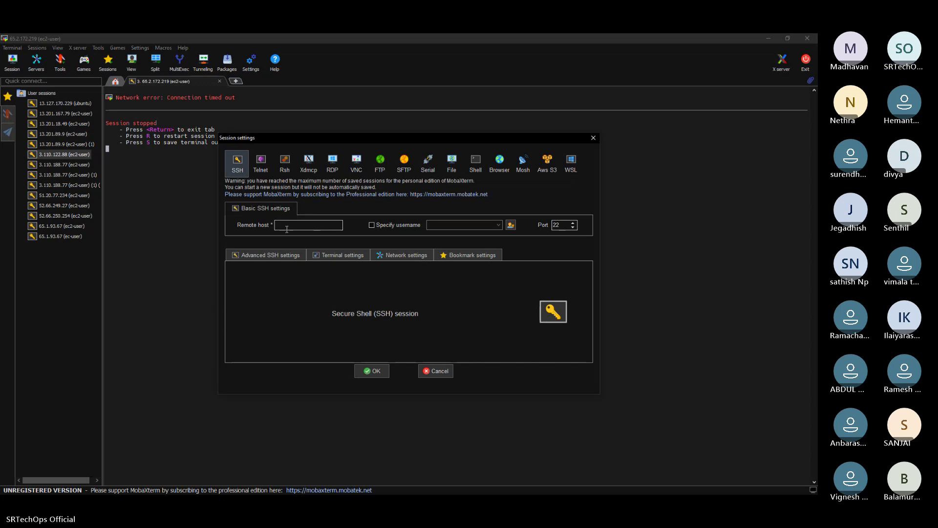
{"action": "key", "text": "alt+Tab"}
{"action": "key", "text": "alt+Tab"}
{"action": "left_click", "coordinate": [149, 194]}
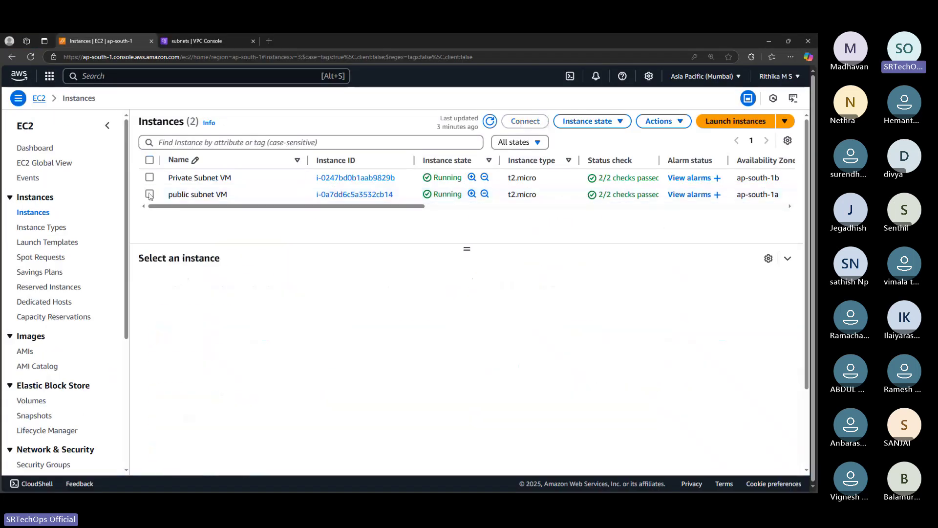
{"action": "left_click", "coordinate": [197, 200]}
{"action": "left_click", "coordinate": [367, 338]}
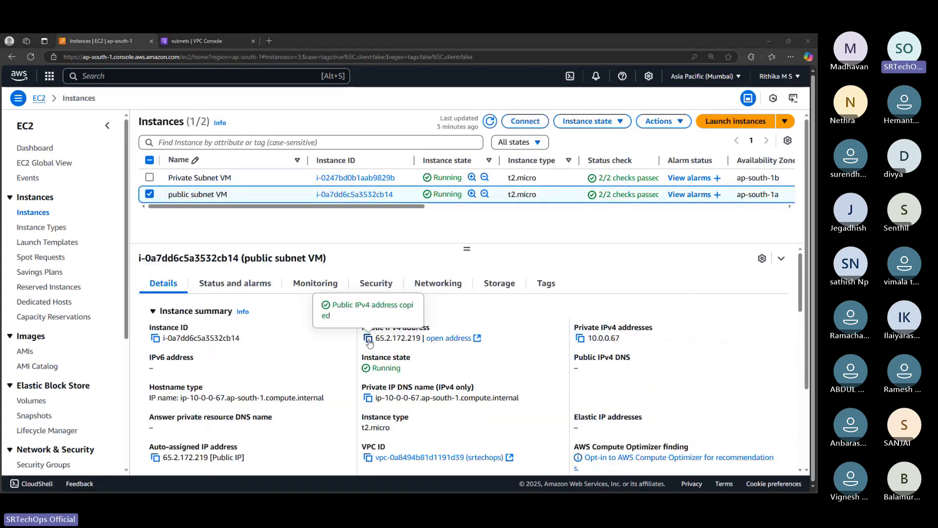
Set the MobaXterm session's remote host to the copied IP, with username ec2-user
{"action": "key", "text": "alt+Tab"}
{"action": "key", "text": "alt+Tab"}
{"action": "left_click", "coordinate": [313, 226]}
{"action": "key", "text": "ctrl+v"}
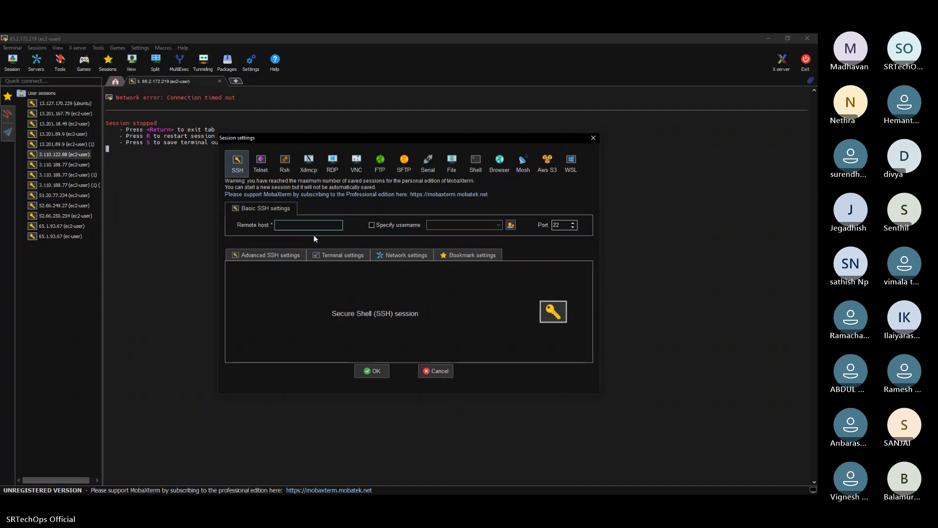
{"action": "left_click", "coordinate": [371, 225]}
{"action": "type", "text": "e"}
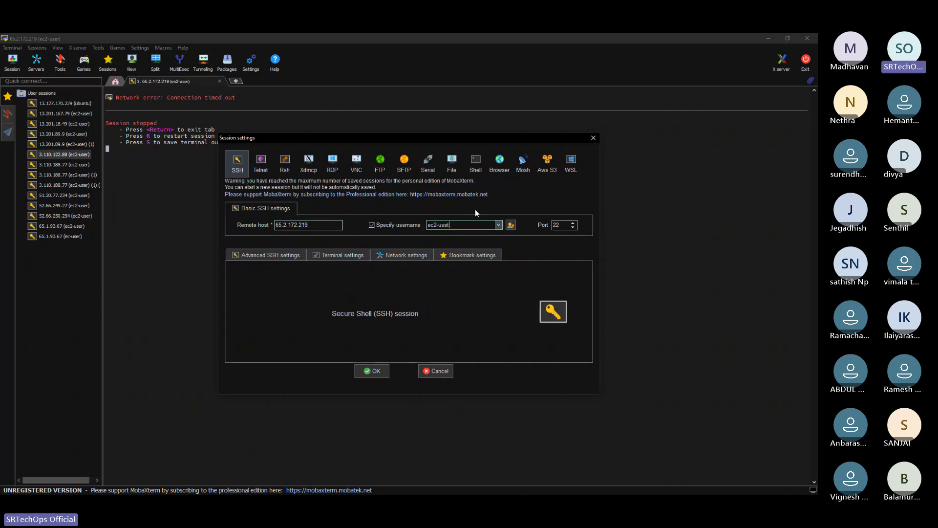
{"action": "type", "text": "c2-uset"}
{"action": "key", "text": "BackSpace"}
{"action": "type", "text": "r"}
Use the dockerKey private key, connect, and accept the server's host key
{"action": "left_click", "coordinate": [270, 255]}
{"action": "left_click", "coordinate": [265, 332]}
{"action": "left_click", "coordinate": [399, 331]}
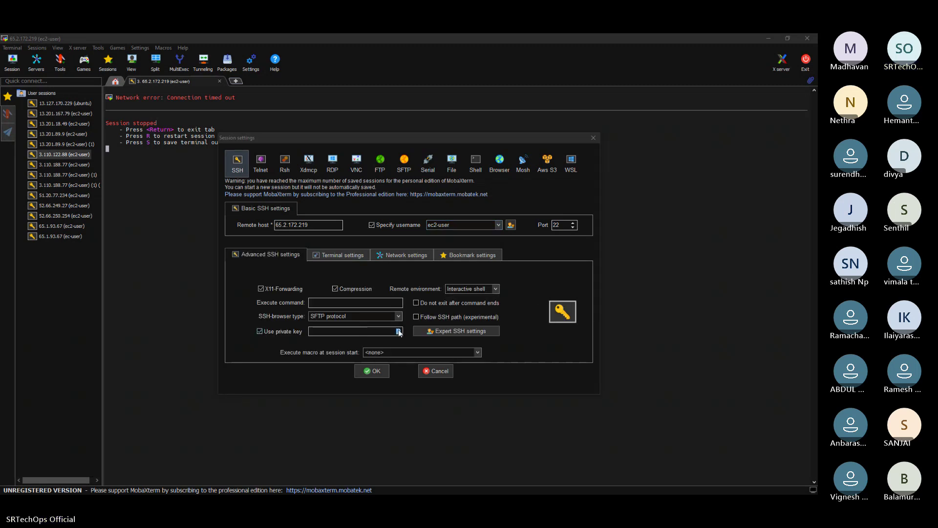
{"action": "left_click", "coordinate": [326, 320]}
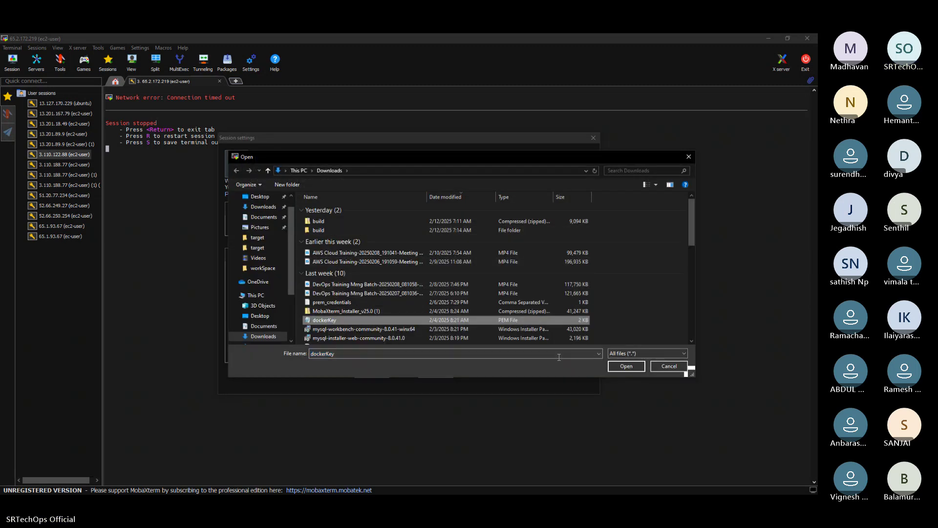
{"action": "left_click", "coordinate": [625, 366]}
{"action": "left_click", "coordinate": [376, 372]}
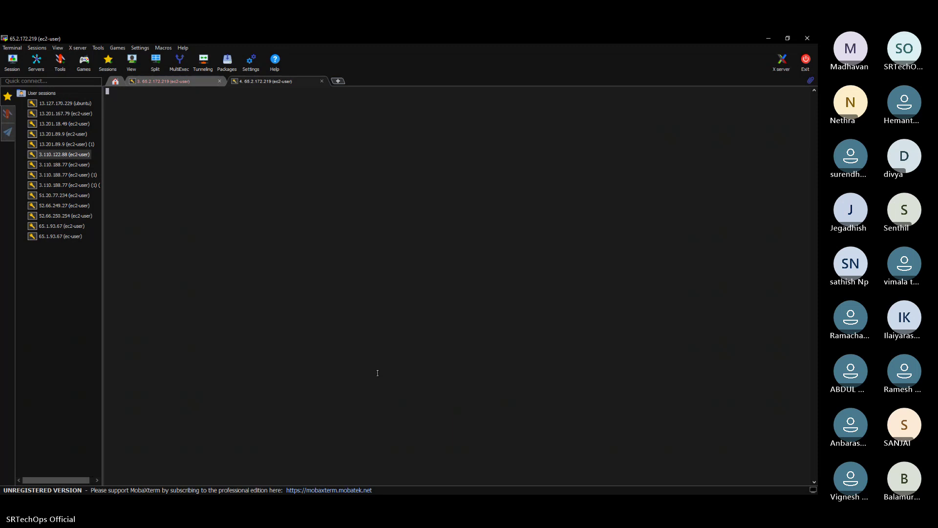
{"action": "key", "text": "Return"}
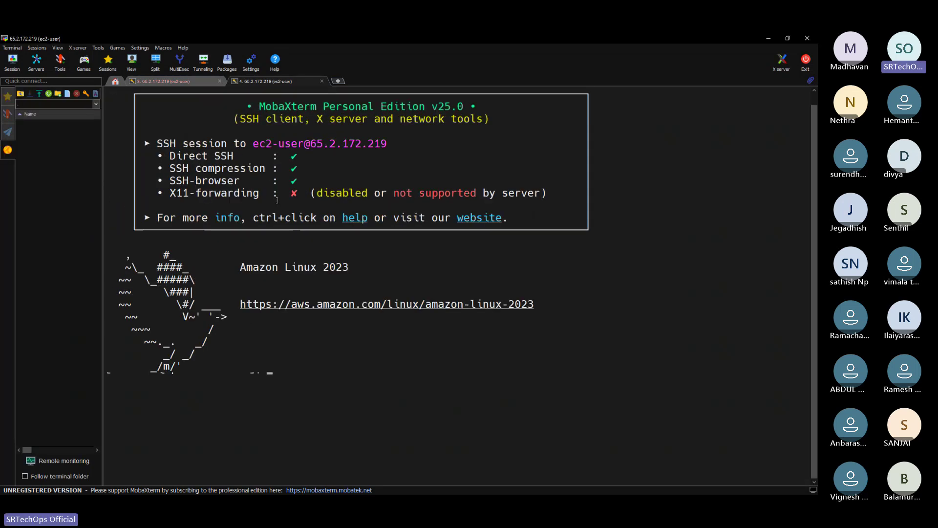
Clear the terminal and run ls, then start another new session
{"action": "key", "text": "ctrl+l"}
{"action": "scroll", "coordinate": [277, 200], "scroll_direction": "up", "scroll_amount": 3}
{"action": "type", "text": "ls"}
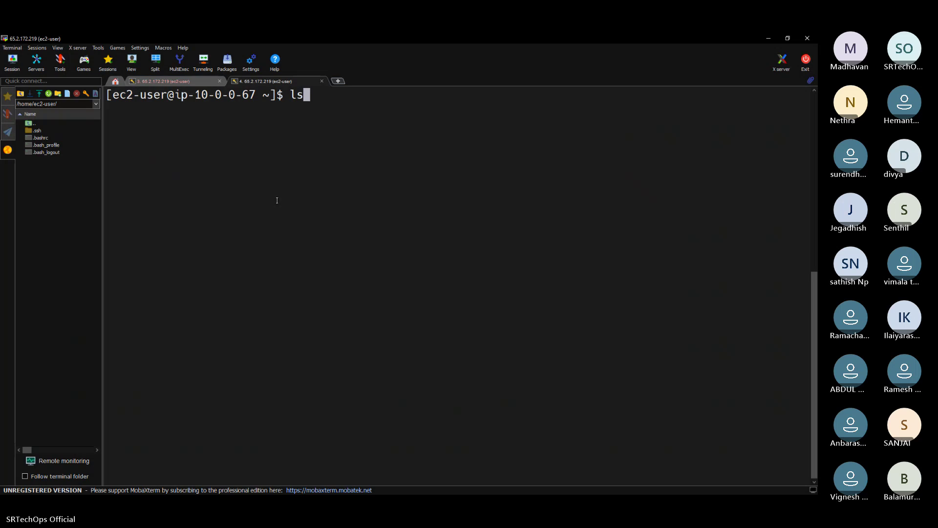
{"action": "key", "text": "Return"}
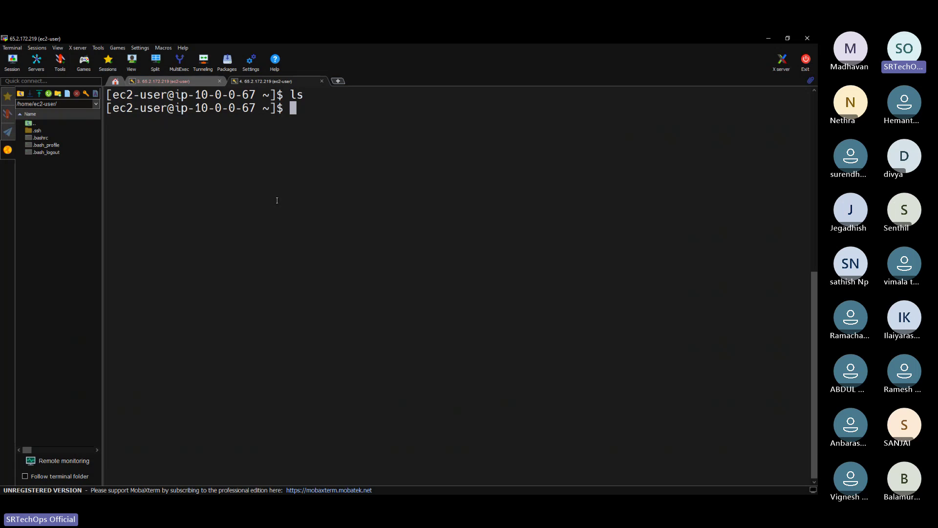
{"action": "left_click", "coordinate": [12, 61]}
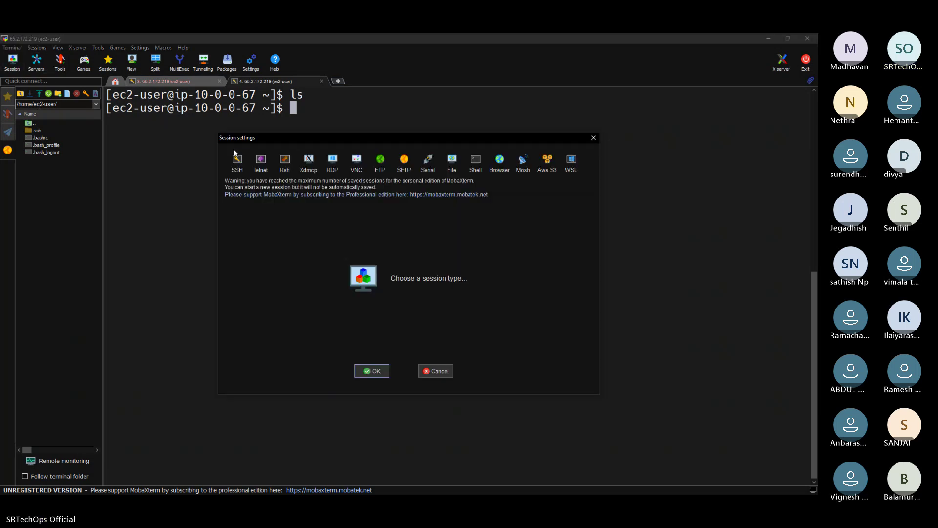
Copy the Private Subnet VM's public IPv4 address from the EC2 instance details
{"action": "key", "text": "alt+Tab"}
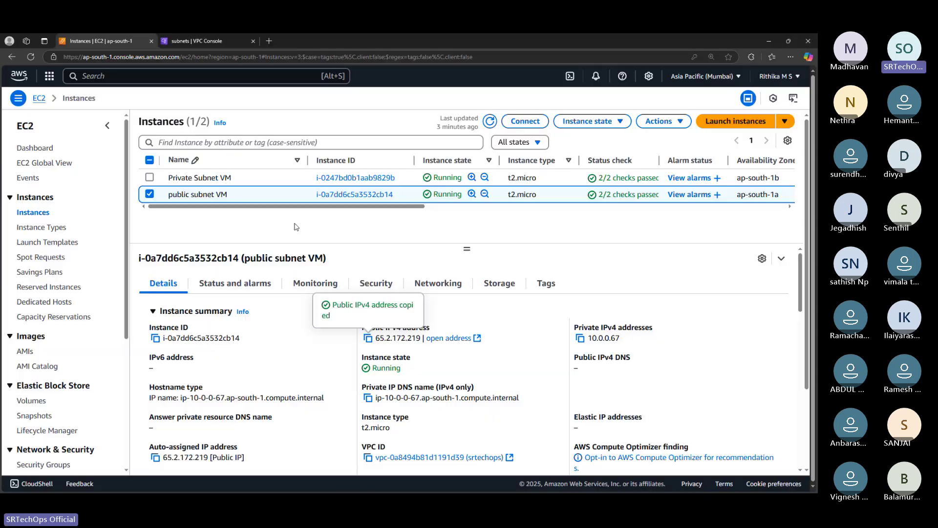
{"action": "left_click", "coordinate": [151, 197]}
{"action": "left_click", "coordinate": [209, 179]}
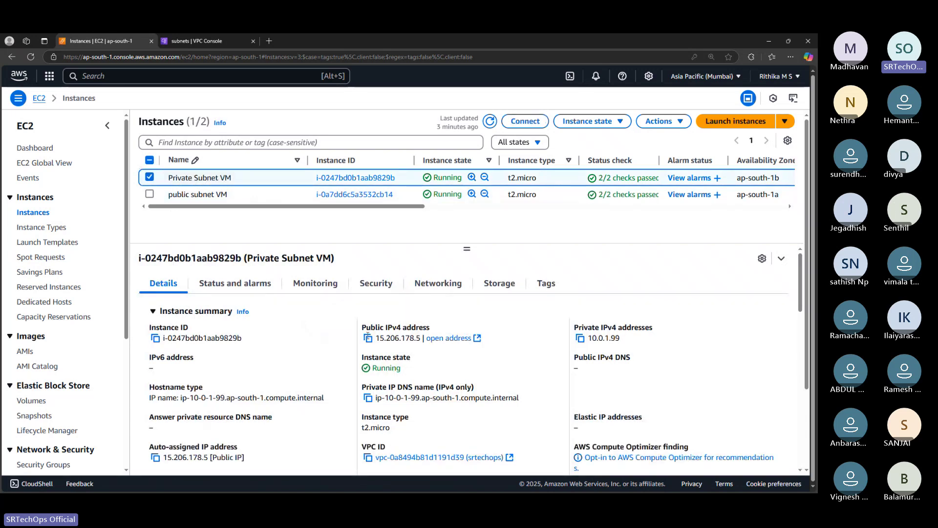
{"action": "left_click", "coordinate": [368, 337]}
Connect to 15.206.178.5 as ec2-user using the dockerKey private key
{"action": "key", "text": "alt+Tab"}
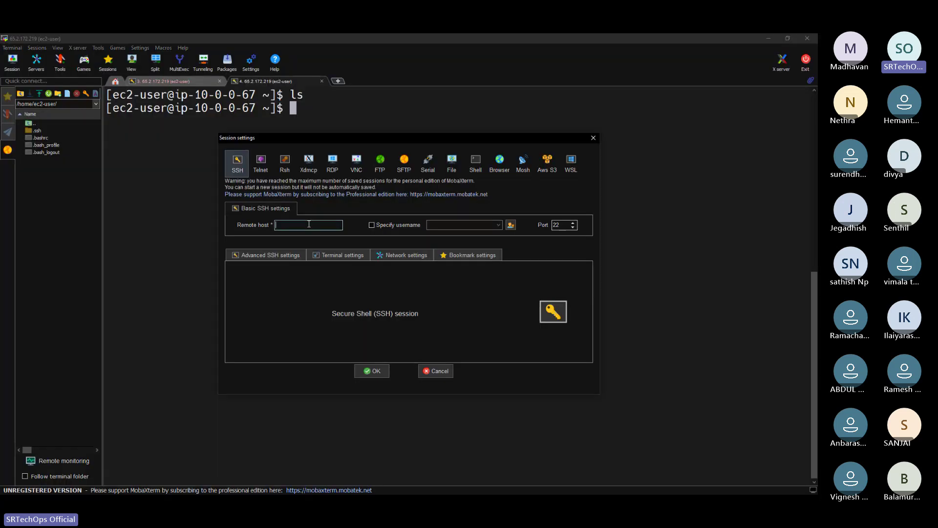
{"action": "key", "text": "ctrl+v"}
{"action": "left_click", "coordinate": [371, 225]}
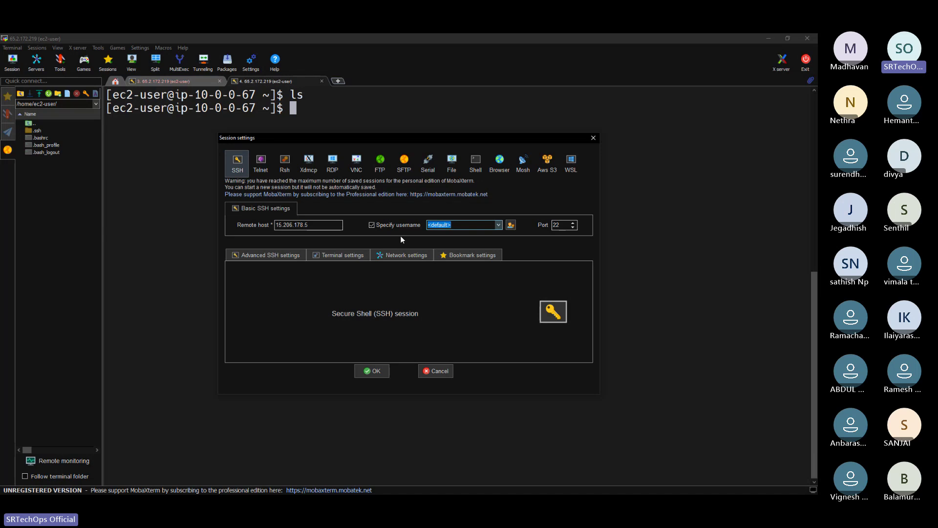
{"action": "type", "text": "ec2-user"}
{"action": "left_click", "coordinate": [270, 255]}
{"action": "left_click", "coordinate": [259, 331]}
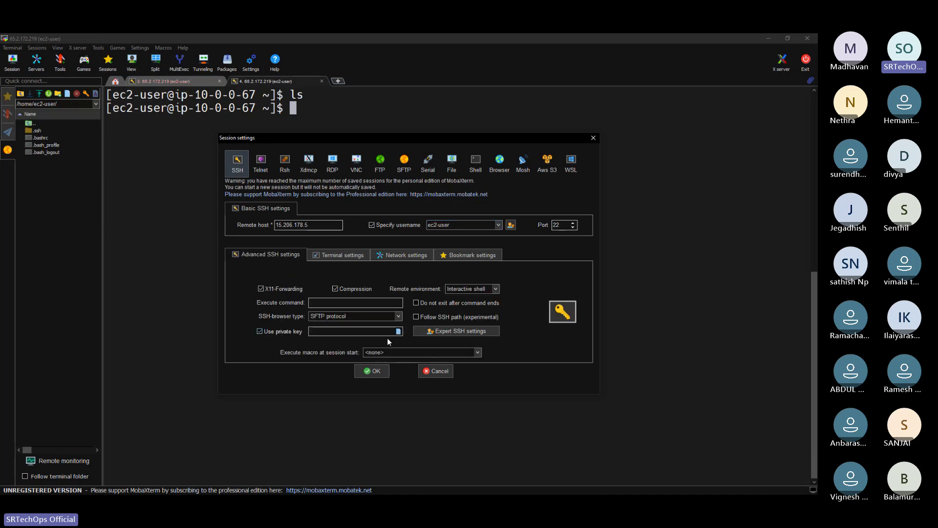
{"action": "left_click", "coordinate": [398, 331]}
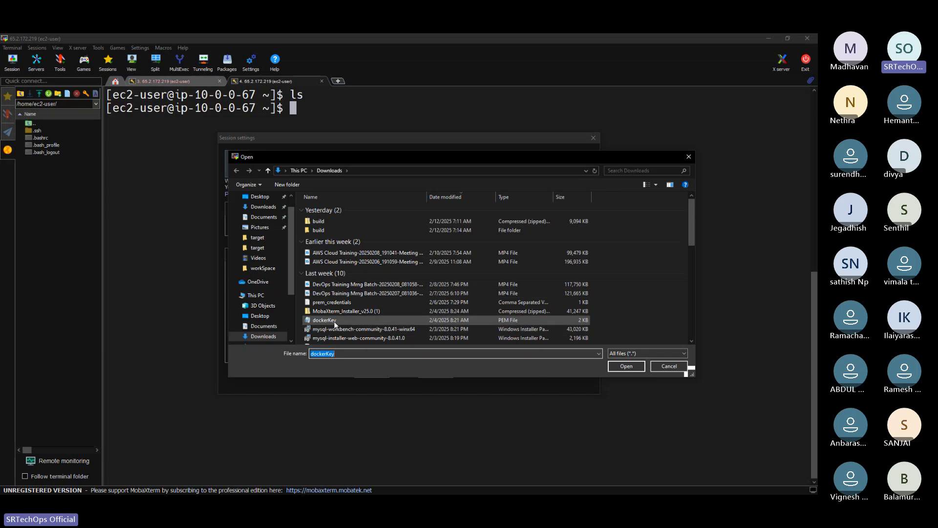
{"action": "left_click", "coordinate": [325, 320]}
{"action": "left_click", "coordinate": [625, 366]}
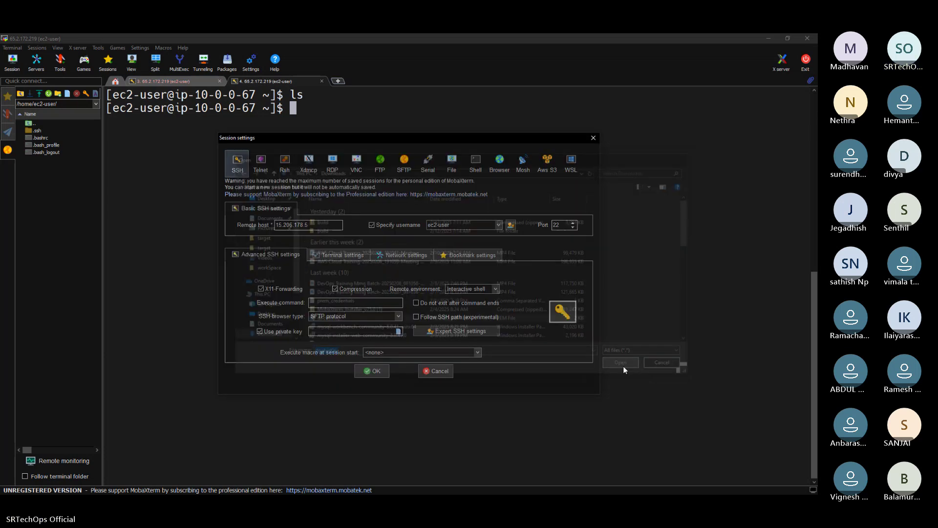
{"action": "left_click", "coordinate": [375, 371]}
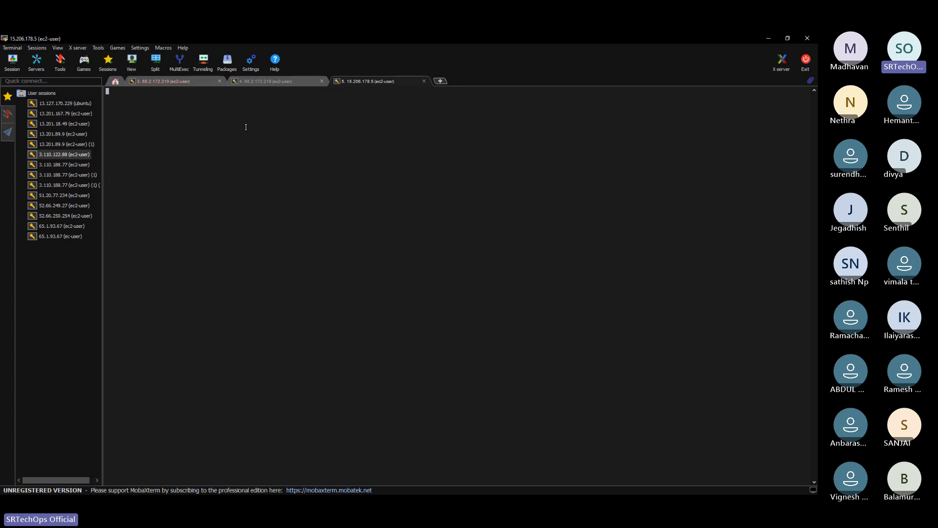
{"action": "key", "text": "alt+Tab"}
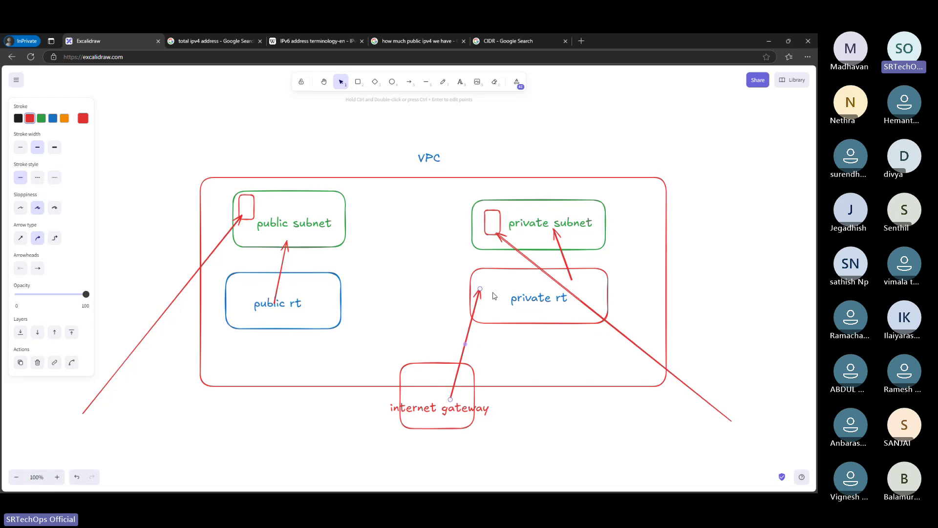
Reattach the internet gateway arrow to public rt and draw an arrow from the public VM to the private VM
{"action": "left_click_drag", "start_coordinate": [480, 289], "coordinate": [300, 319]}
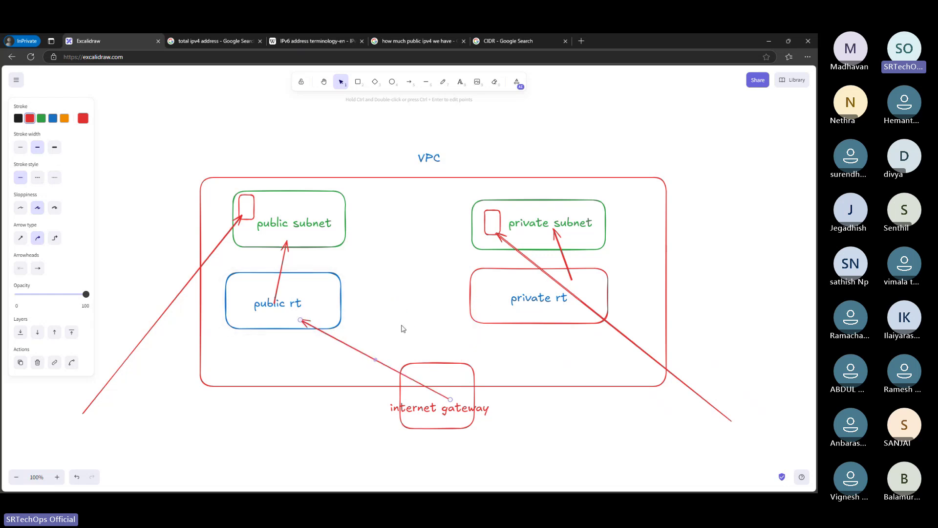
{"action": "left_click", "coordinate": [403, 328]}
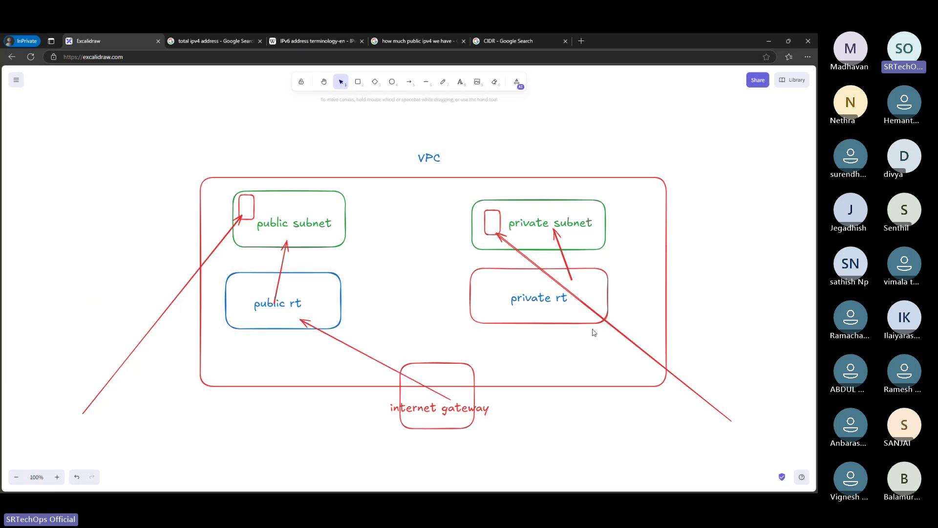
{"action": "left_click", "coordinate": [409, 82]}
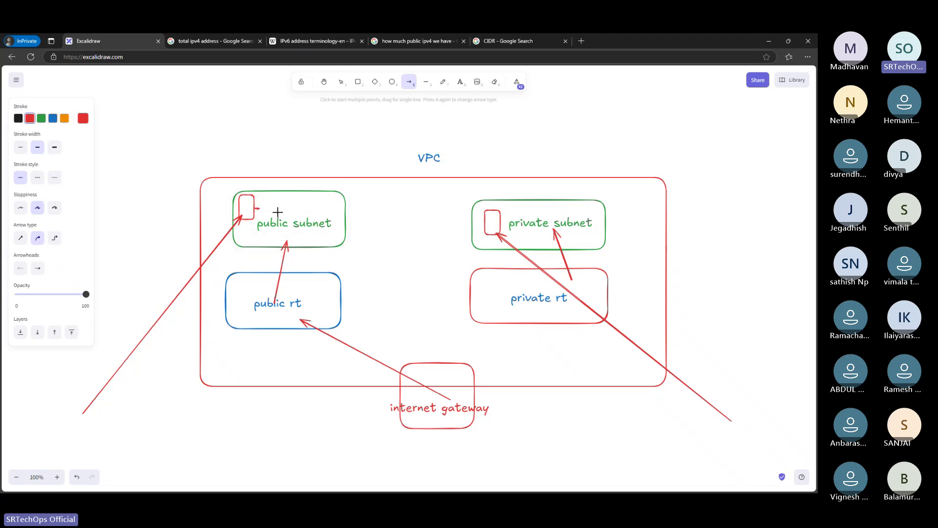
{"action": "left_click_drag", "start_coordinate": [249, 209], "coordinate": [479, 230]}
{"action": "left_click", "coordinate": [492, 133]}
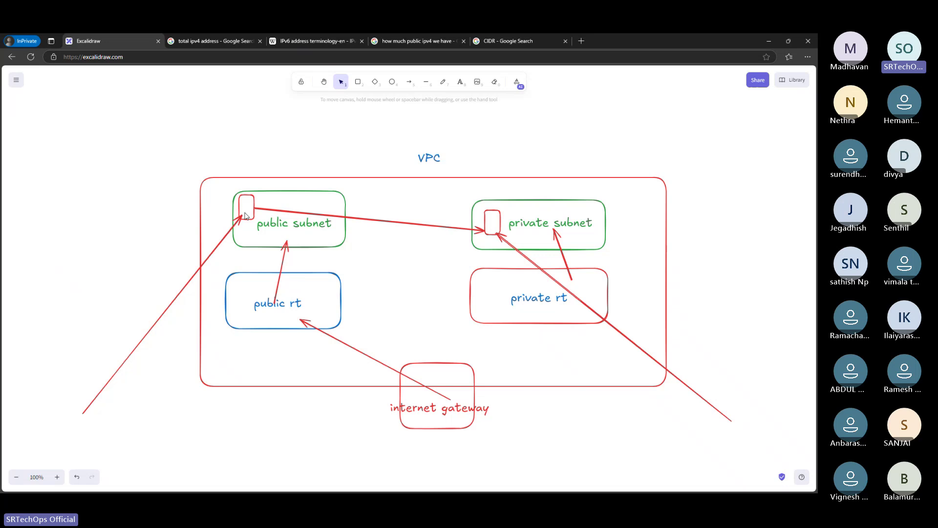
Label the new subnet-to-subnet arrow 'private ip'
{"action": "left_click", "coordinate": [459, 82]}
{"action": "left_click", "coordinate": [389, 199]}
{"action": "type", "text": "pri"}
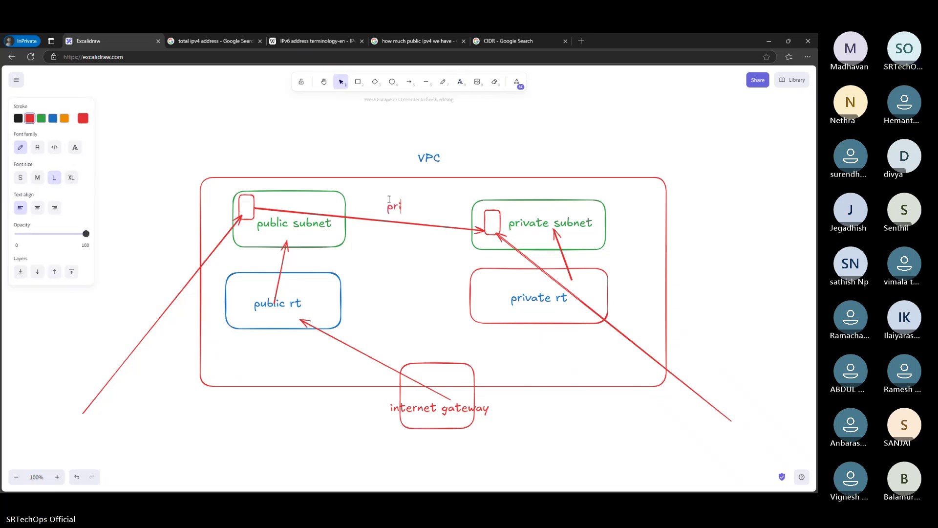
{"action": "type", "text": "vate ip"}
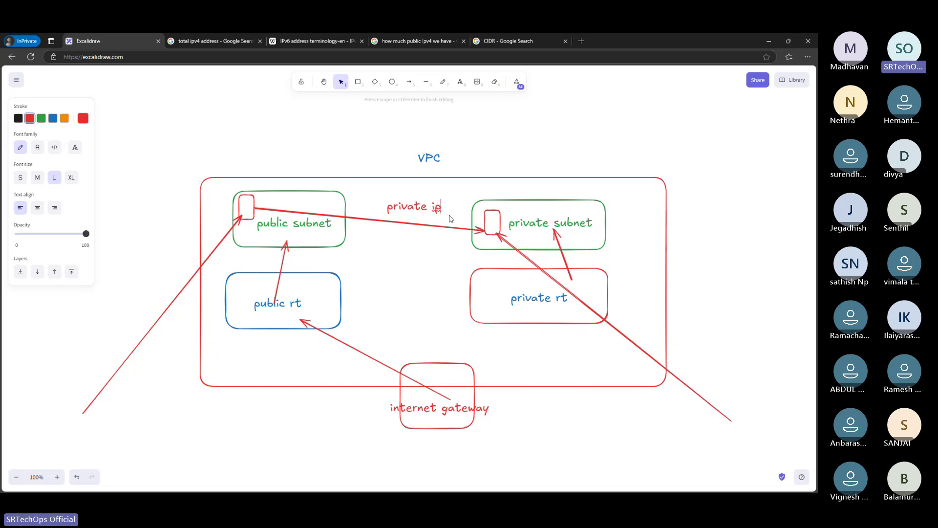
{"action": "key", "text": "alt+Tab"}
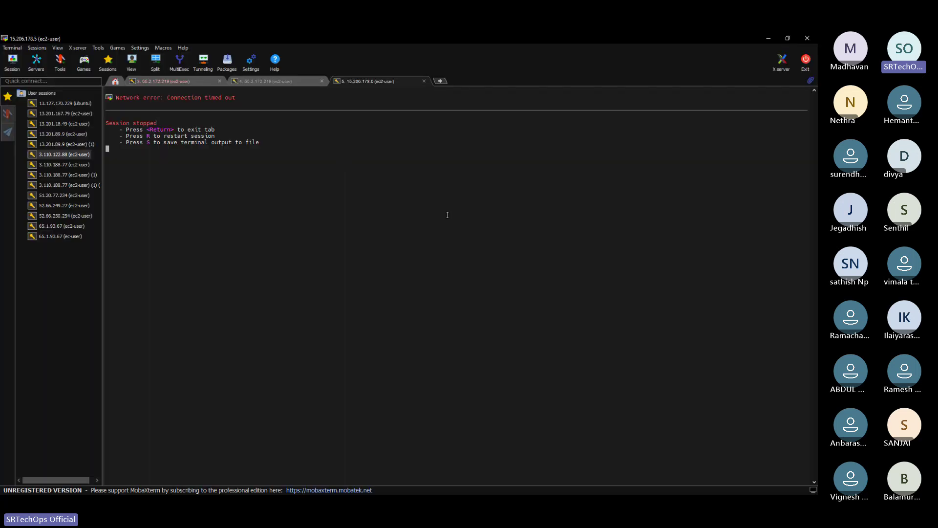
Close the timed-out and duplicate session tabs and run ifconfig on the public VM
{"action": "left_click", "coordinate": [424, 81]}
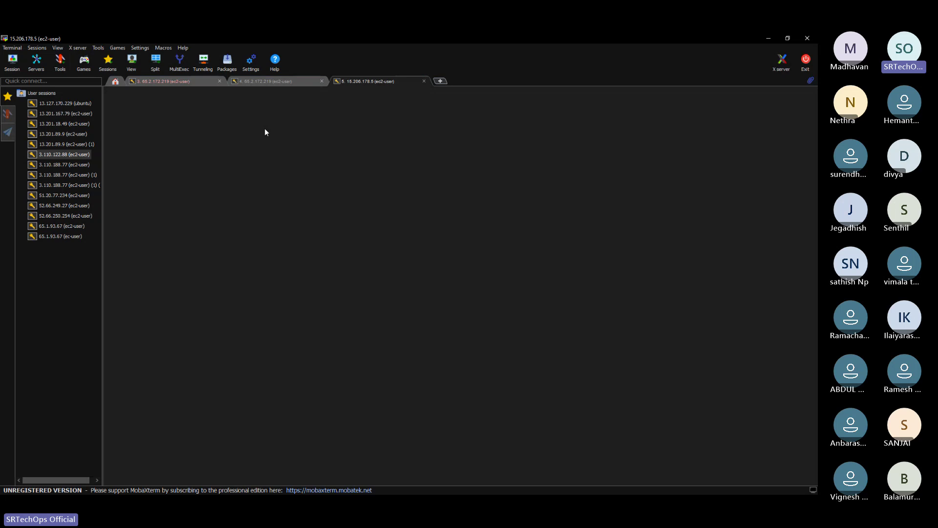
{"action": "left_click", "coordinate": [219, 81]}
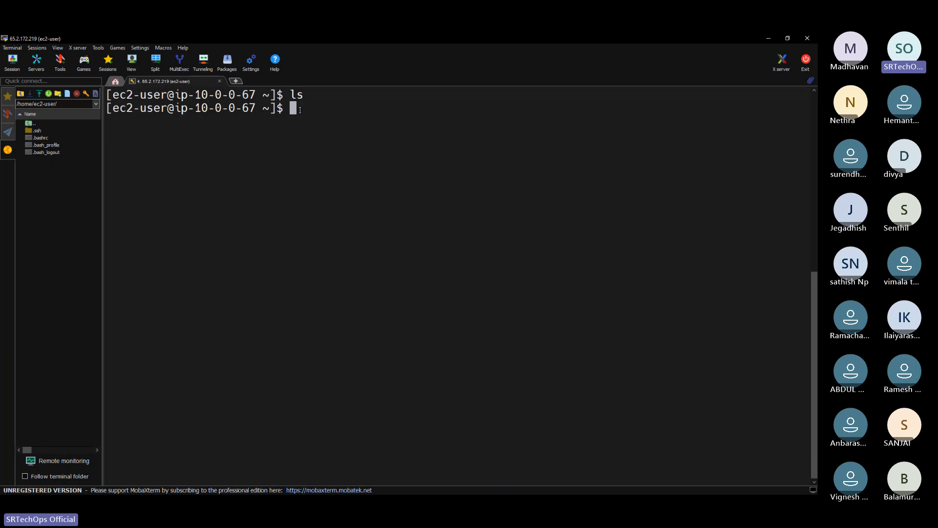
{"action": "type", "text": "ifconfig"}
{"action": "key", "text": "Return"}
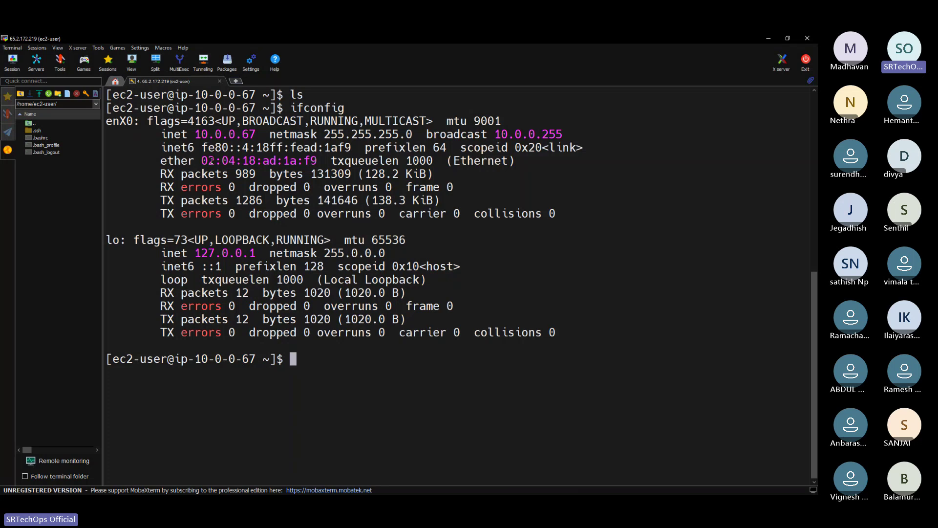
Match the public VM's private address 10.0.0.67 against the EC2 console, then clear the terminal
{"action": "key", "text": "alt+Tab"}
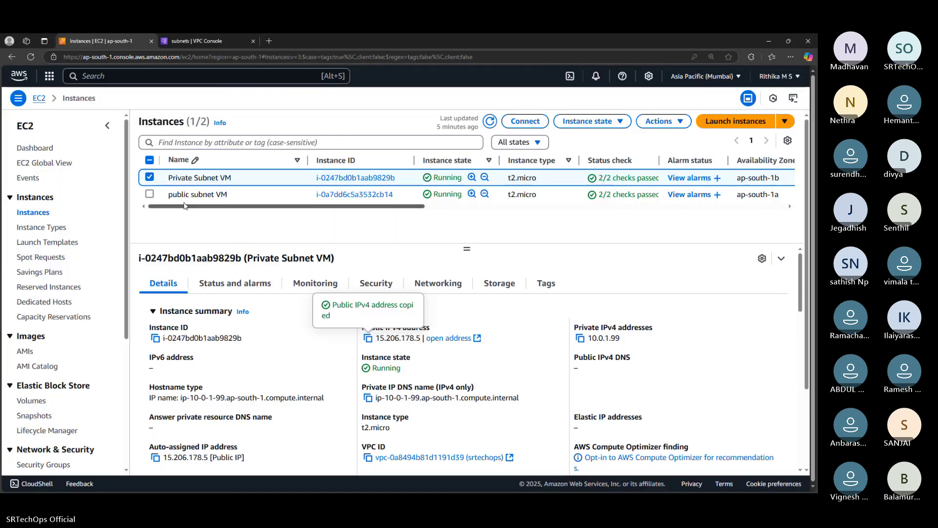
{"action": "left_click", "coordinate": [150, 177]}
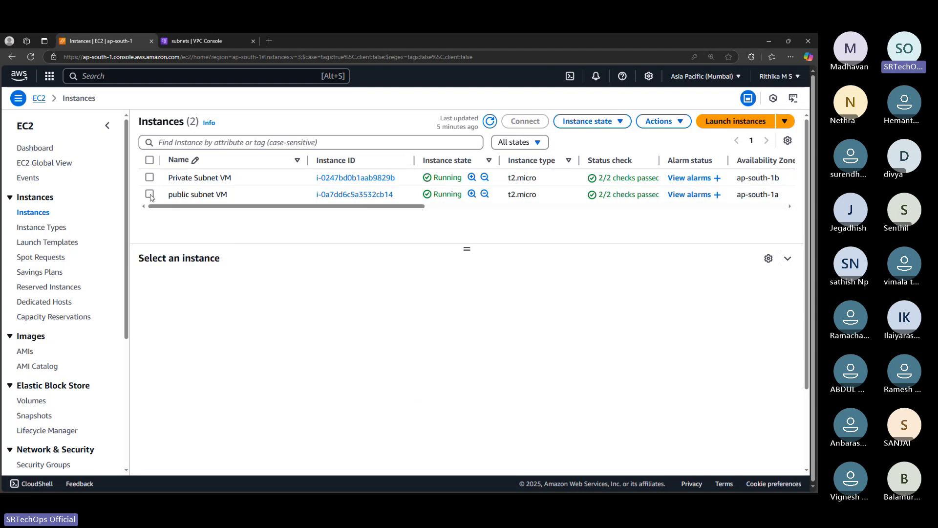
{"action": "left_click", "coordinate": [149, 194]}
{"action": "key", "text": "alt+Tab"}
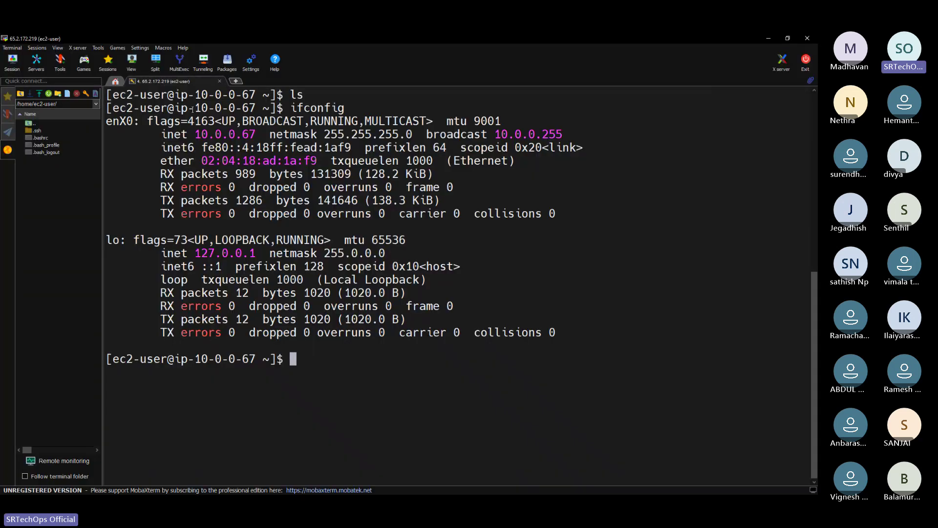
{"action": "left_click_drag", "start_coordinate": [180, 107], "coordinate": [528, 317]}
{"action": "key", "text": "ctrl+l"}
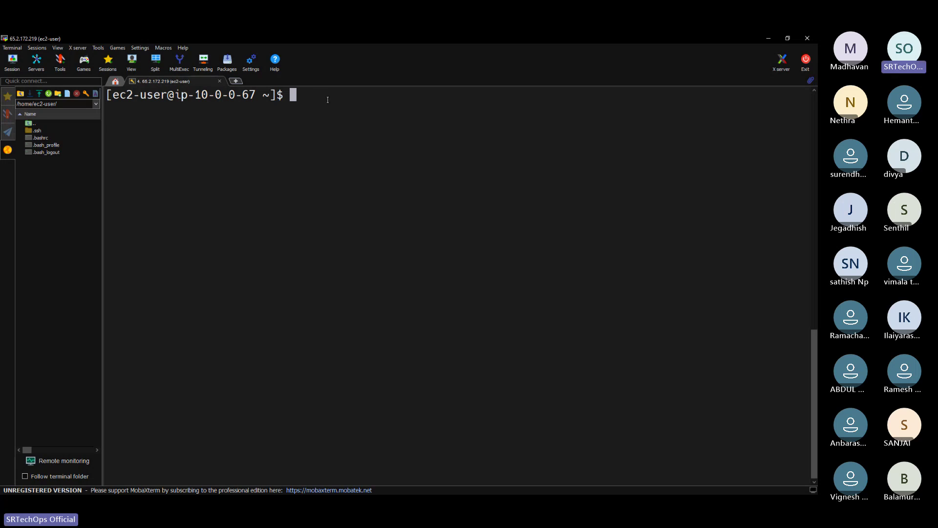
{"action": "key", "text": "alt+Tab"}
{"action": "key", "text": "alt+Tab"}
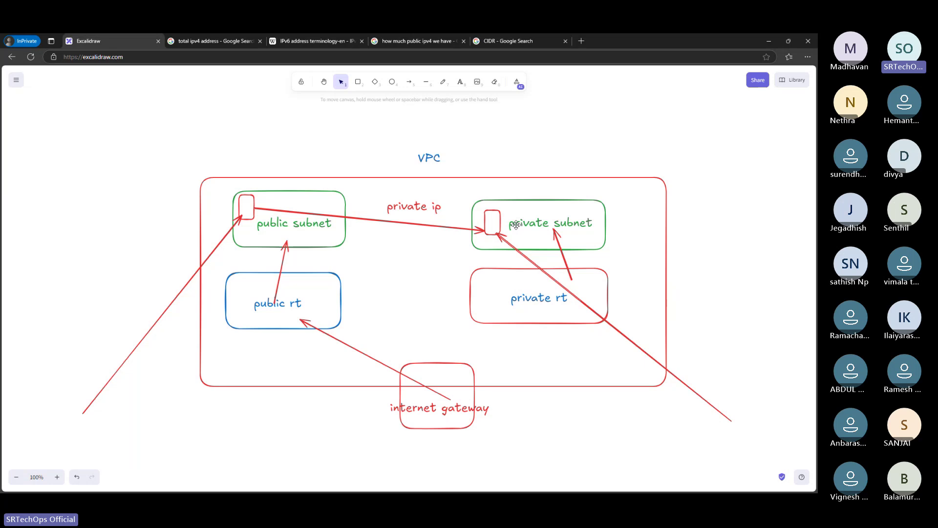
Nudge the 'private ip' label up and resize it to a larger font
{"action": "left_click_drag", "start_coordinate": [404, 205], "coordinate": [414, 201]}
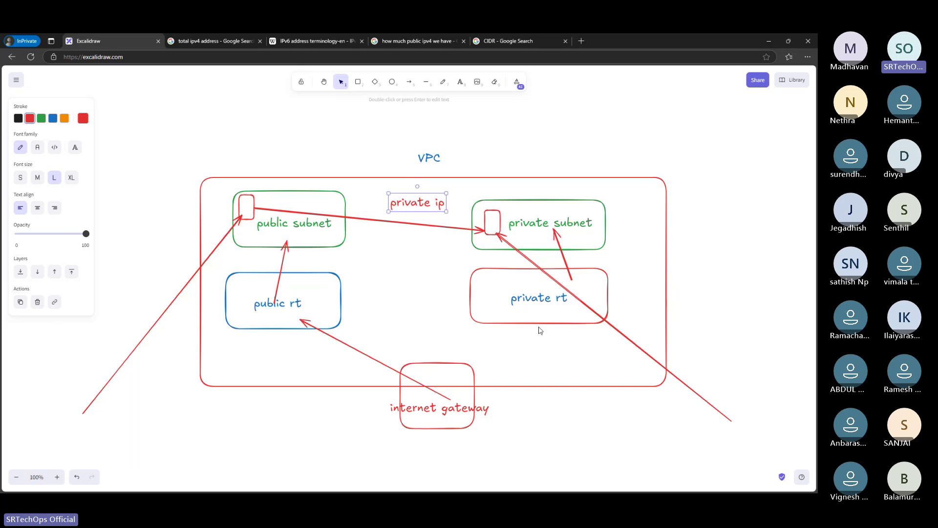
{"action": "left_click_drag", "start_coordinate": [446, 194], "coordinate": [411, 195]}
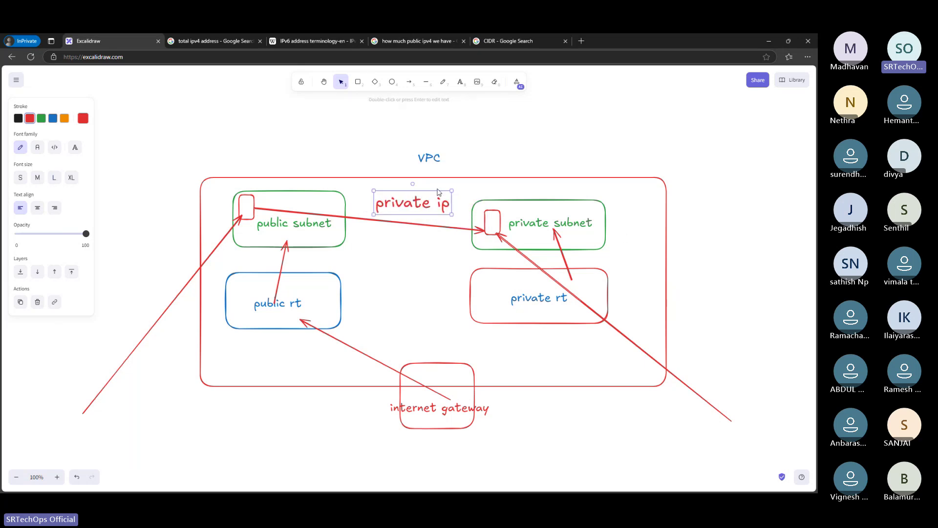
{"action": "key", "text": "alt+Tab"}
{"action": "key", "text": "alt+Tab"}
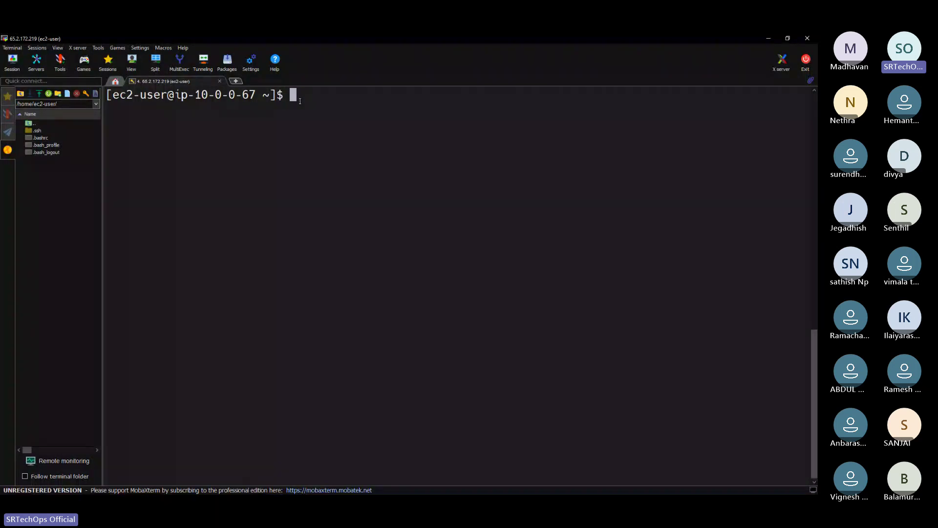
Upload dockerKey.pem to the public VM's home folder and list it with ls
{"action": "left_click", "coordinate": [42, 95]}
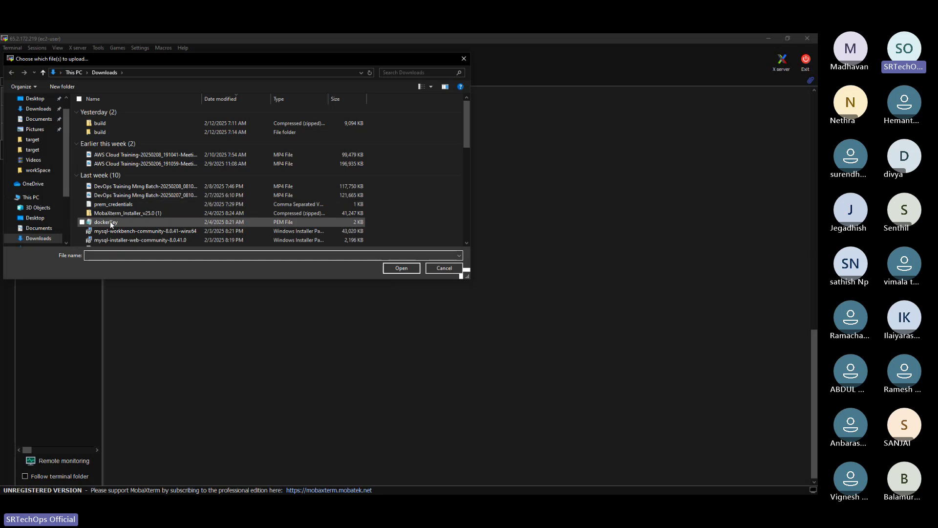
{"action": "left_click", "coordinate": [110, 221]}
{"action": "left_click", "coordinate": [399, 268]}
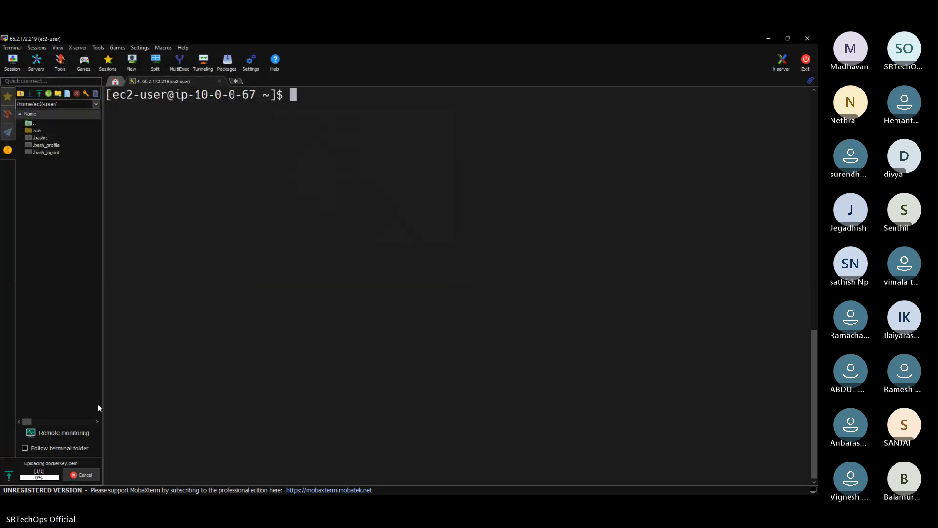
{"action": "type", "text": "ls"}
{"action": "key", "text": "Return"}
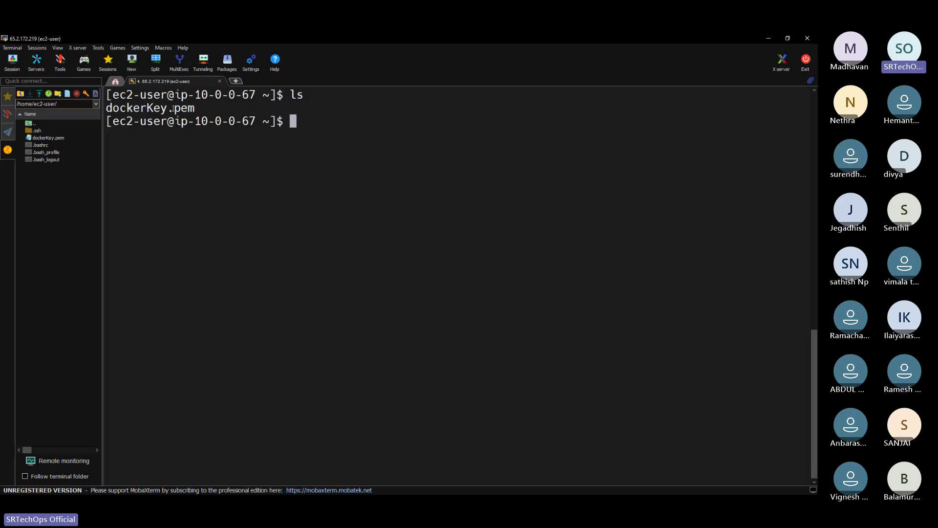
Inspect dockerKey.pem with ls -l, noting its -rw-r--r-- permissions and owner
{"action": "type", "text": "ls -l"}
{"action": "key", "text": "Return"}
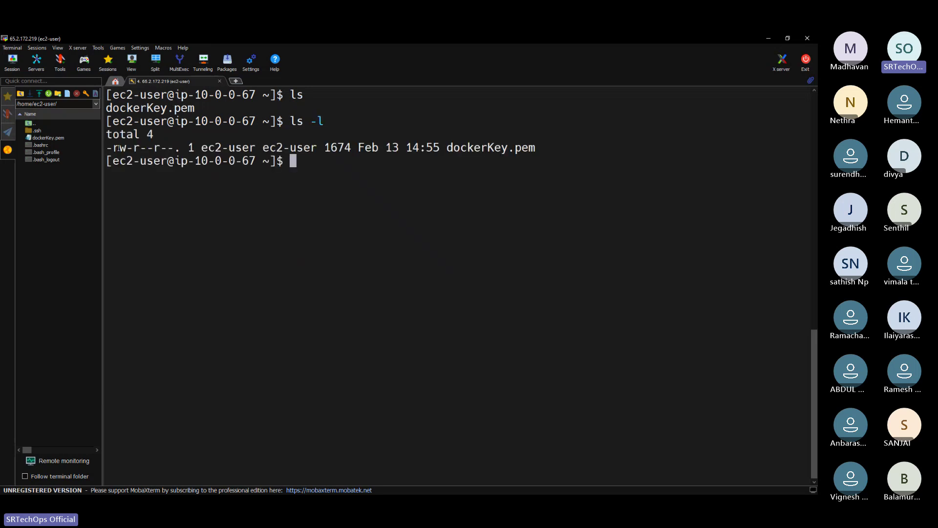
{"action": "left_click_drag", "start_coordinate": [113, 148], "coordinate": [125, 148]}
{"action": "left_click_drag", "start_coordinate": [256, 147], "coordinate": [540, 146]}
{"action": "left_click", "coordinate": [327, 148]}
{"action": "double_click", "coordinate": [117, 148]}
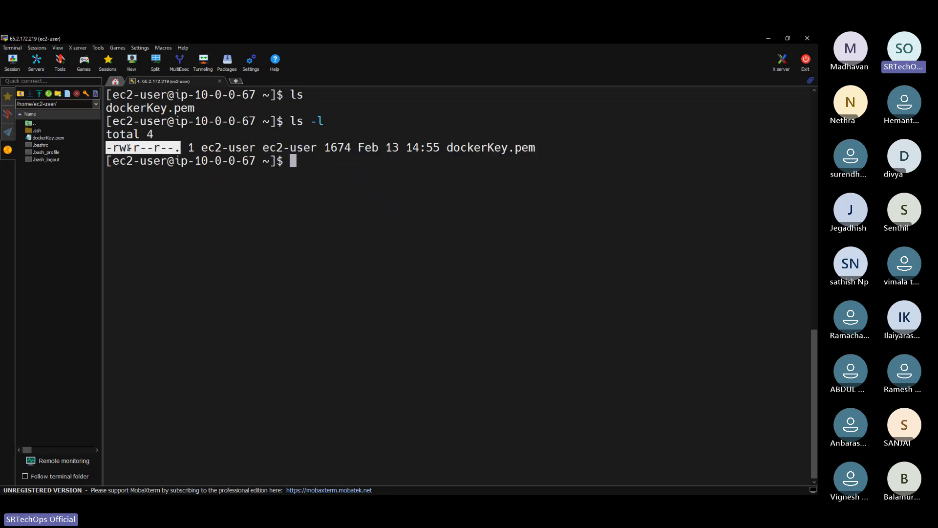
{"action": "left_click", "coordinate": [116, 147]}
{"action": "double_click", "coordinate": [116, 147]}
{"action": "left_click", "coordinate": [295, 168]}
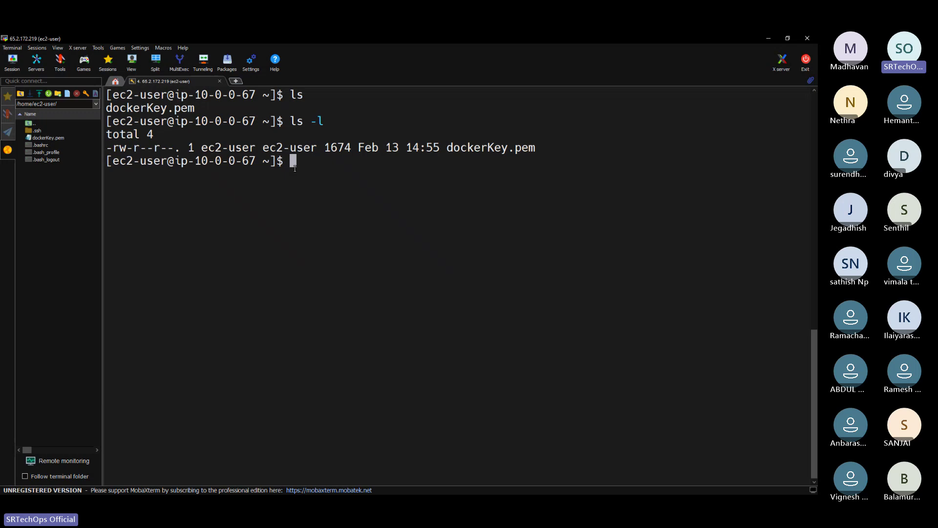
Restrict dockerKey.pem to owner-read only with chmod 400
{"action": "type", "text": "chmod 400 do"}
{"action": "key", "text": "Tab"}
{"action": "key", "text": "Return"}
Verify dockerKey.pem's new permissions with ls -l and clear the screen
{"action": "key", "text": "ctrl+l"}
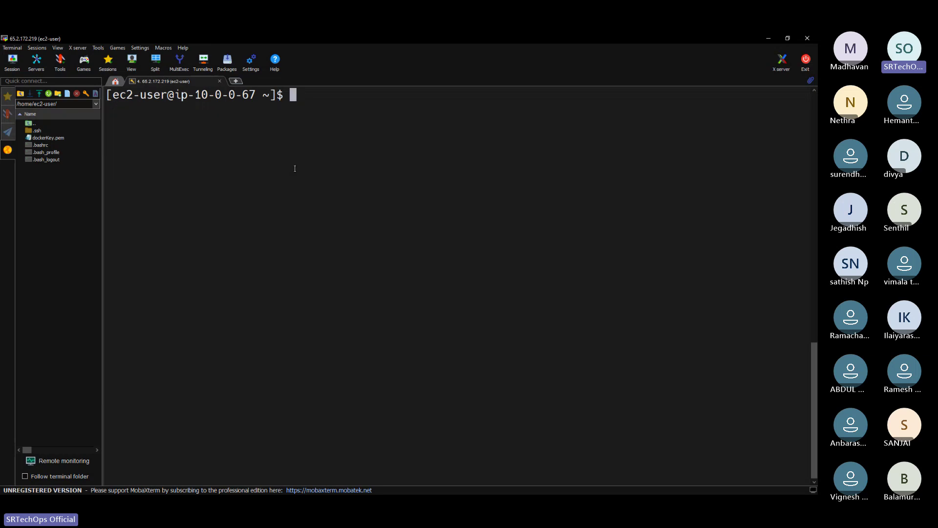
{"action": "type", "text": "ls -l"}
{"action": "key", "text": "Return"}
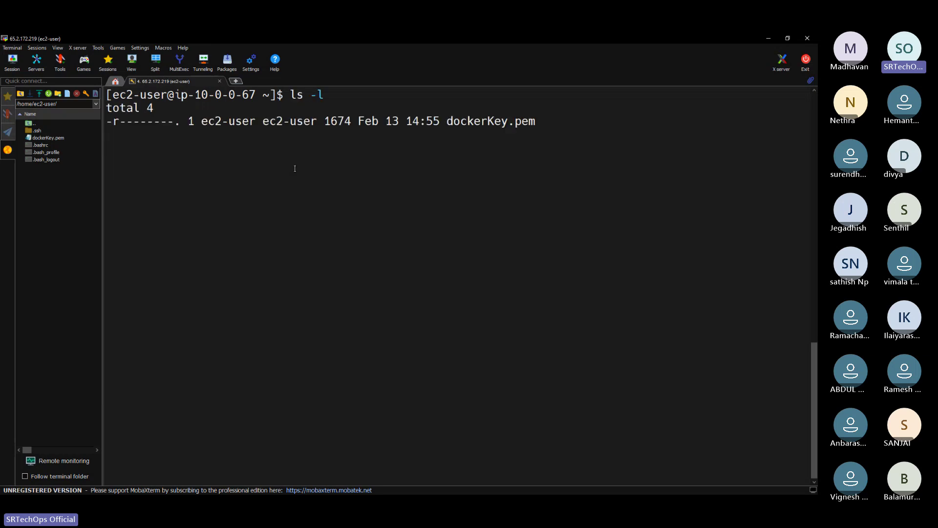
{"action": "key", "text": "ctrl+l"}
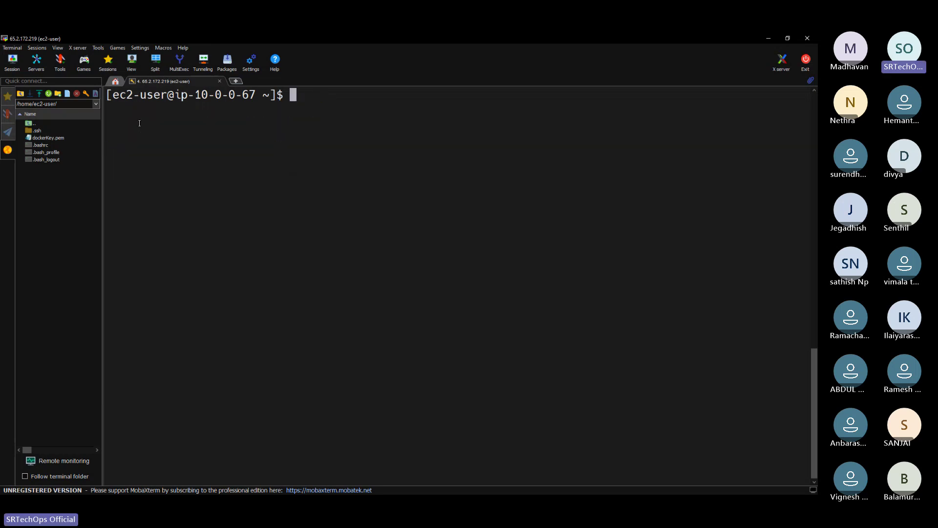
Type ssh -i "dockerKey.pem" ec2-user@ at the public VM prompt
{"action": "type", "text": "ssh -i \"\""}
{"action": "key", "text": "Left"}
{"action": "type", "text": "do"}
{"action": "key", "text": "Tab"}
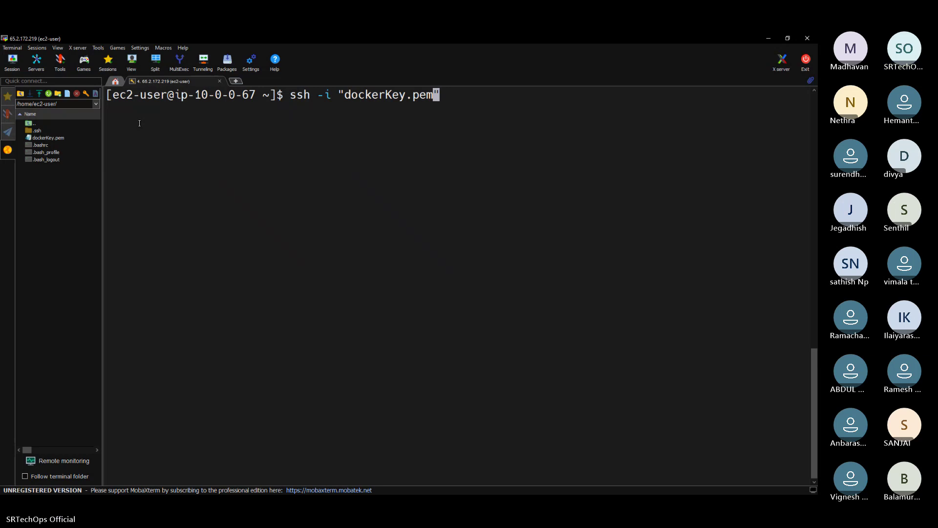
{"action": "key", "text": "Right"}
{"action": "type", "text": "ec2-user"}
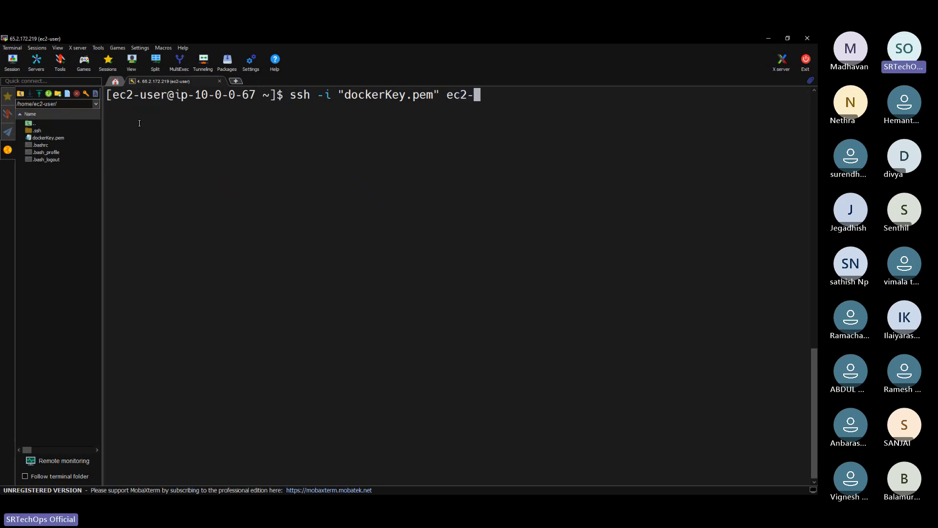
{"action": "type", "text": "@"}
Complete the ssh command with the private VM's IPv4 10.0.1.99 copied from the EC2 console and run it
{"action": "key", "text": "alt+Tab"}
{"action": "key", "text": "alt+Tab"}
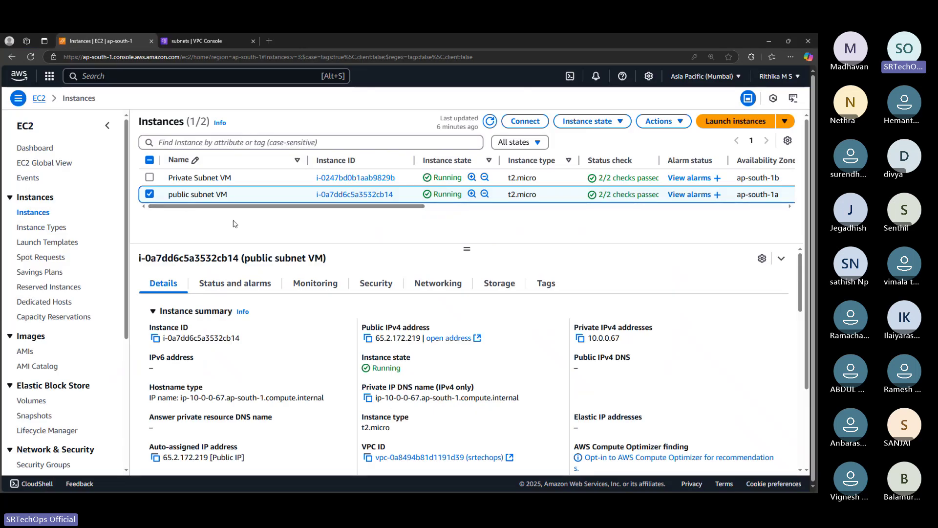
{"action": "left_click", "coordinate": [151, 194]}
{"action": "left_click", "coordinate": [150, 177]}
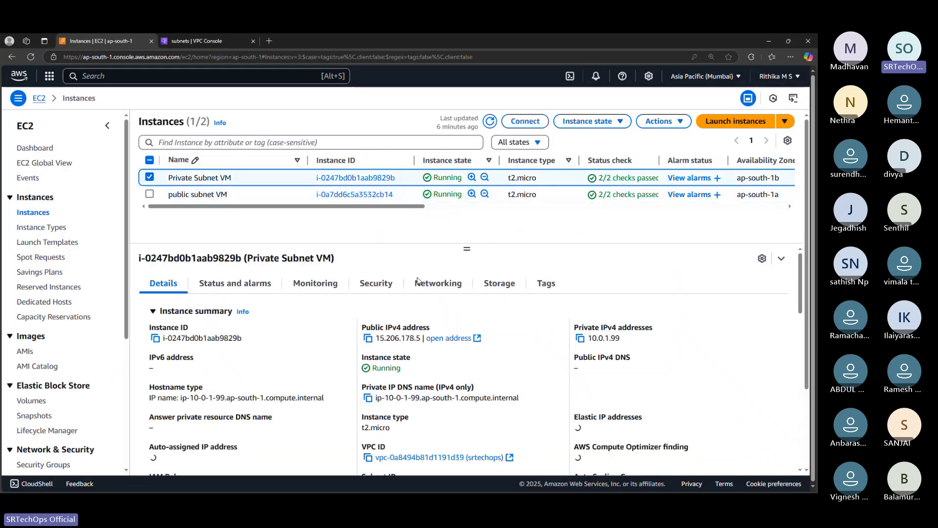
{"action": "left_click", "coordinate": [580, 338]}
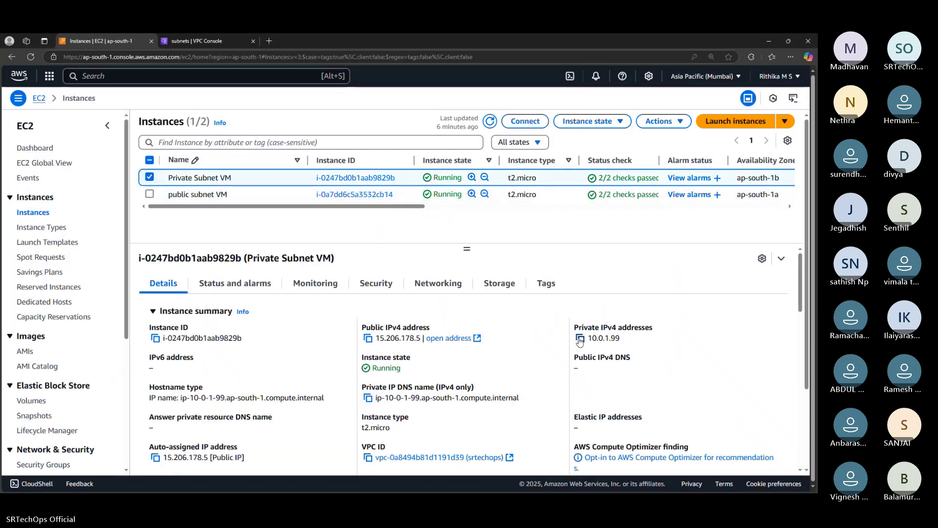
{"action": "key", "text": "alt+Tab"}
{"action": "key", "text": "alt+Tab"}
{"action": "right_click", "coordinate": [537, 110]}
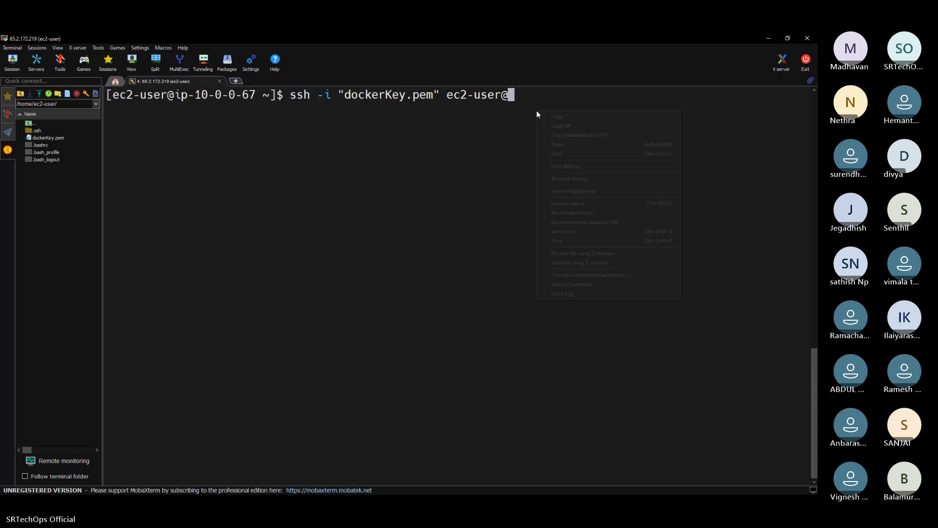
{"action": "left_click", "coordinate": [560, 145]}
{"action": "key", "text": "Return"}
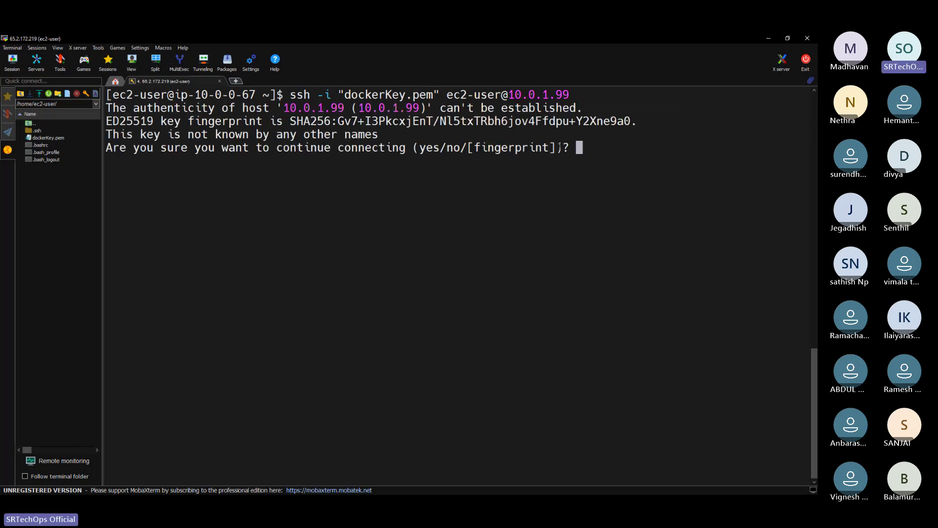
Accept the host key and run ifconfig to confirm the private address 10.0.1.99
{"action": "type", "text": "yes"}
{"action": "key", "text": "Return"}
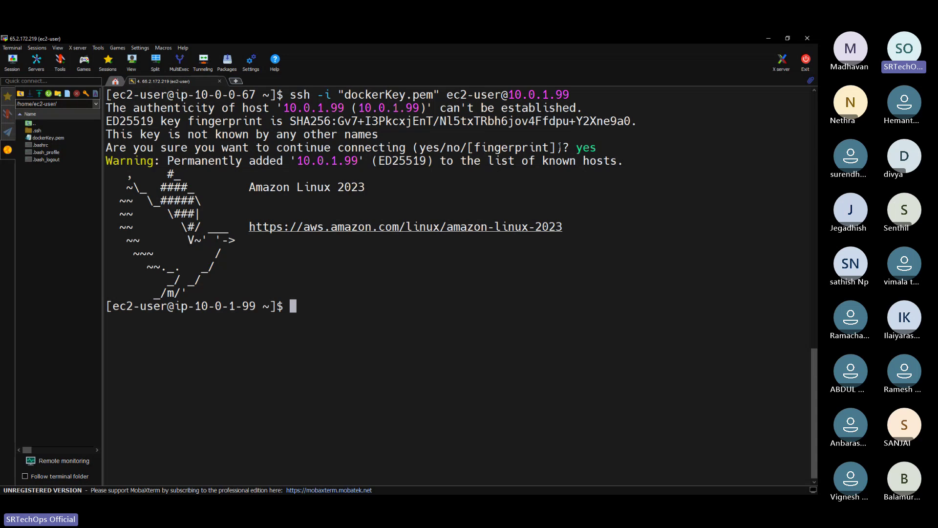
{"action": "type", "text": "i"}
{"action": "type", "text": "fcnfig"}
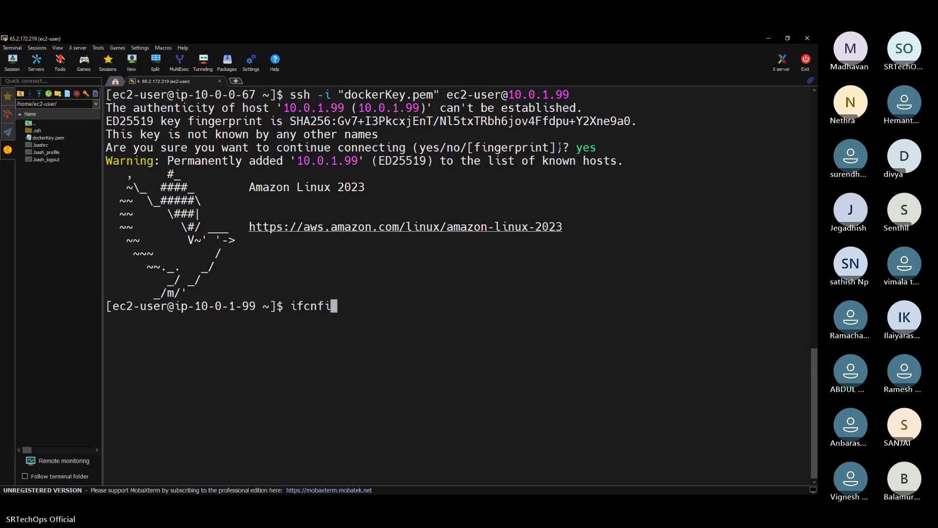
{"action": "key", "text": "BackSpace"}
{"action": "key", "text": "BackSpace"}
{"action": "key", "text": "BackSpace"}
{"action": "key", "text": "BackSpace"}
{"action": "type", "text": "onfig"}
{"action": "key", "text": "Return"}
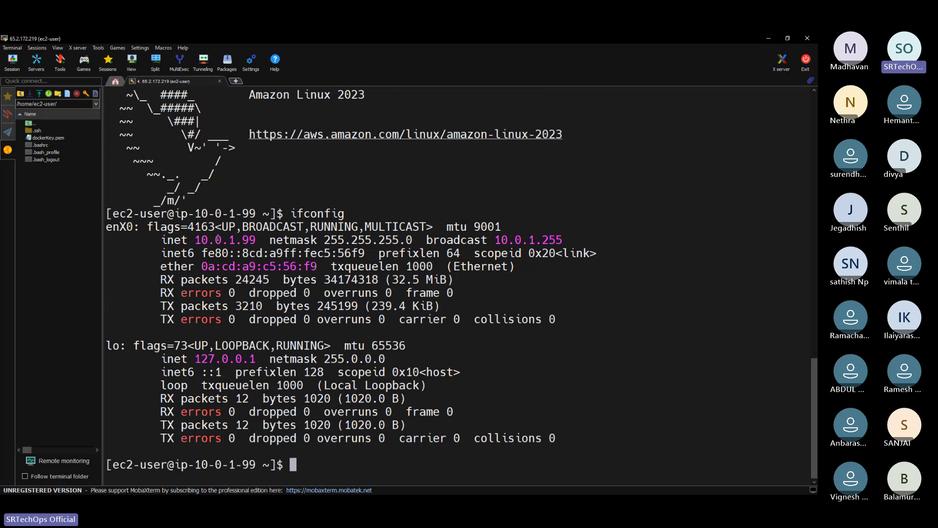
{"action": "left_click_drag", "start_coordinate": [197, 240], "coordinate": [257, 240]}
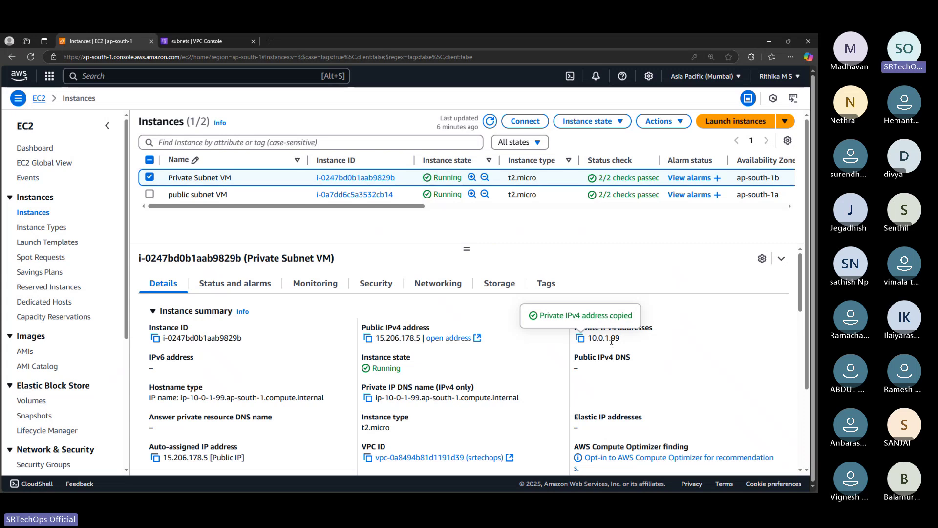
Draw a new diagram arrow linking the internet gateway box to private rt
{"action": "key", "text": "alt+Tab"}
{"action": "key", "text": "alt+Tab"}
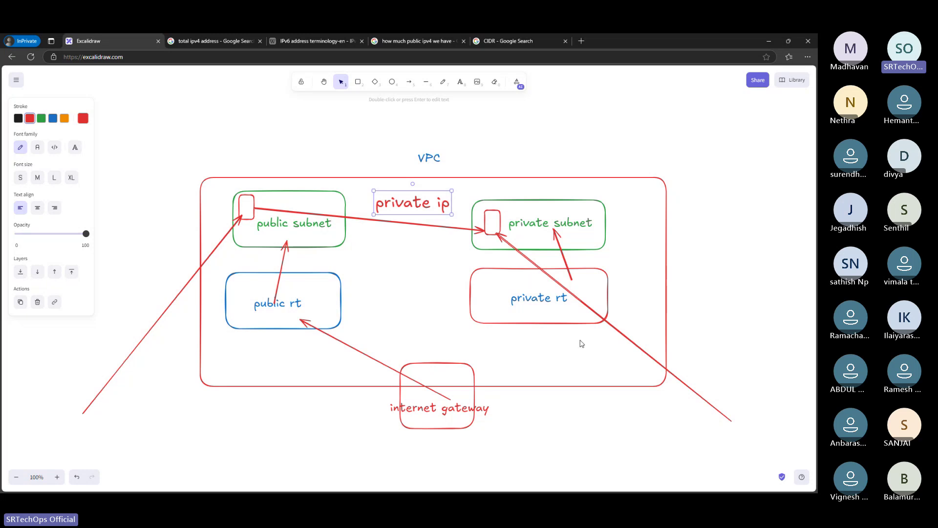
{"action": "left_click", "coordinate": [409, 82]}
{"action": "left_click_drag", "start_coordinate": [438, 386], "coordinate": [511, 314]}
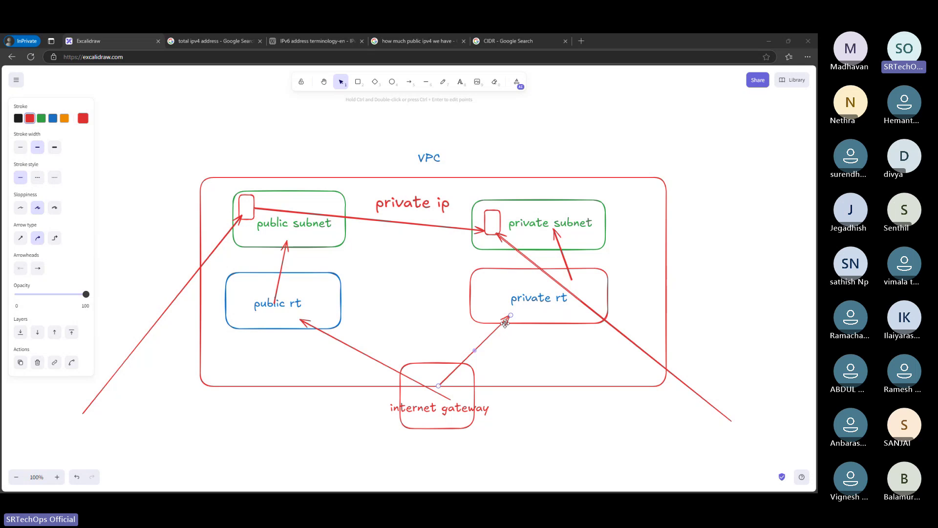
{"action": "key", "text": "alt+Tab"}
Open private-rt's routes for editing from the VPC Route tables list
{"action": "left_click", "coordinate": [178, 42]}
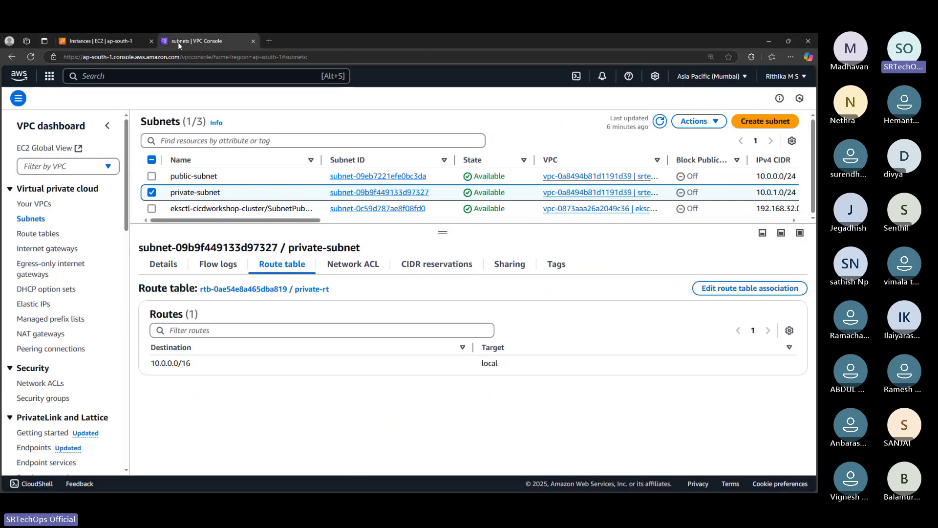
{"action": "left_click", "coordinate": [36, 235]}
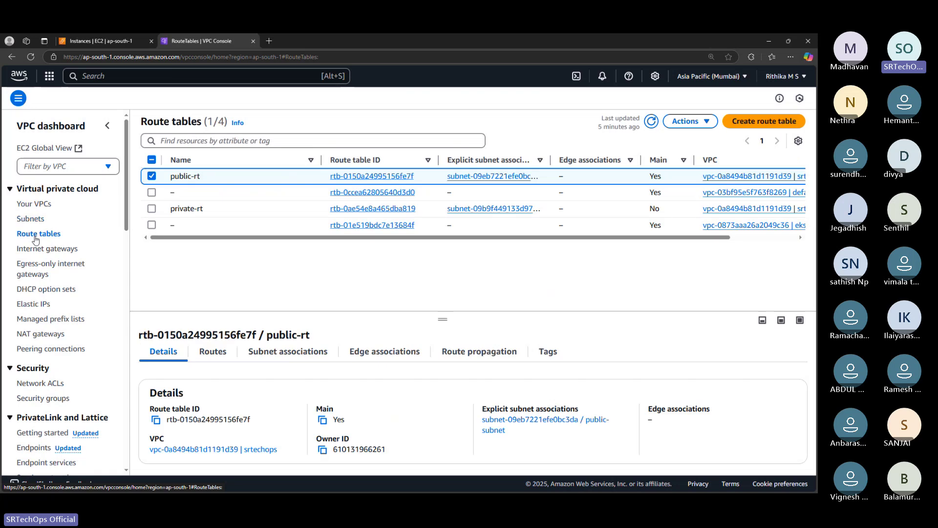
{"action": "left_click", "coordinate": [151, 176]}
{"action": "left_click", "coordinate": [152, 209]}
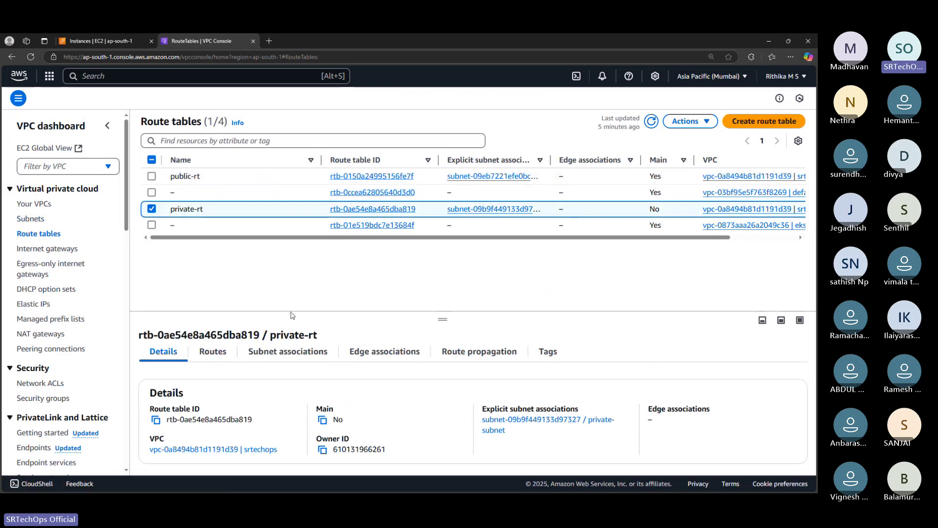
{"action": "left_click", "coordinate": [213, 353]}
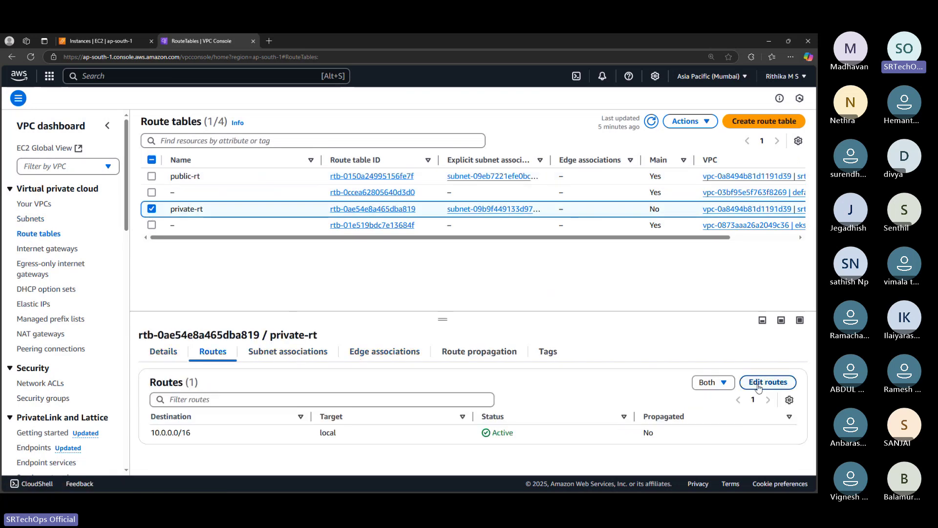
{"action": "left_click", "coordinate": [768, 382]}
Add a route row targeting internet gateway igw-087bbf9dc9f95f80a
{"action": "left_click", "coordinate": [69, 216]}
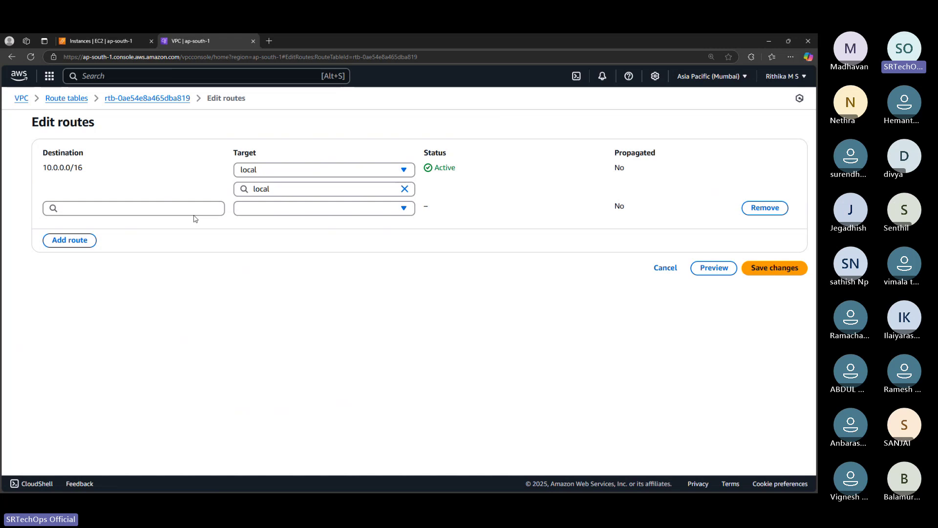
{"action": "left_click", "coordinate": [249, 208]}
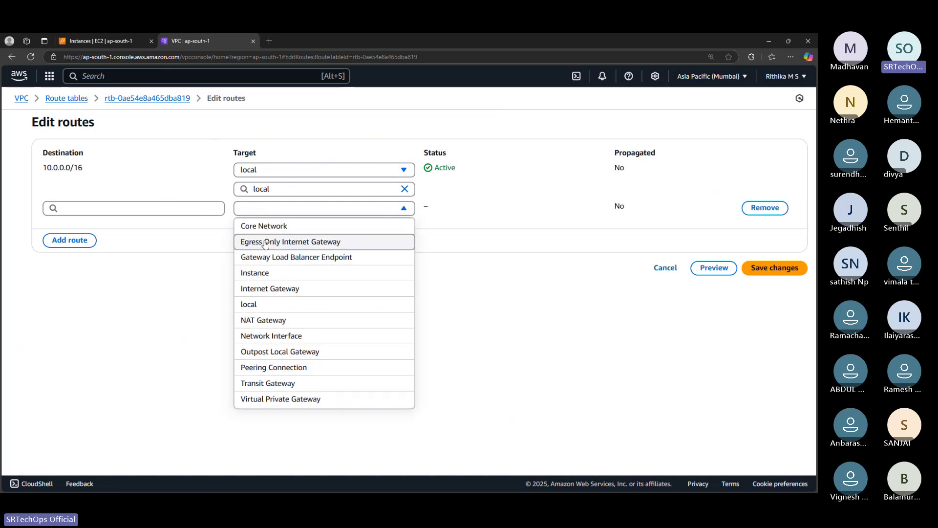
{"action": "left_click", "coordinate": [273, 288]}
{"action": "left_click", "coordinate": [329, 228]}
{"action": "left_click", "coordinate": [342, 262]}
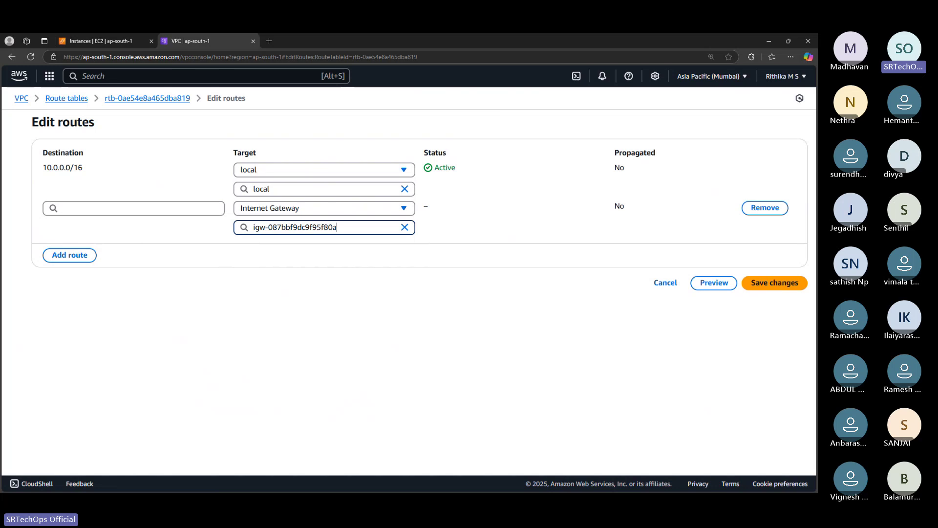
{"action": "left_click", "coordinate": [324, 228]}
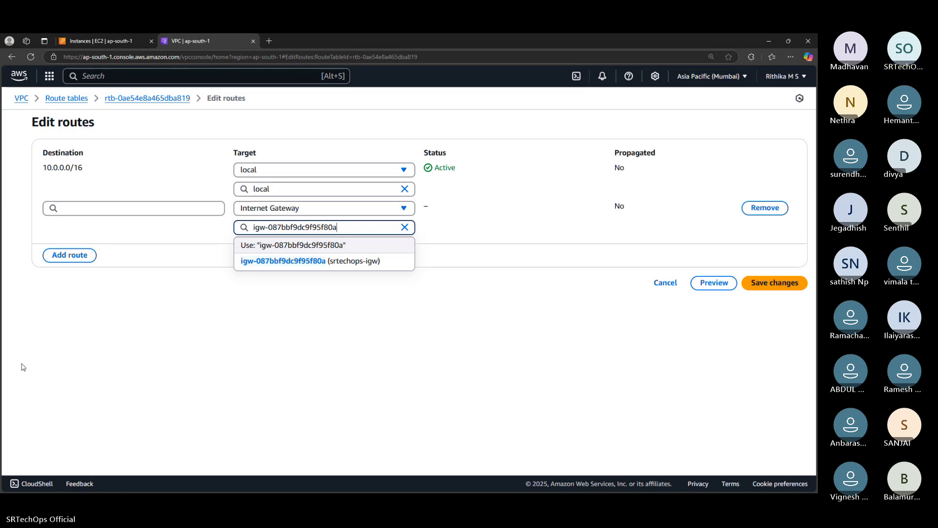
{"action": "key", "text": "alt+Tab"}
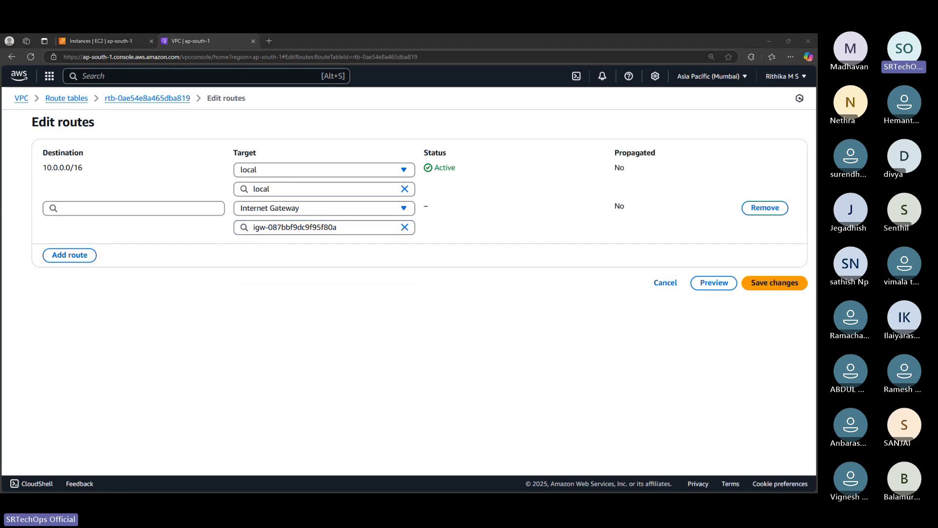